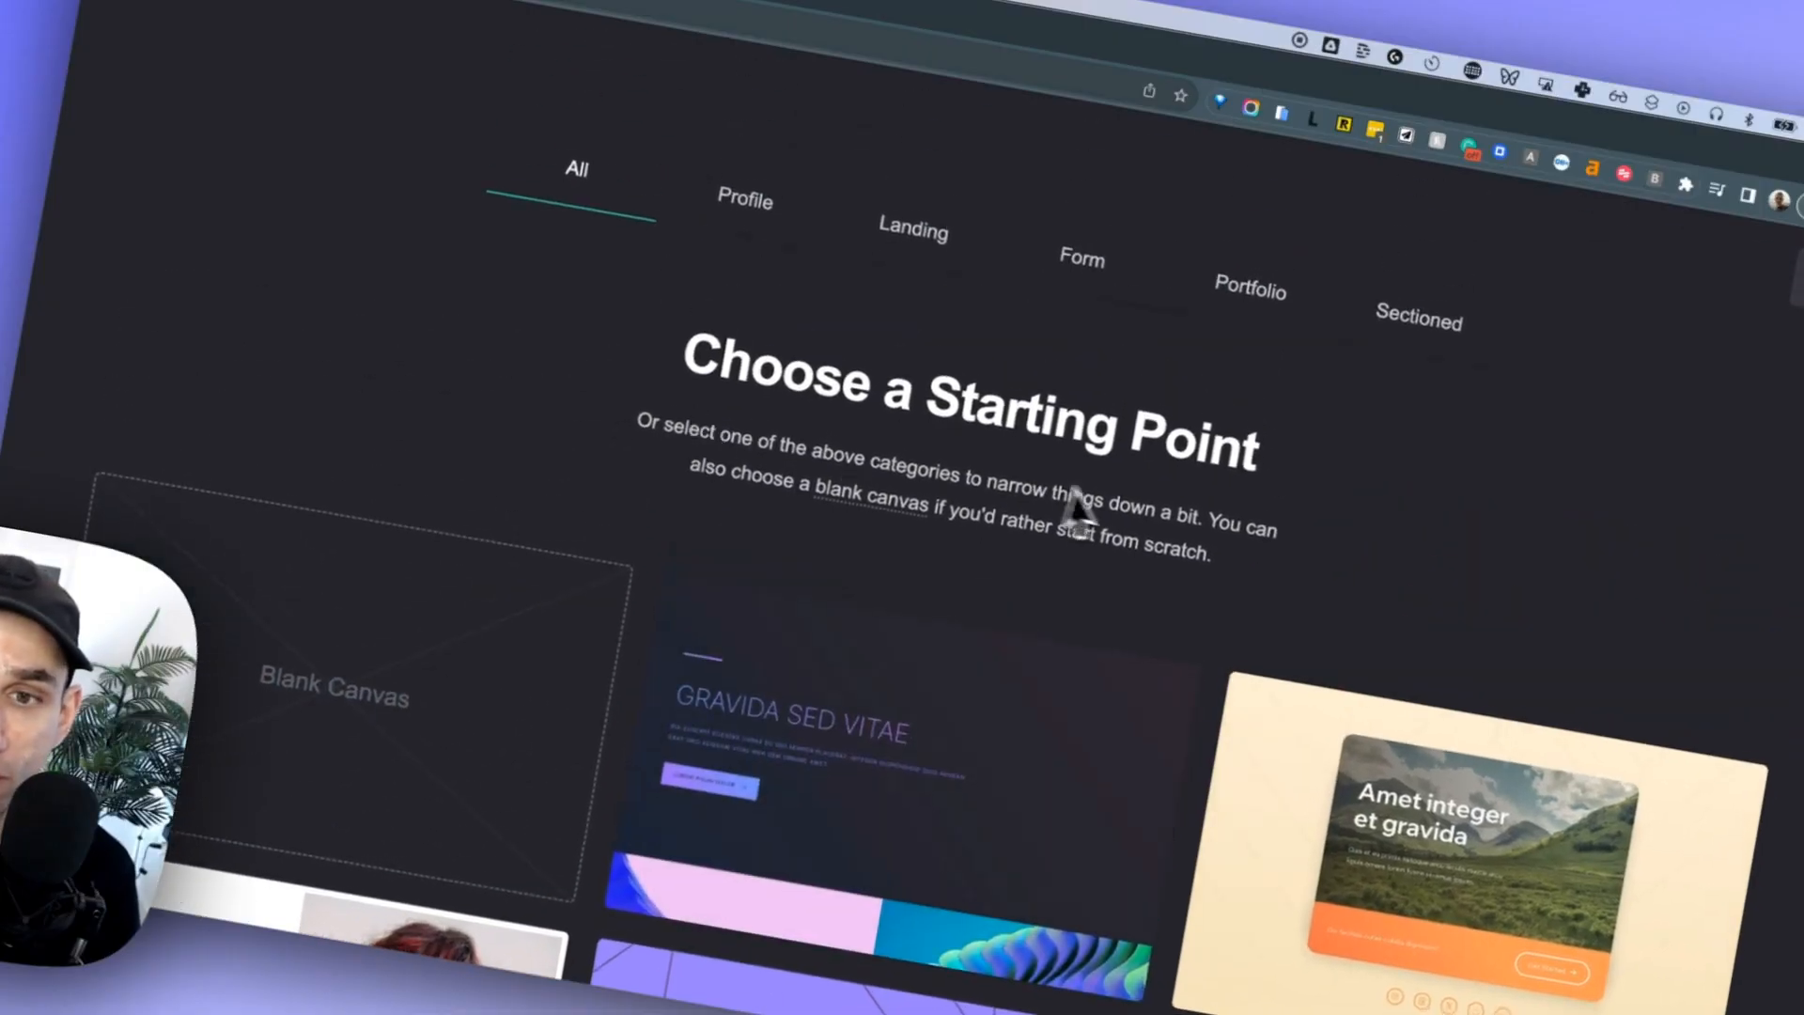
scroll(1226, 563, down, 3)
scroll(1226, 564, down, 5)
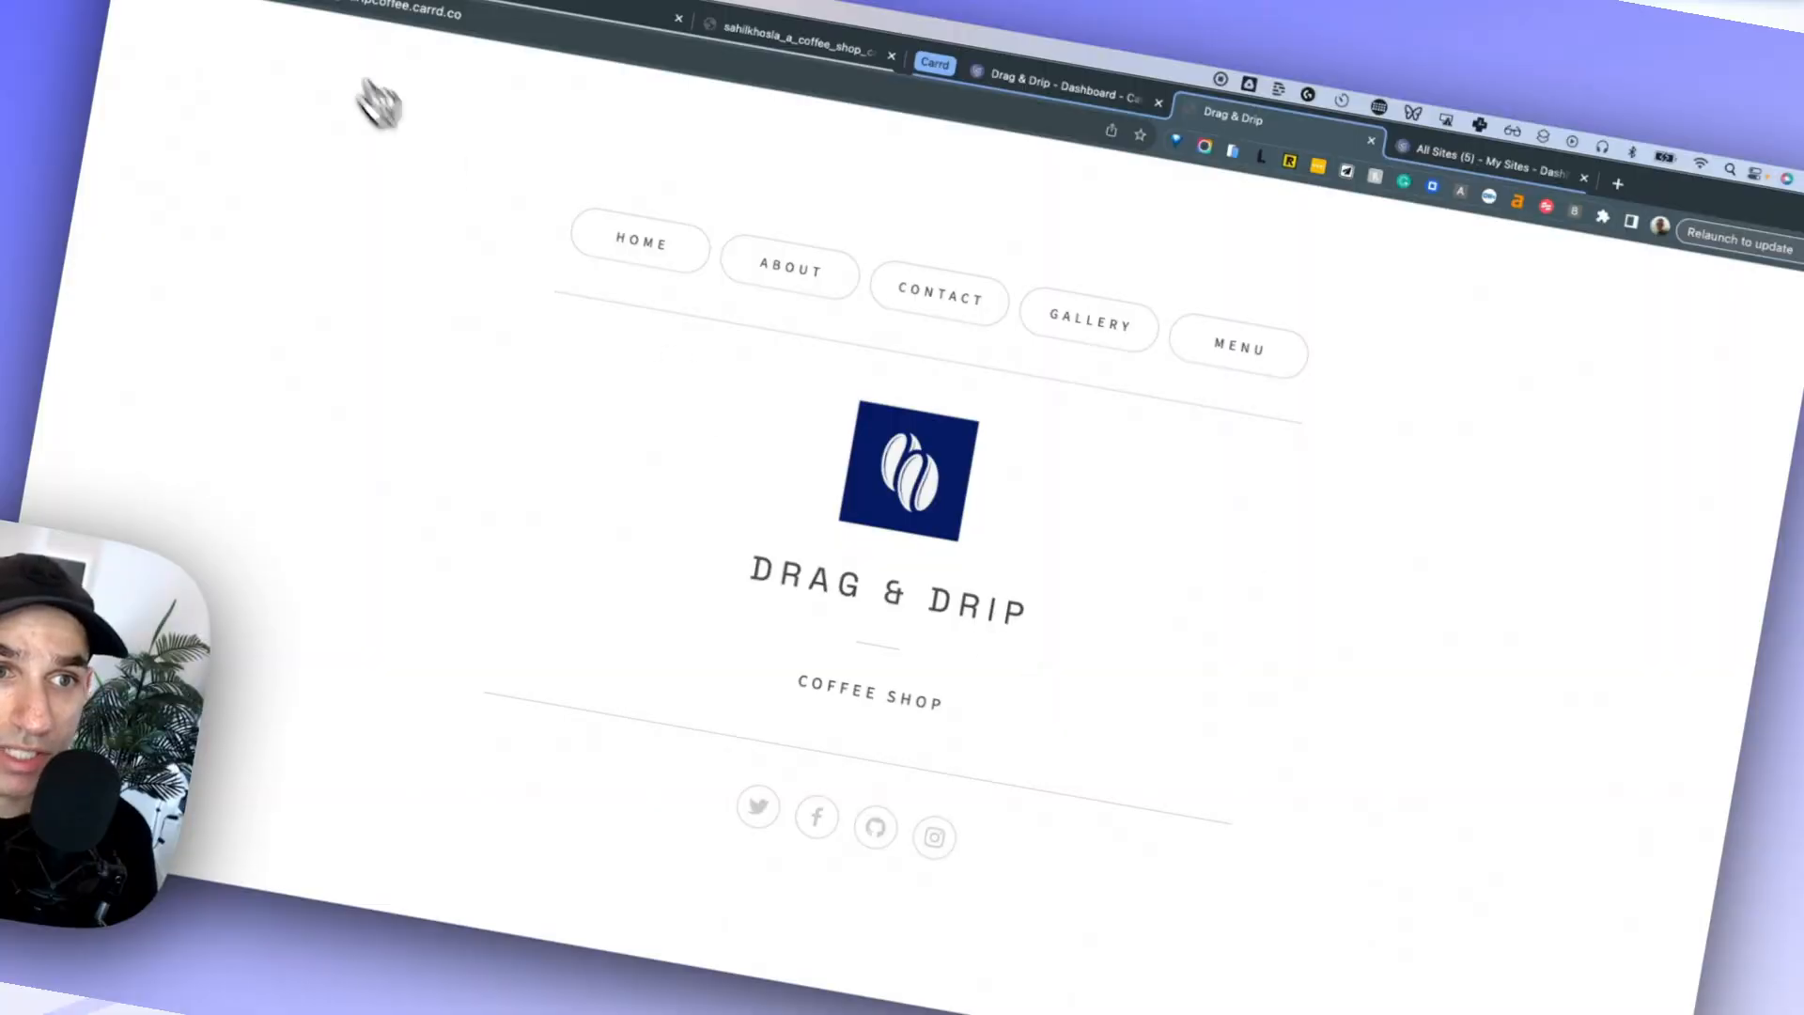
click(375, 101)
click(575, 108)
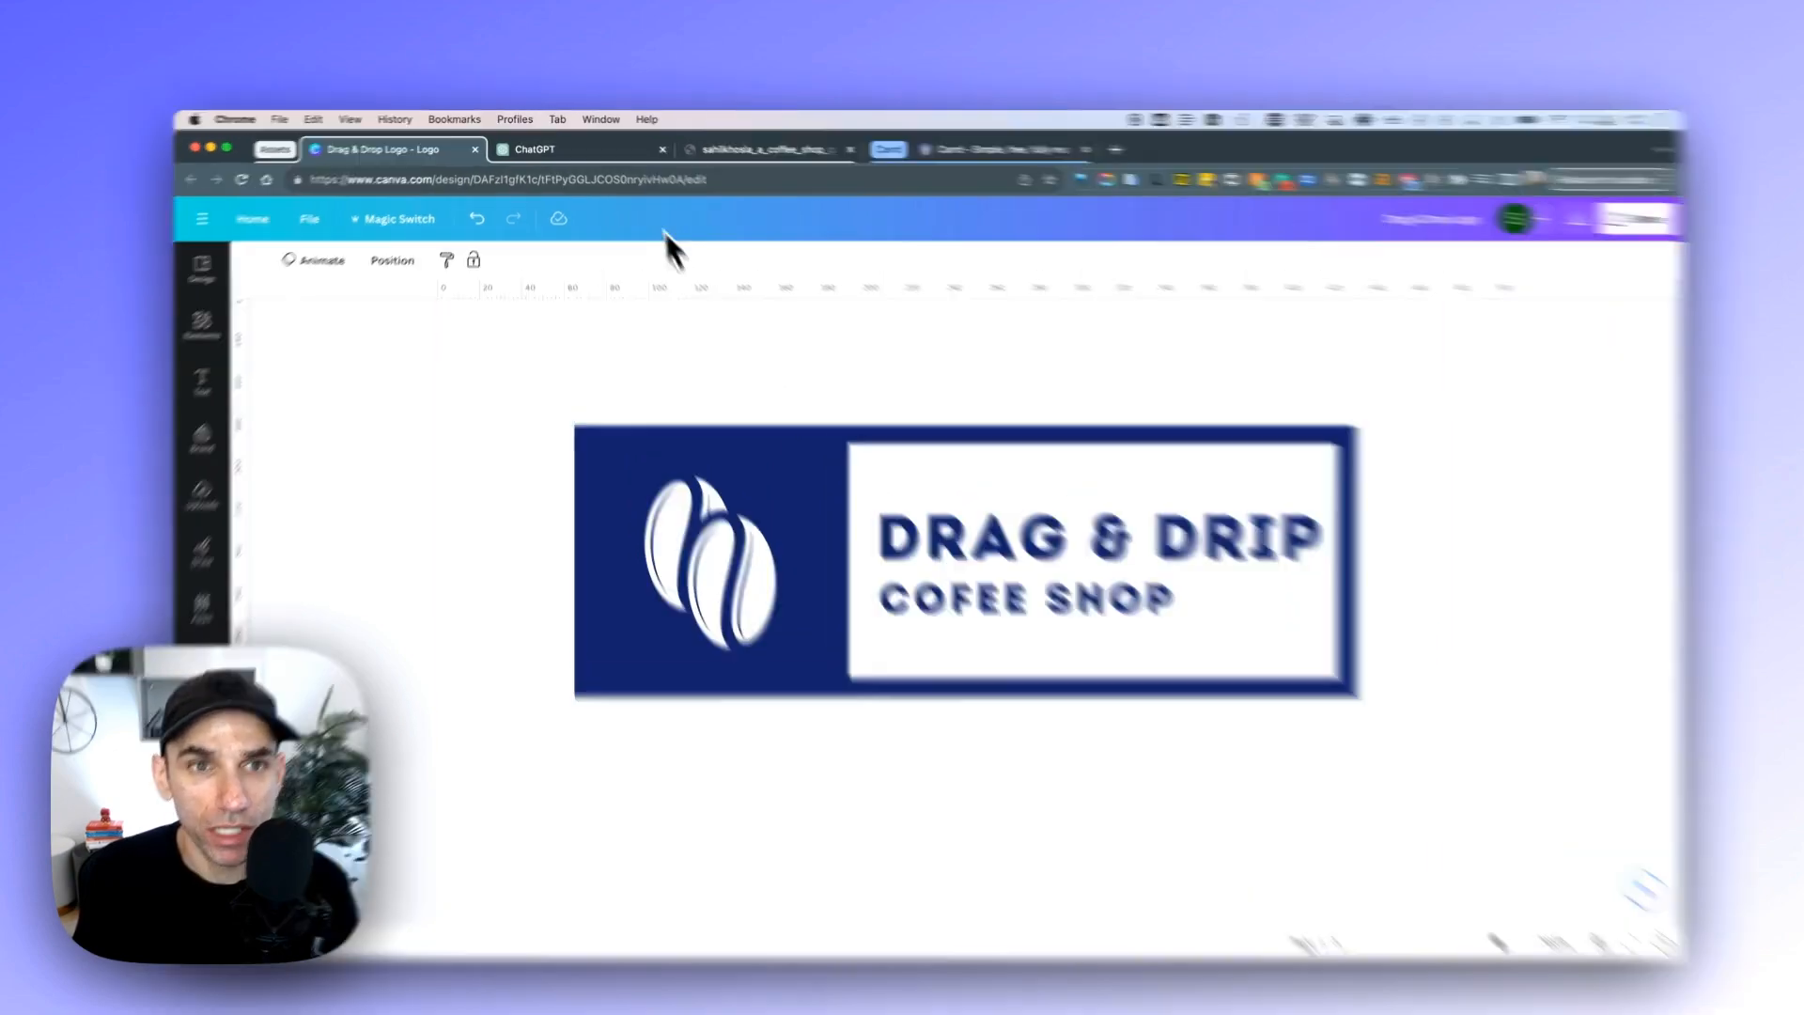
Review the About, Contact and Menu texts in the ChatGPT conversation and open the coffee shop image.
click(625, 149)
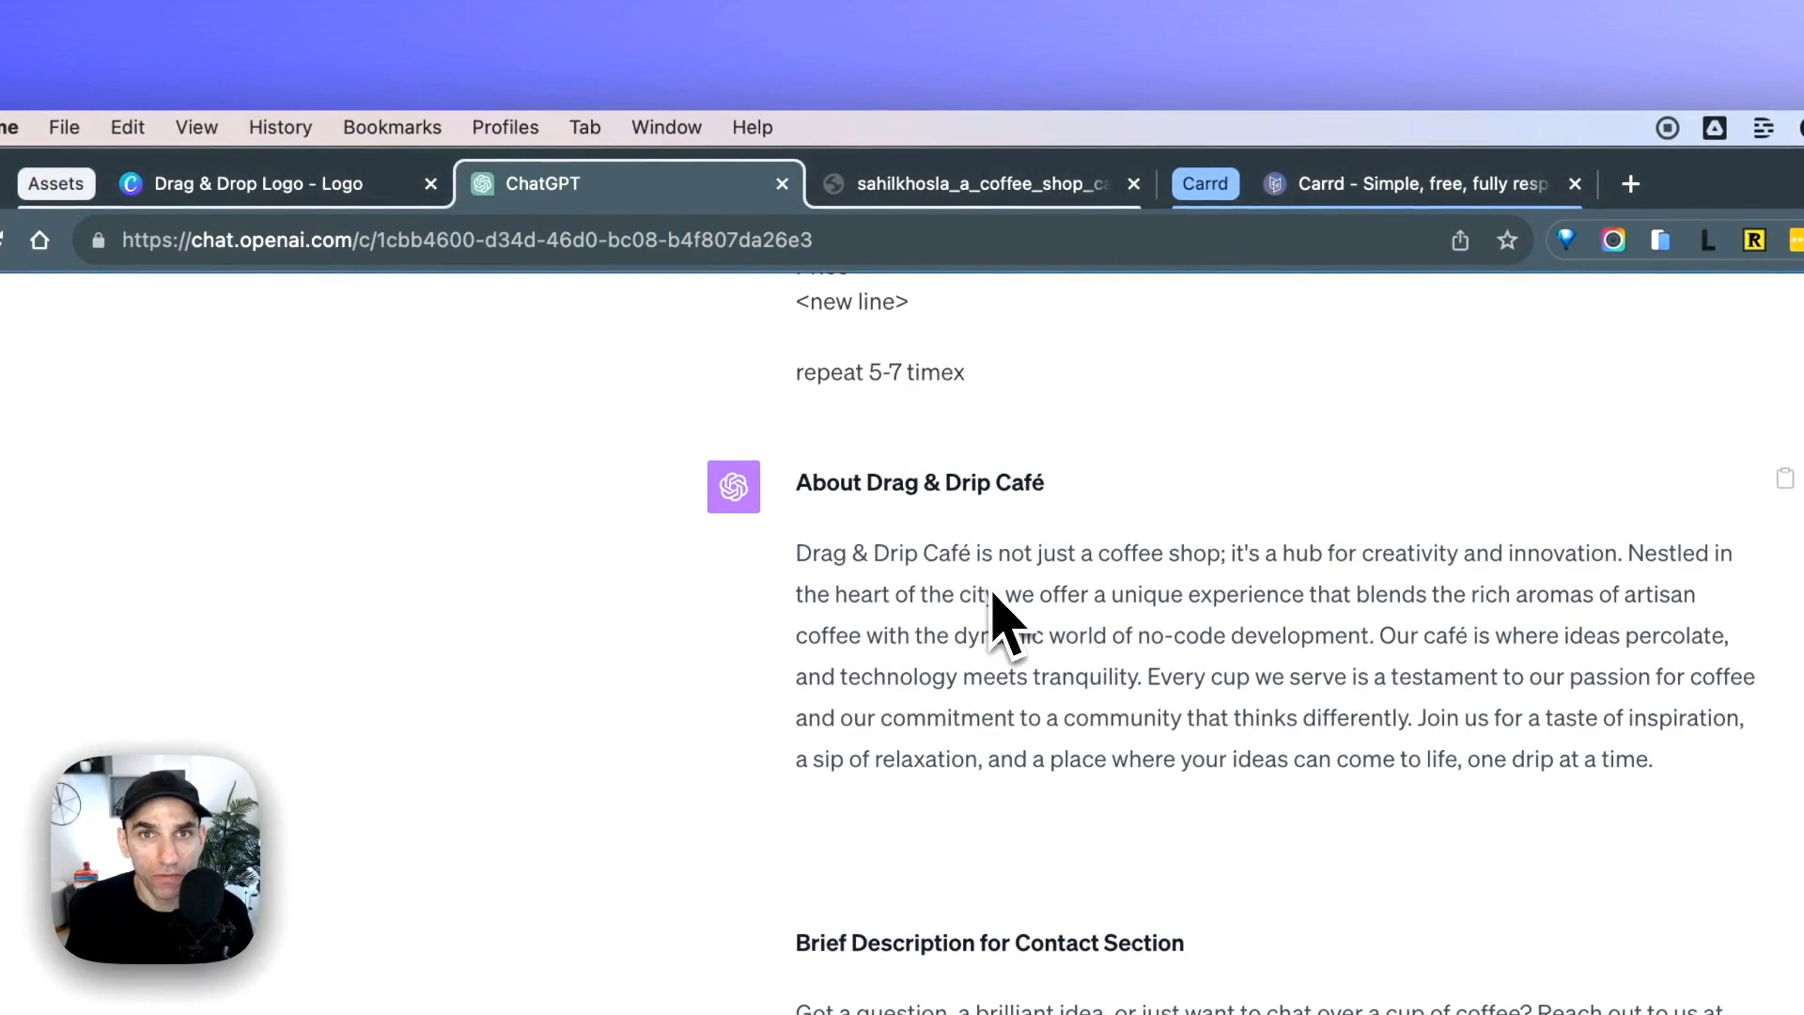
scroll(940, 583, down, 10)
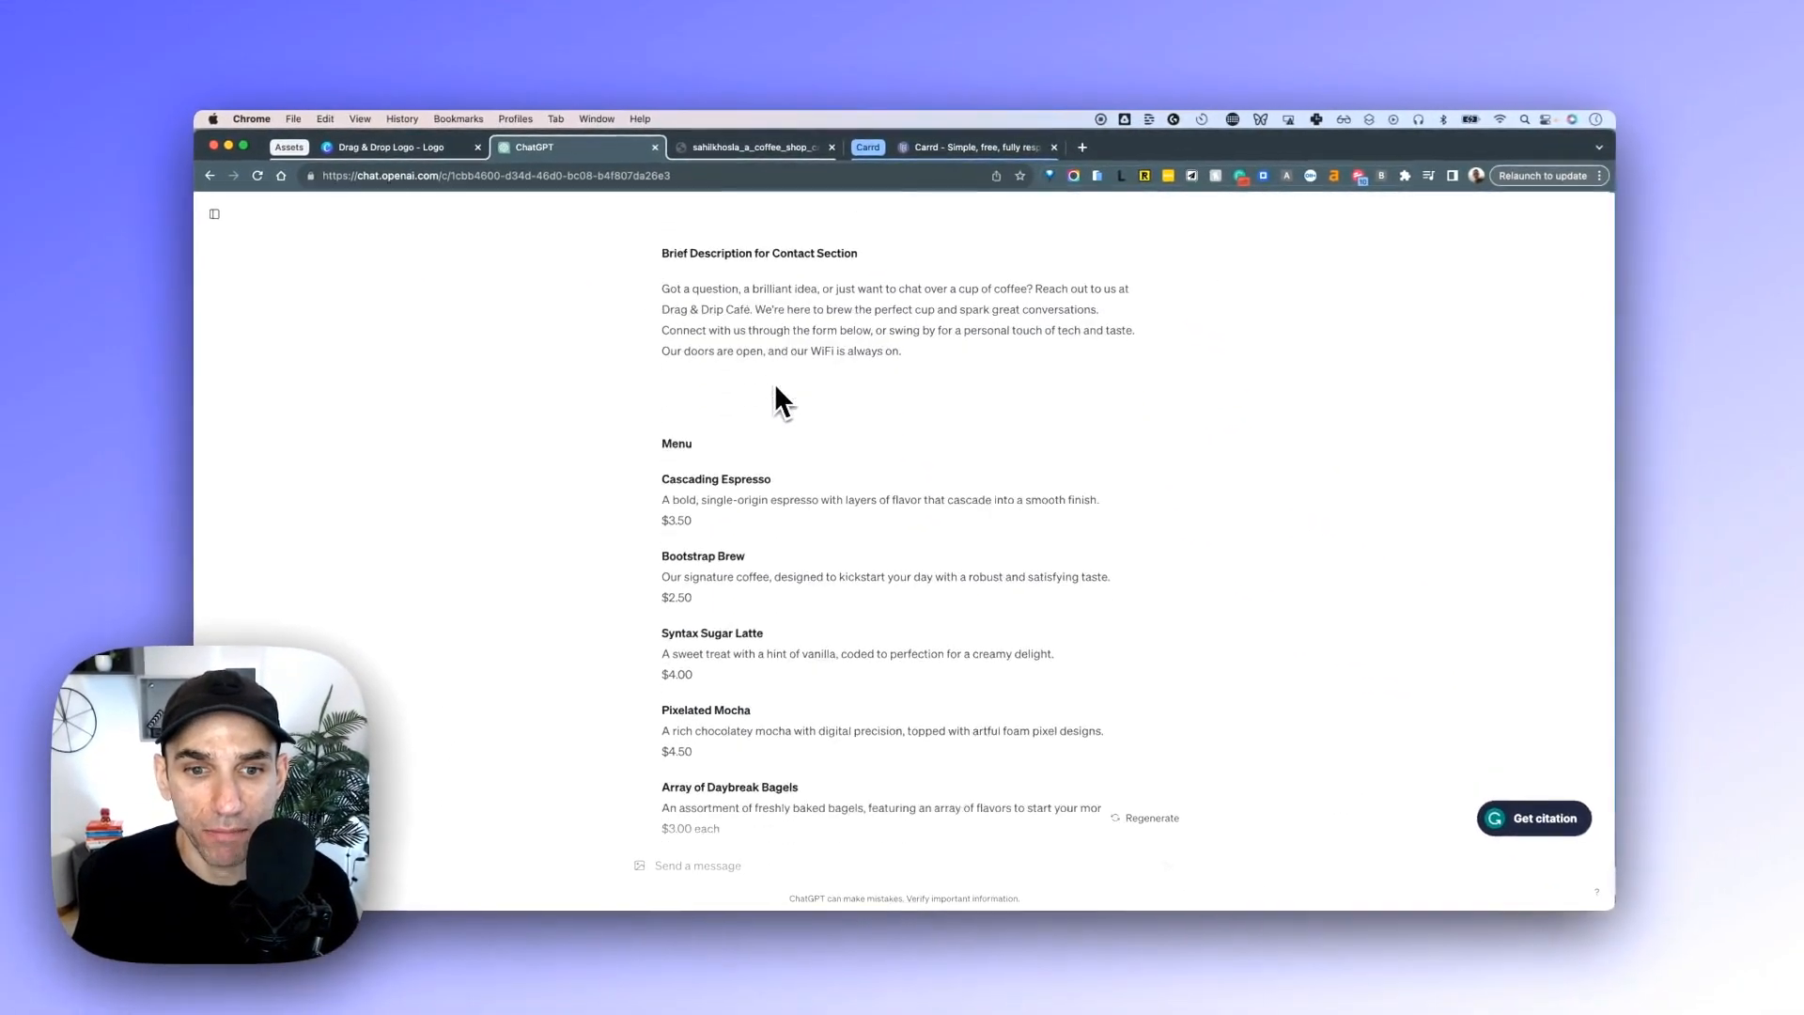
scroll(748, 481, down, 1)
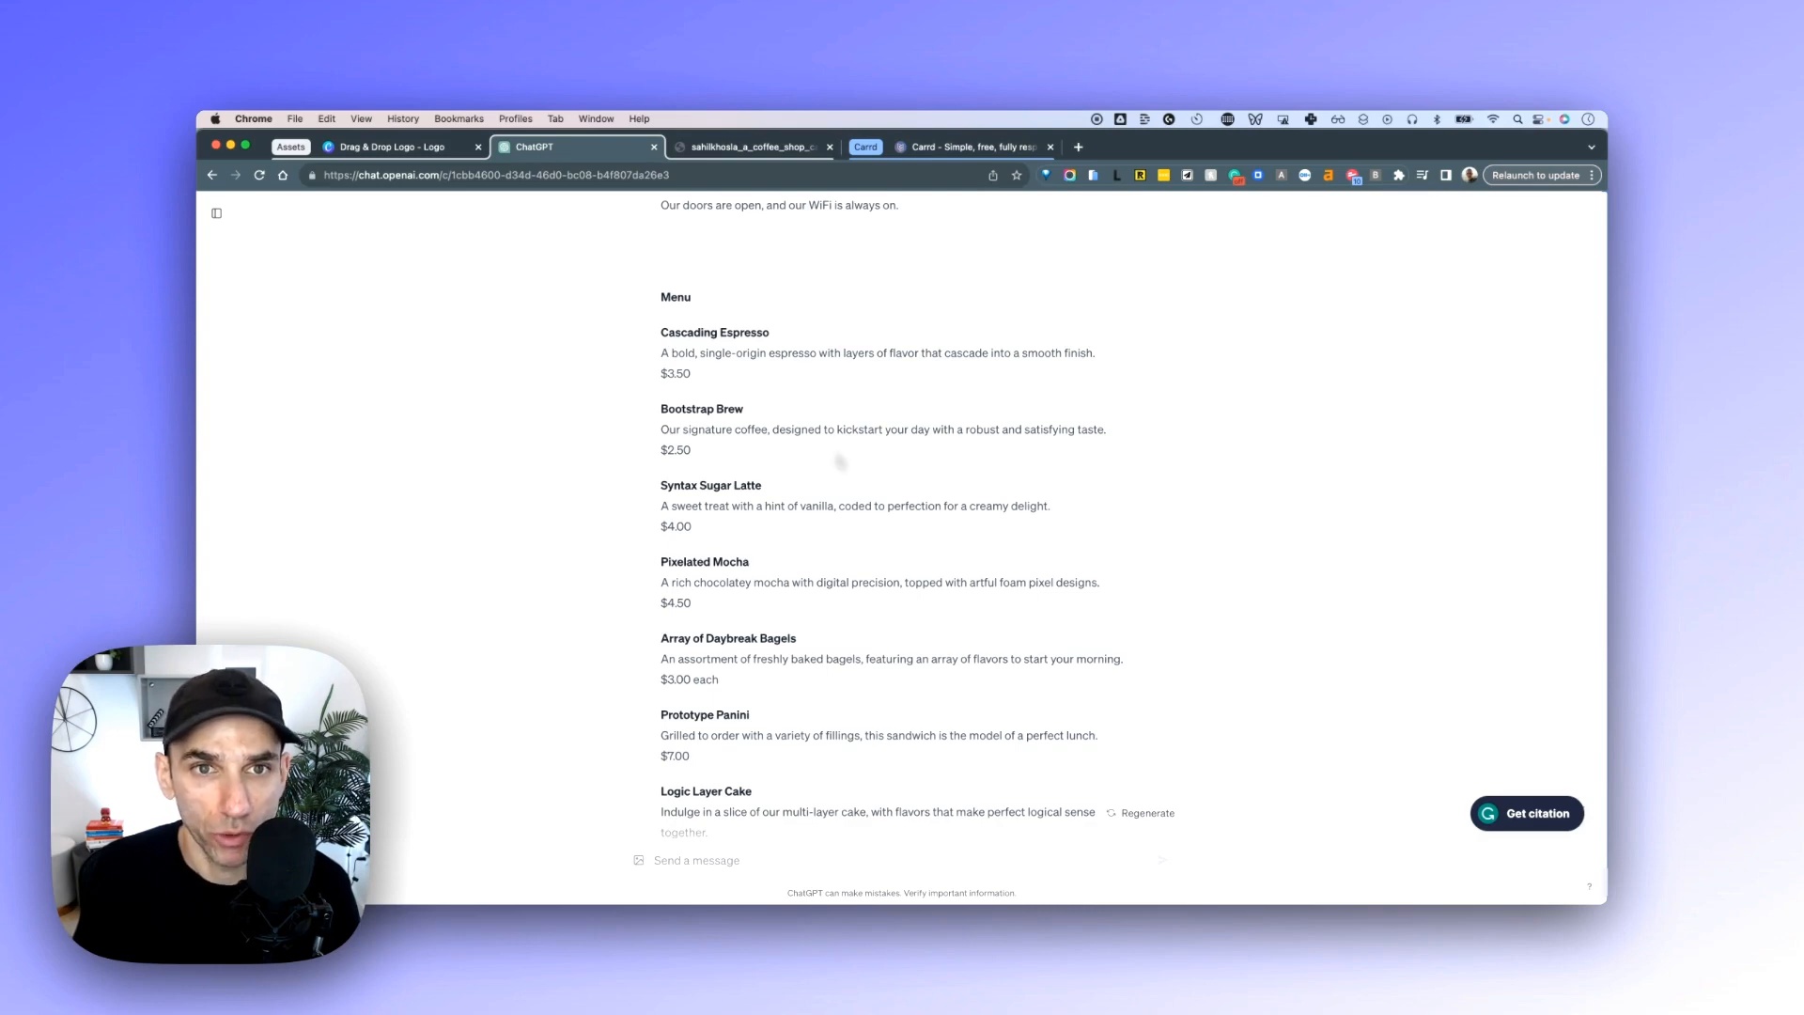
click(799, 149)
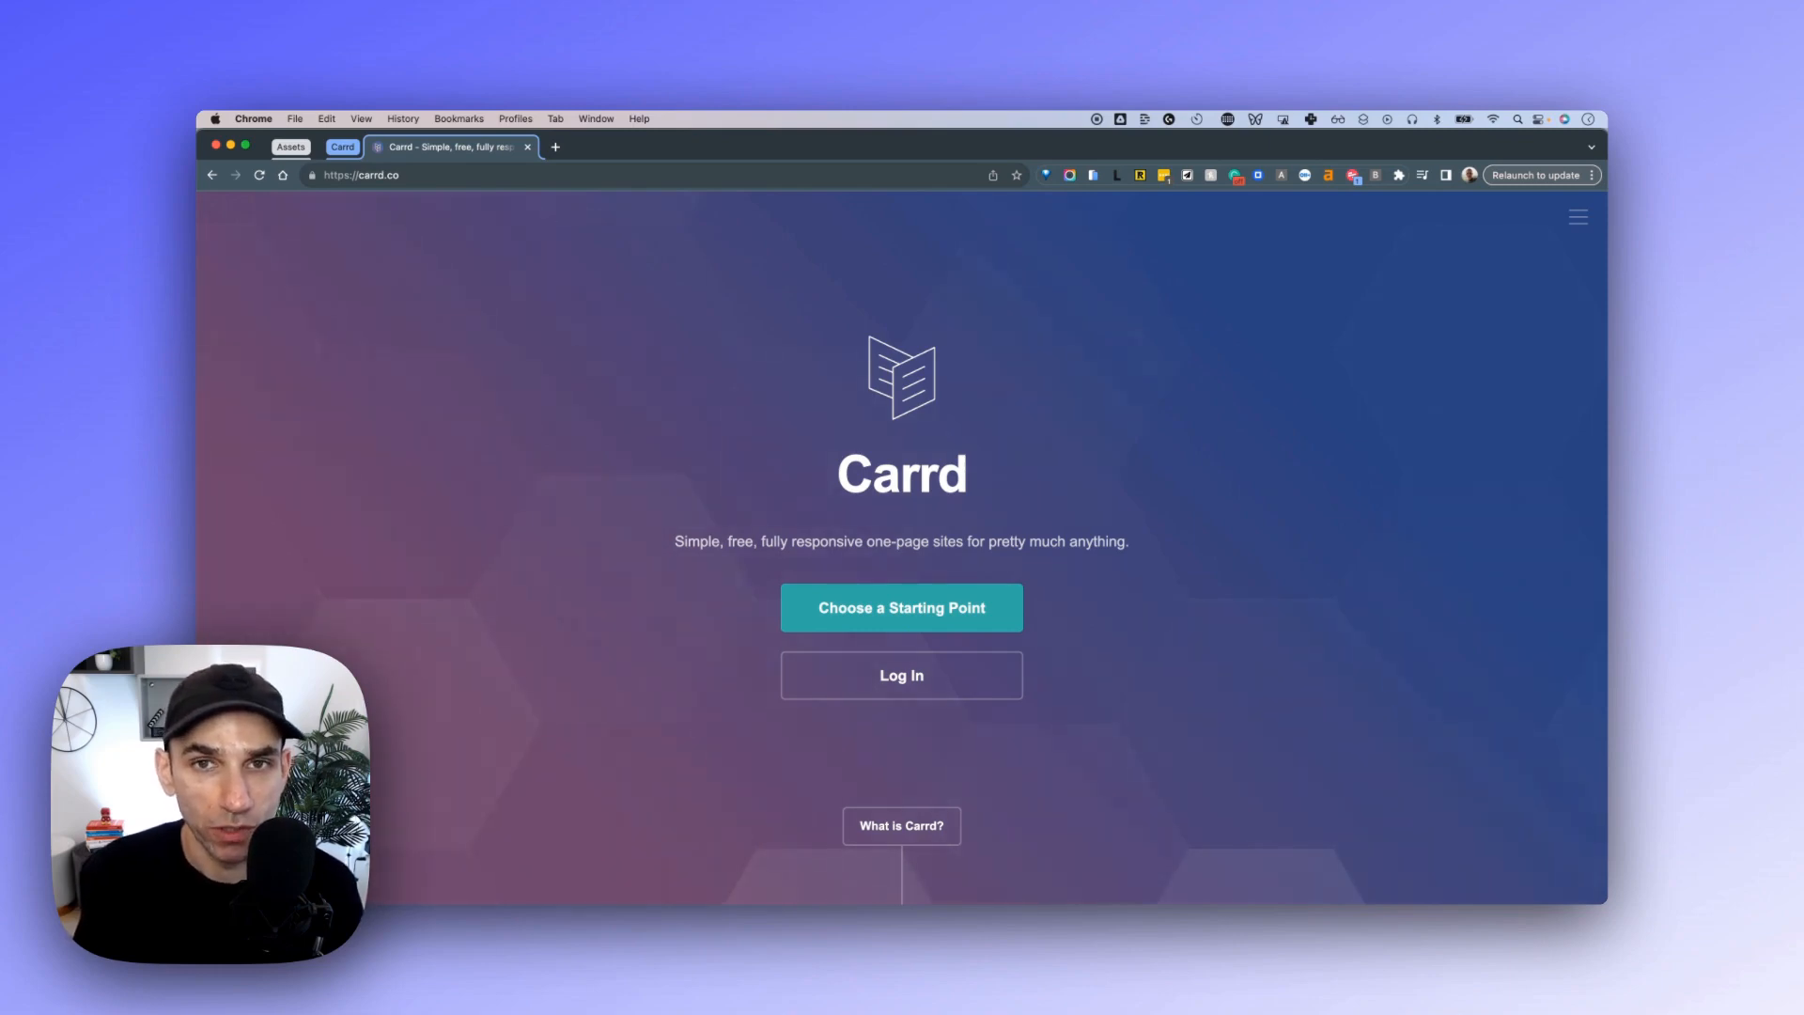
Go from the carrd.co home page to the choice of starting points for a new site.
click(677, 177)
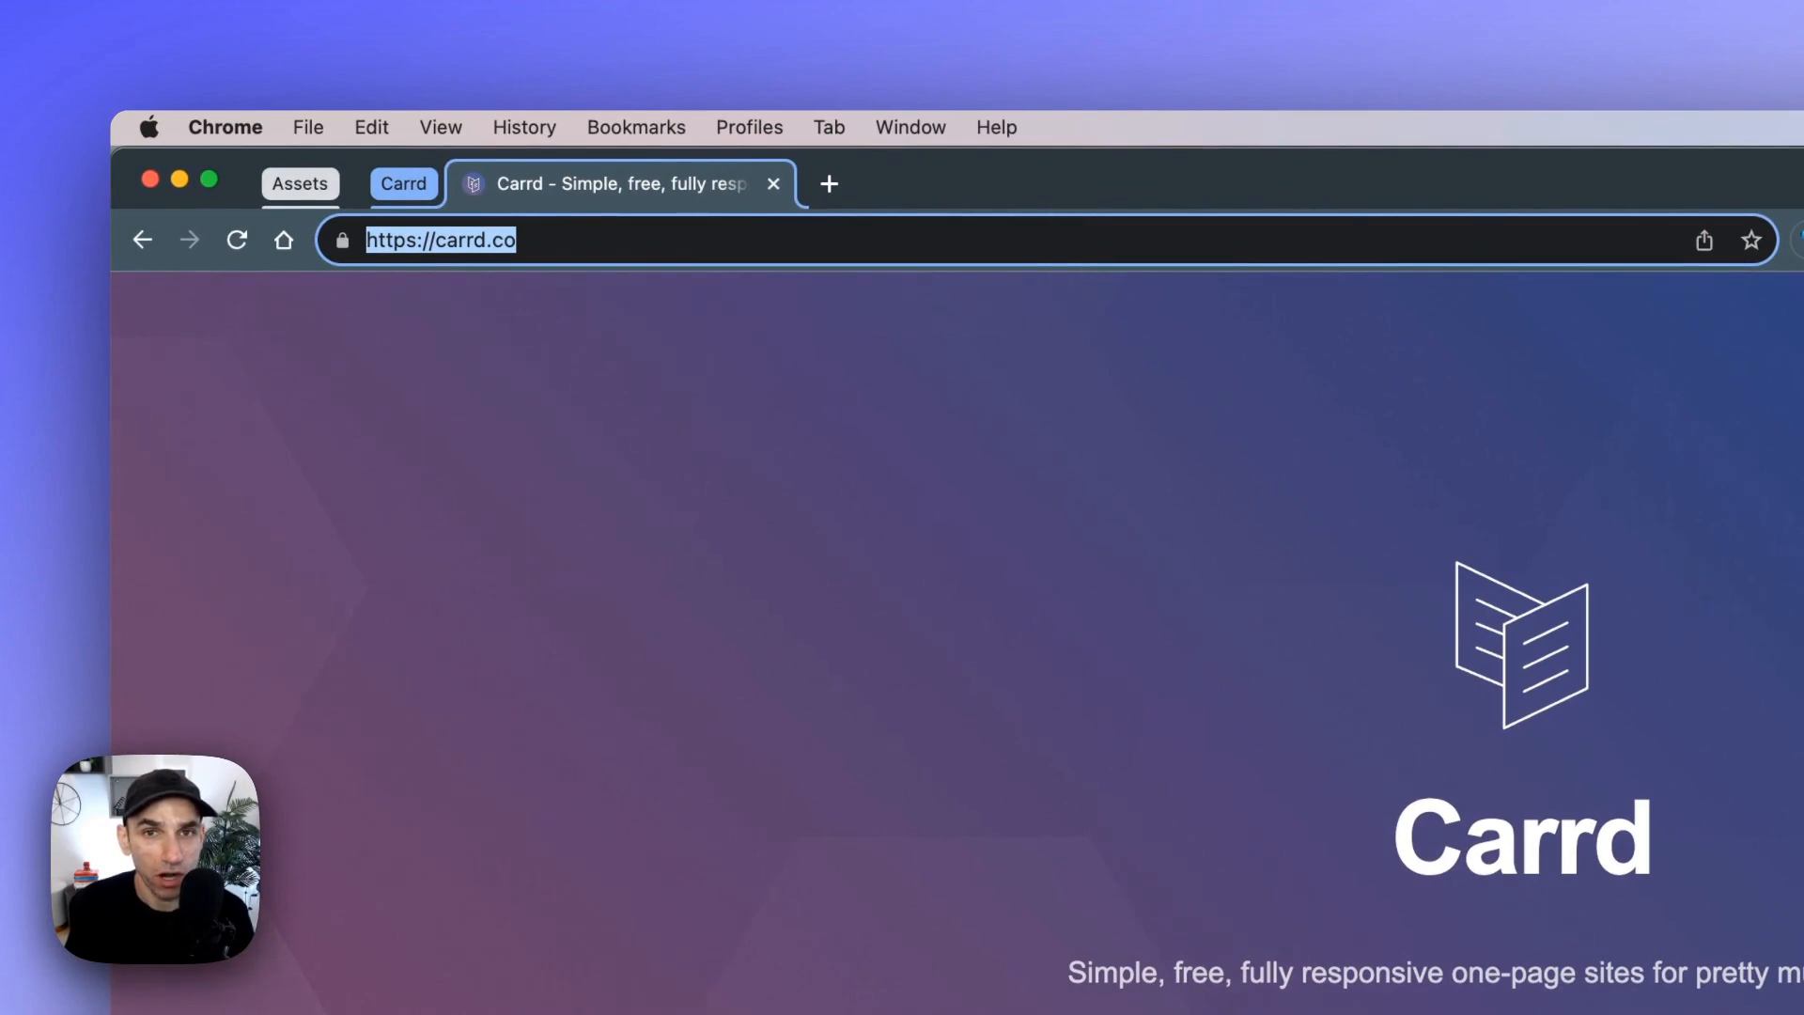
click(1069, 242)
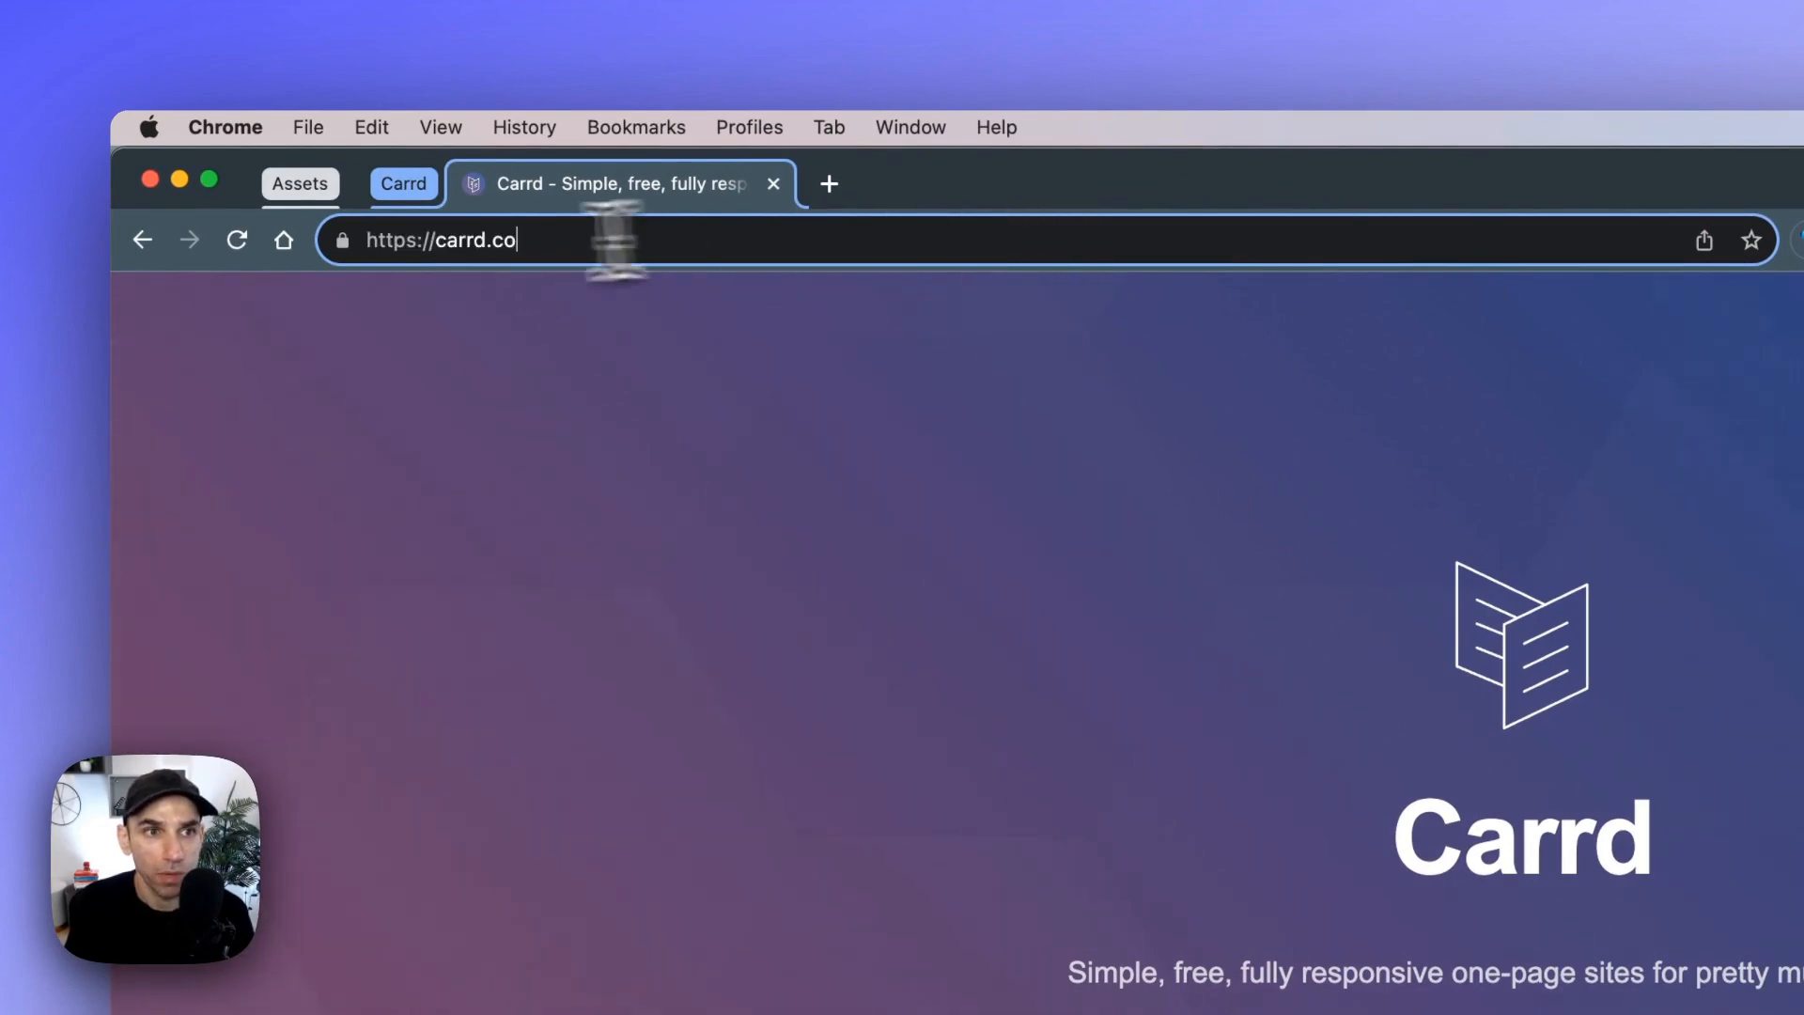
click(472, 241)
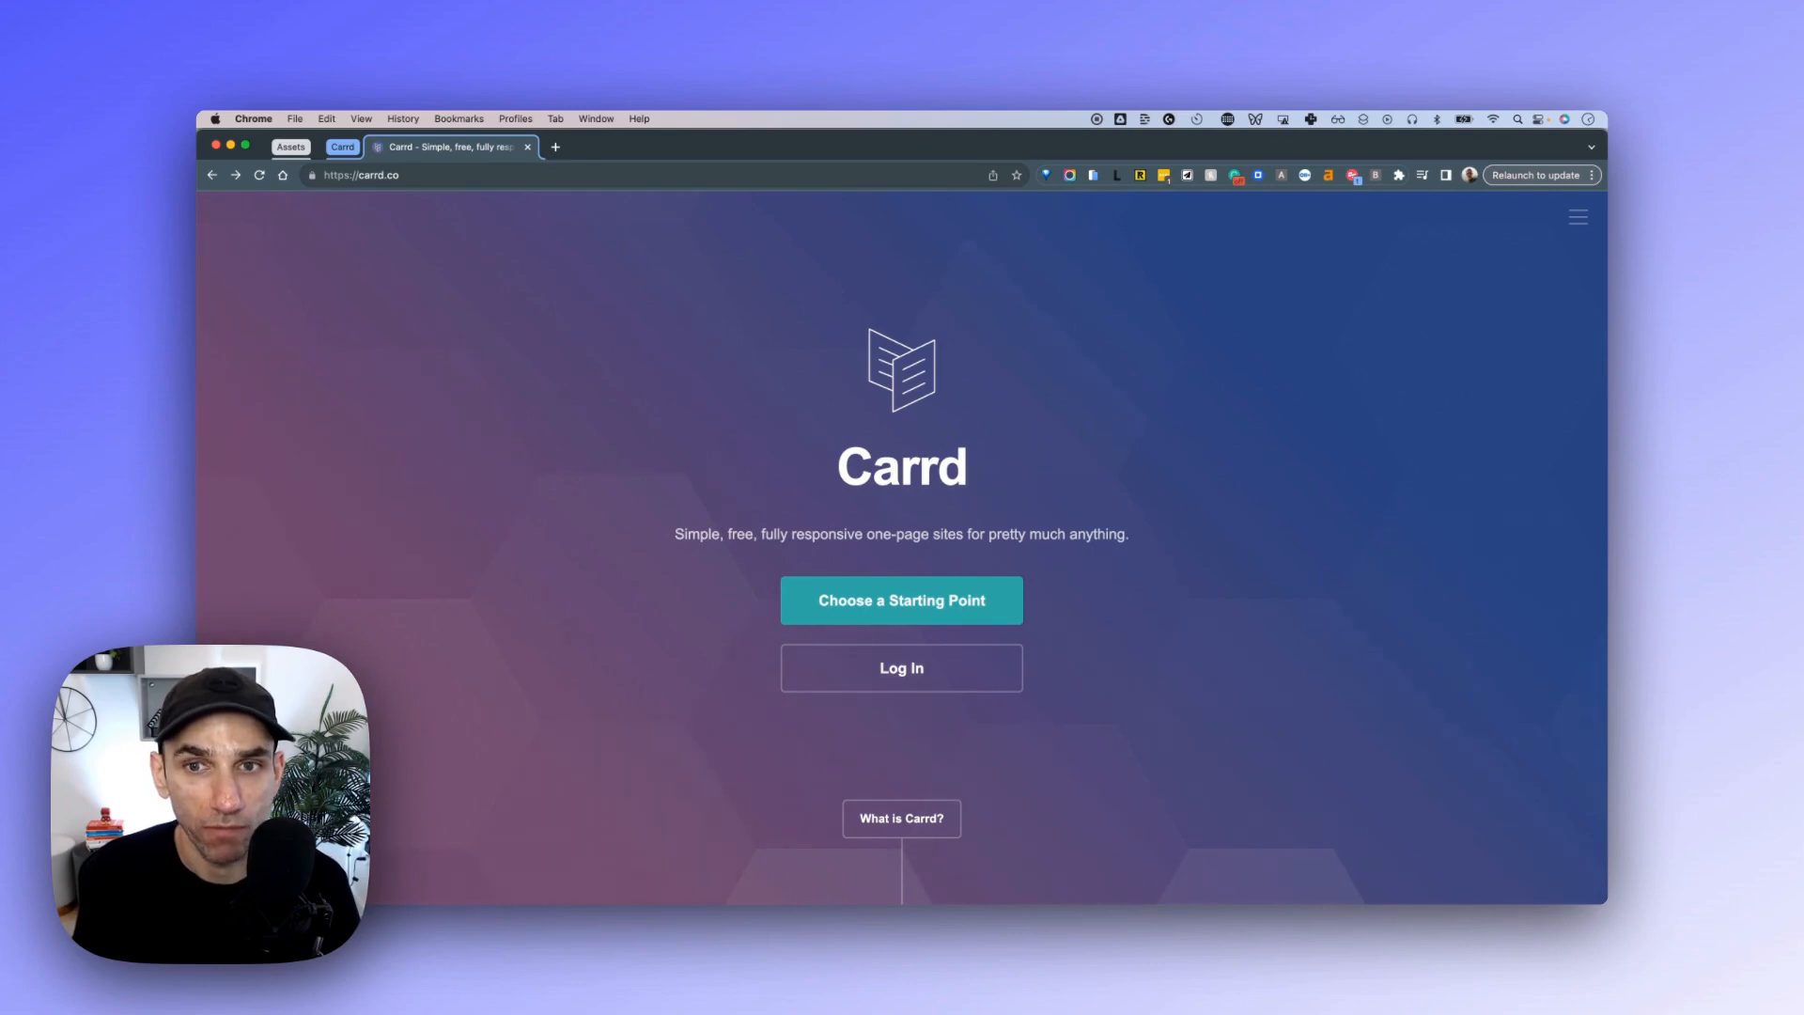
click(975, 622)
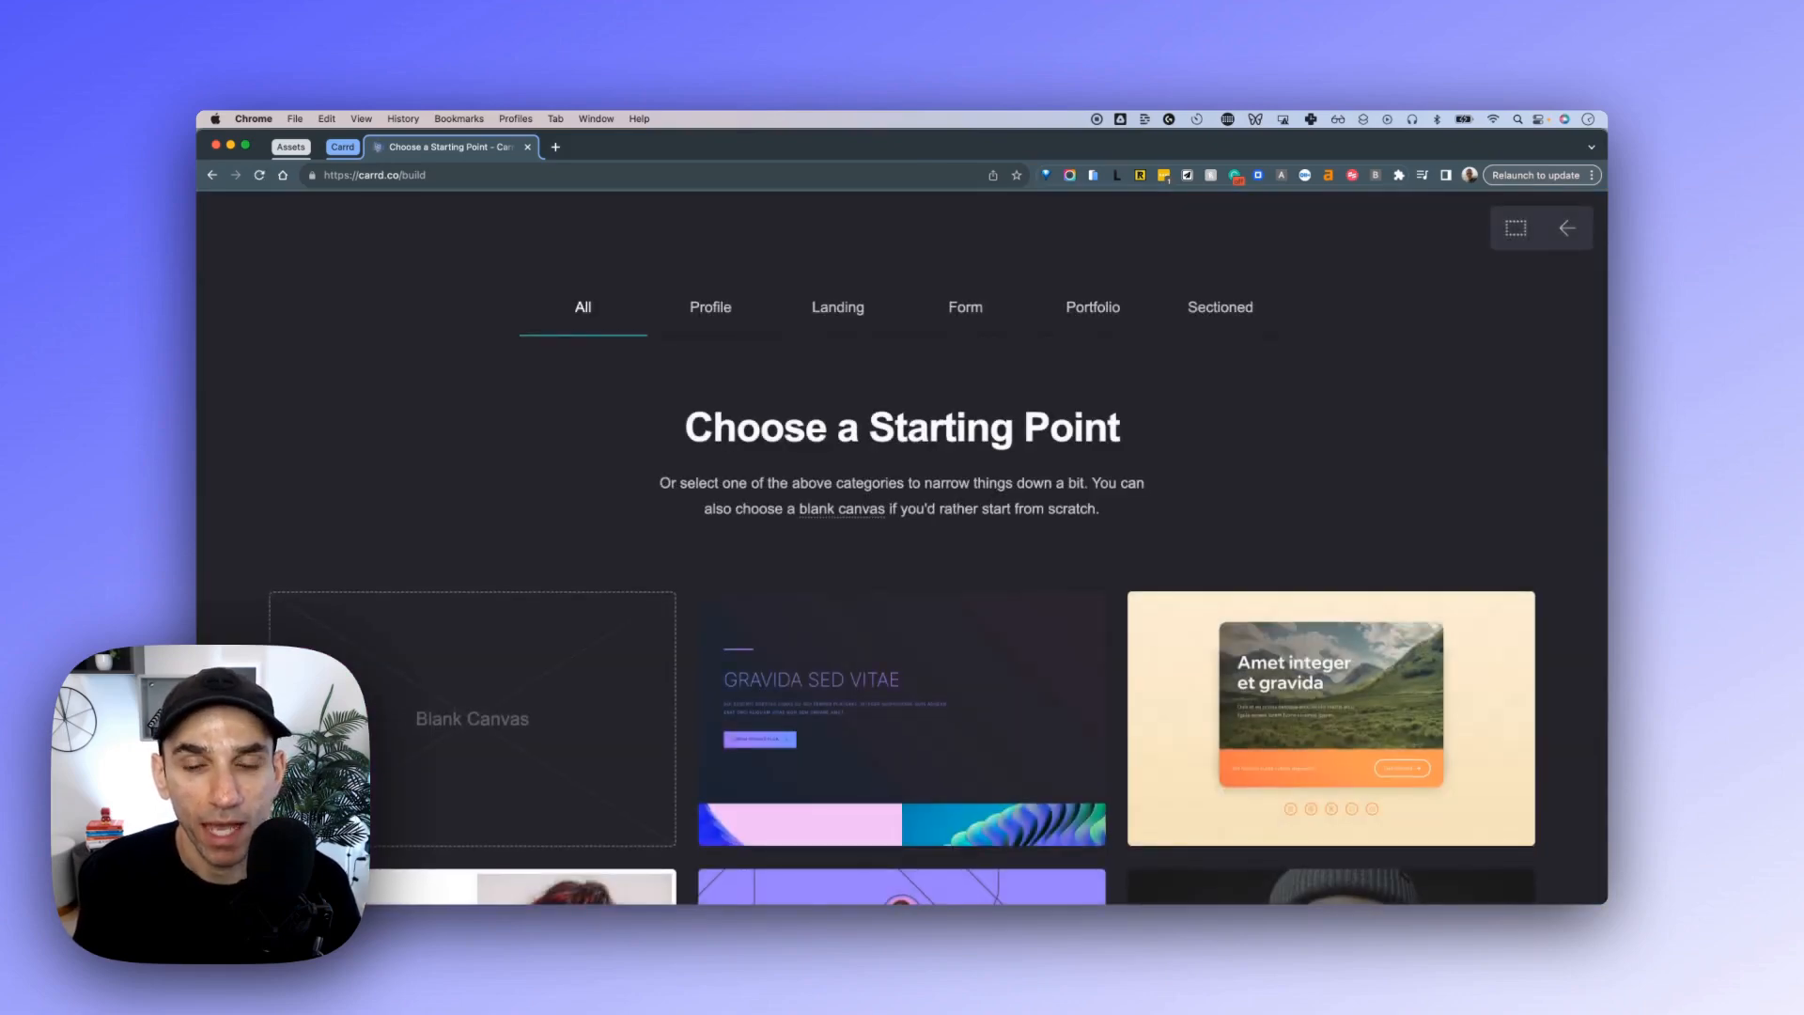
Browse the full gallery of starting-point templates, including the blank canvas option.
scroll(902, 548, down, 1)
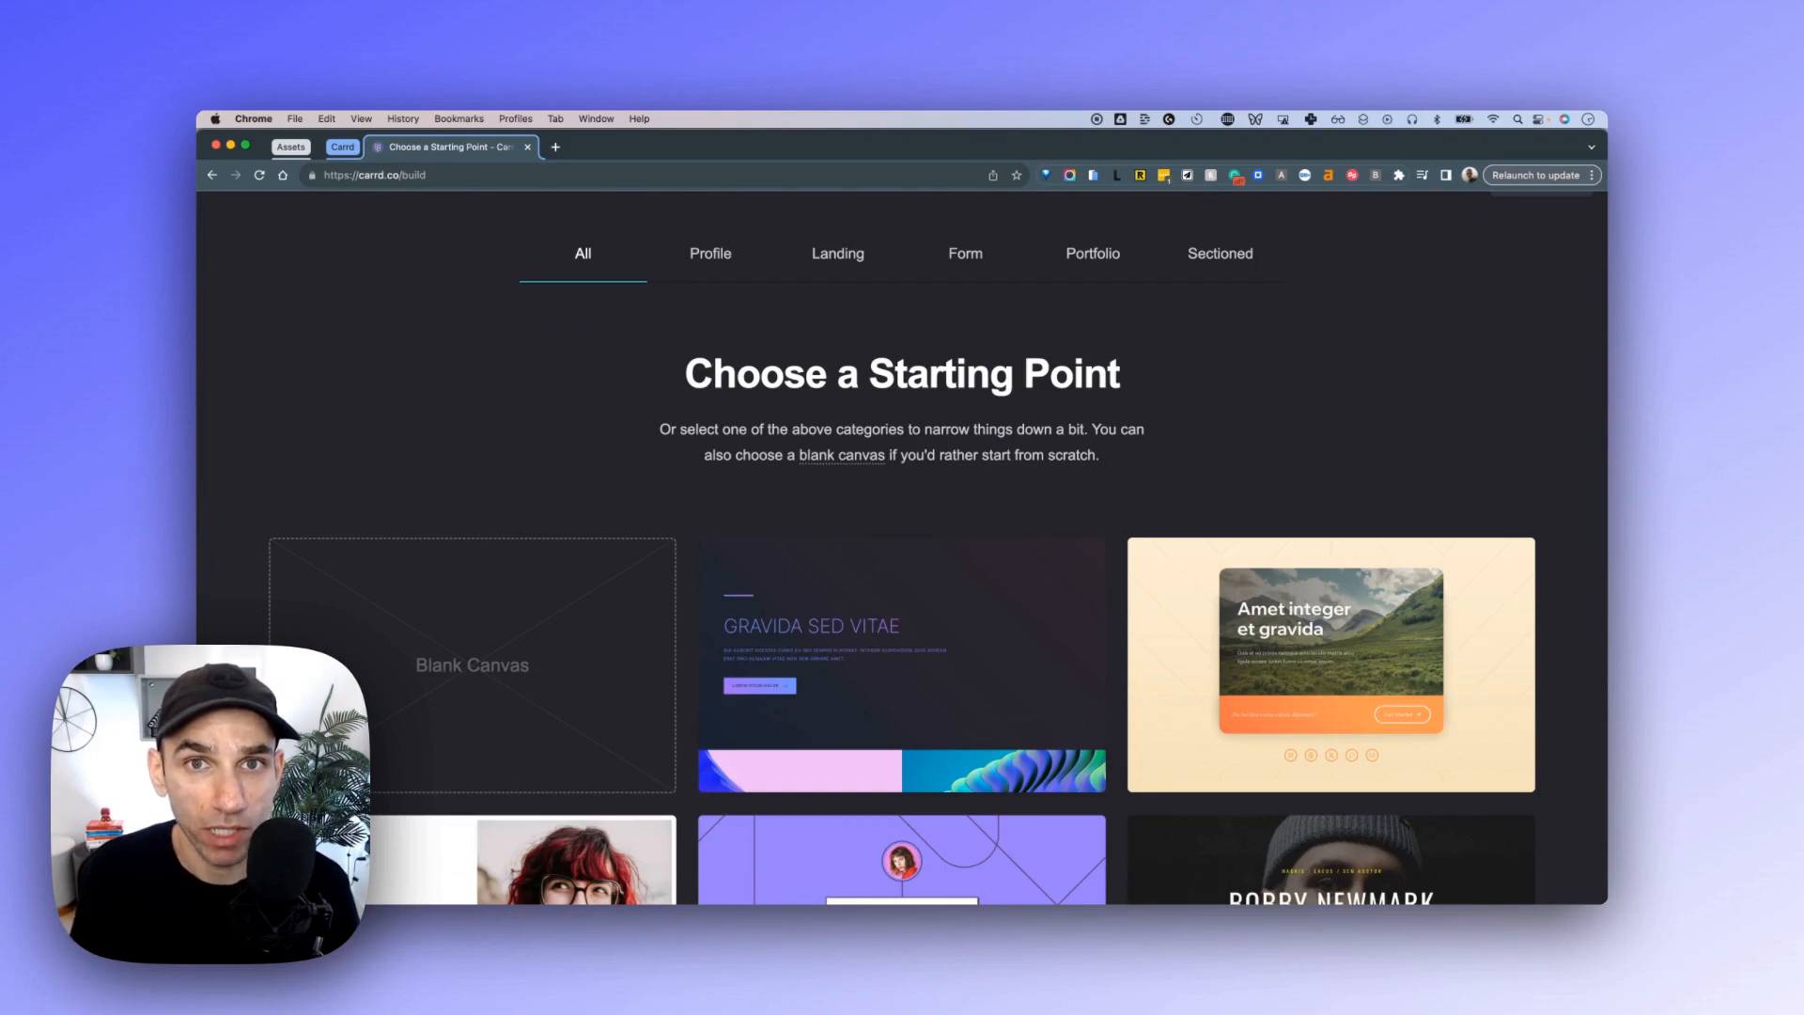
scroll(705, 463, down, 2)
mouse_move(522, 555)
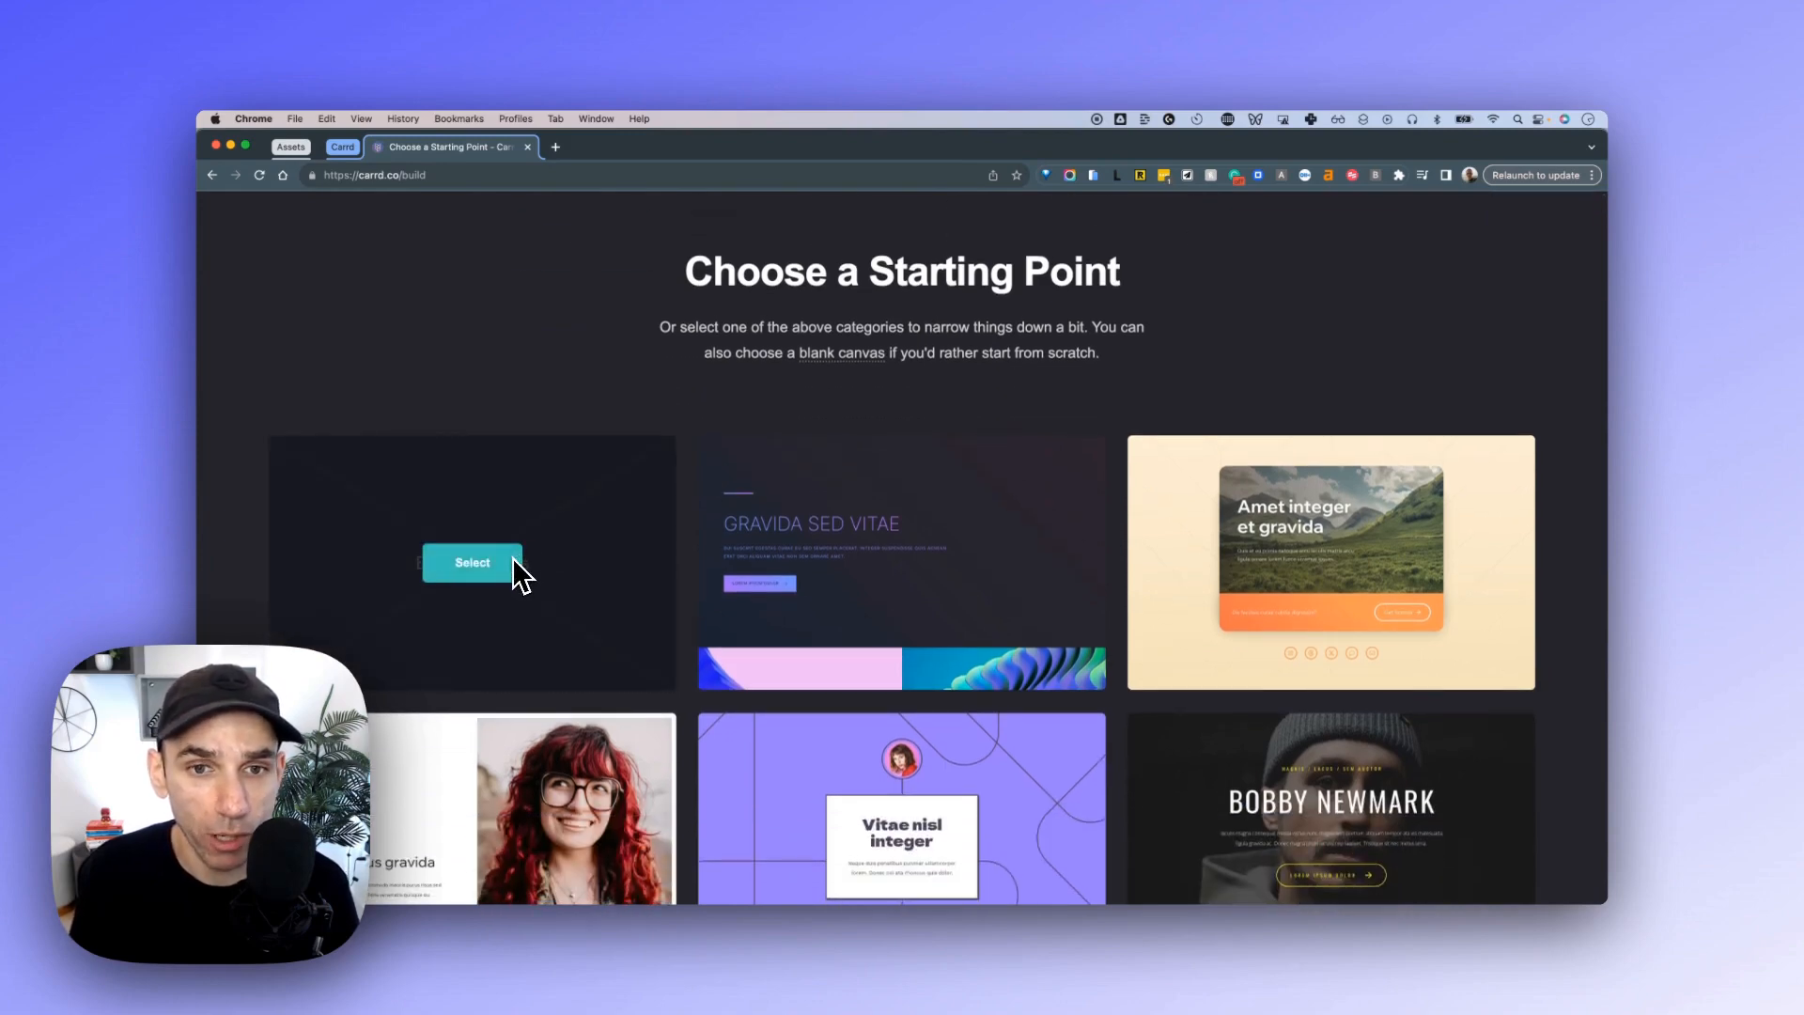
scroll(677, 479, up, 3)
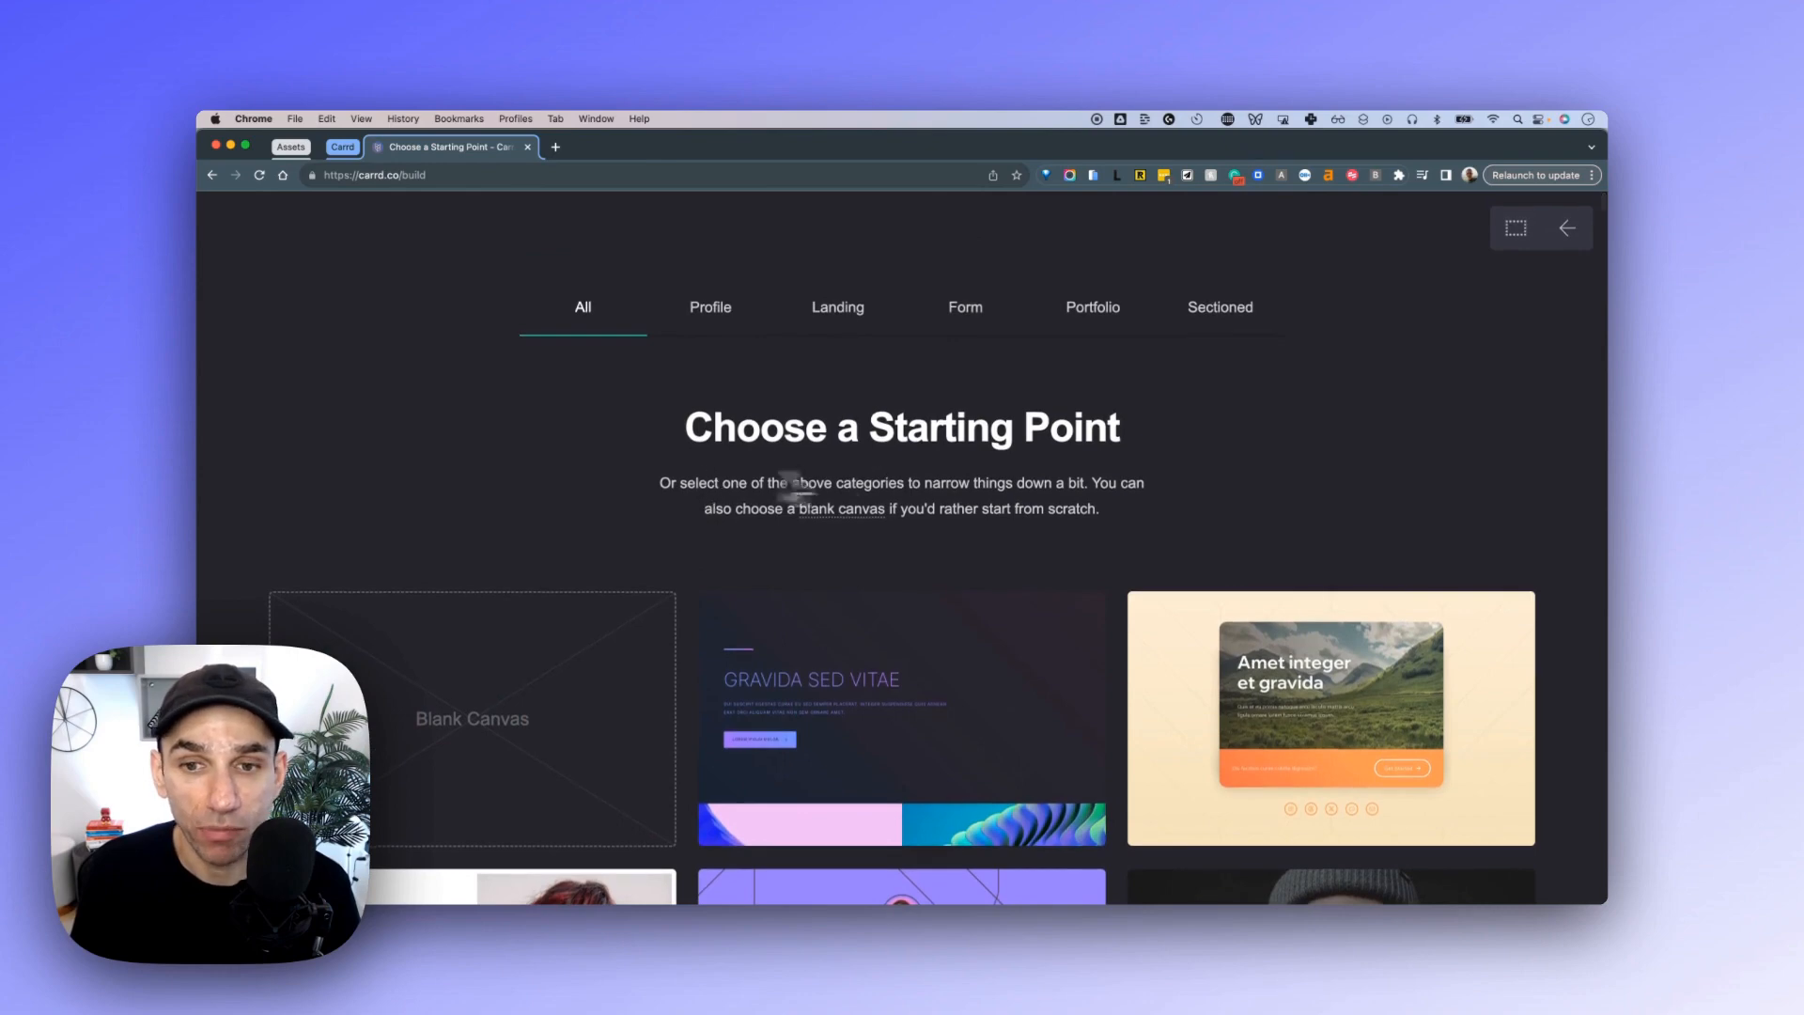
scroll(1090, 498, down, 13)
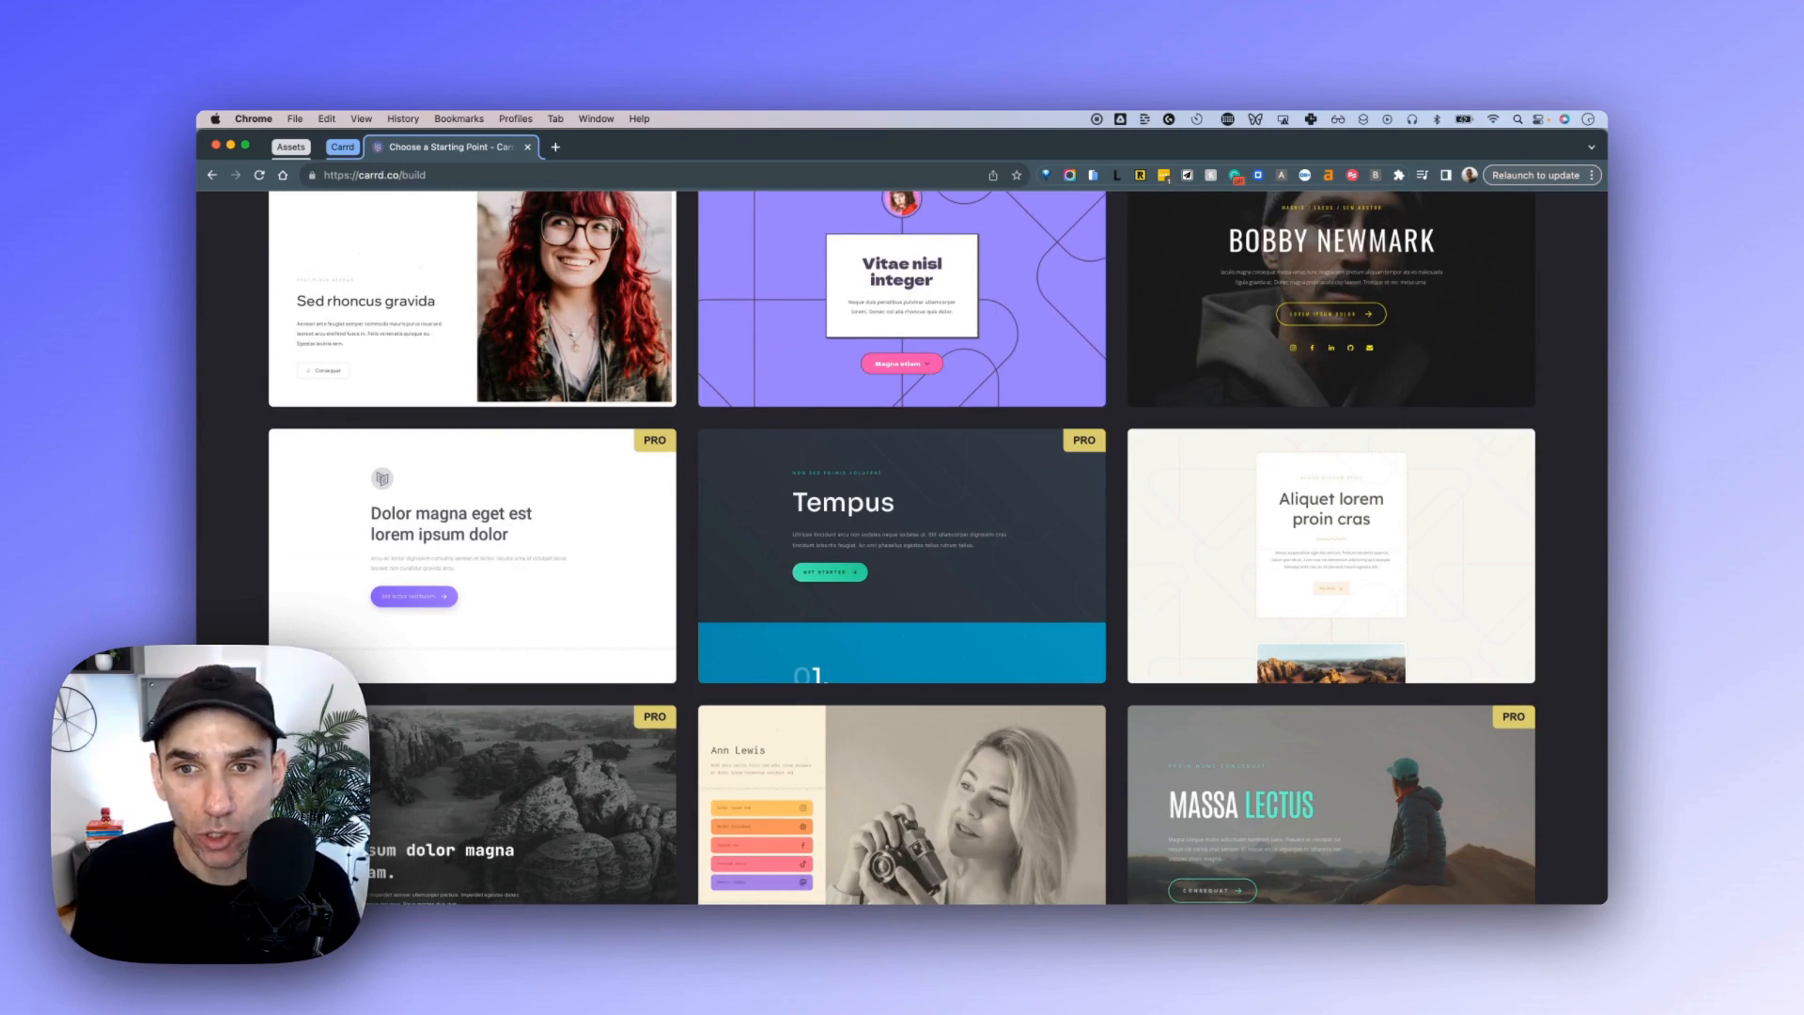
scroll(1114, 507, up, 10)
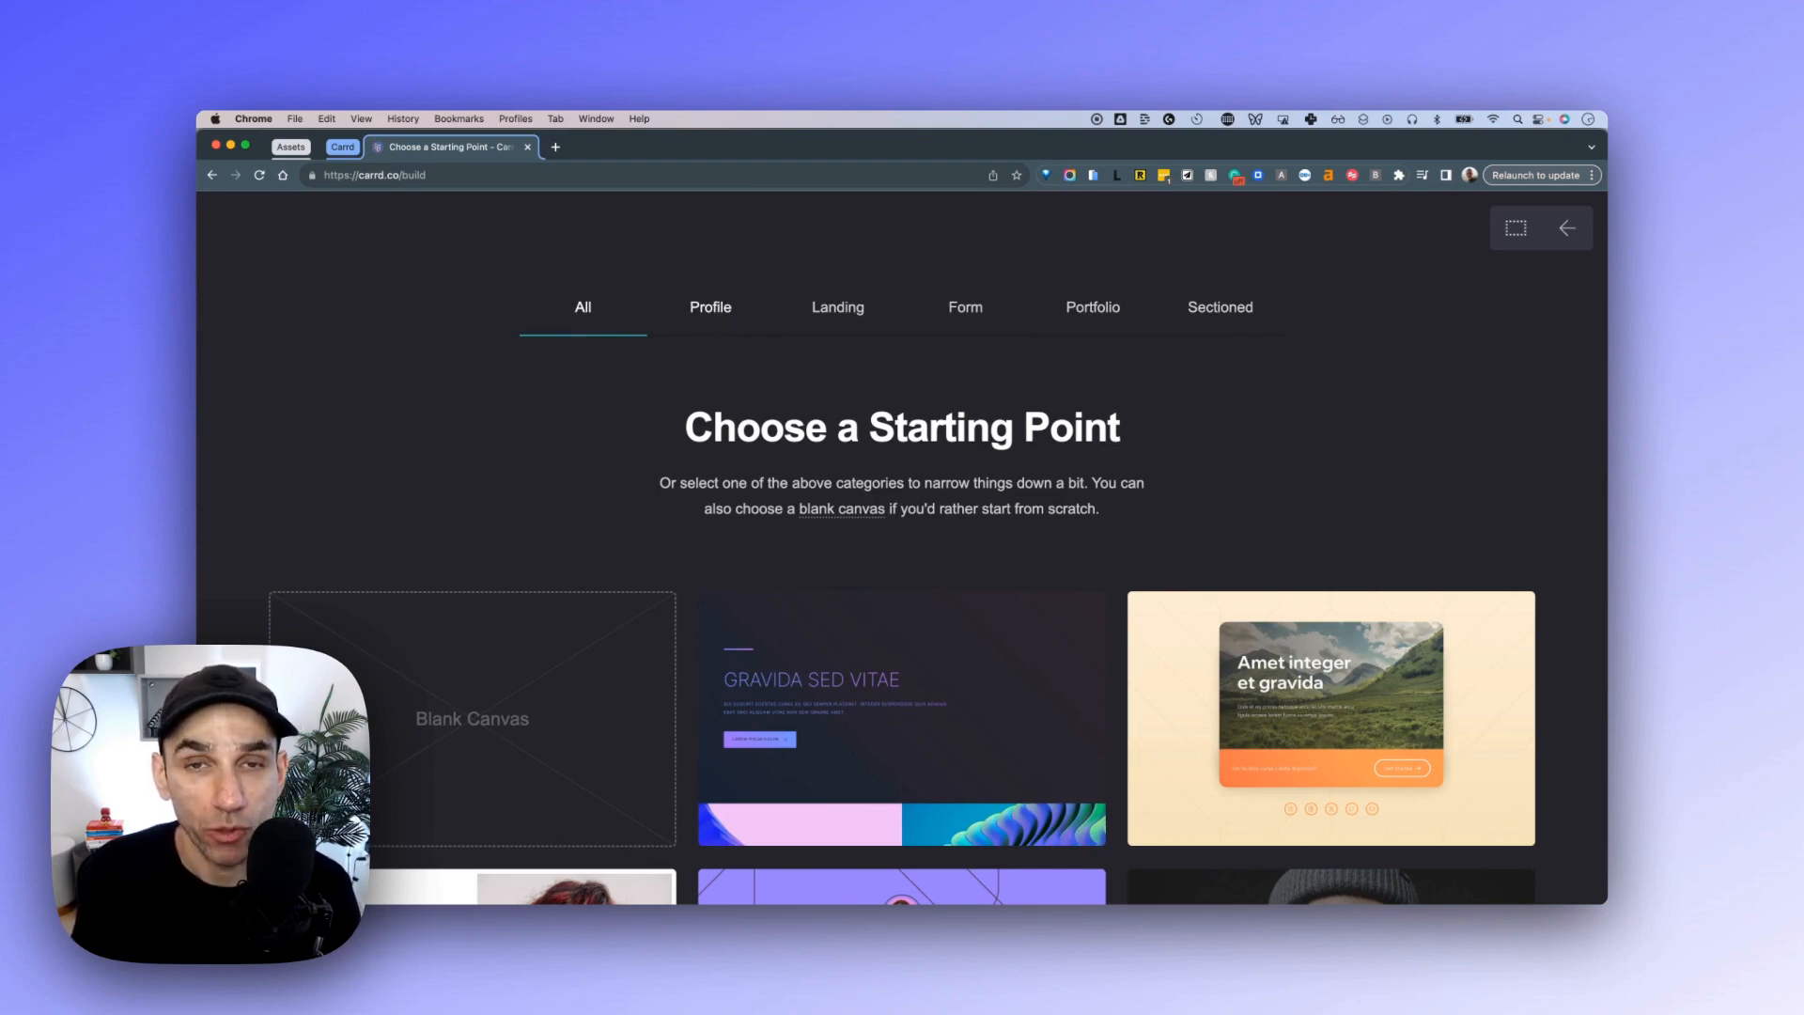
Look through the templates in the Profile and Landing categories.
click(713, 331)
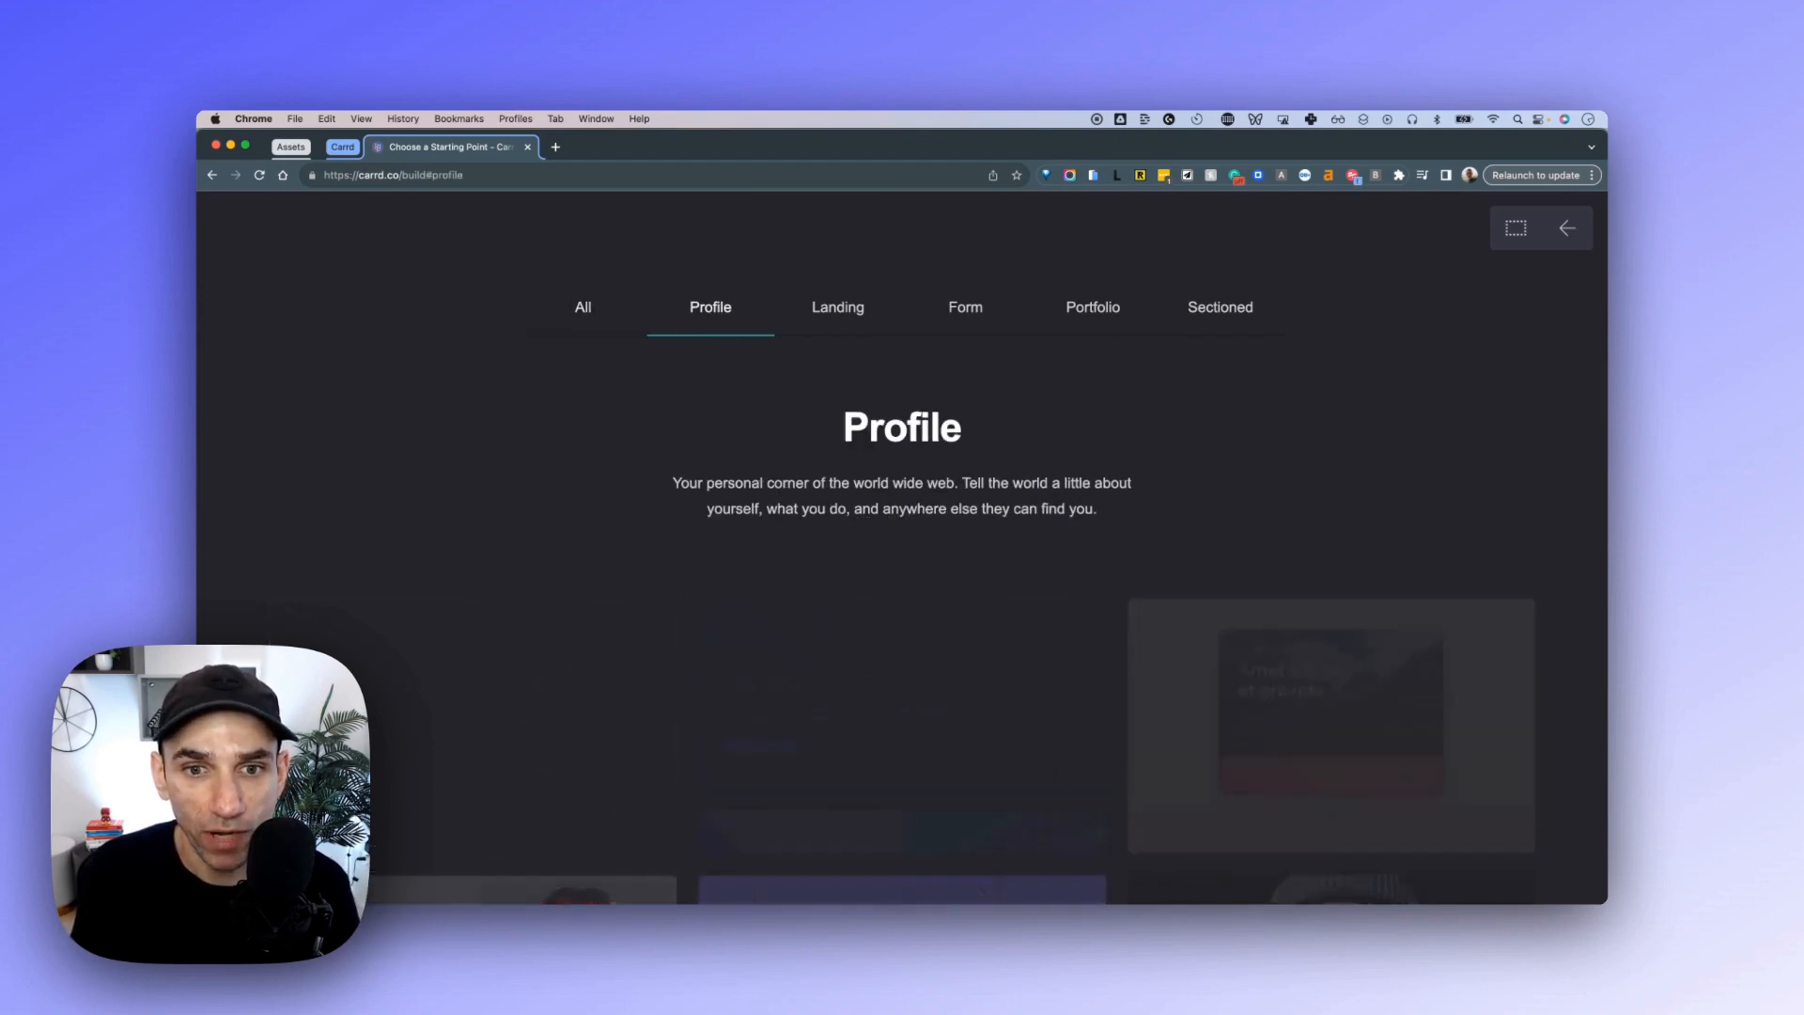
scroll(700, 391, down, 5)
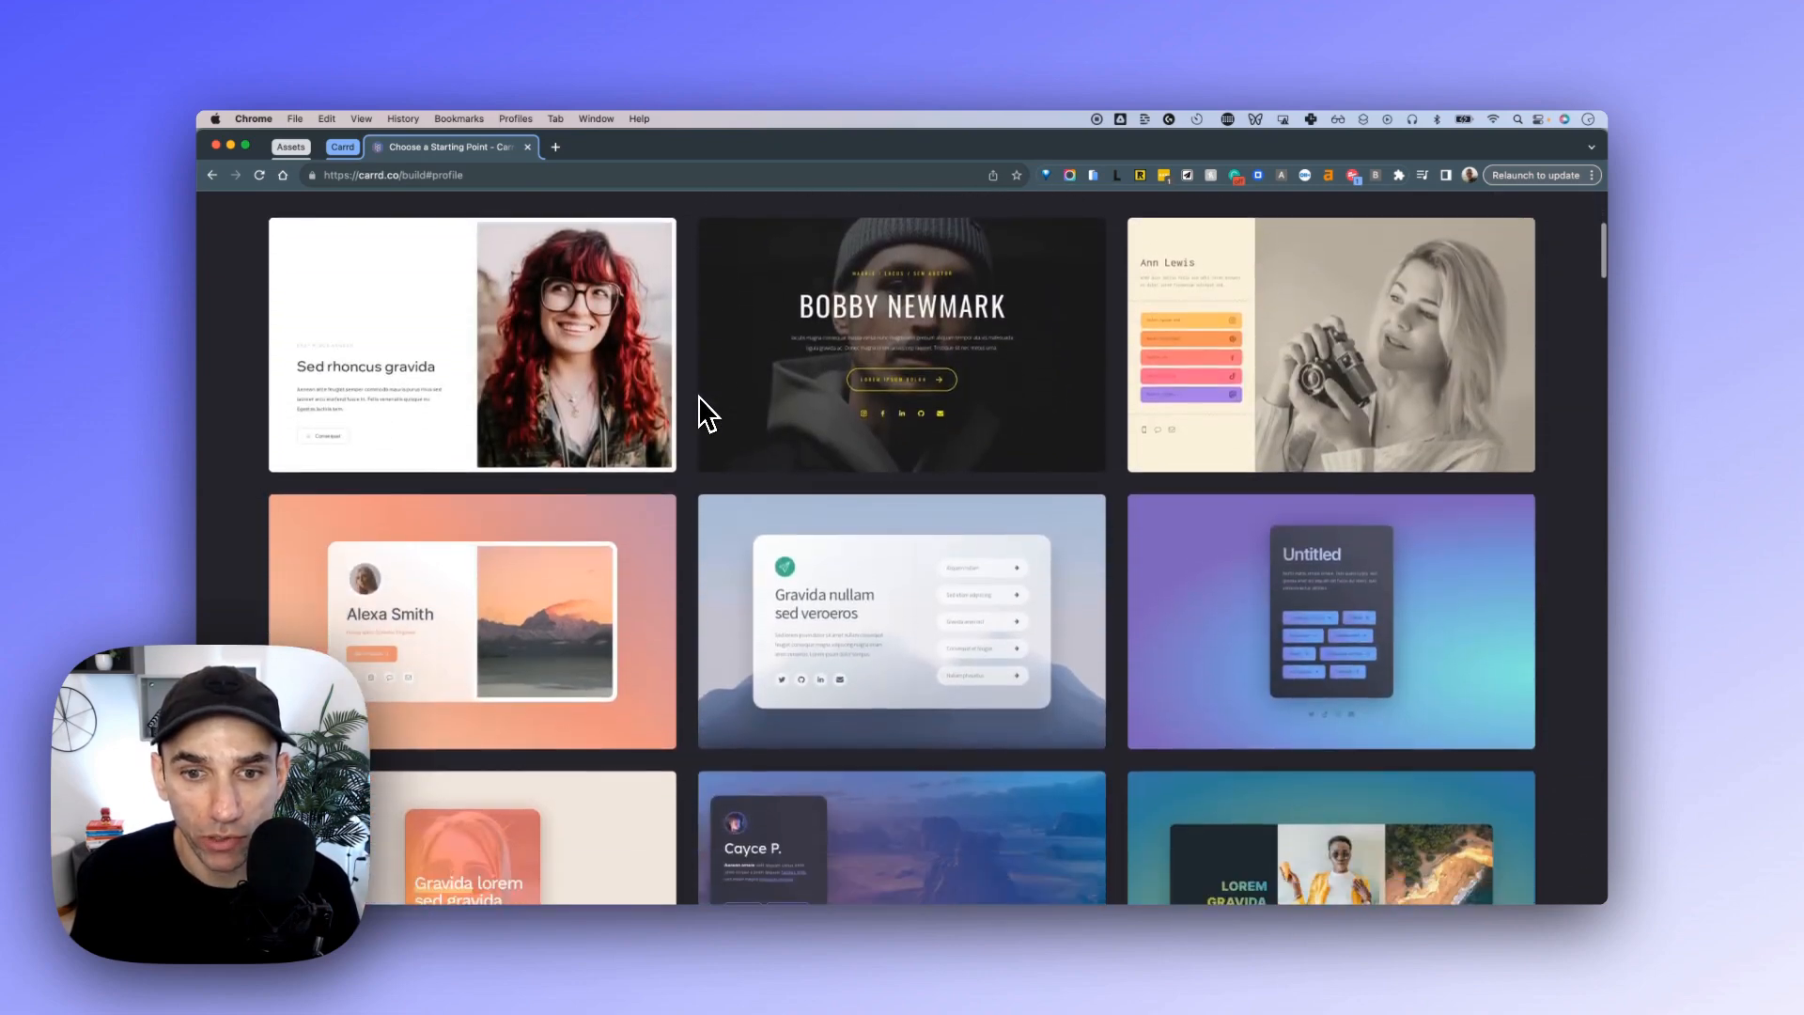
scroll(698, 396, up, 3)
scroll(699, 400, up, 2)
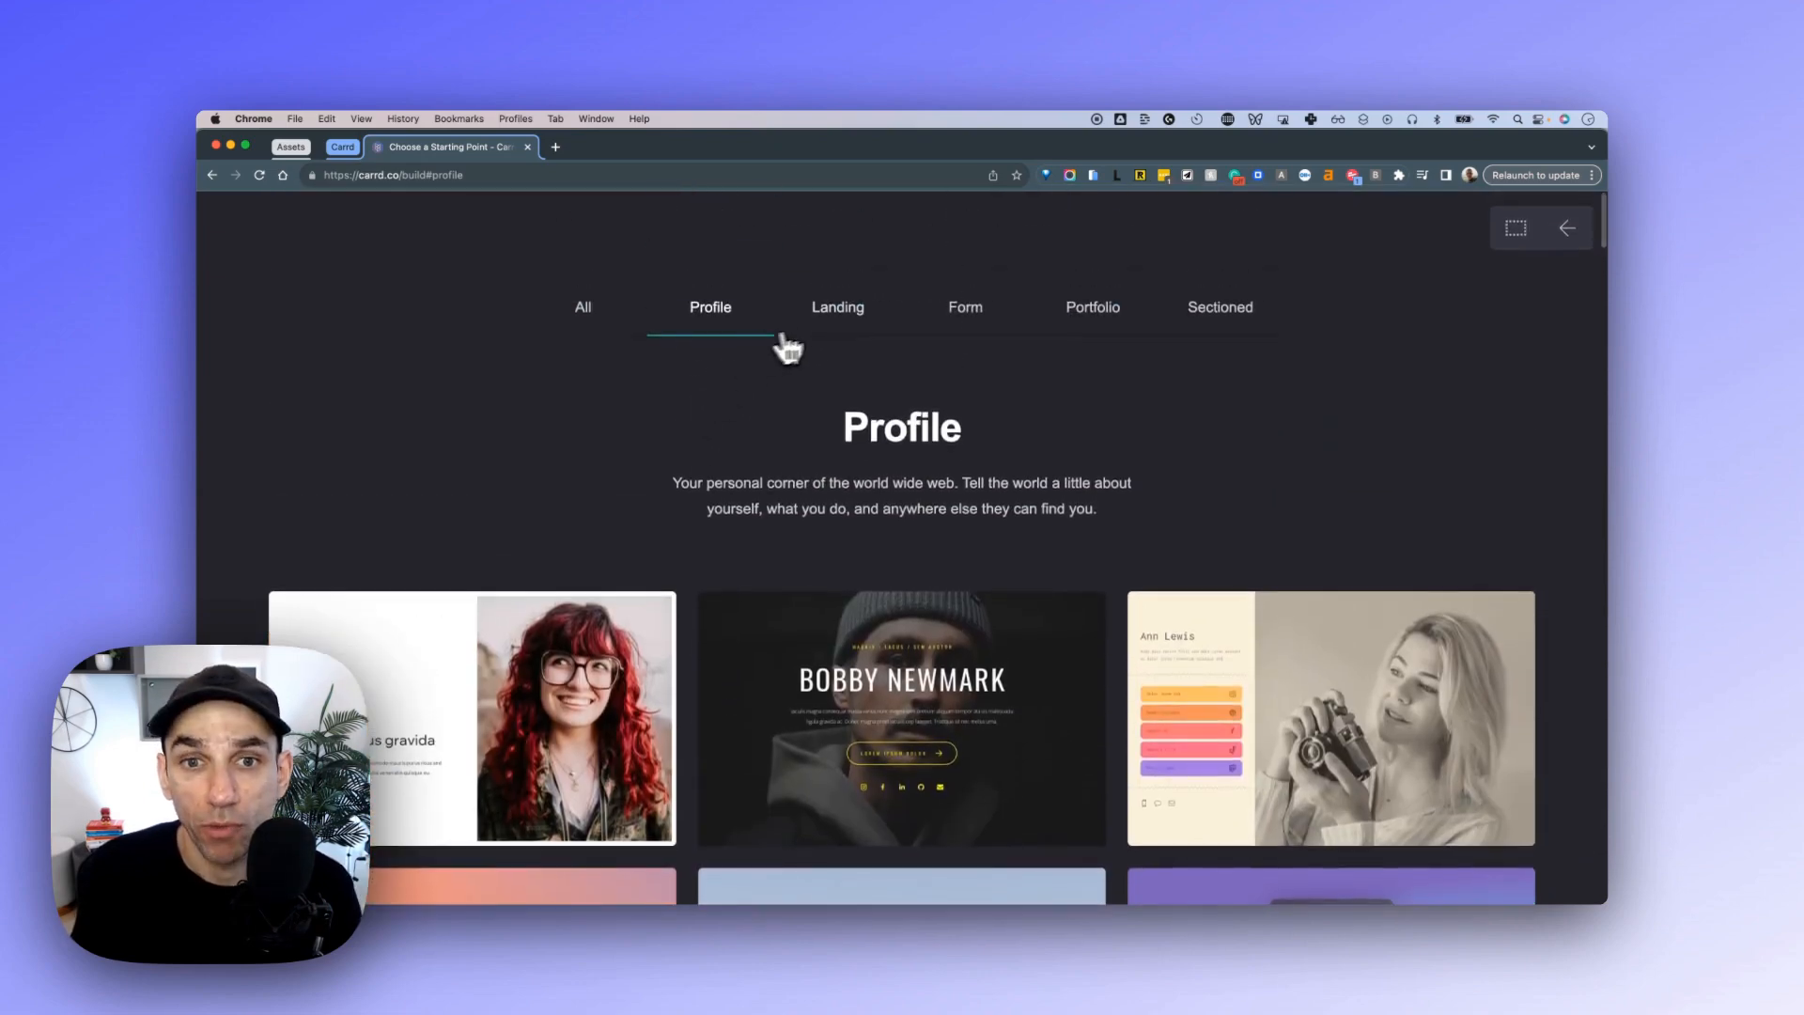
click(836, 331)
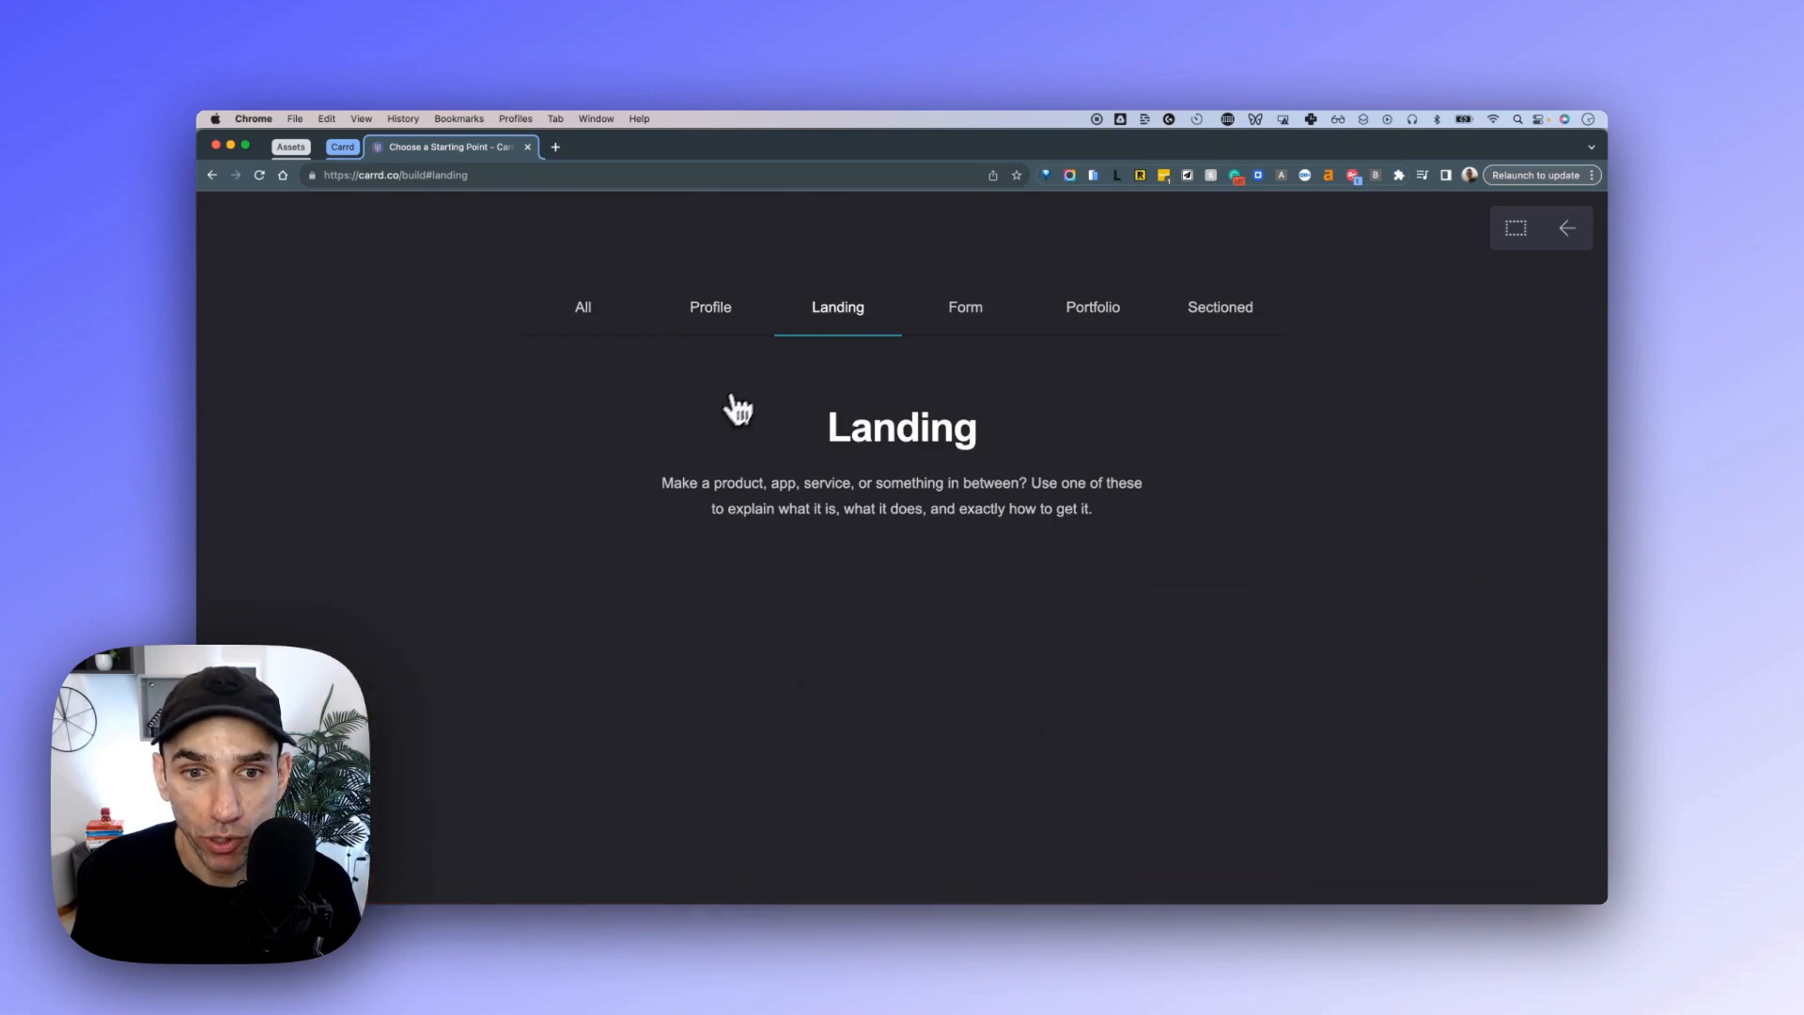
scroll(705, 418, down, 3)
scroll(707, 416, up, 3)
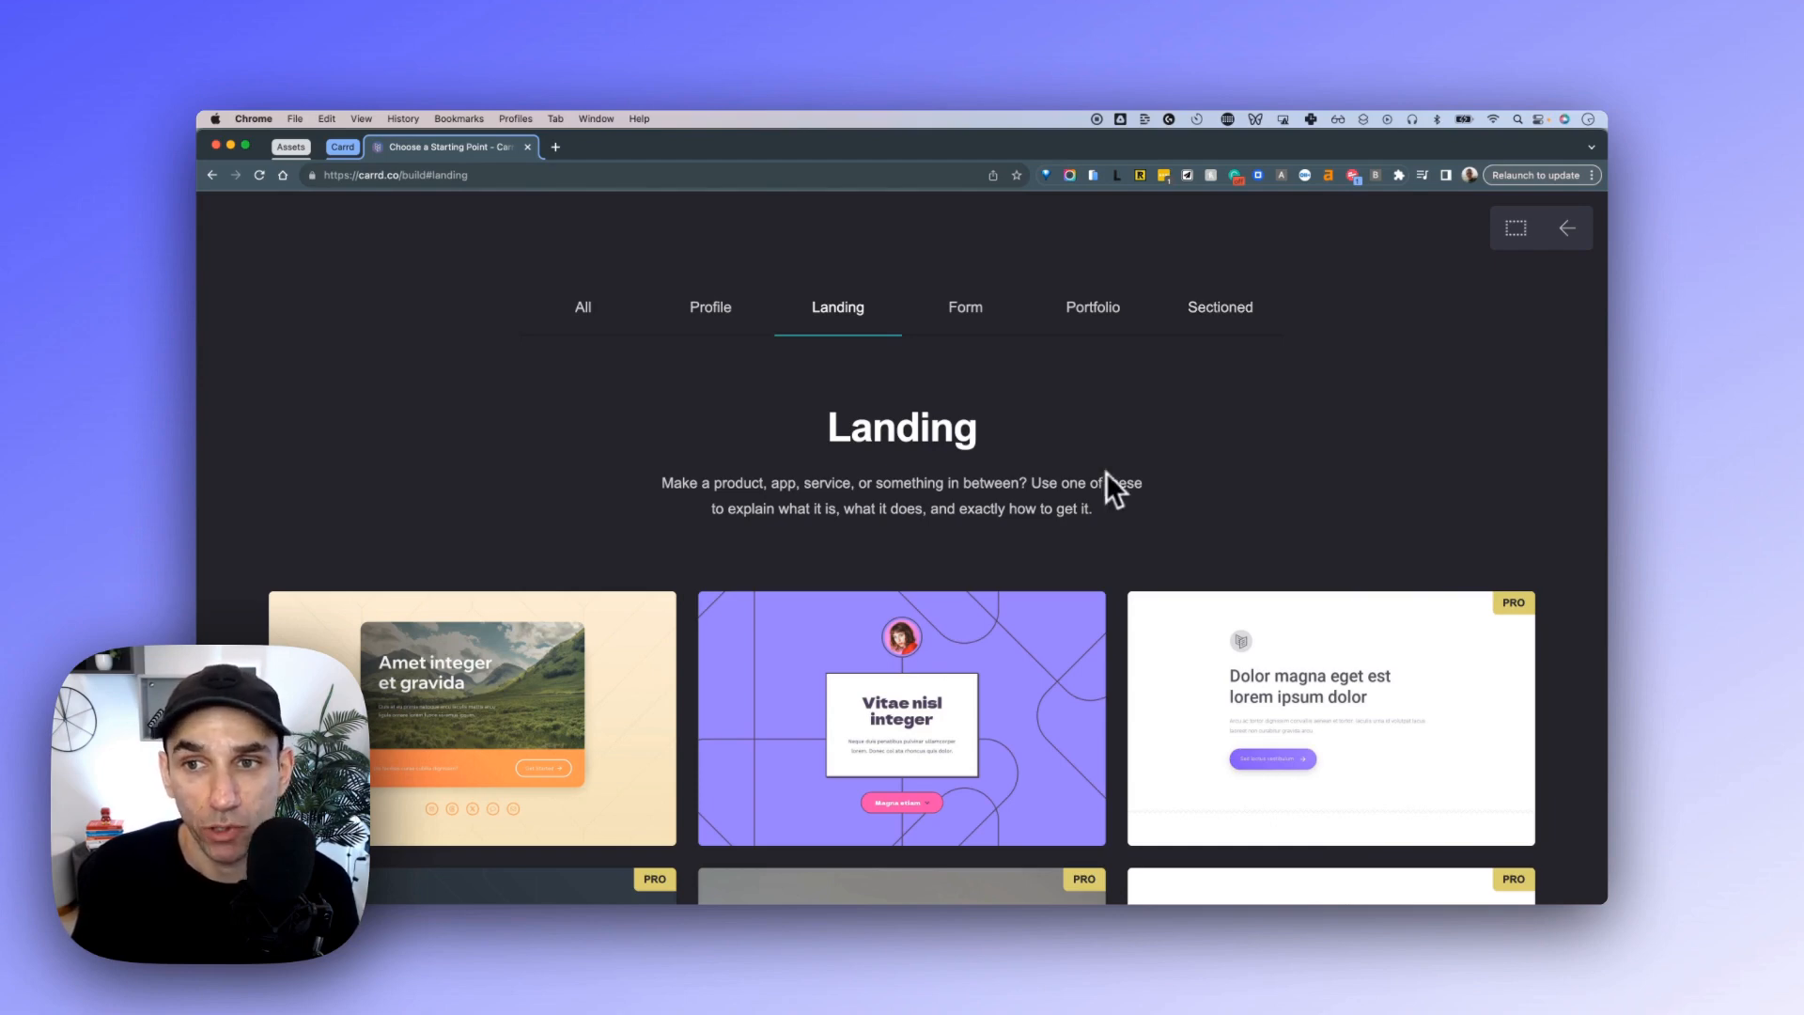
Show the Sectioned templates and open the demo of the plain white one with the round portrait.
click(1212, 339)
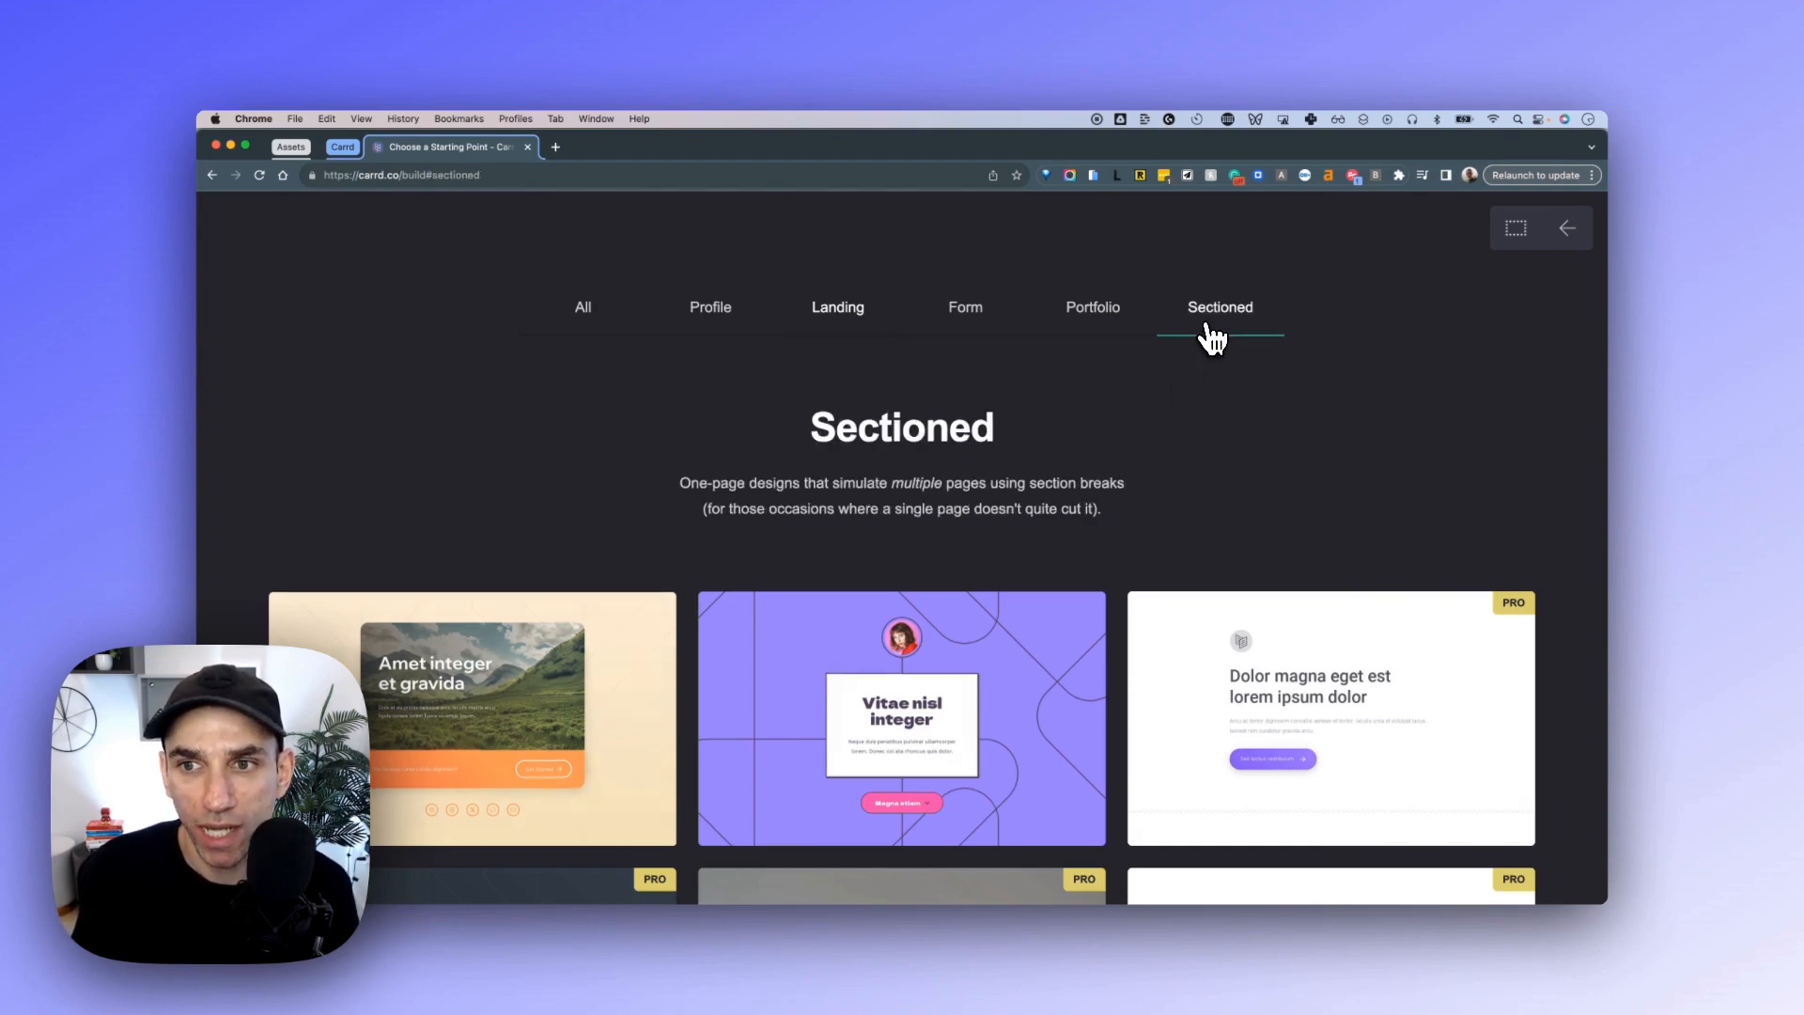
scroll(1151, 432, down, 5)
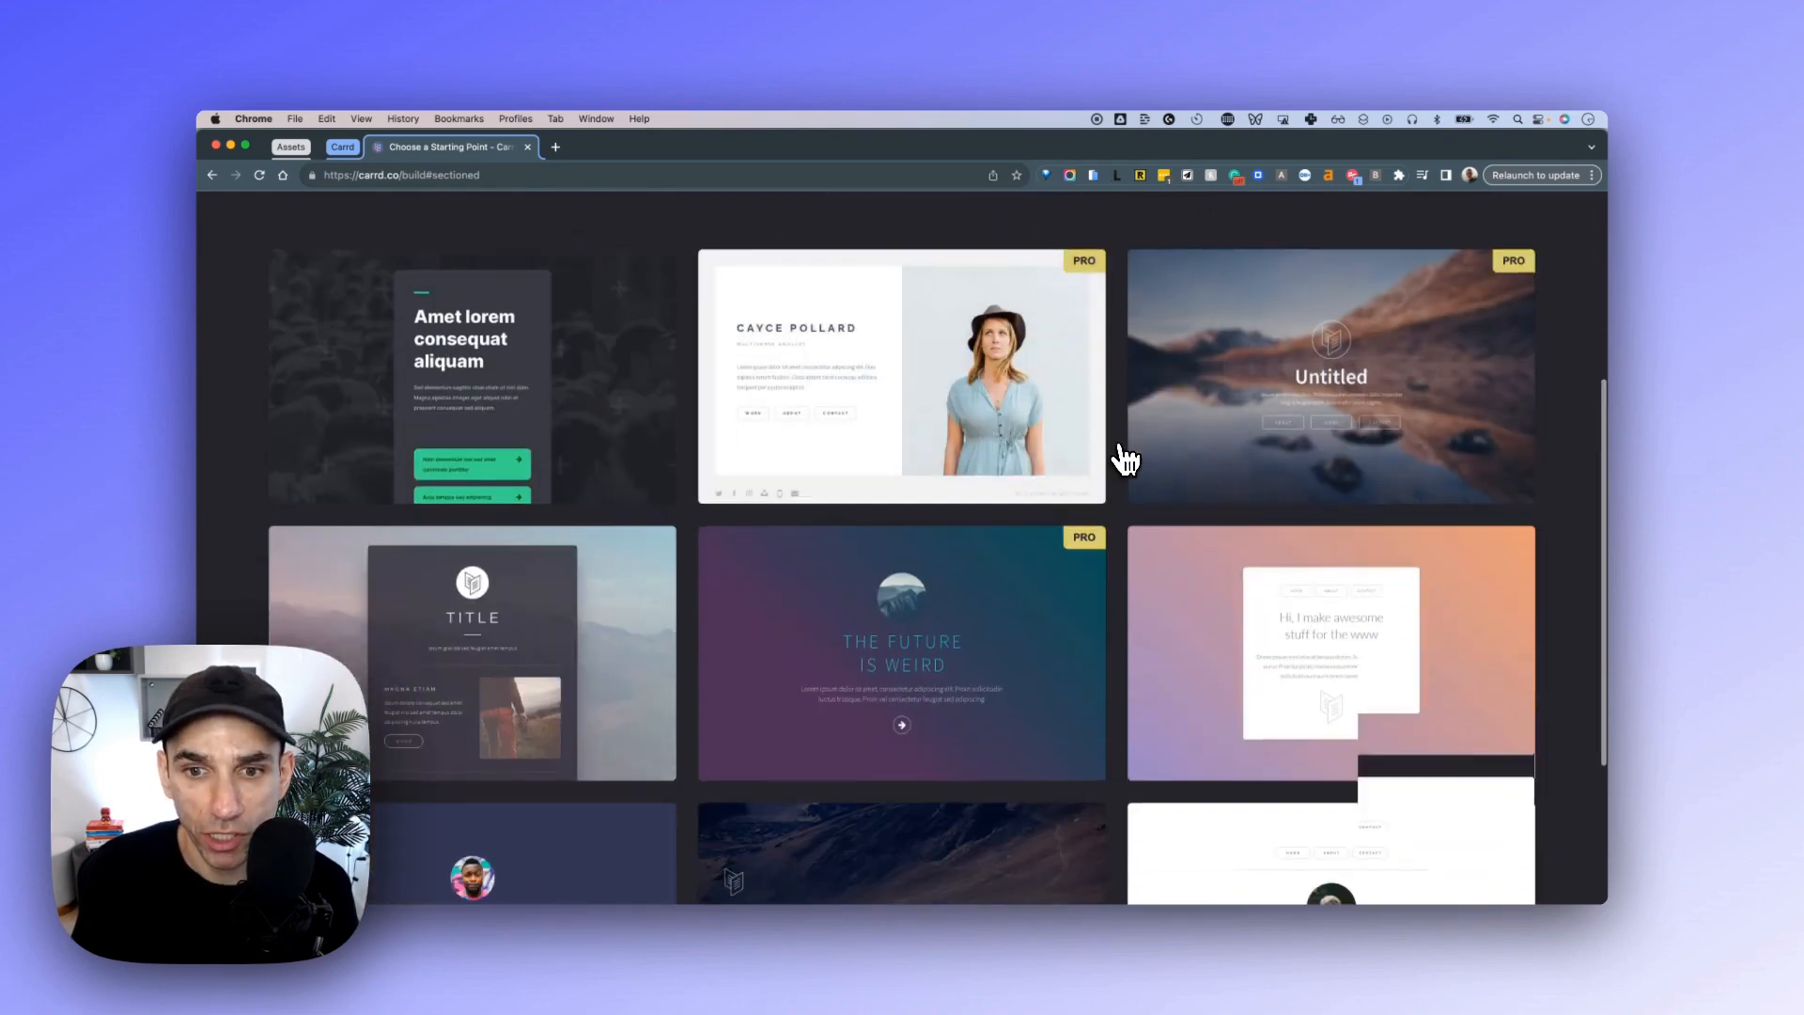
scroll(1125, 461, down, 4)
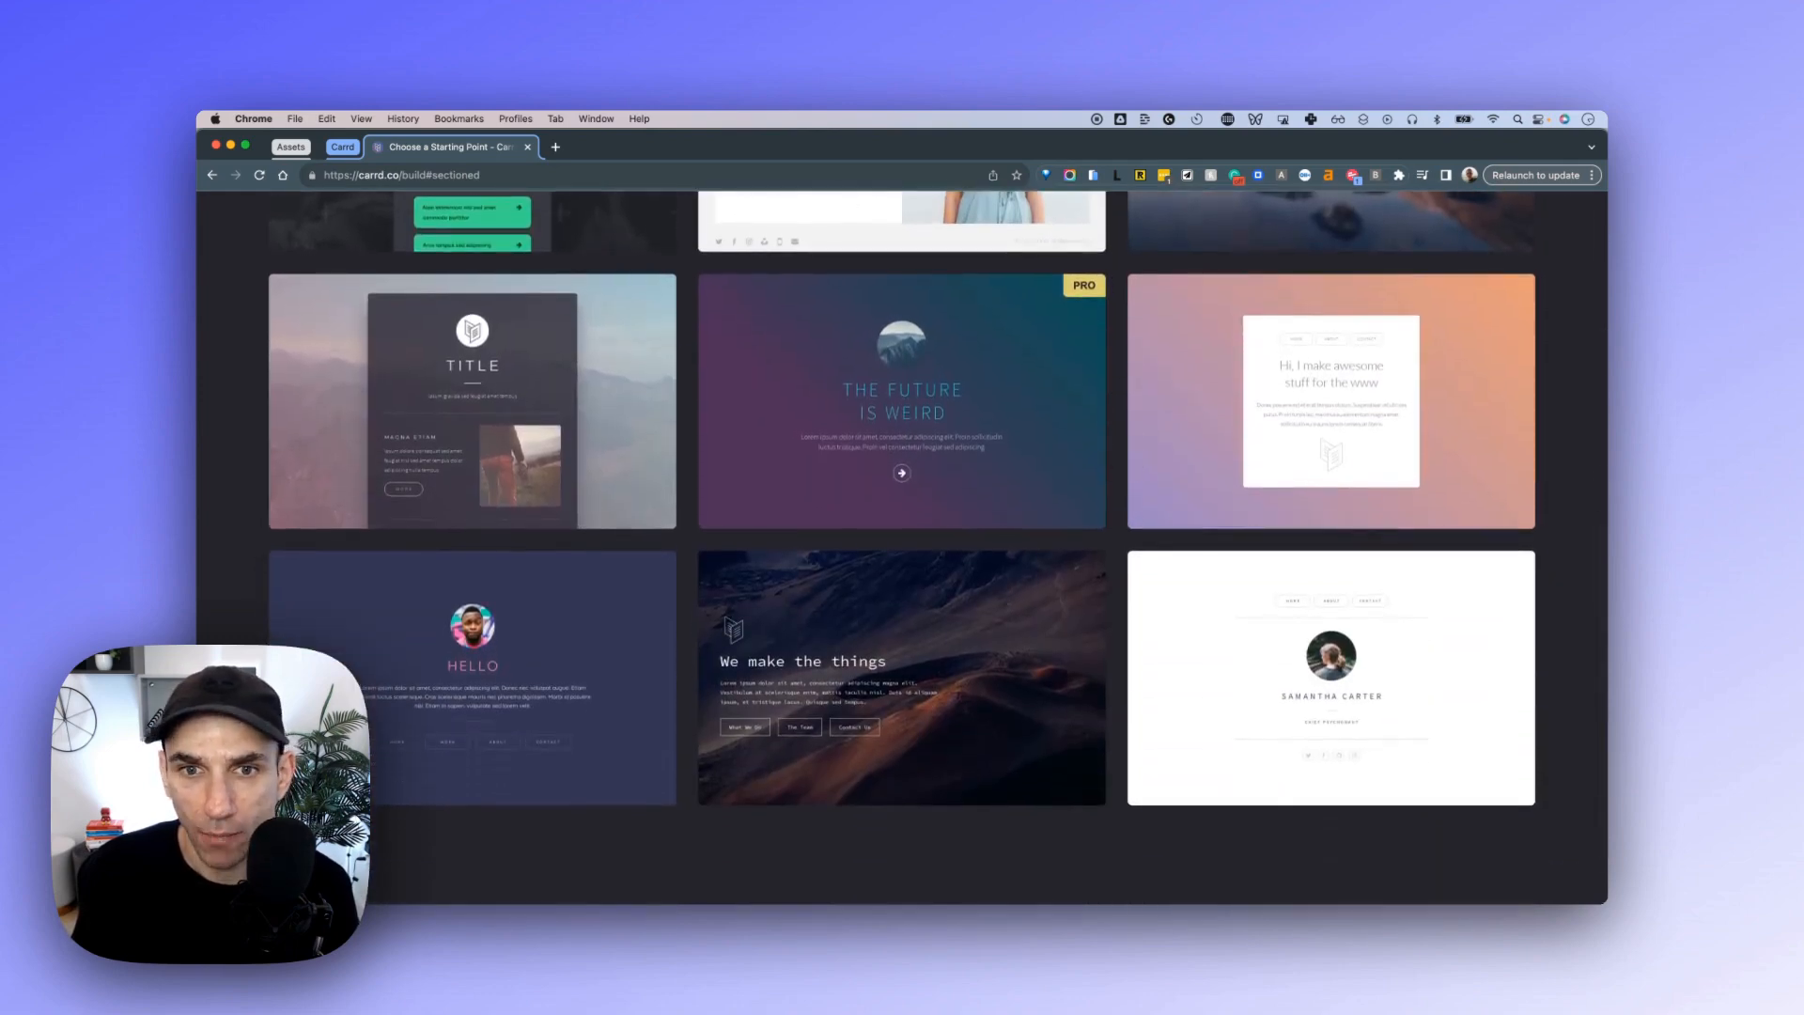
mouse_move(1200, 612)
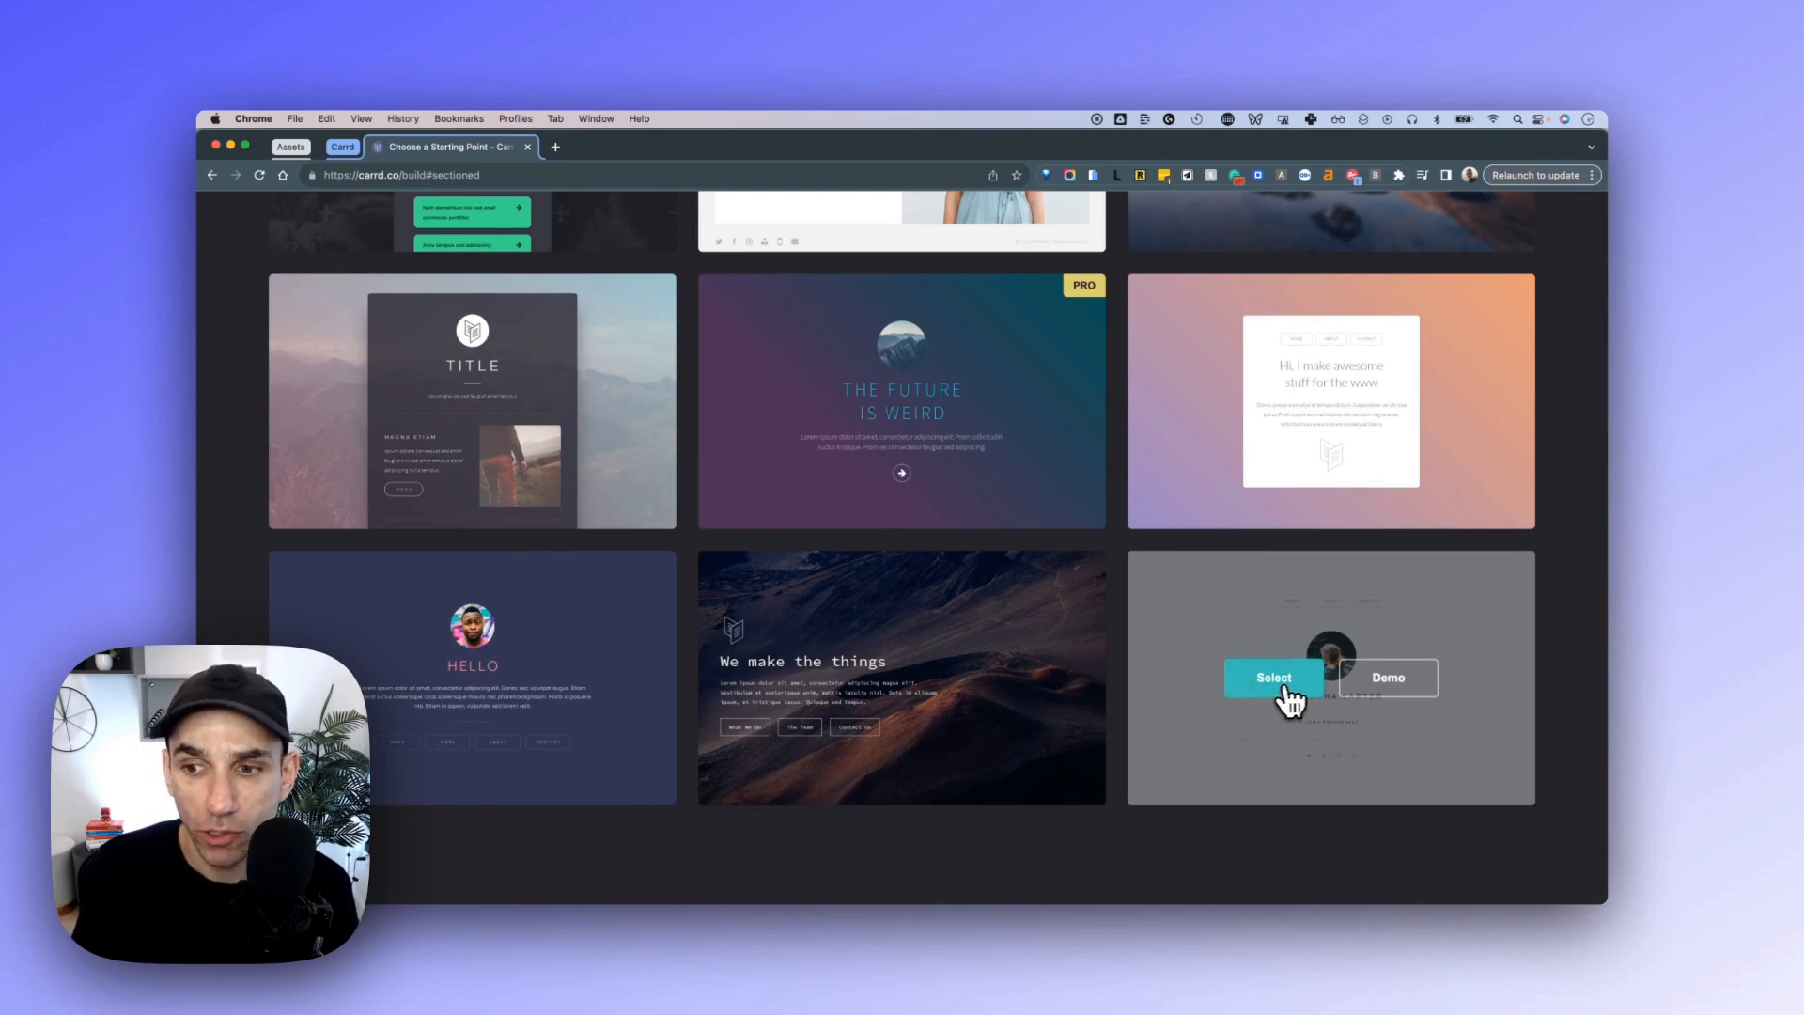
click(1352, 678)
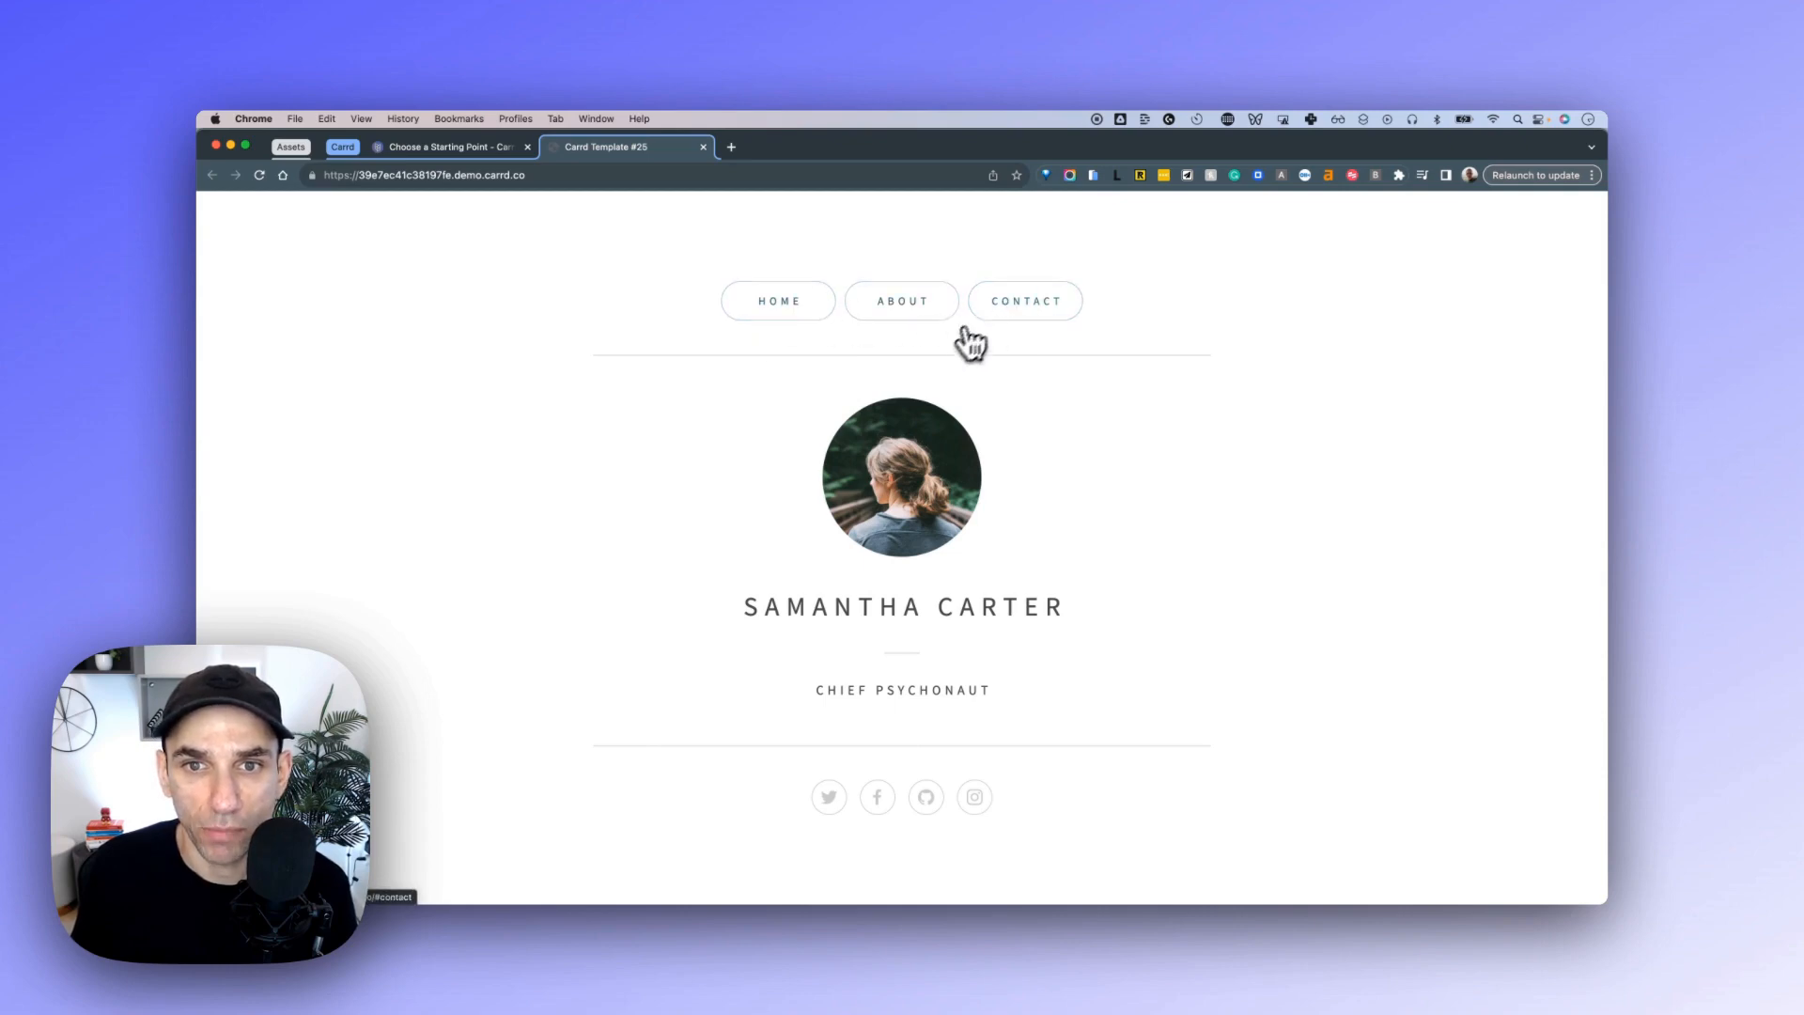
Examine the About and Contact sections of the template demo.
click(916, 310)
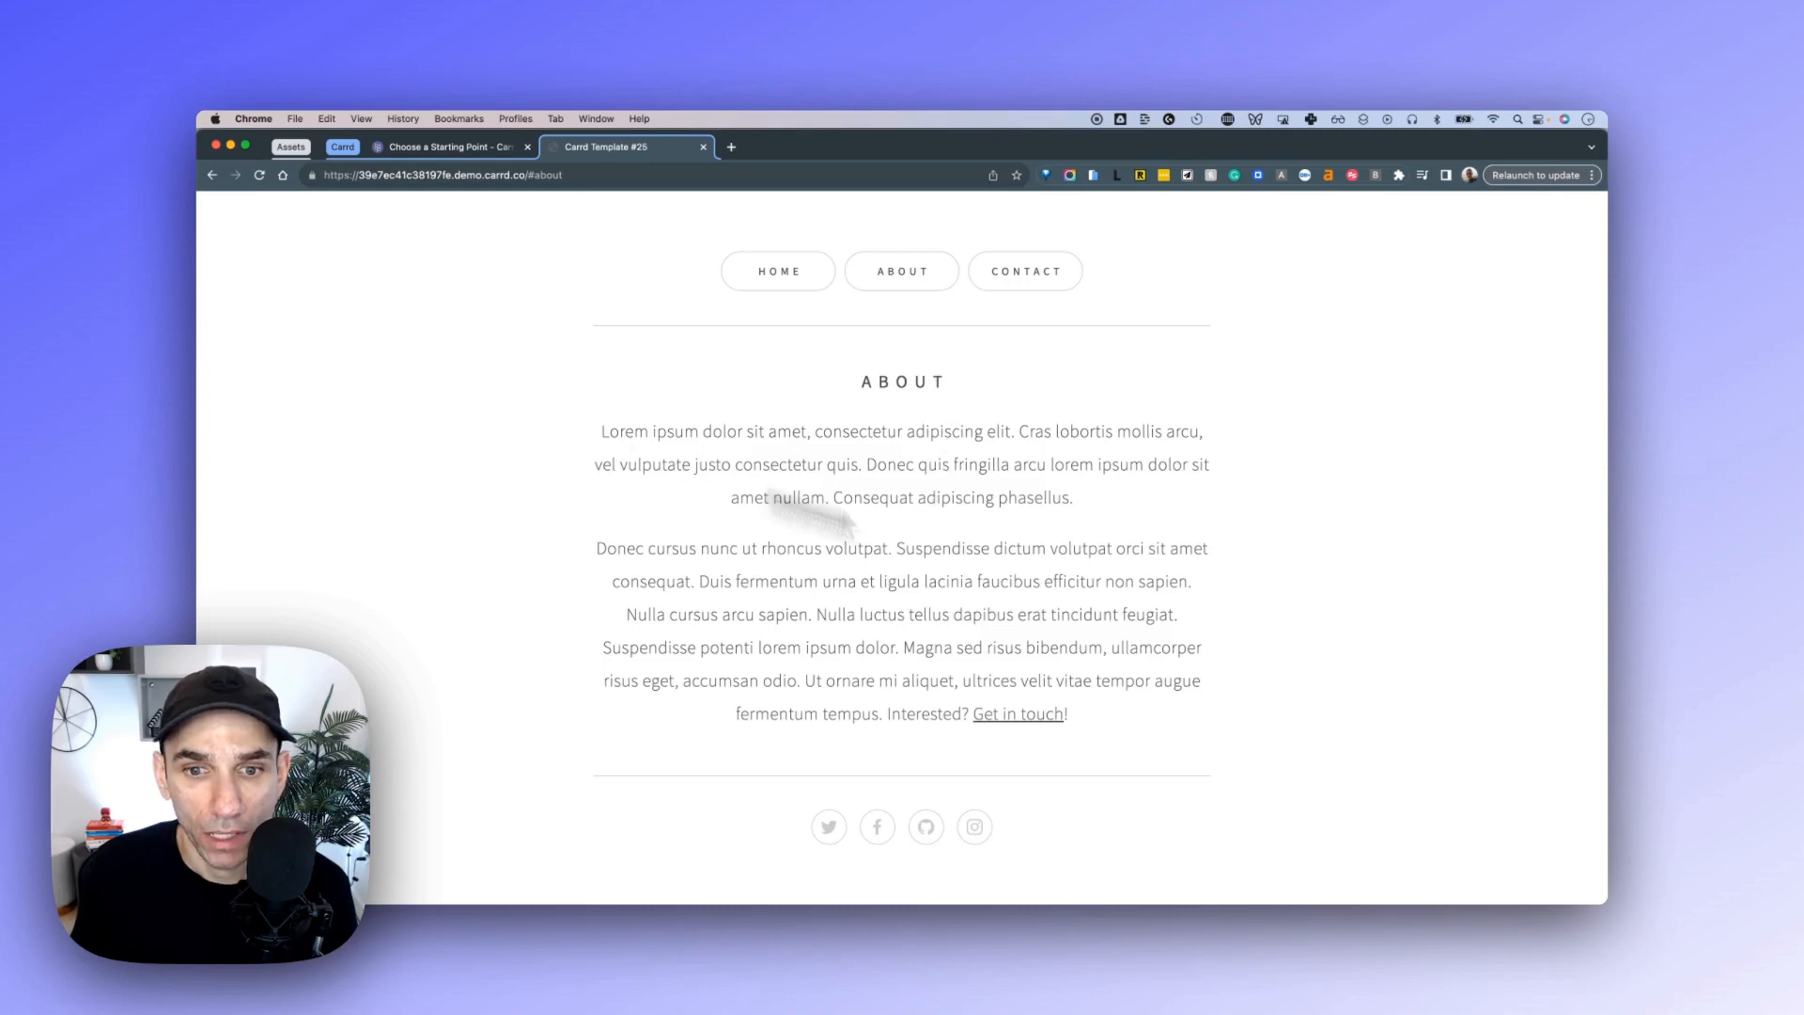
click(1031, 284)
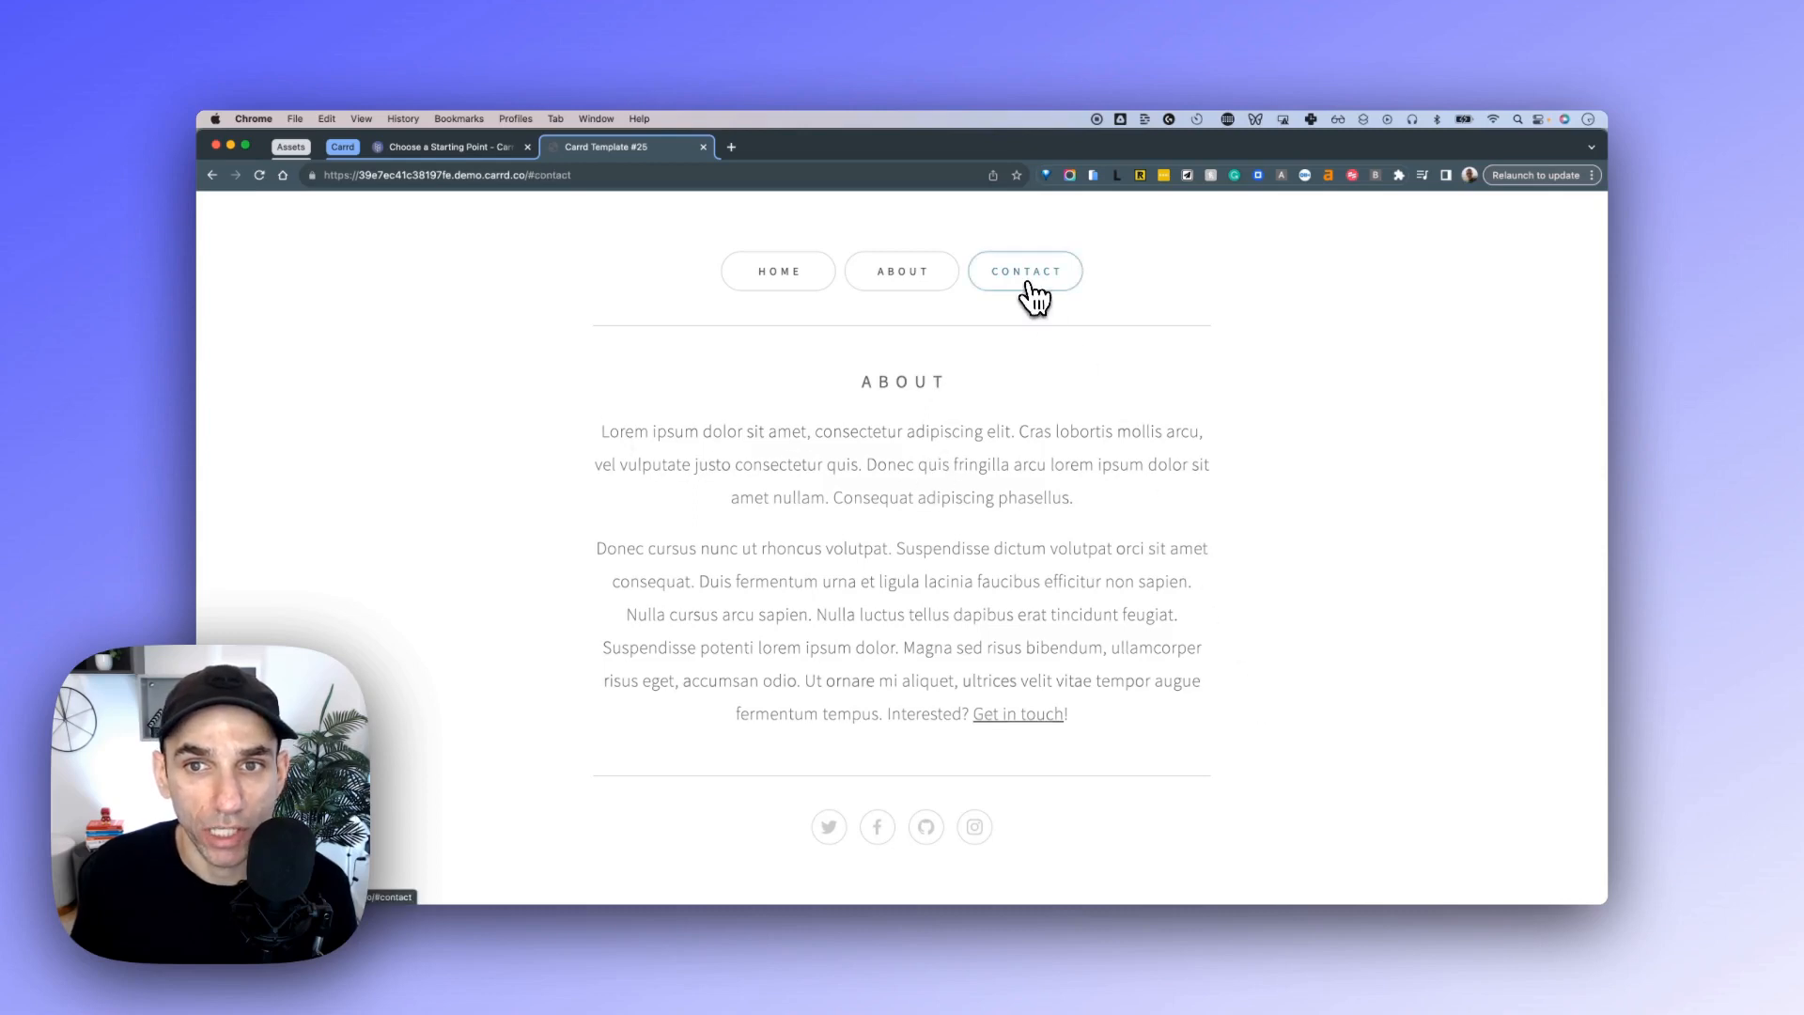
drag(597, 457, 1148, 669)
click(1149, 662)
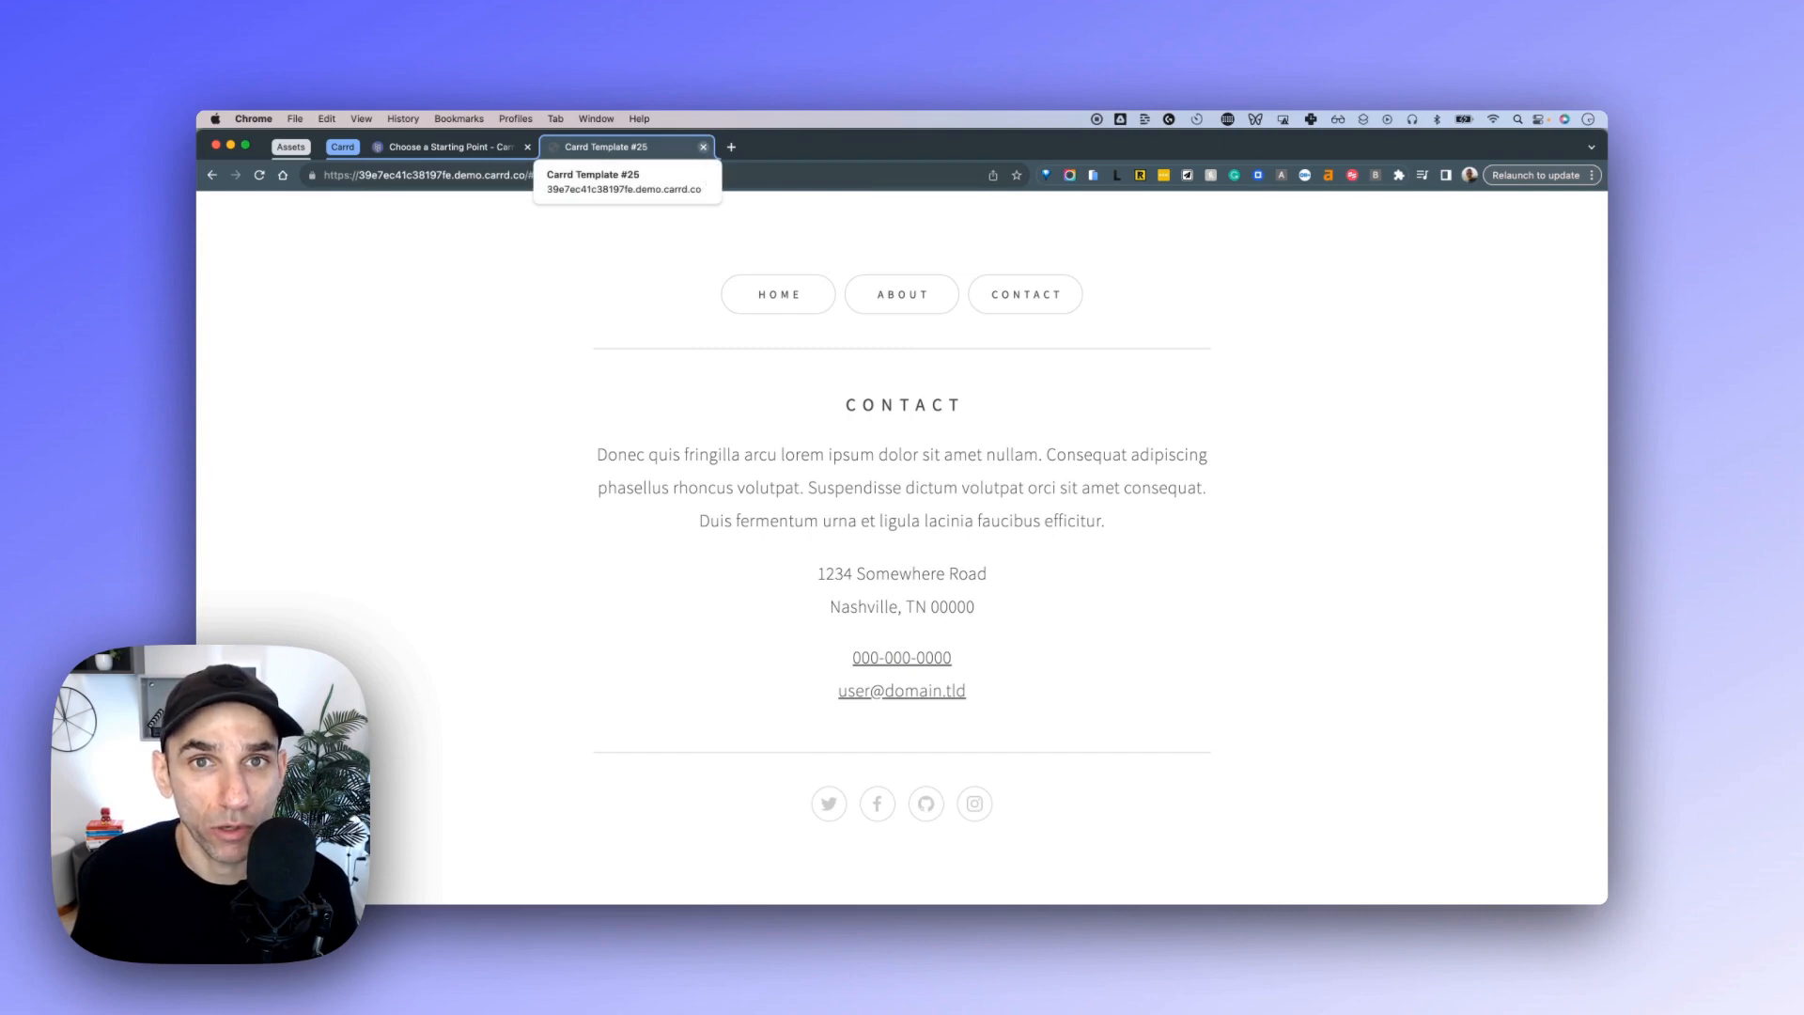
Close the demo and start a new site from the plain white sectioned template.
click(703, 147)
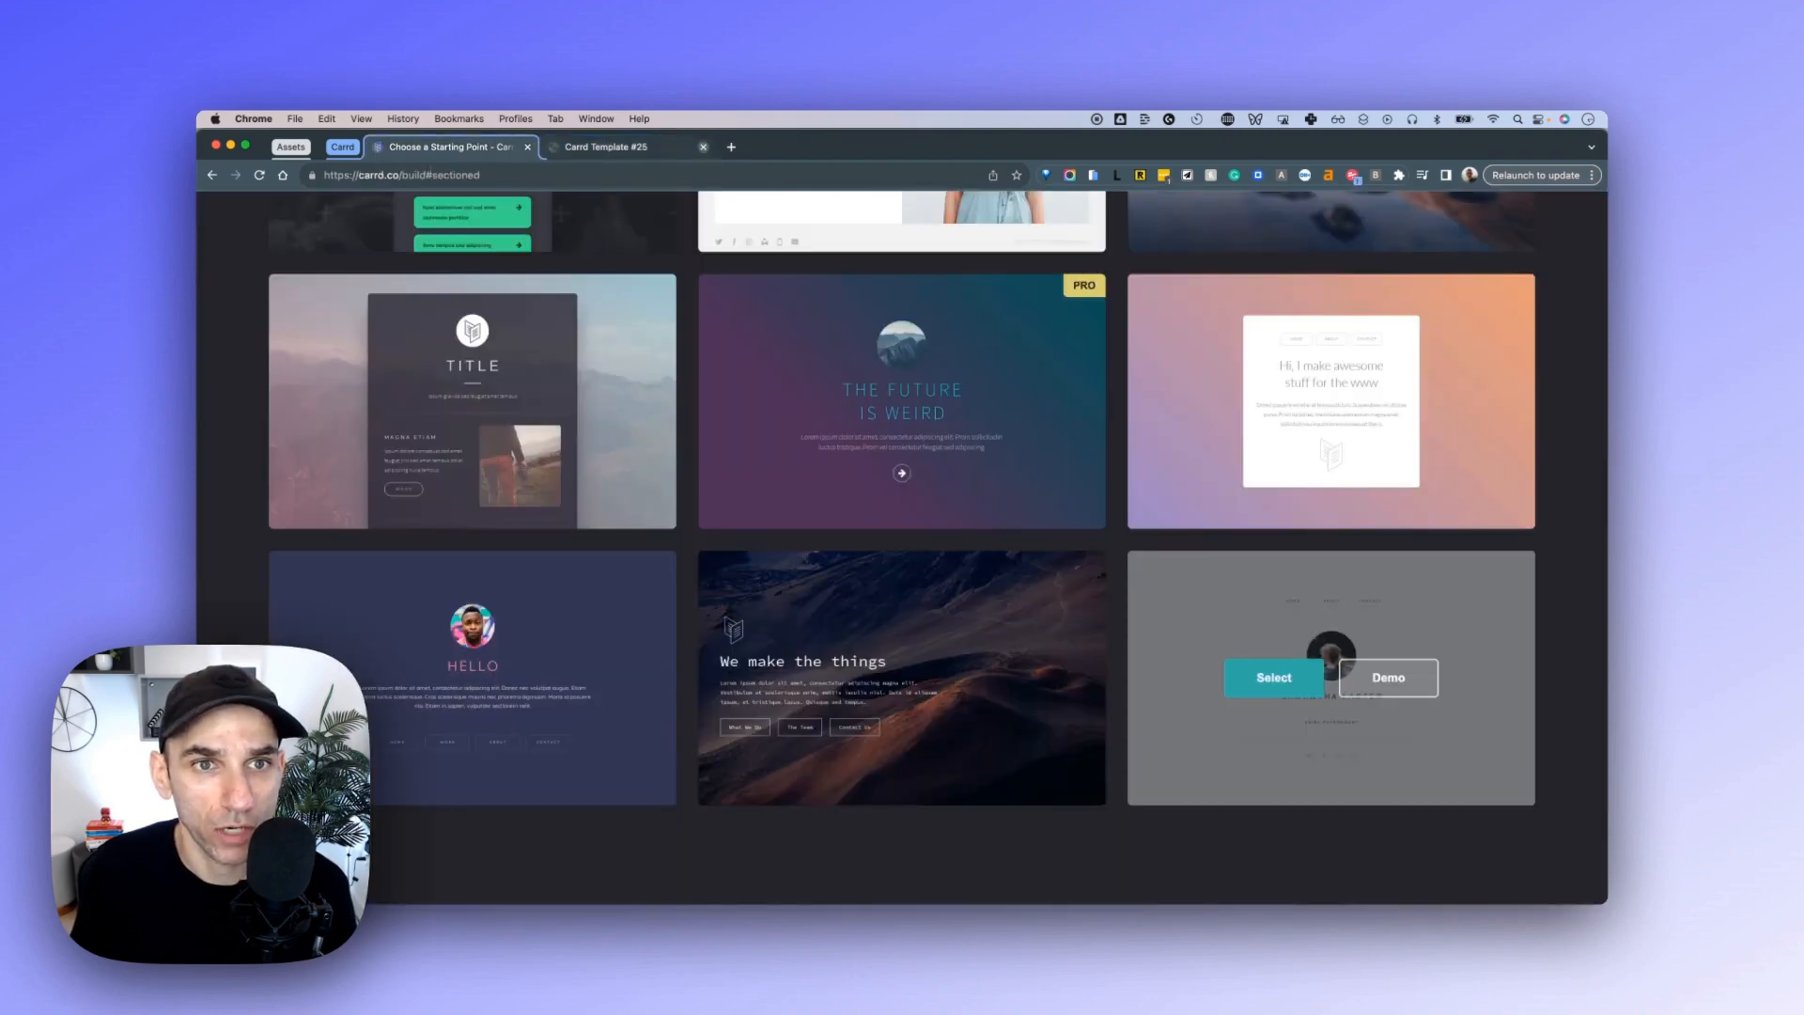
mouse_move(1252, 696)
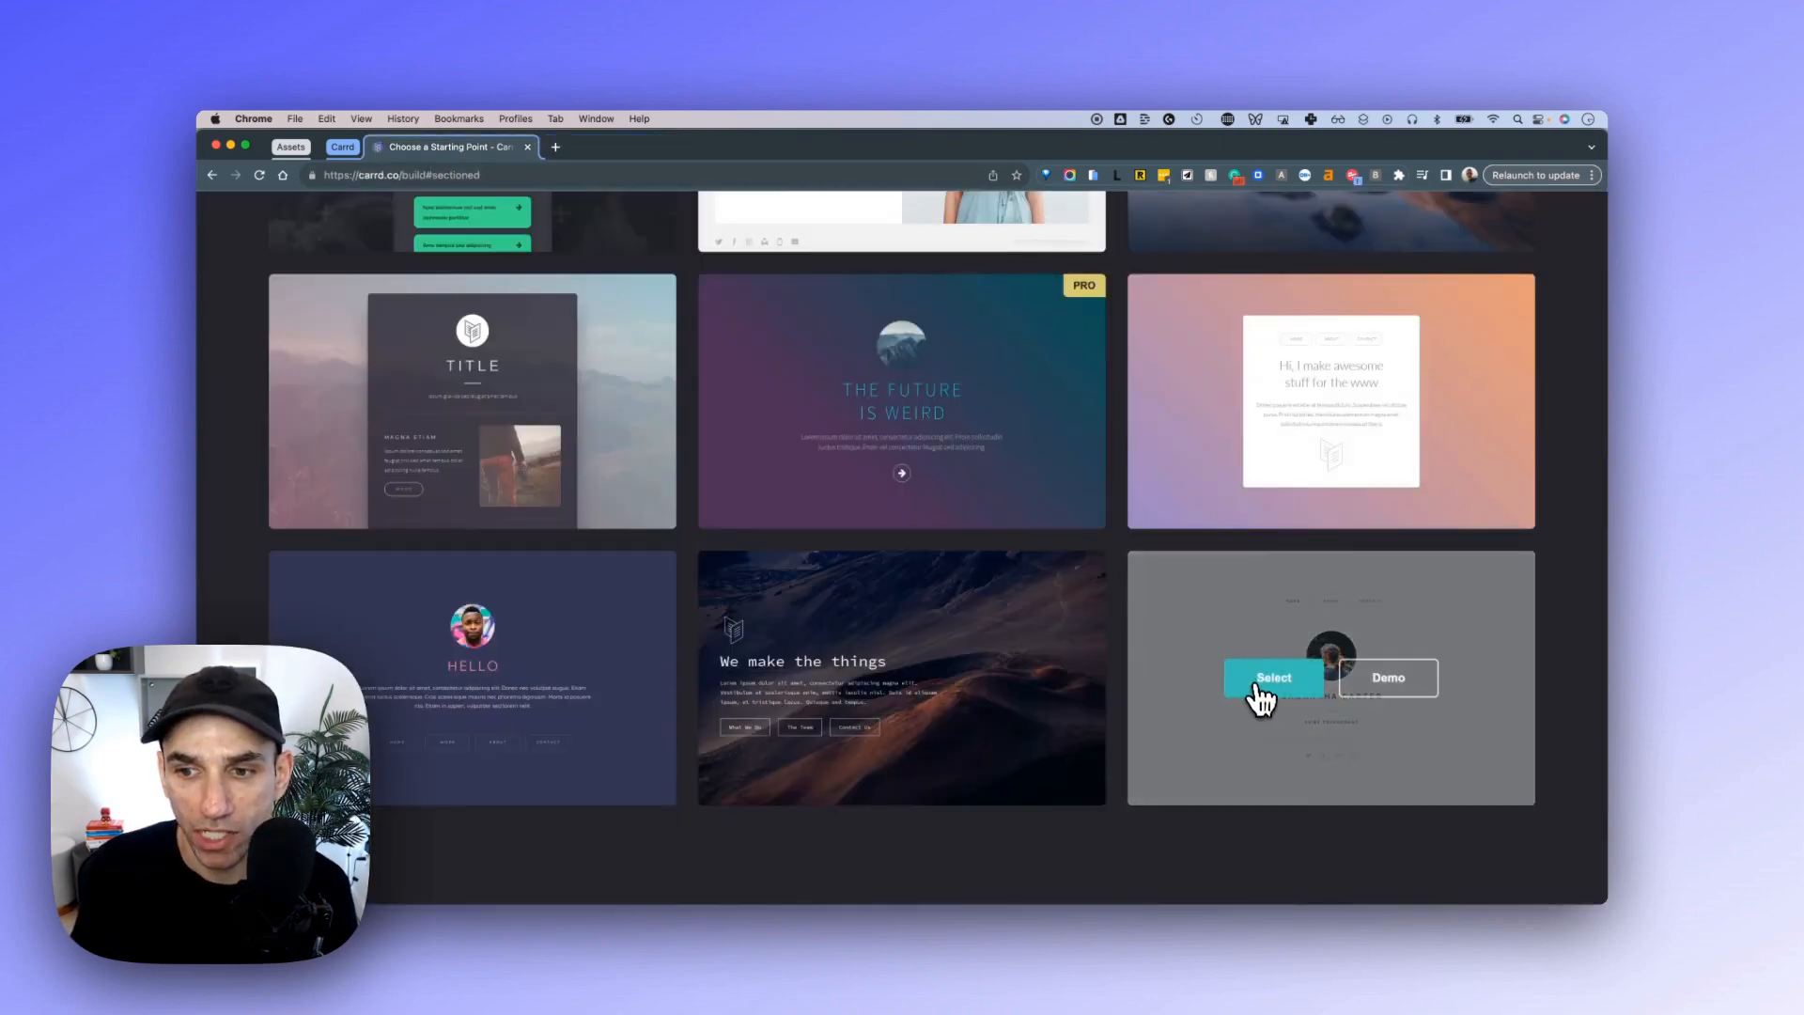
click(1269, 696)
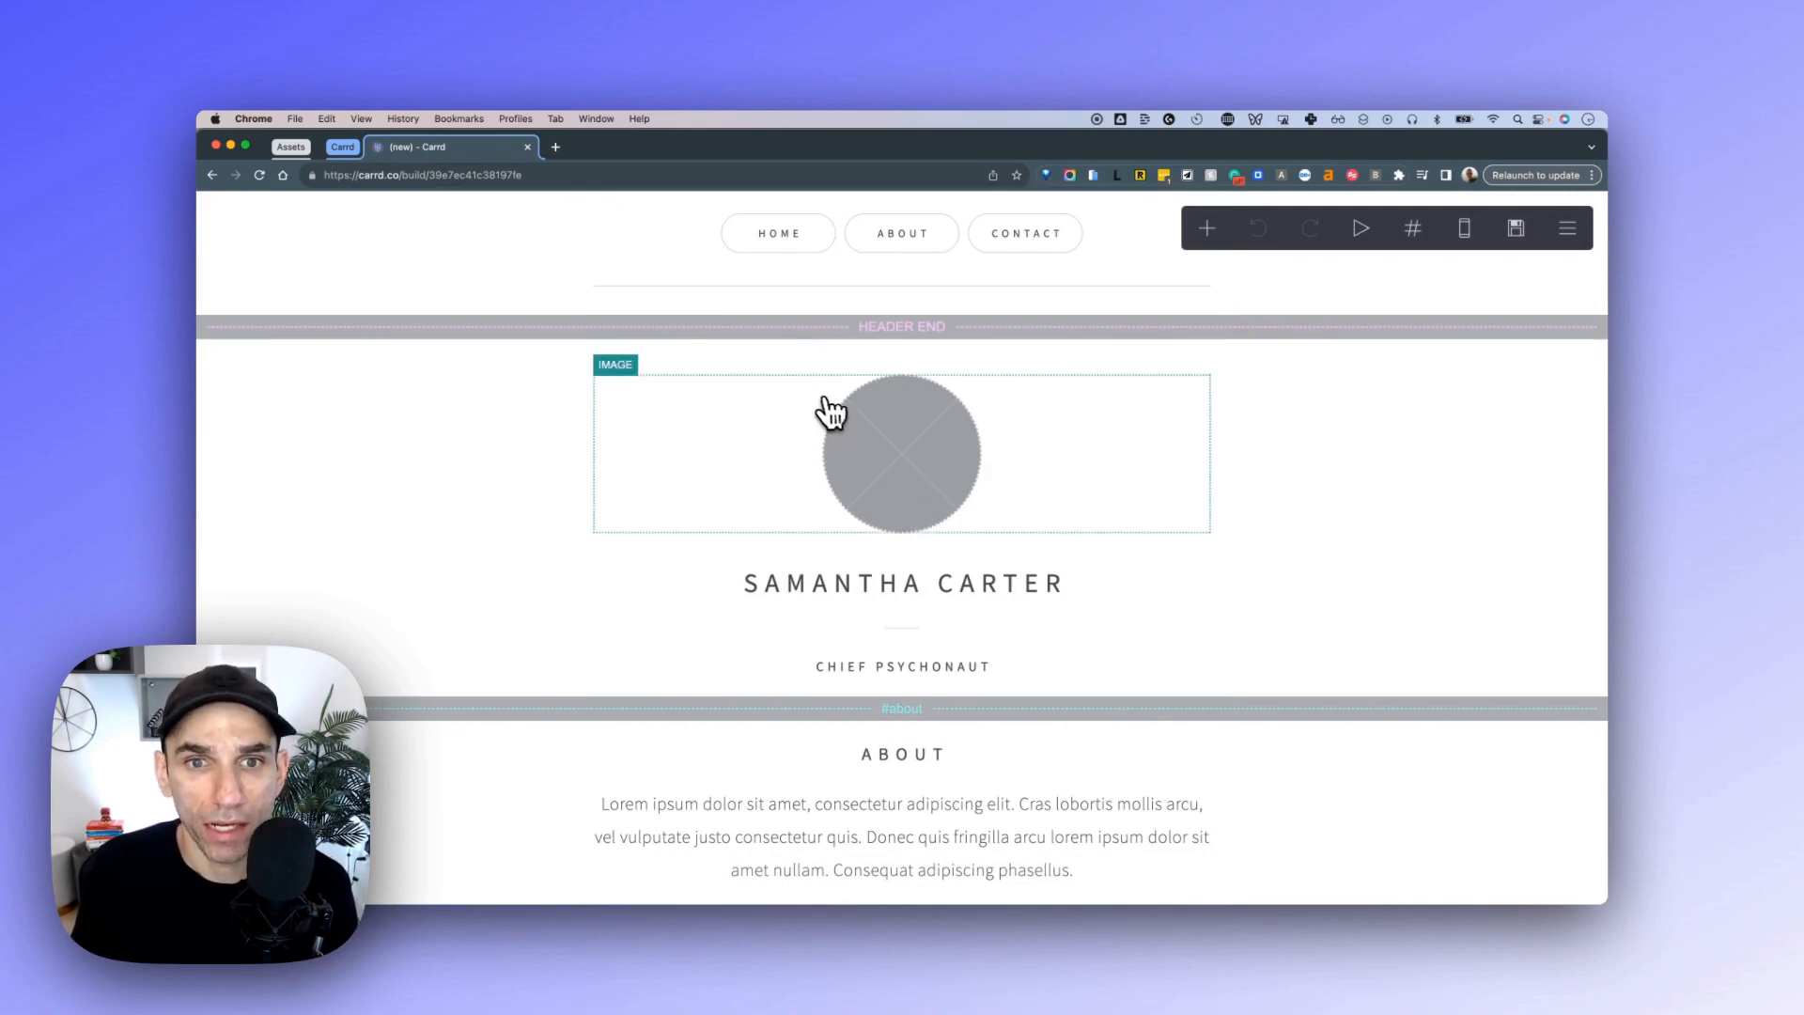
Open the settings of the round image placeholder, move the panel to the opposite side and look over the page's sections.
click(783, 422)
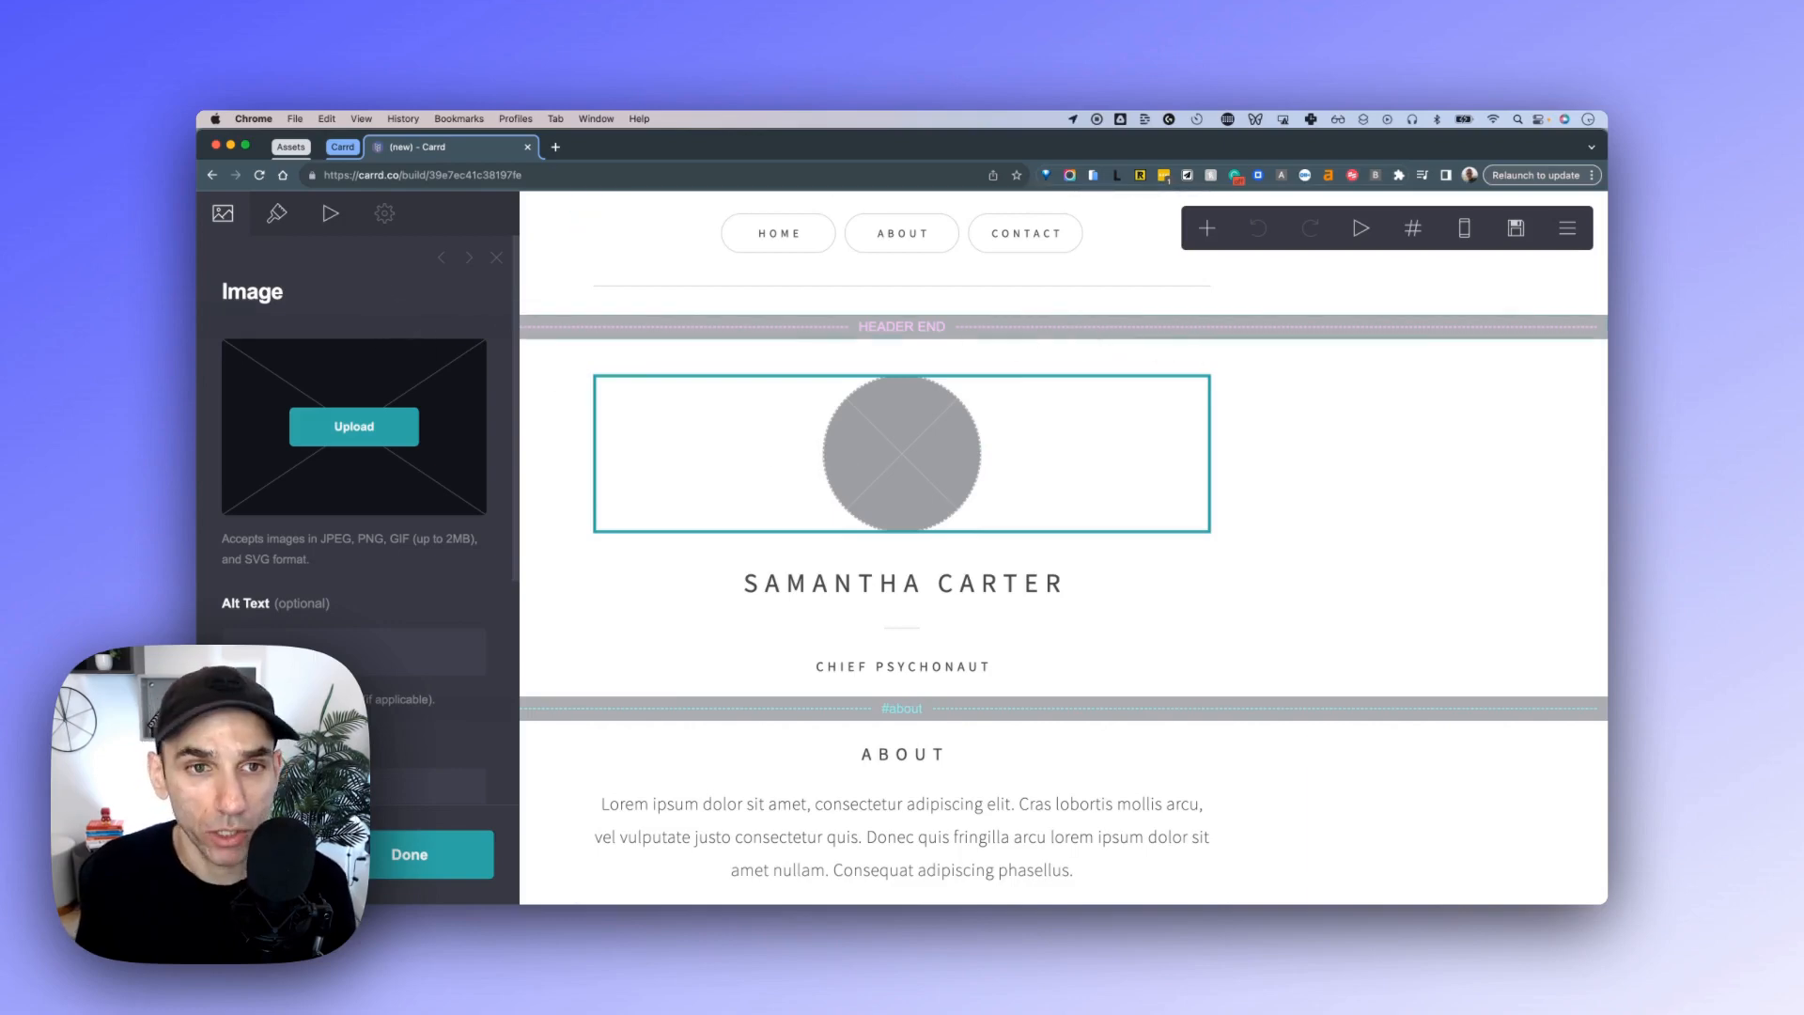
key(alt+Right)
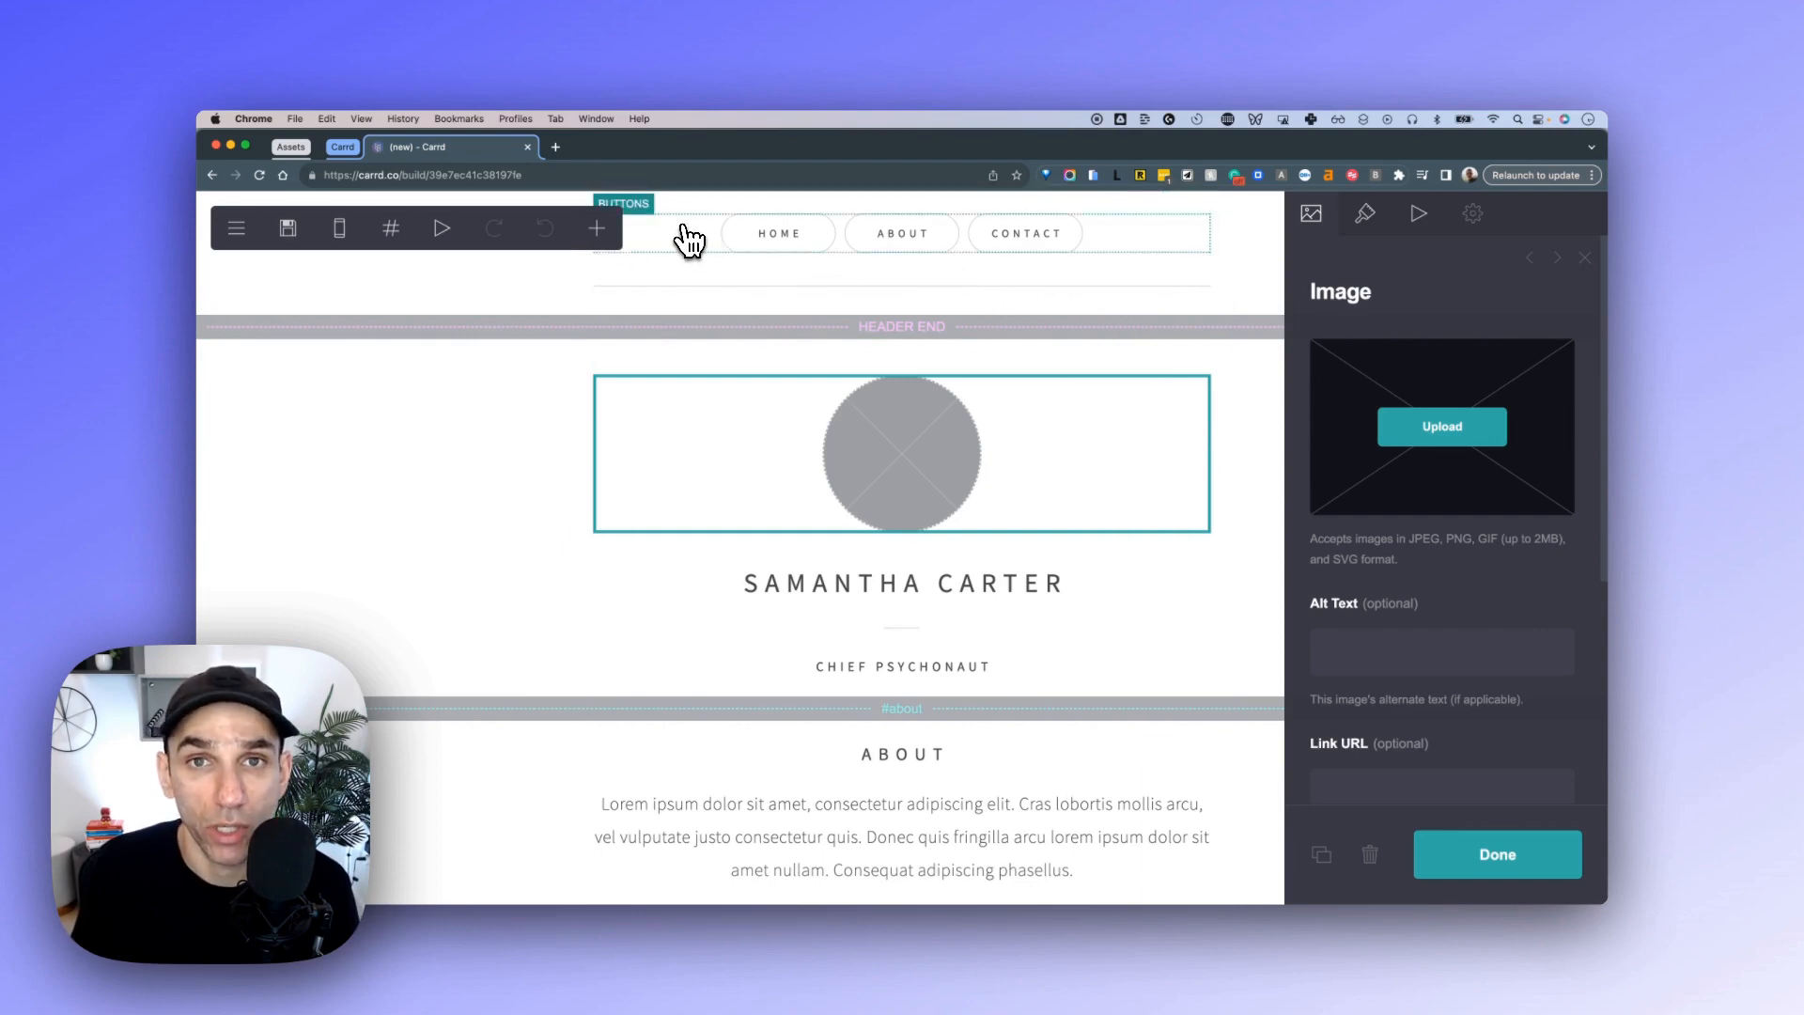
scroll(689, 240, down, 10)
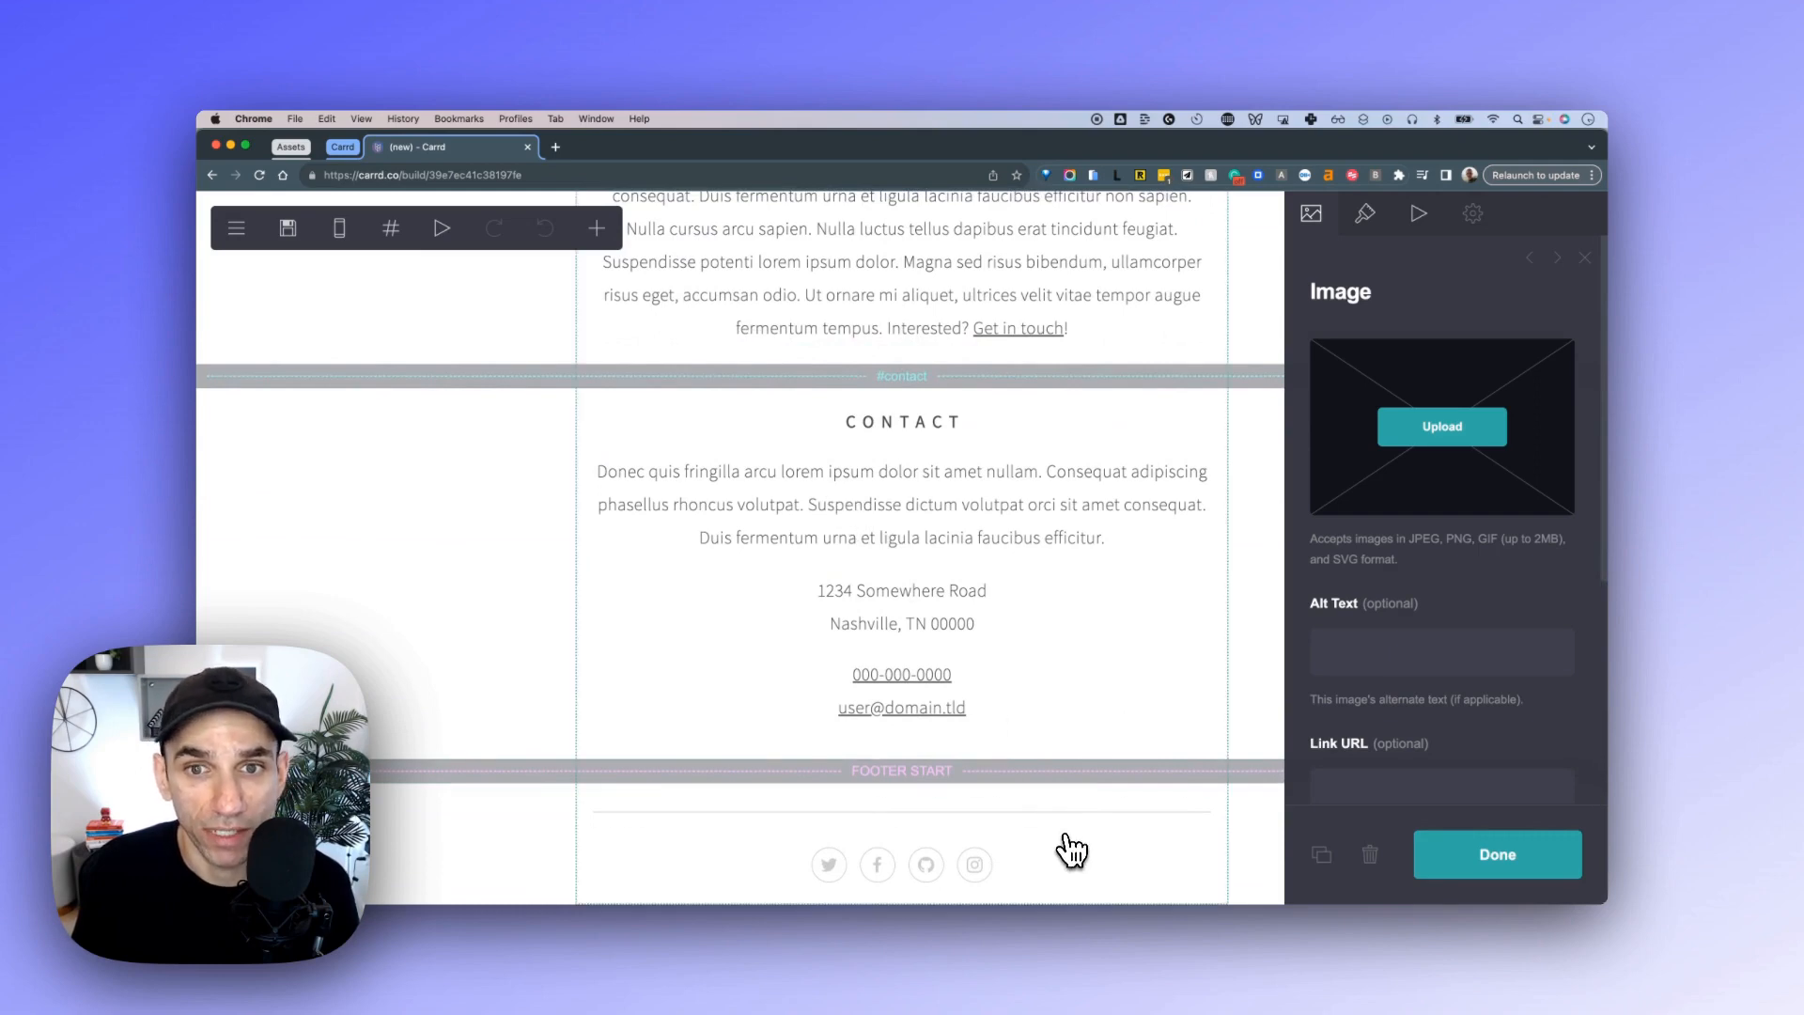
scroll(1072, 841, up, 10)
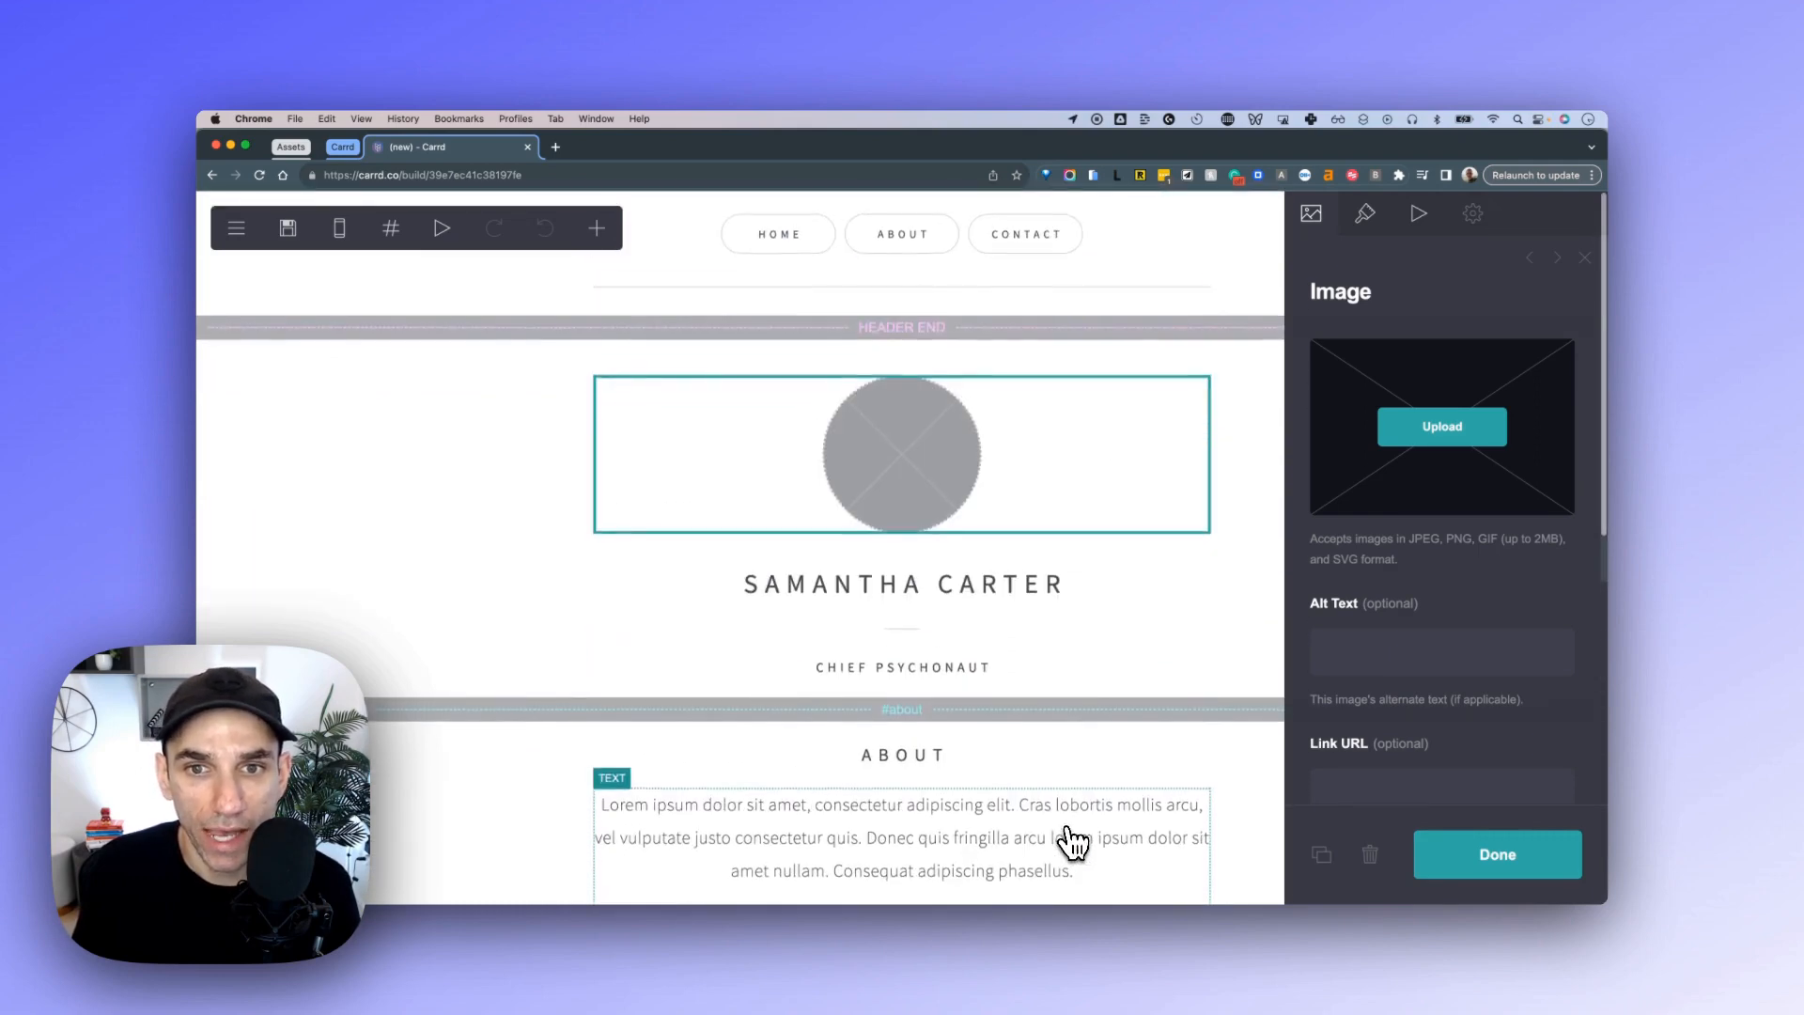
Look over the page's About, Contact and footer sections, and open the settings of the header navigation buttons.
scroll(1027, 602, down, 3)
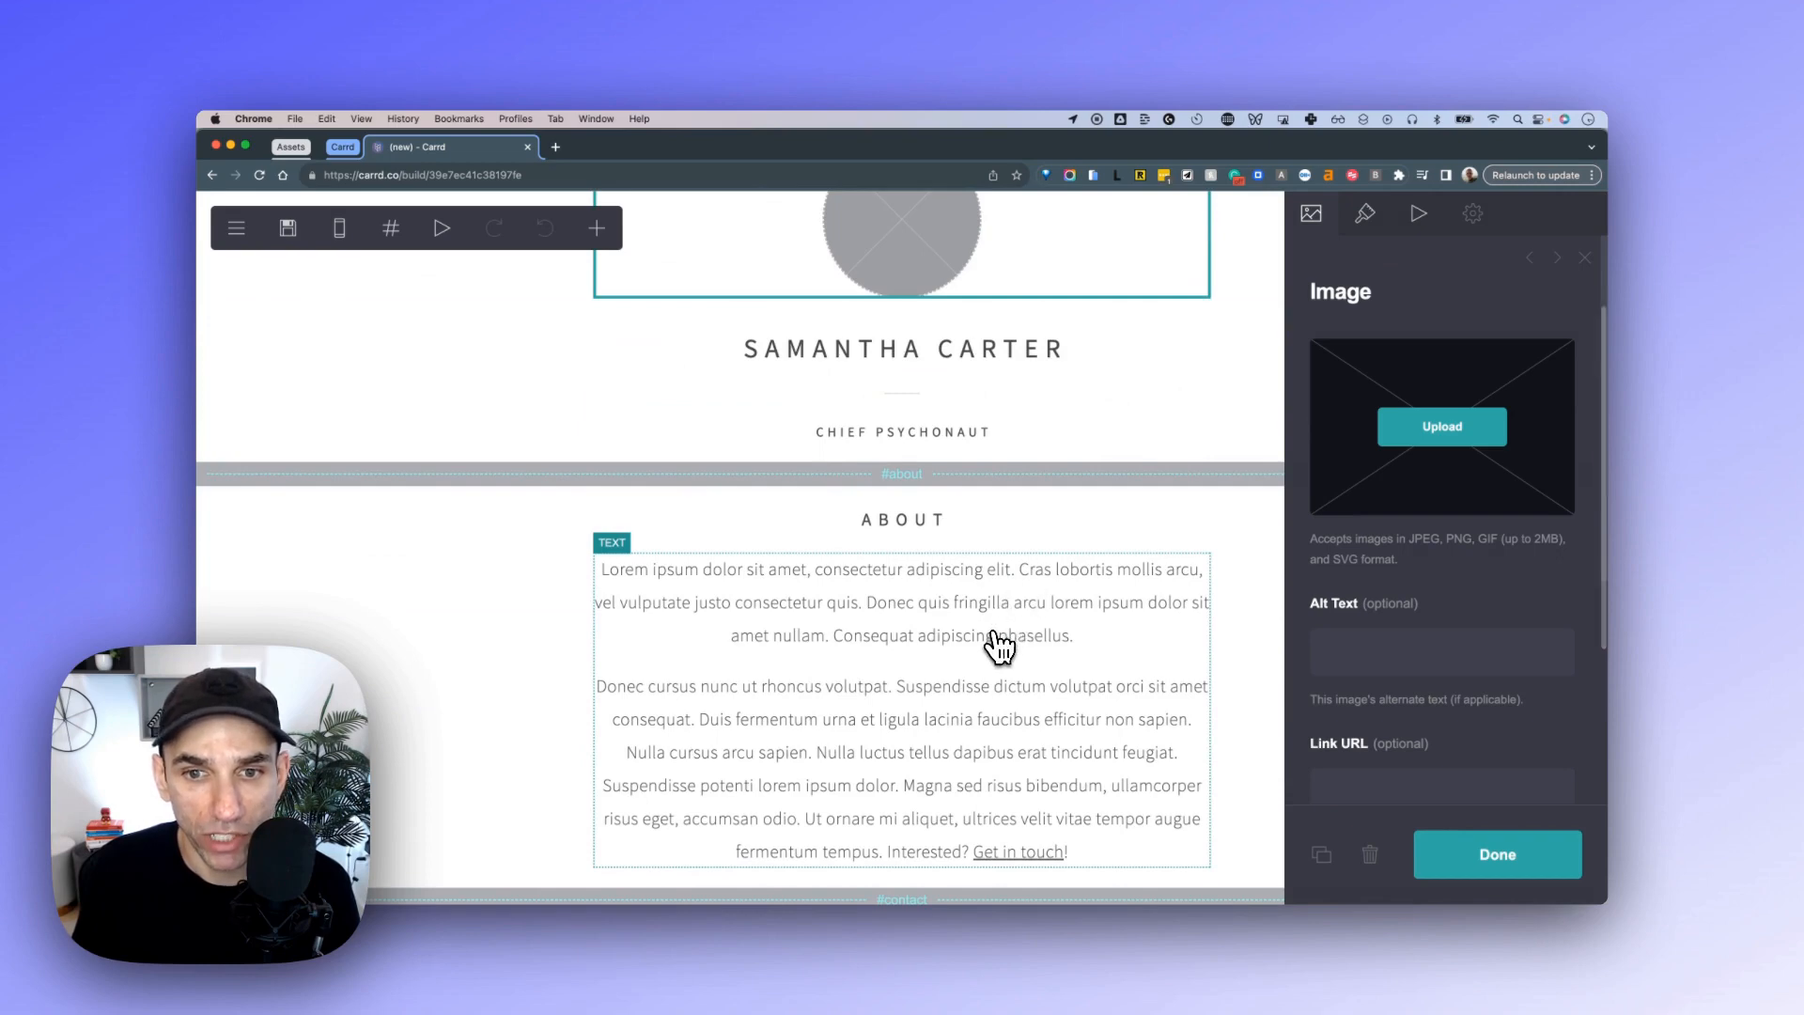
scroll(999, 647, down, 5)
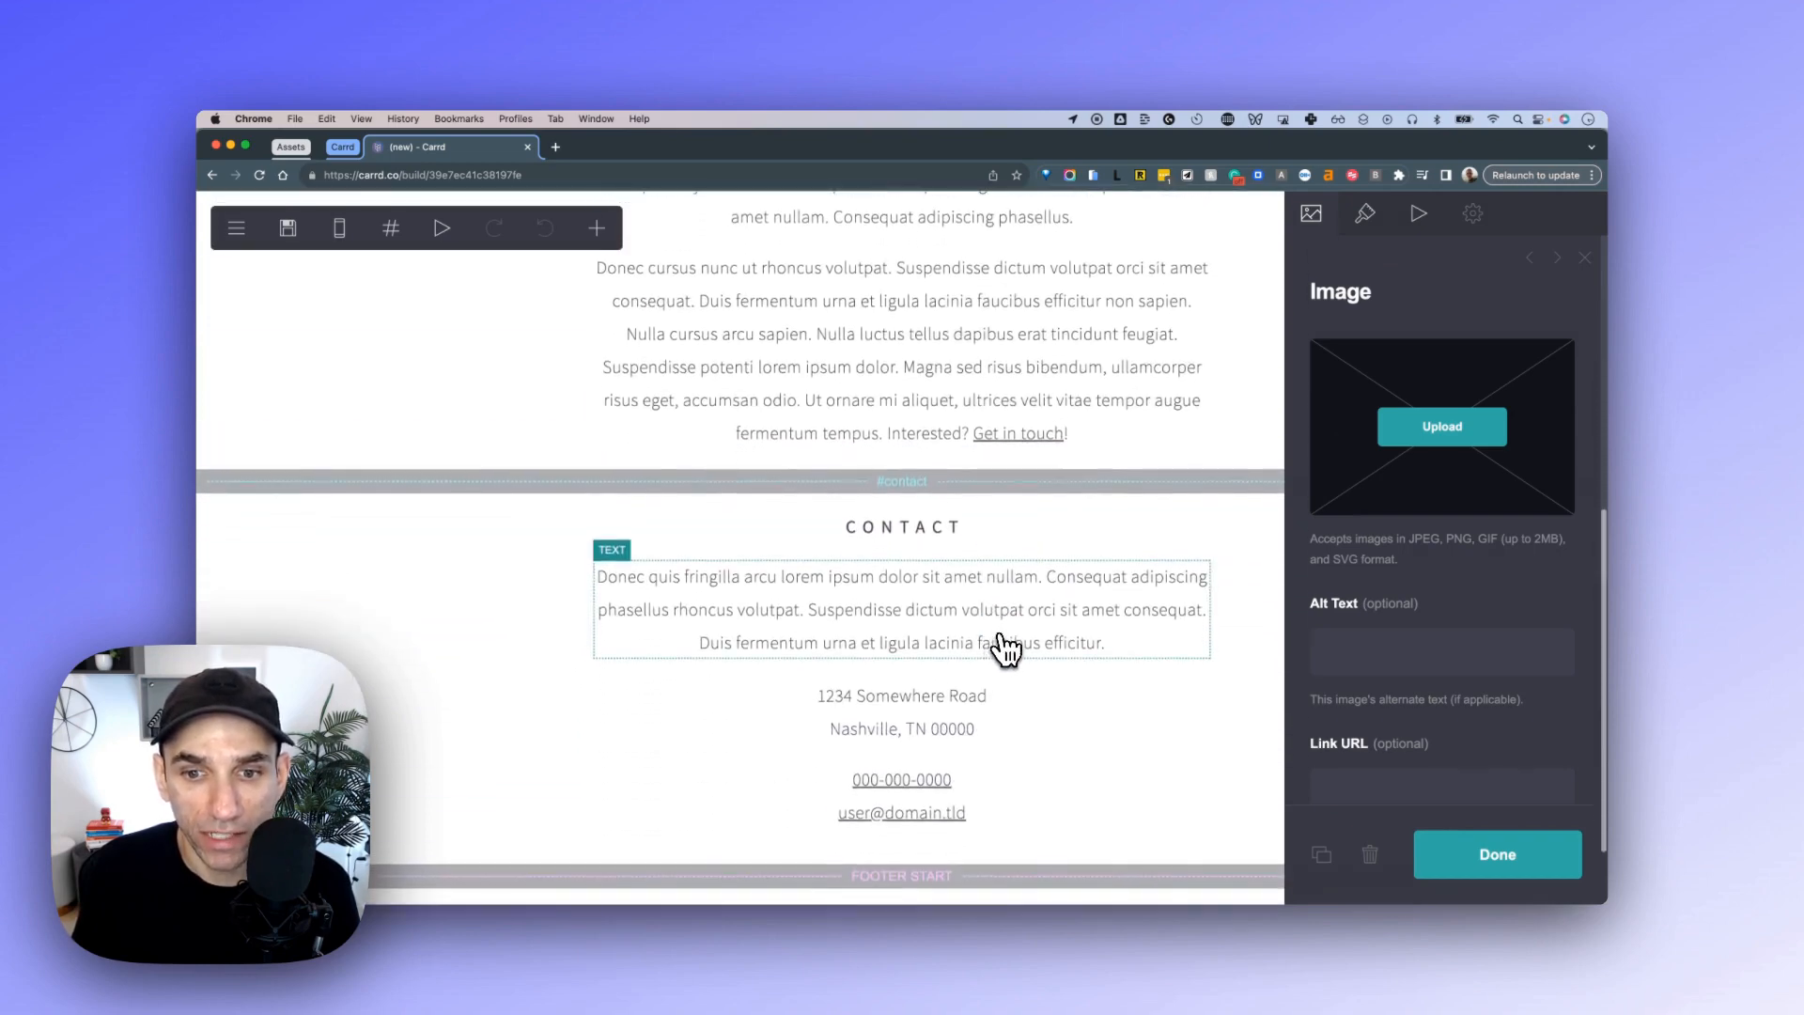
scroll(1004, 644, down, 1)
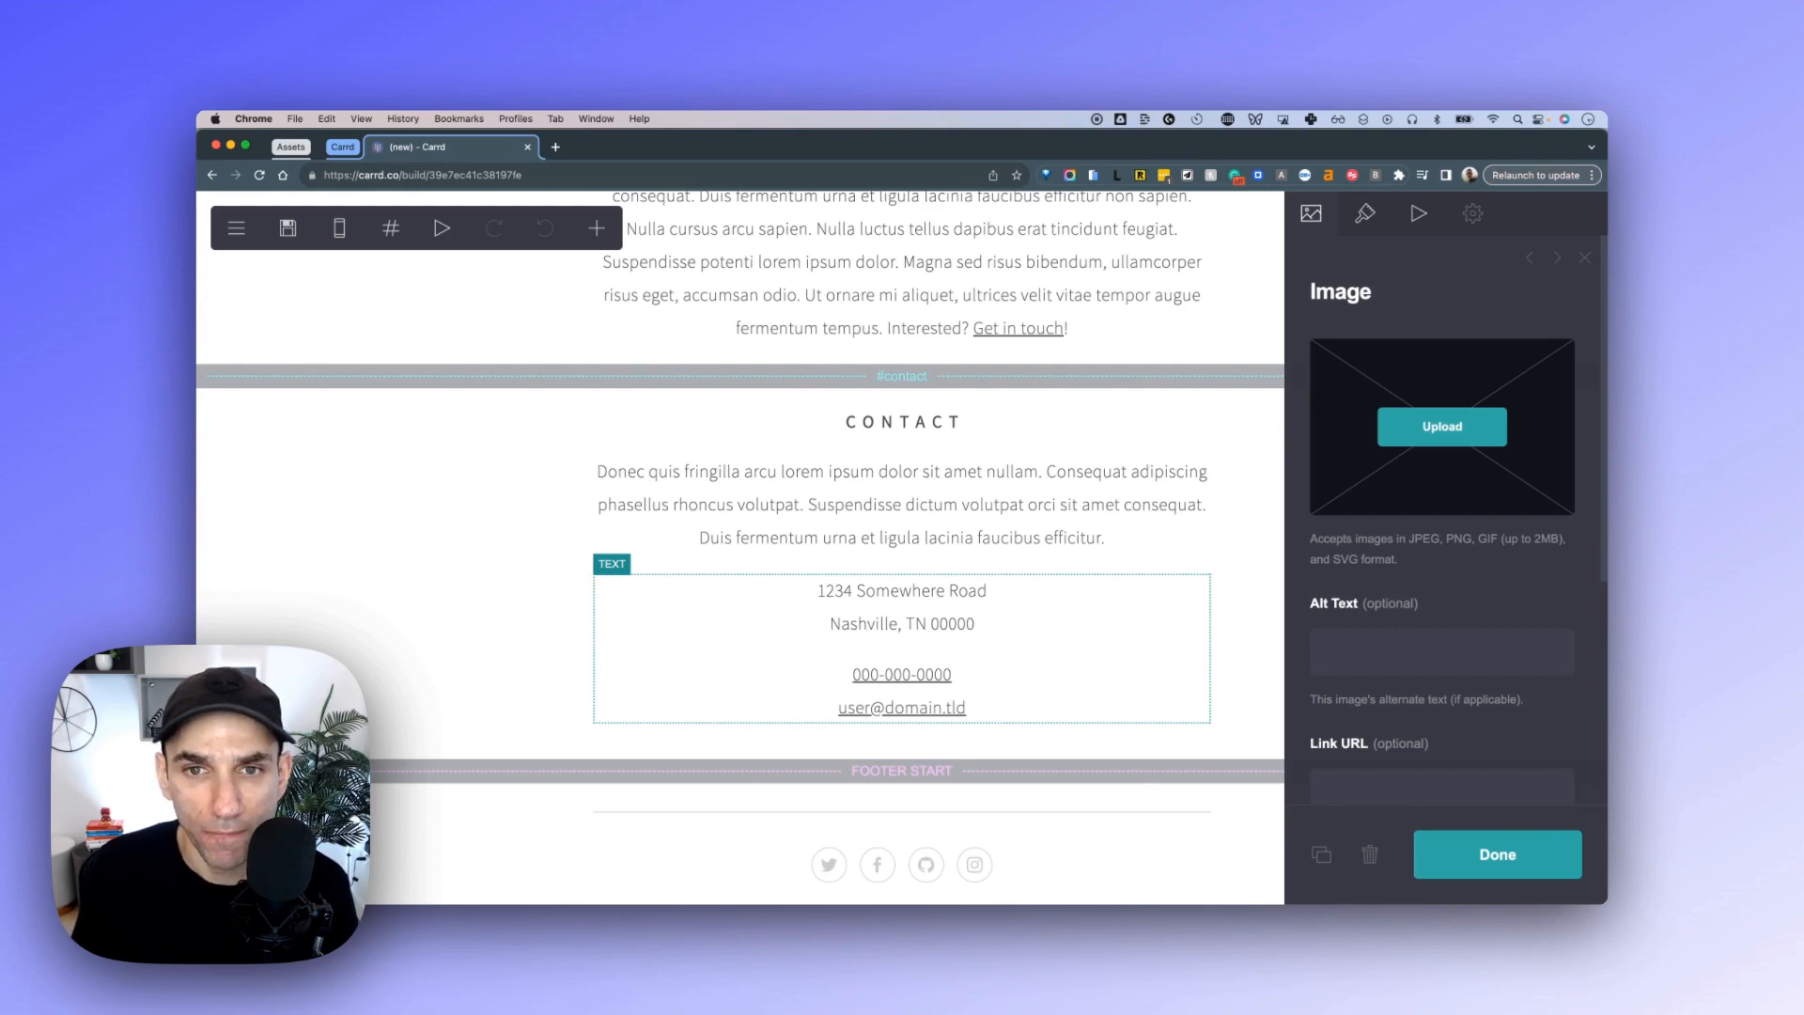
scroll(1004, 620, up, 7)
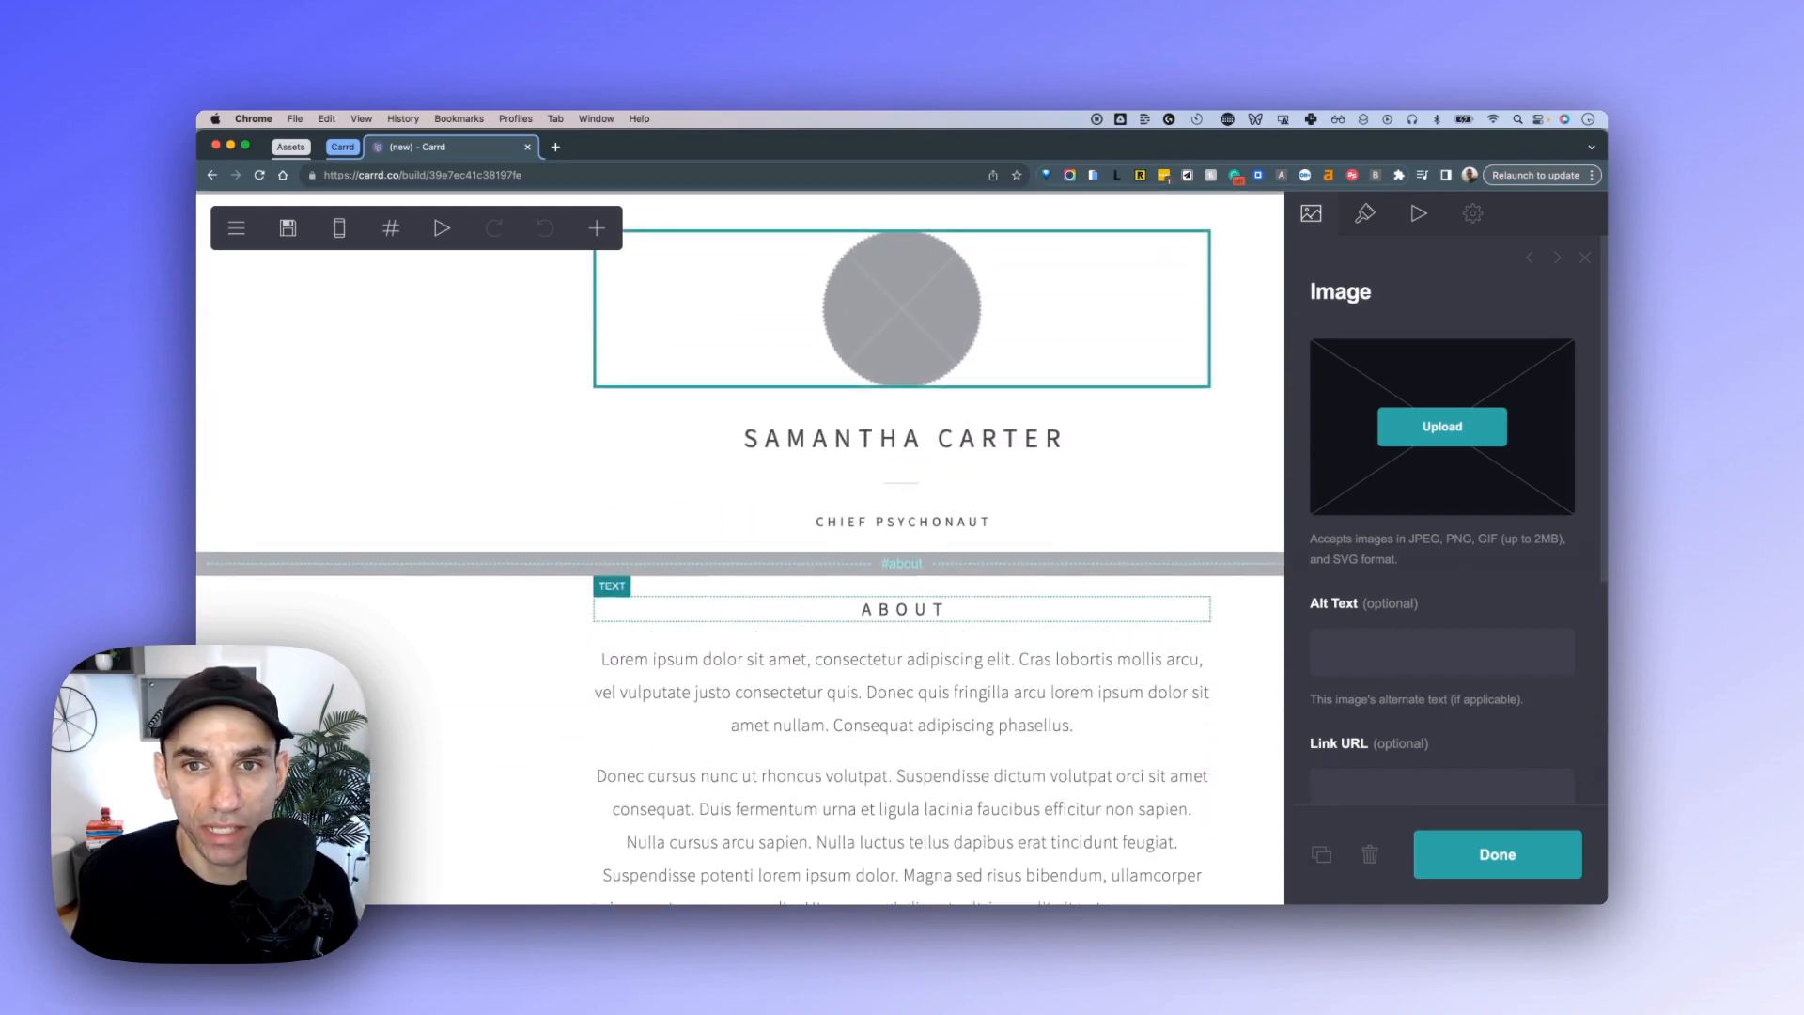
scroll(740, 547, up, 2)
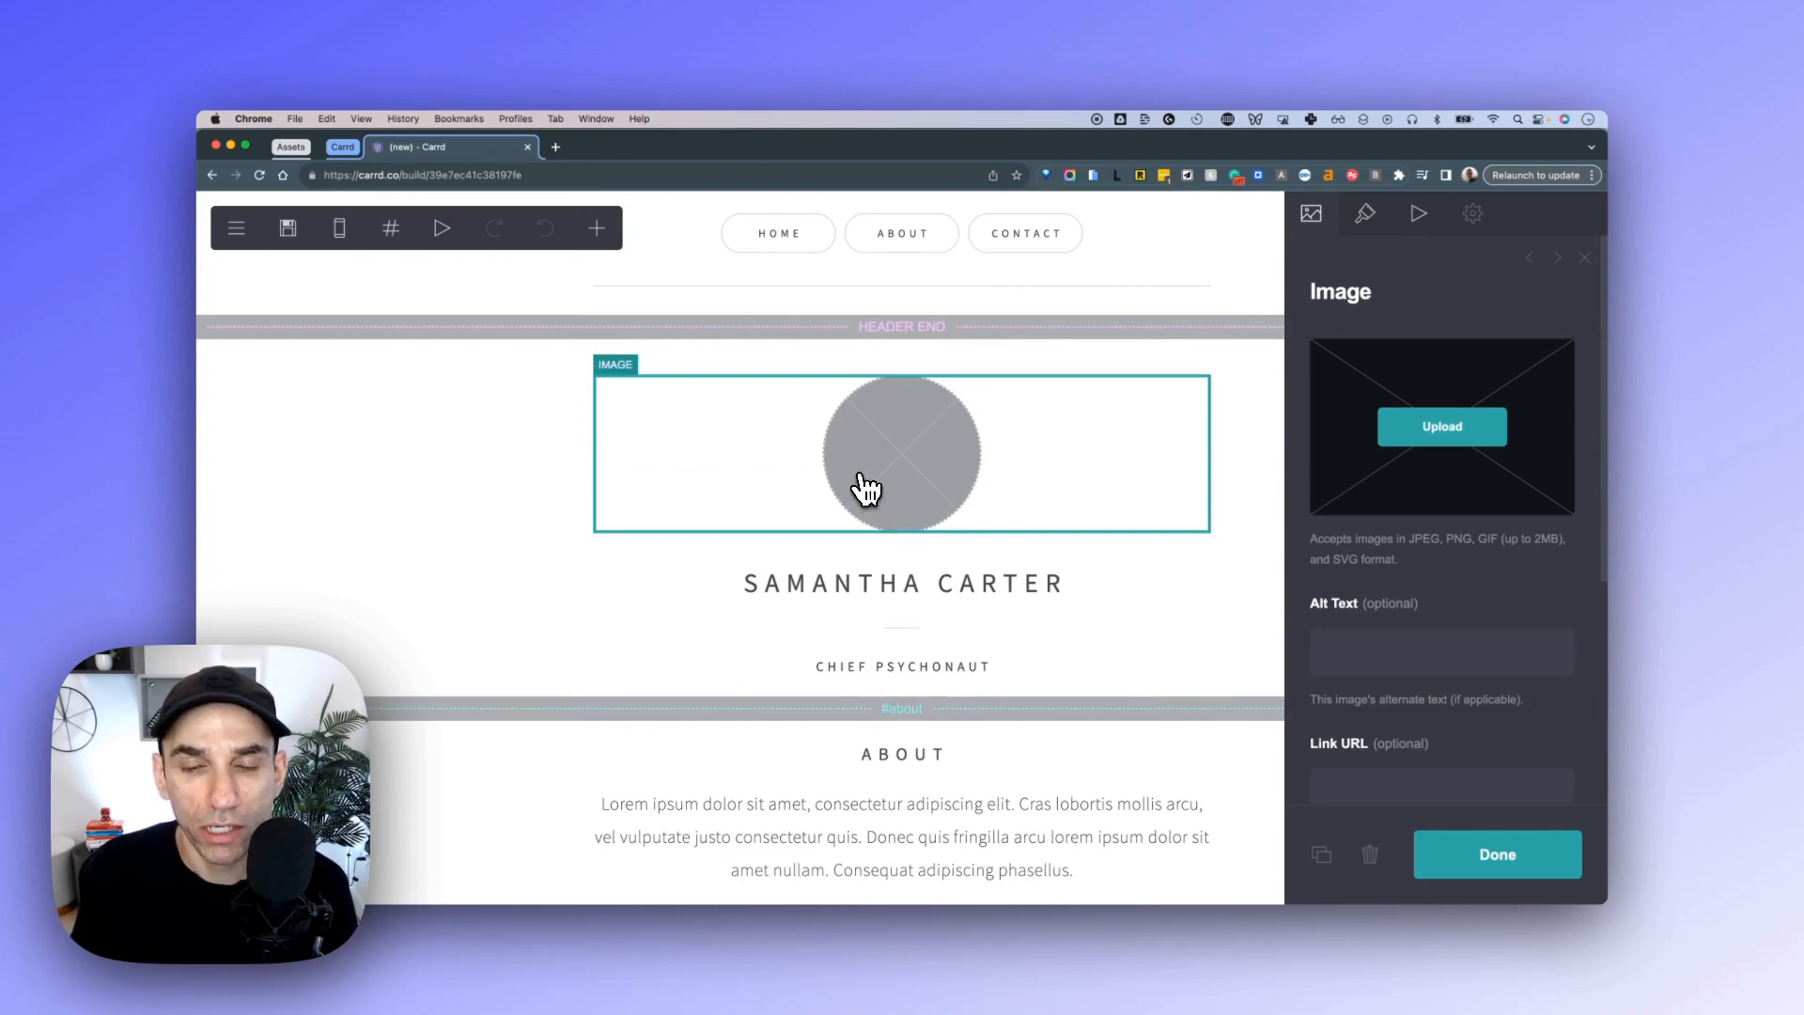
click(858, 265)
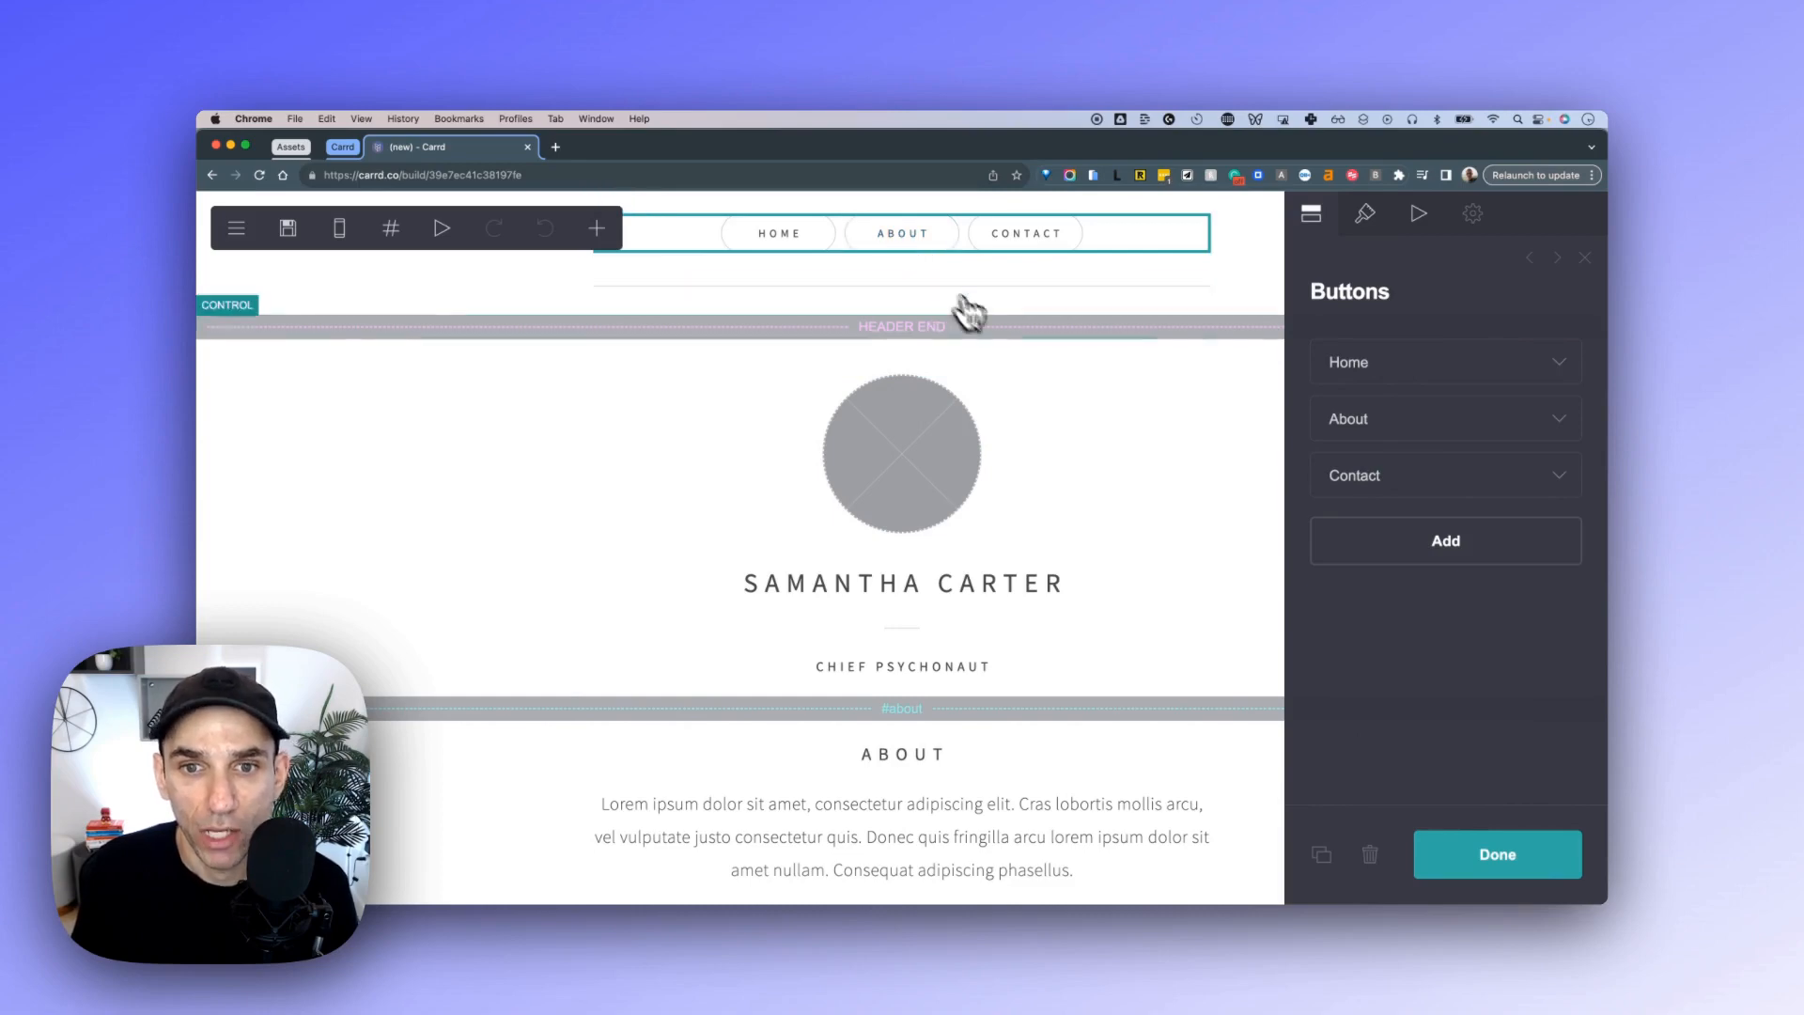
Upload Drag & Drip Logo HD.png from the drag-n-drip folder into the round image placeholder.
click(766, 427)
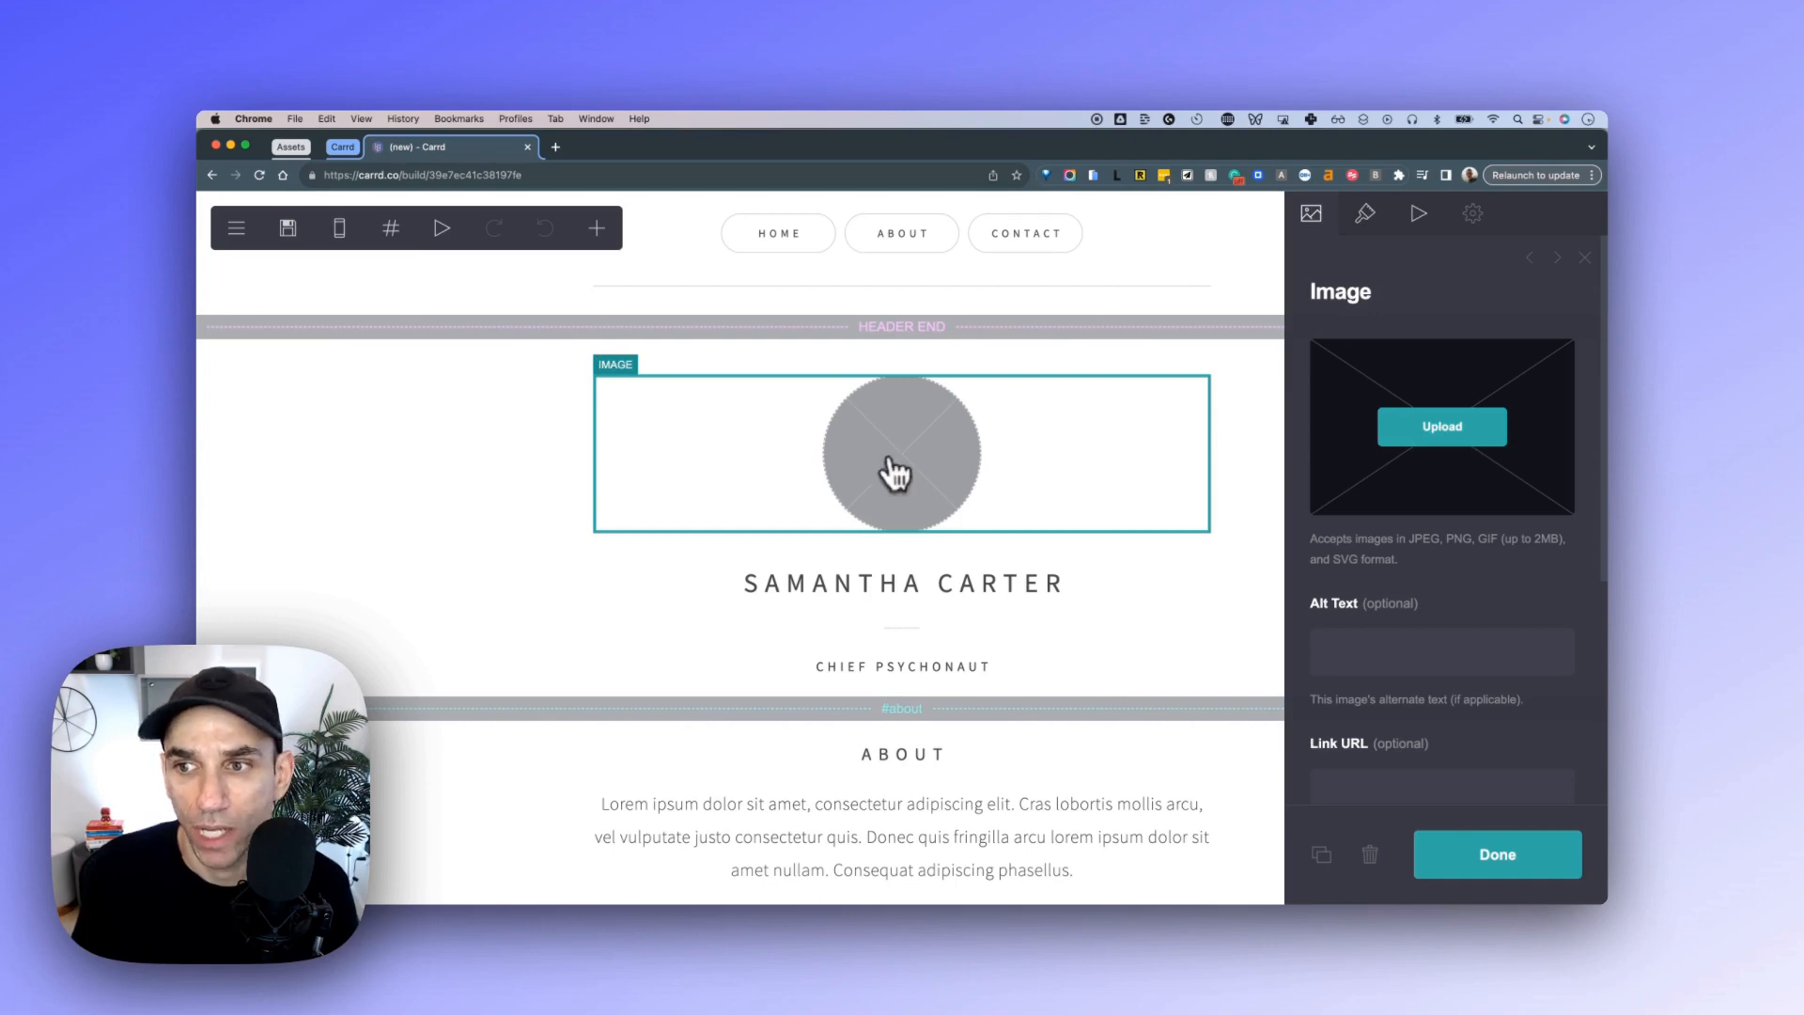
click(1435, 438)
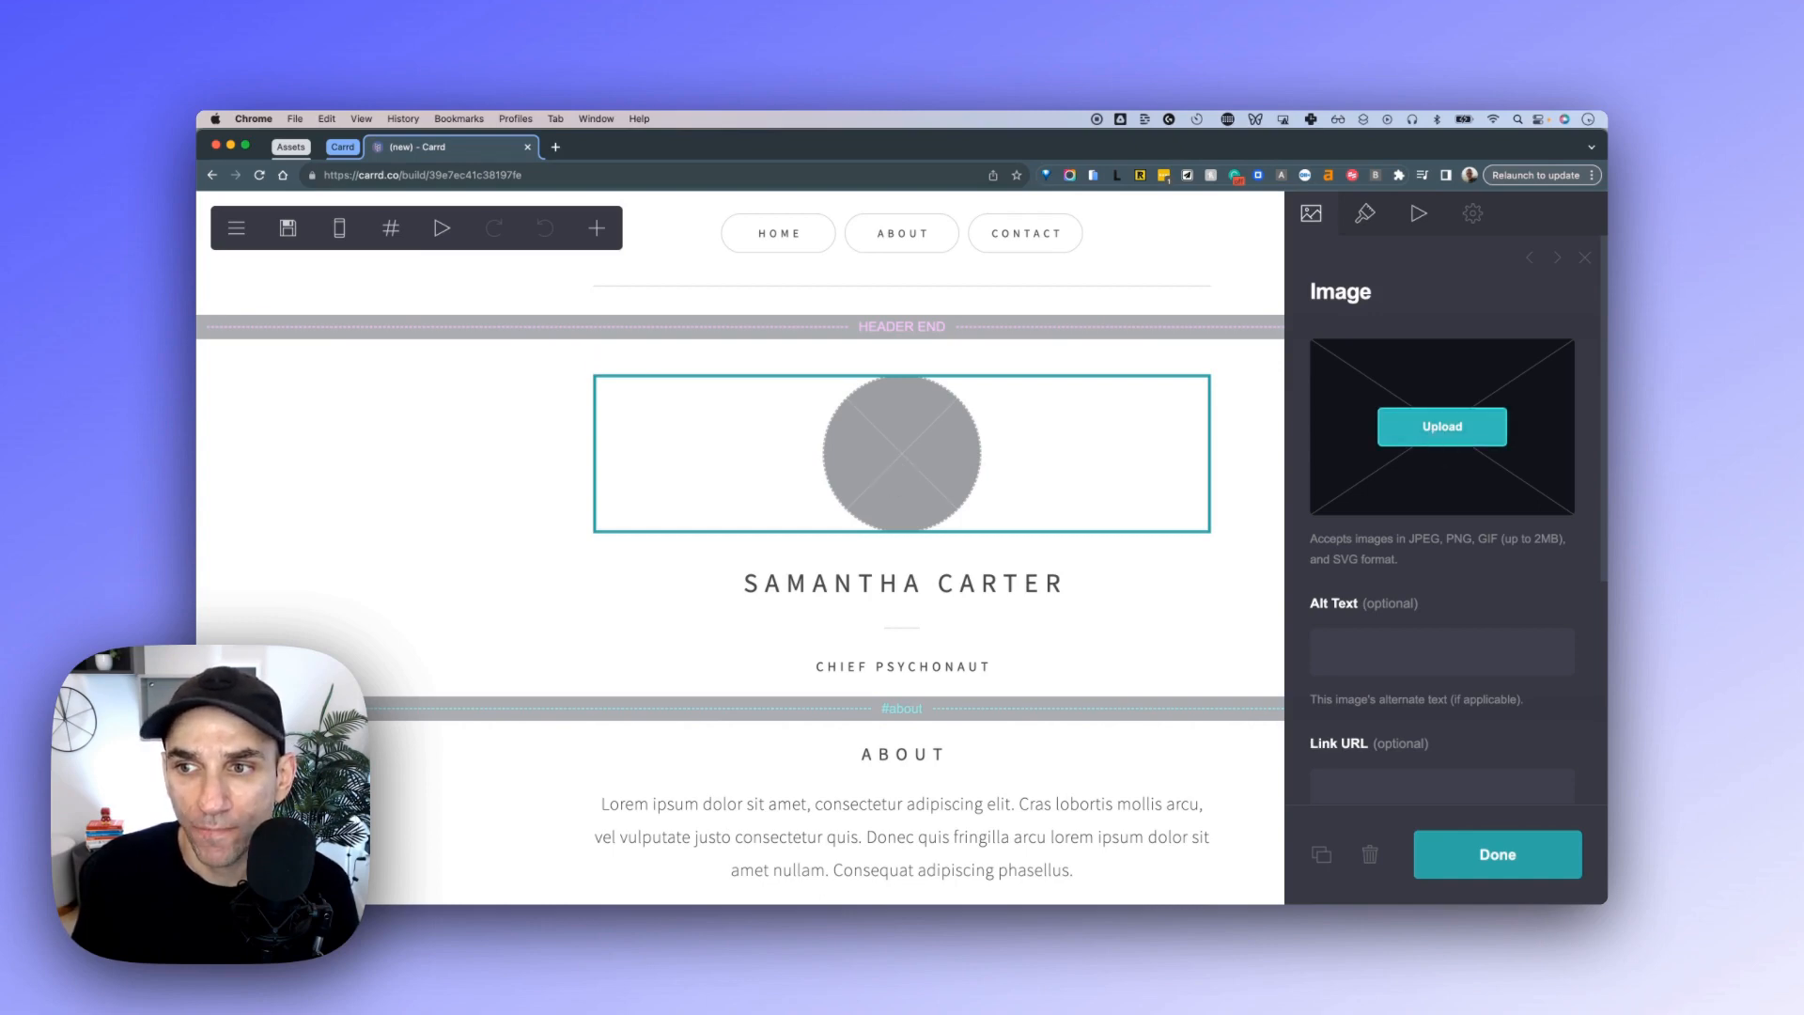
click(1436, 434)
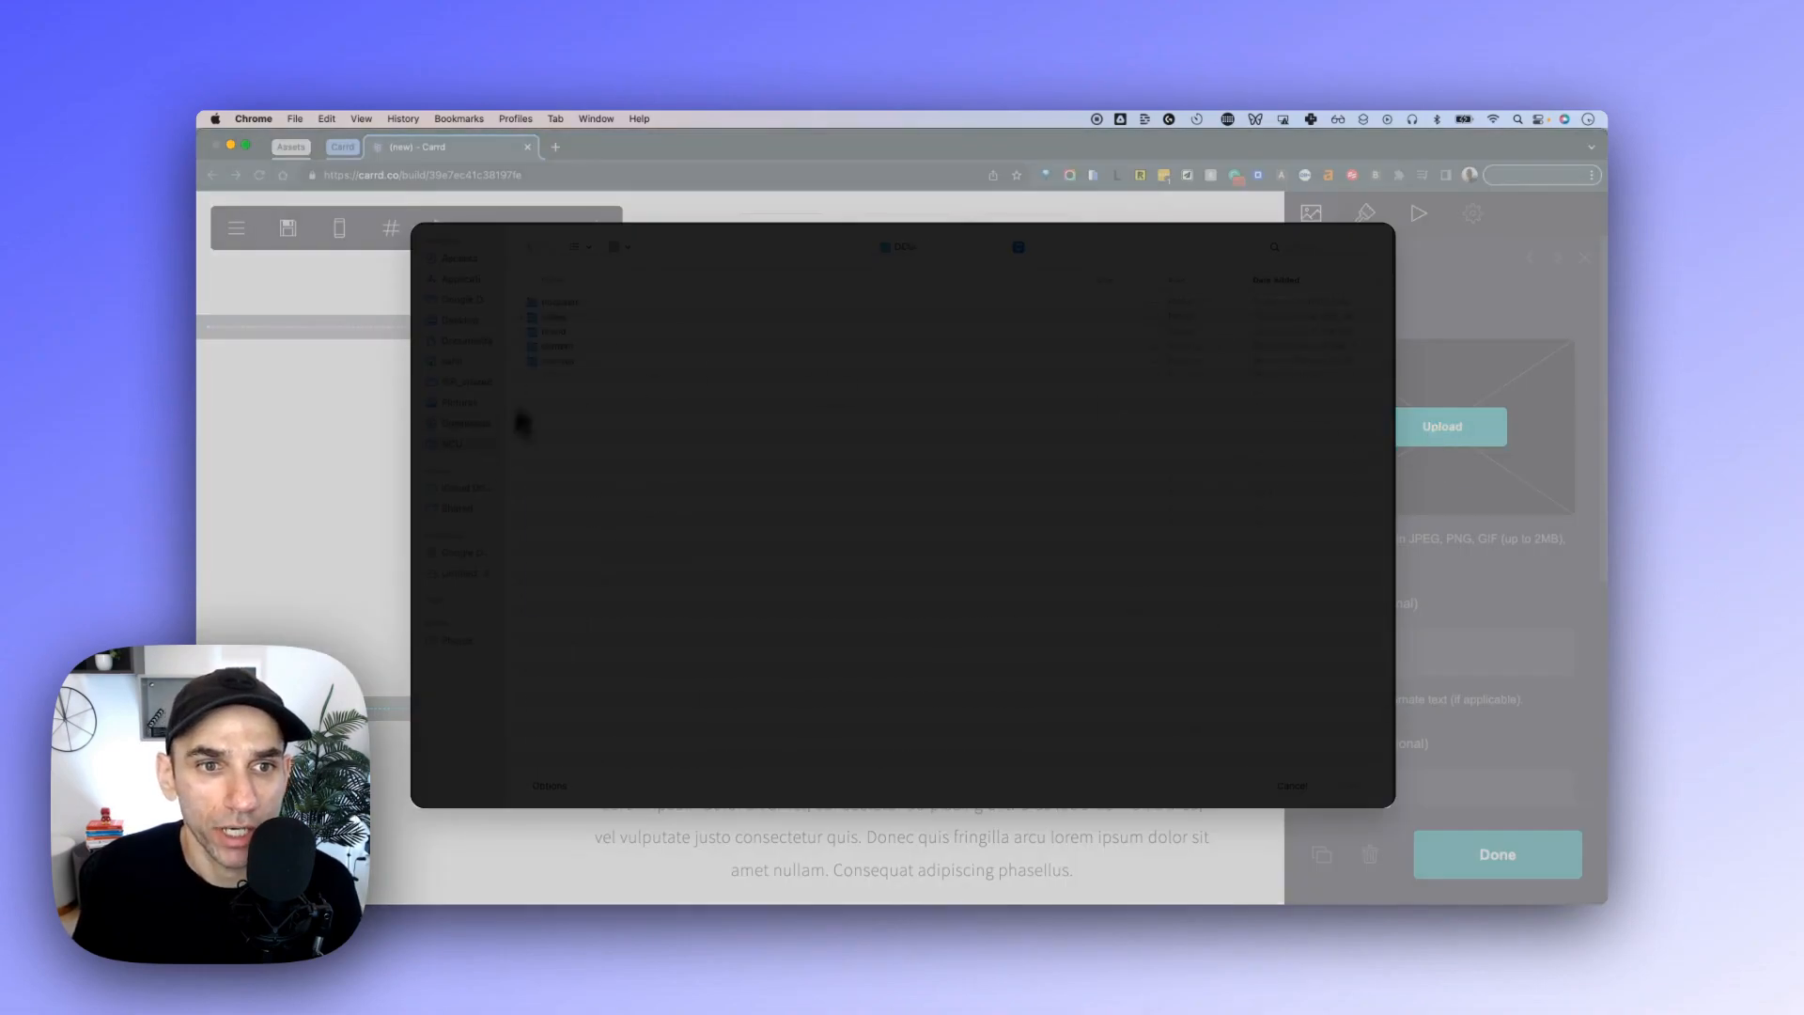
double_click(595, 312)
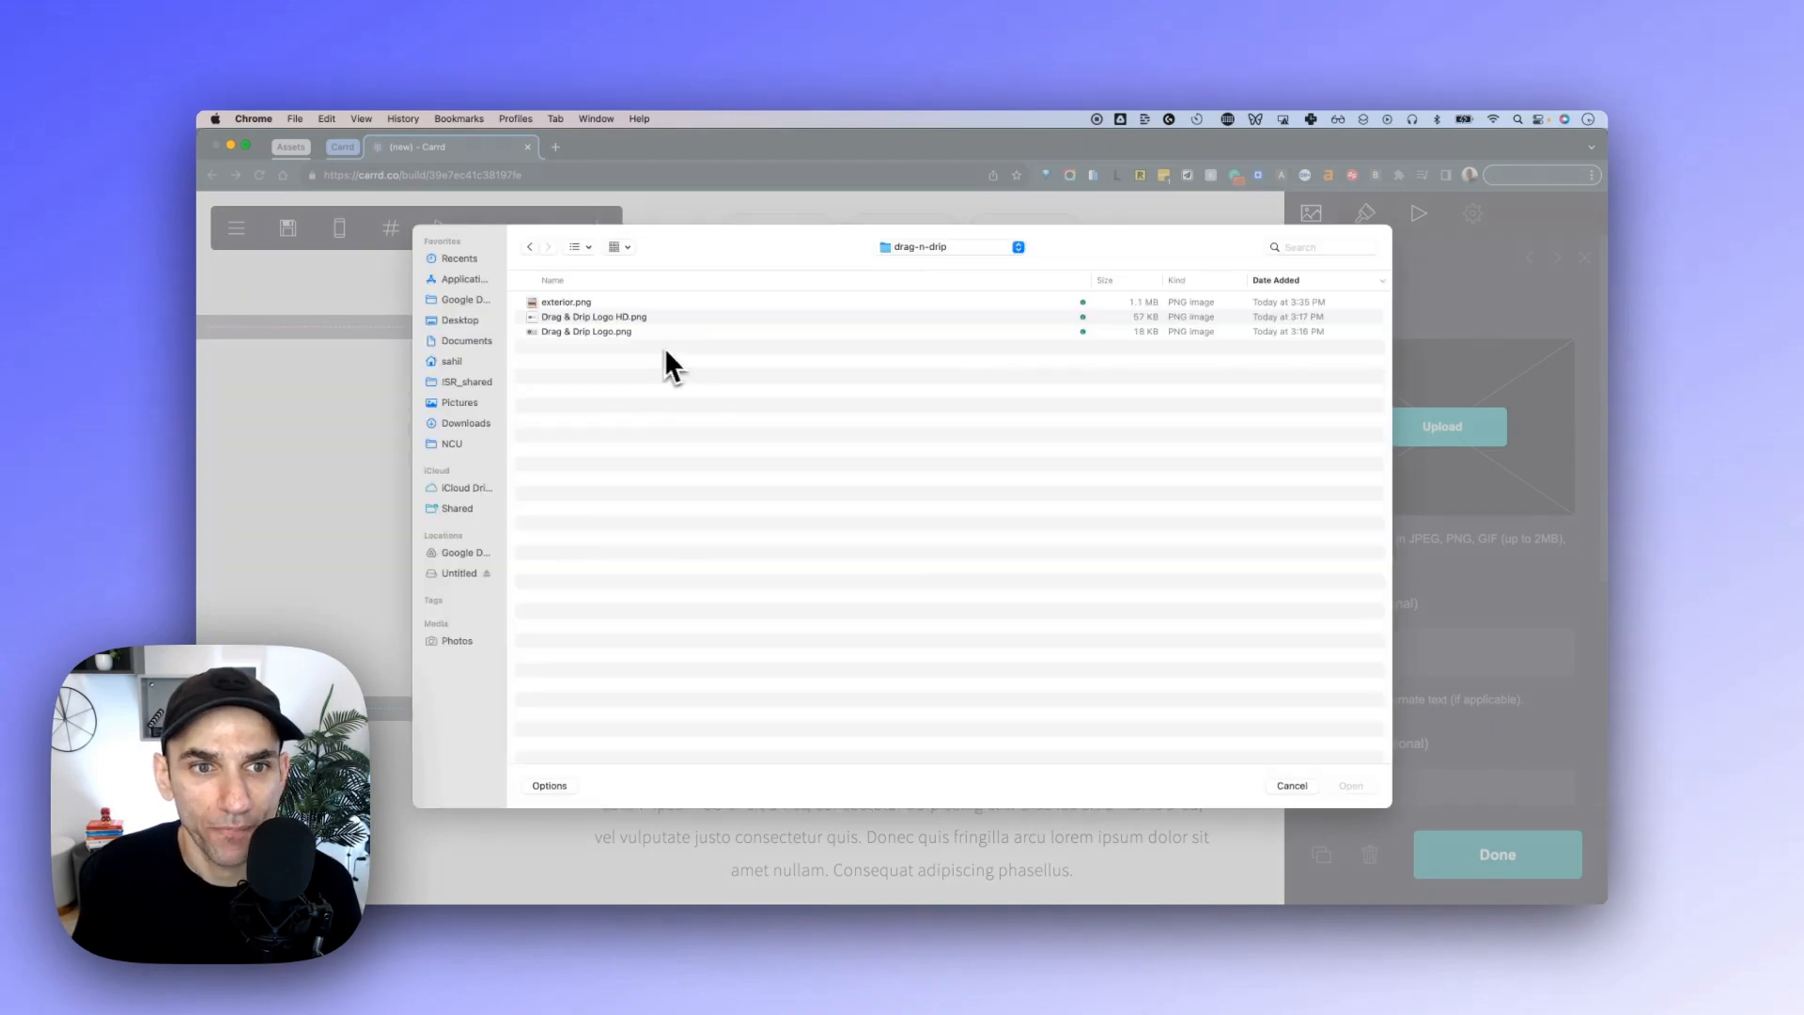
click(624, 320)
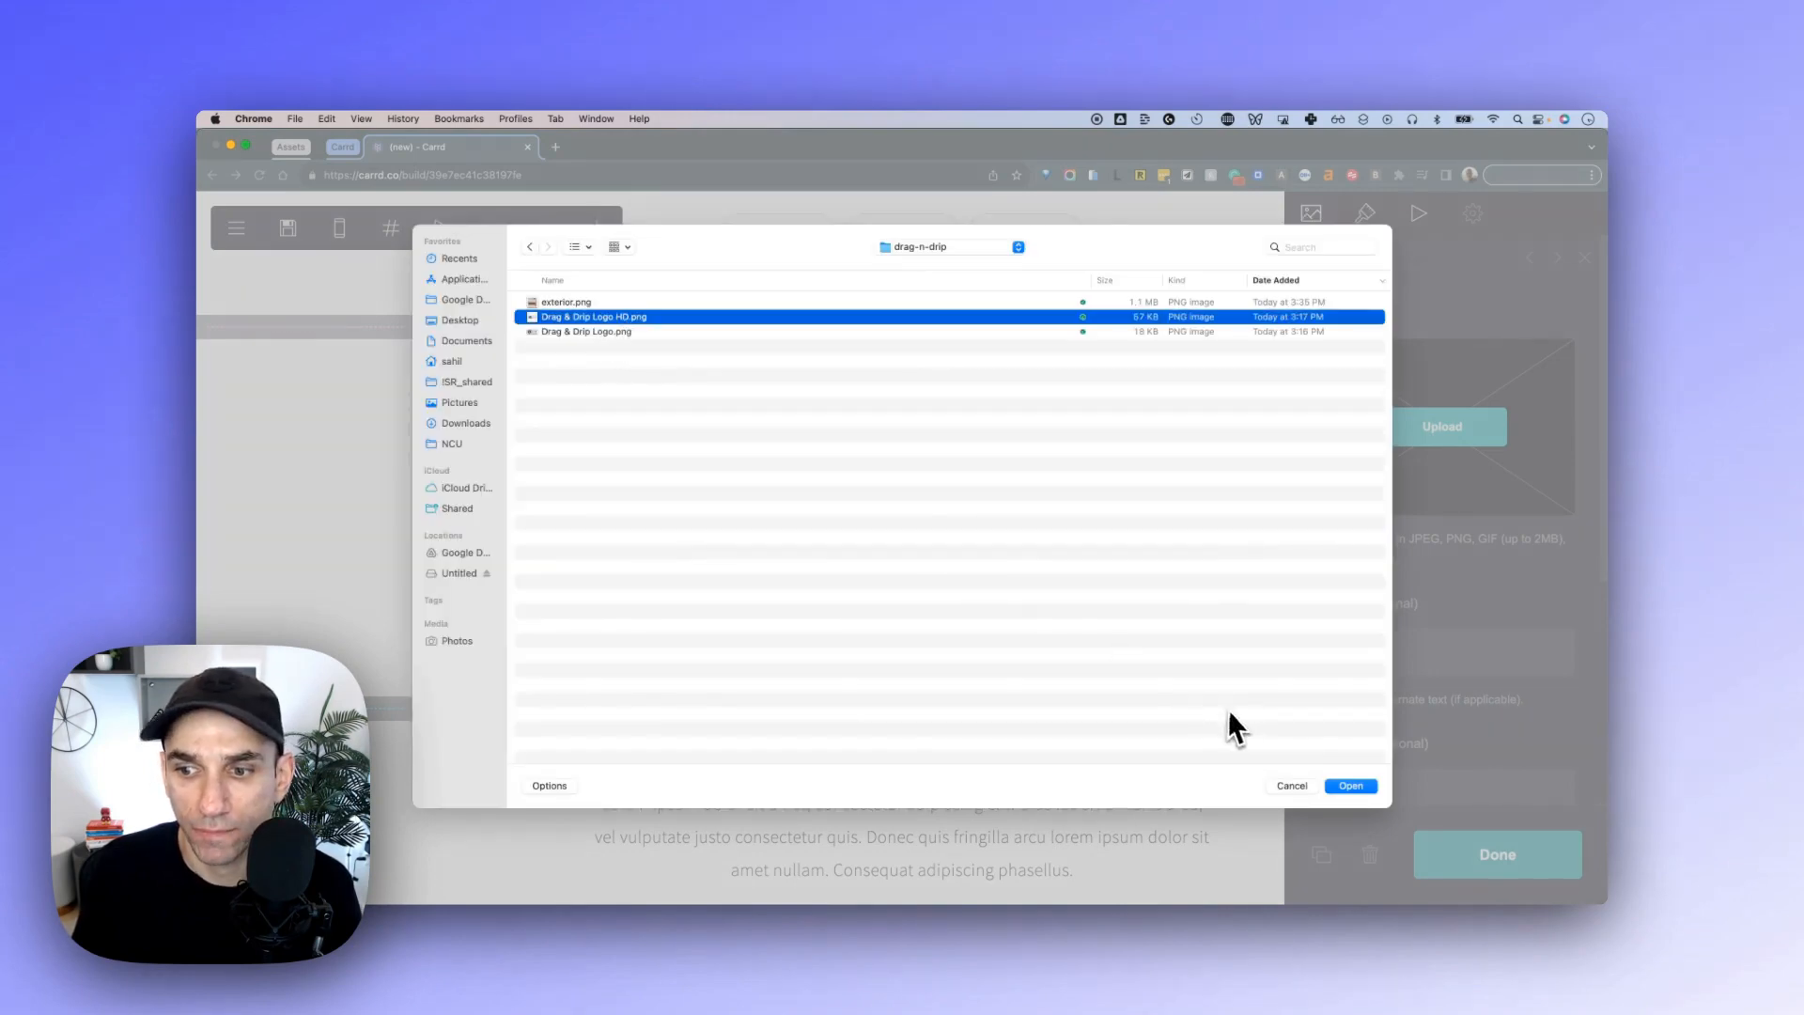
click(1352, 786)
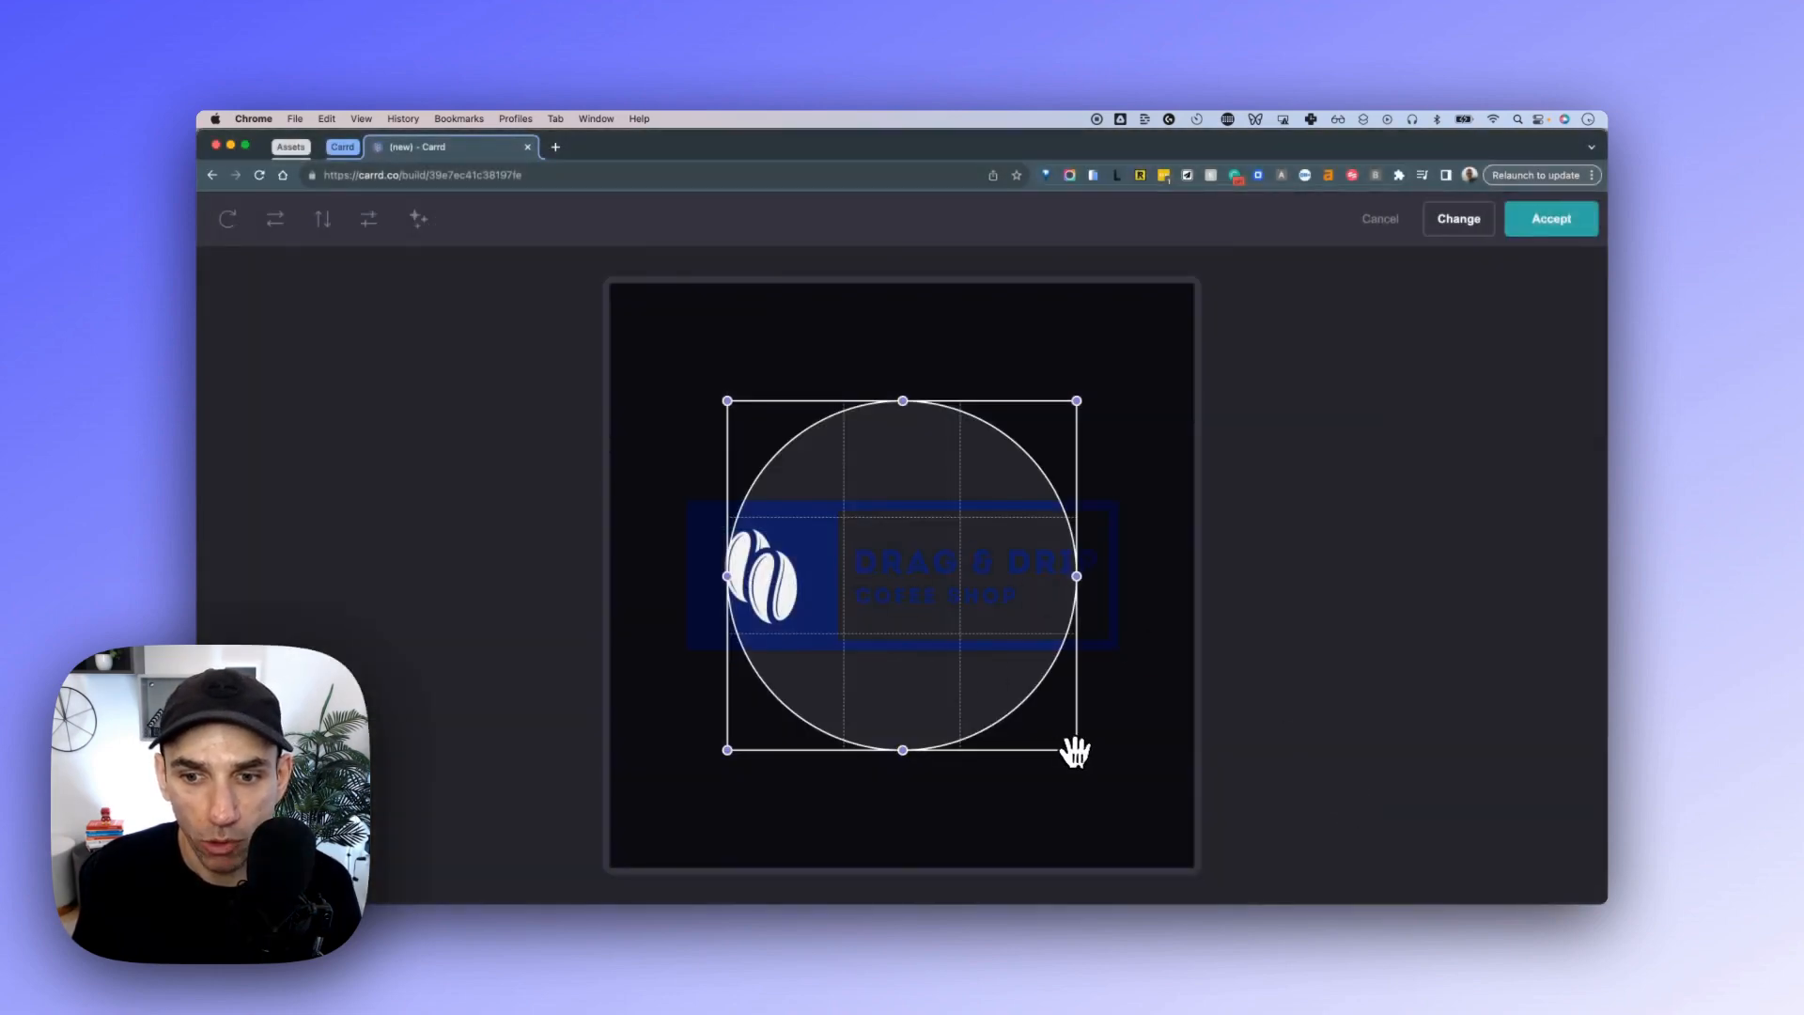
Crop the uploaded logo tightly around its coffee bean square and accept the crop.
drag(931, 644, 683, 566)
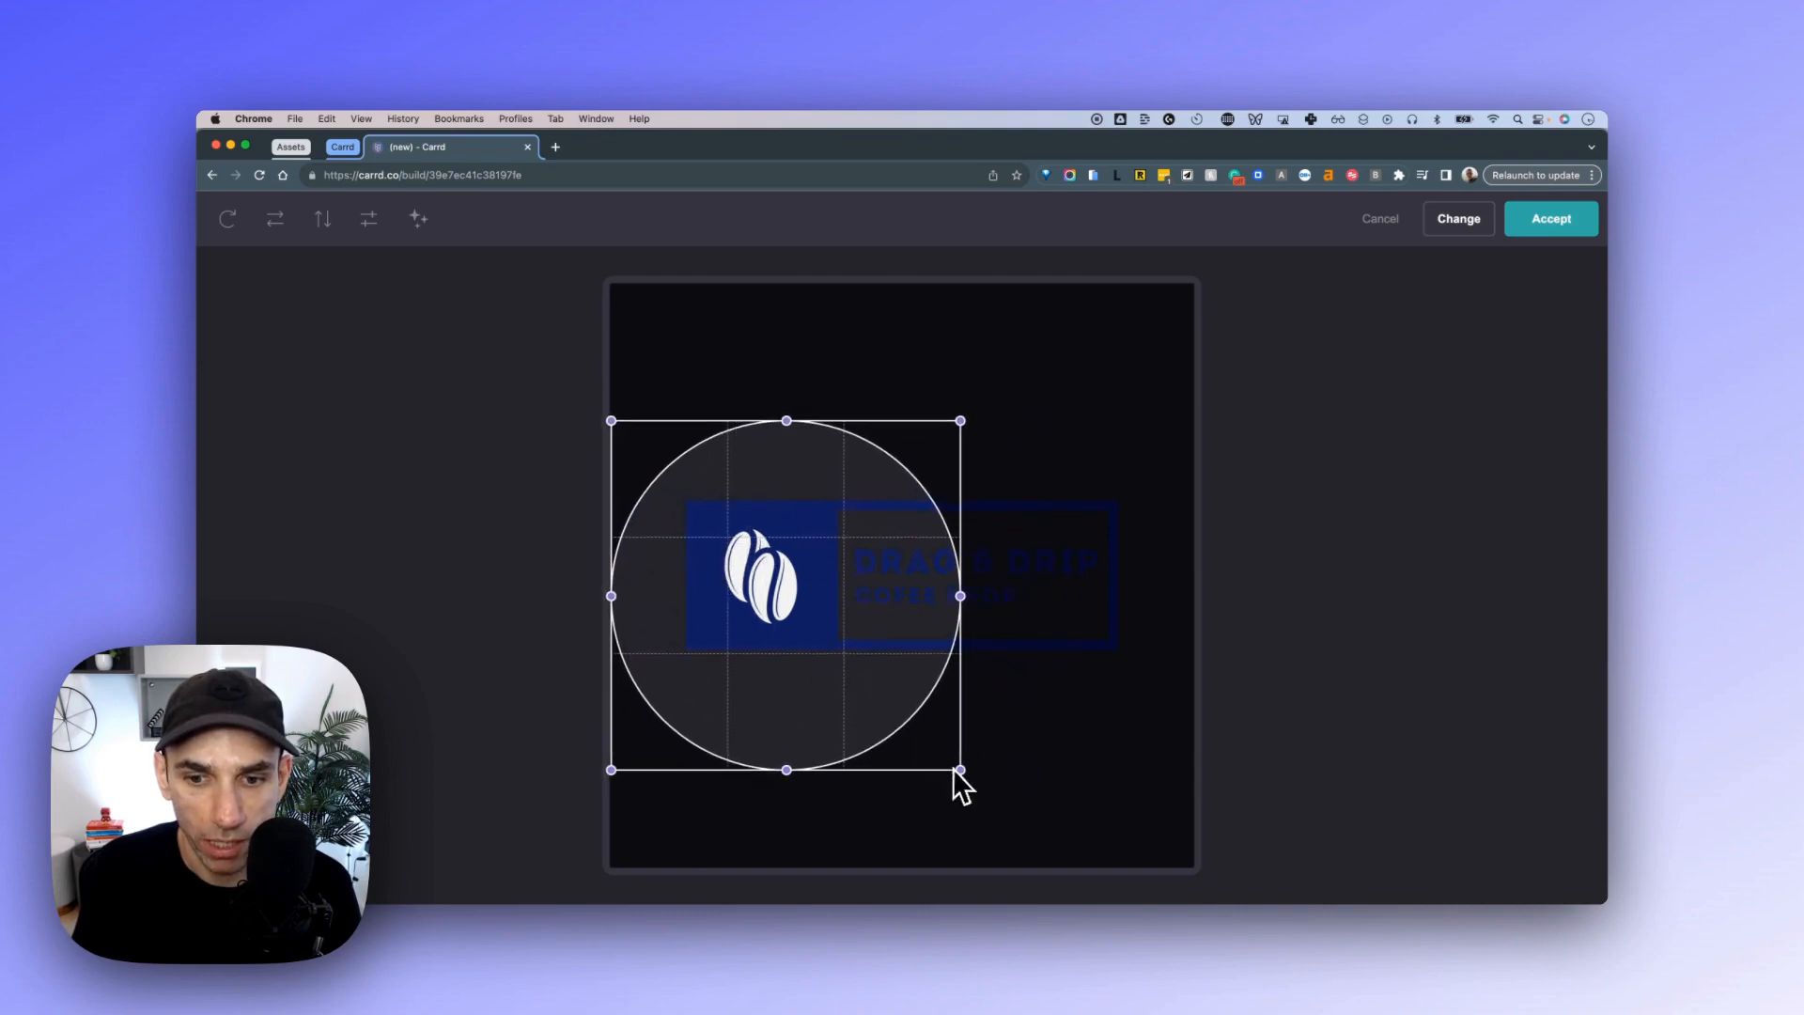
drag(960, 769, 794, 572)
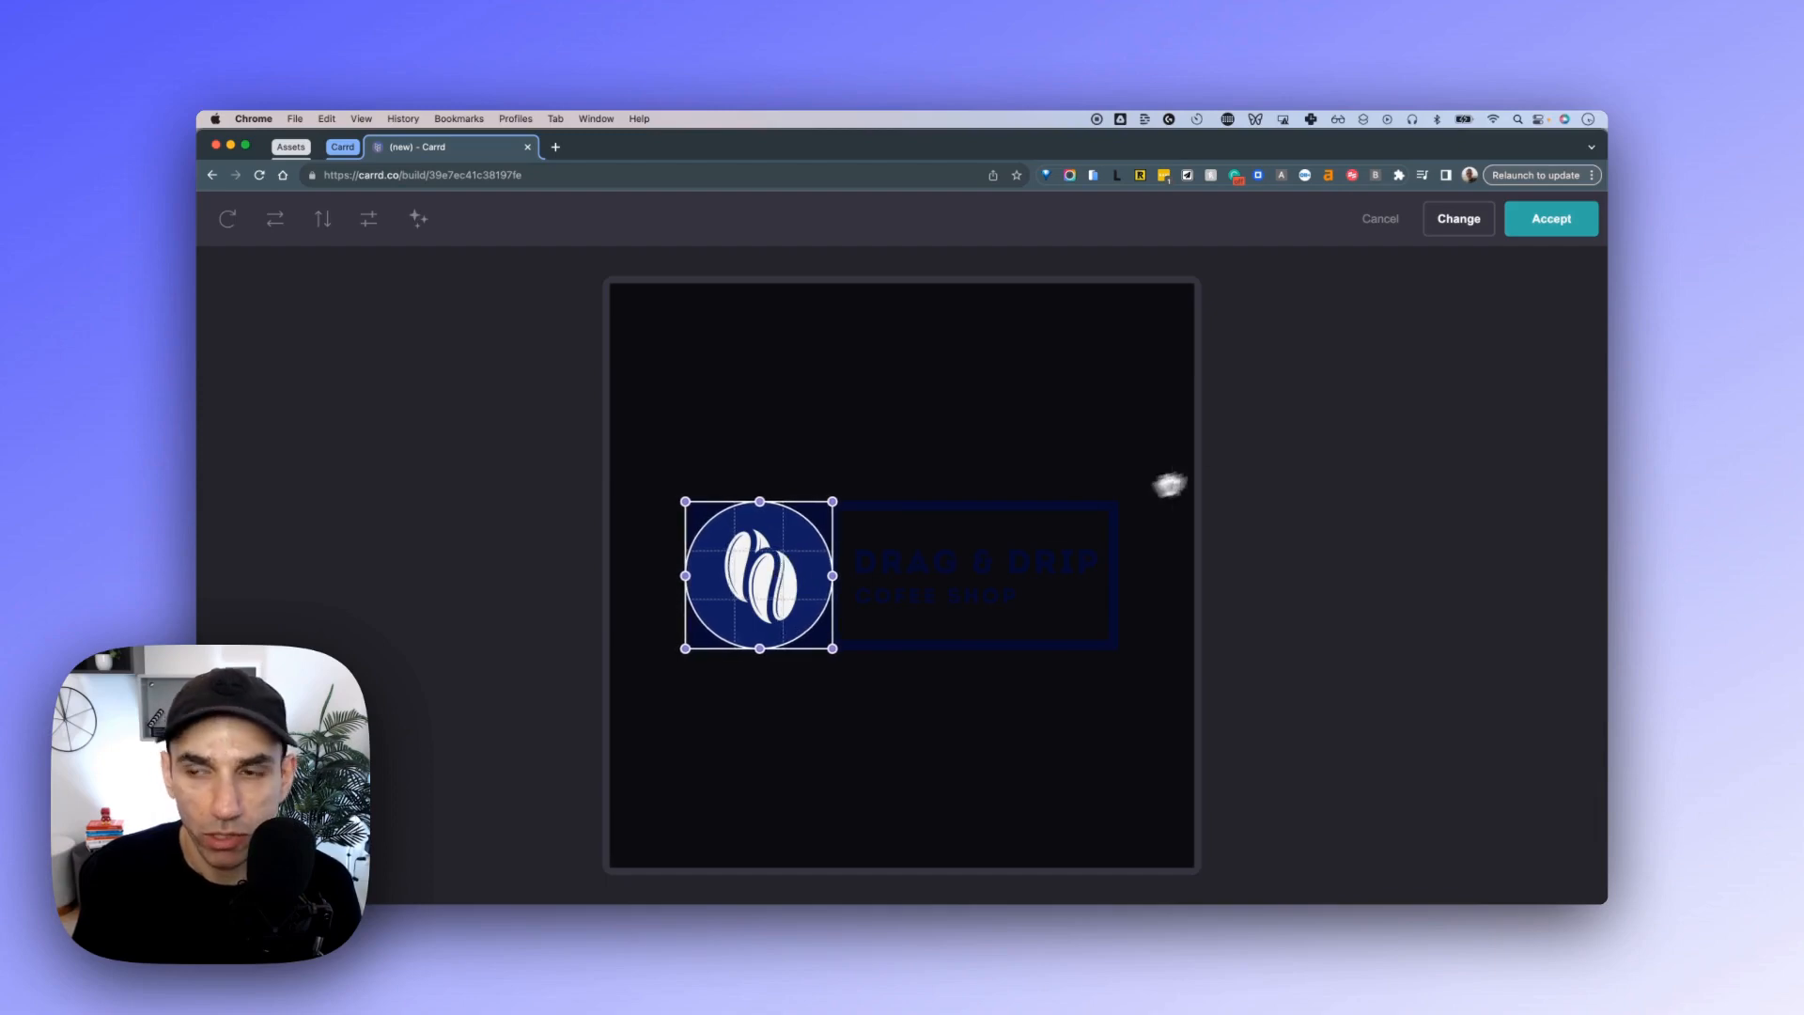
click(1548, 227)
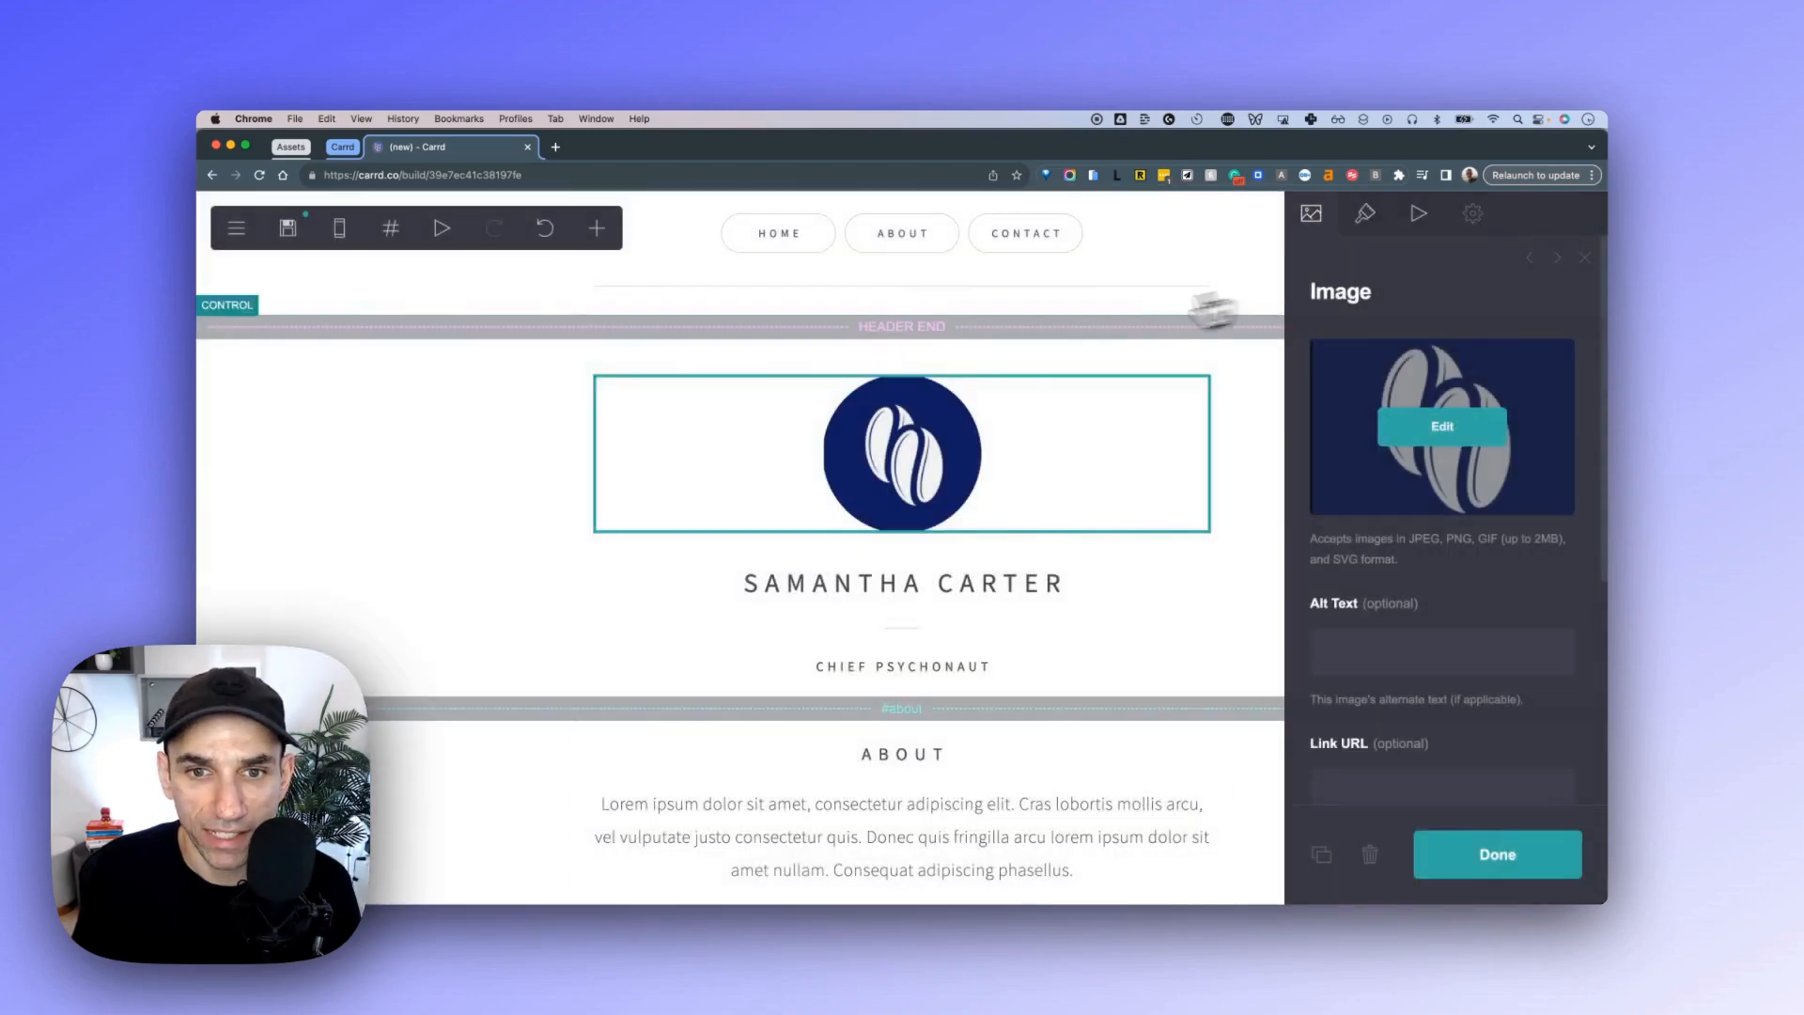
Replace the placeholder name in the main heading below the logo with Drag & Drip.
click(1034, 583)
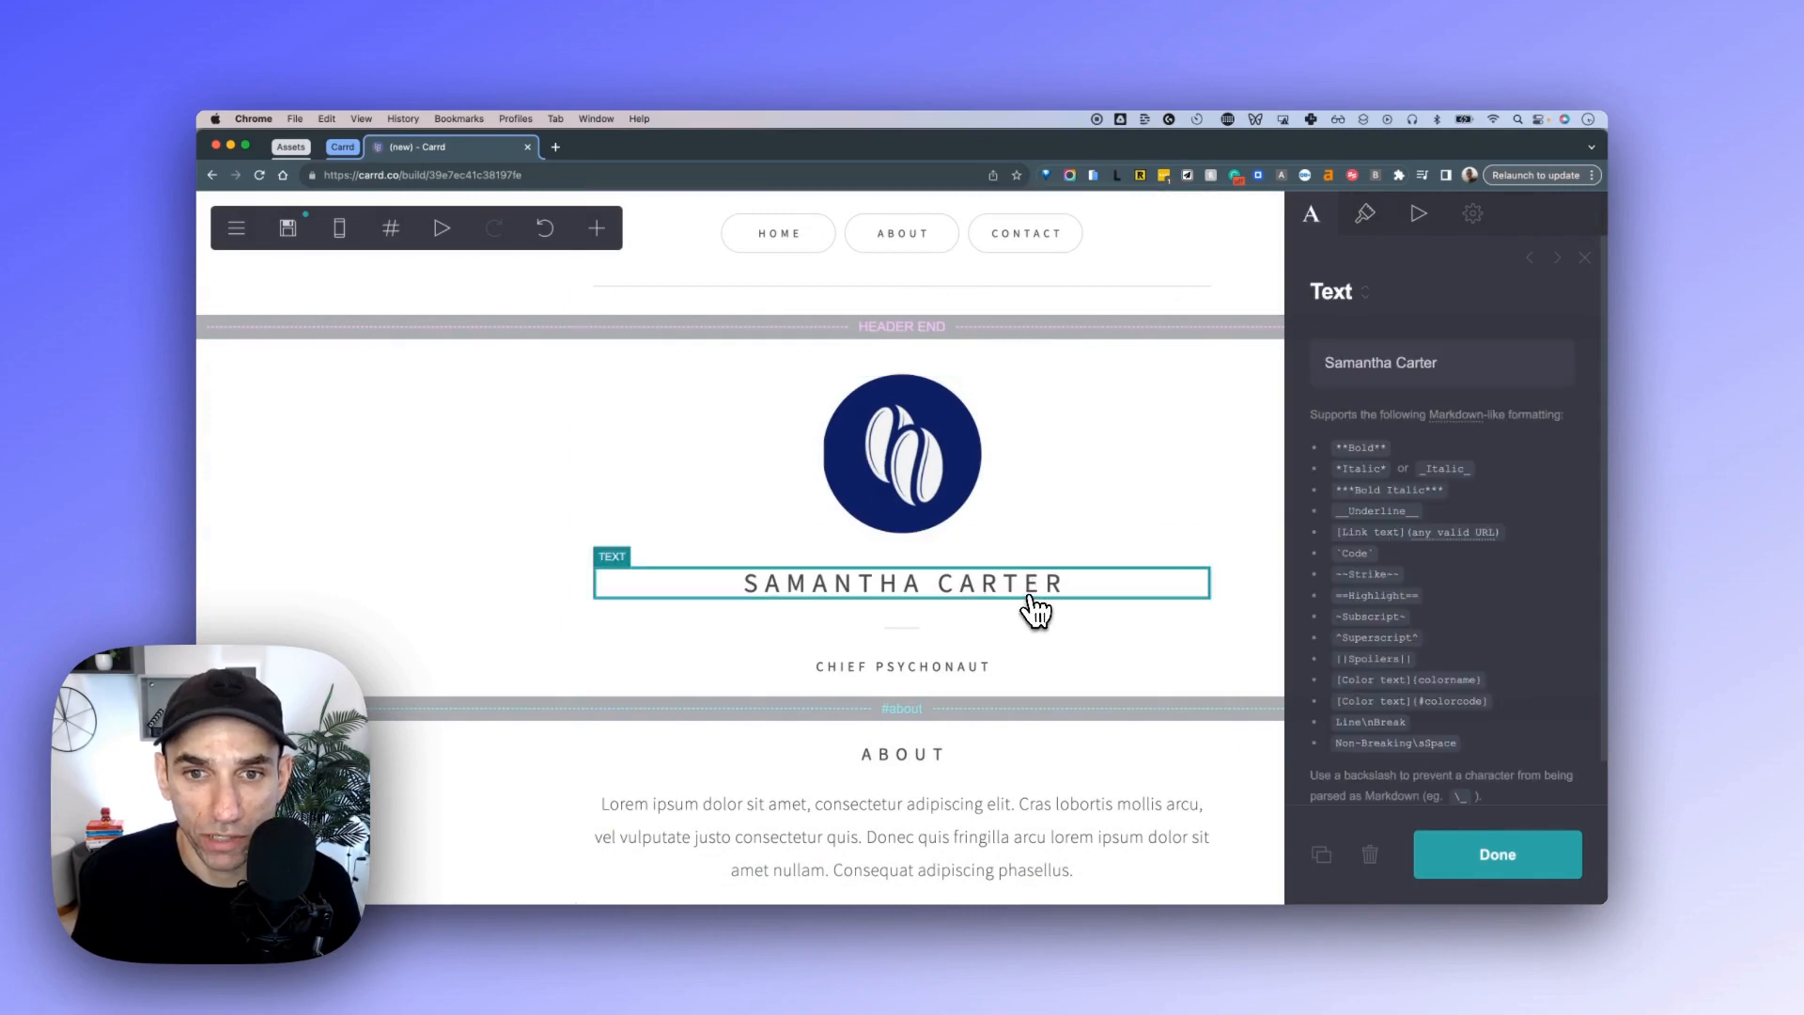
click(975, 416)
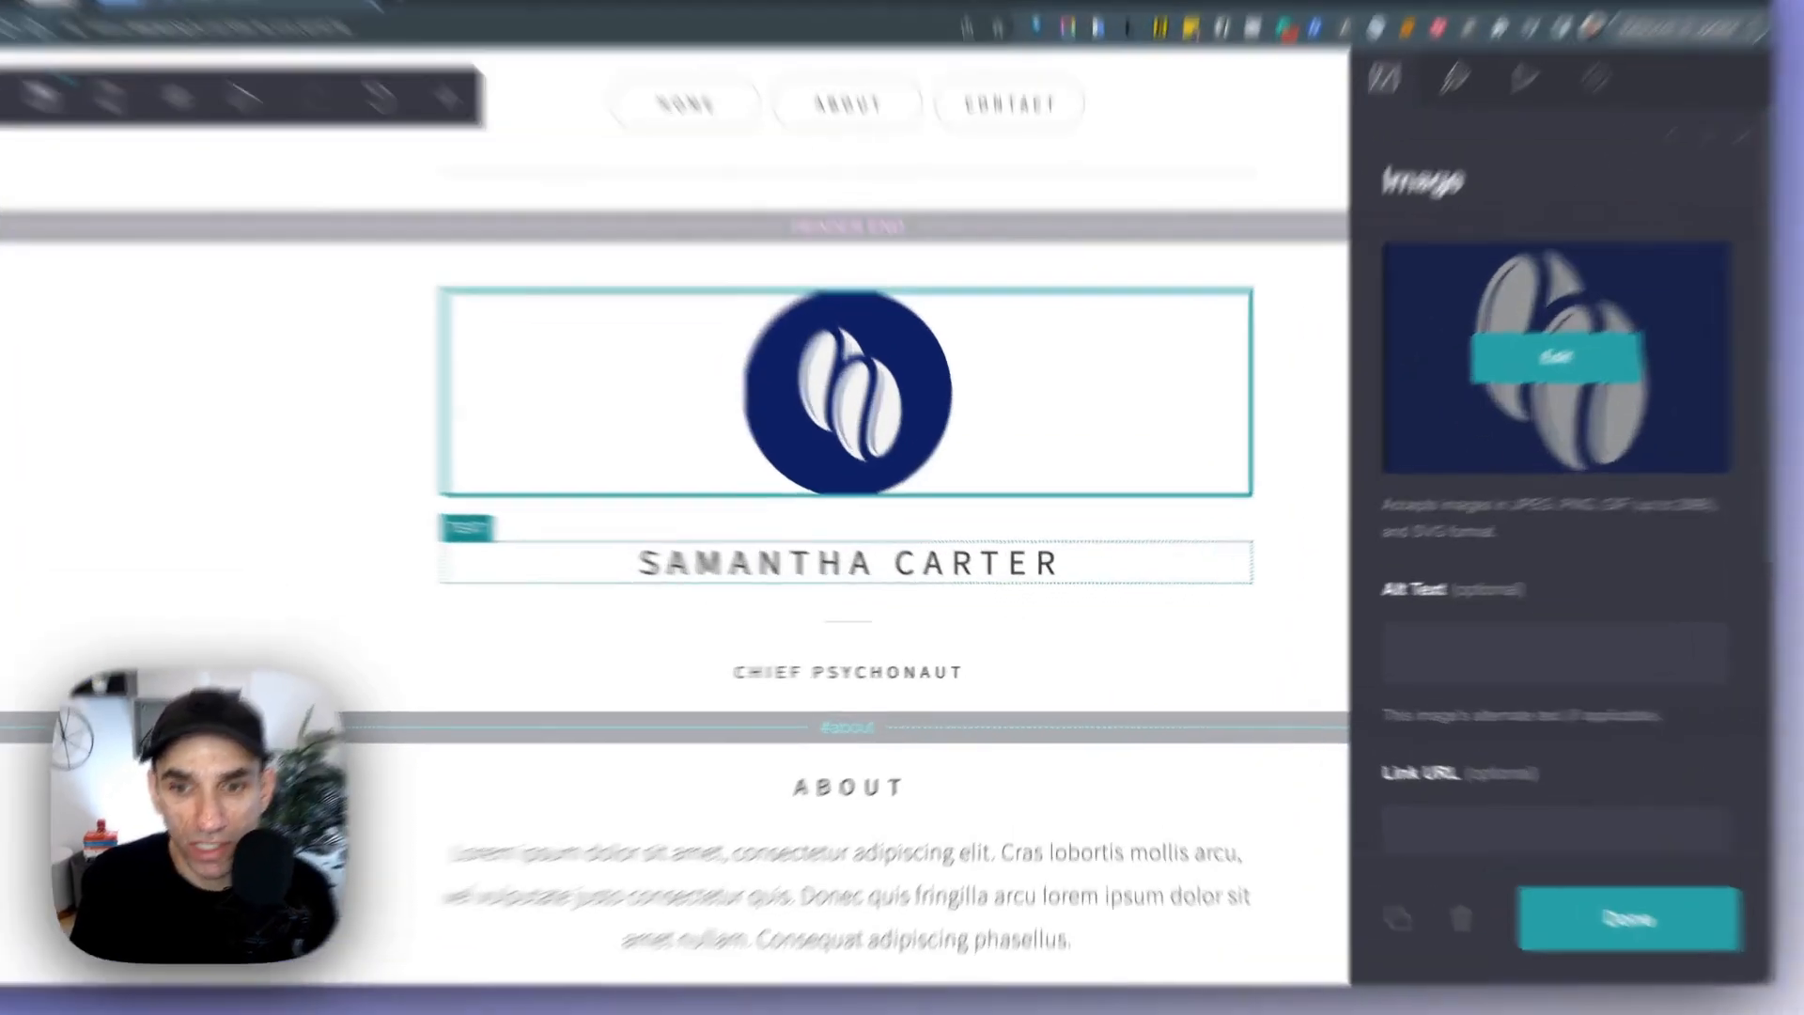
click(902, 582)
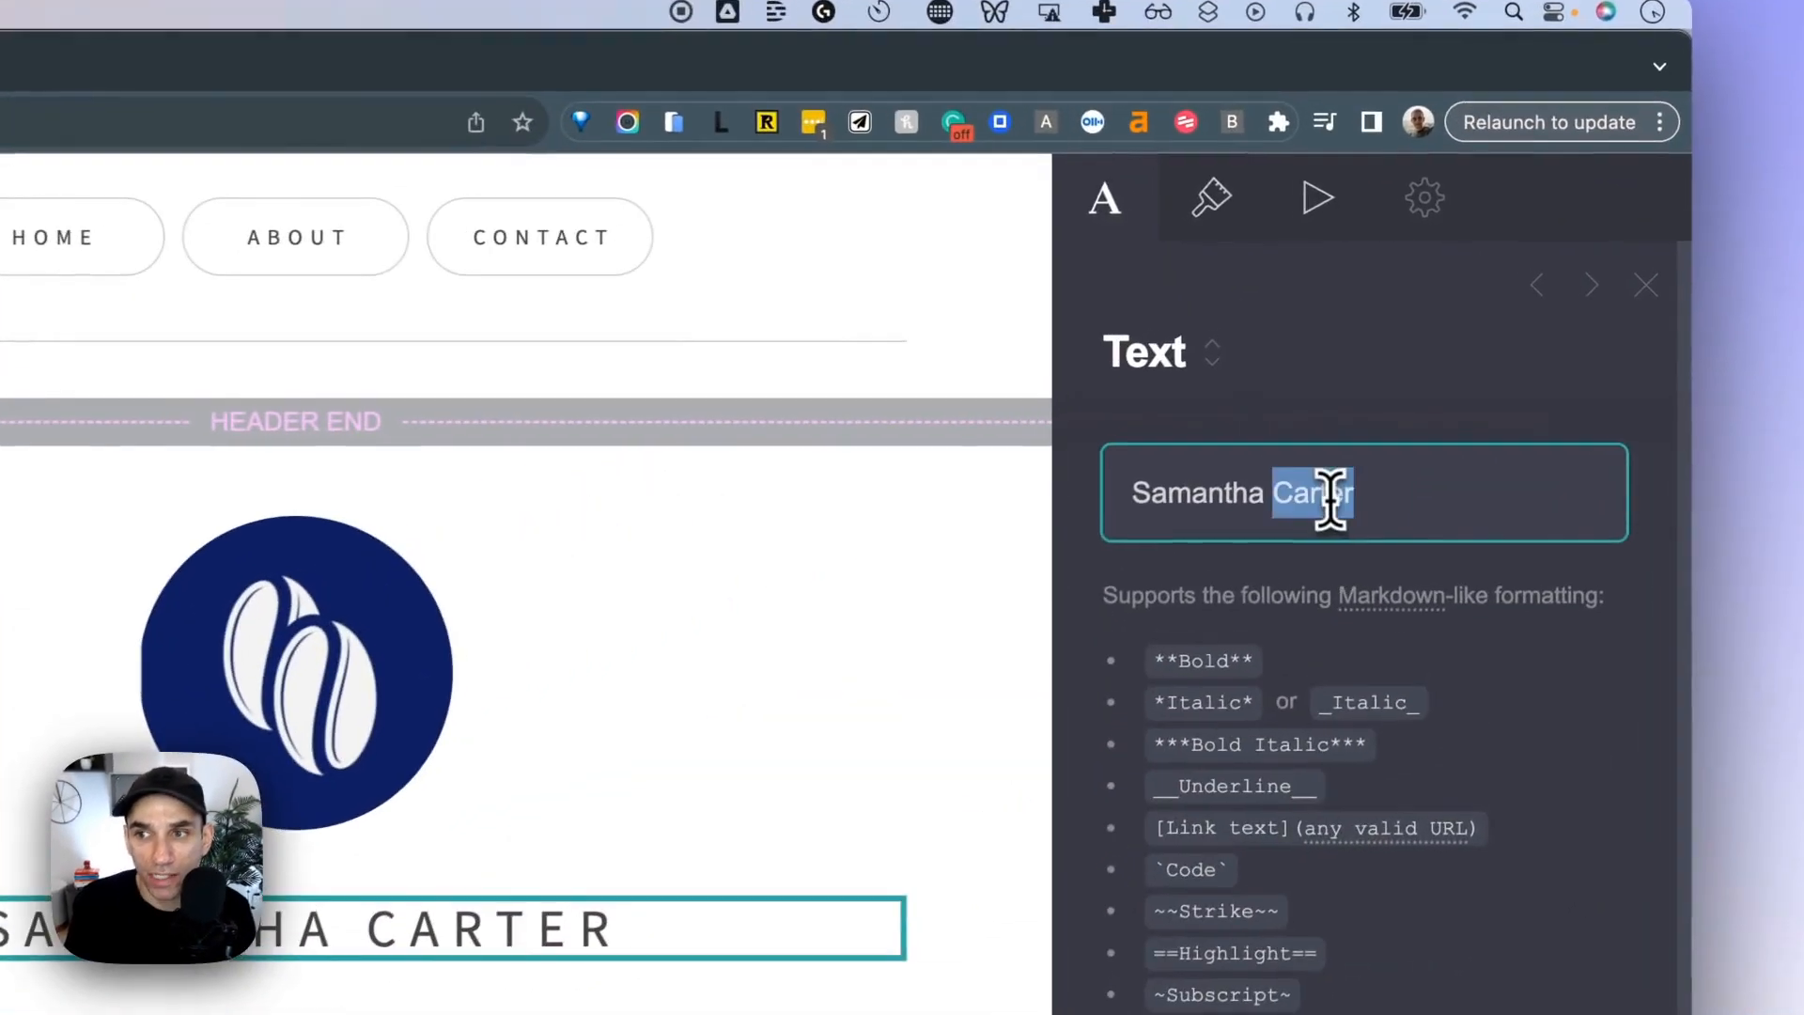
triple_click(1481, 376)
key(BackSpace)
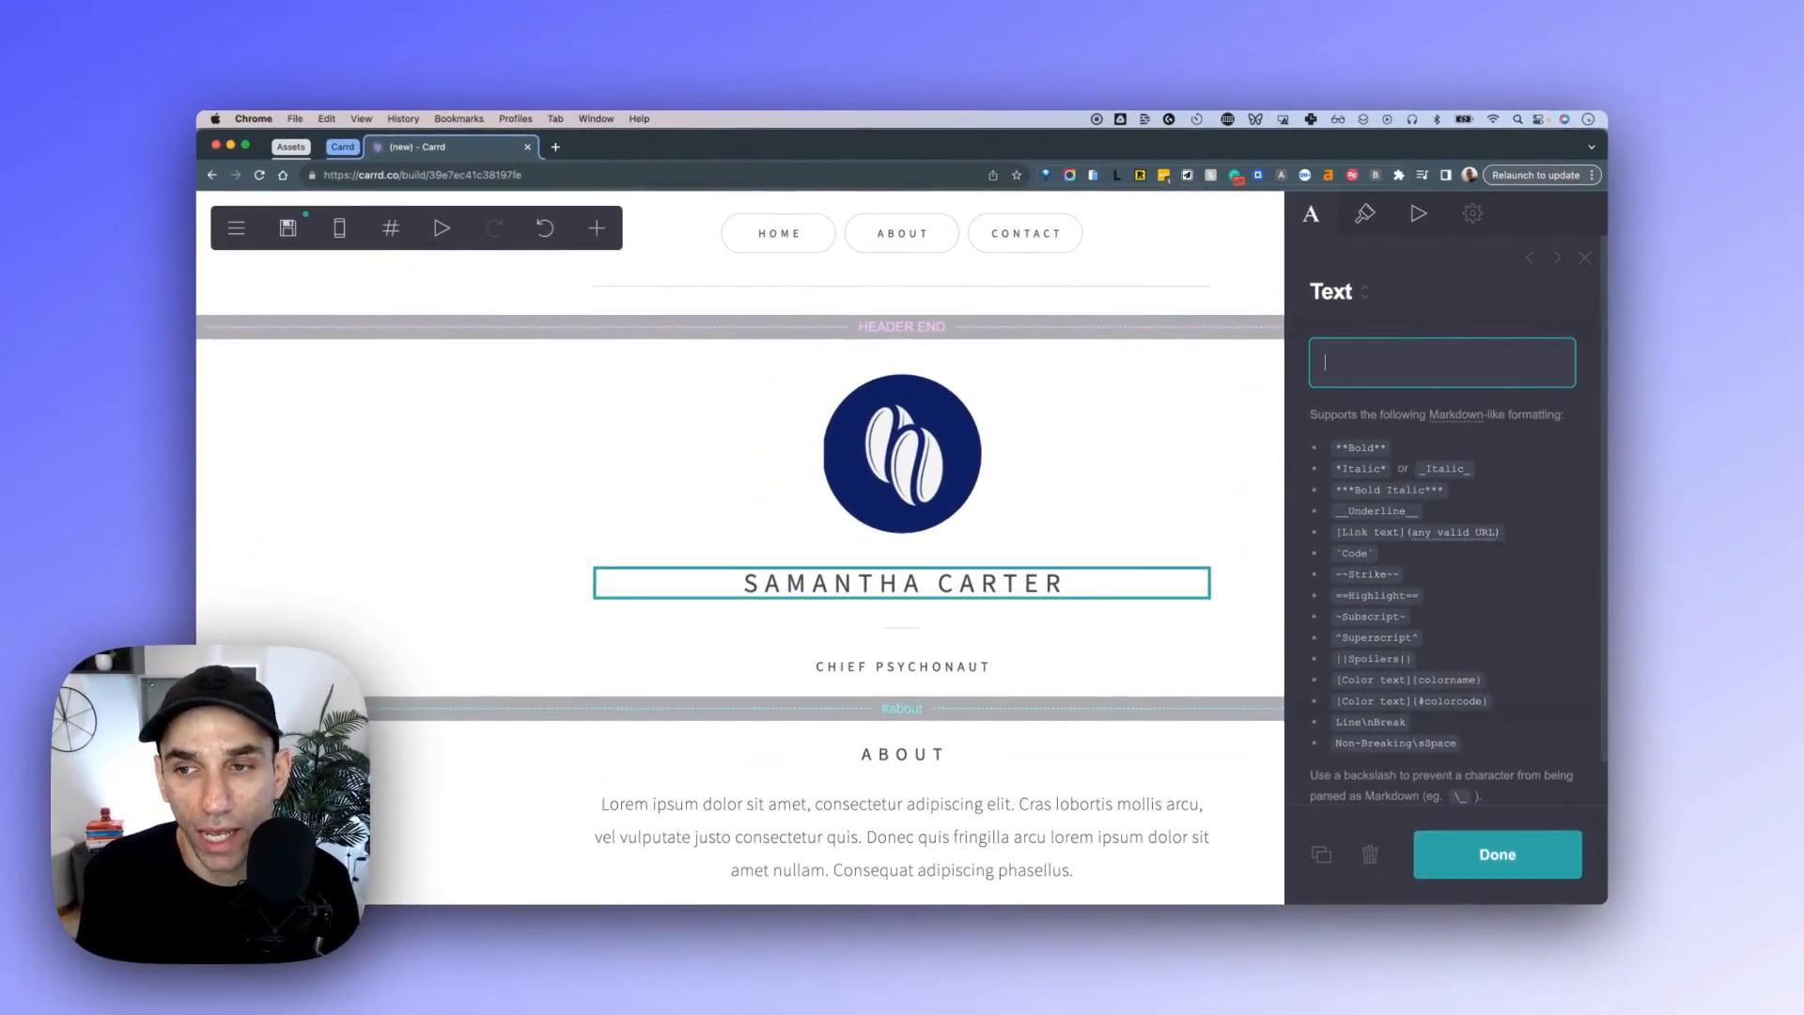
text(D)
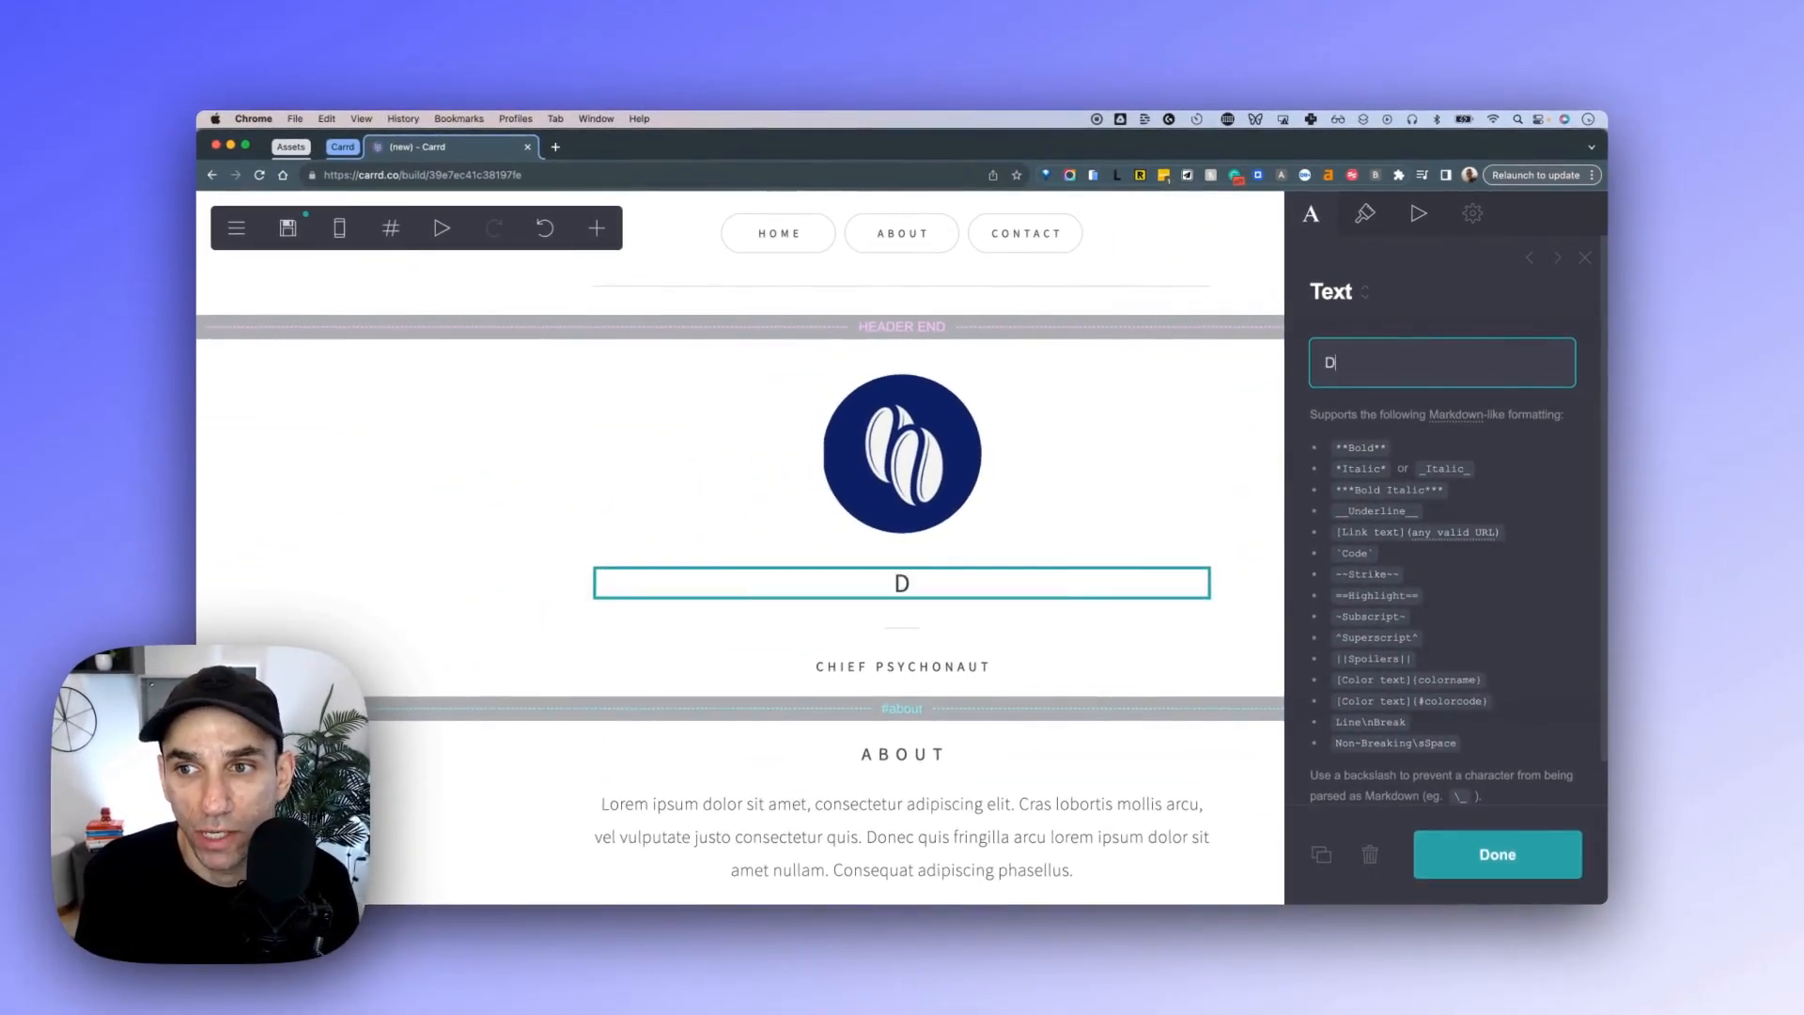
text(ra)
key(BackSpace)
text(rag & Drop)
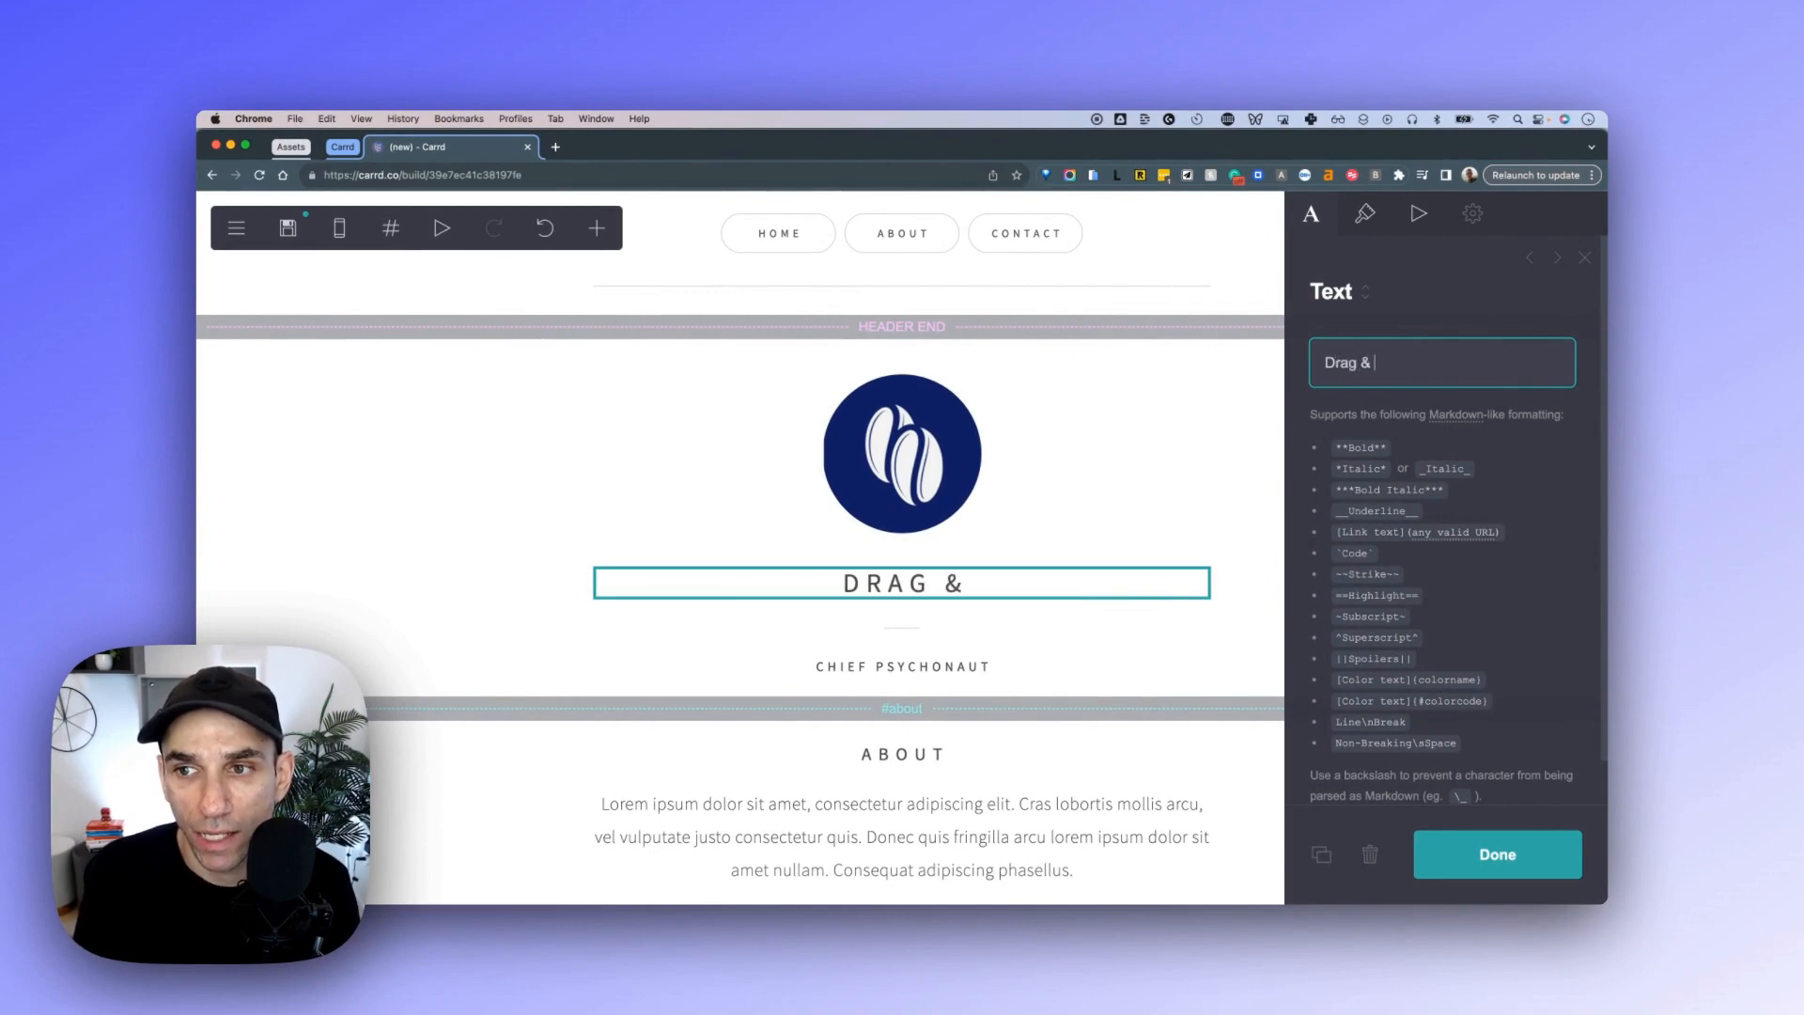
key(BackSpace)
key(BackSpace)
text(ip)
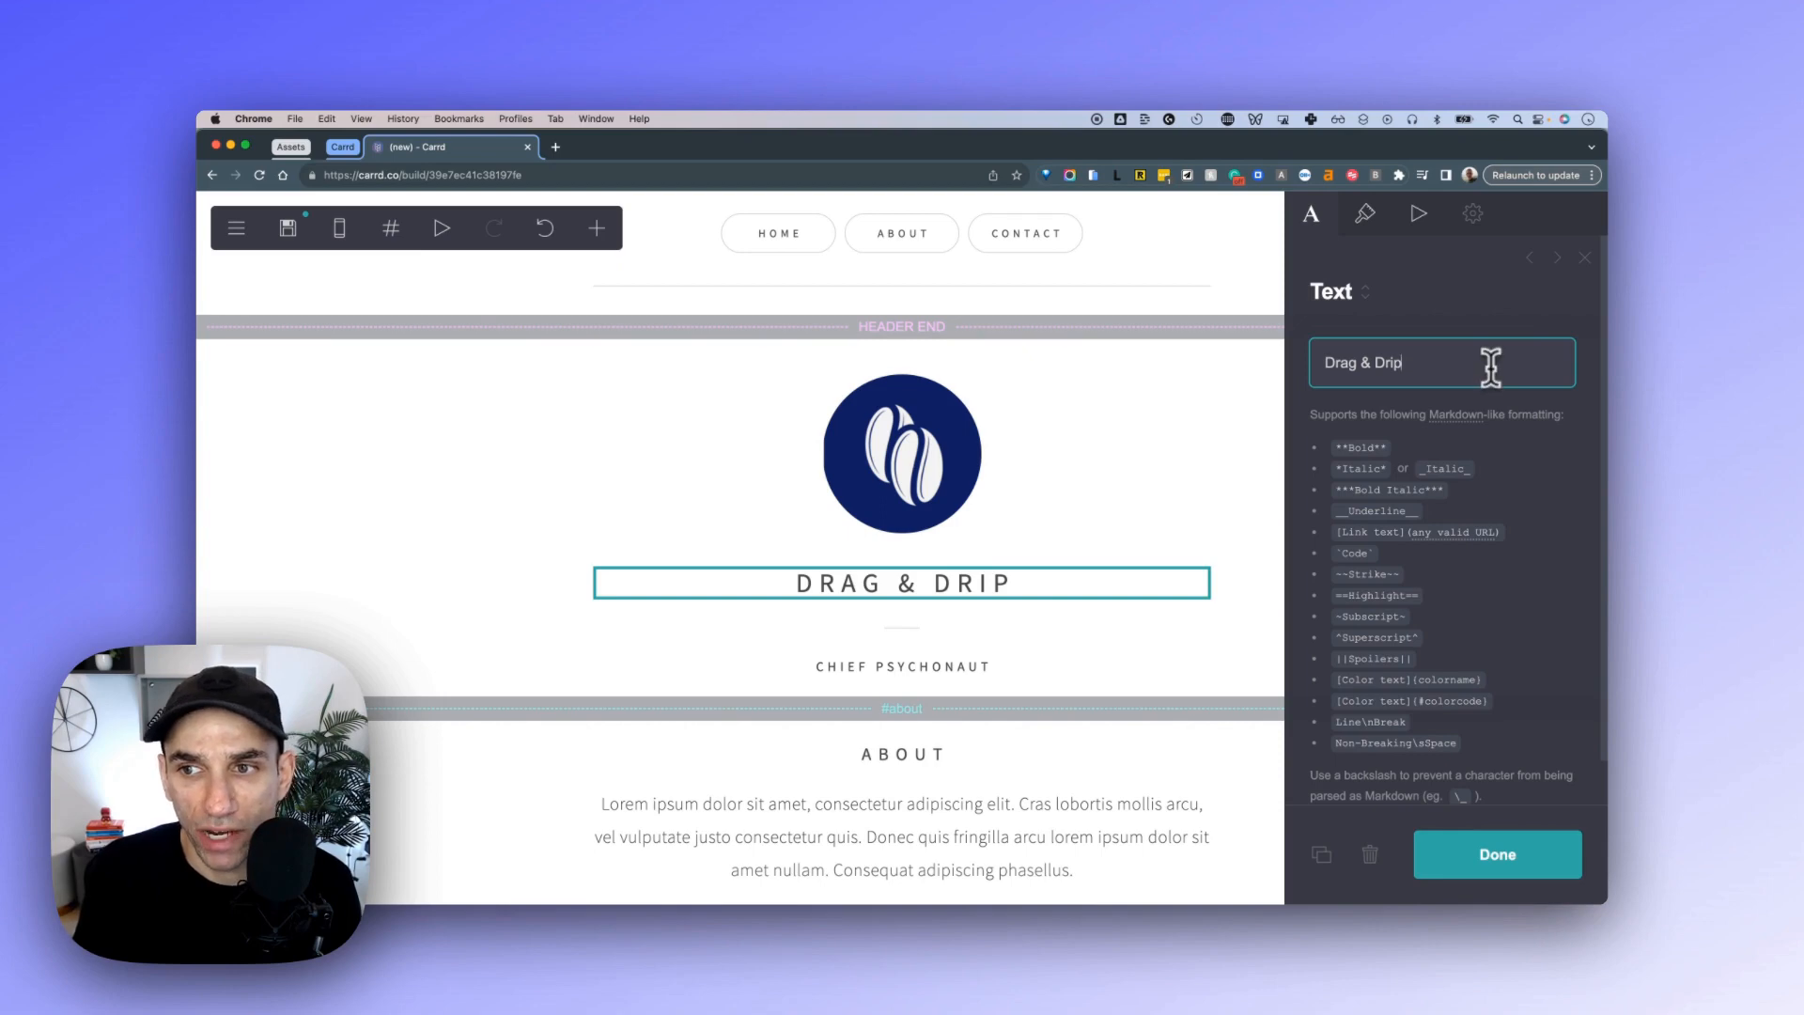
Change the subtitle below the heading to Coffee Shop.
click(936, 669)
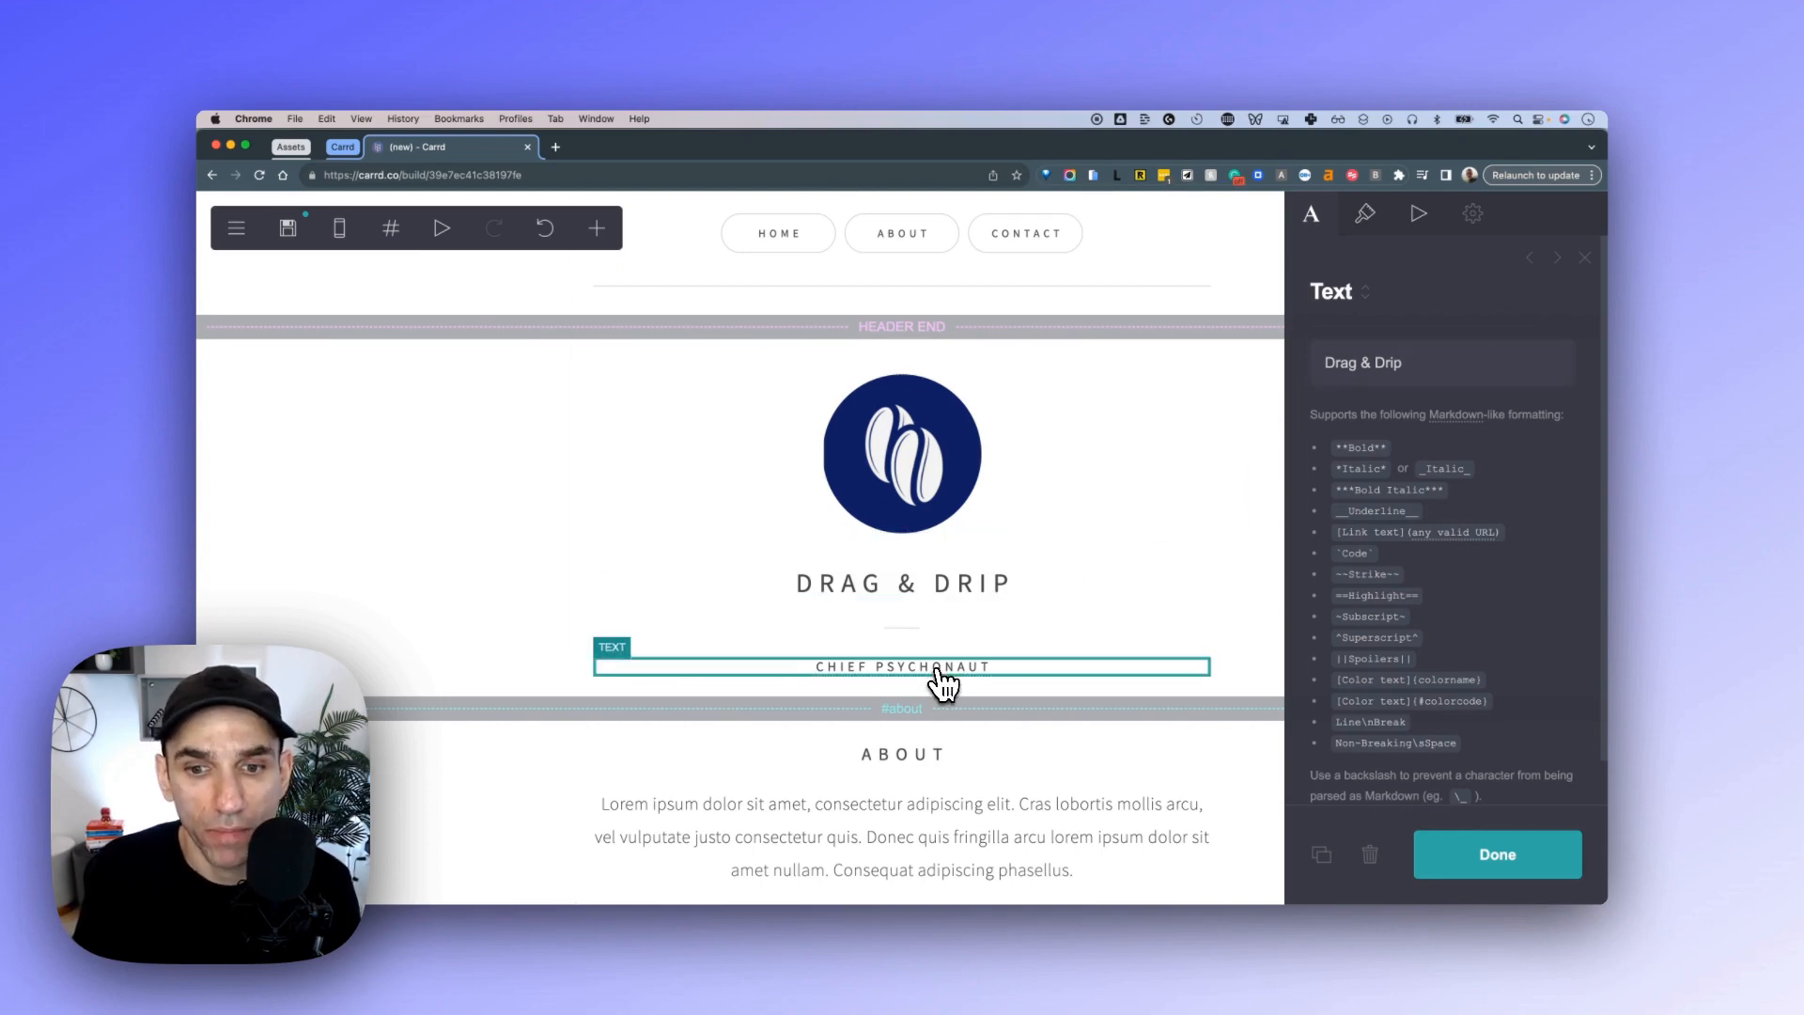
triple_click(1394, 370)
text(Coff)
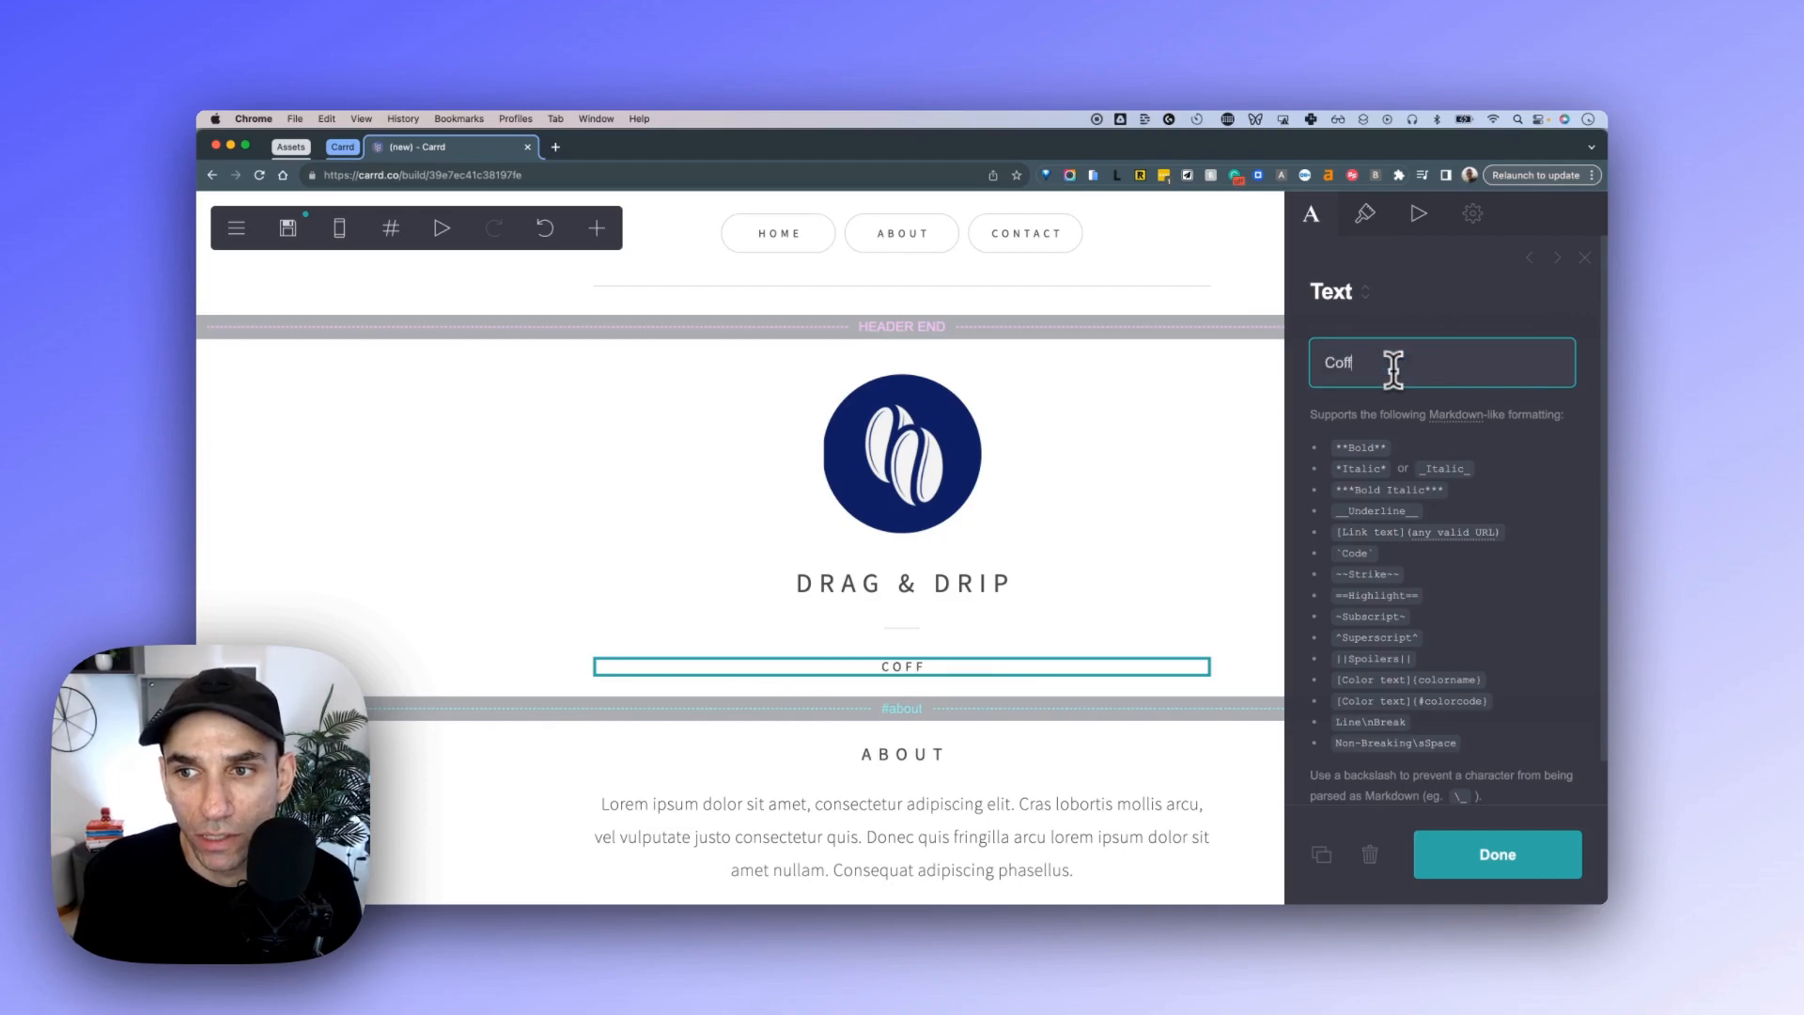
text(ee Shop)
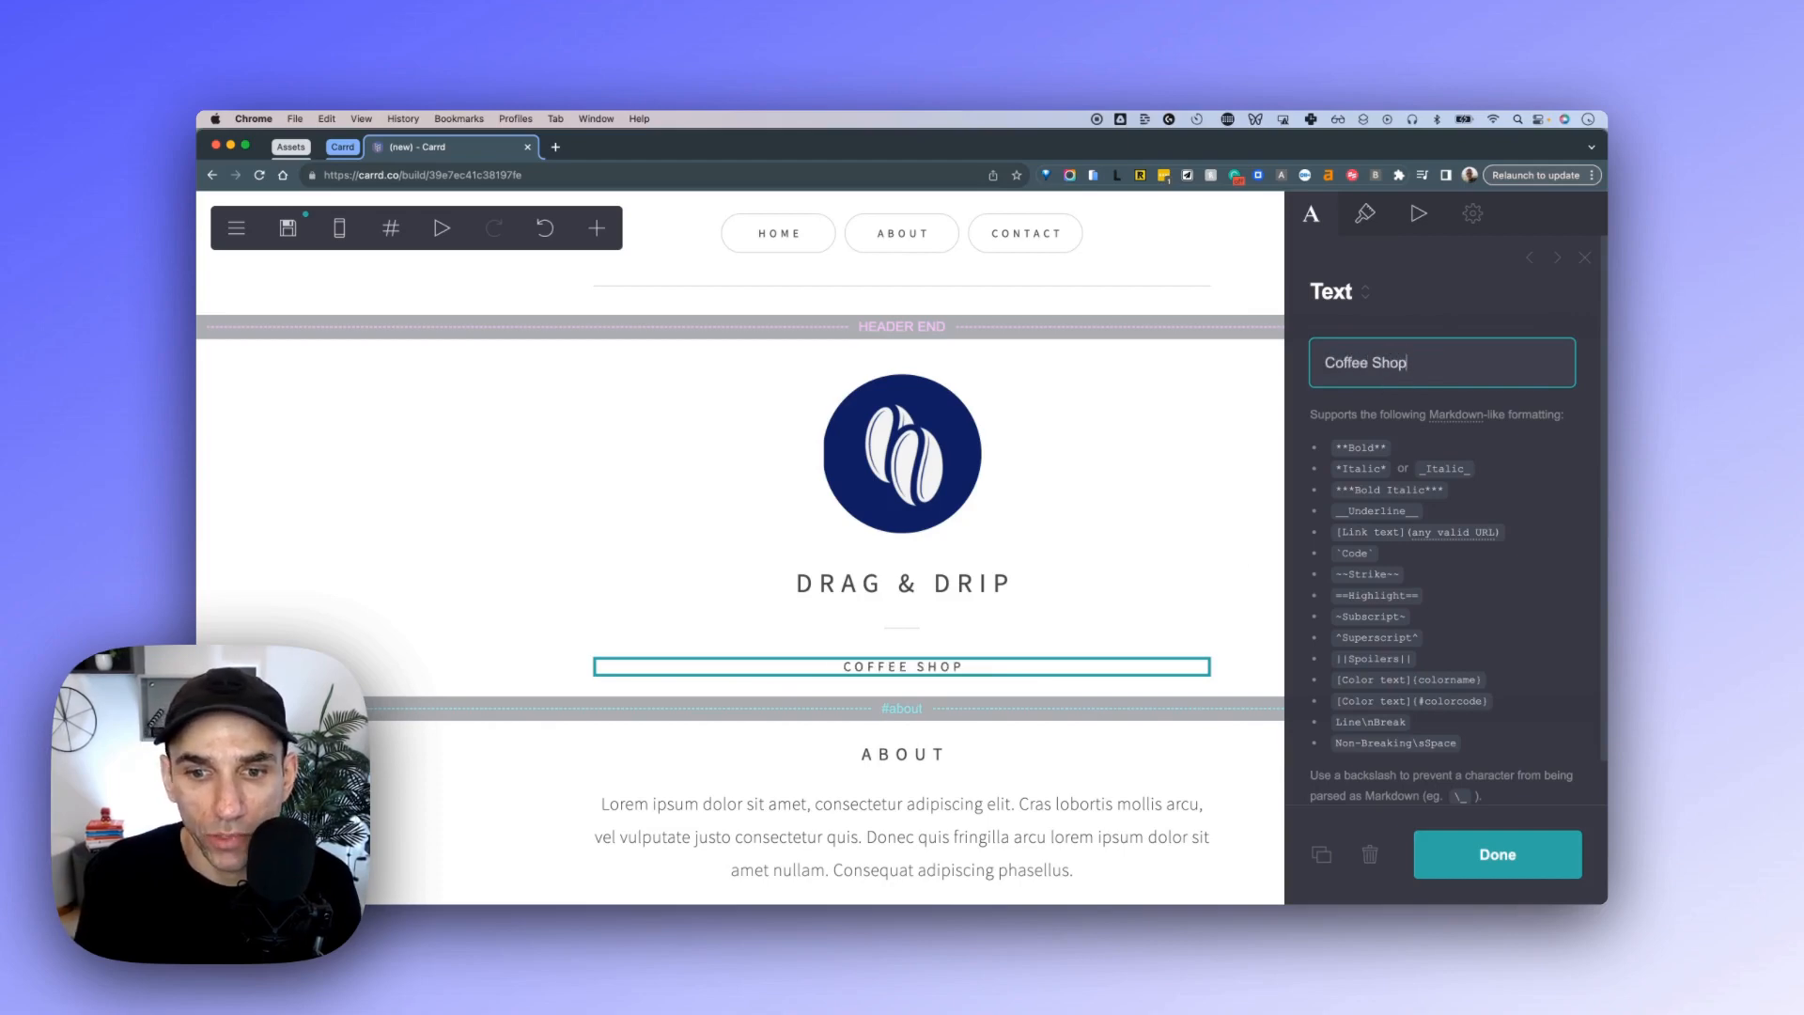
Select the logo image, the heading and the subtitle in turn to view their settings.
click(1060, 486)
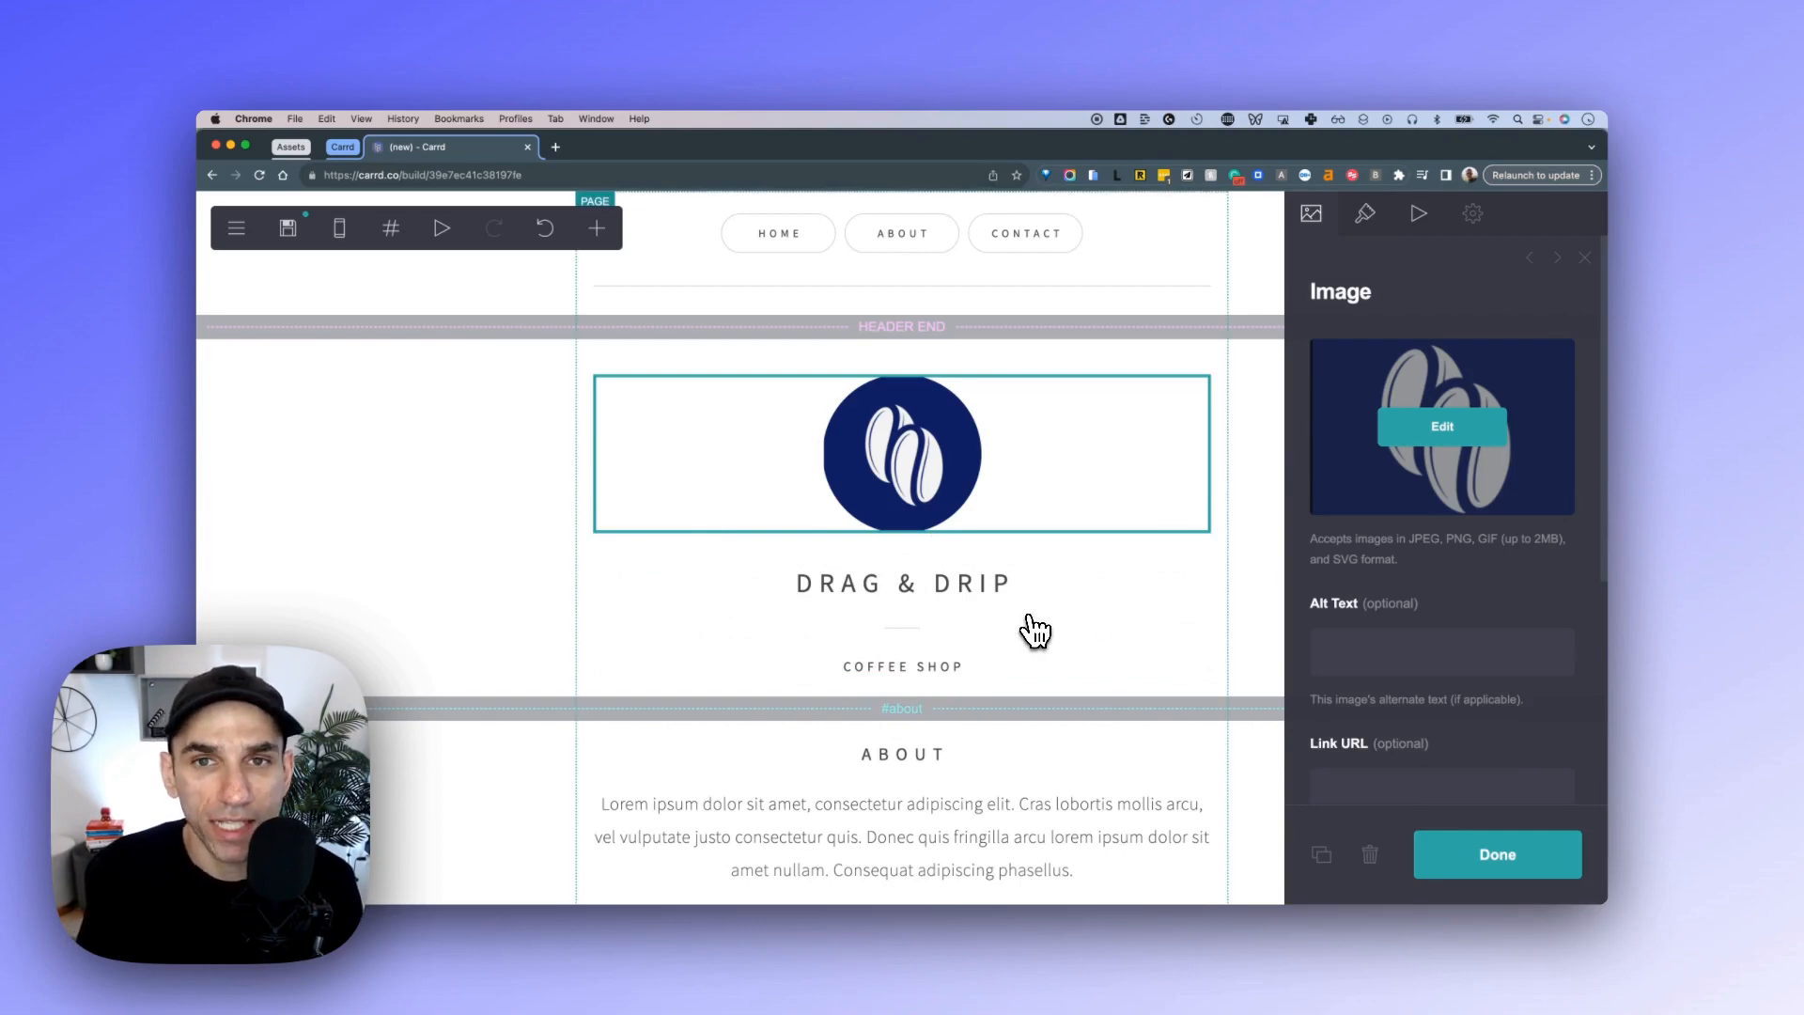
click(992, 594)
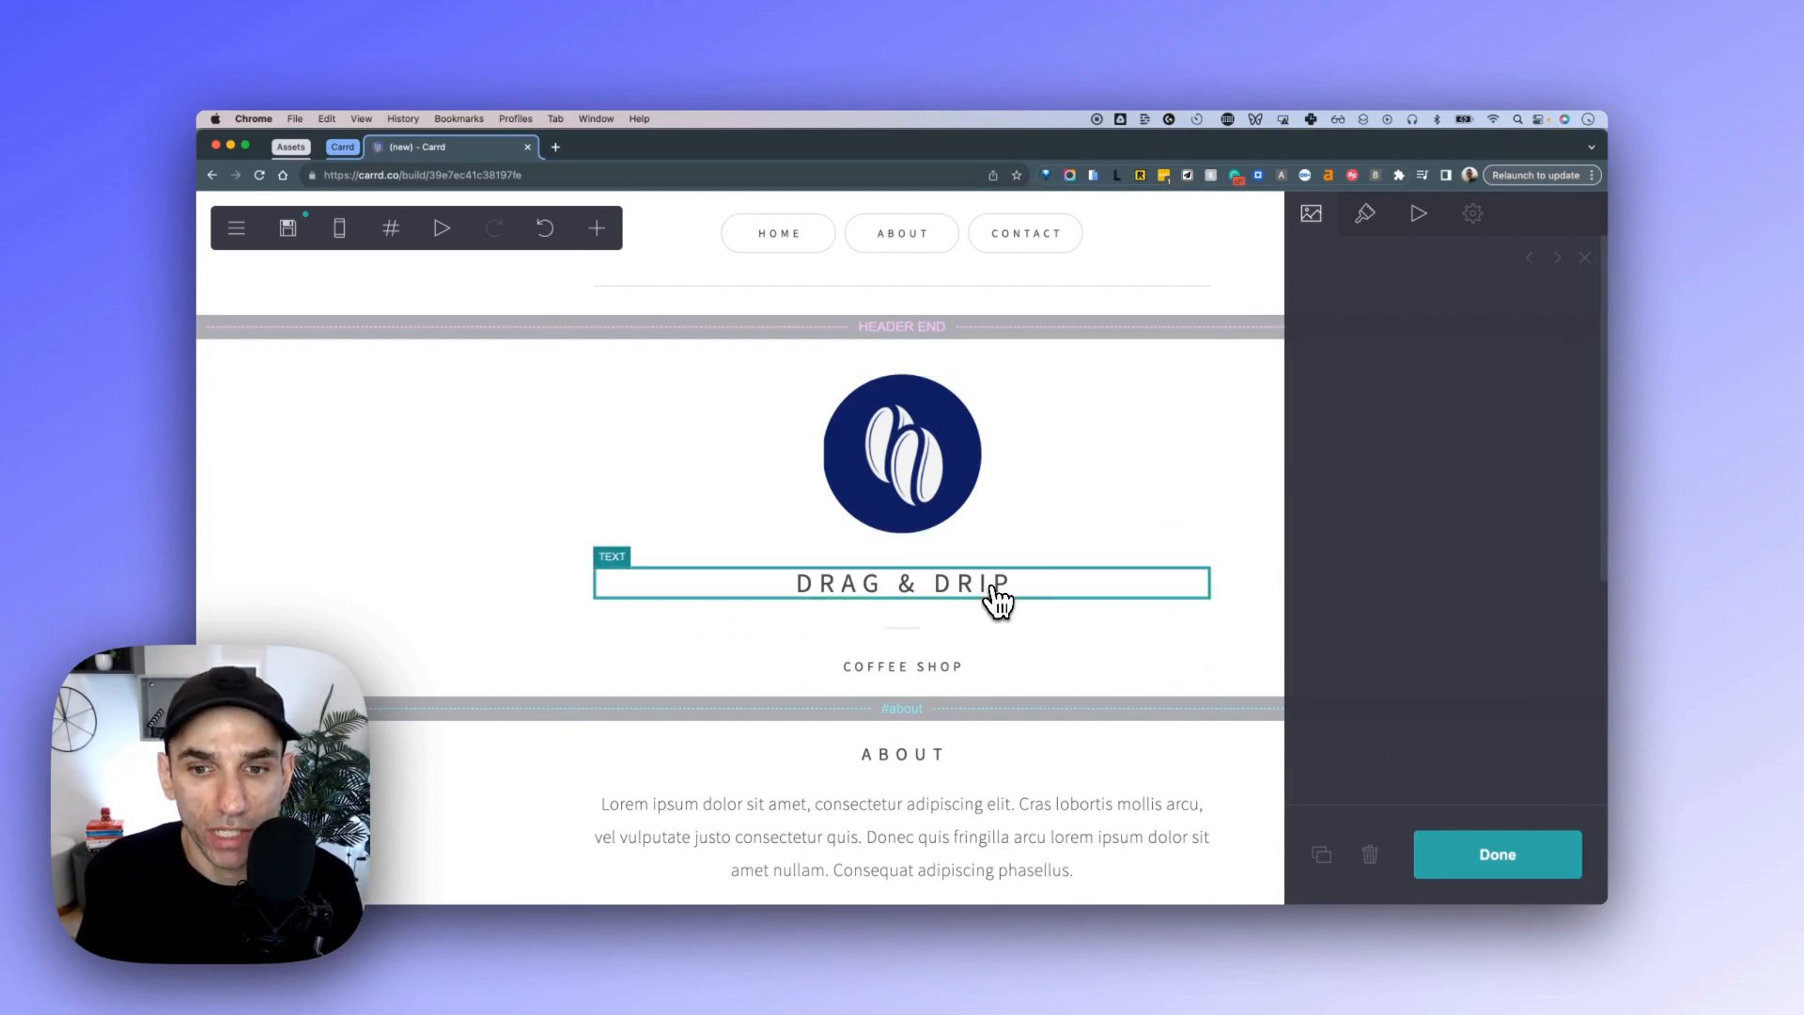
click(968, 667)
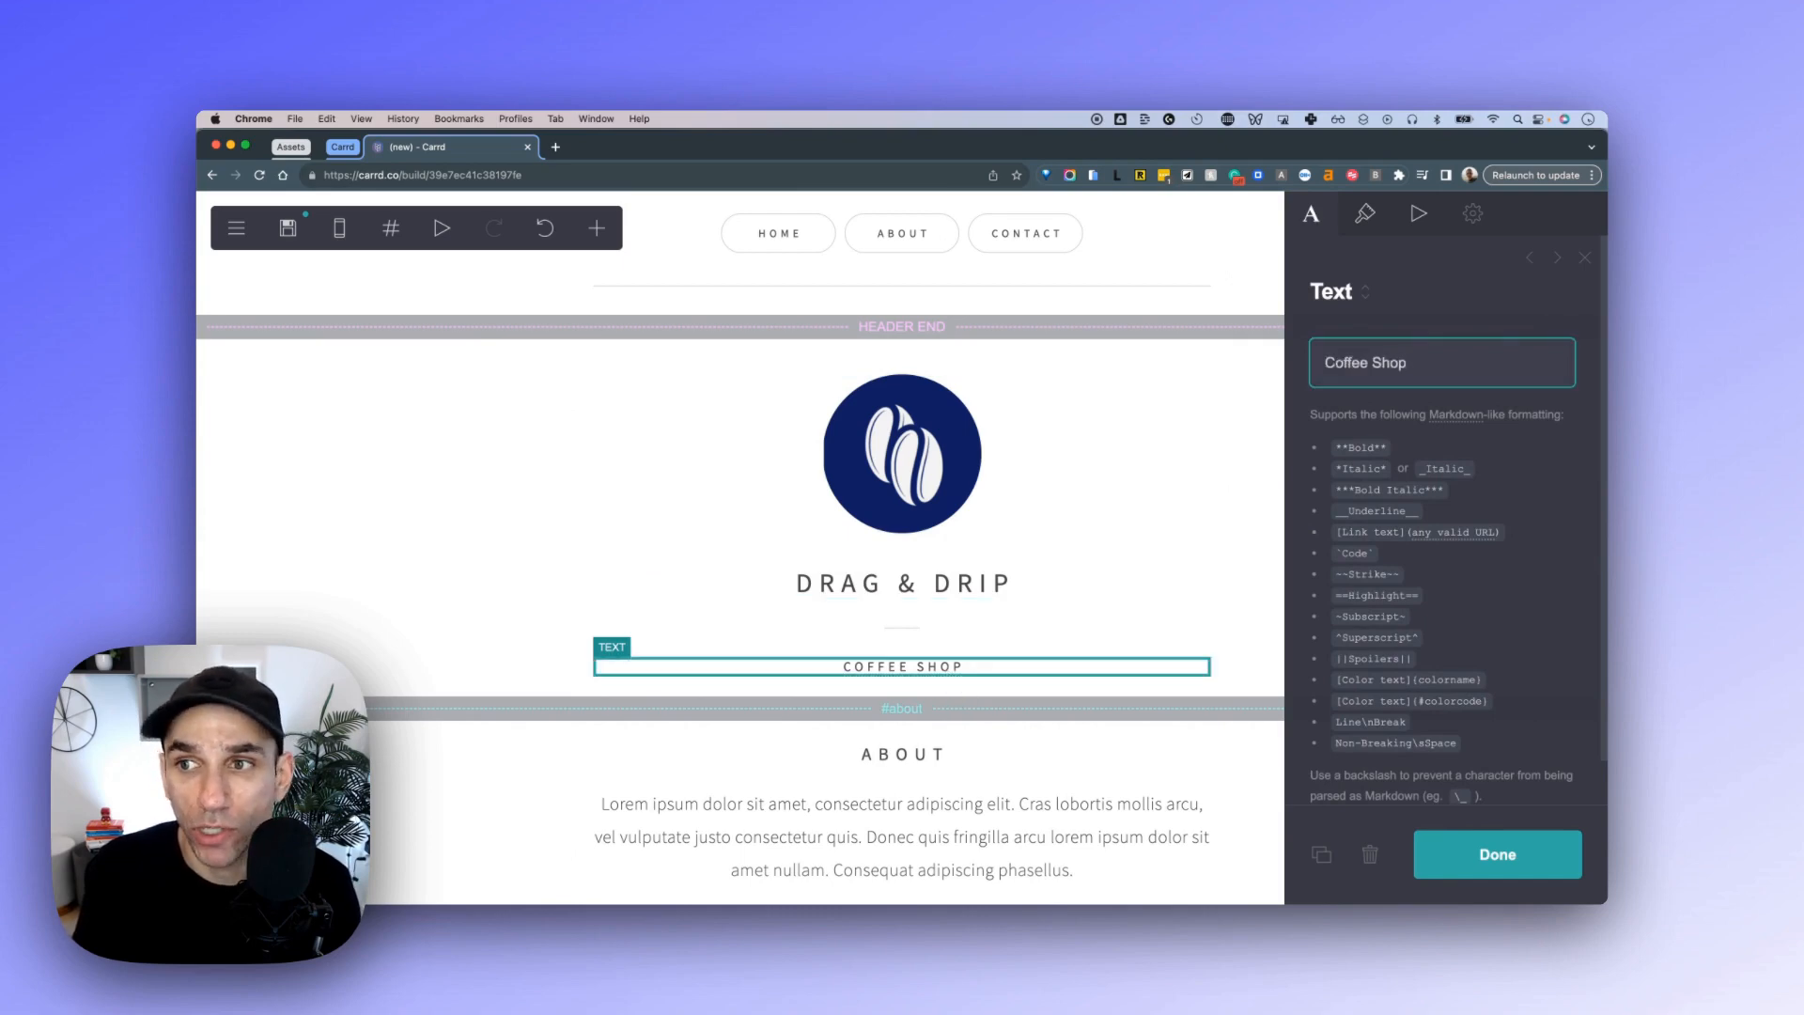
click(959, 678)
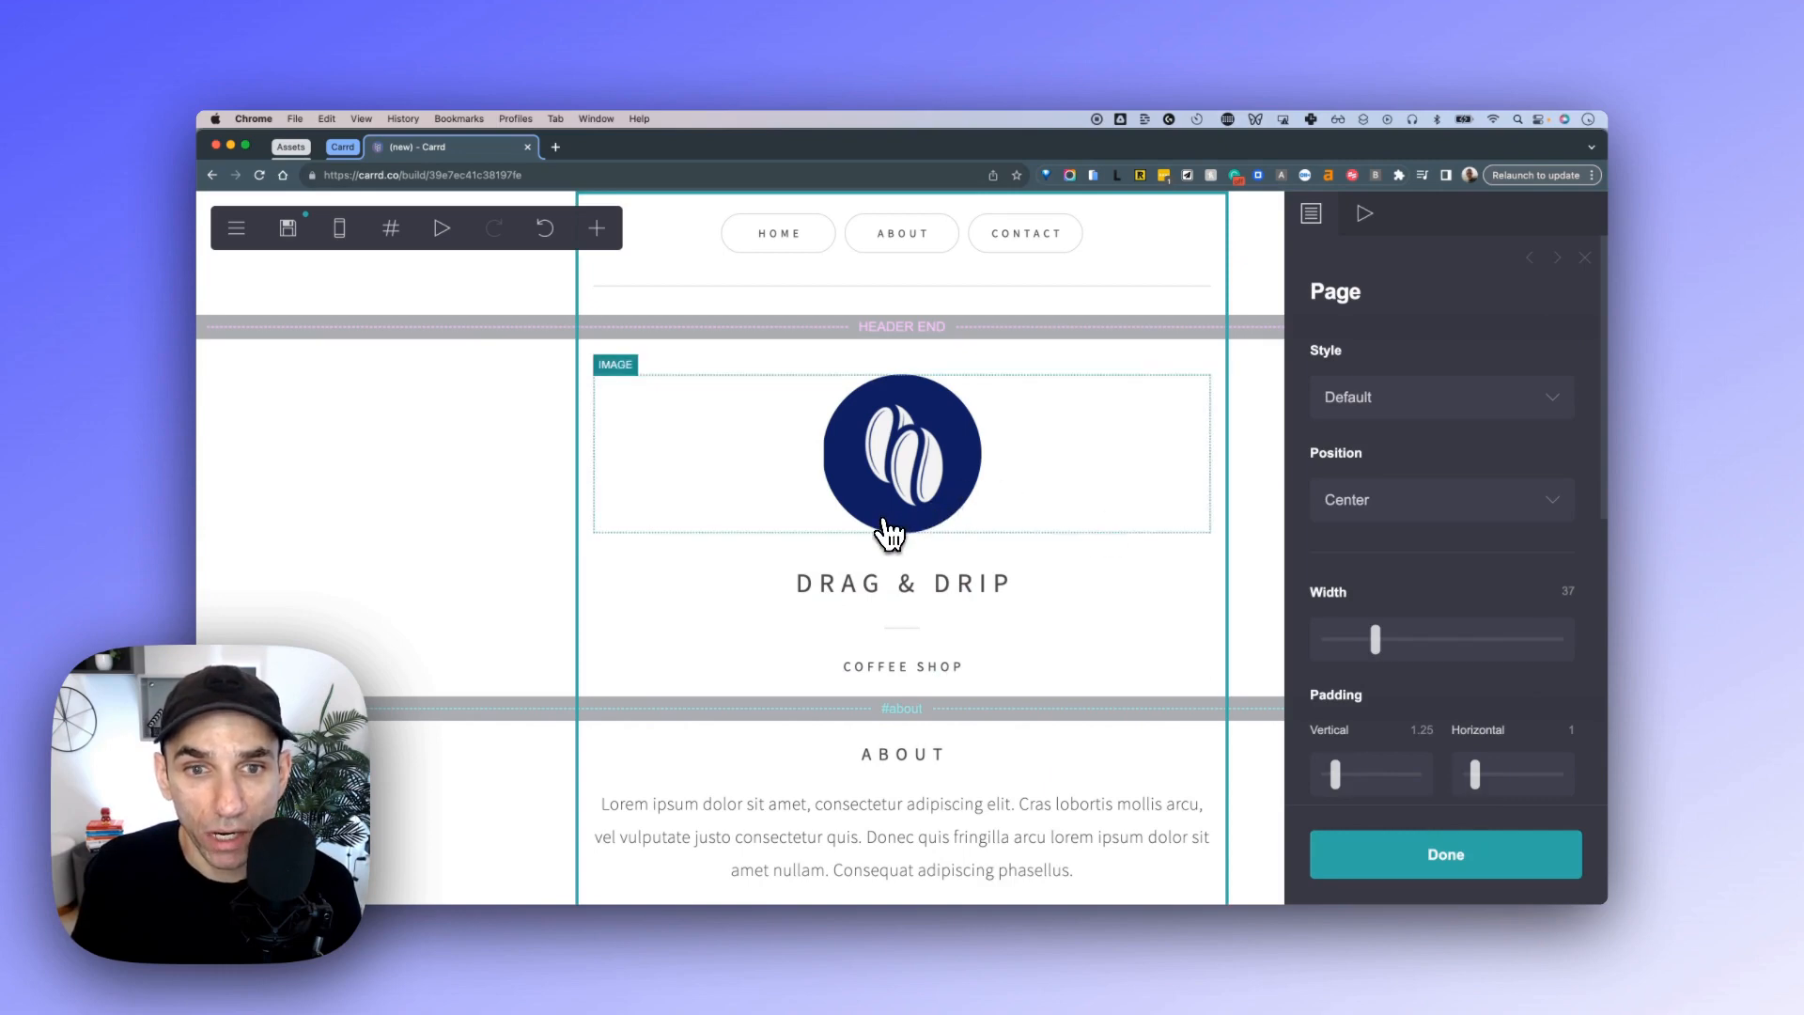
Open the placeholder body text of the About section for editing.
scroll(1006, 601, down, 1)
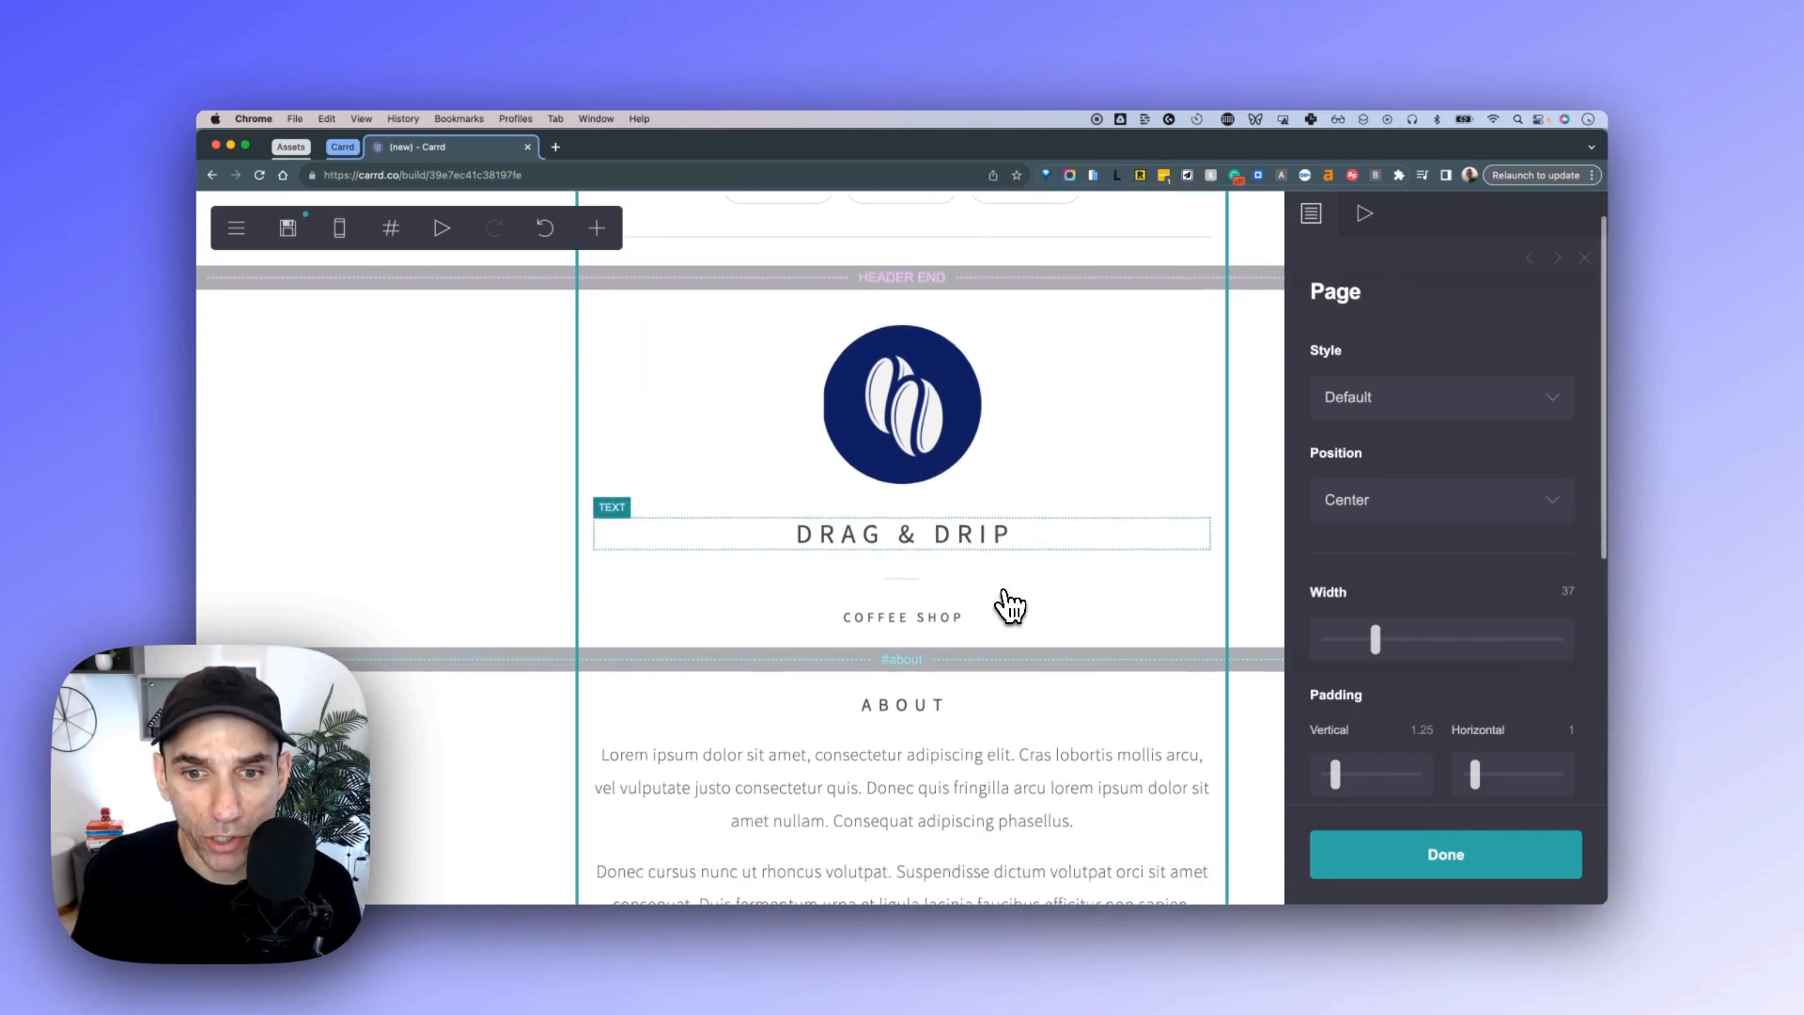
scroll(1009, 606, down, 5)
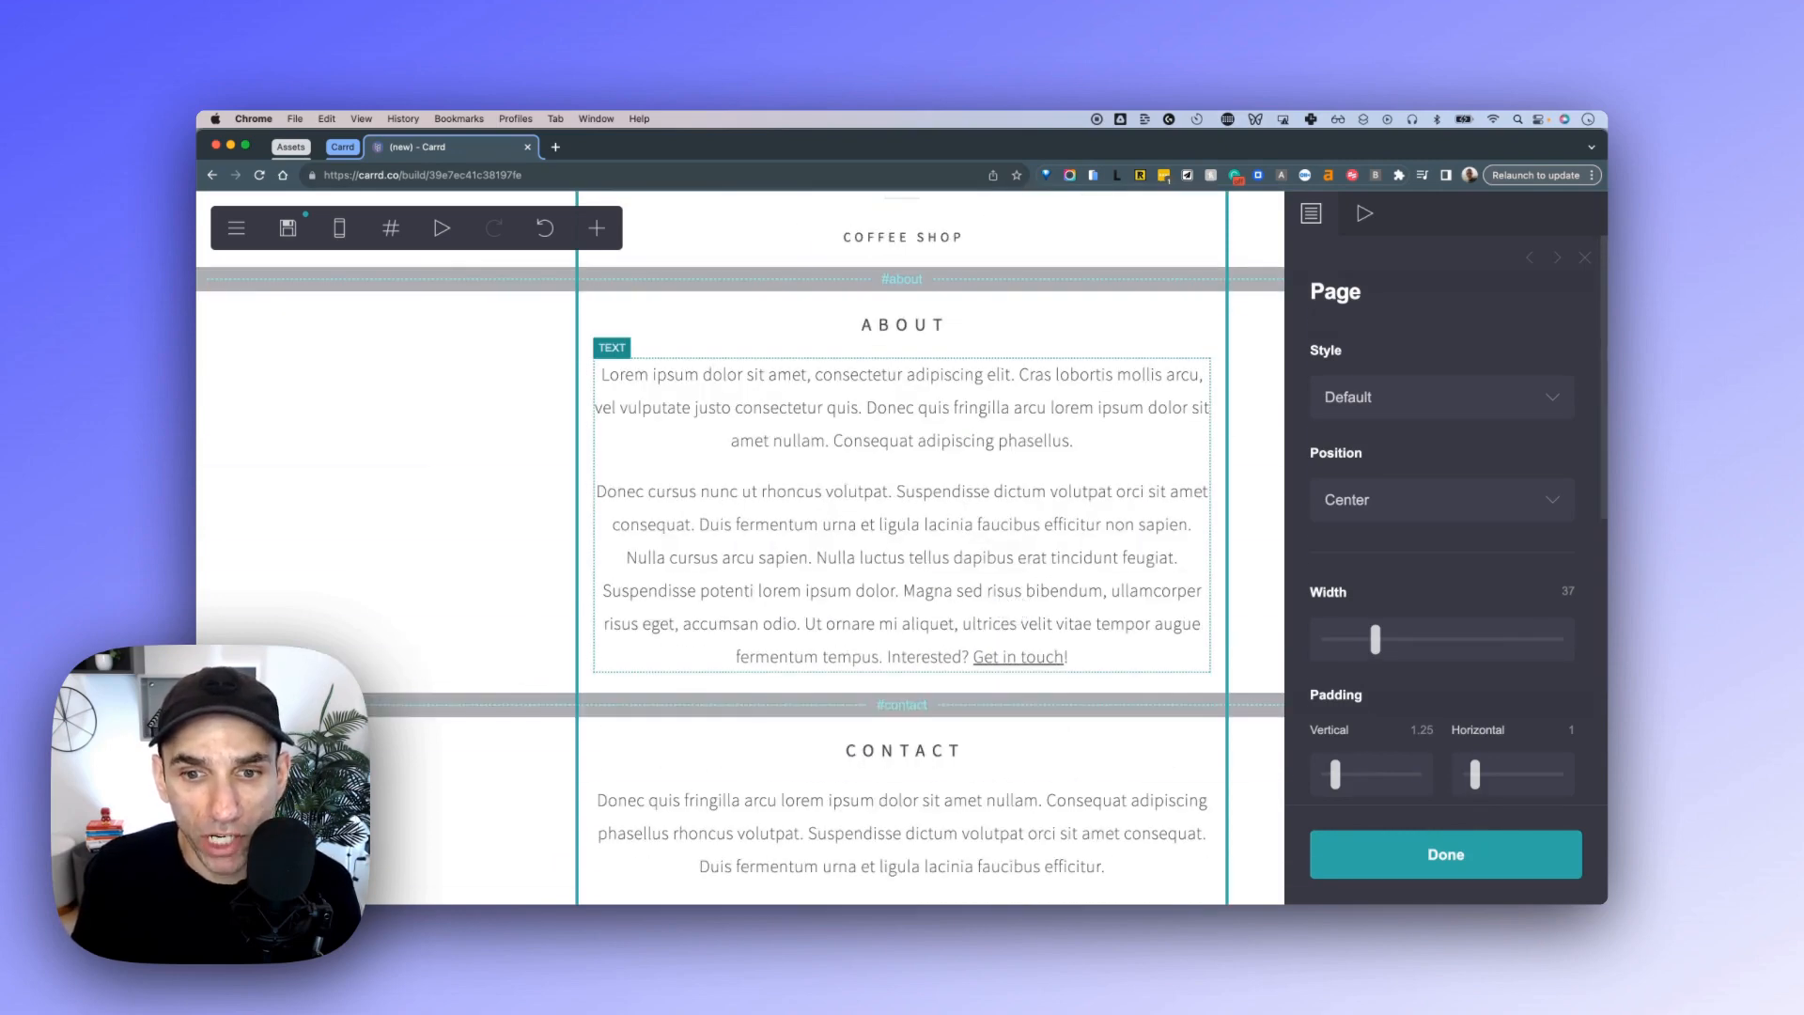
click(999, 557)
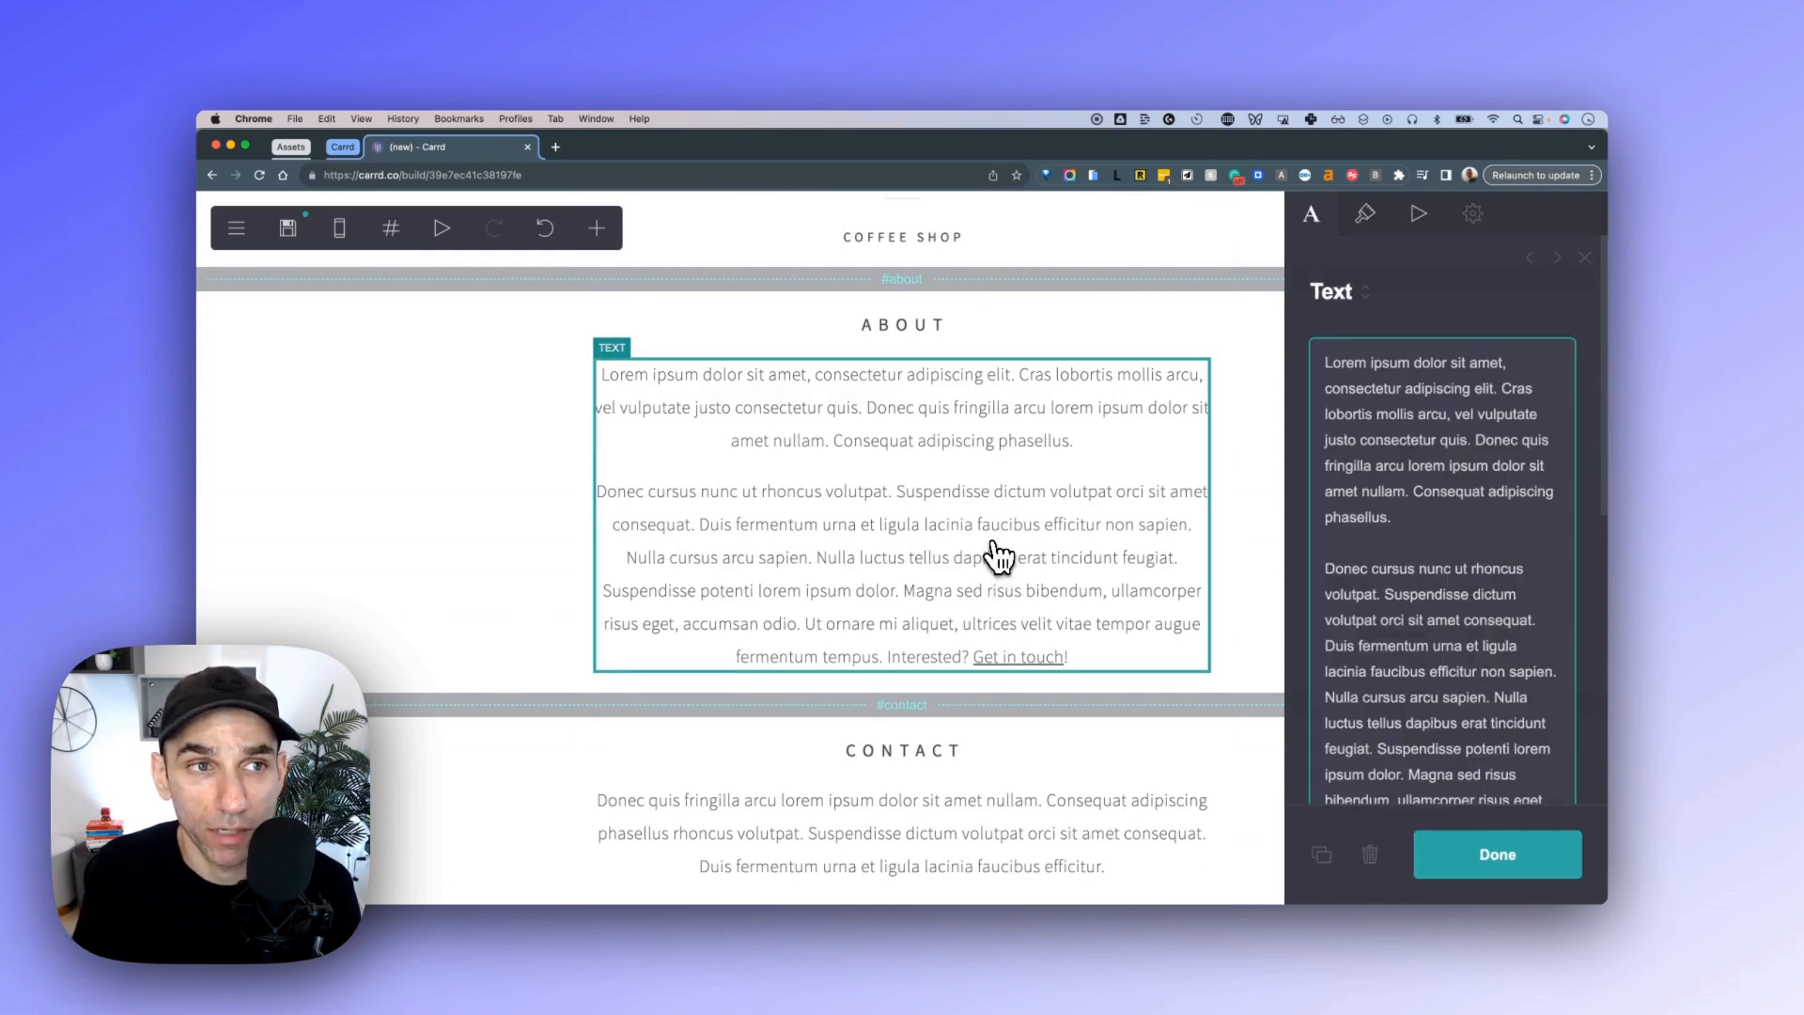
Switch to ChatGPT and copy the paragraph under the About Drag & Drip Café heading.
click(291, 148)
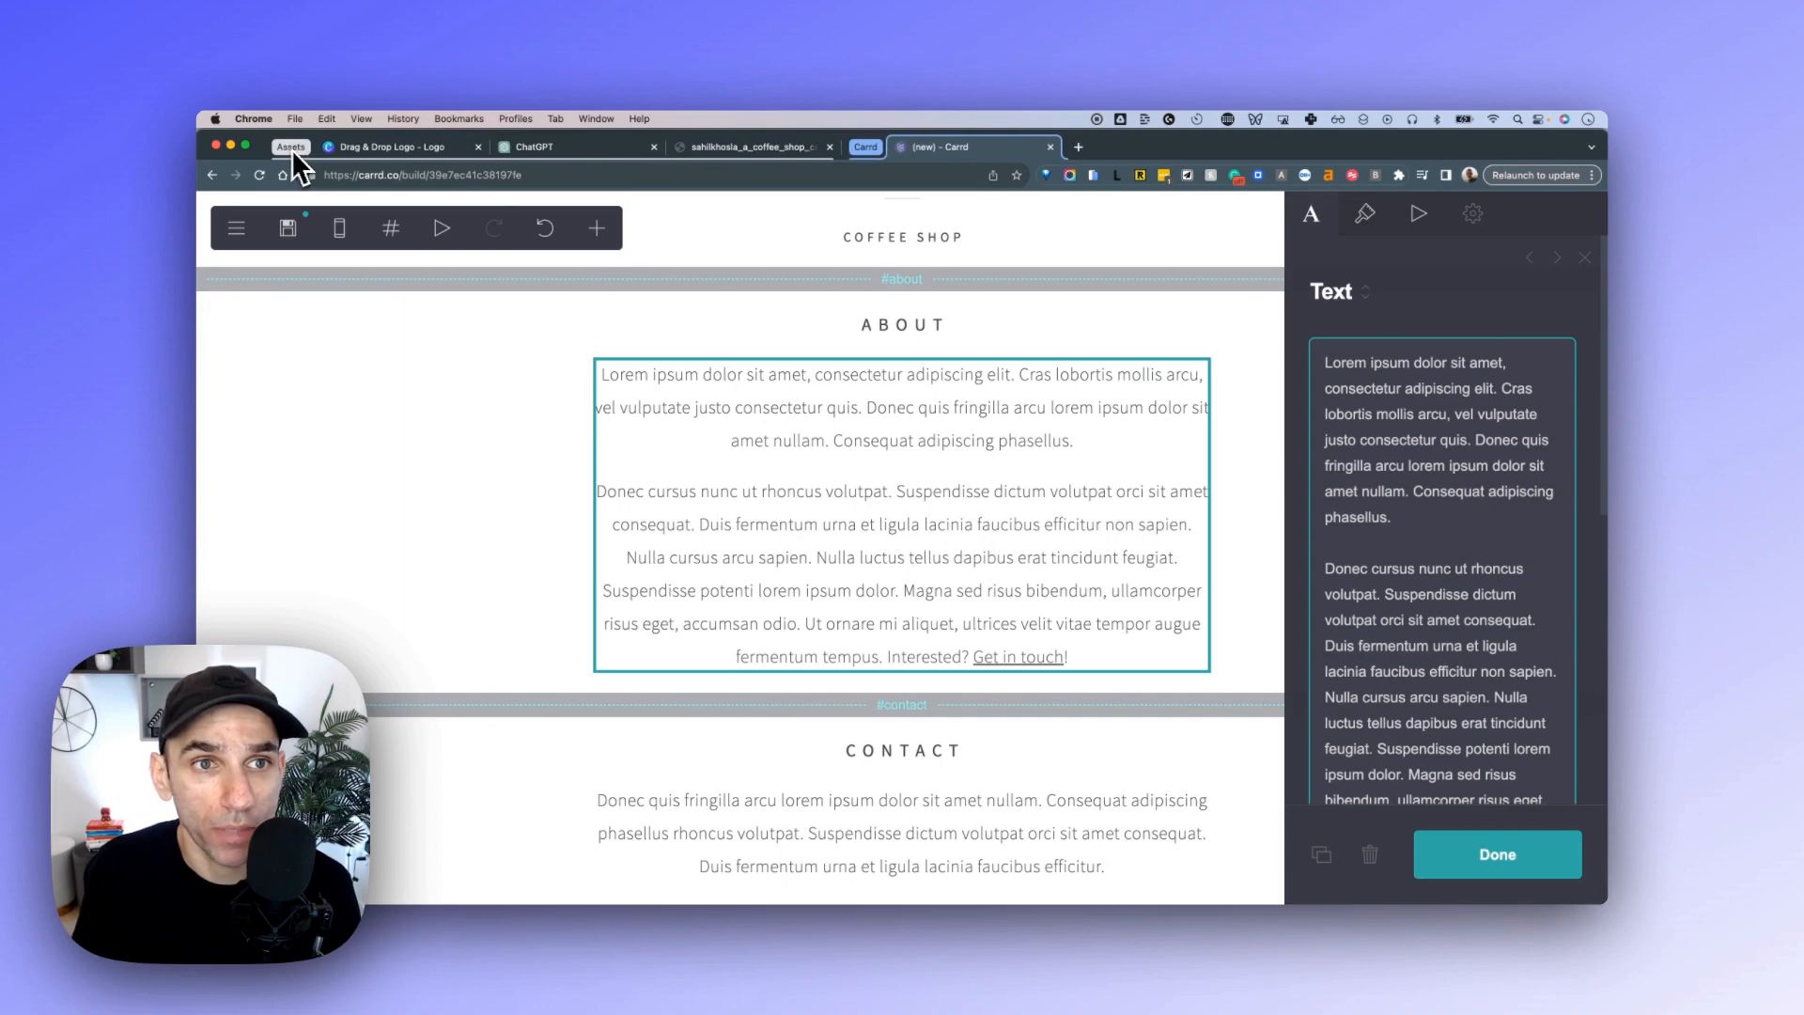
click(526, 150)
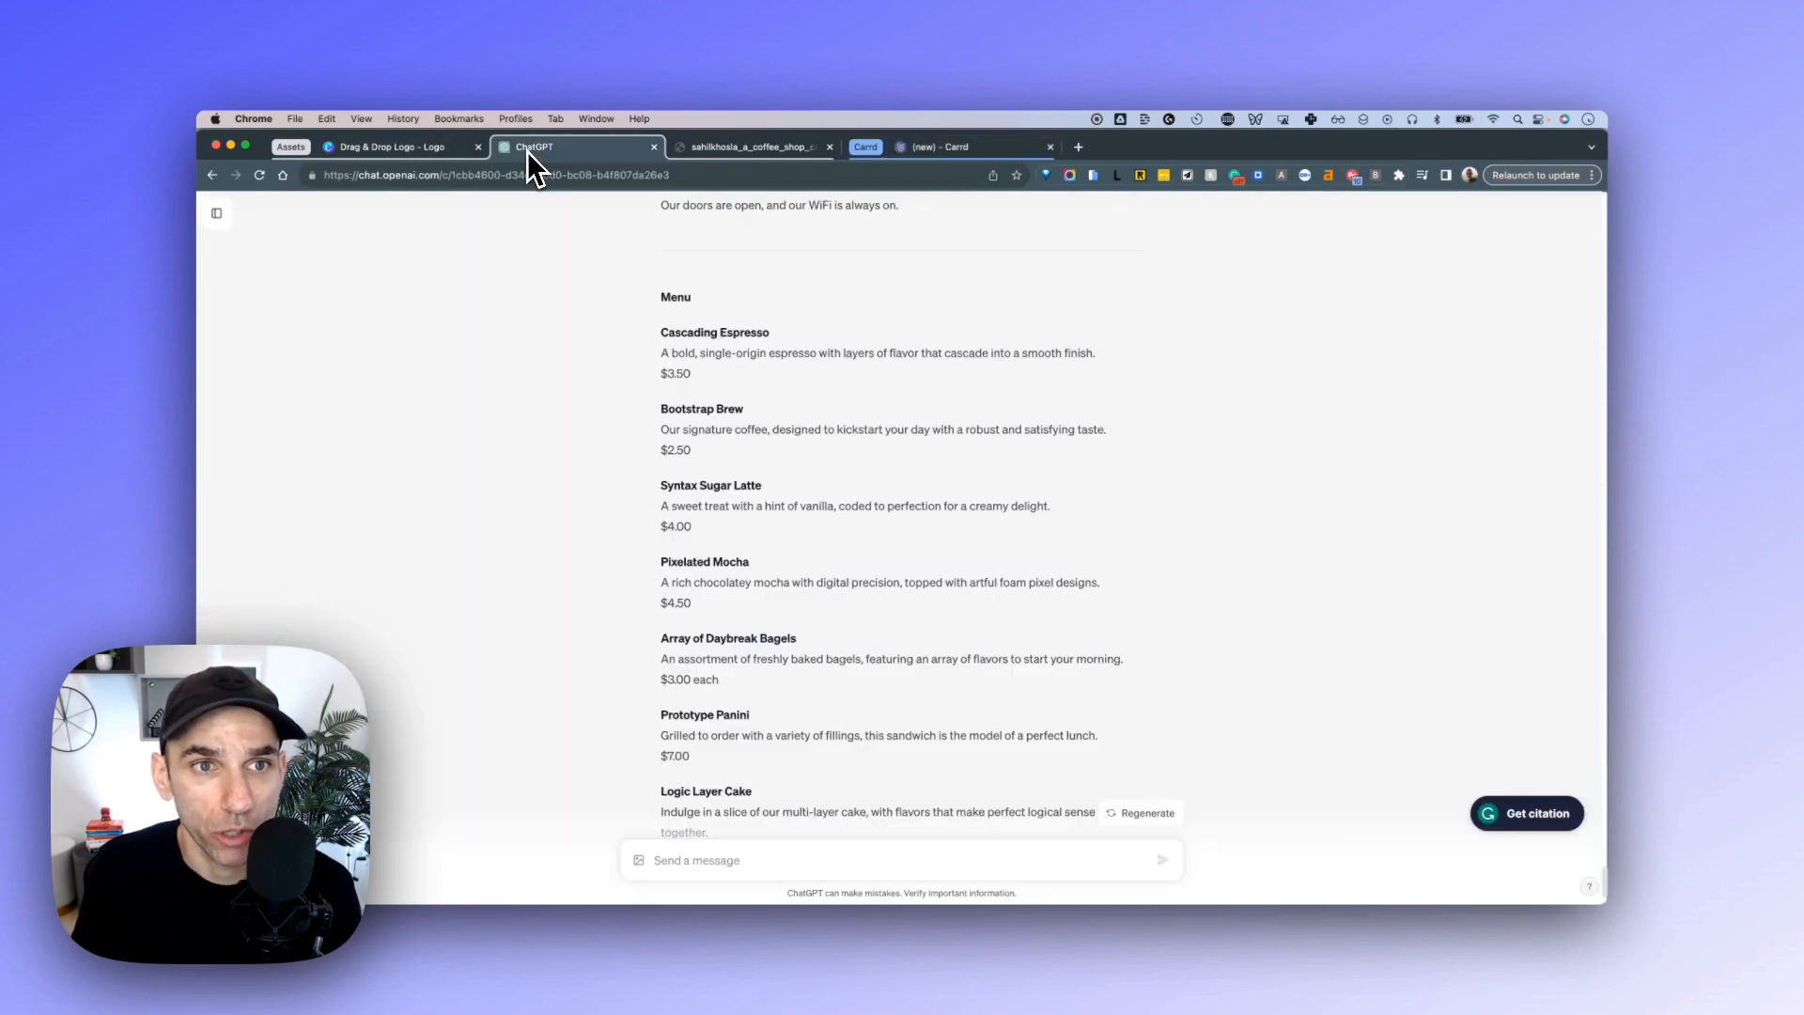
scroll(688, 302, up, 3)
scroll(693, 313, up, 5)
scroll(751, 320, down, 3)
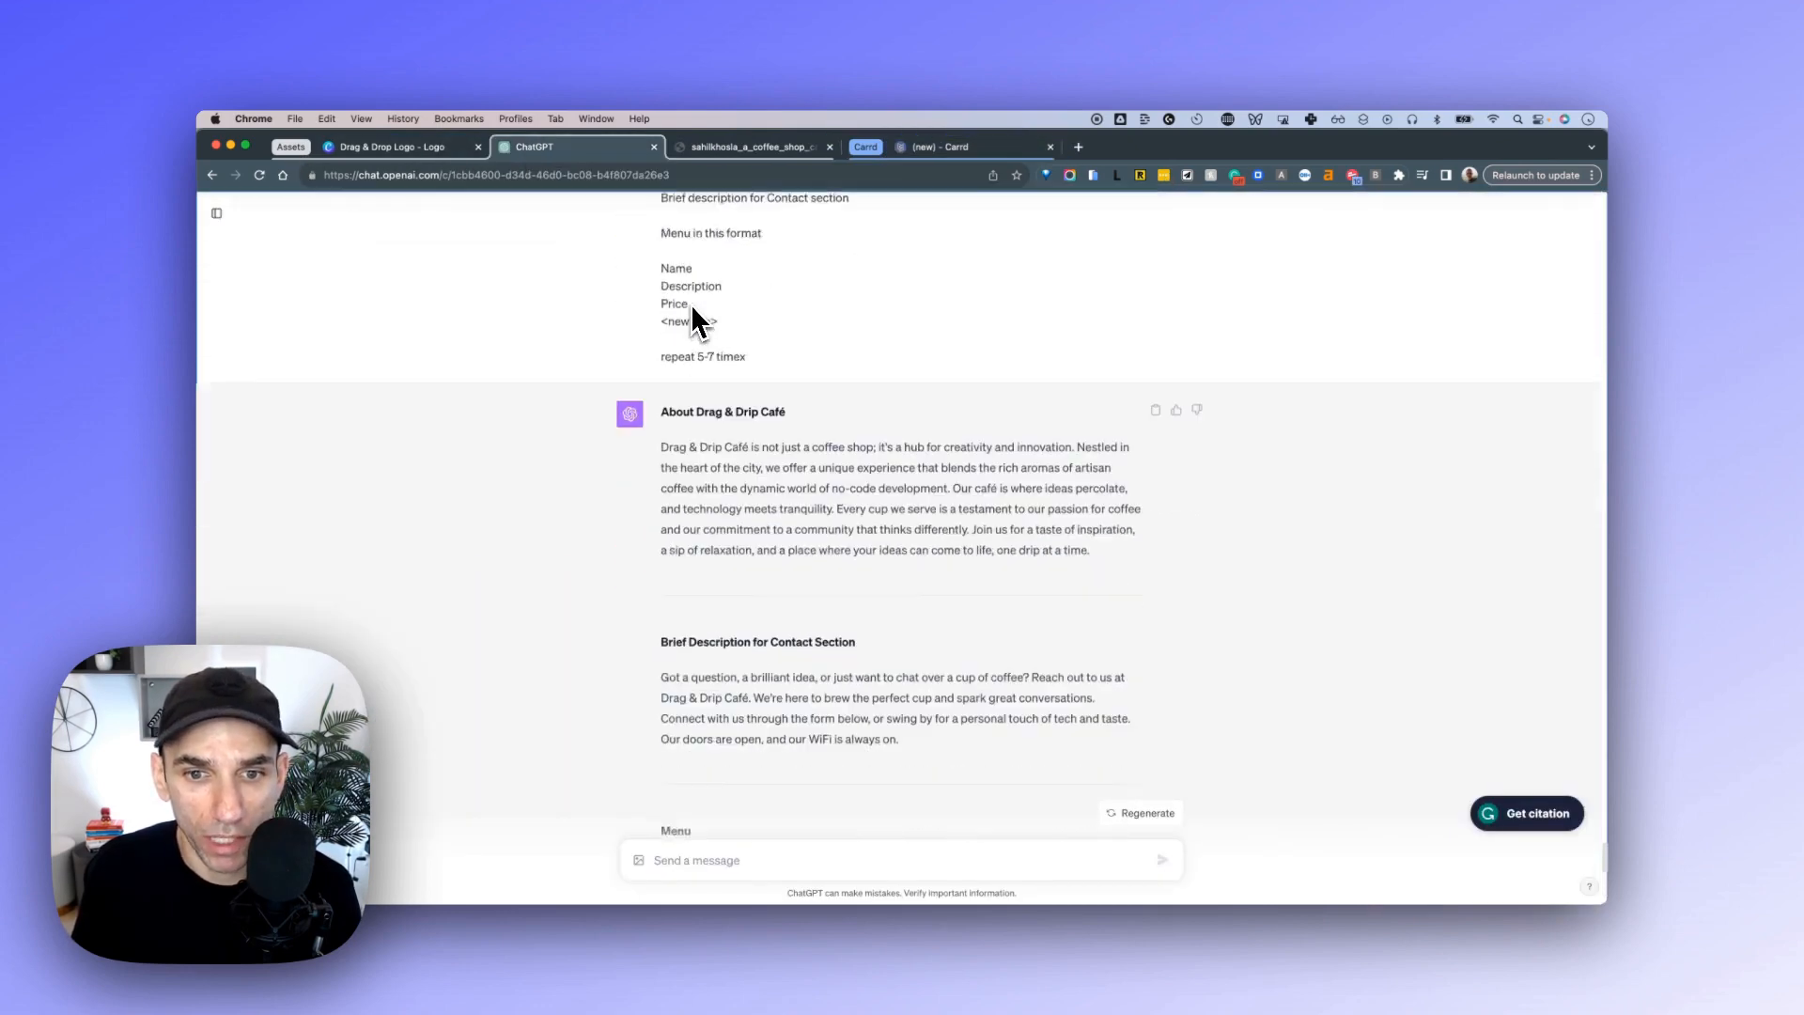
drag(660, 403, 1090, 507)
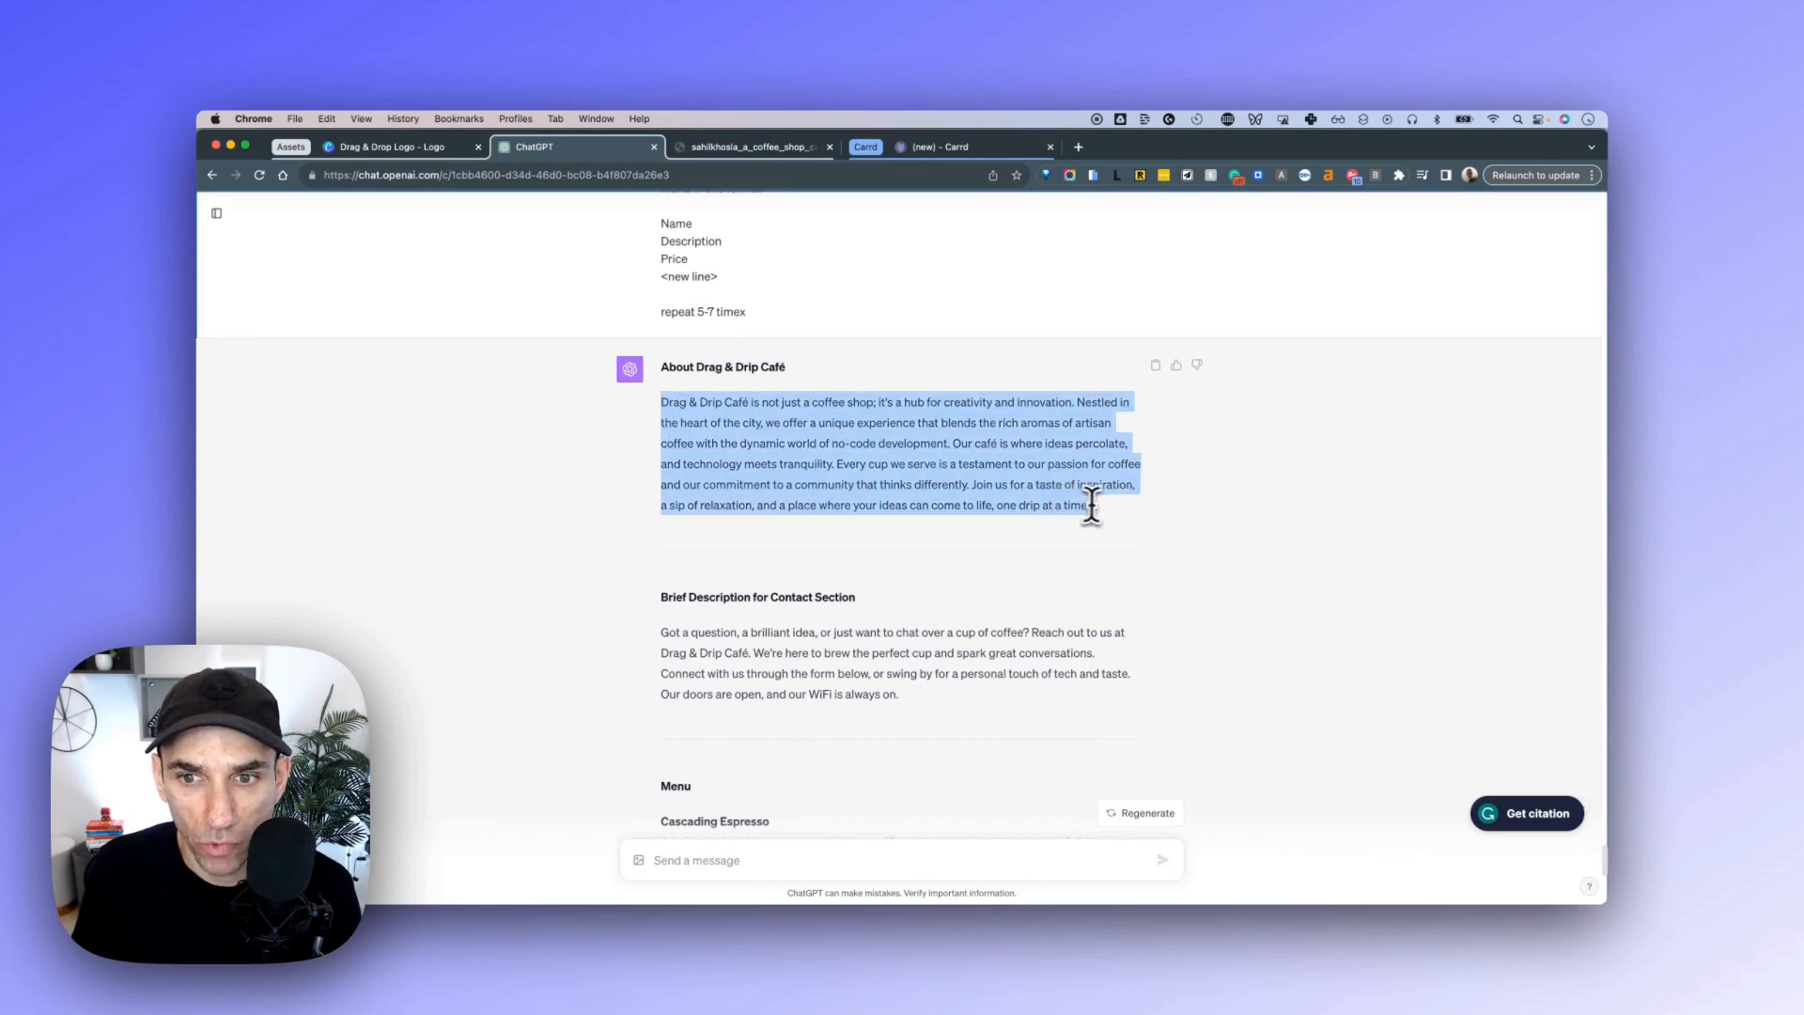
key(super+c)
Back in Carrd, replace all of the About section's placeholder text with the copied Drag & Drip Café paragraph.
click(940, 149)
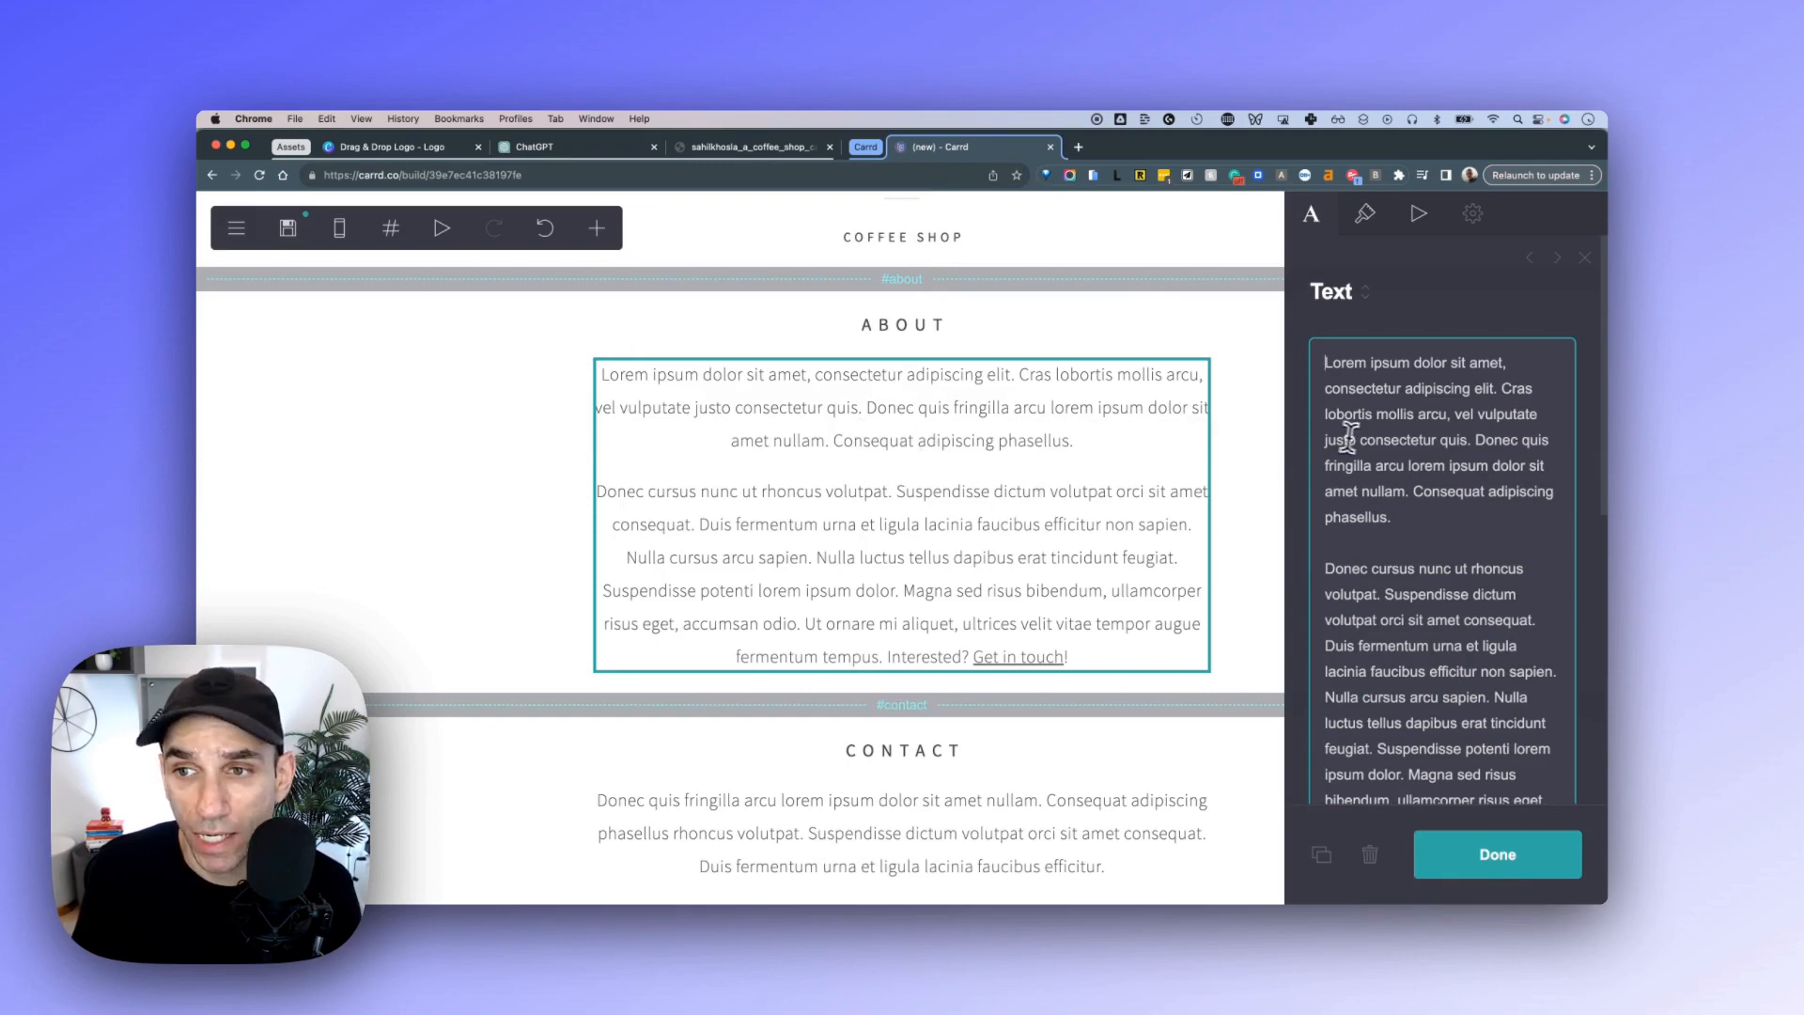
key(super+a)
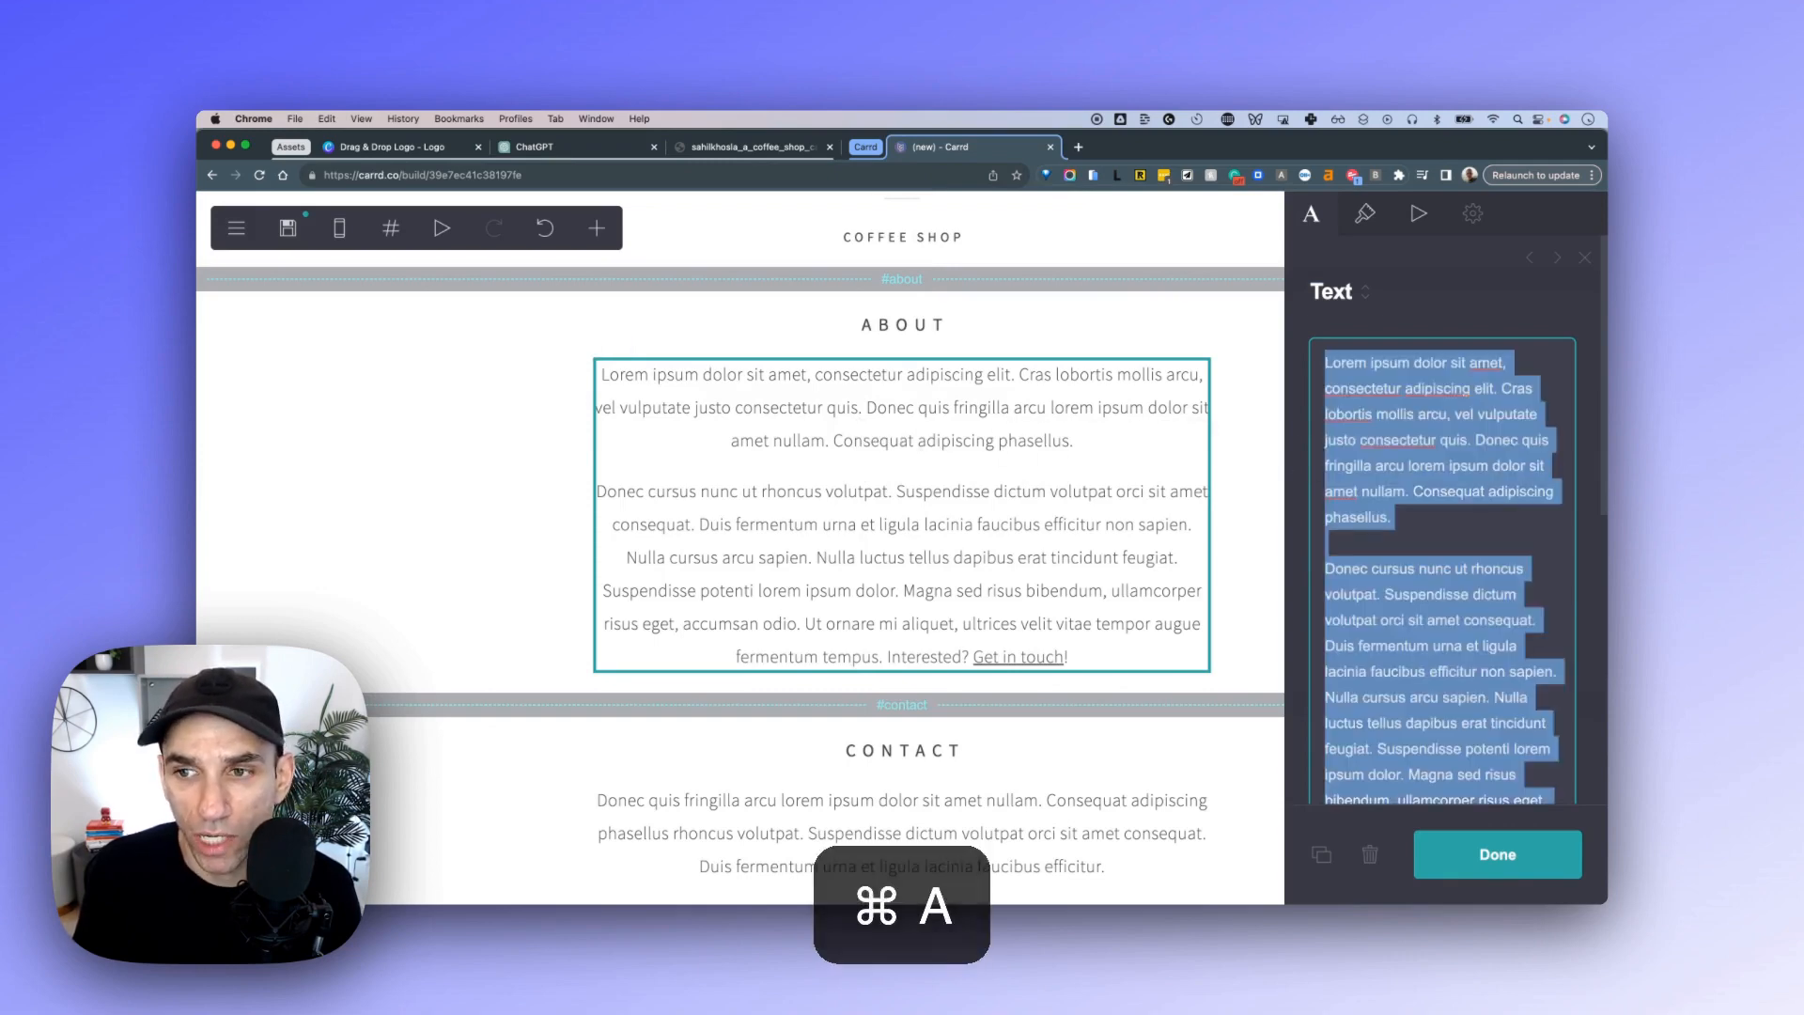
key(BackSpace)
key(super+v)
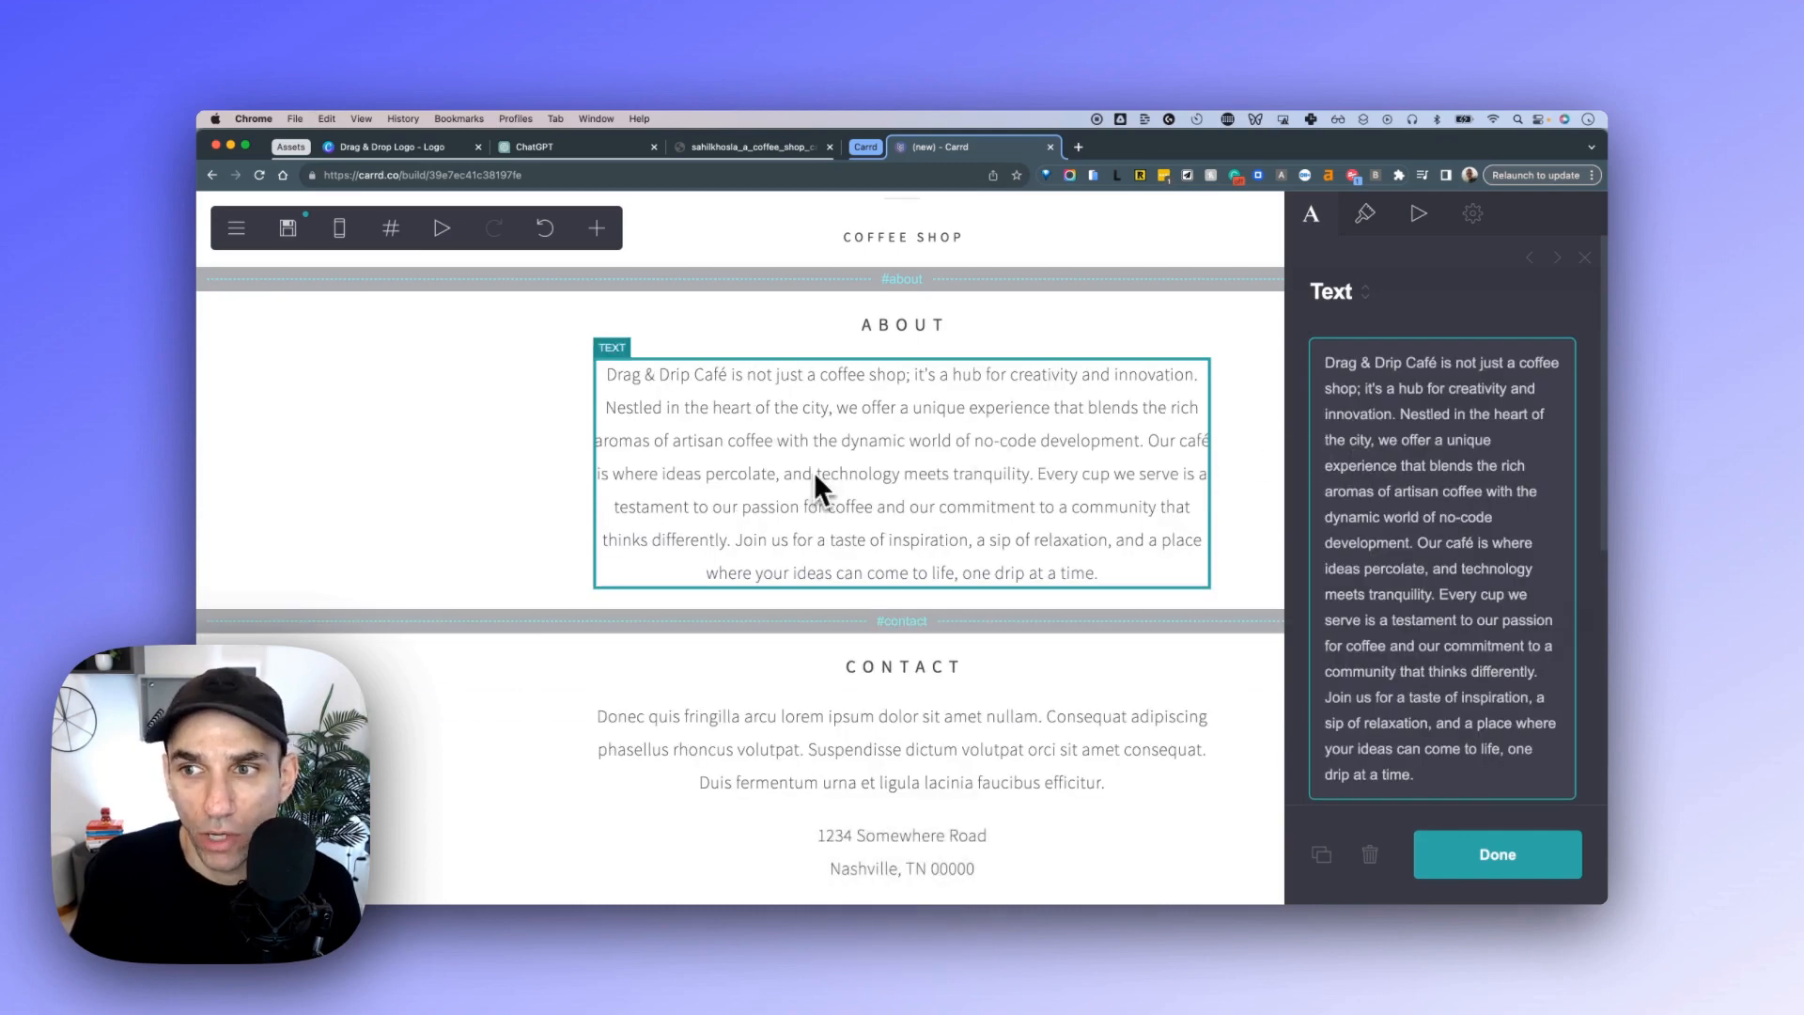
Open the Contact section's placeholder paragraph for editing and copy the Brief Description for Contact Section text from ChatGPT.
scroll(1015, 434, down, 1)
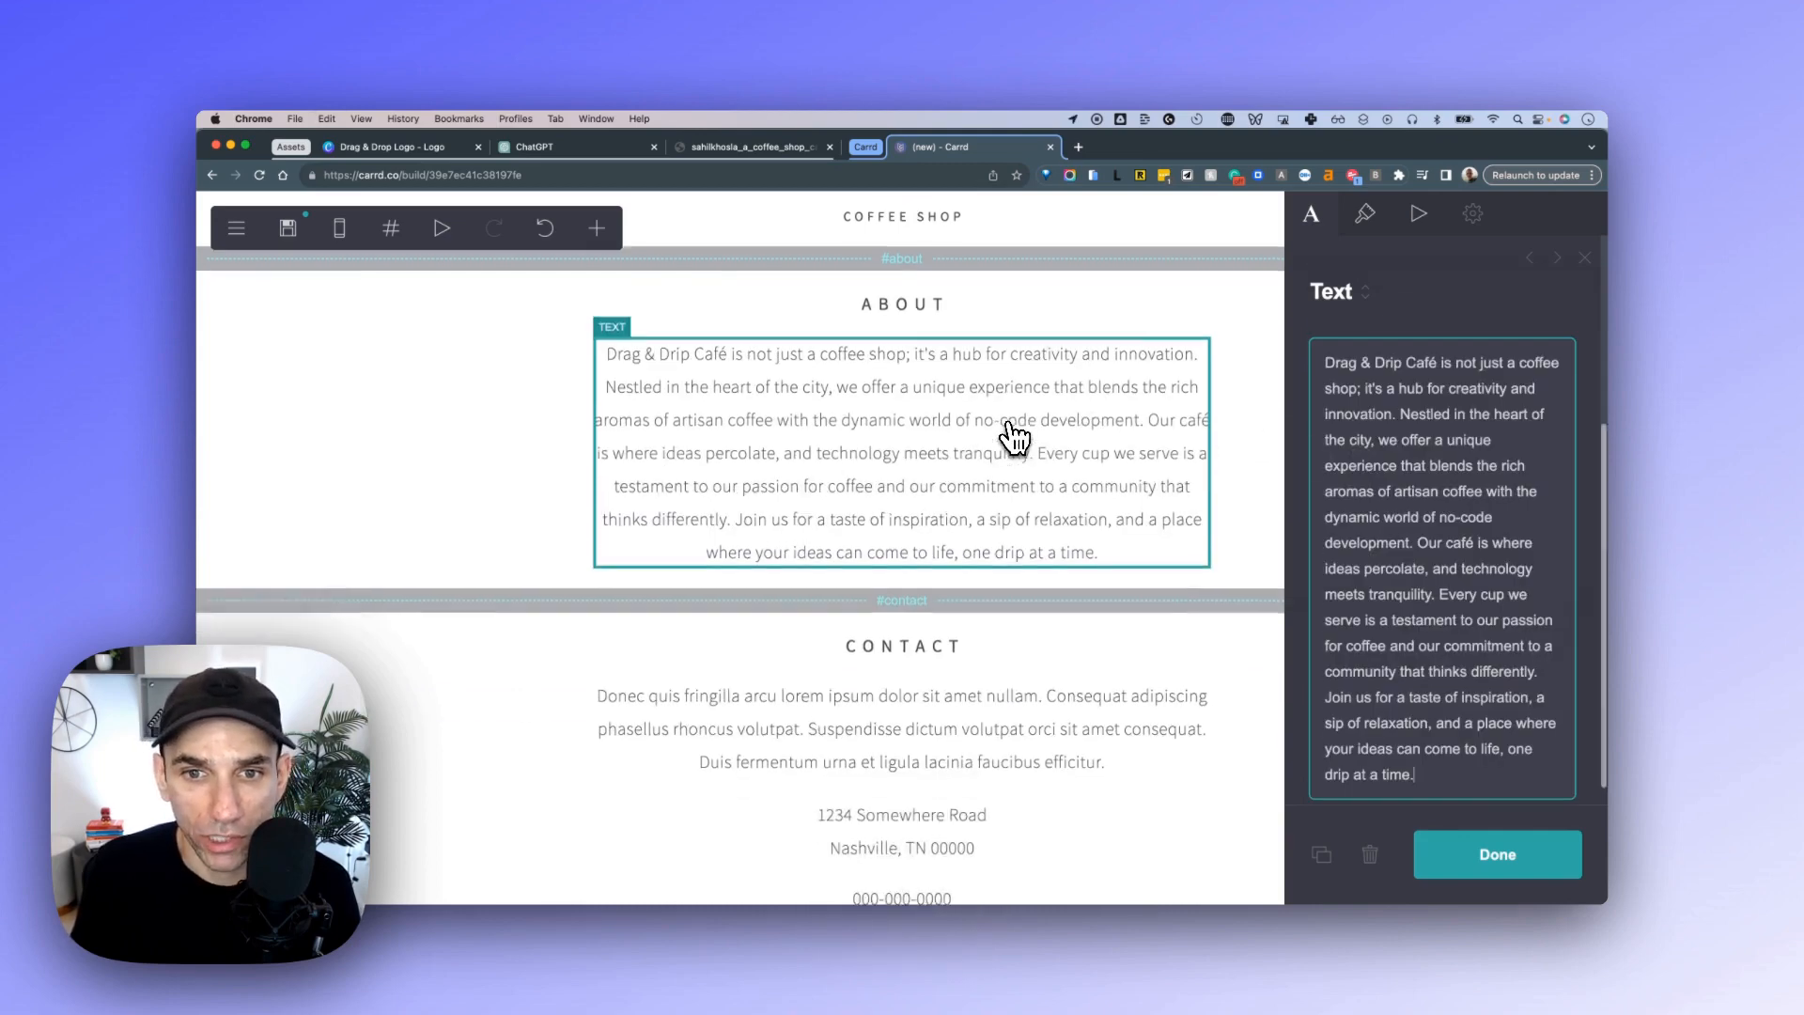
scroll(1015, 434, down, 5)
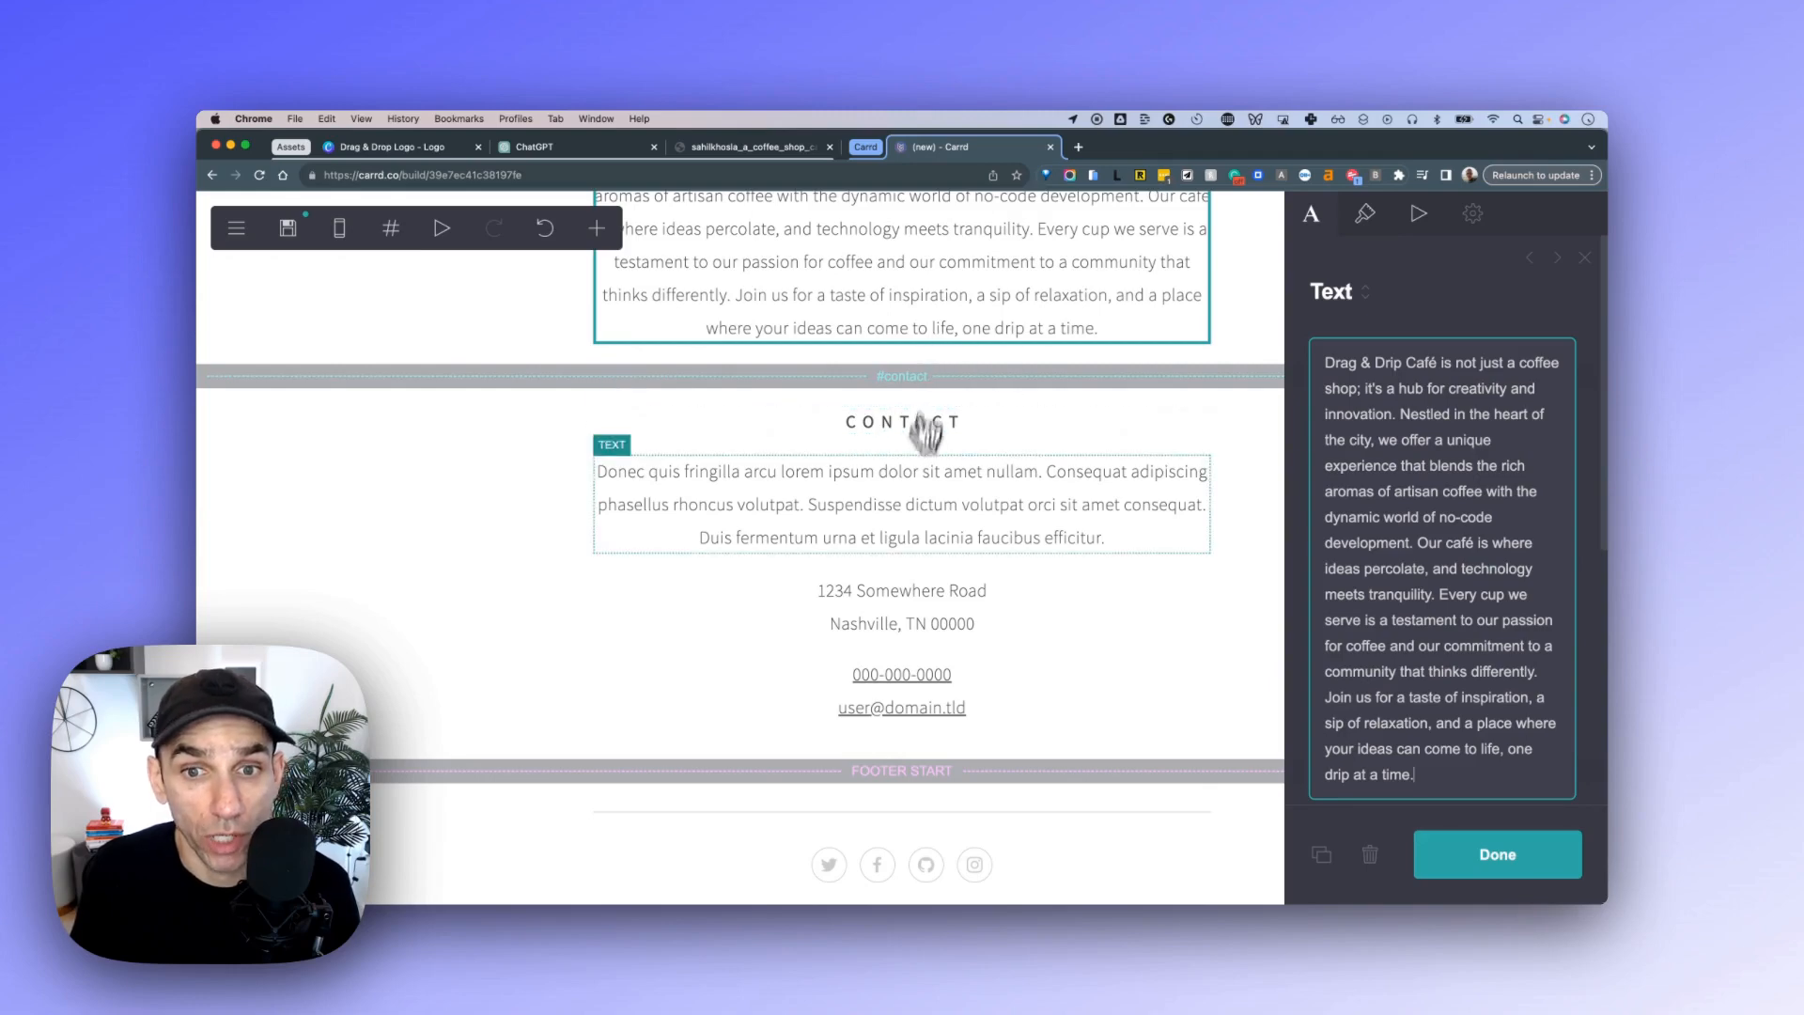
click(920, 505)
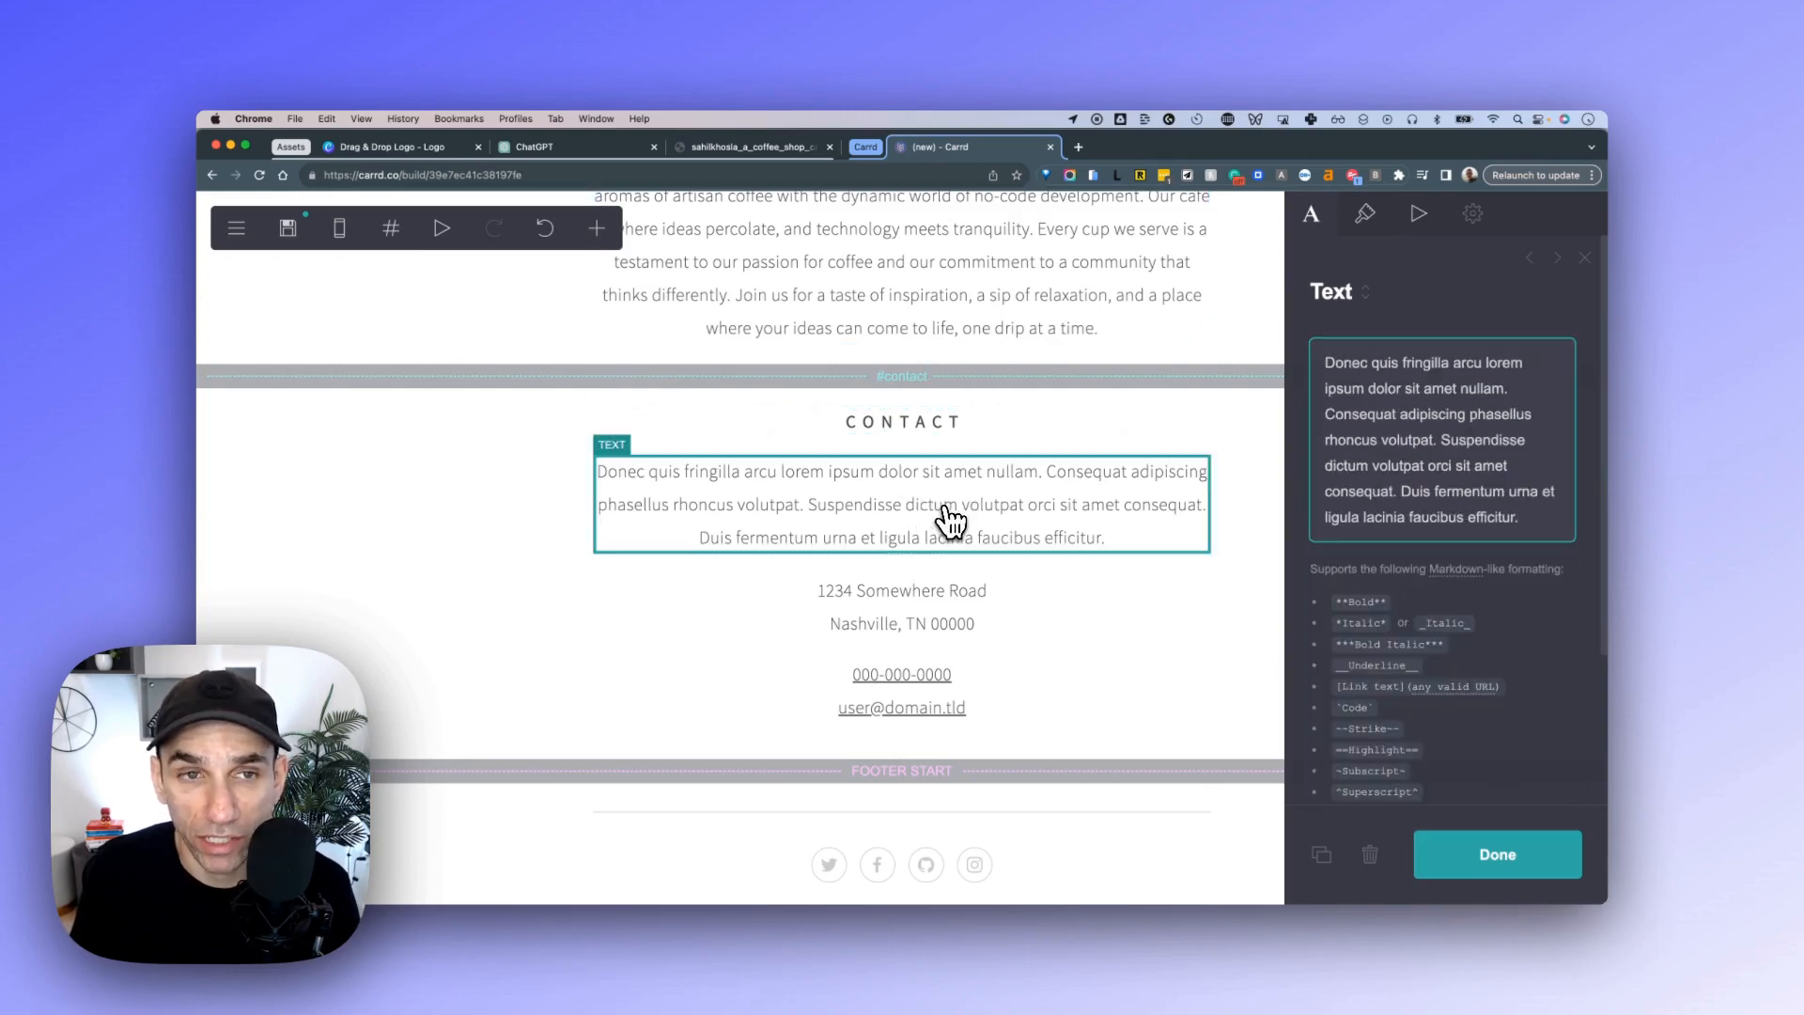
click(578, 148)
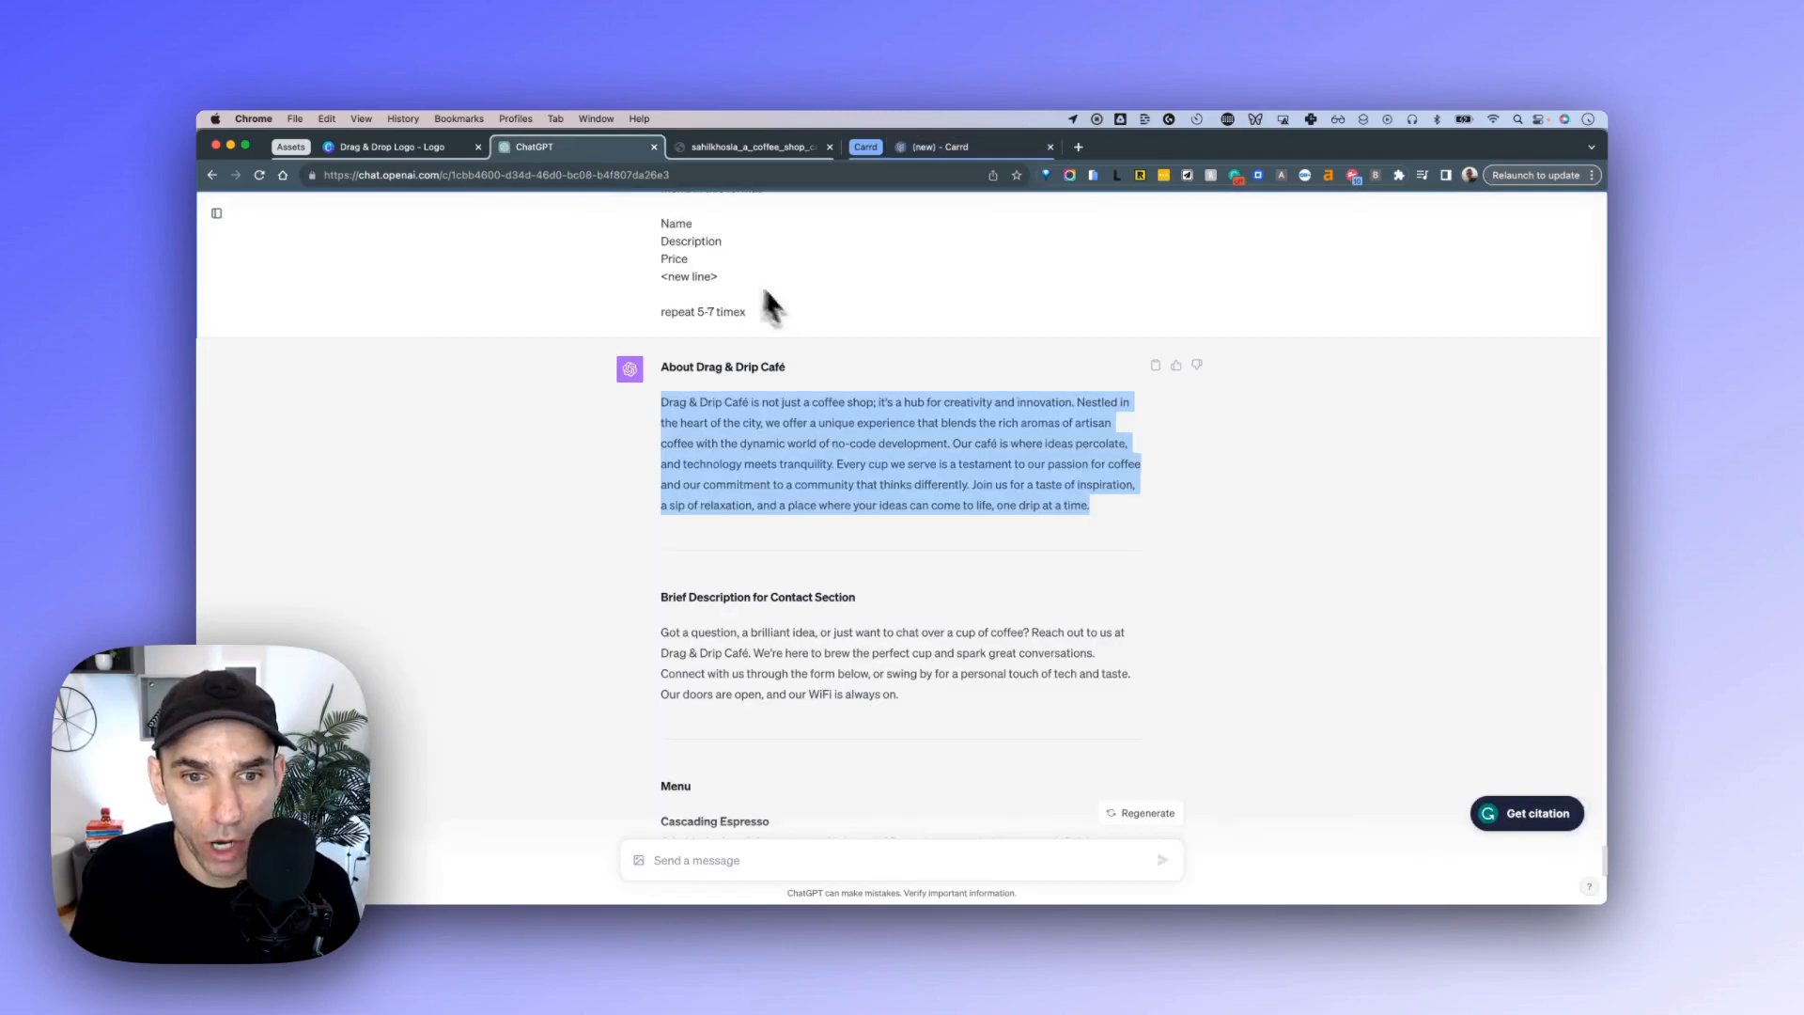
scroll(831, 397, down, 3)
click(778, 449)
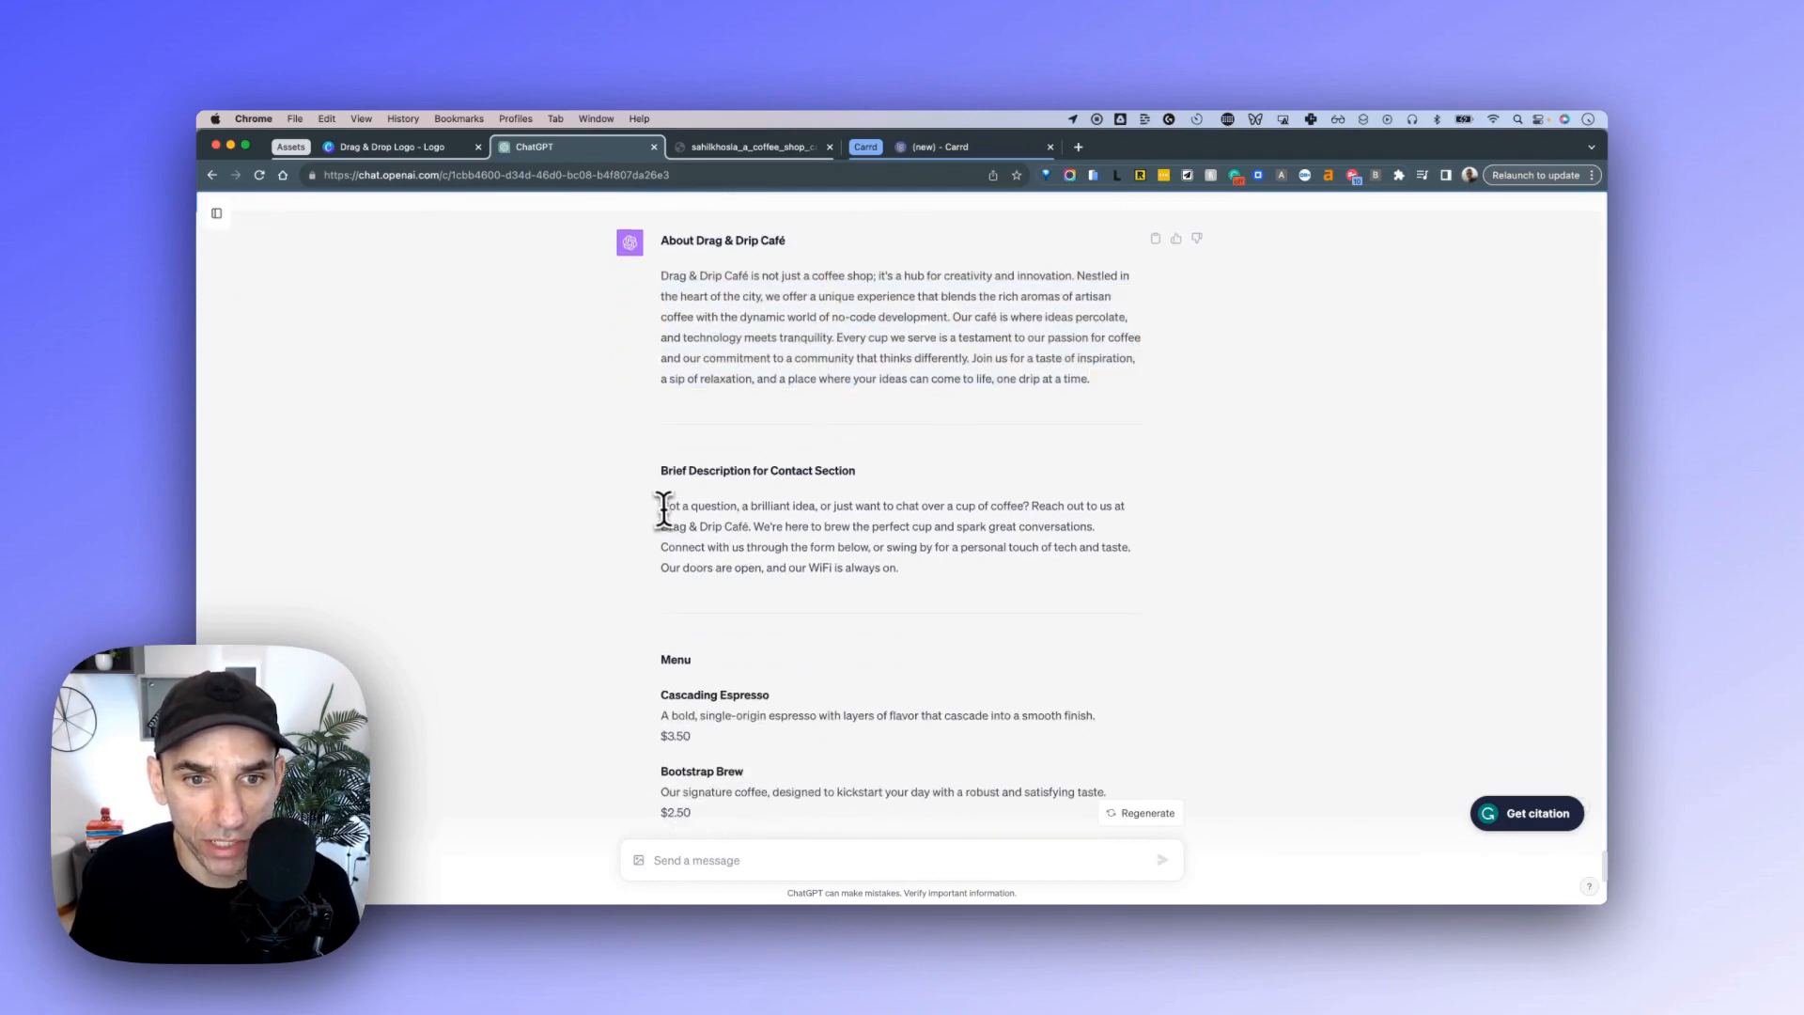
drag(663, 508, 911, 572)
key(super+c)
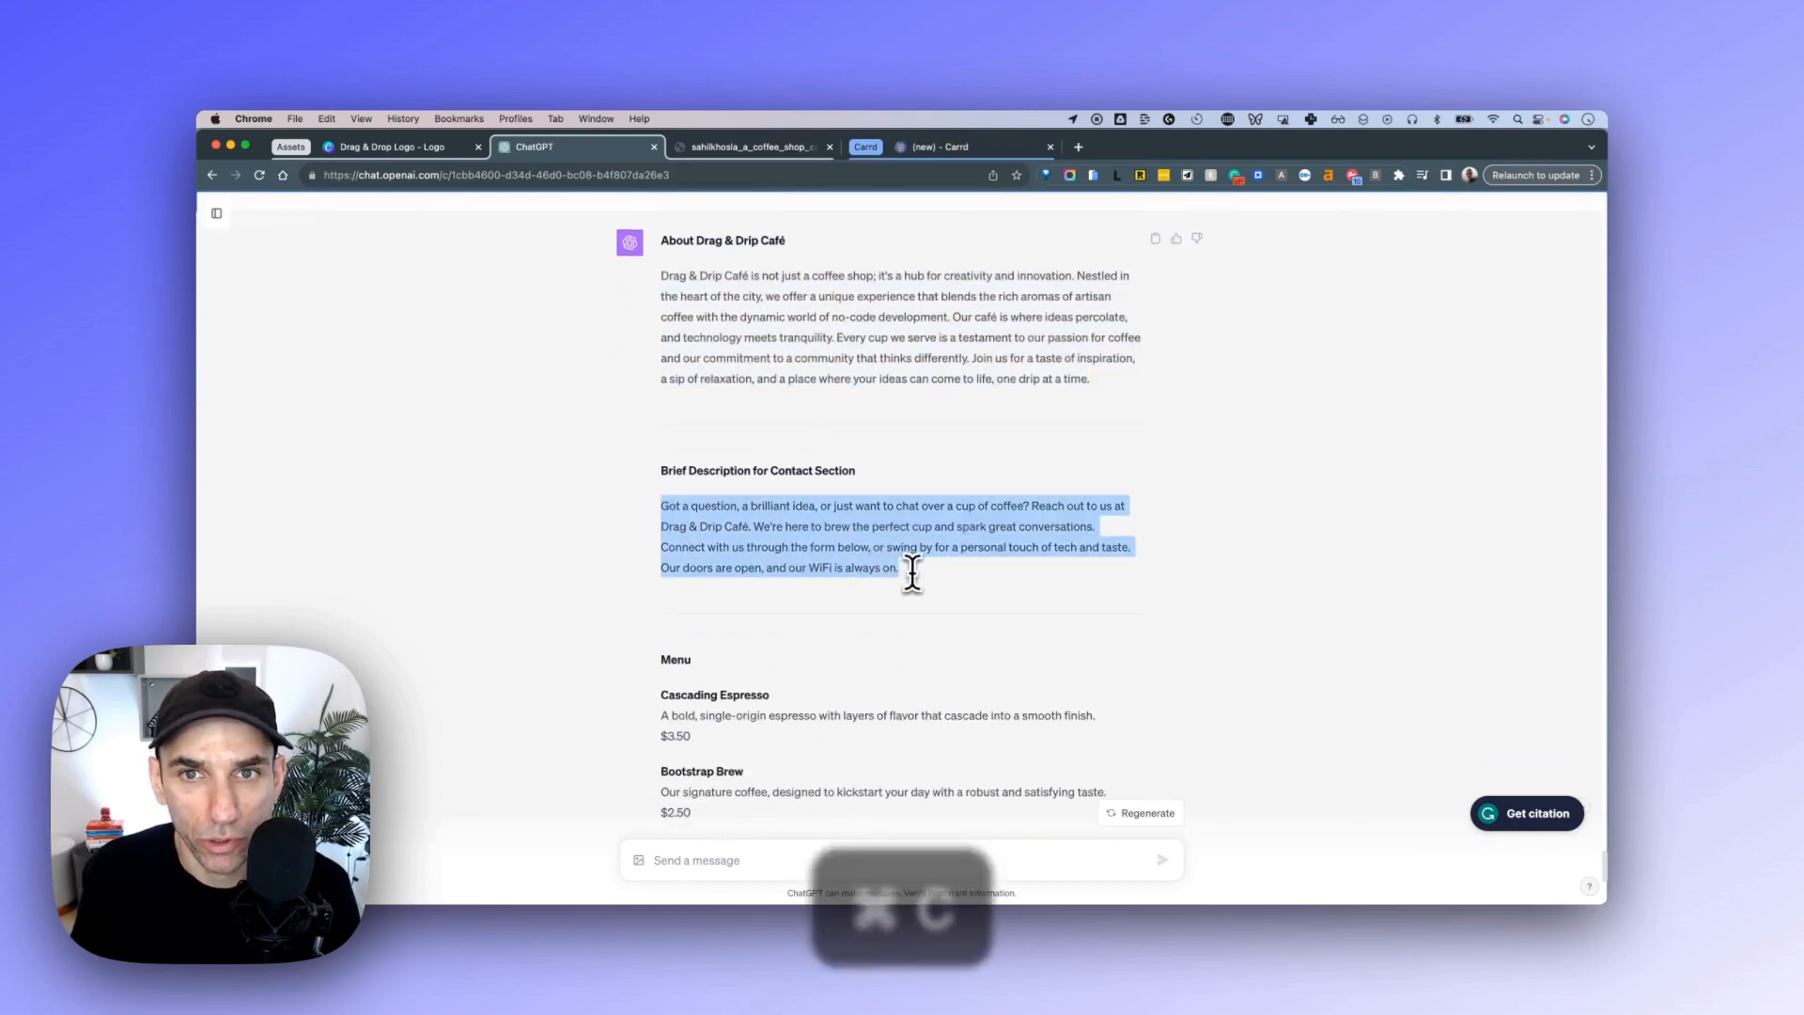
Return to Carrd and replace the Contact section's placeholder paragraph with the copied contact description.
click(916, 150)
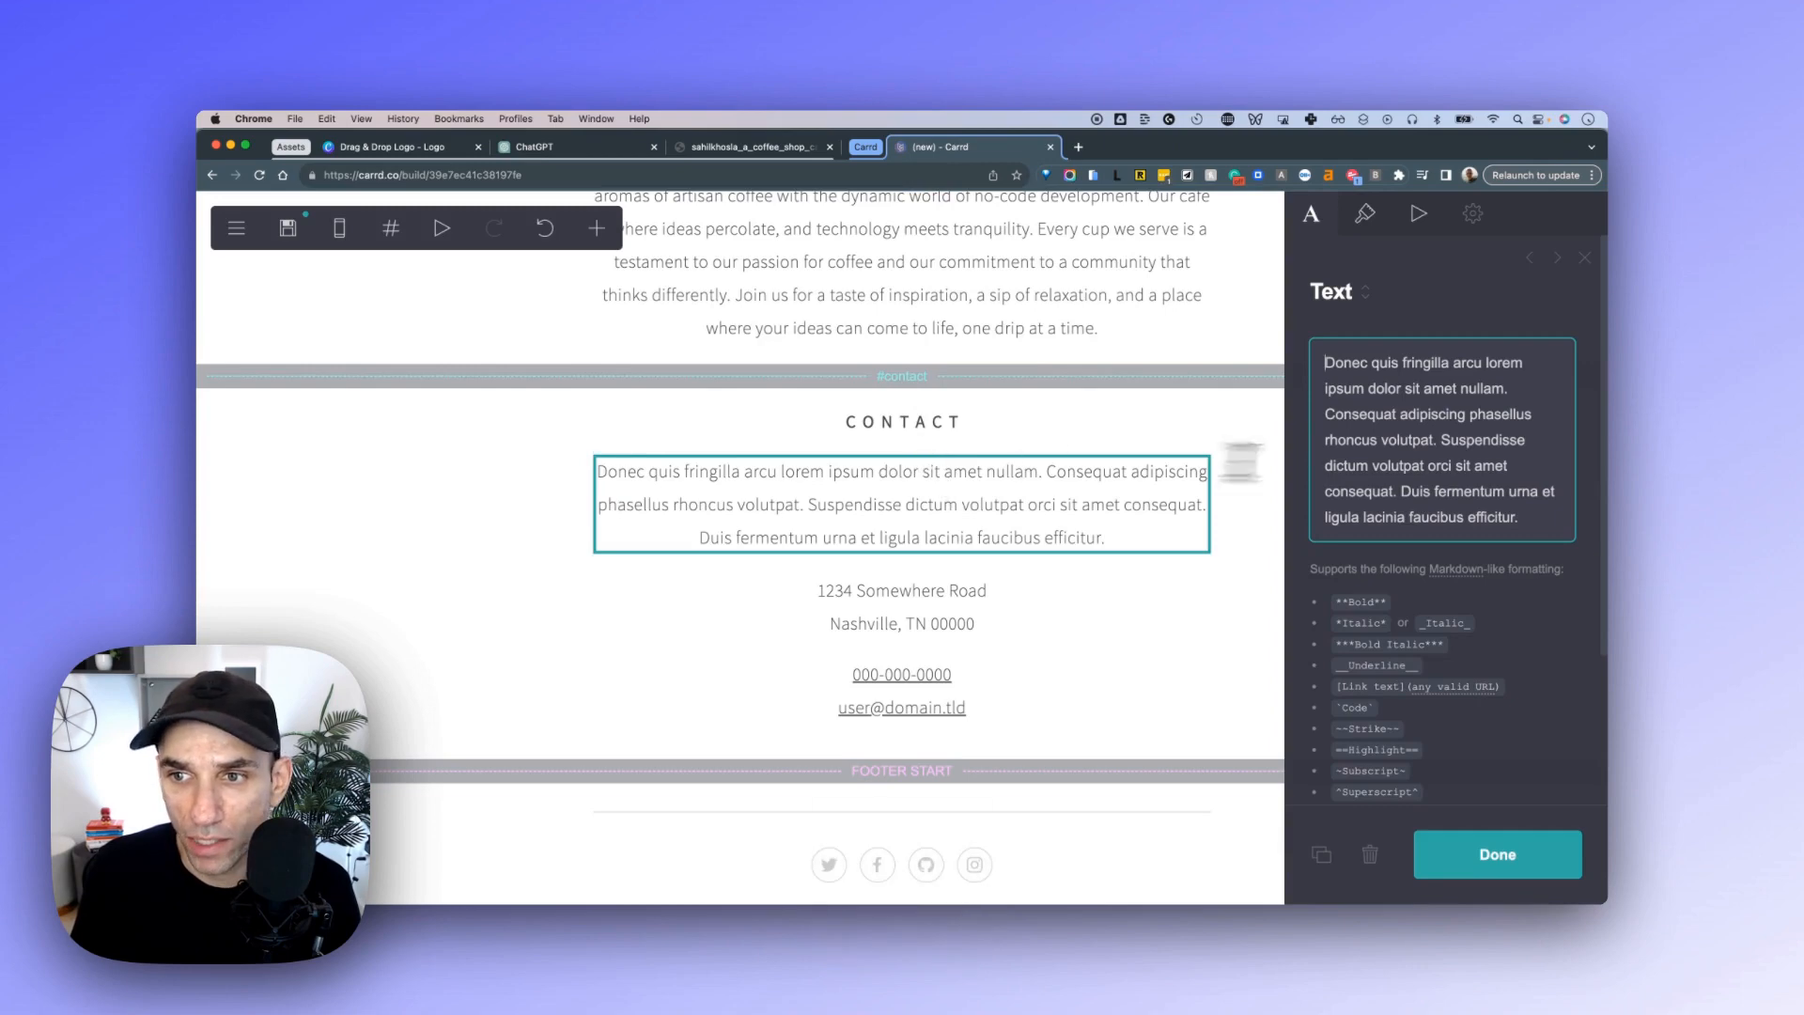
key(super+a)
key(super+v)
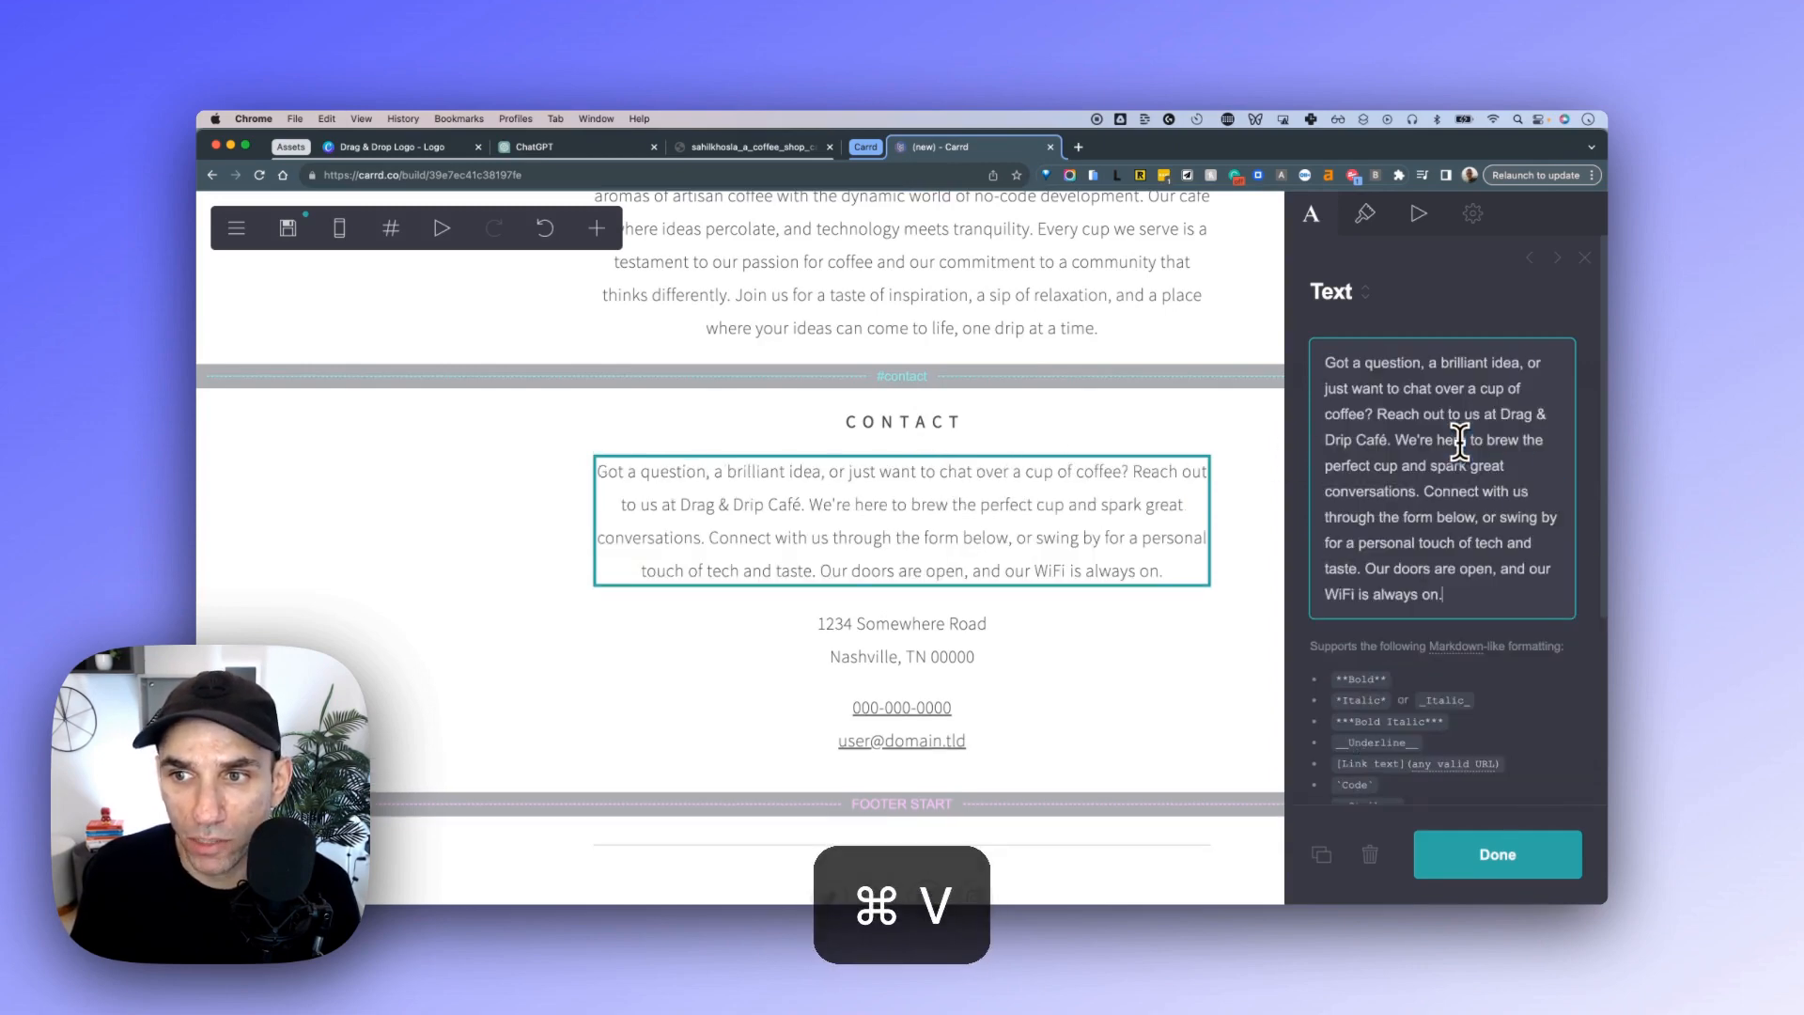
click(1260, 513)
scroll(940, 526, down, 1)
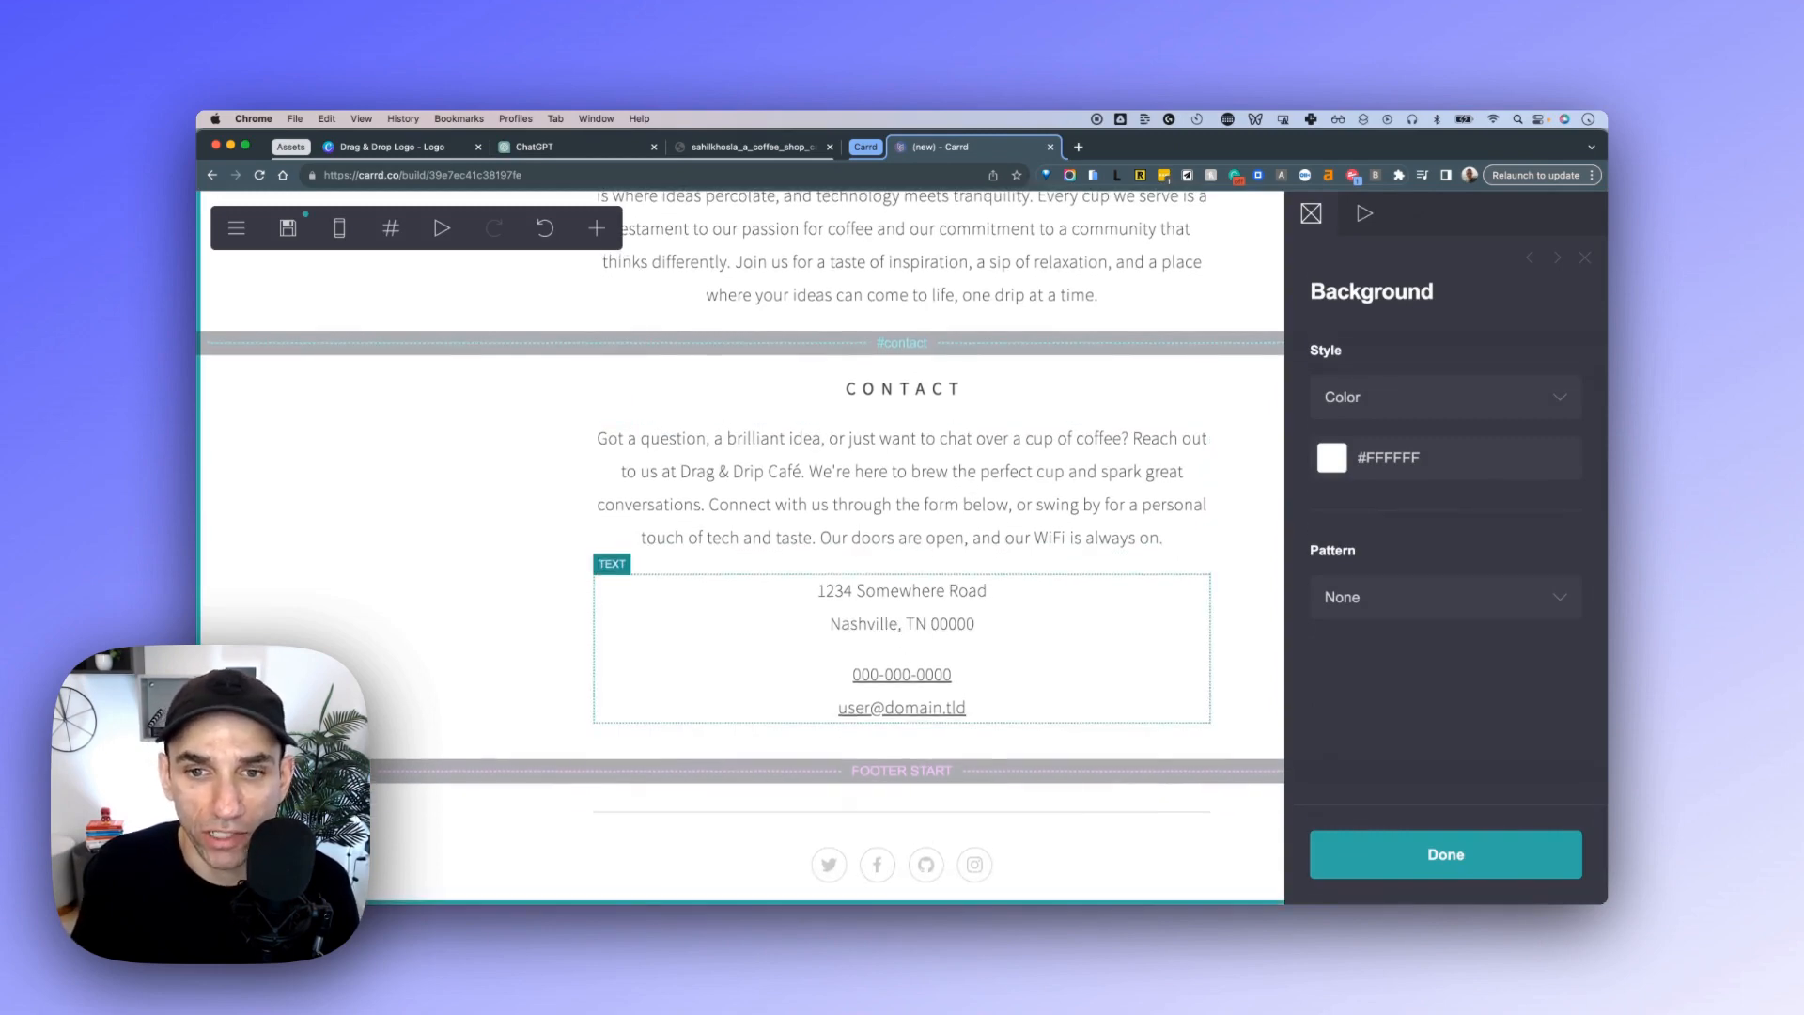
scroll(1096, 592, up, 6)
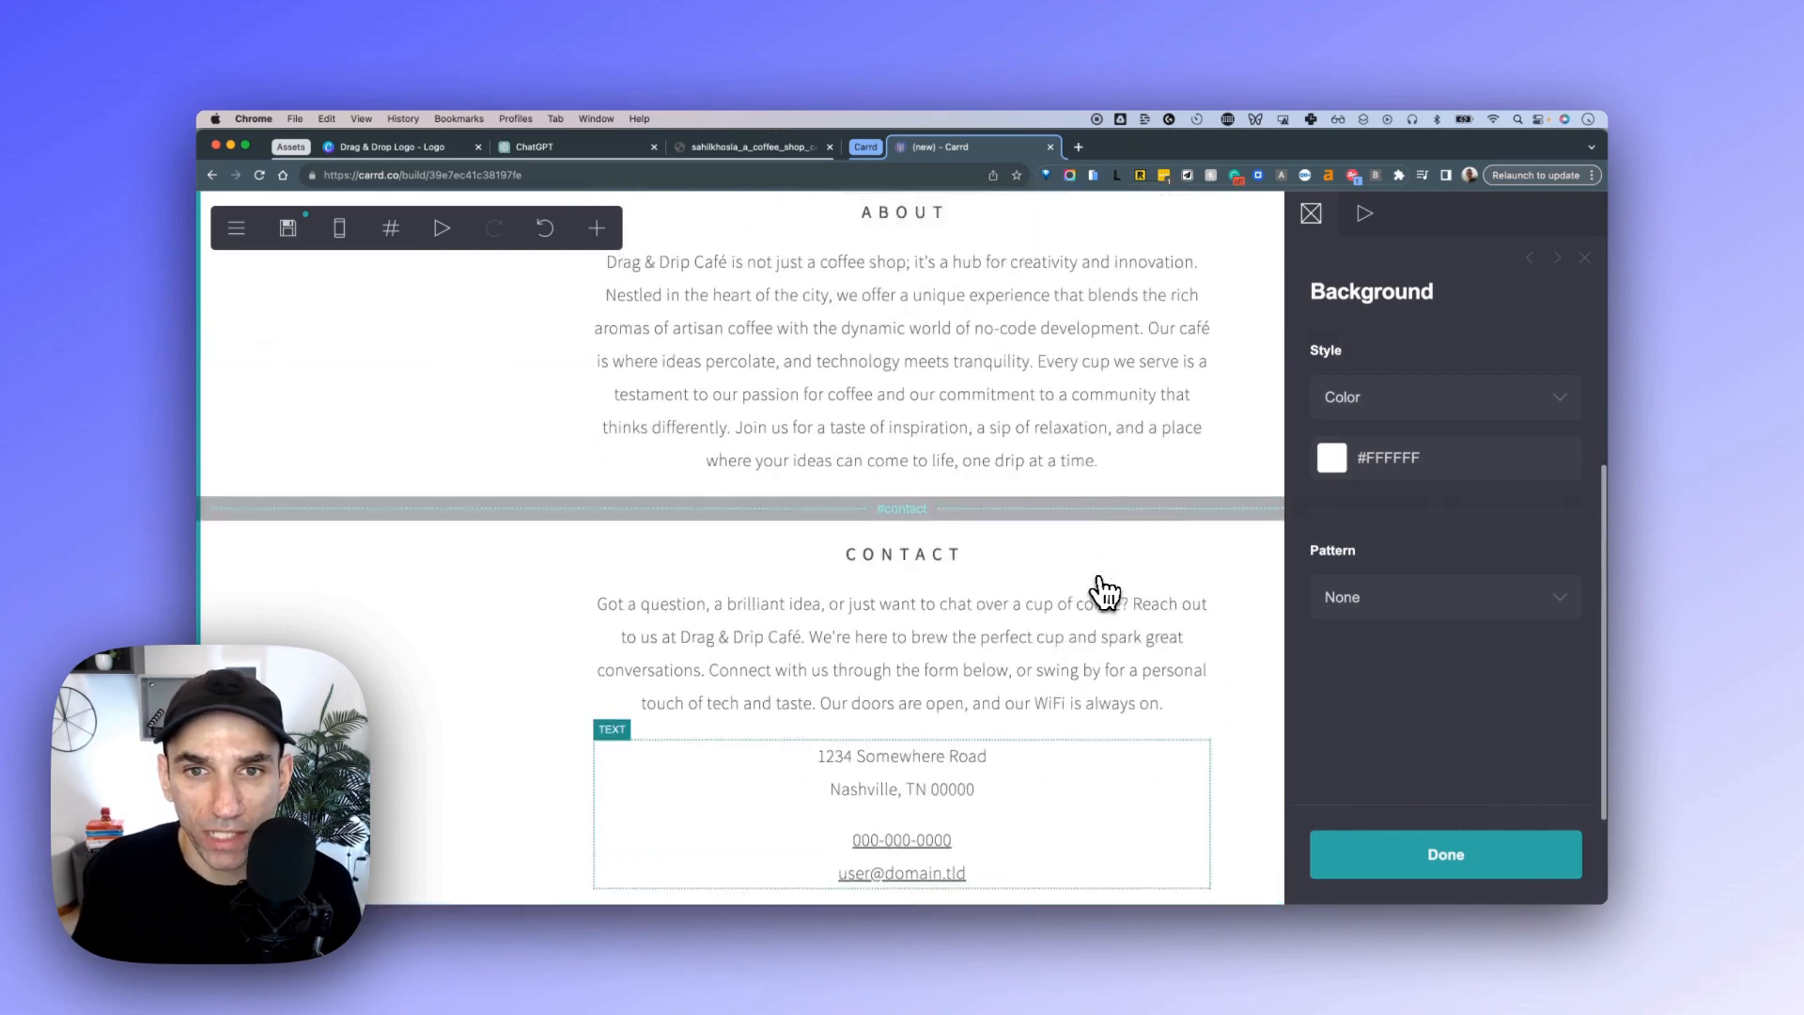
scroll(1105, 592, up, 3)
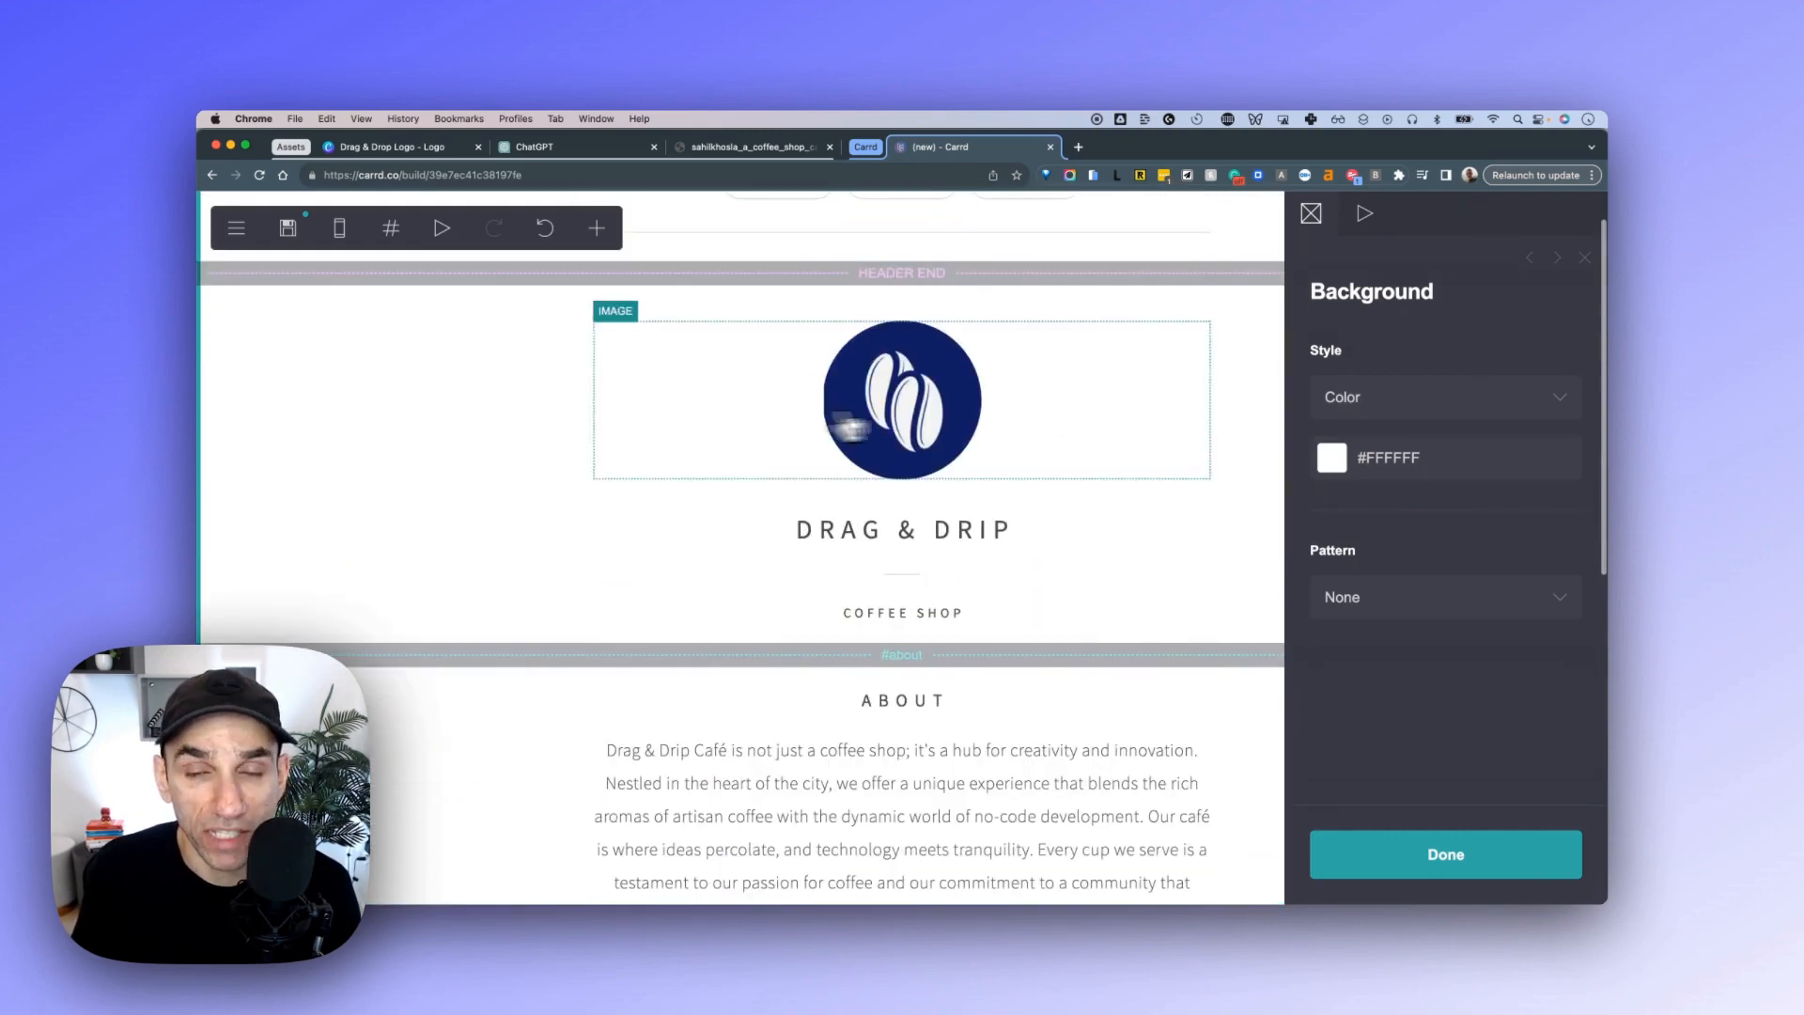
scroll(1090, 479, down, 6)
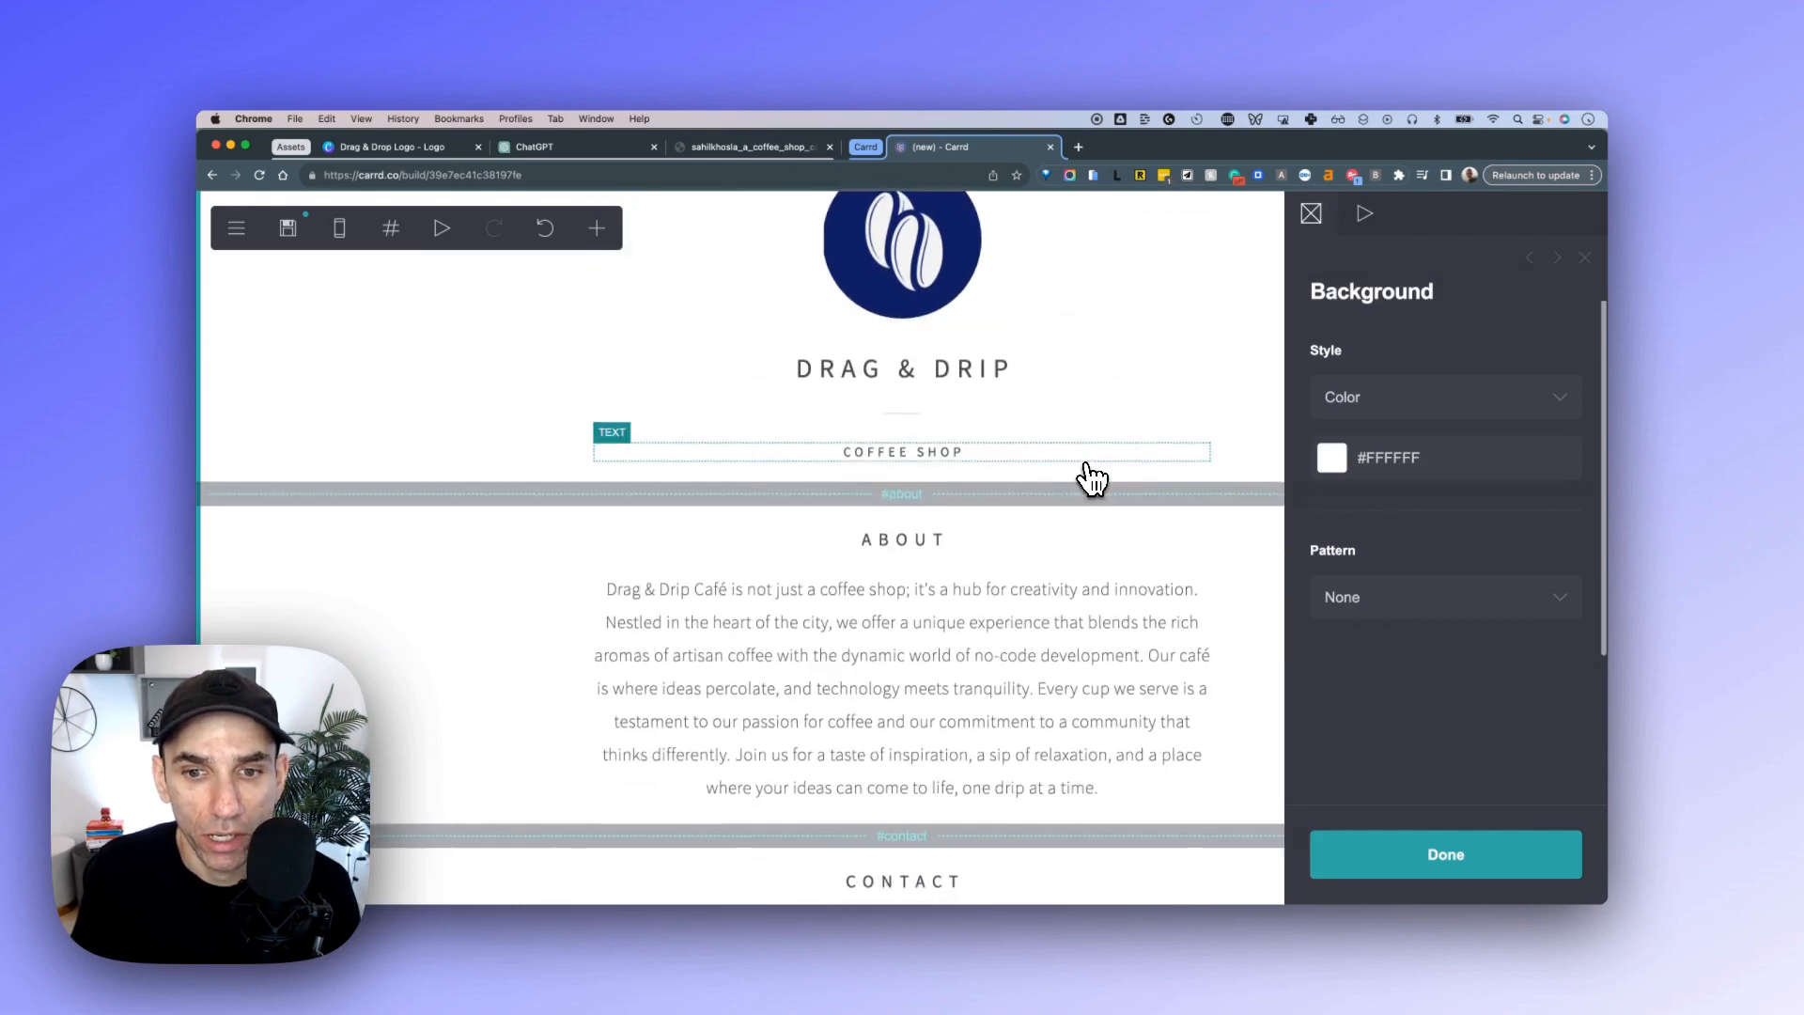
scroll(1038, 512, down, 7)
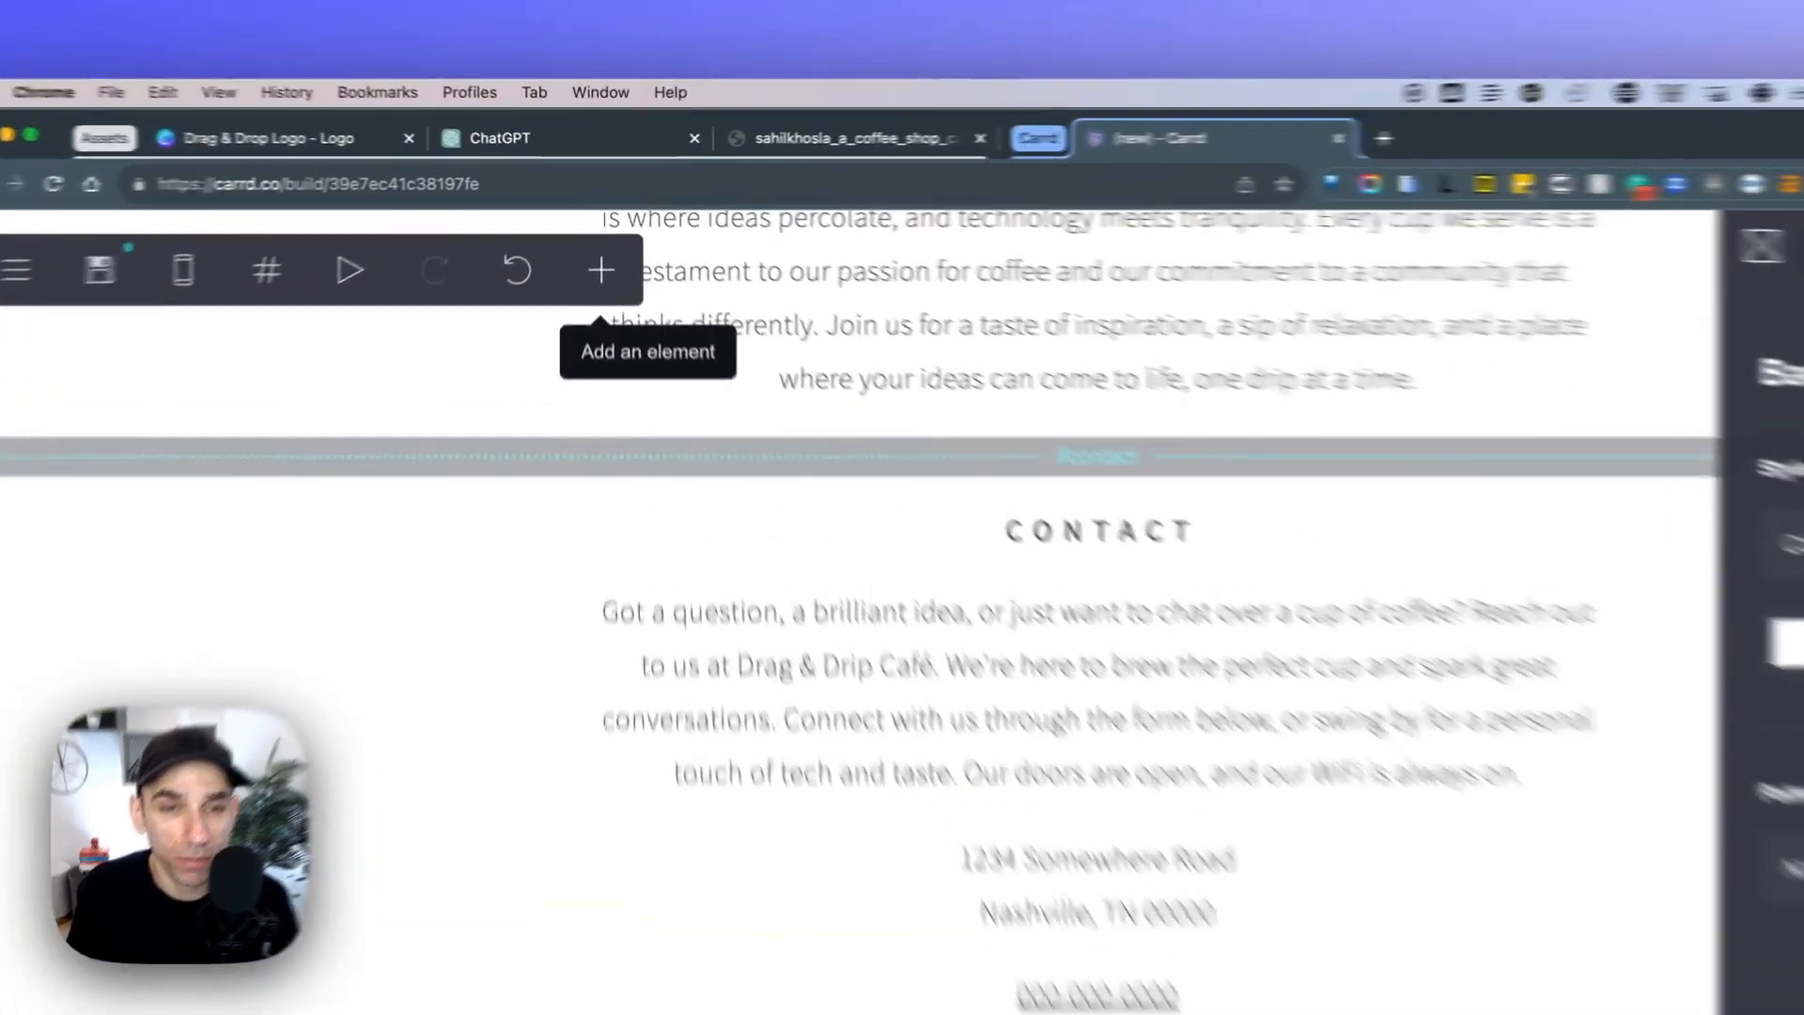
click(606, 240)
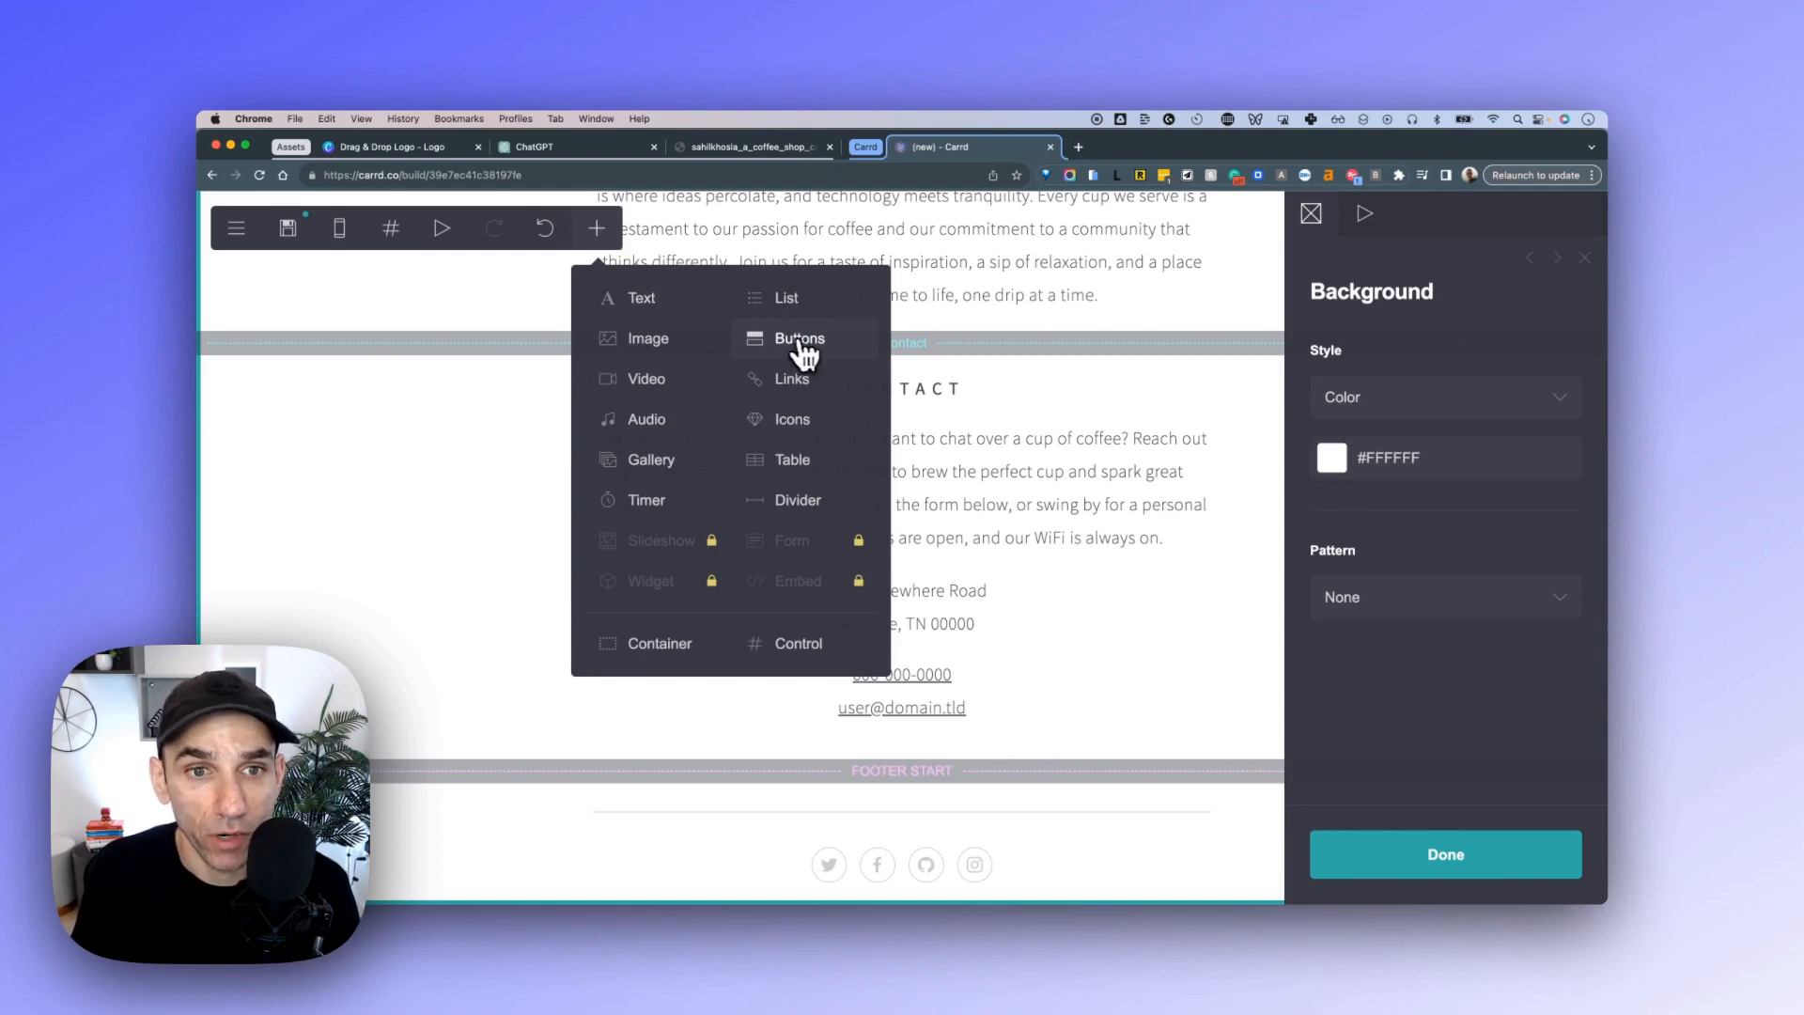
click(669, 307)
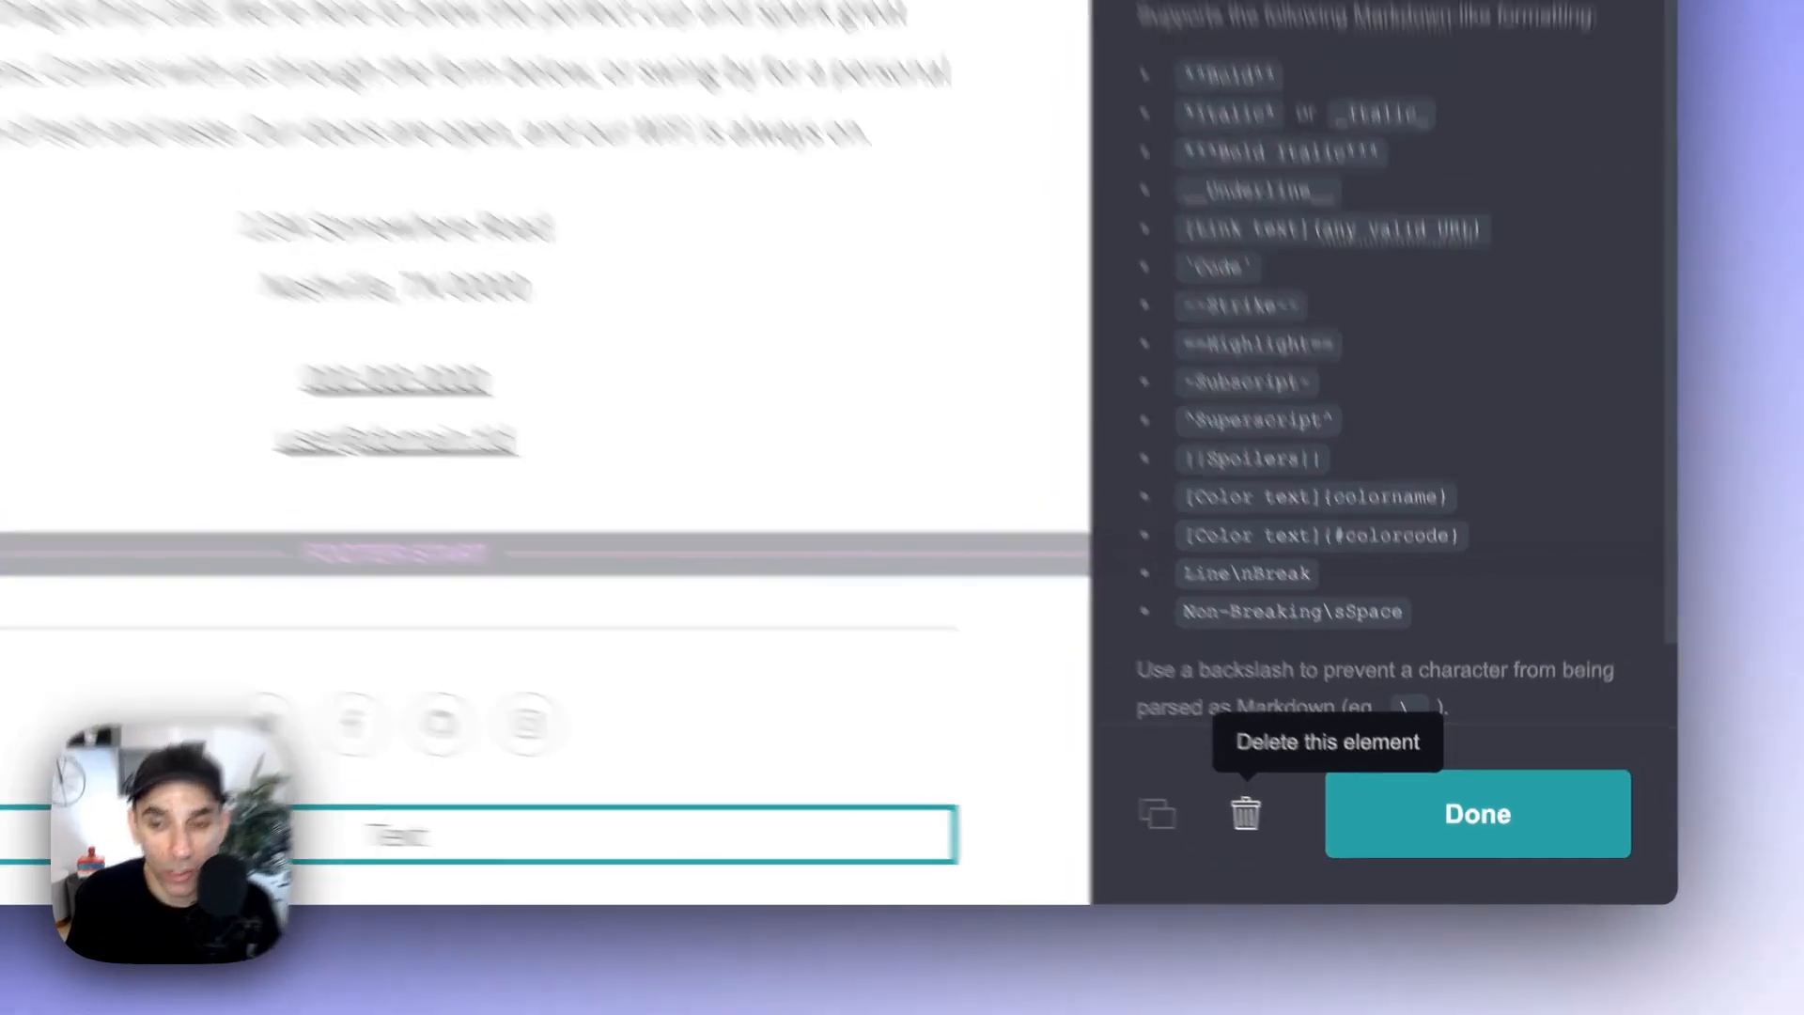
click(1218, 806)
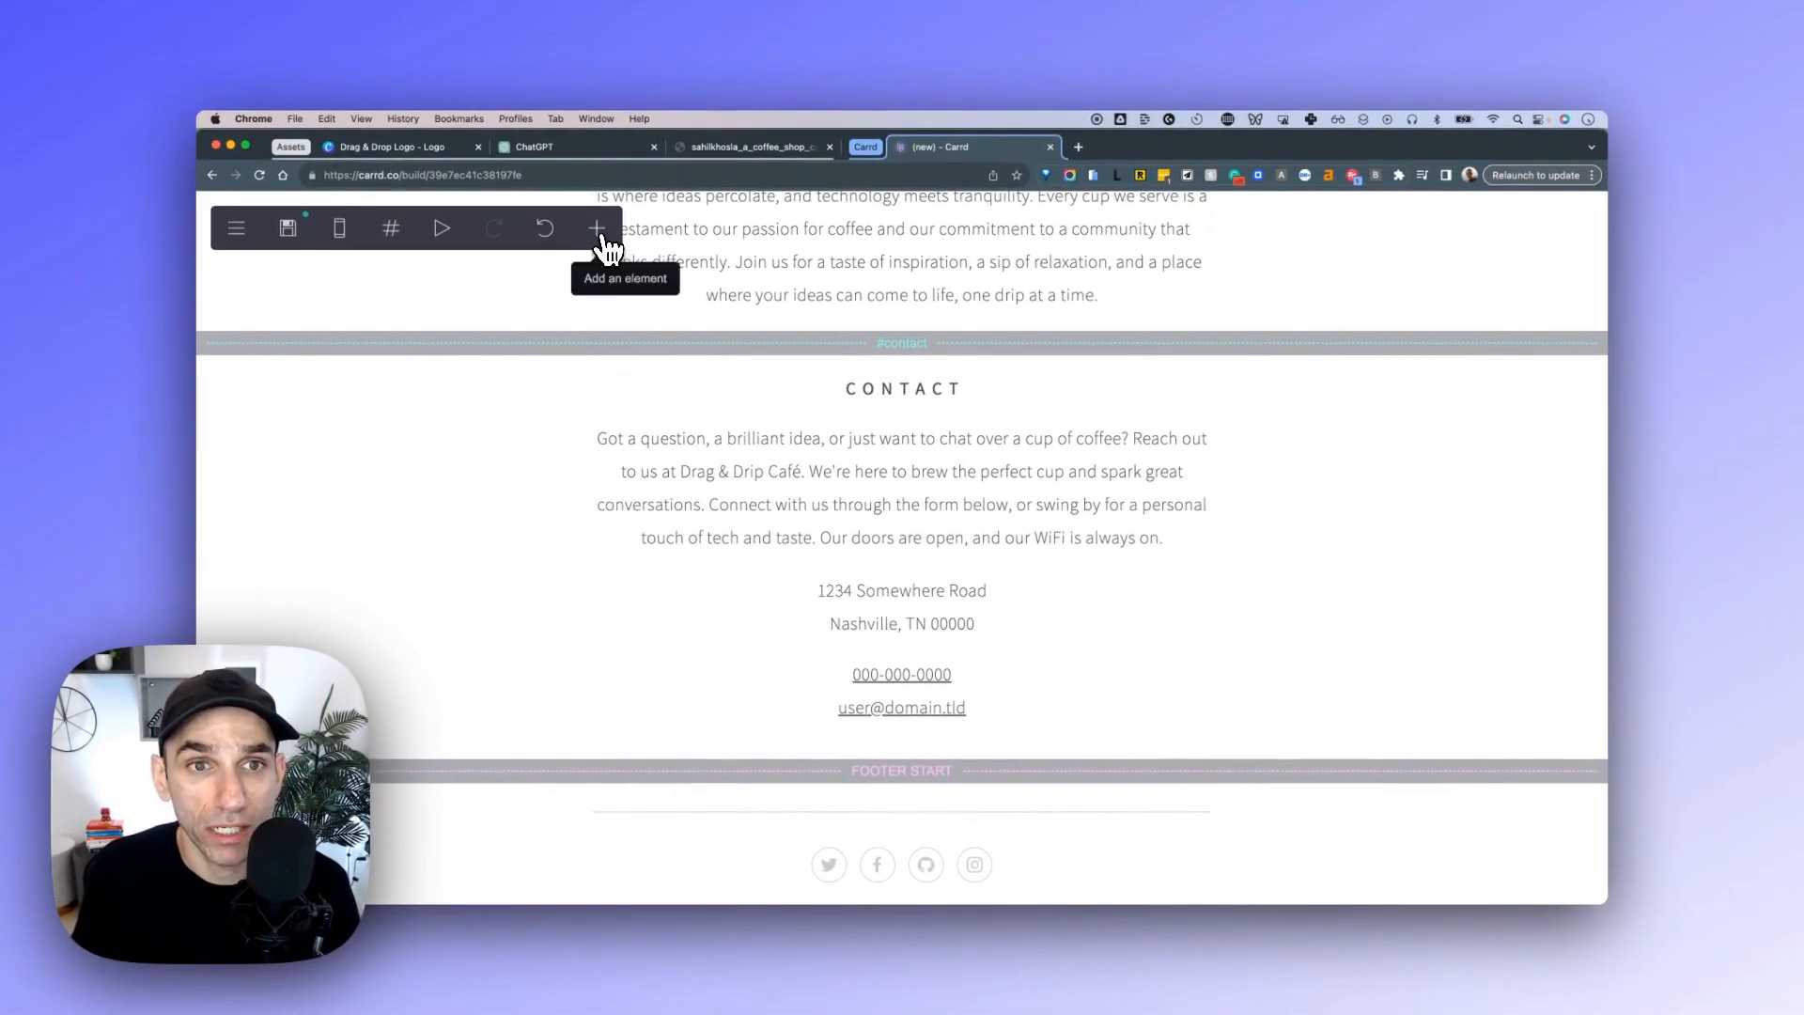
Add a section break control named gallery and place it between the contact details and the footer start marker.
click(599, 233)
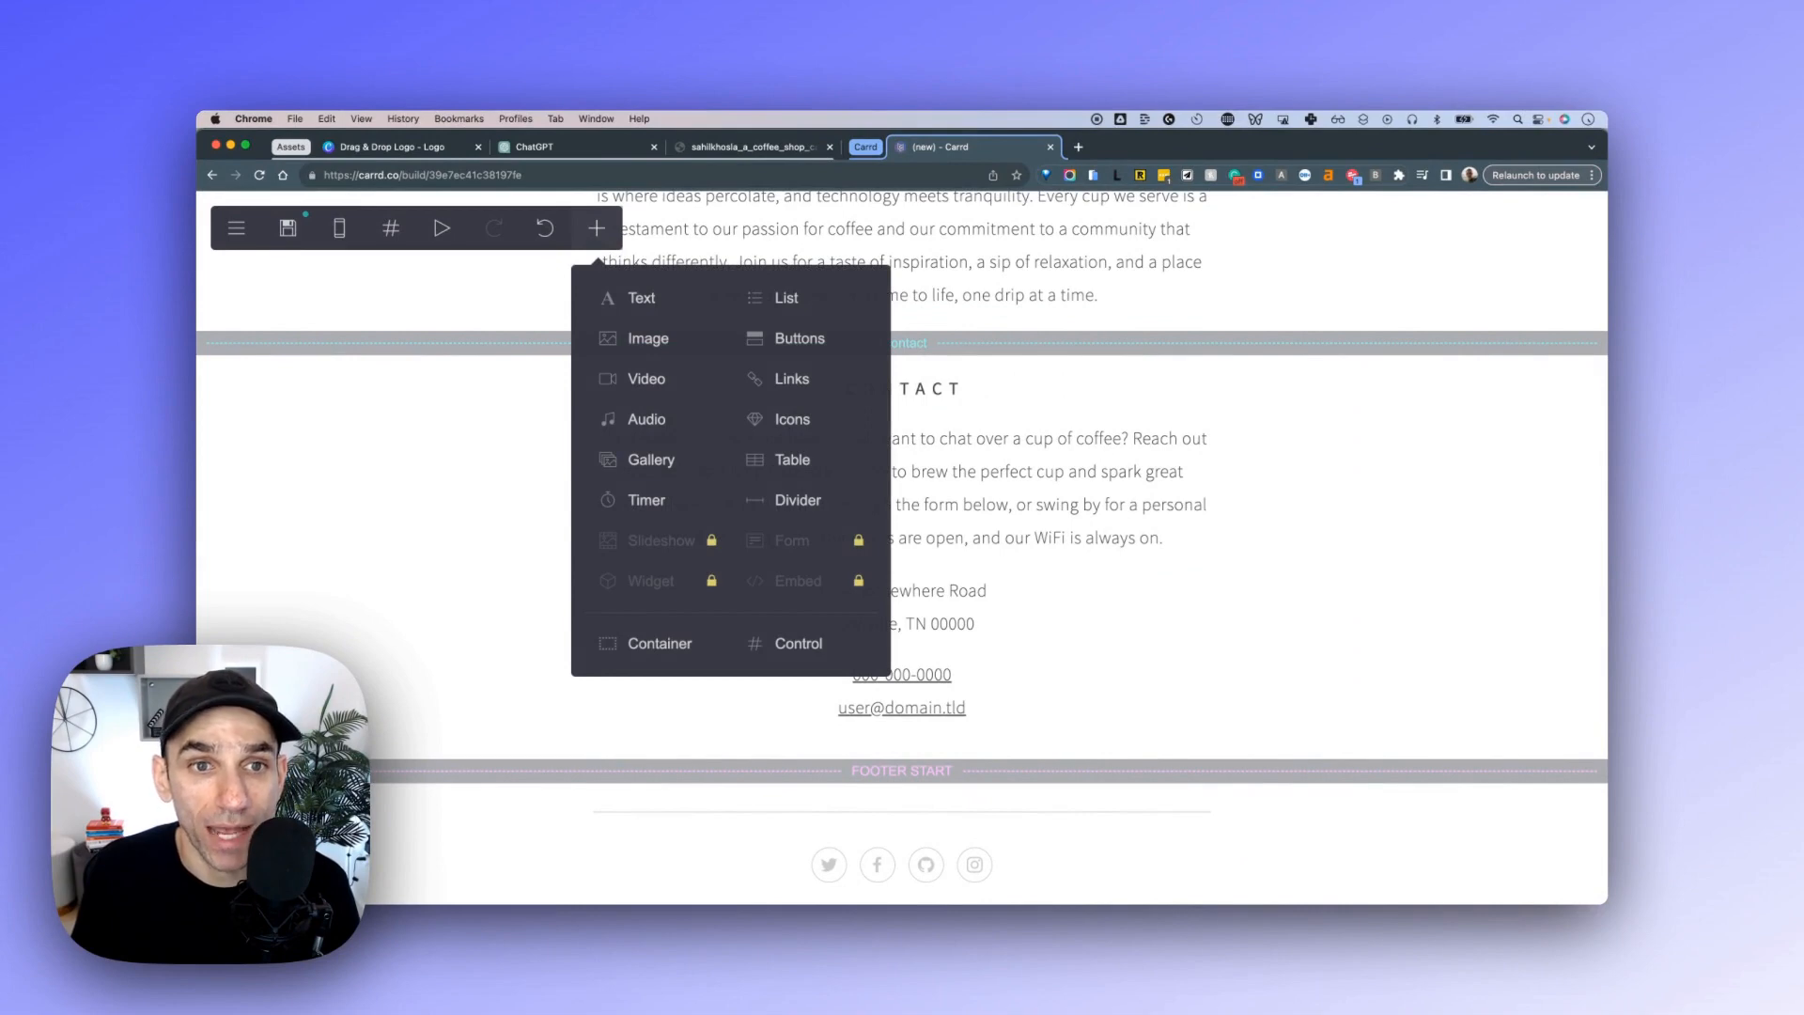
click(813, 652)
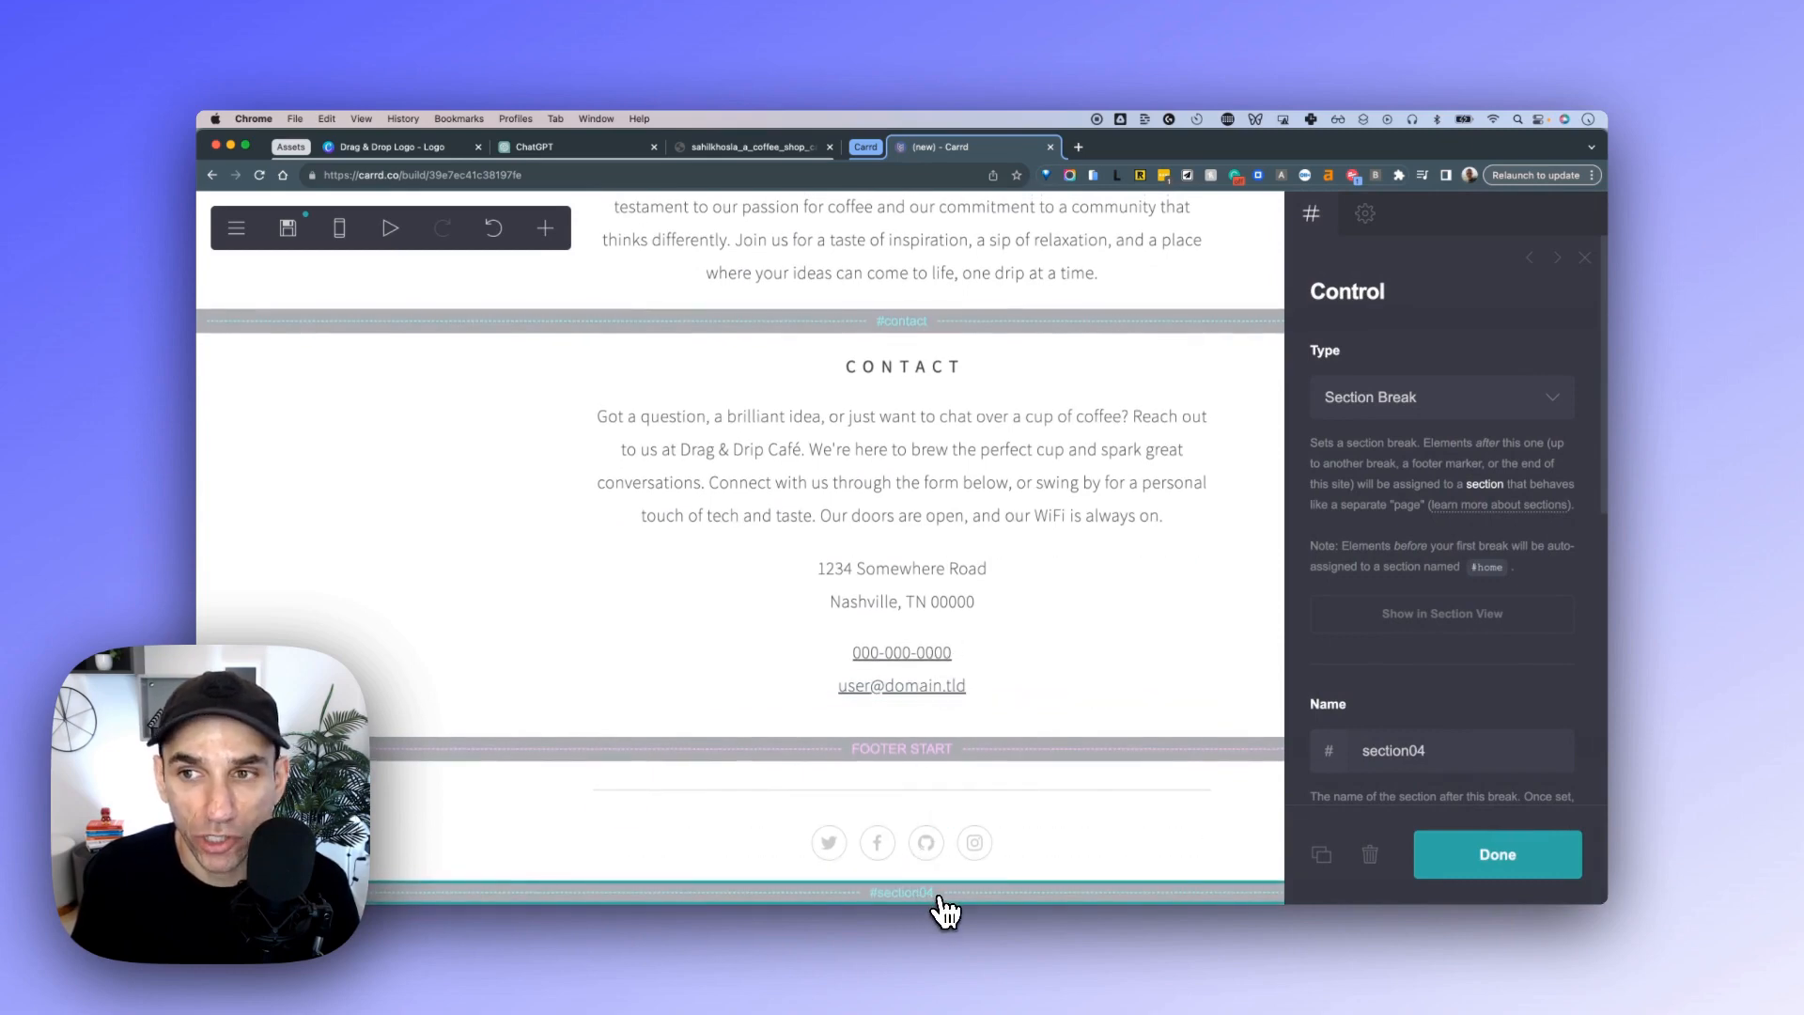
scroll(1438, 564, down, 4)
double_click(1389, 401)
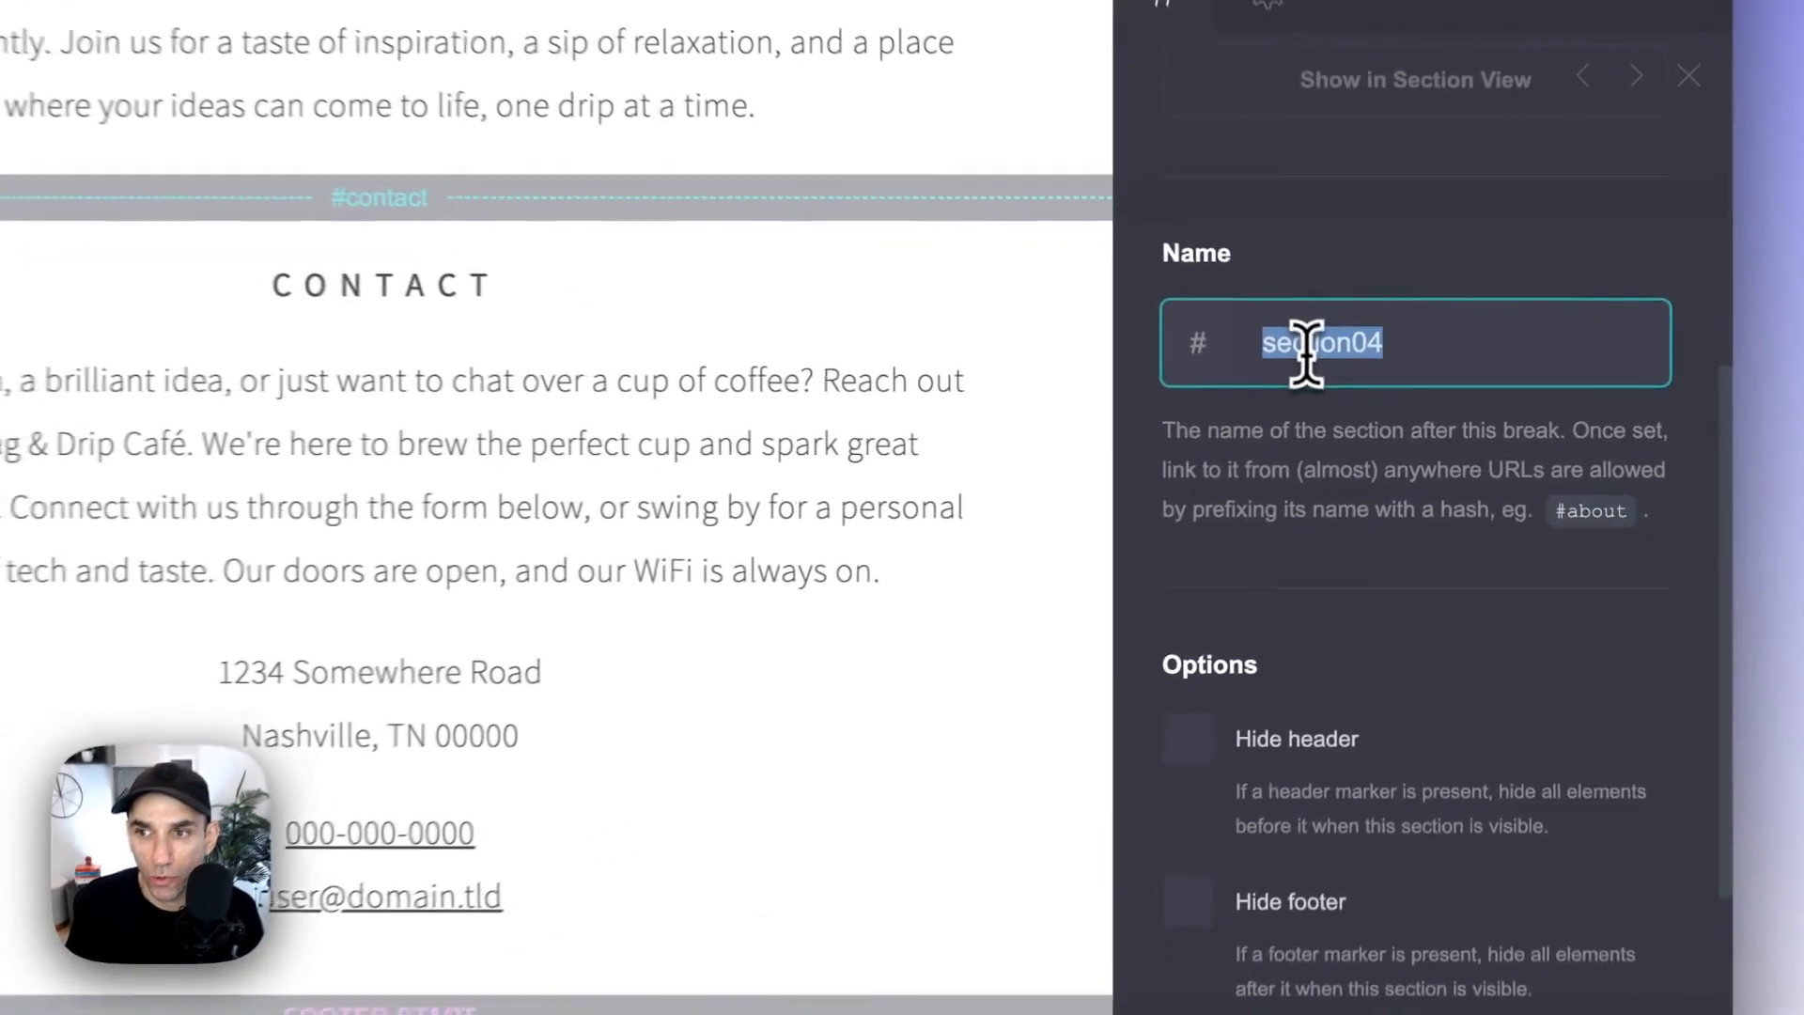
text(gallery)
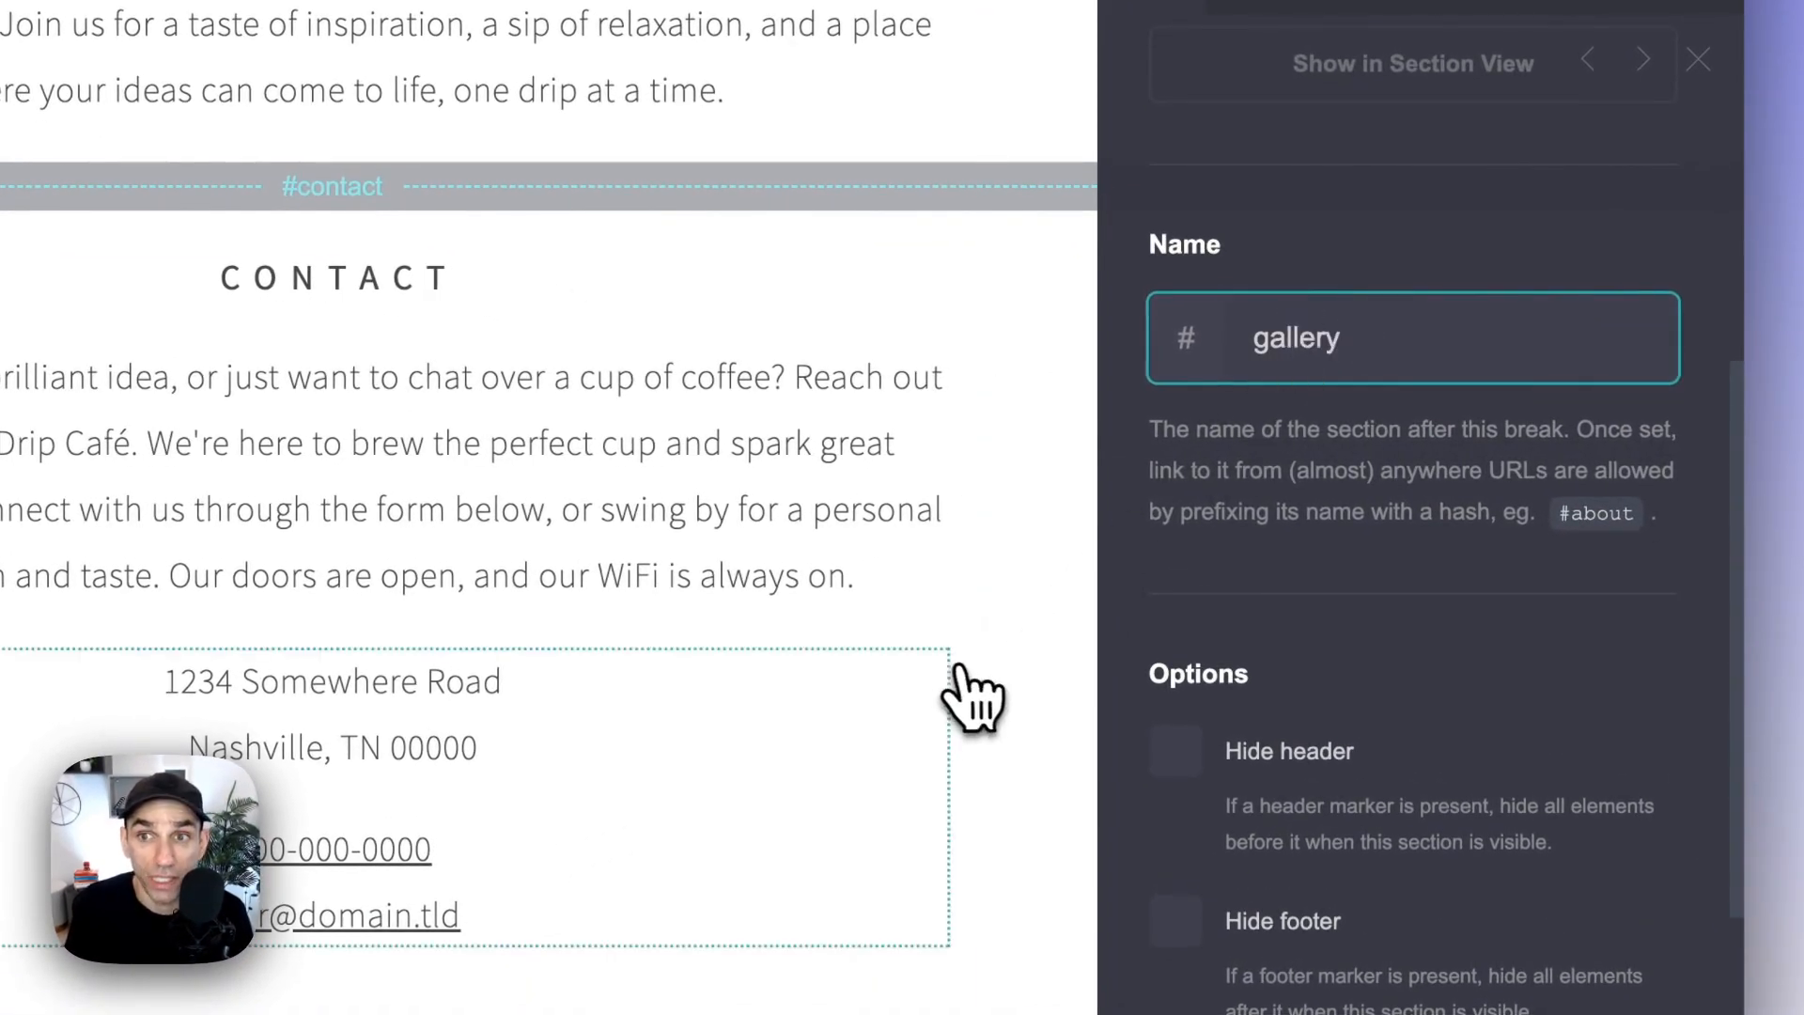
click(949, 665)
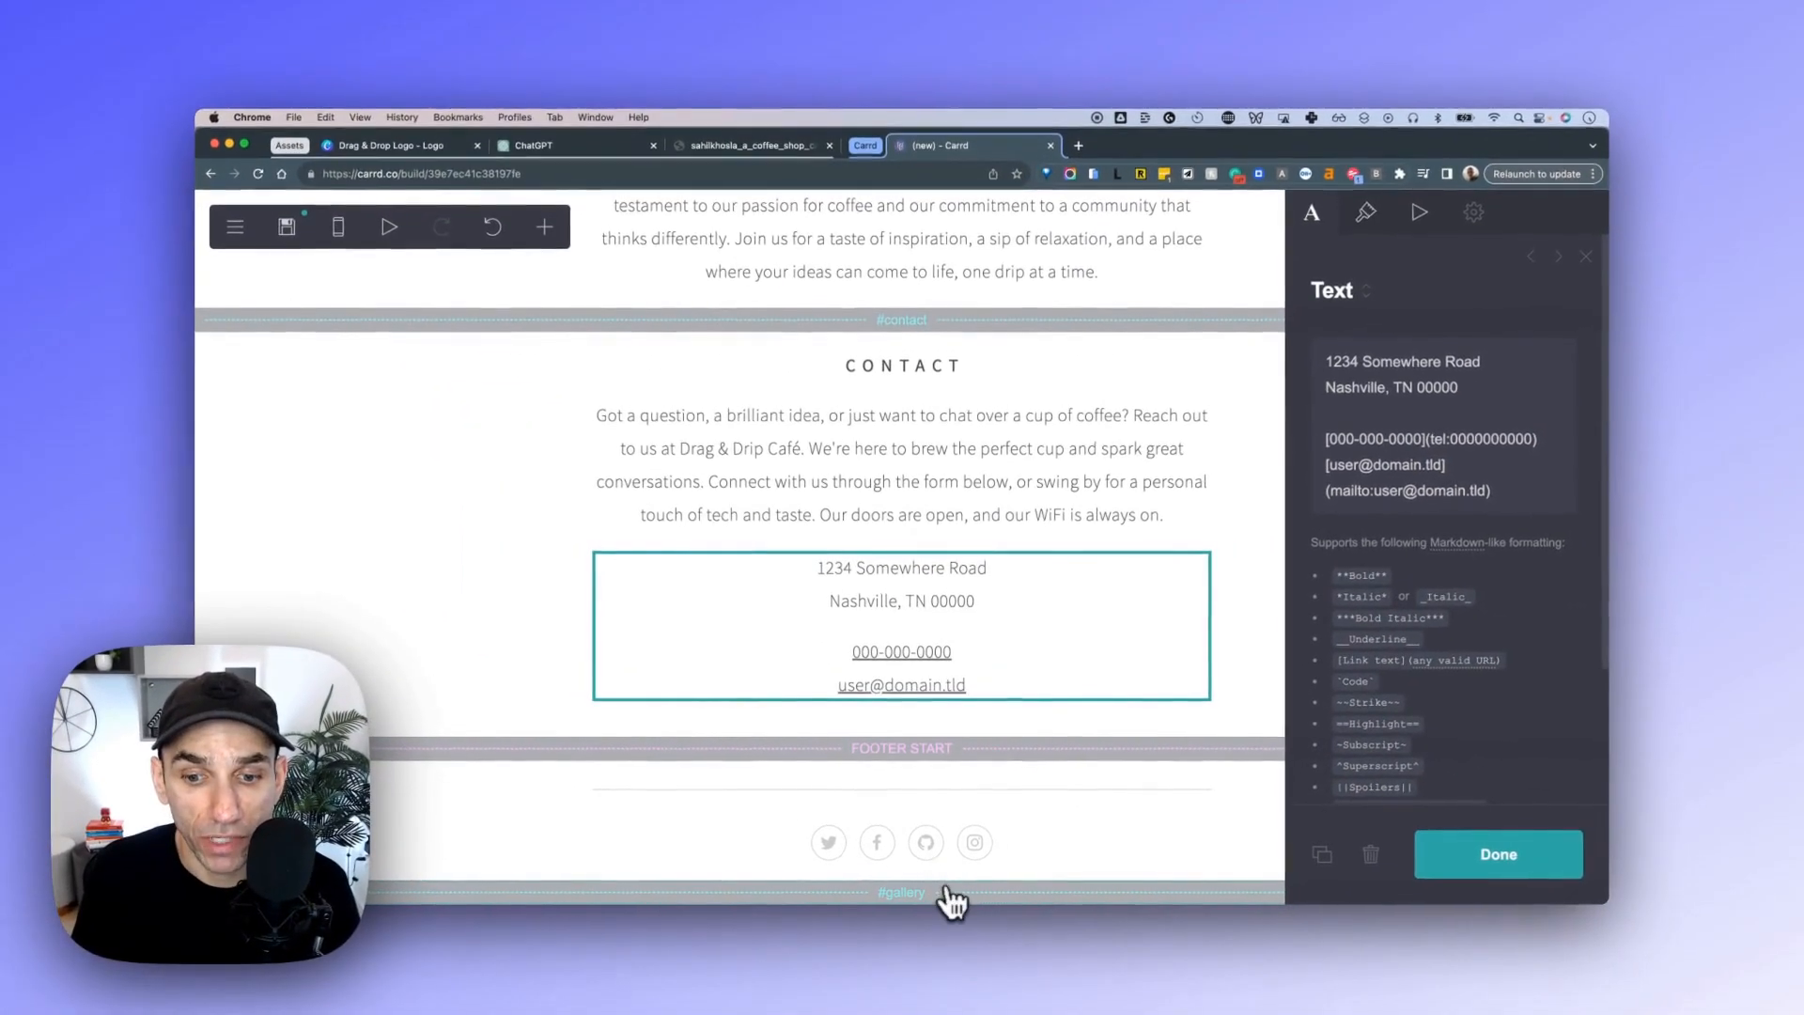
drag(935, 894, 897, 758)
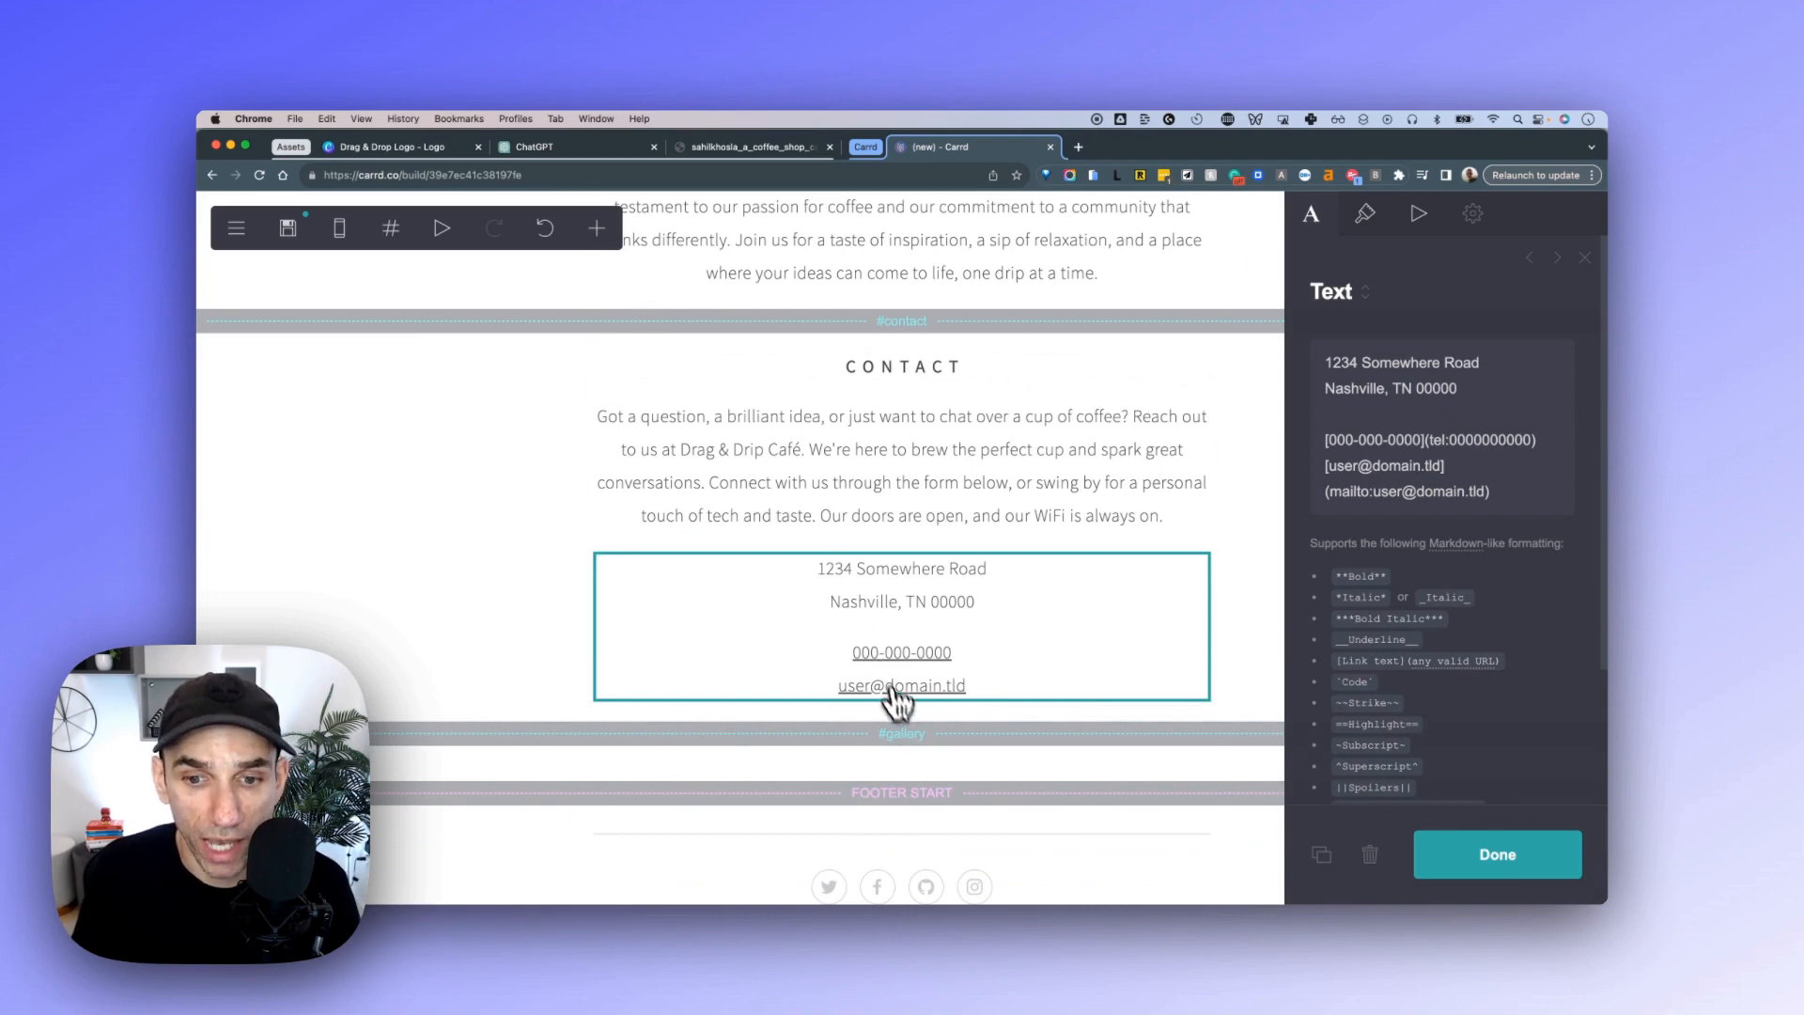
Add a Gallery element directly below the gallery section break.
click(921, 745)
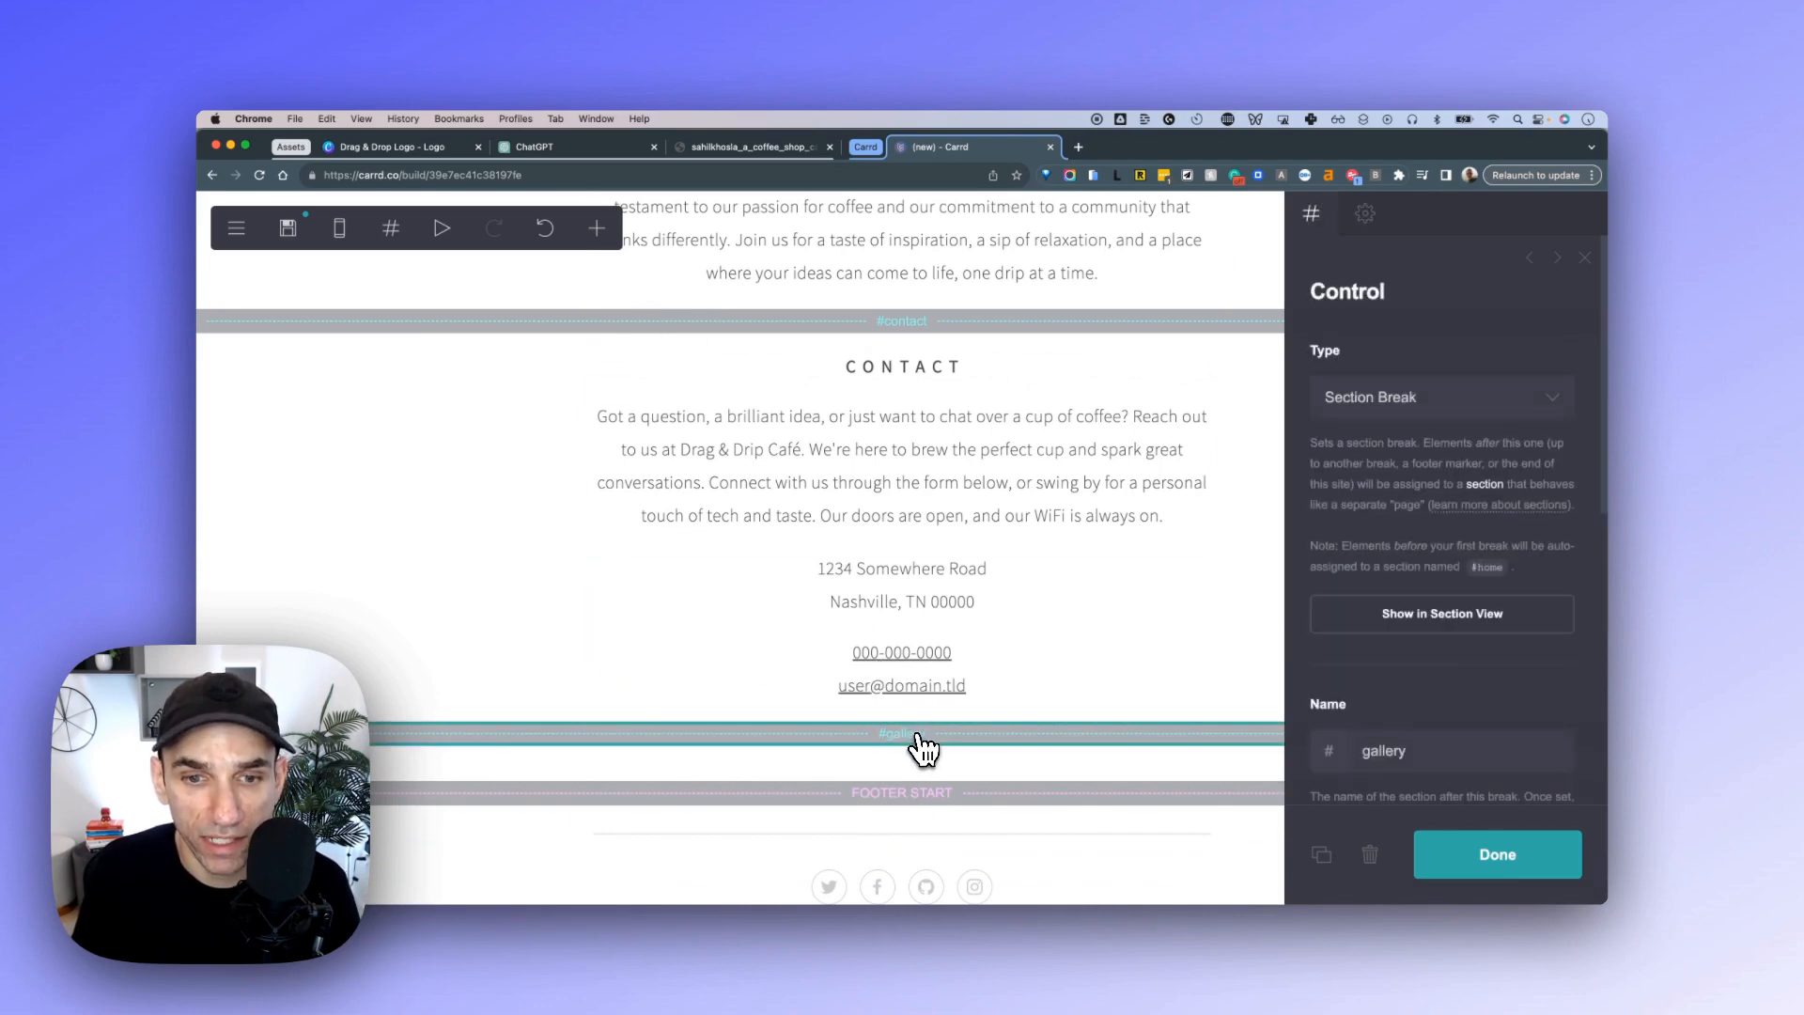
click(599, 230)
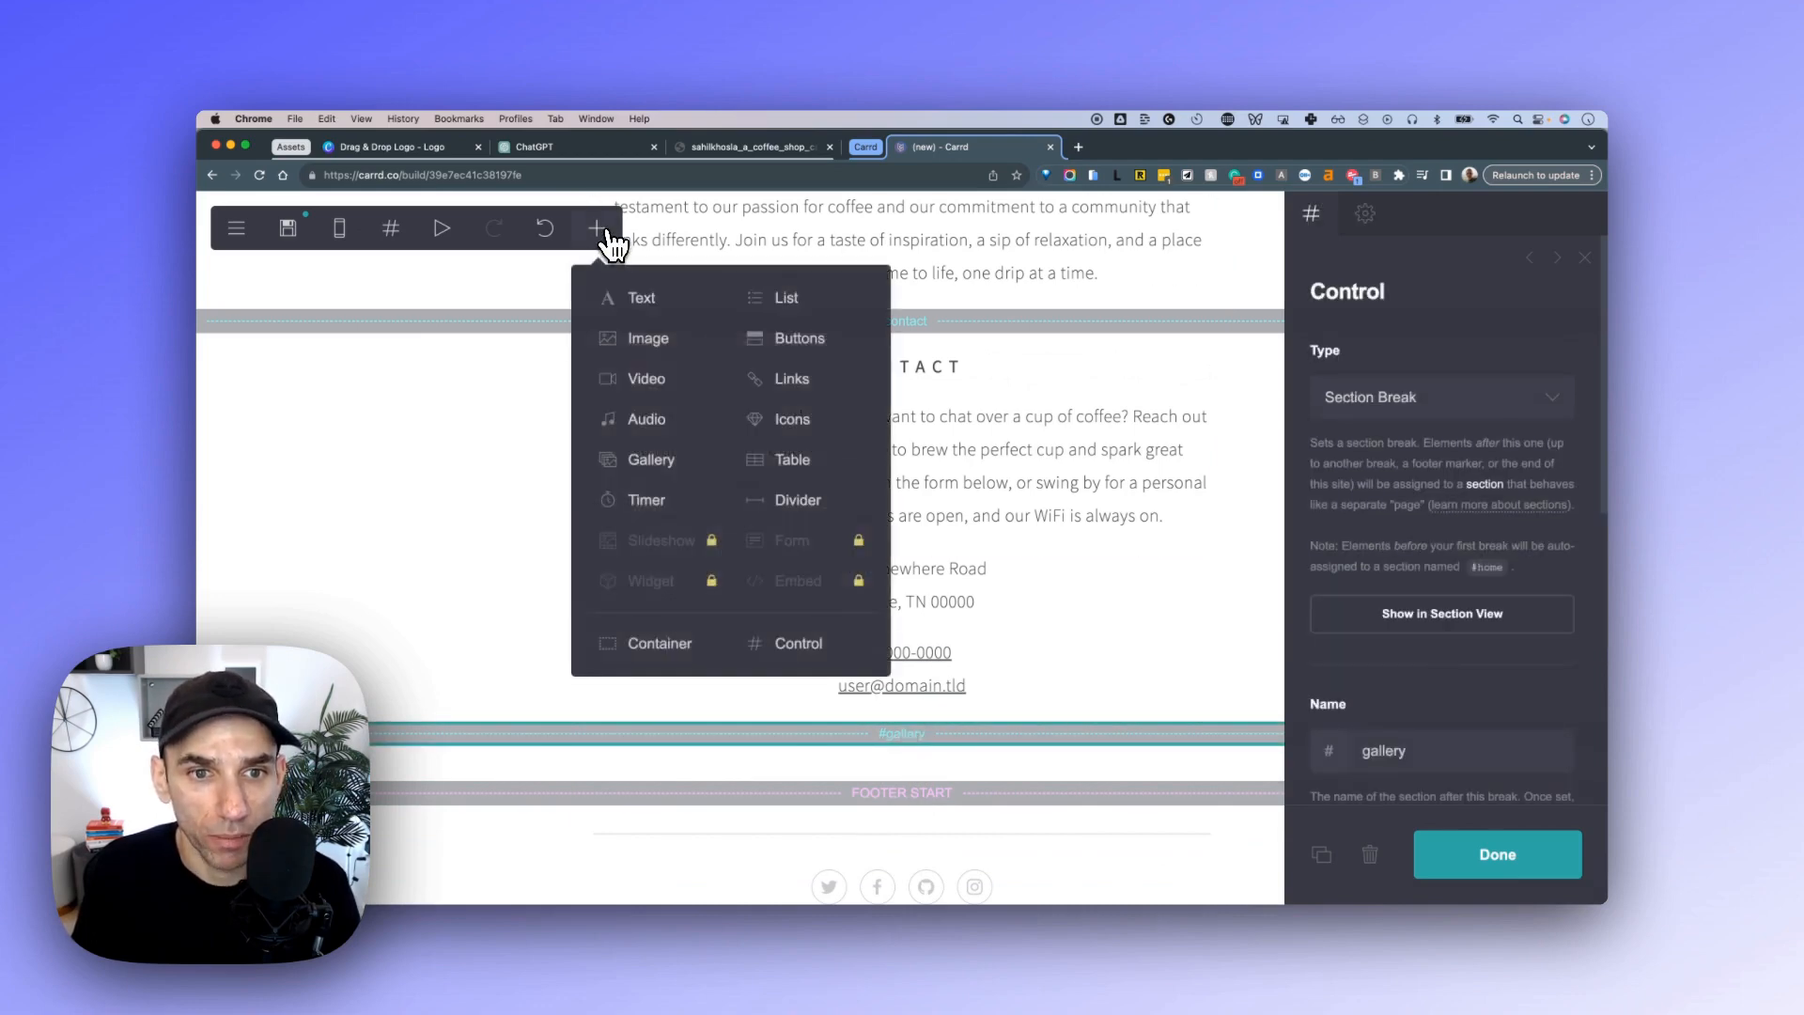
click(651, 459)
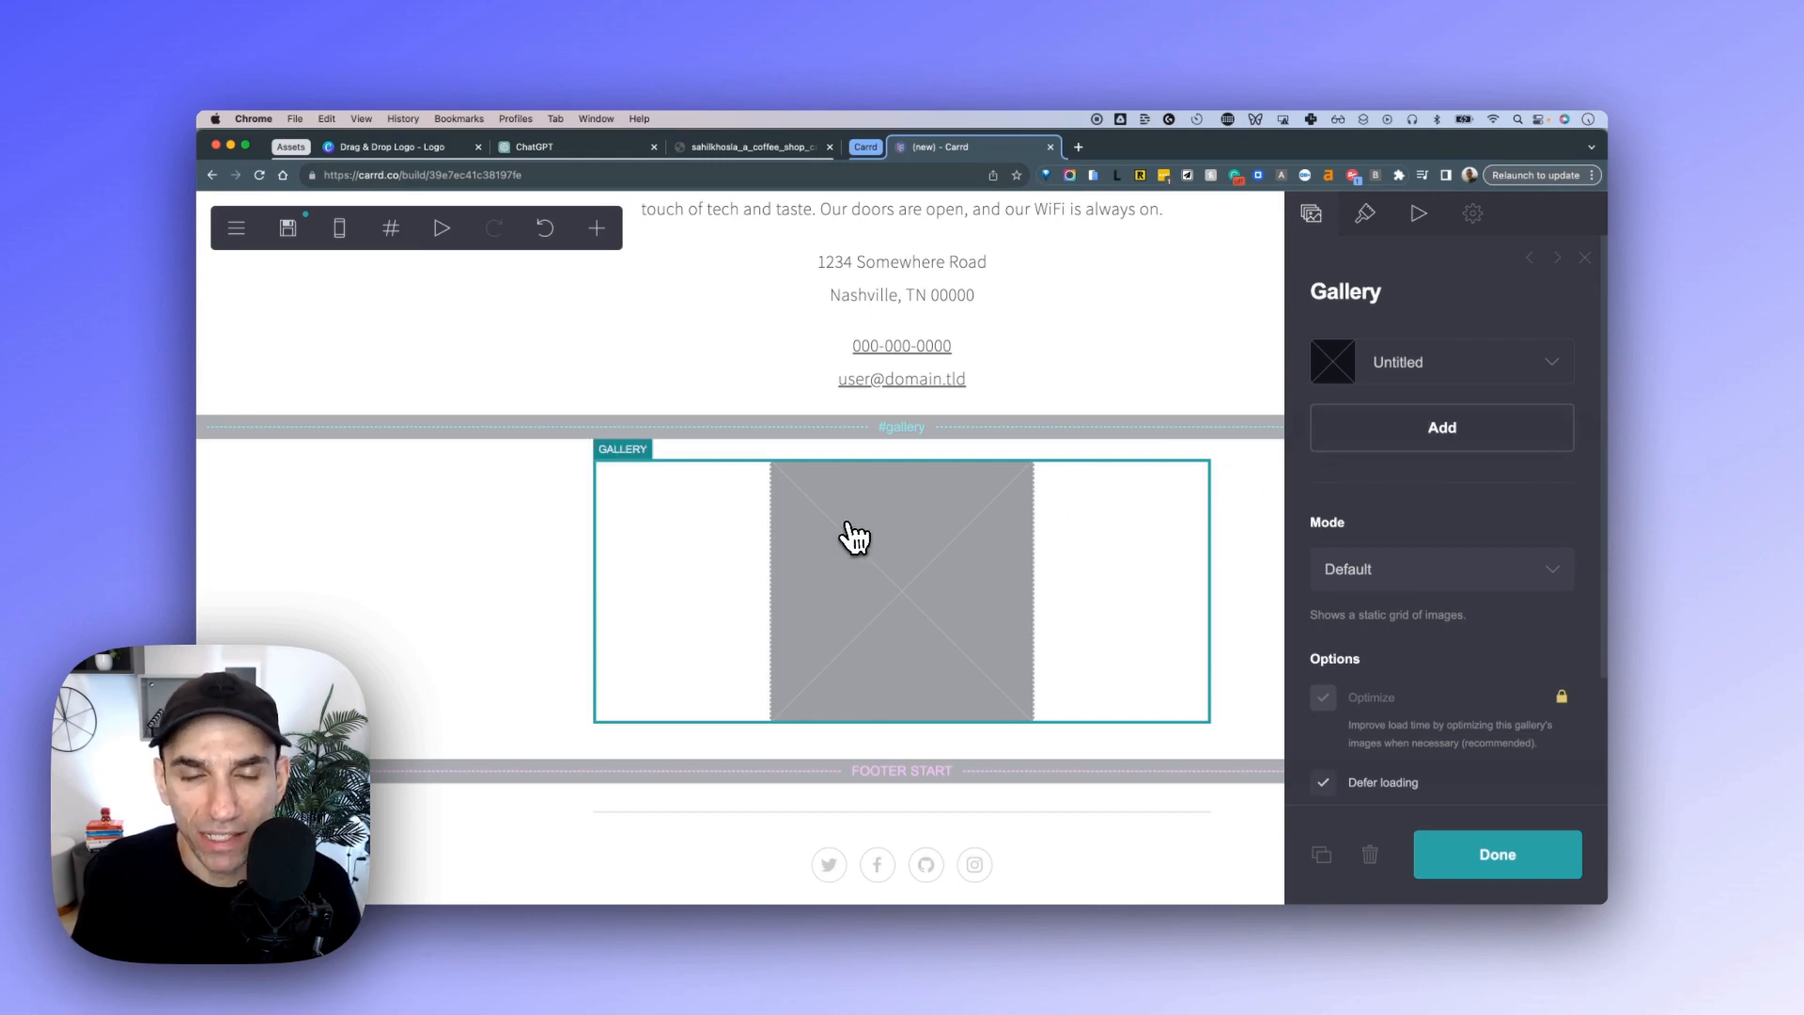
Add a Text element to the gallery section and move it above the image gallery, just under the section break.
click(597, 228)
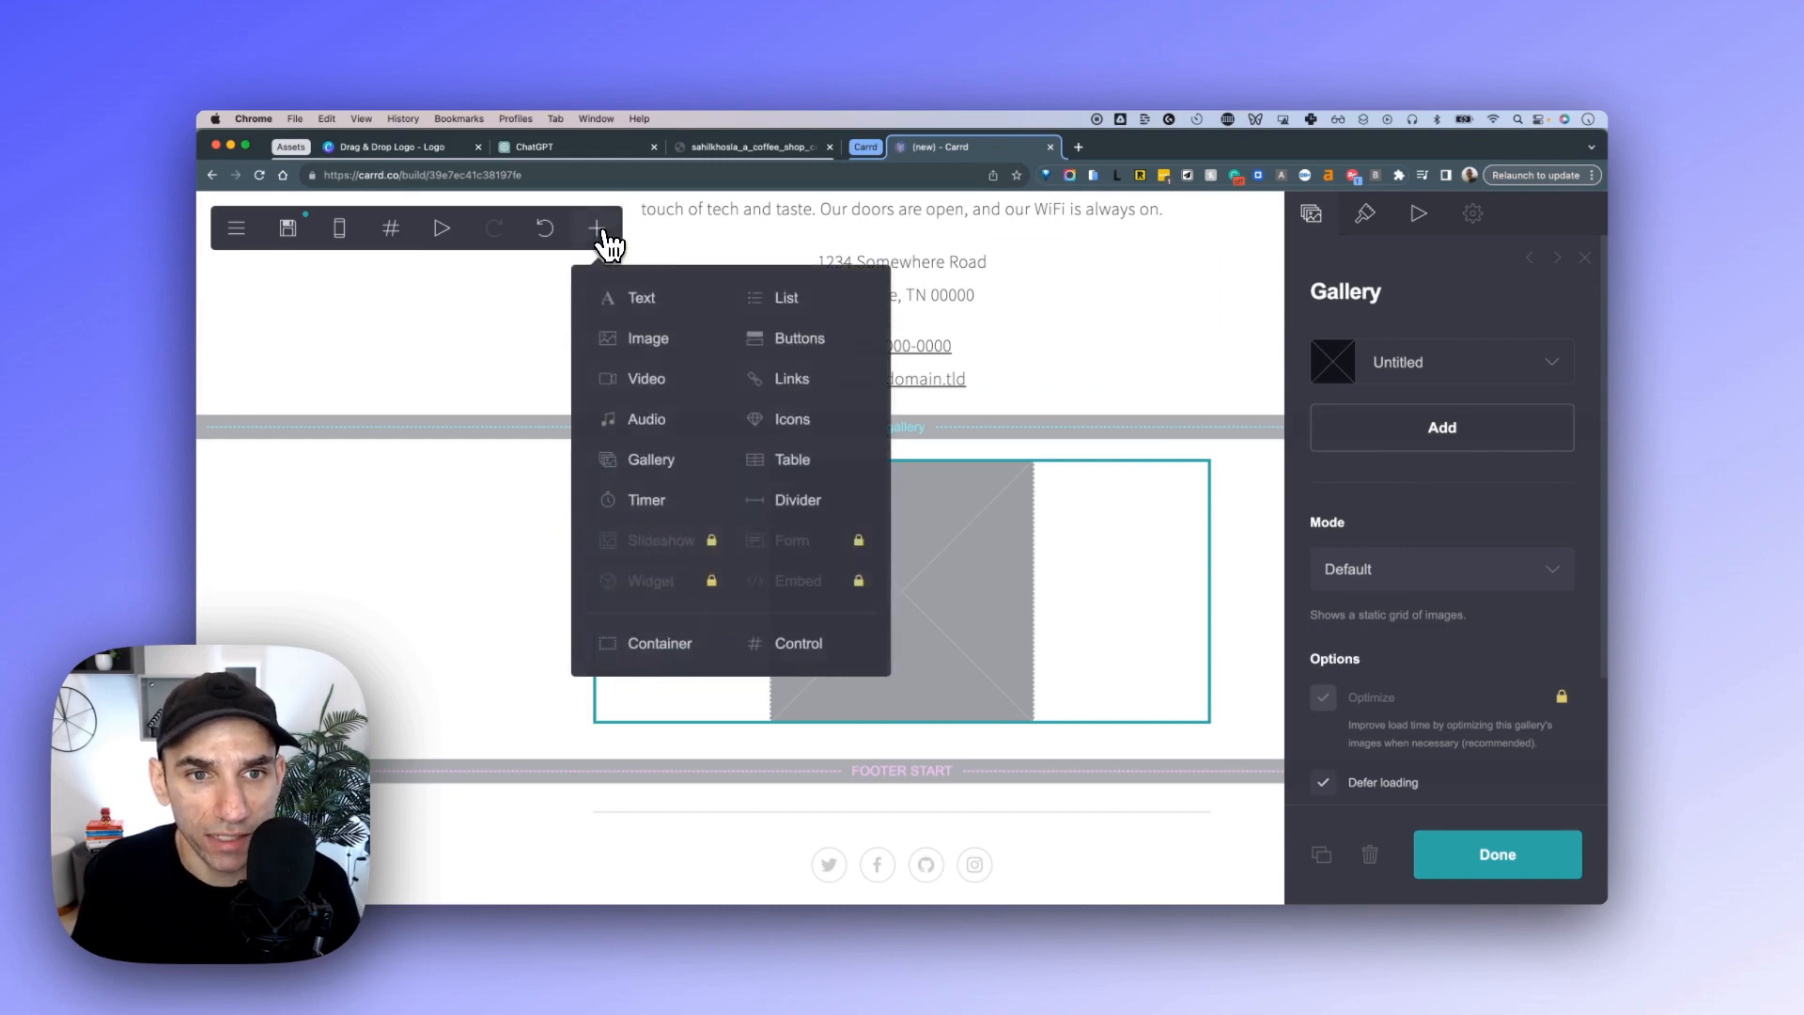
click(639, 299)
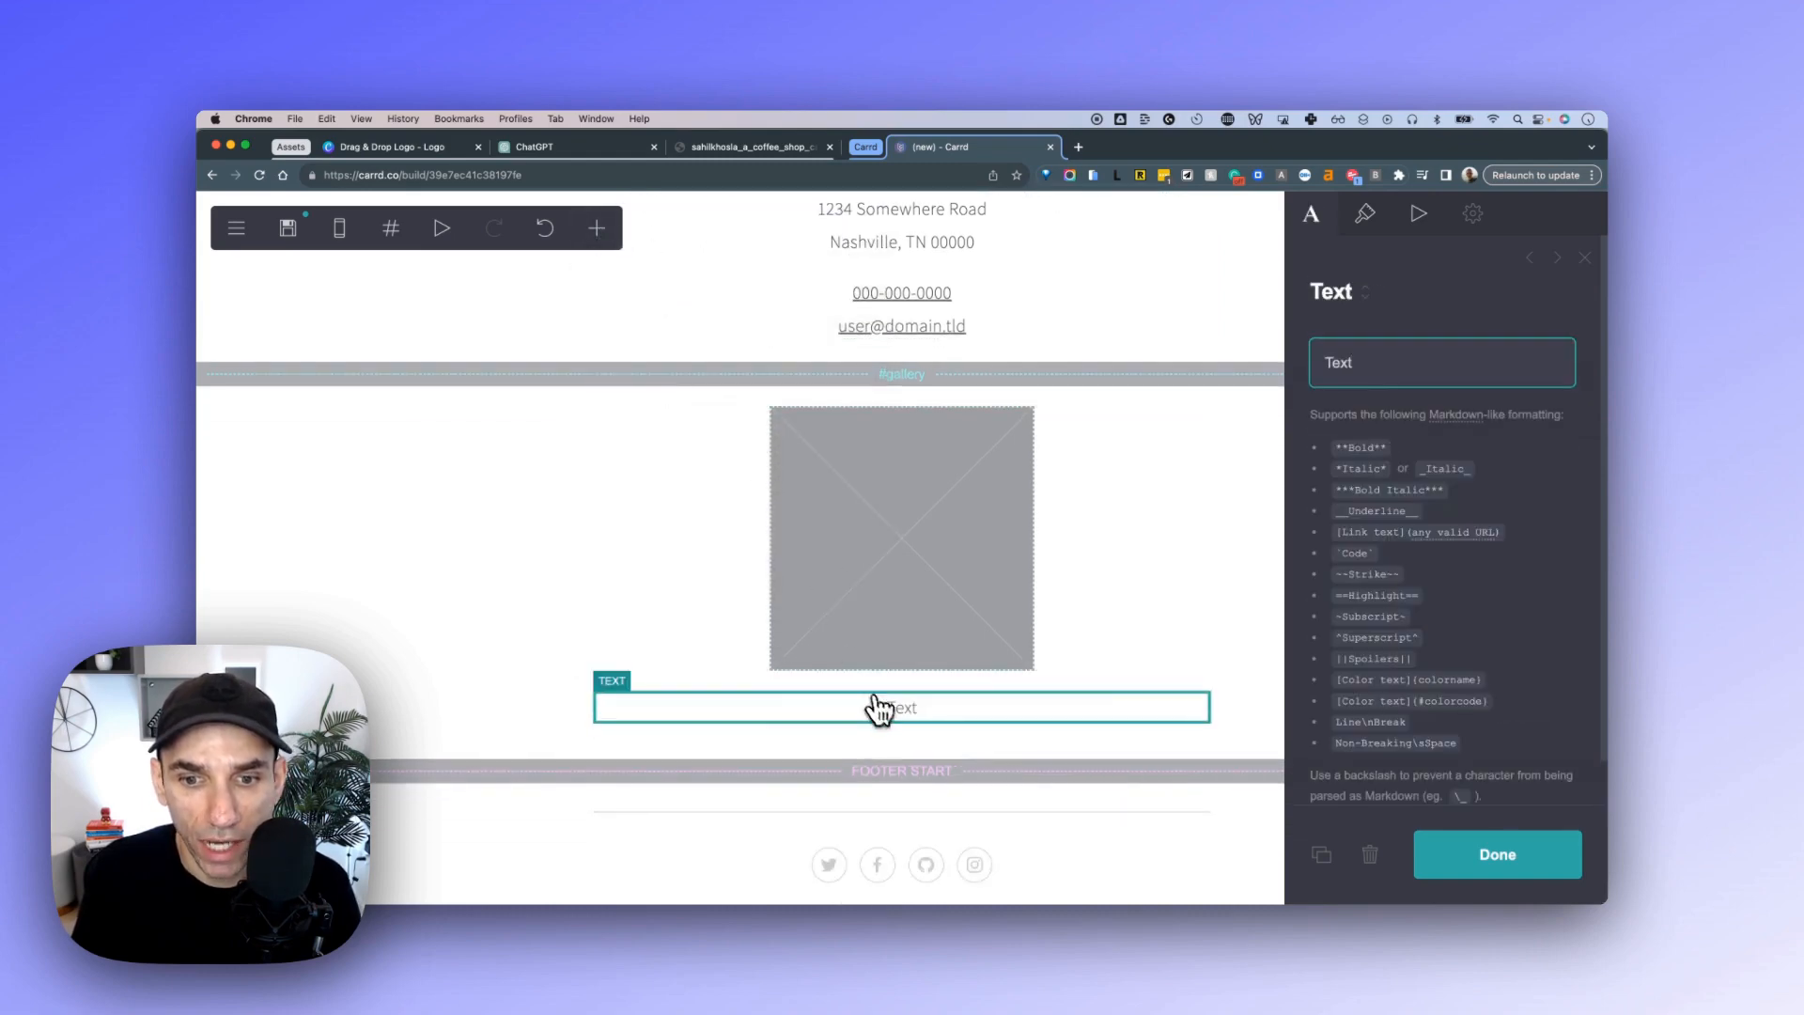
drag(874, 708, 894, 393)
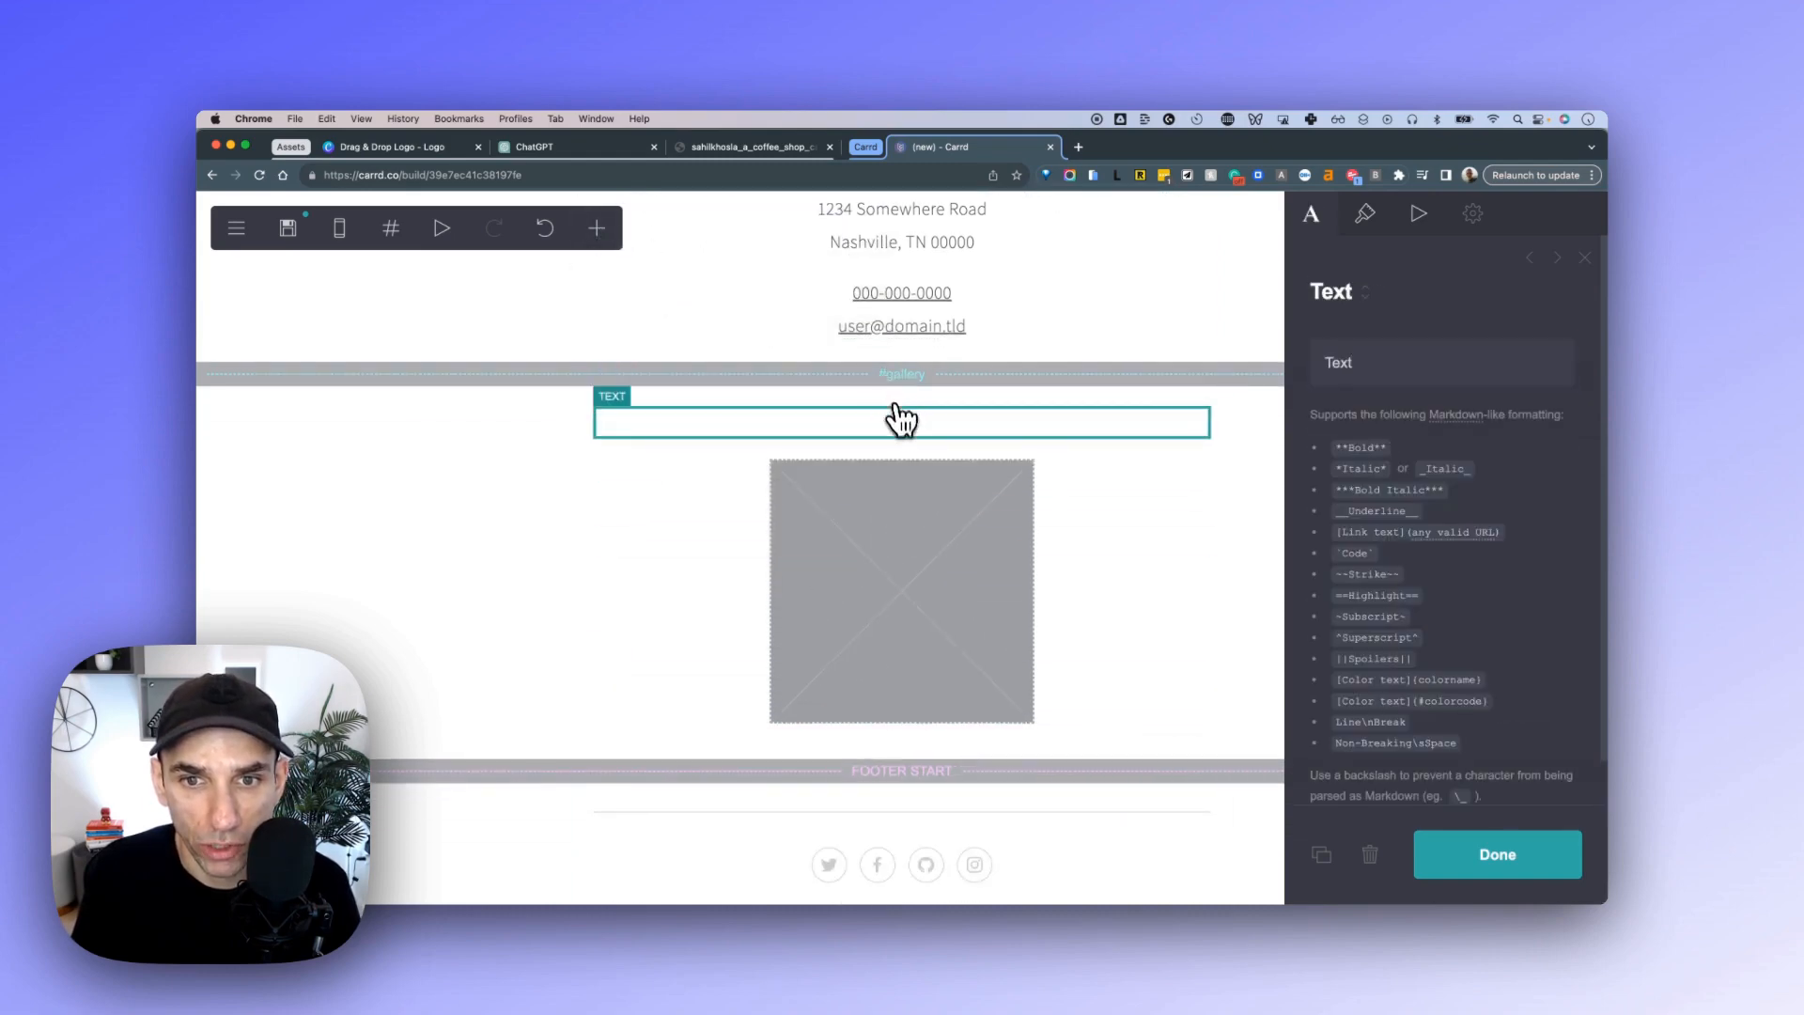
Change the wording of the text element above the gallery to Image Gallery.
click(1034, 437)
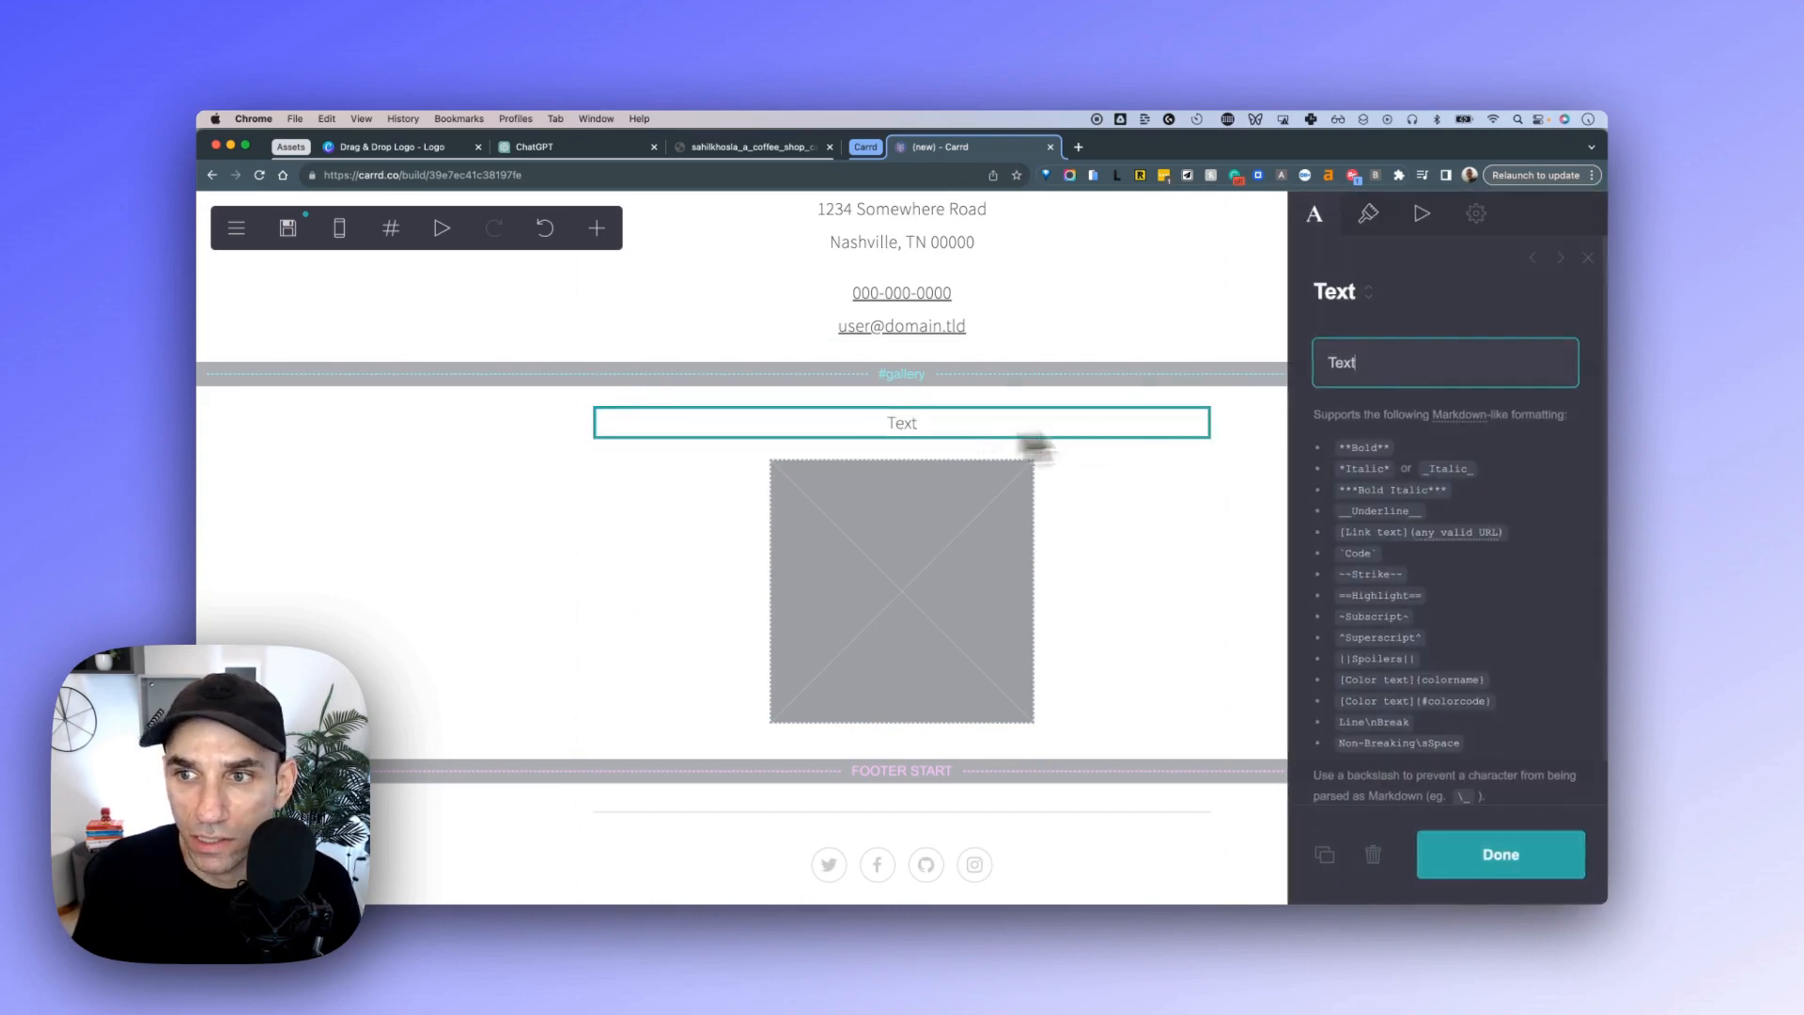
click(1351, 369)
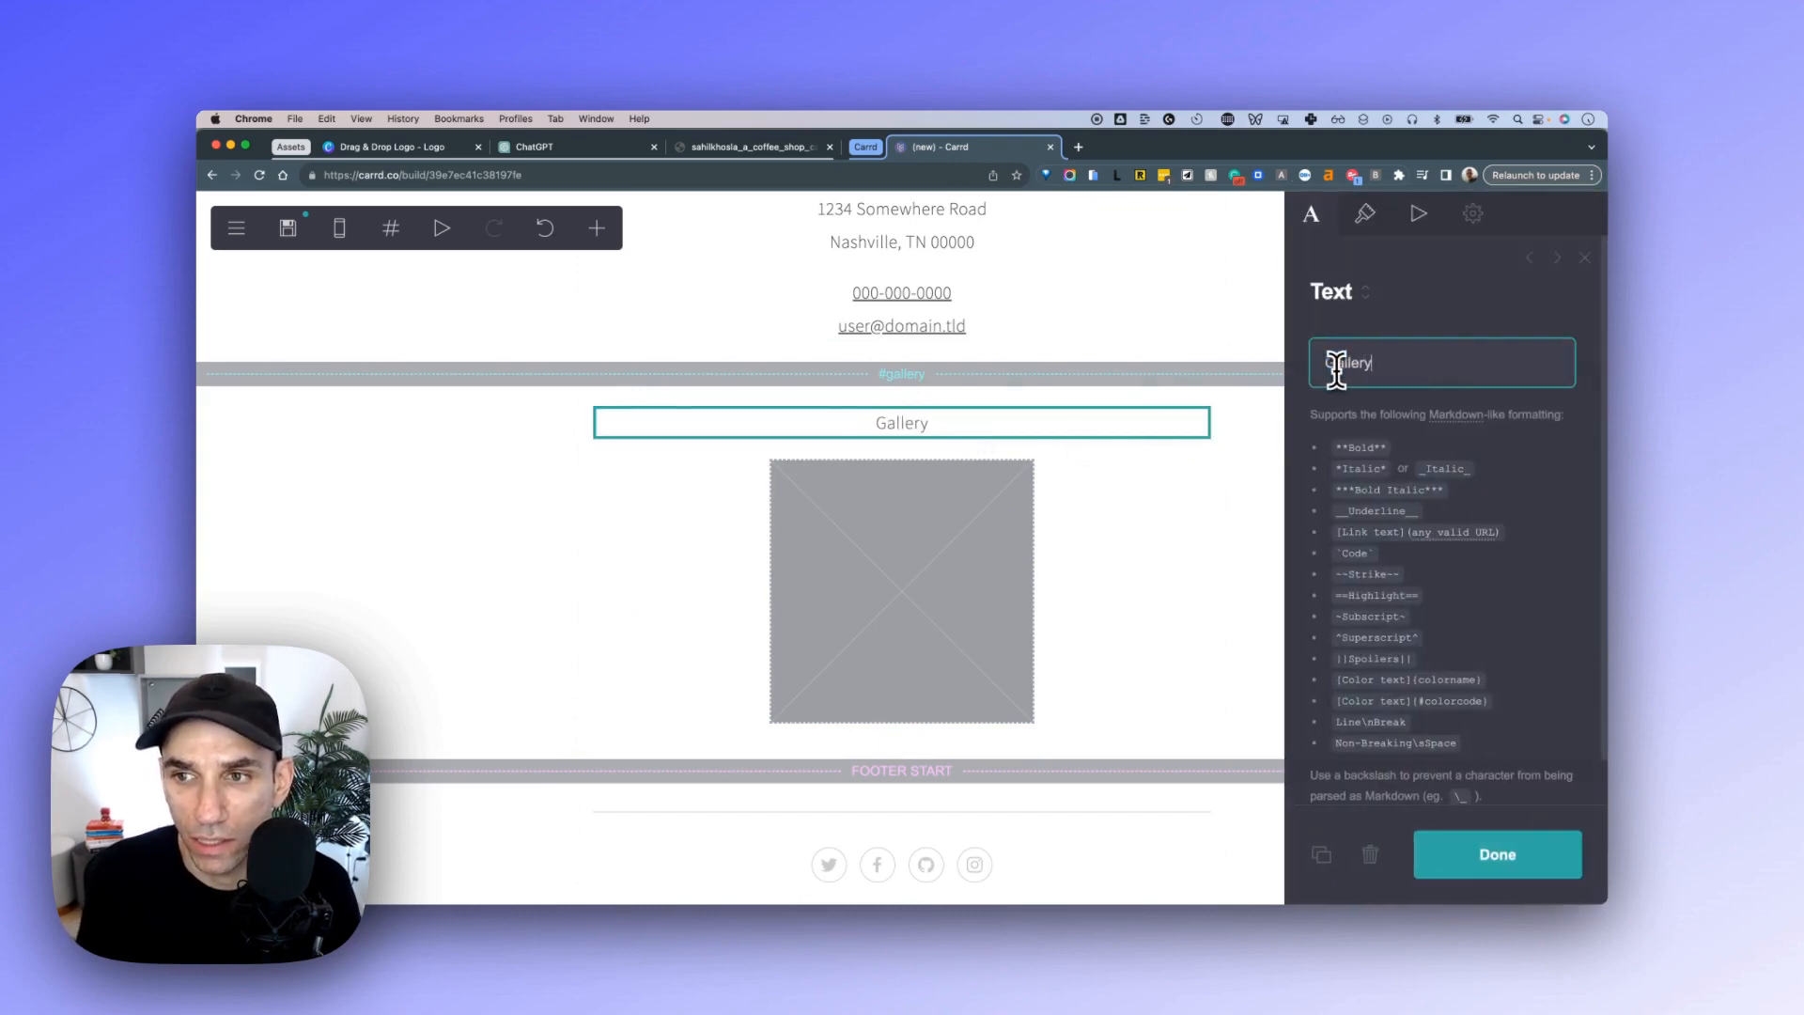
key(super+Up)
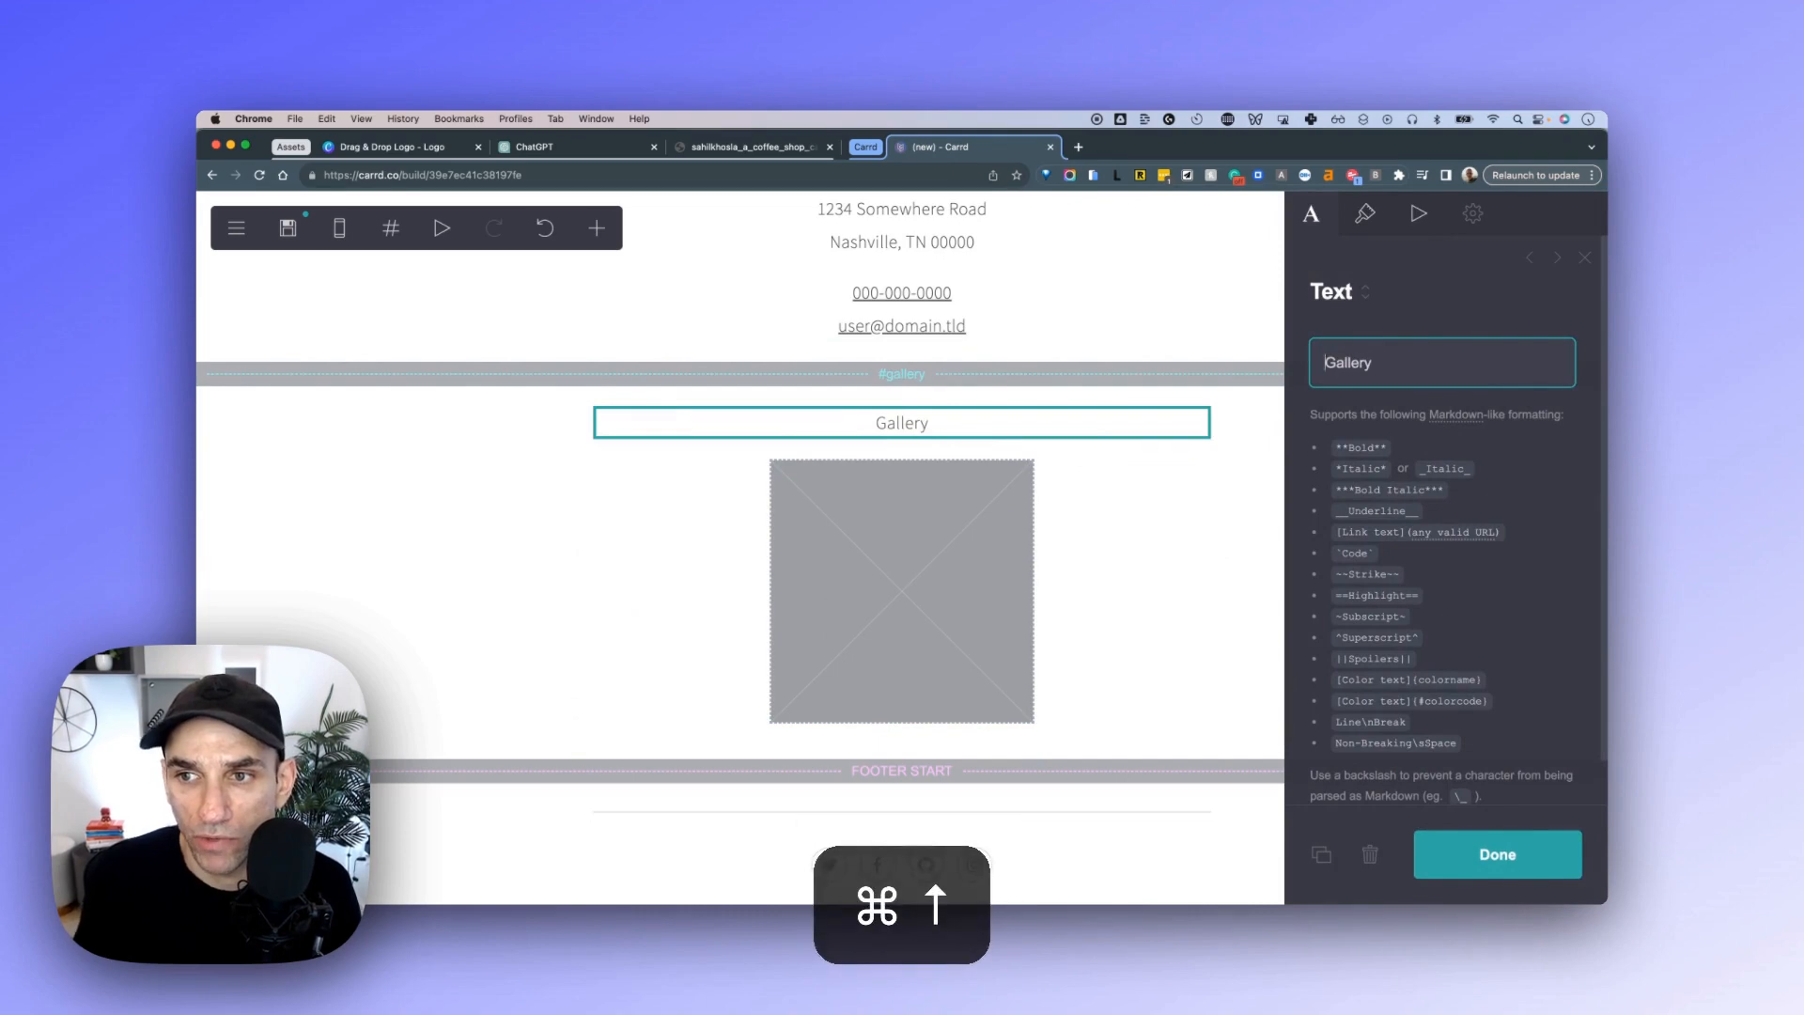
text(IMage)
key(BackSpace)
key(BackSpace)
key(BackSpace)
key(BackSpace)
text(mage)
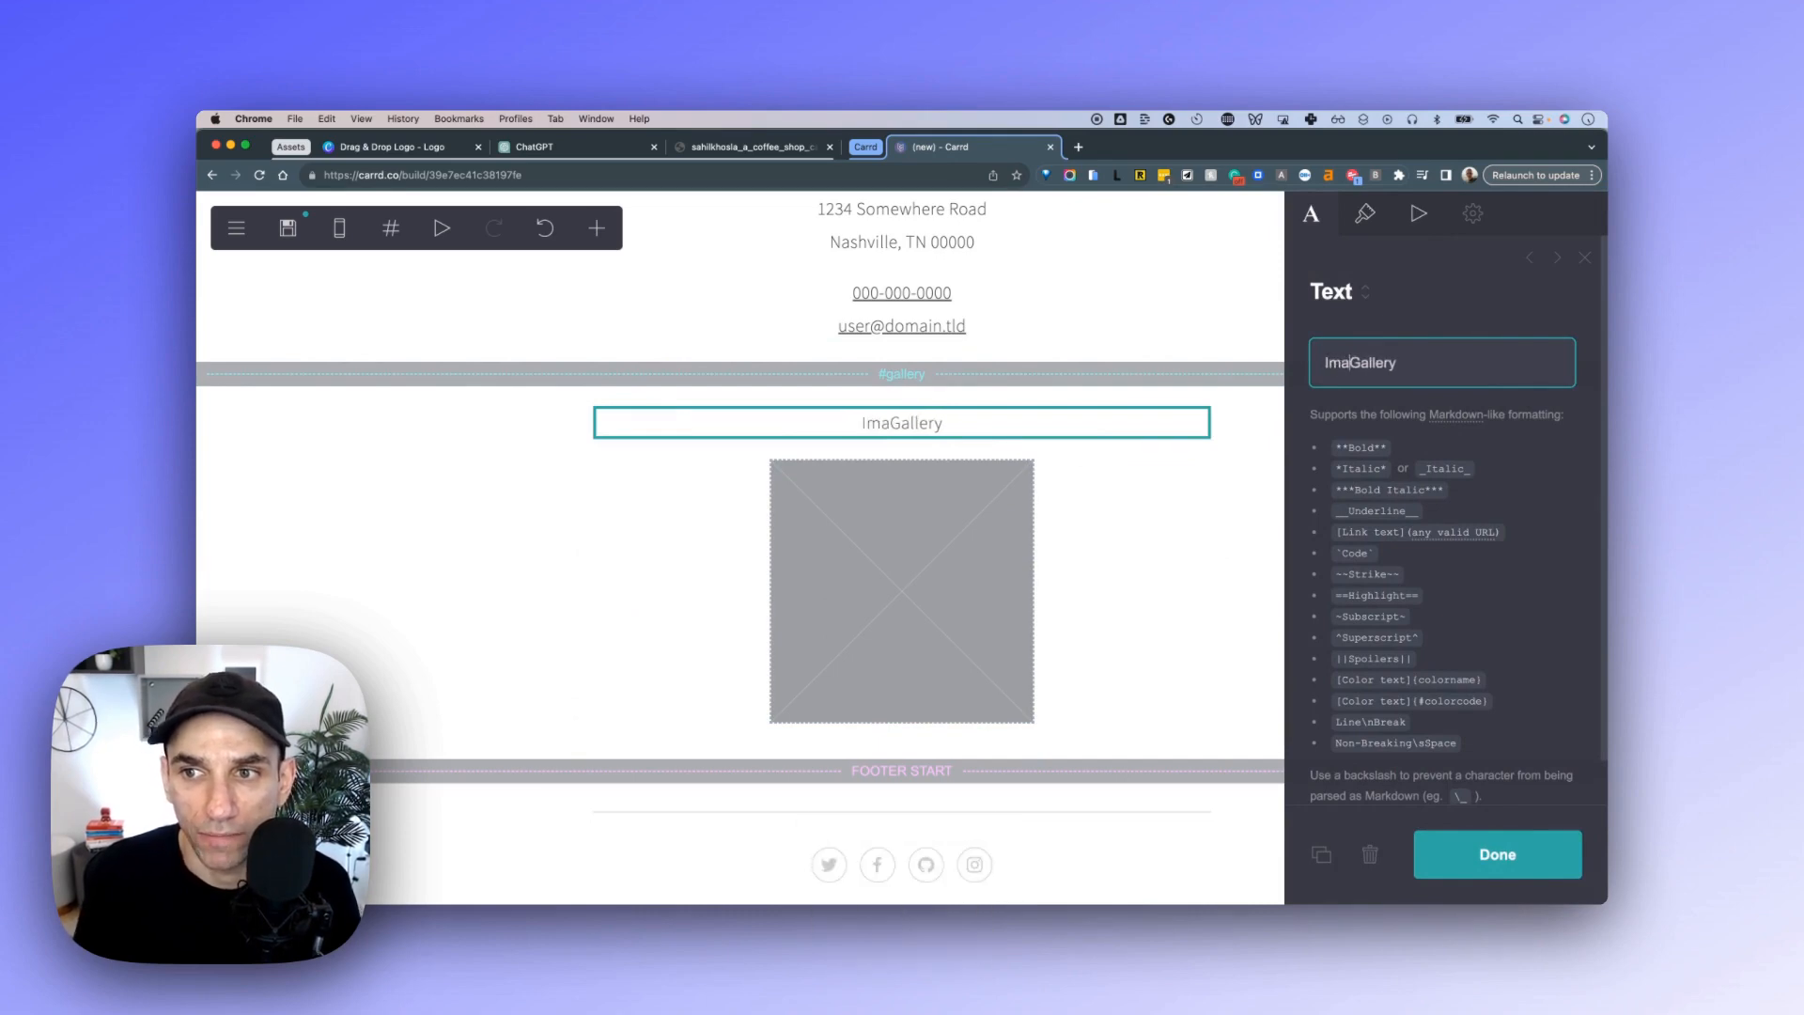
click(1080, 612)
Upload exterior.png as the gallery's first image and expand its crop to cover the whole picture.
click(918, 584)
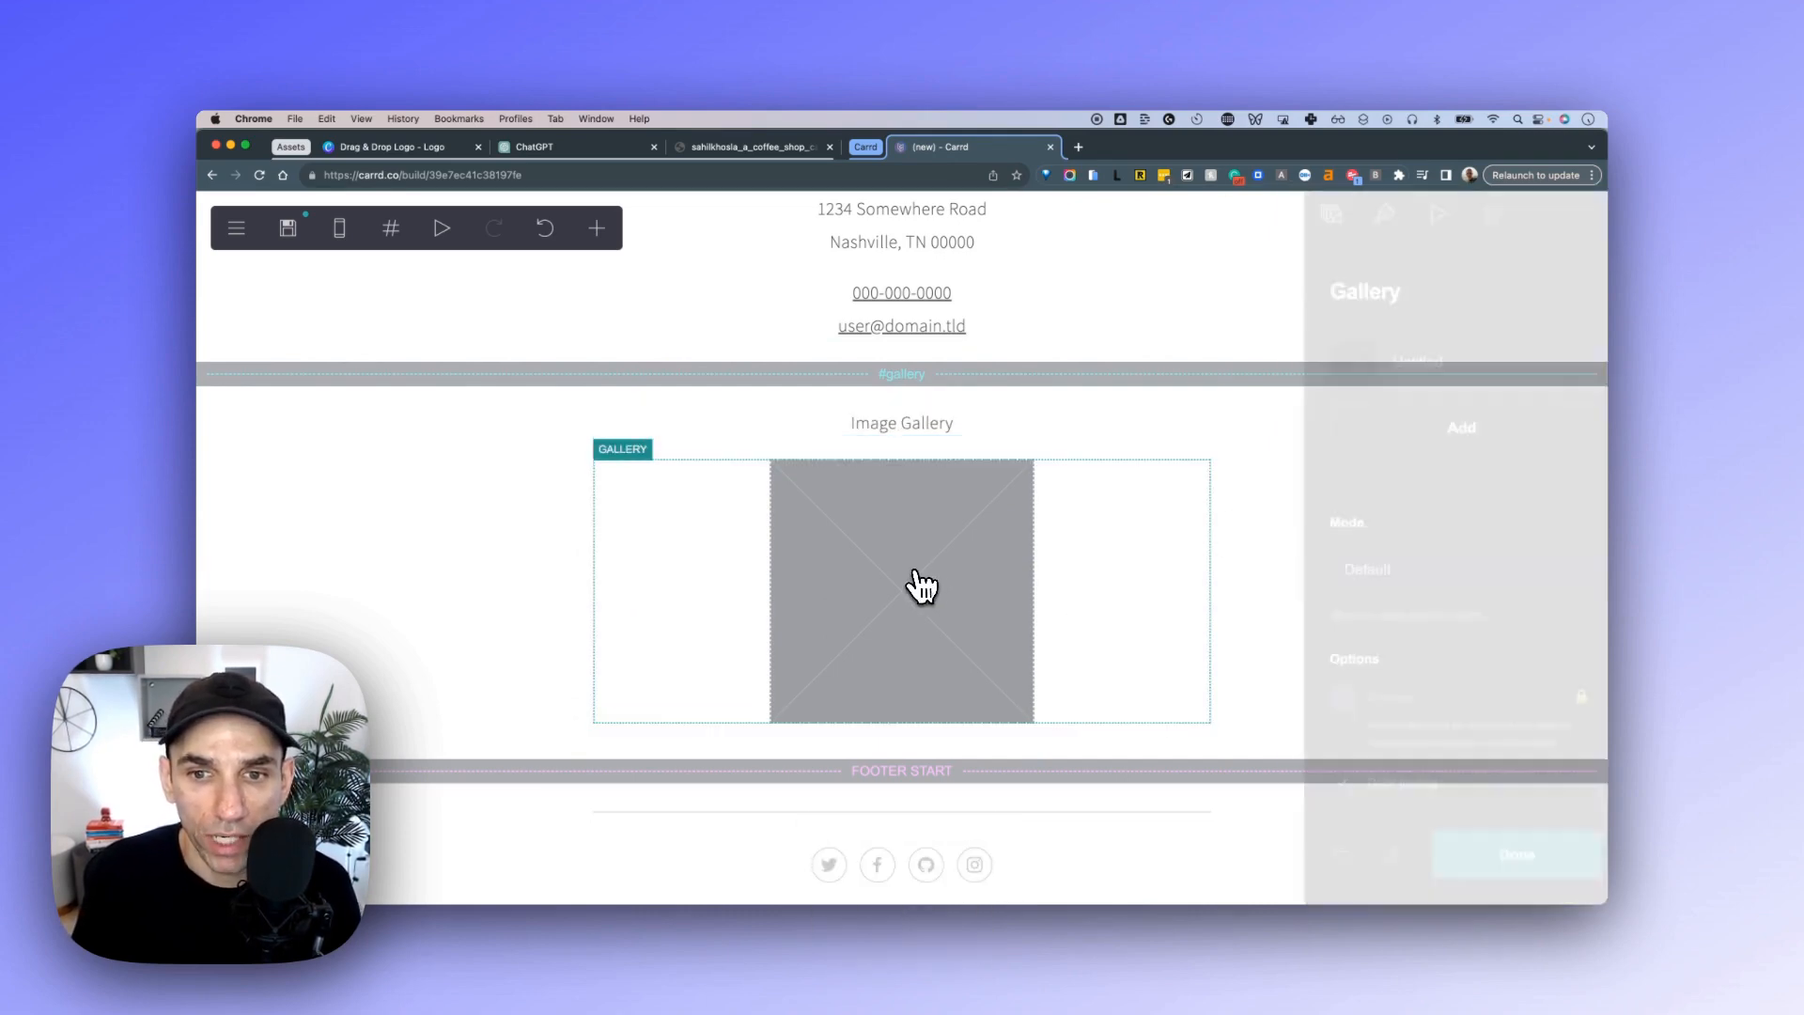
click(921, 585)
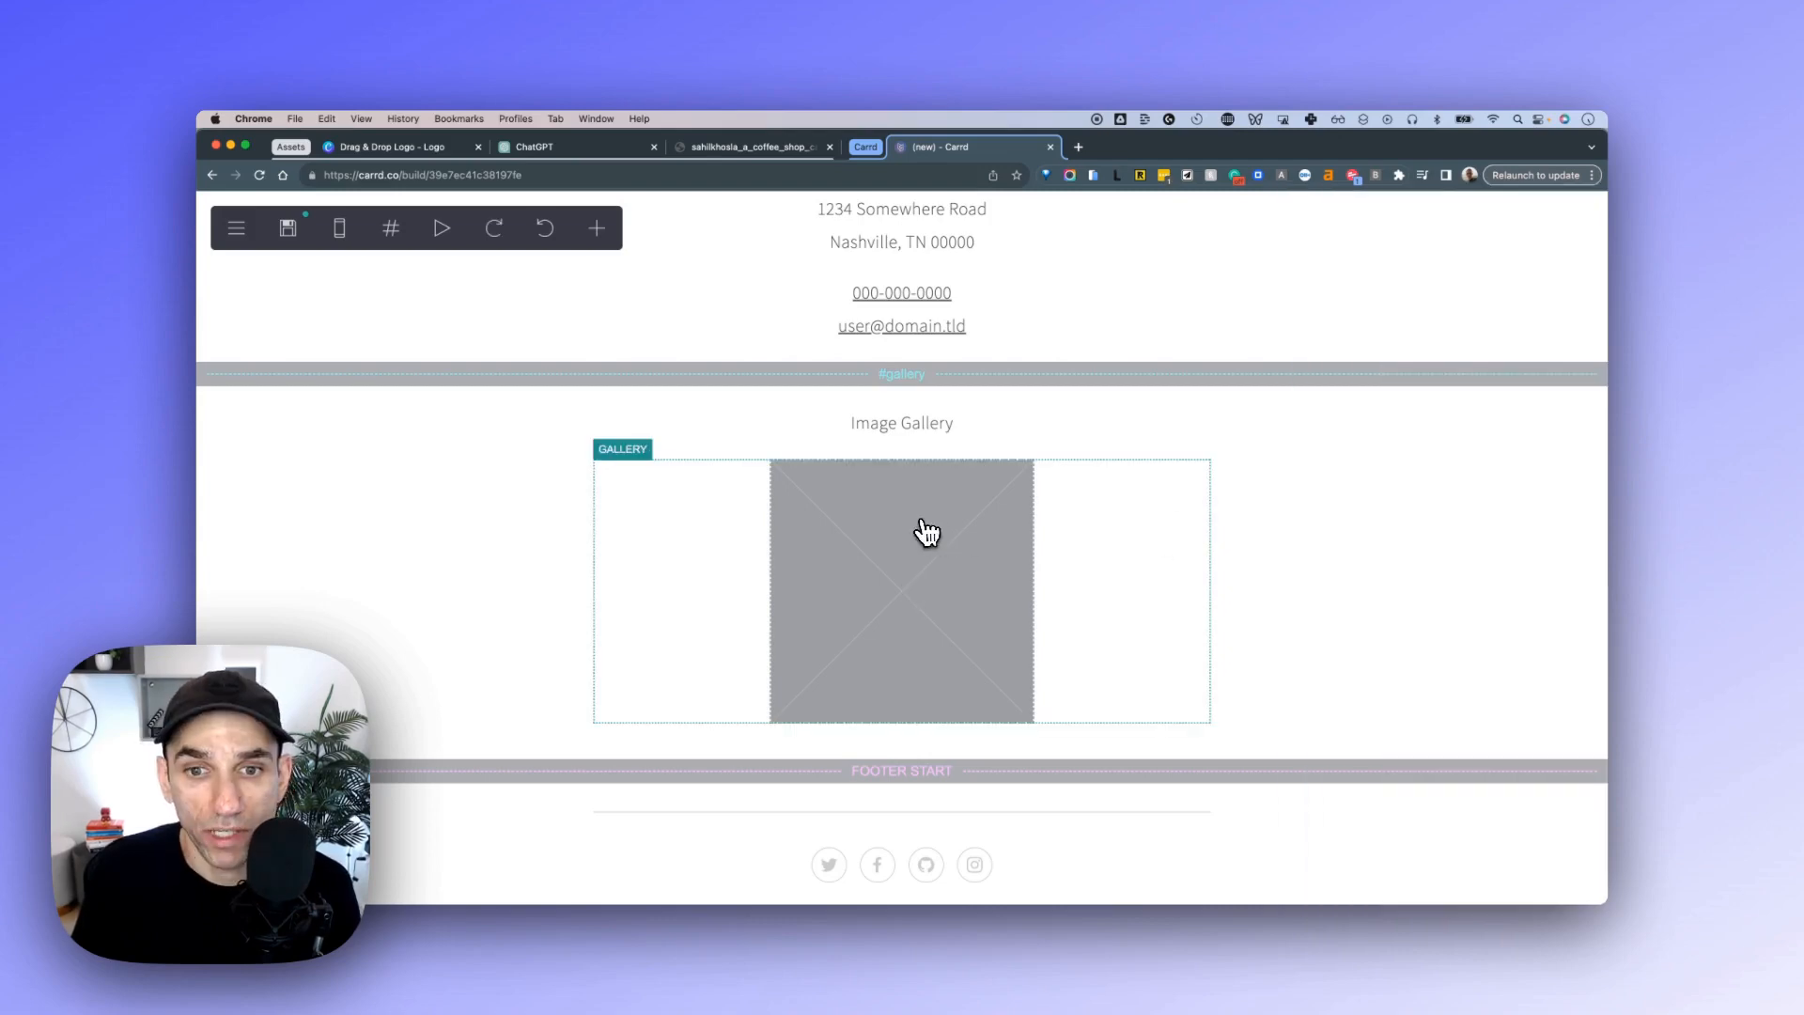
click(921, 526)
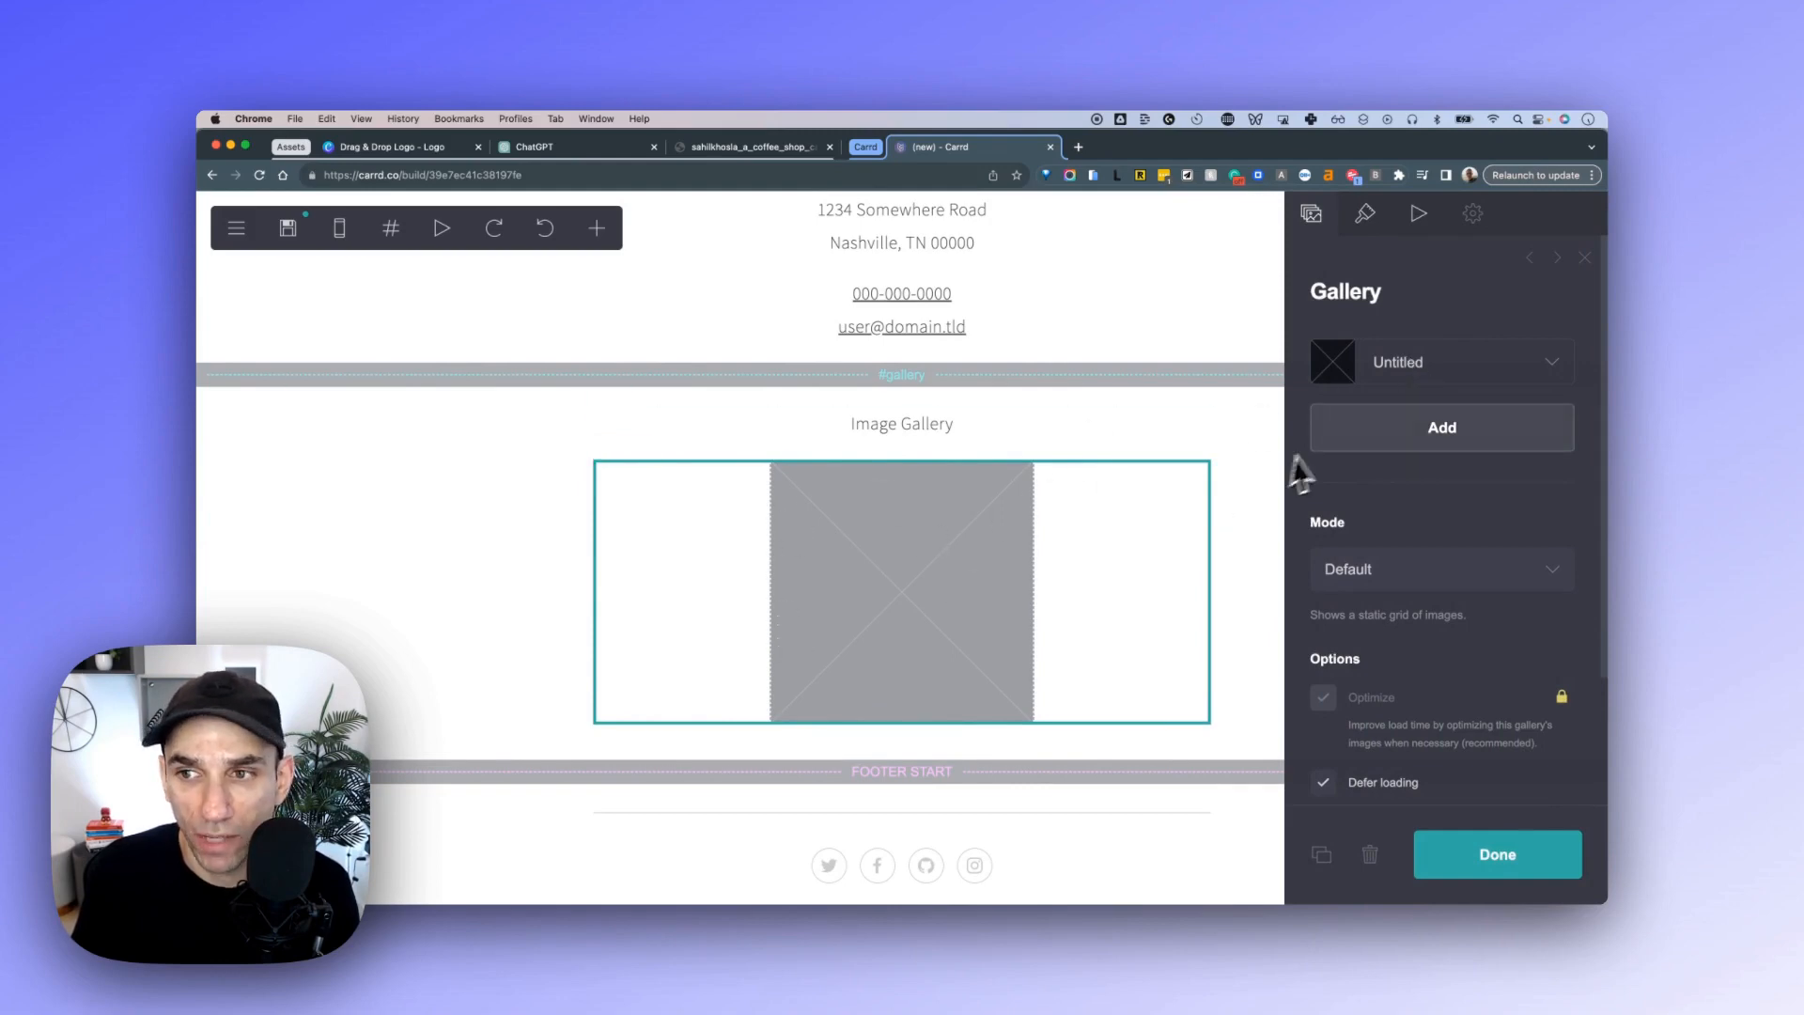
click(1417, 381)
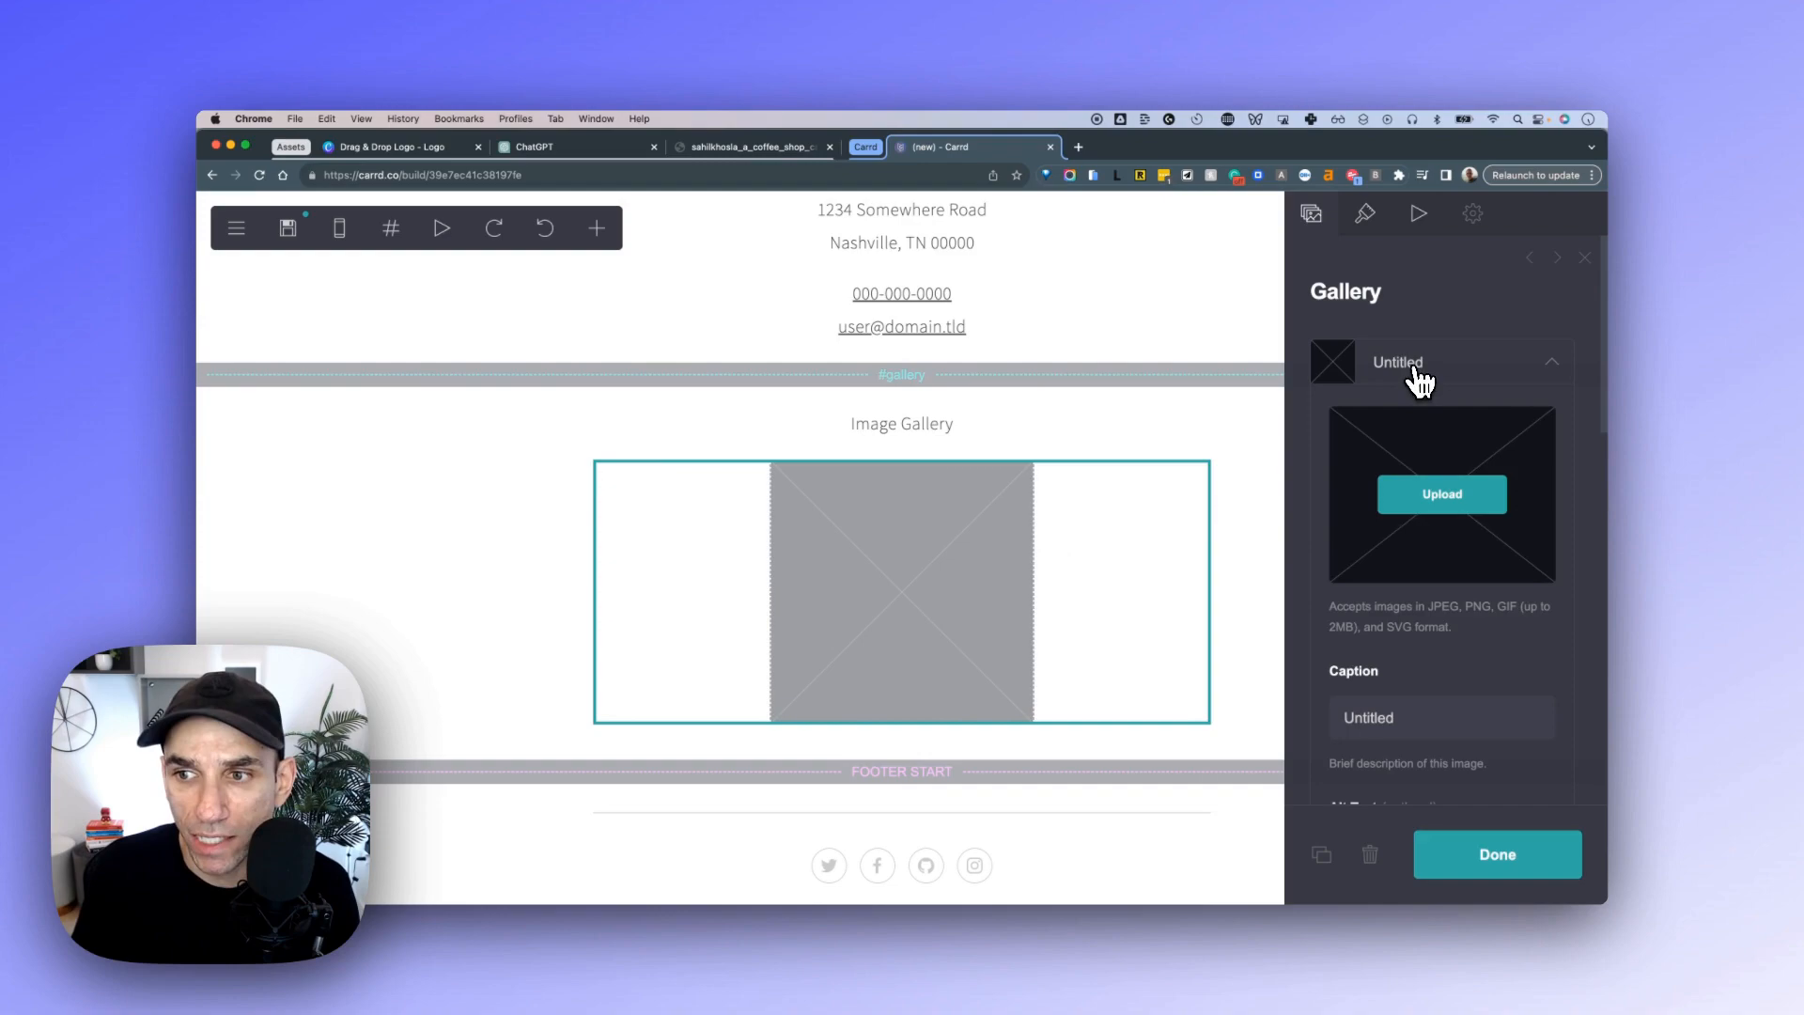
click(1414, 495)
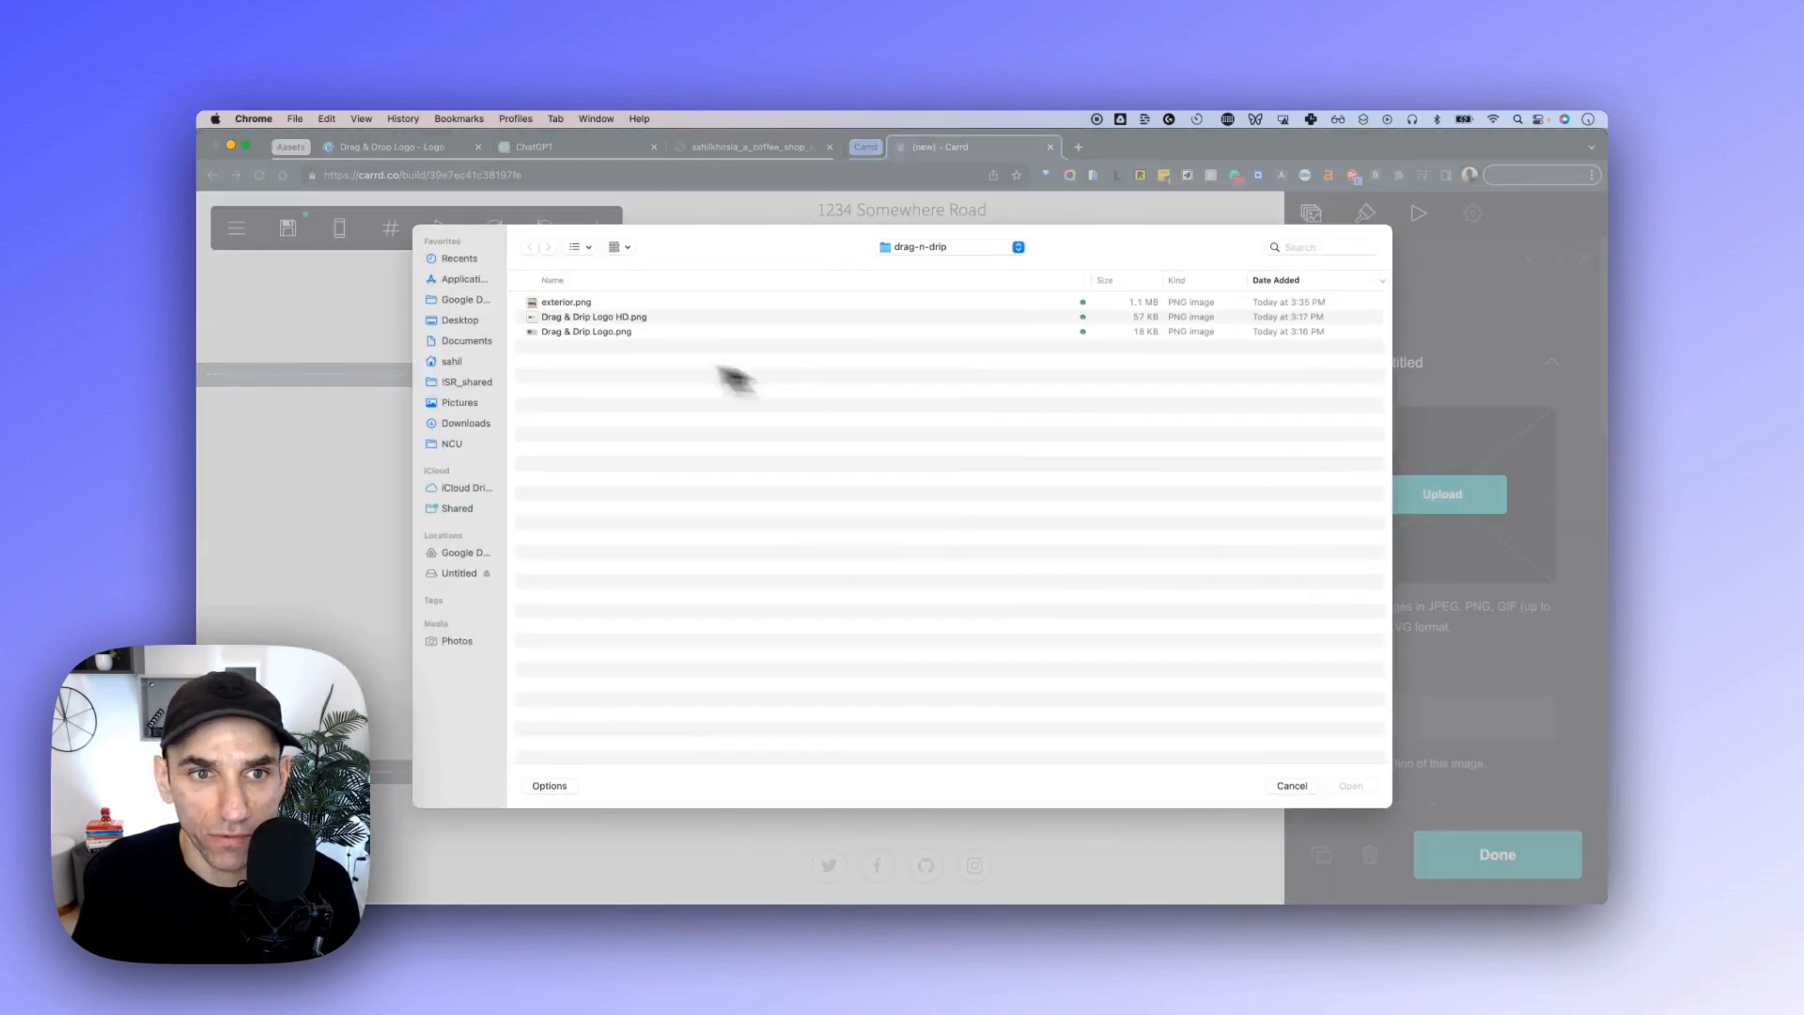
double_click(589, 308)
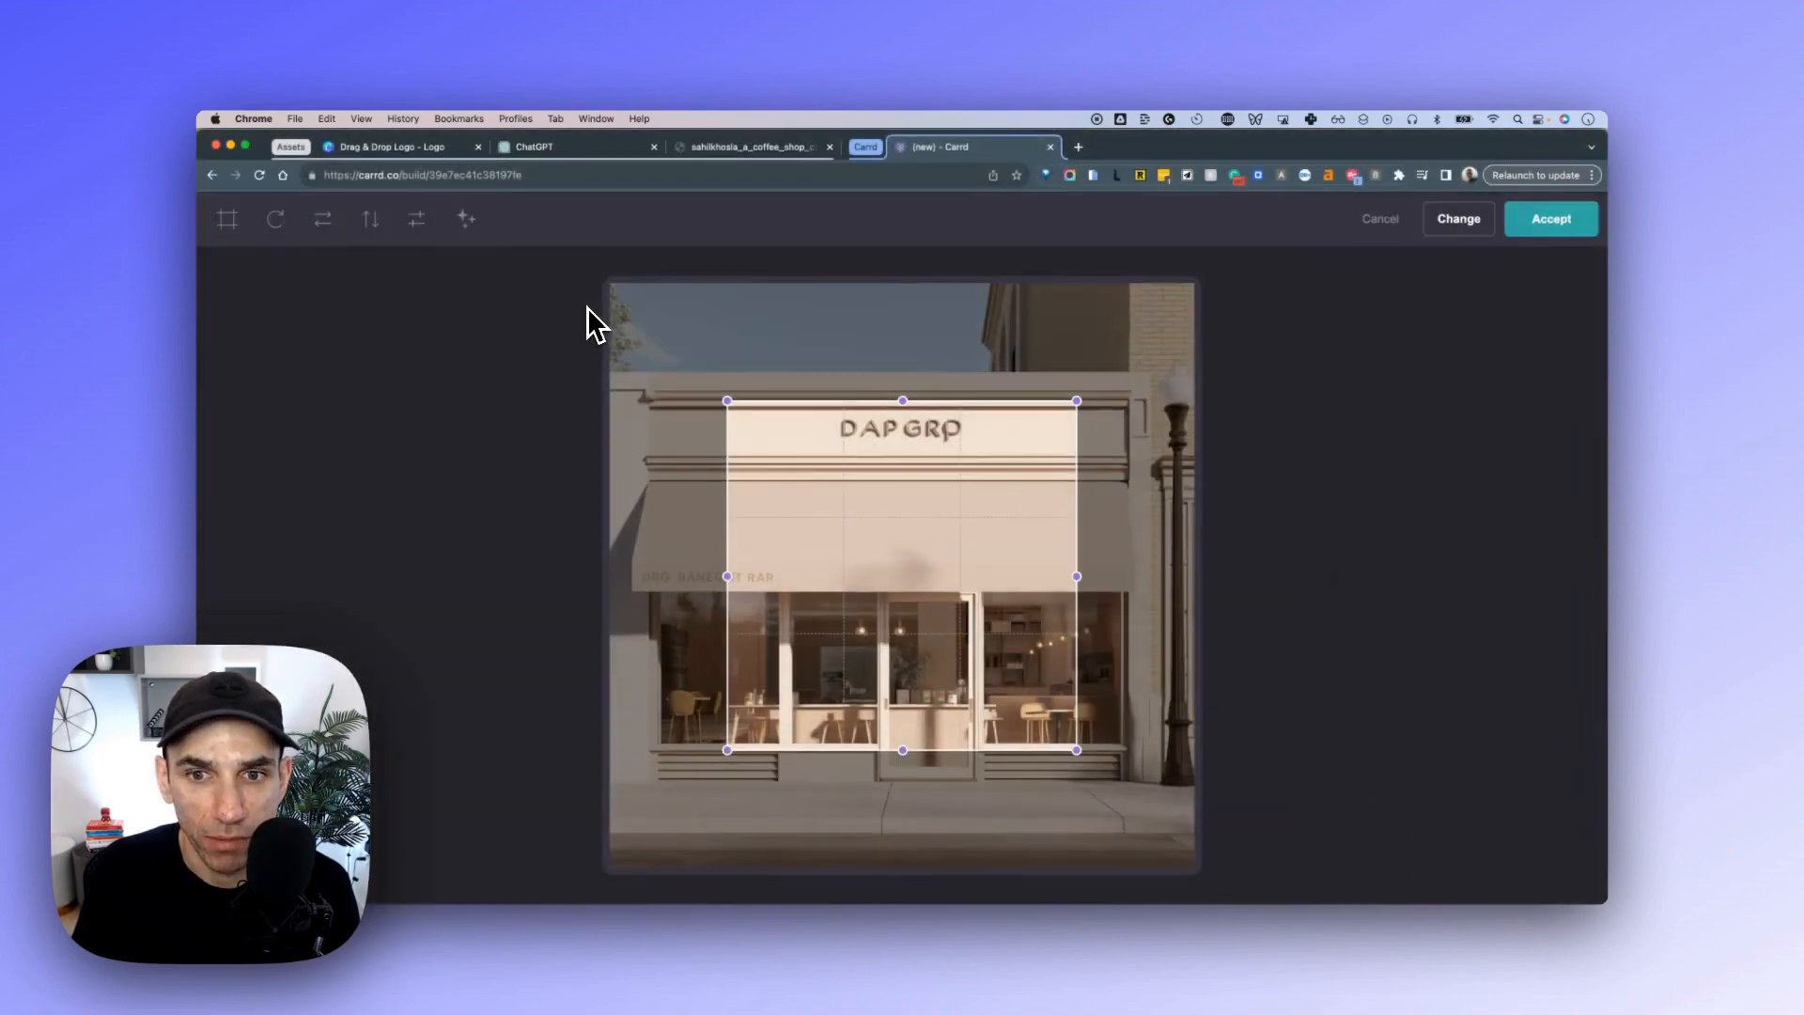
drag(902, 474, 858, 434)
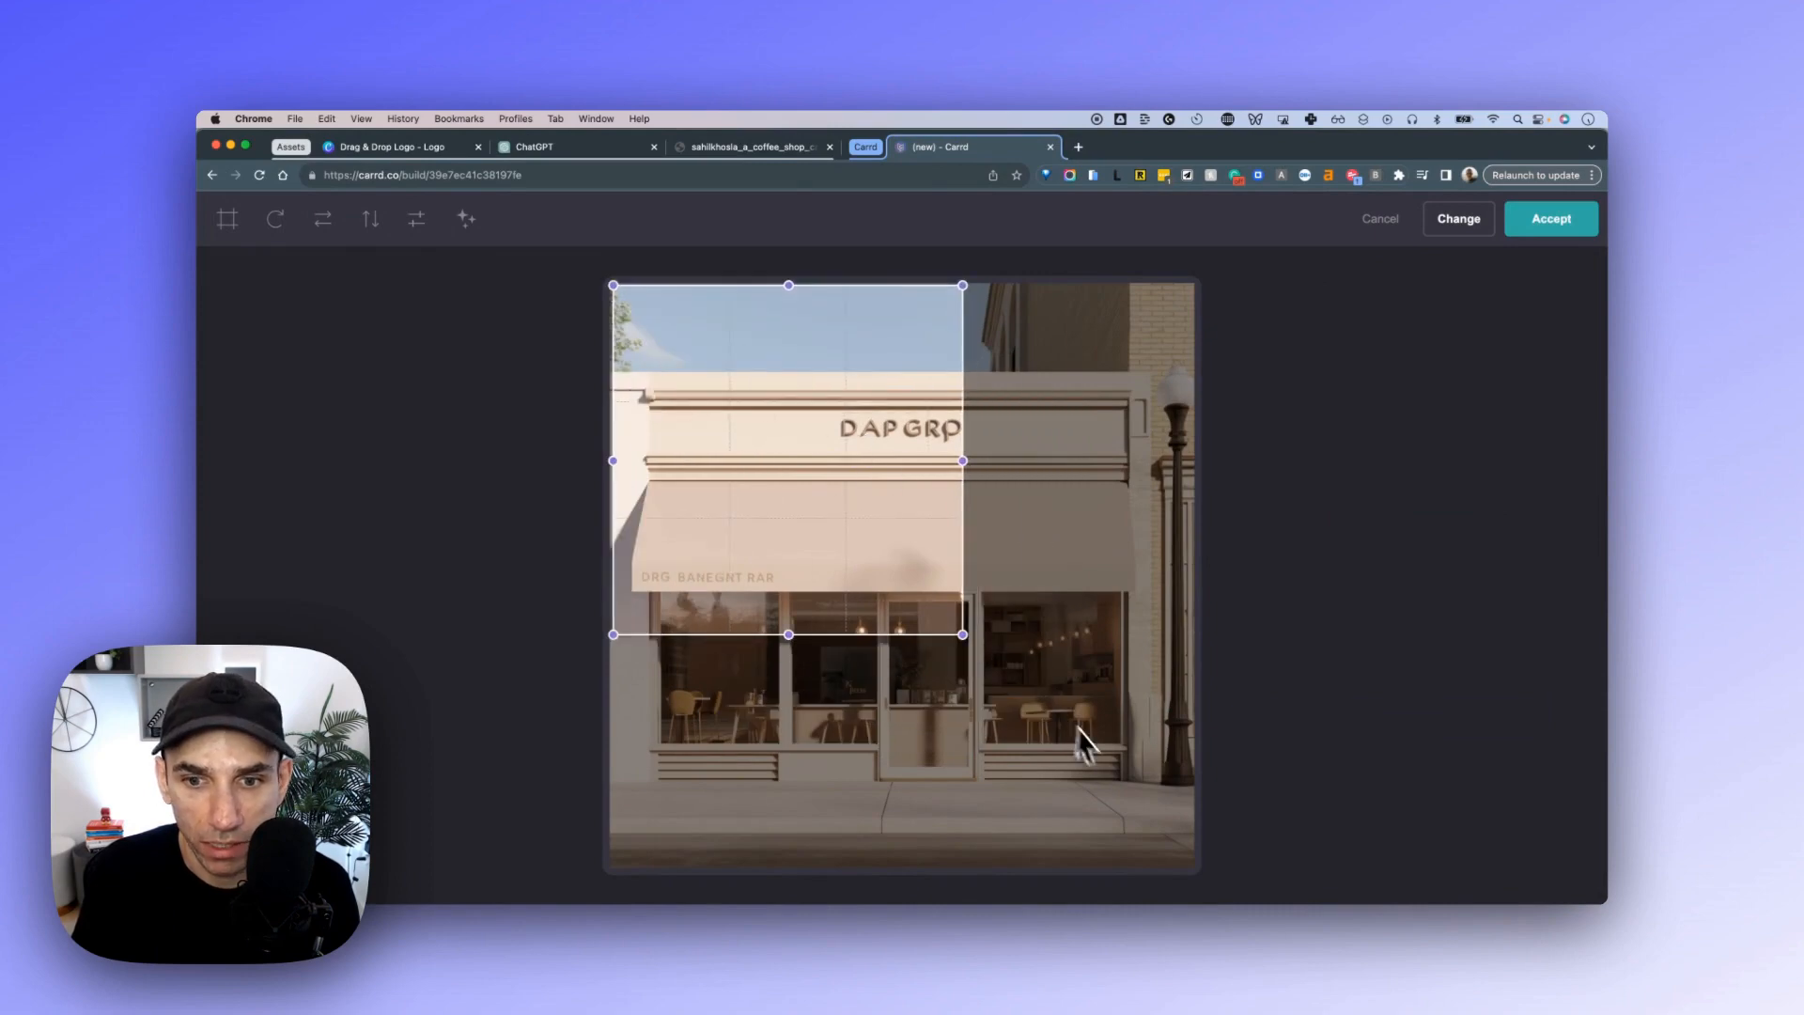
drag(962, 634, 1197, 878)
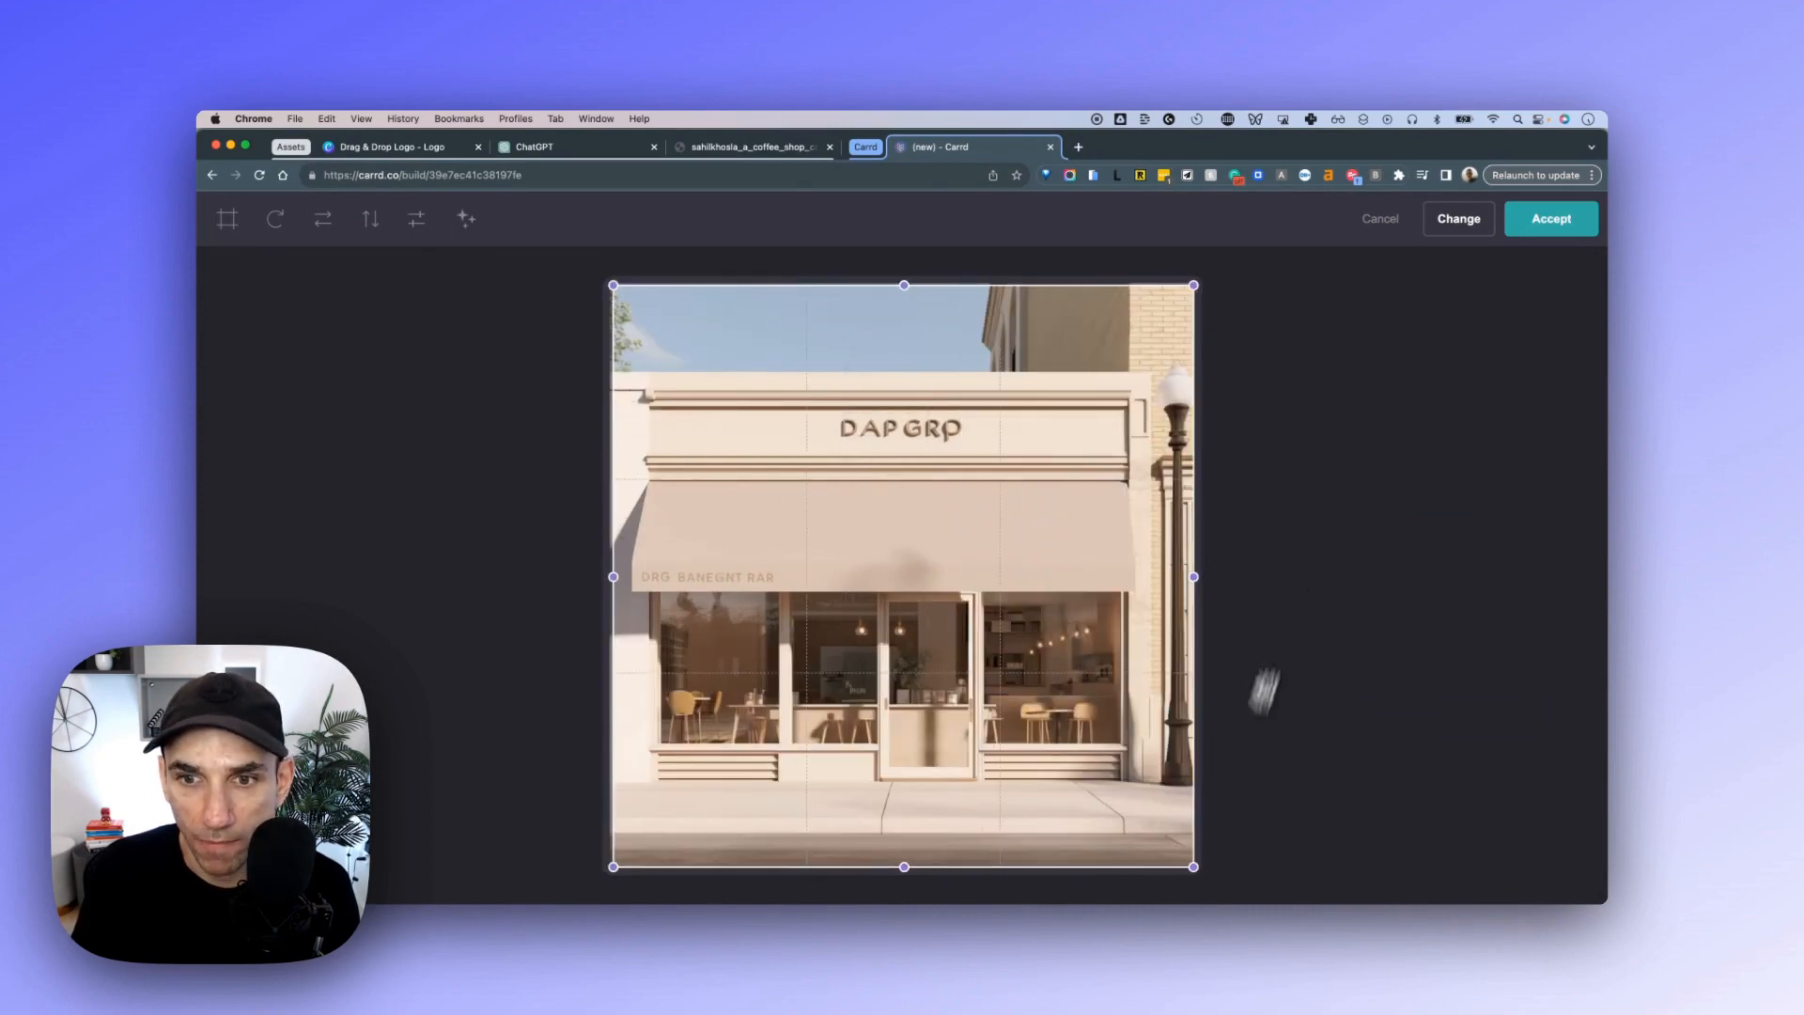
click(1550, 225)
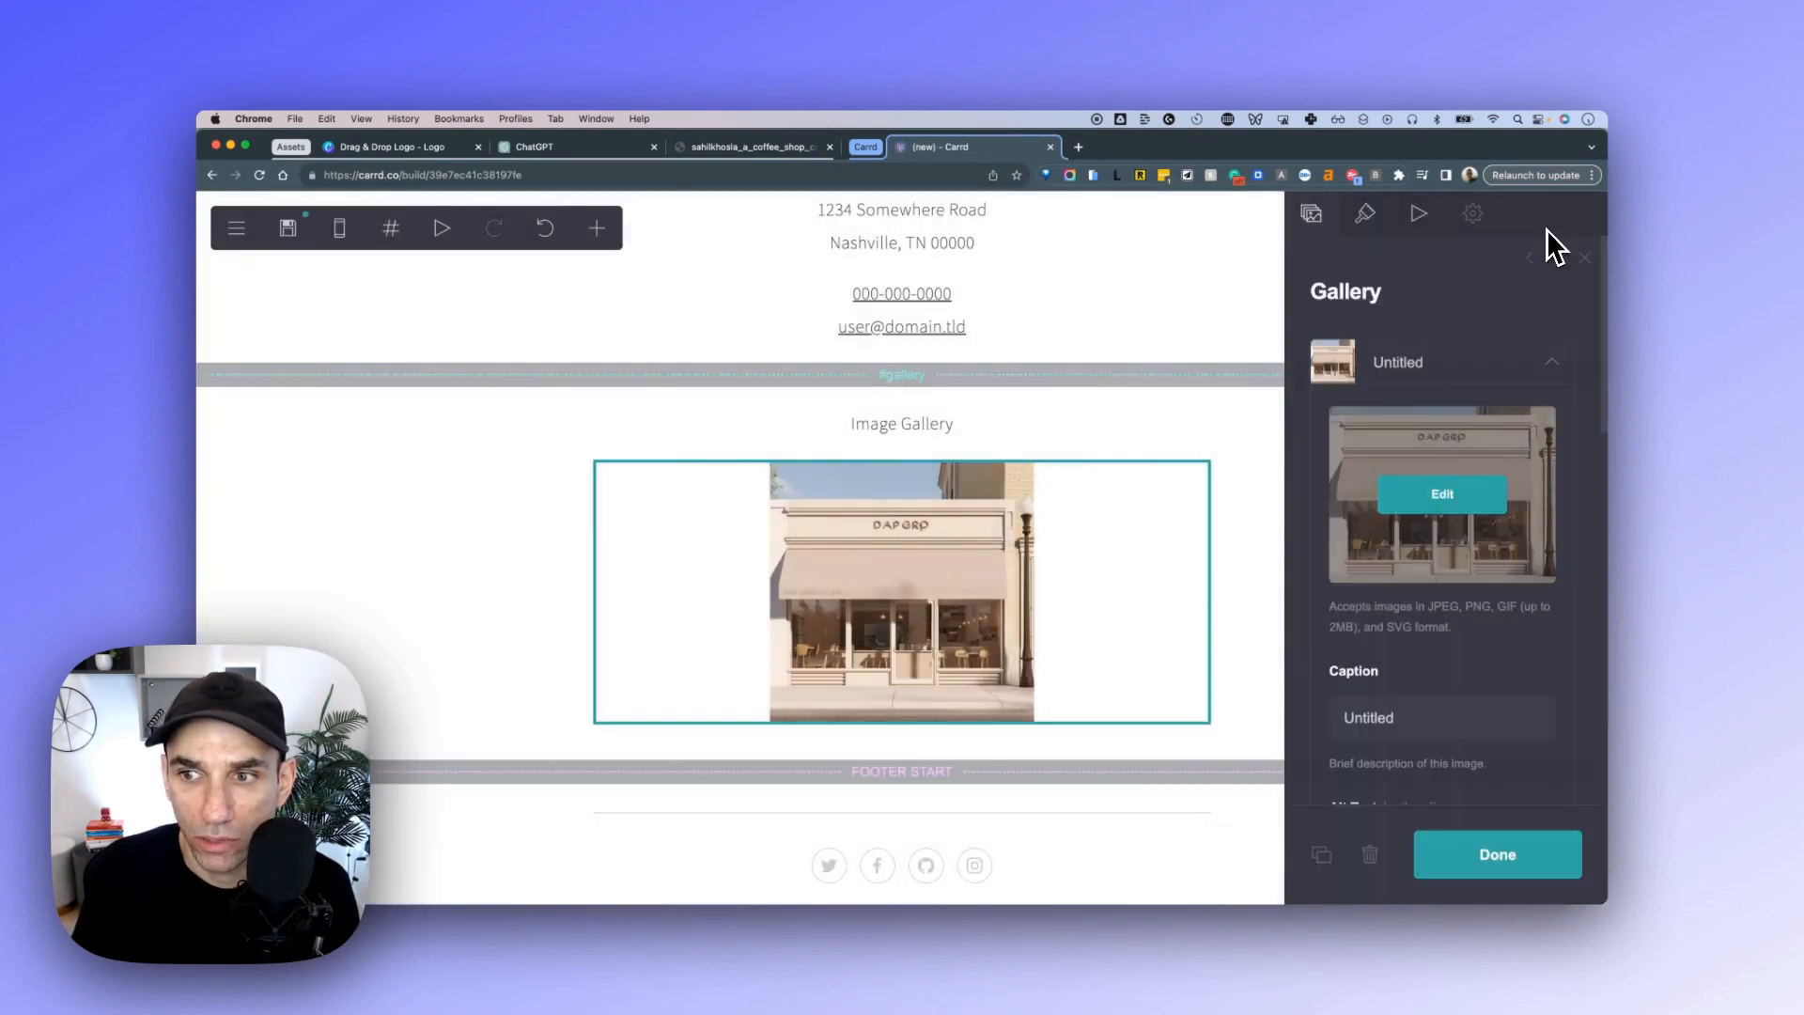
Add a second gallery image from exterior.png, also cropped to the full picture.
scroll(1442, 464, down, 5)
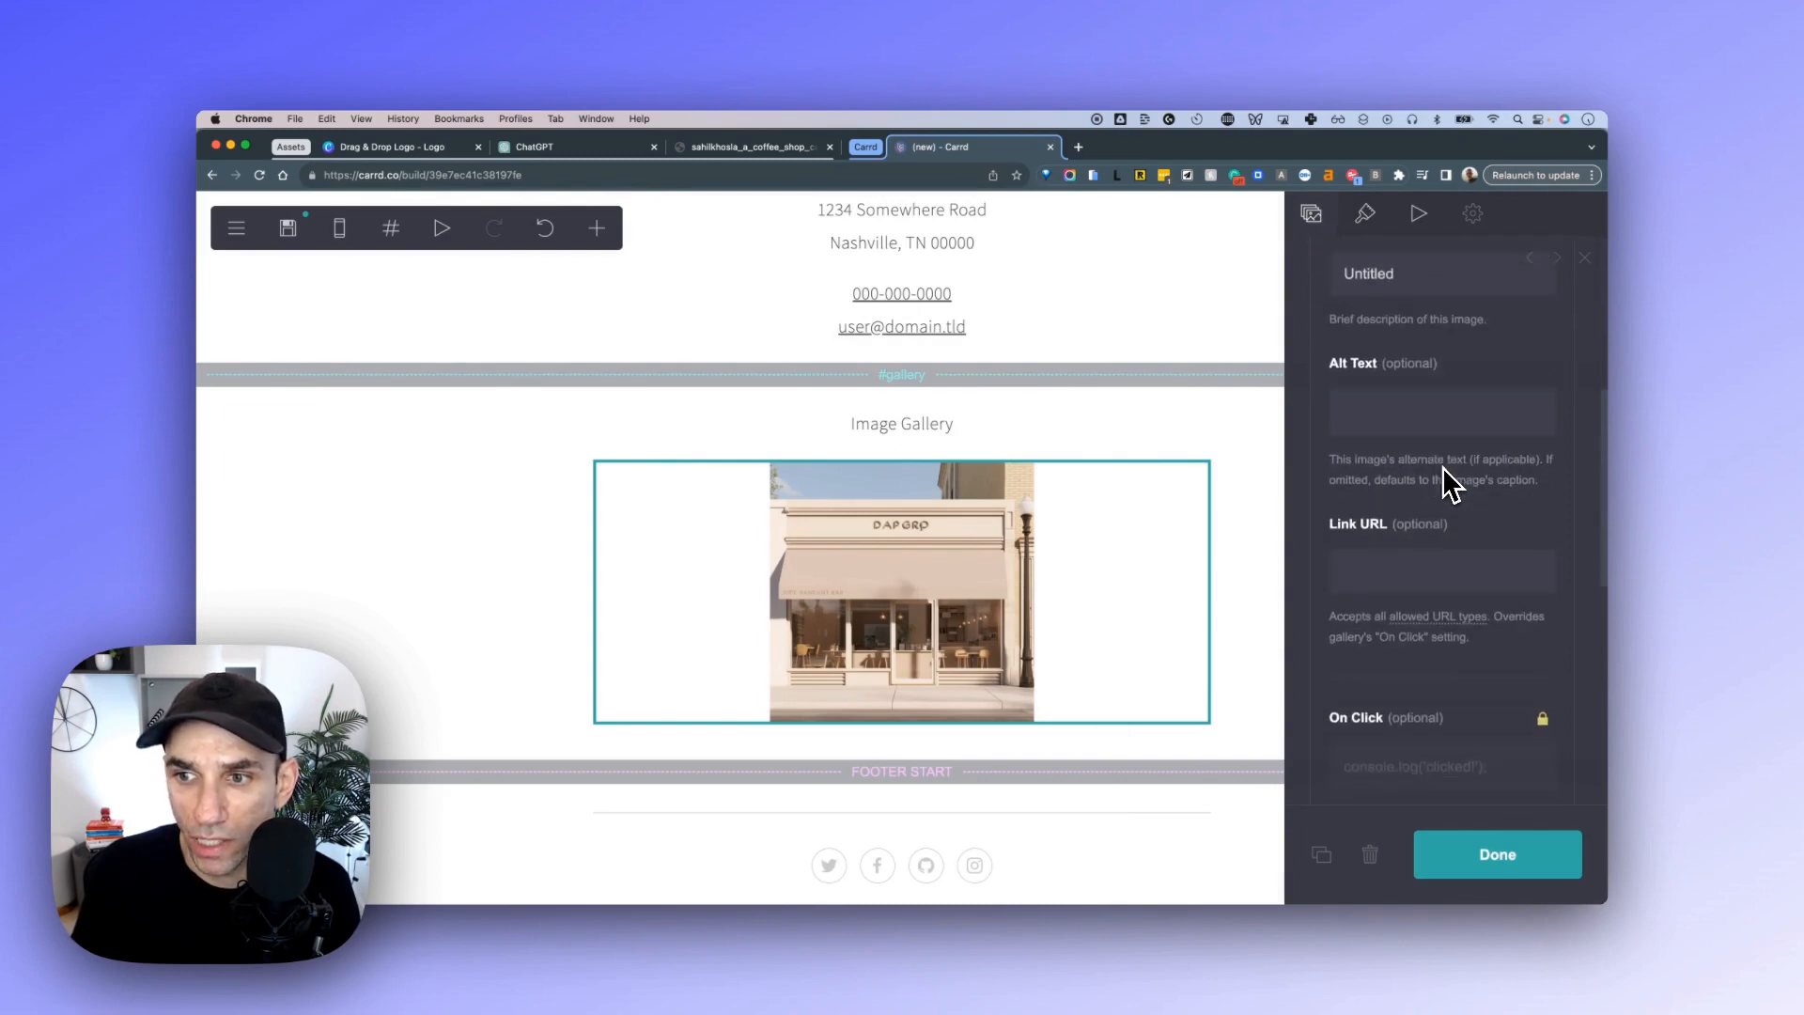
scroll(1445, 467, up, 6)
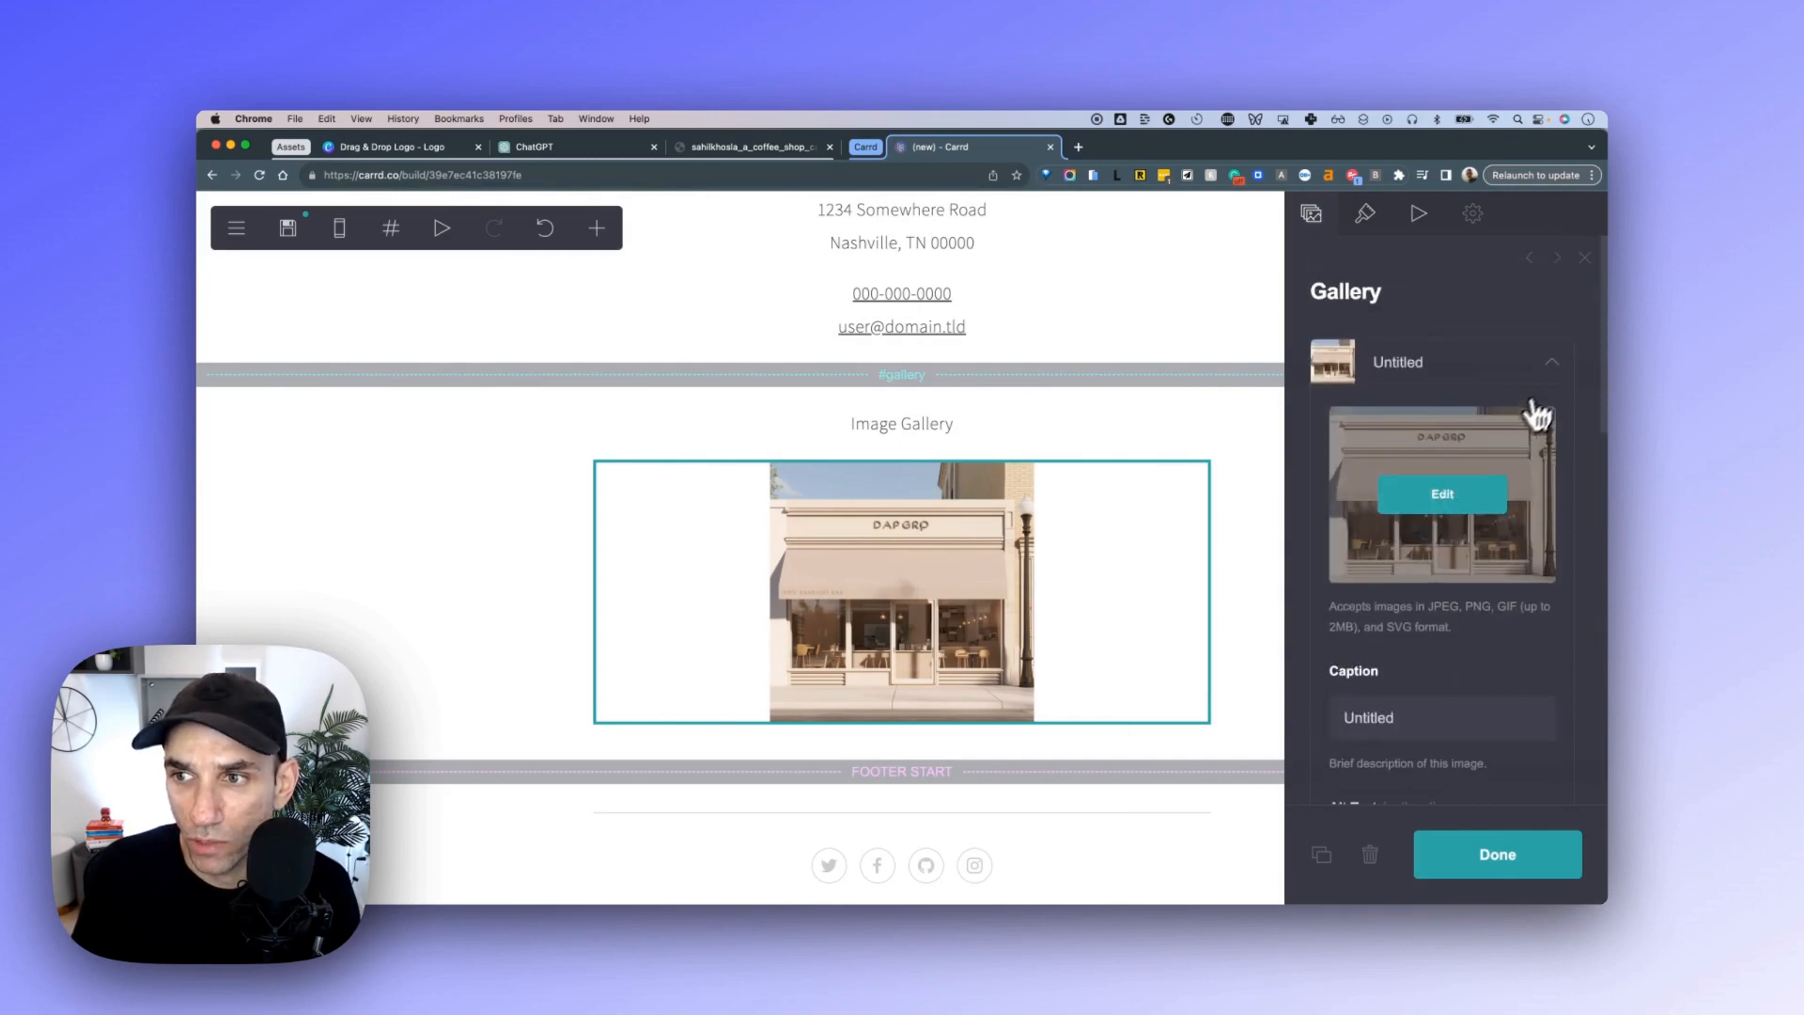
click(1552, 362)
click(1419, 449)
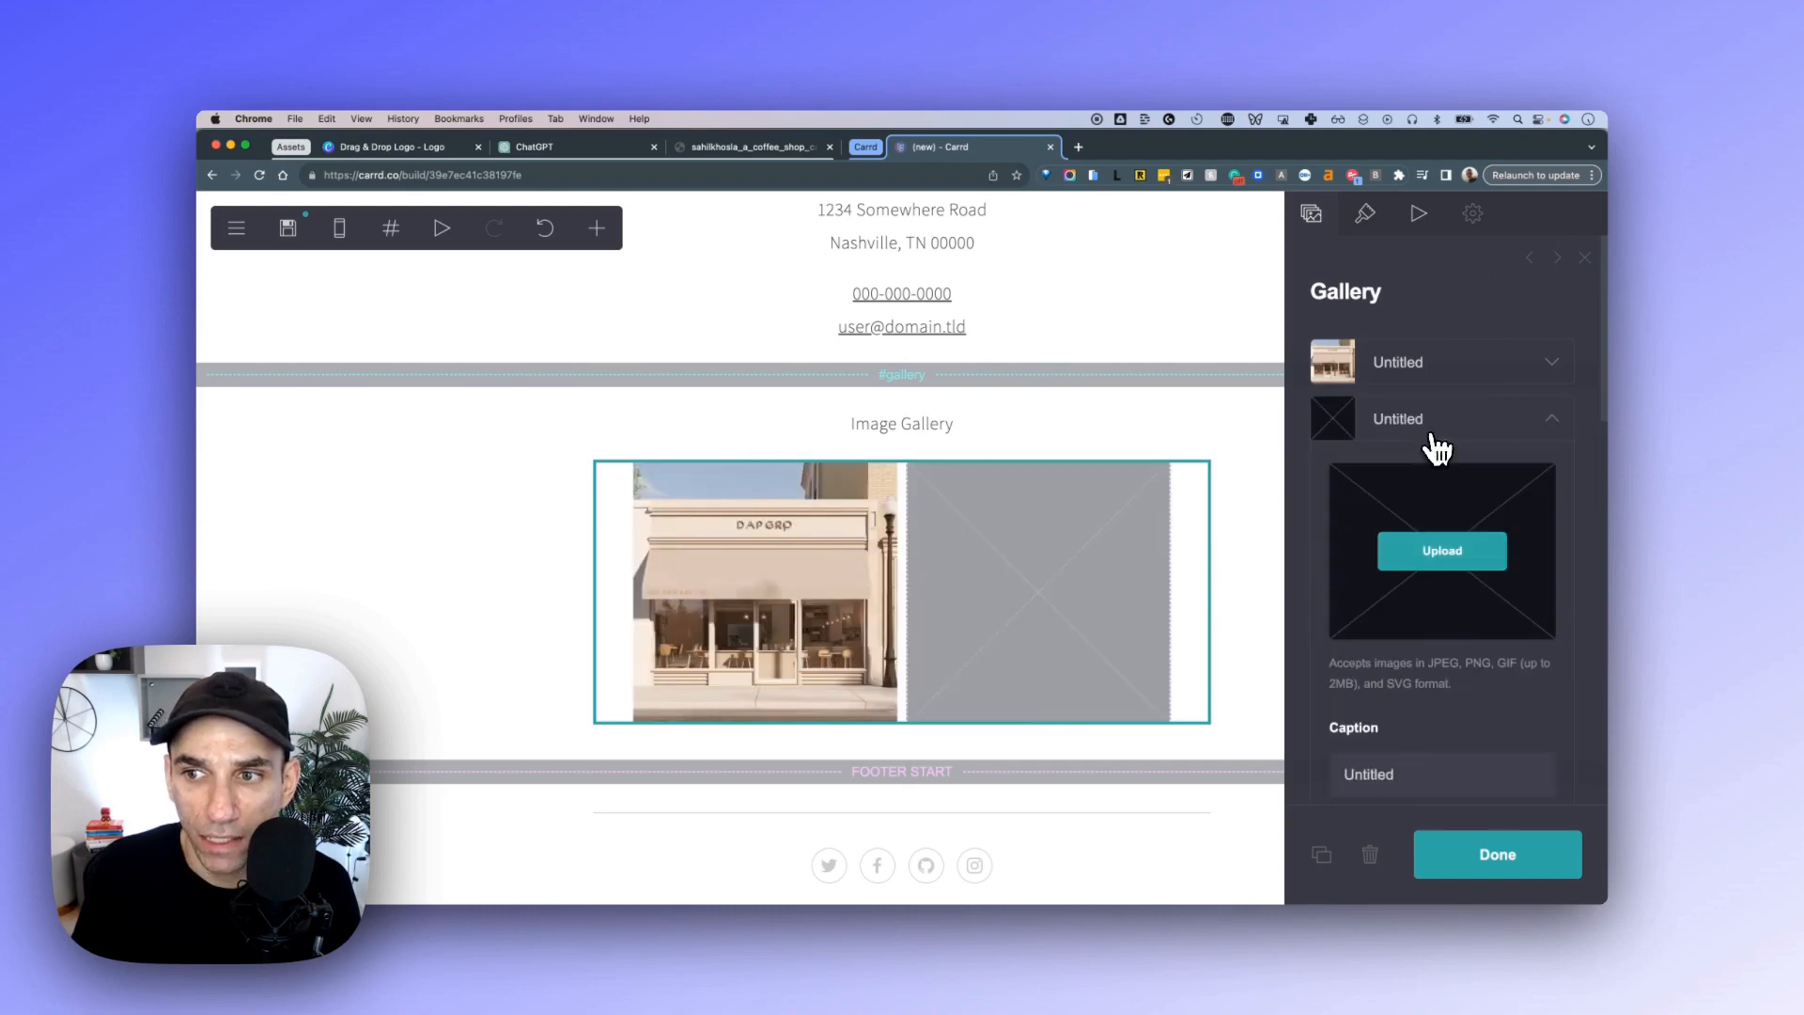
click(1443, 545)
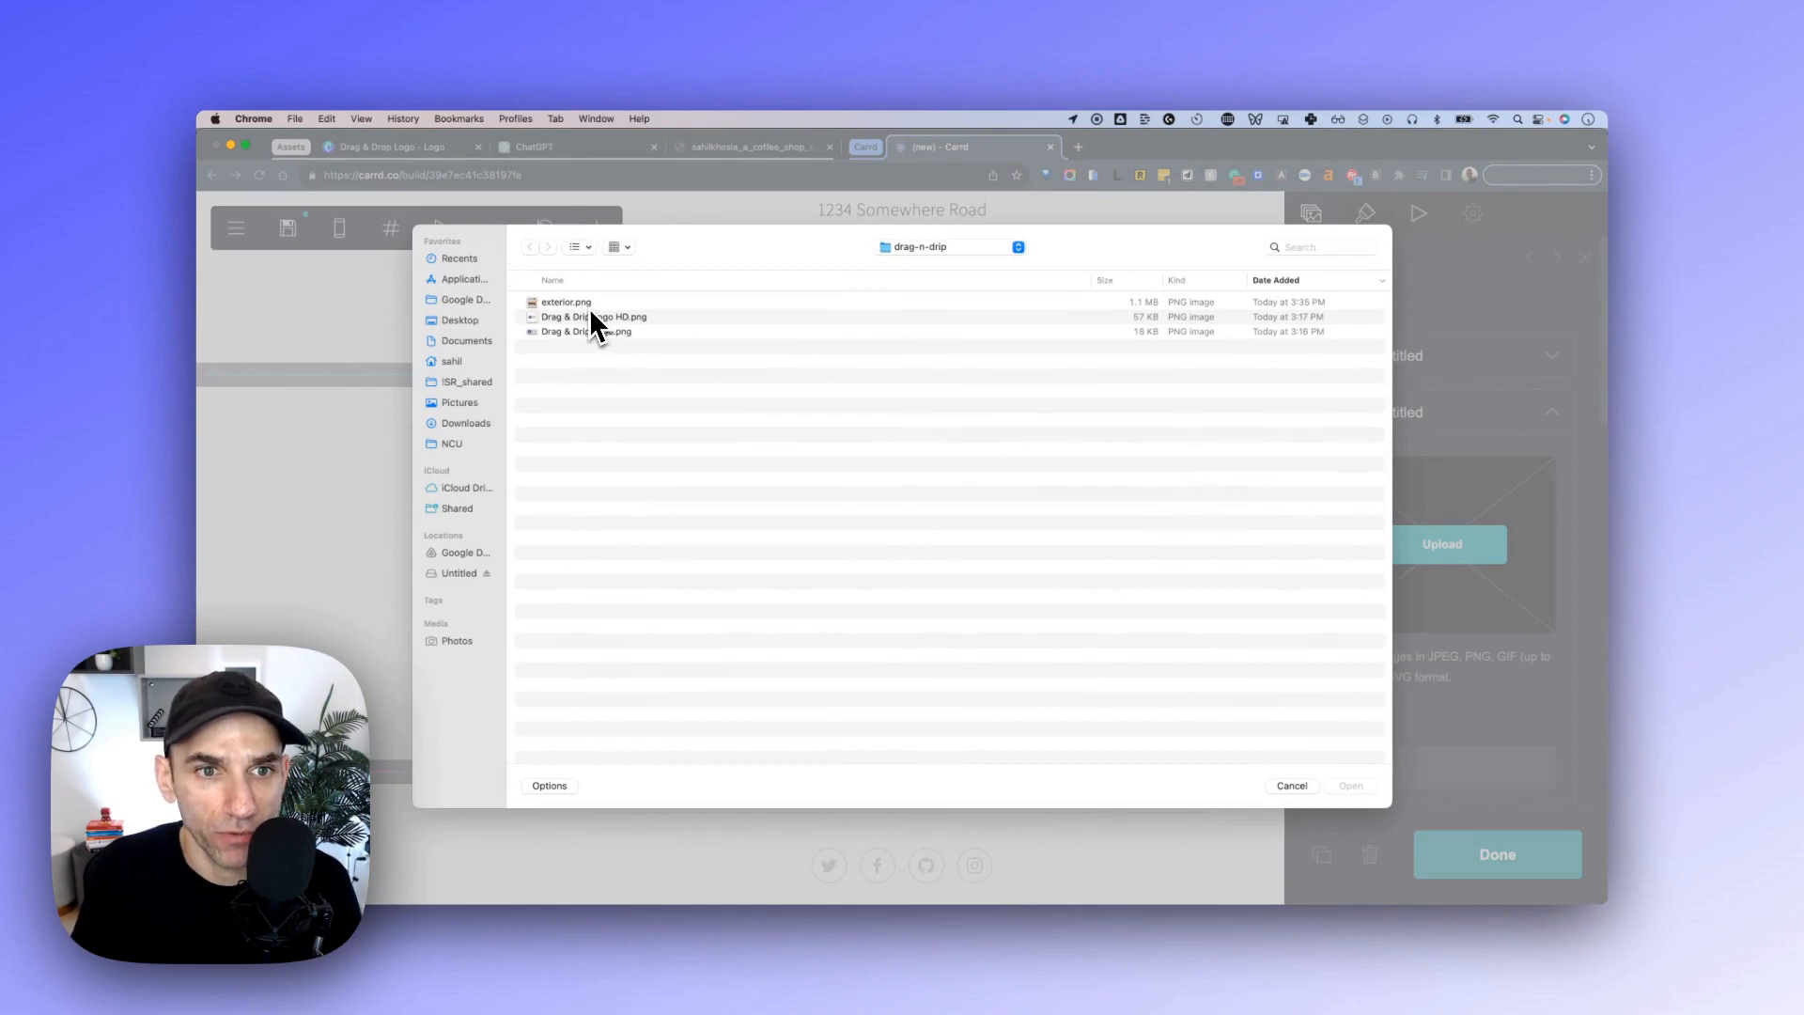
click(588, 303)
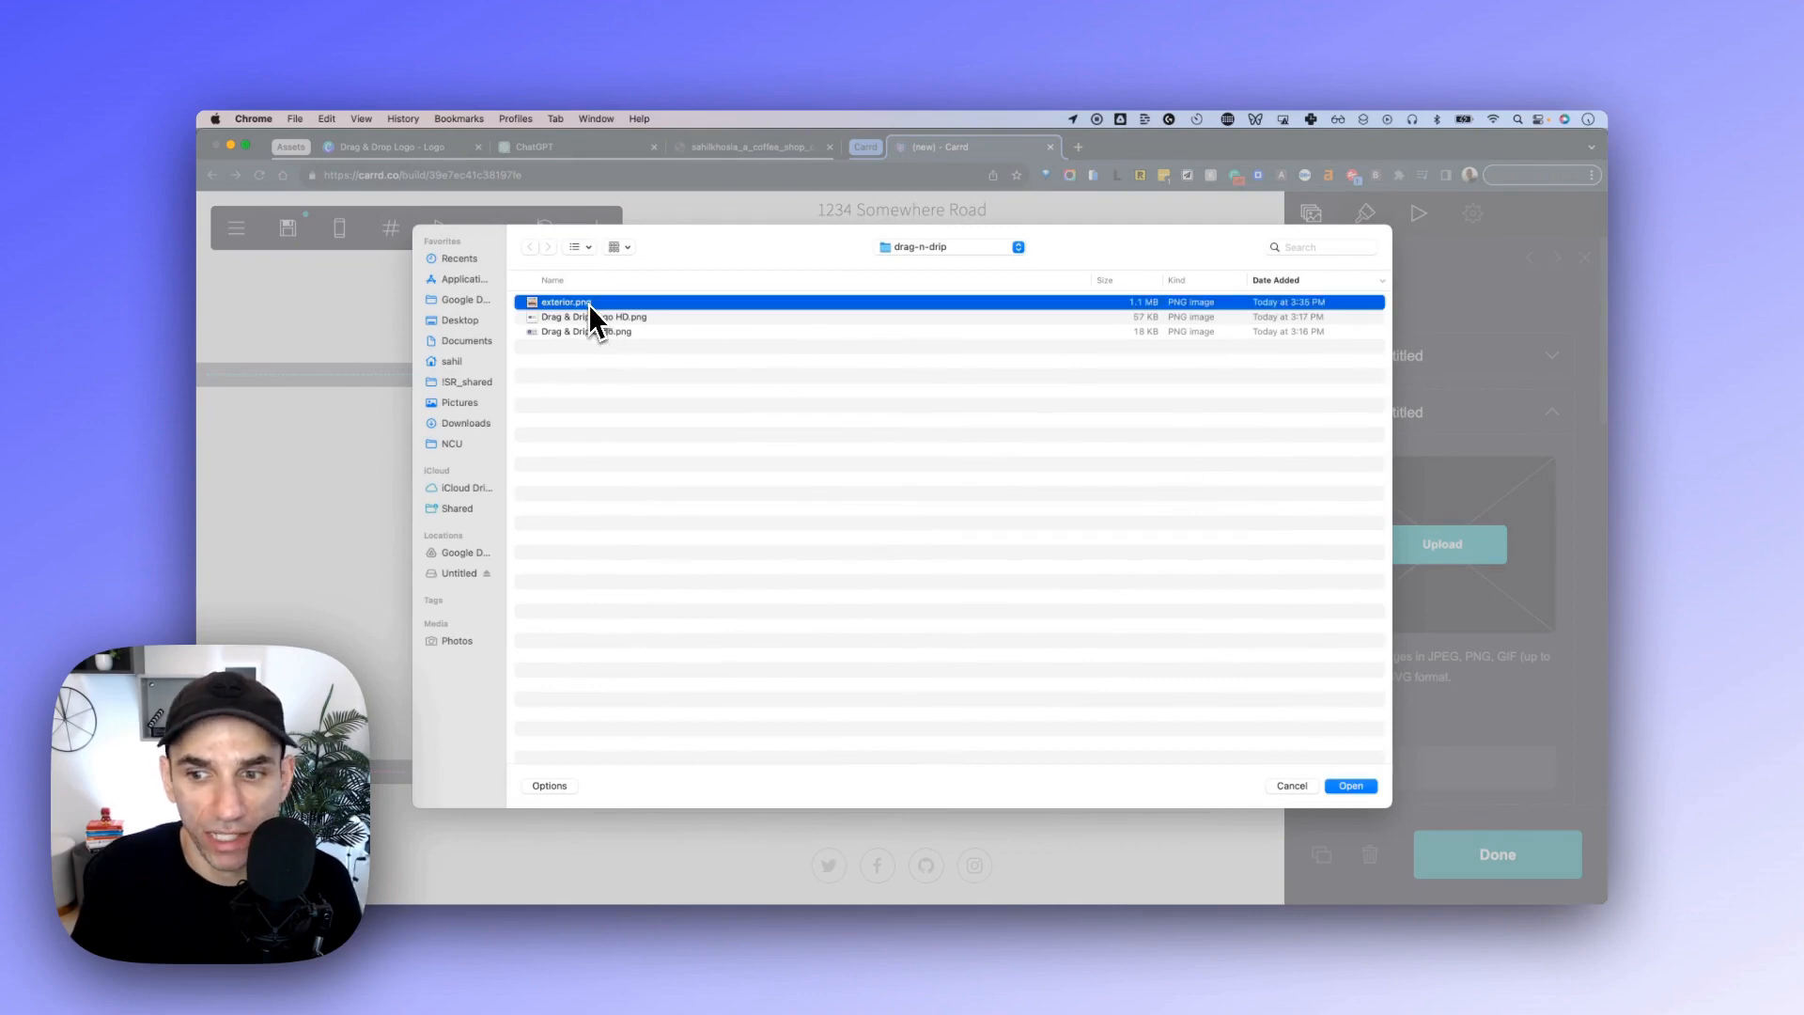
click(1350, 787)
drag(935, 516, 818, 399)
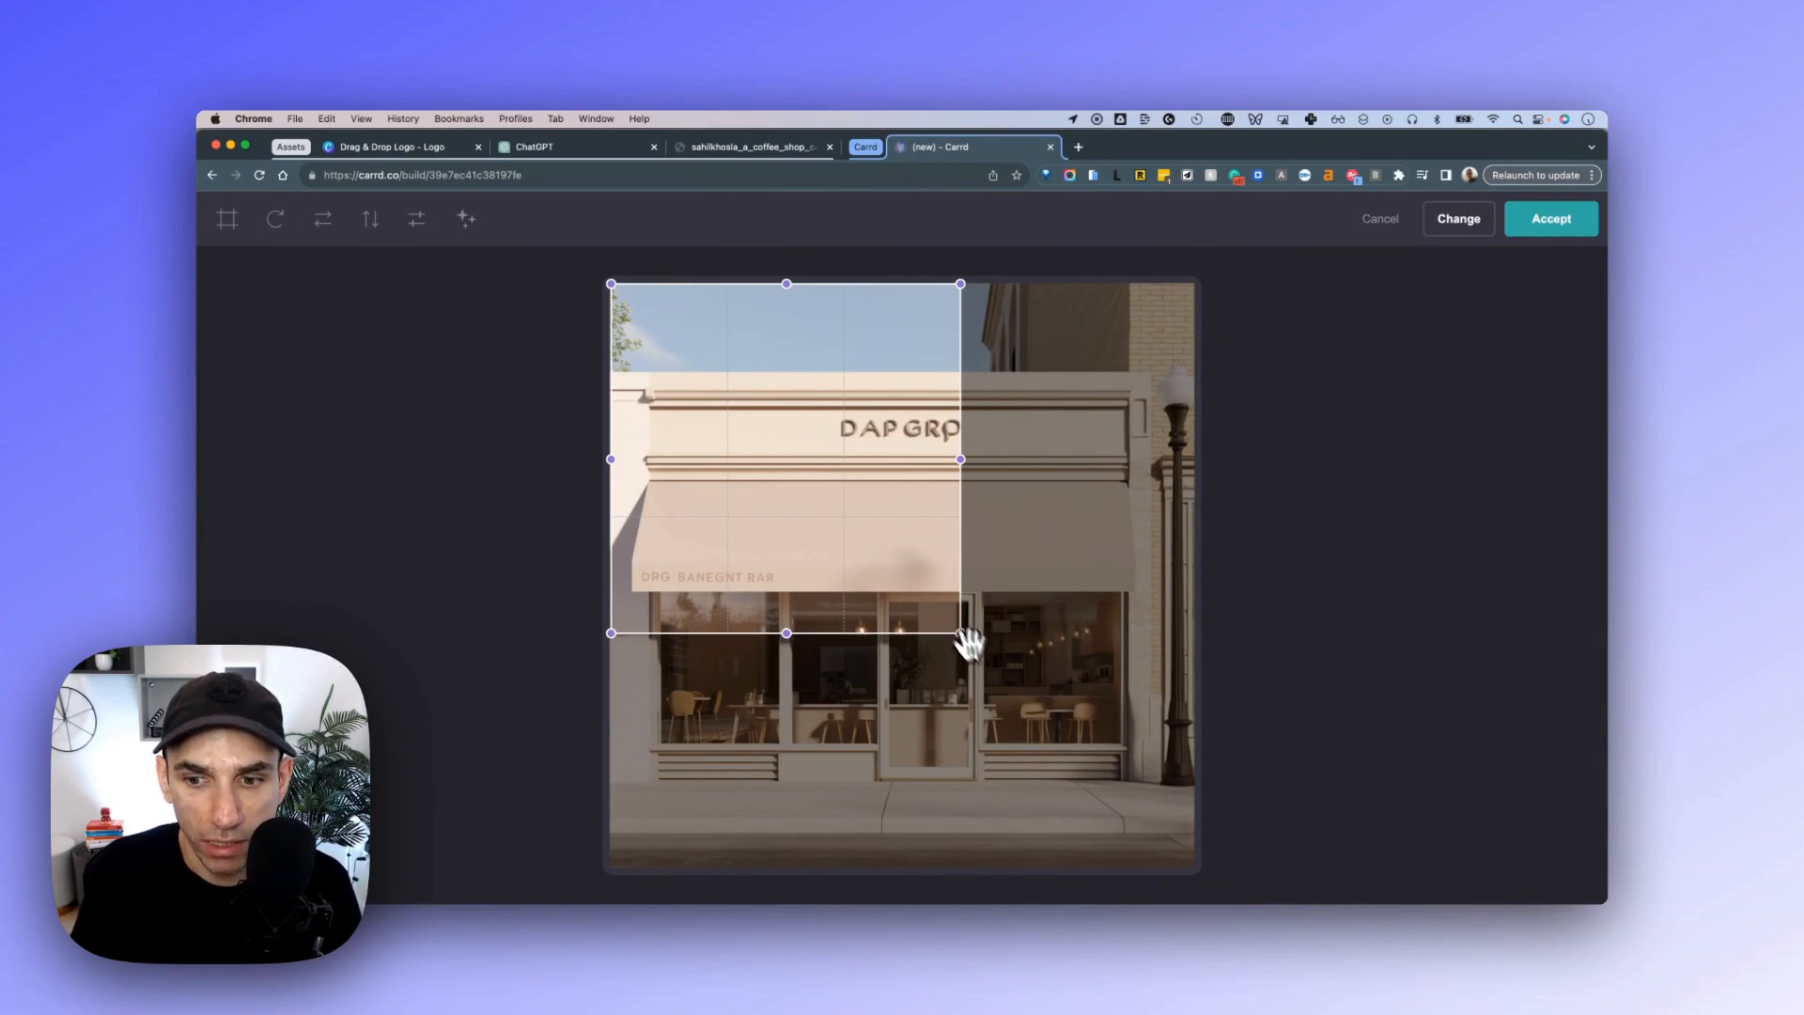
drag(961, 633, 1208, 866)
click(1560, 220)
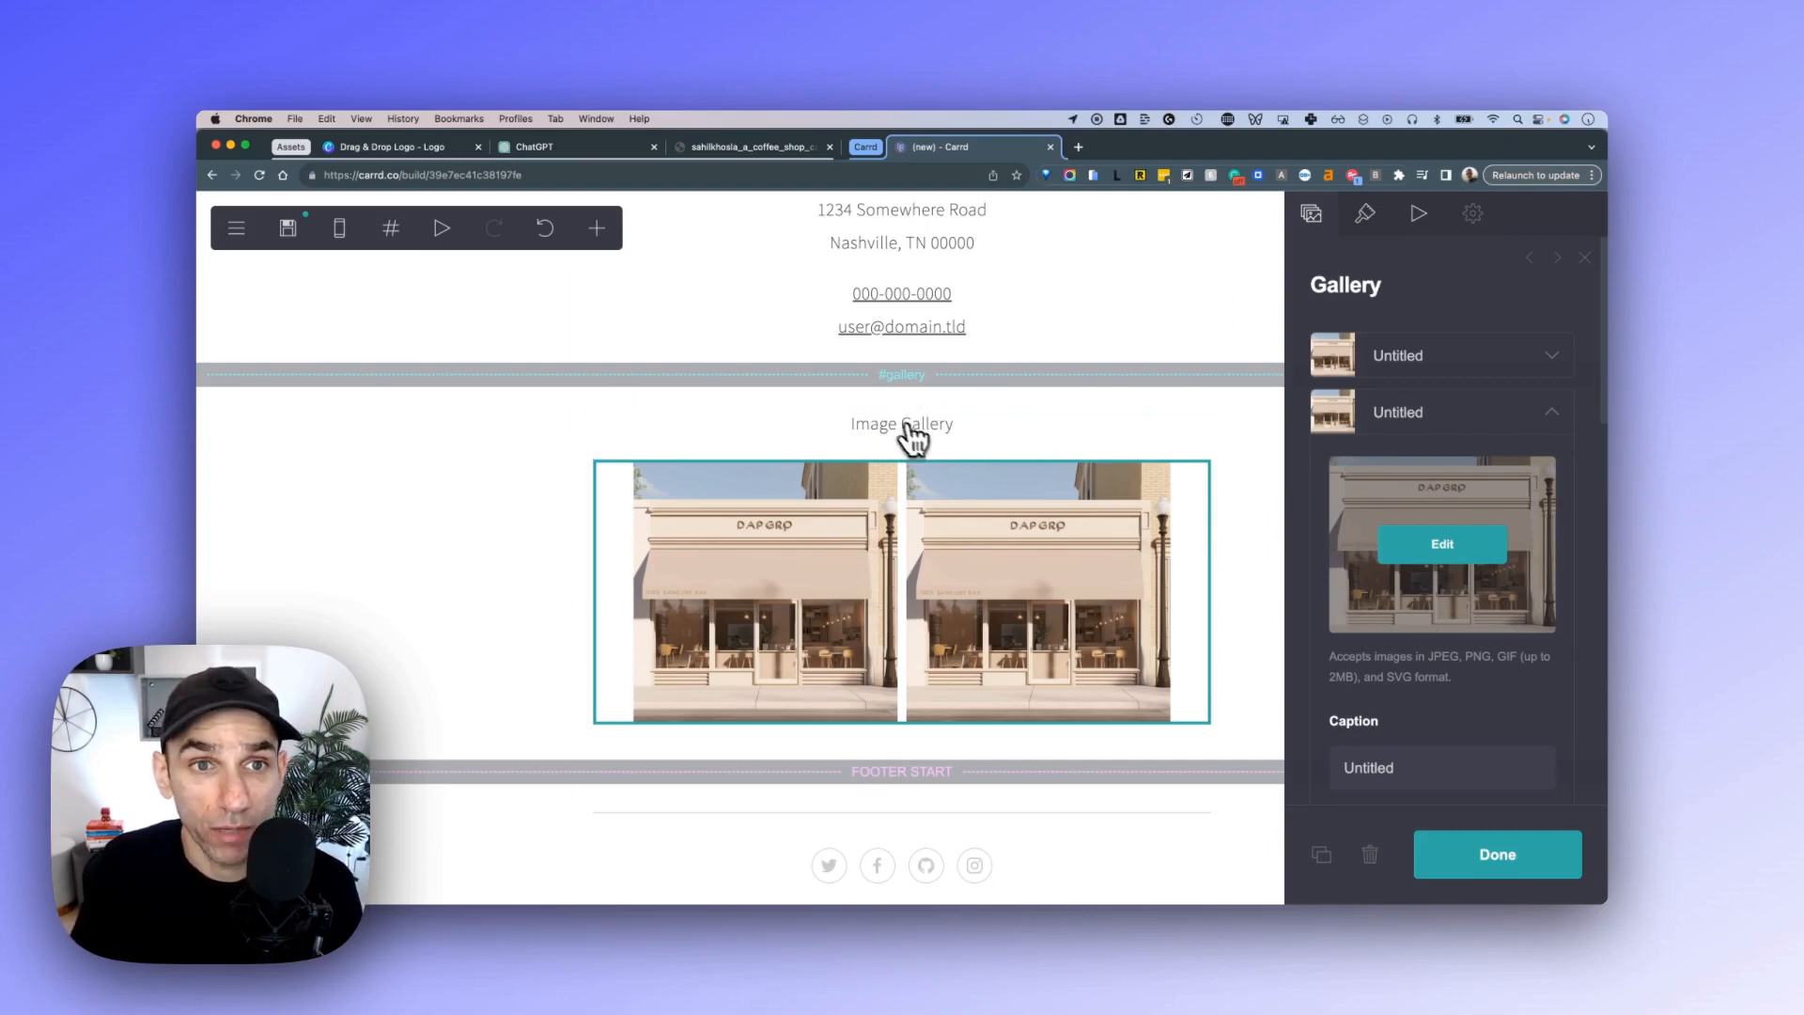
Add a section break control named menu between the image gallery and the footer start marker.
click(599, 242)
click(818, 657)
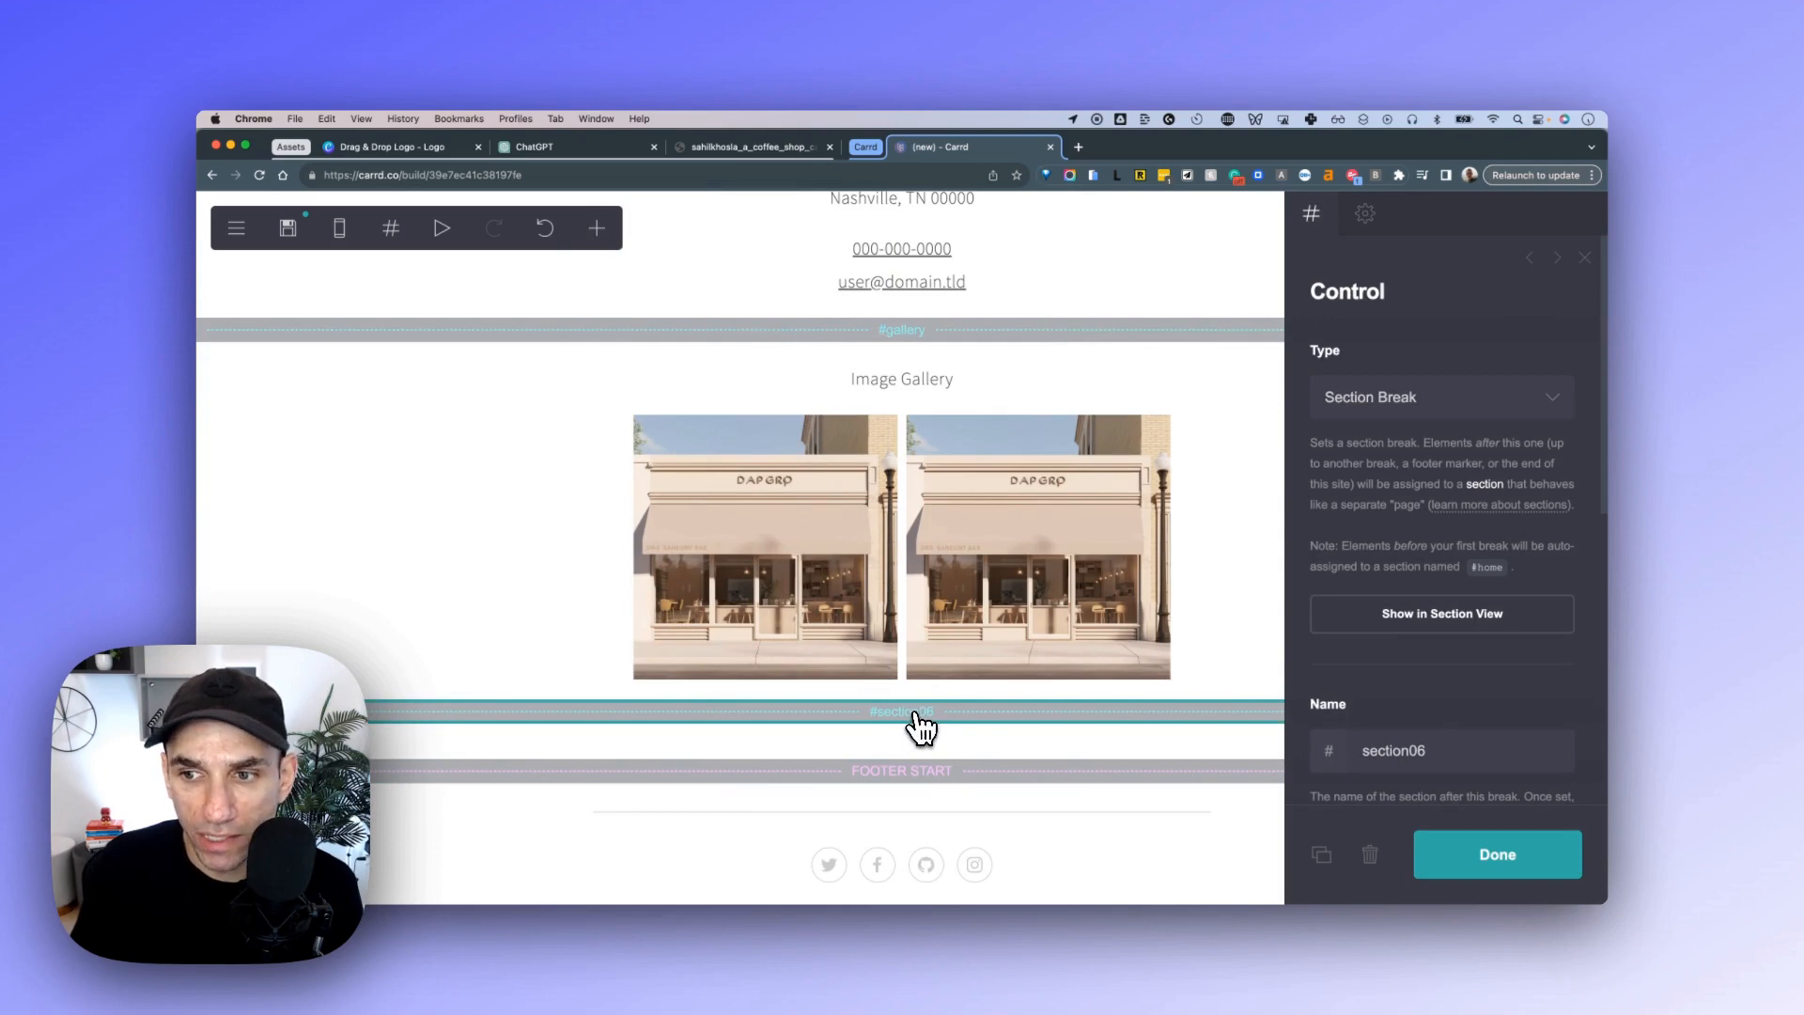
scroll(1437, 512, down, 3)
double_click(1395, 500)
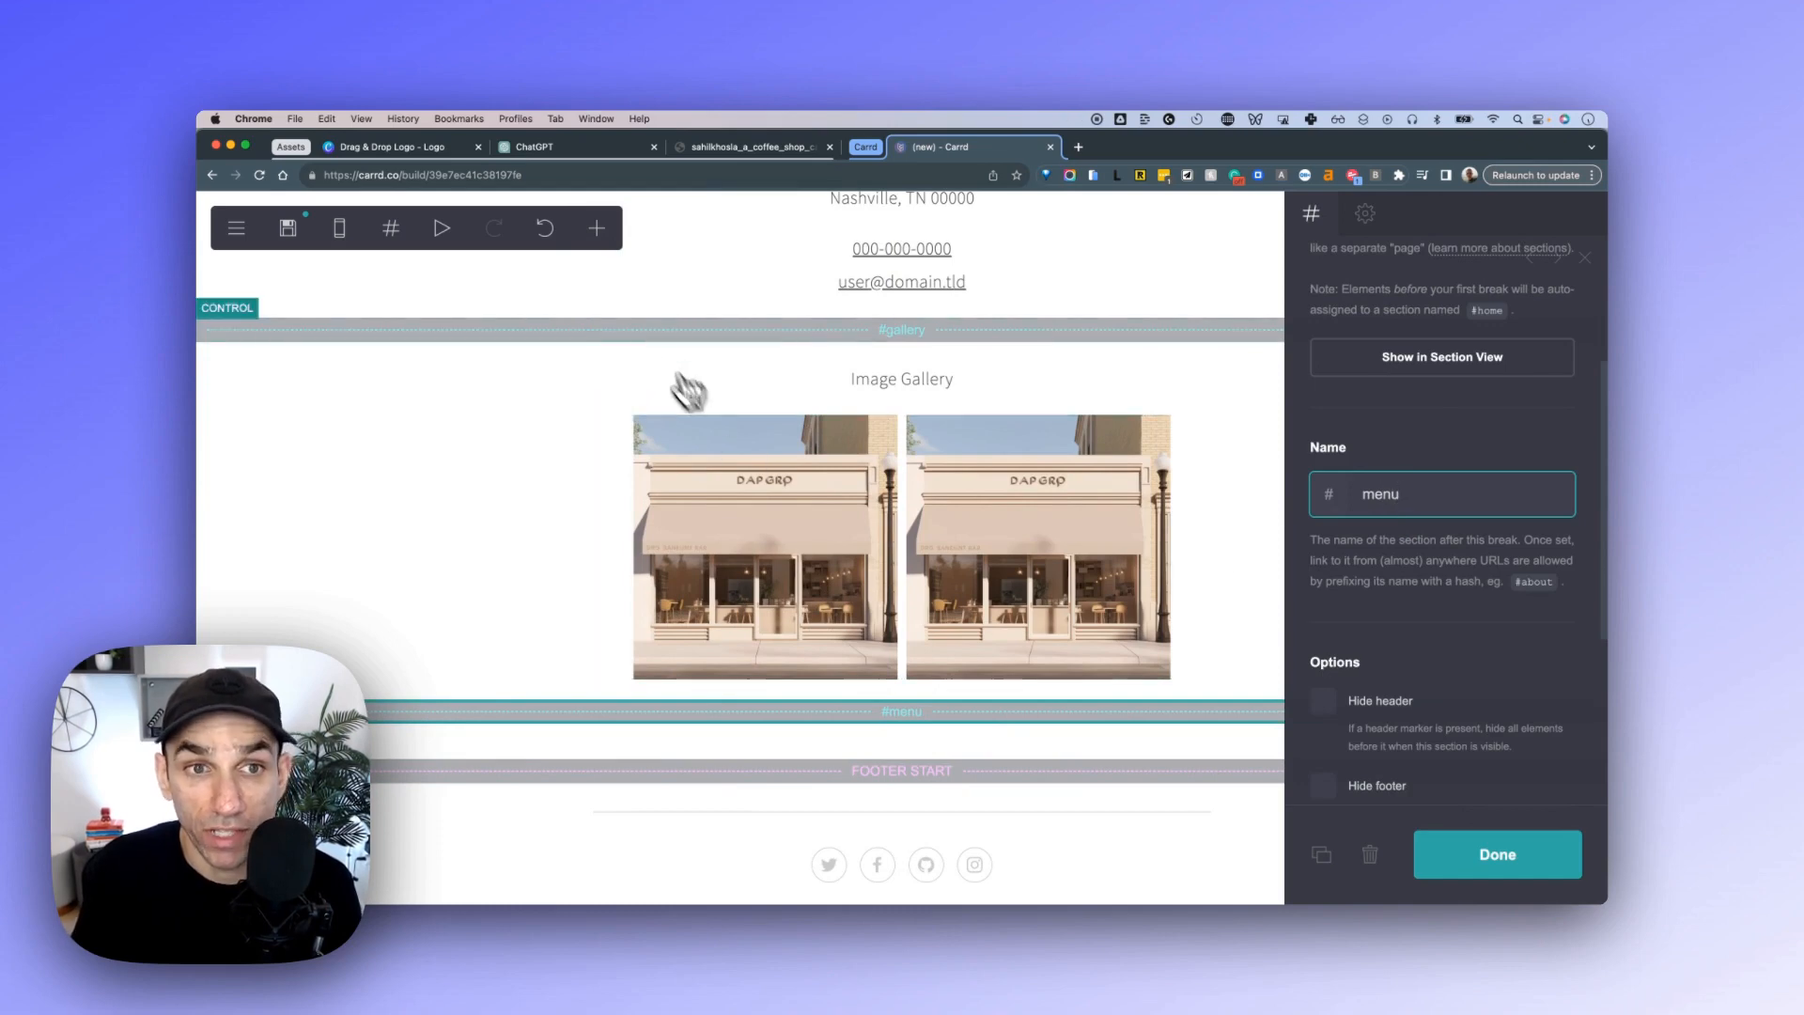
Add a Table element to the menu section with the headings Name, Description and a right-aligned Price.
click(609, 240)
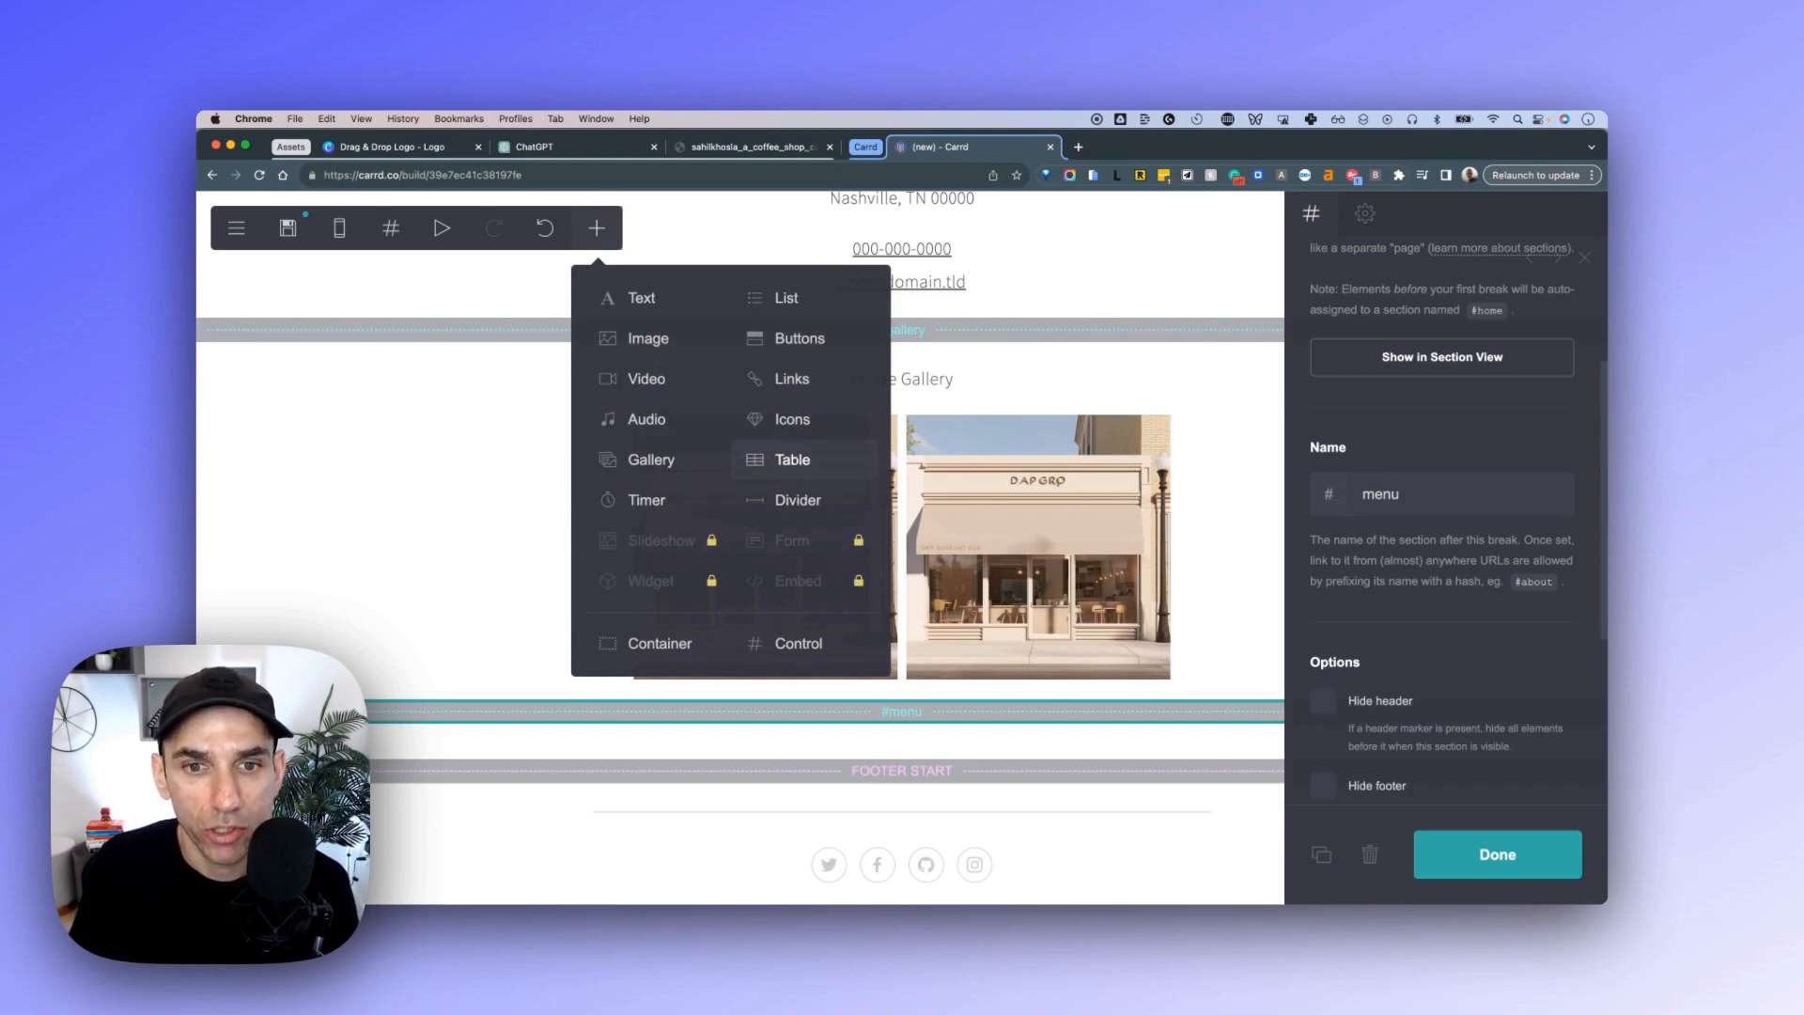
click(794, 459)
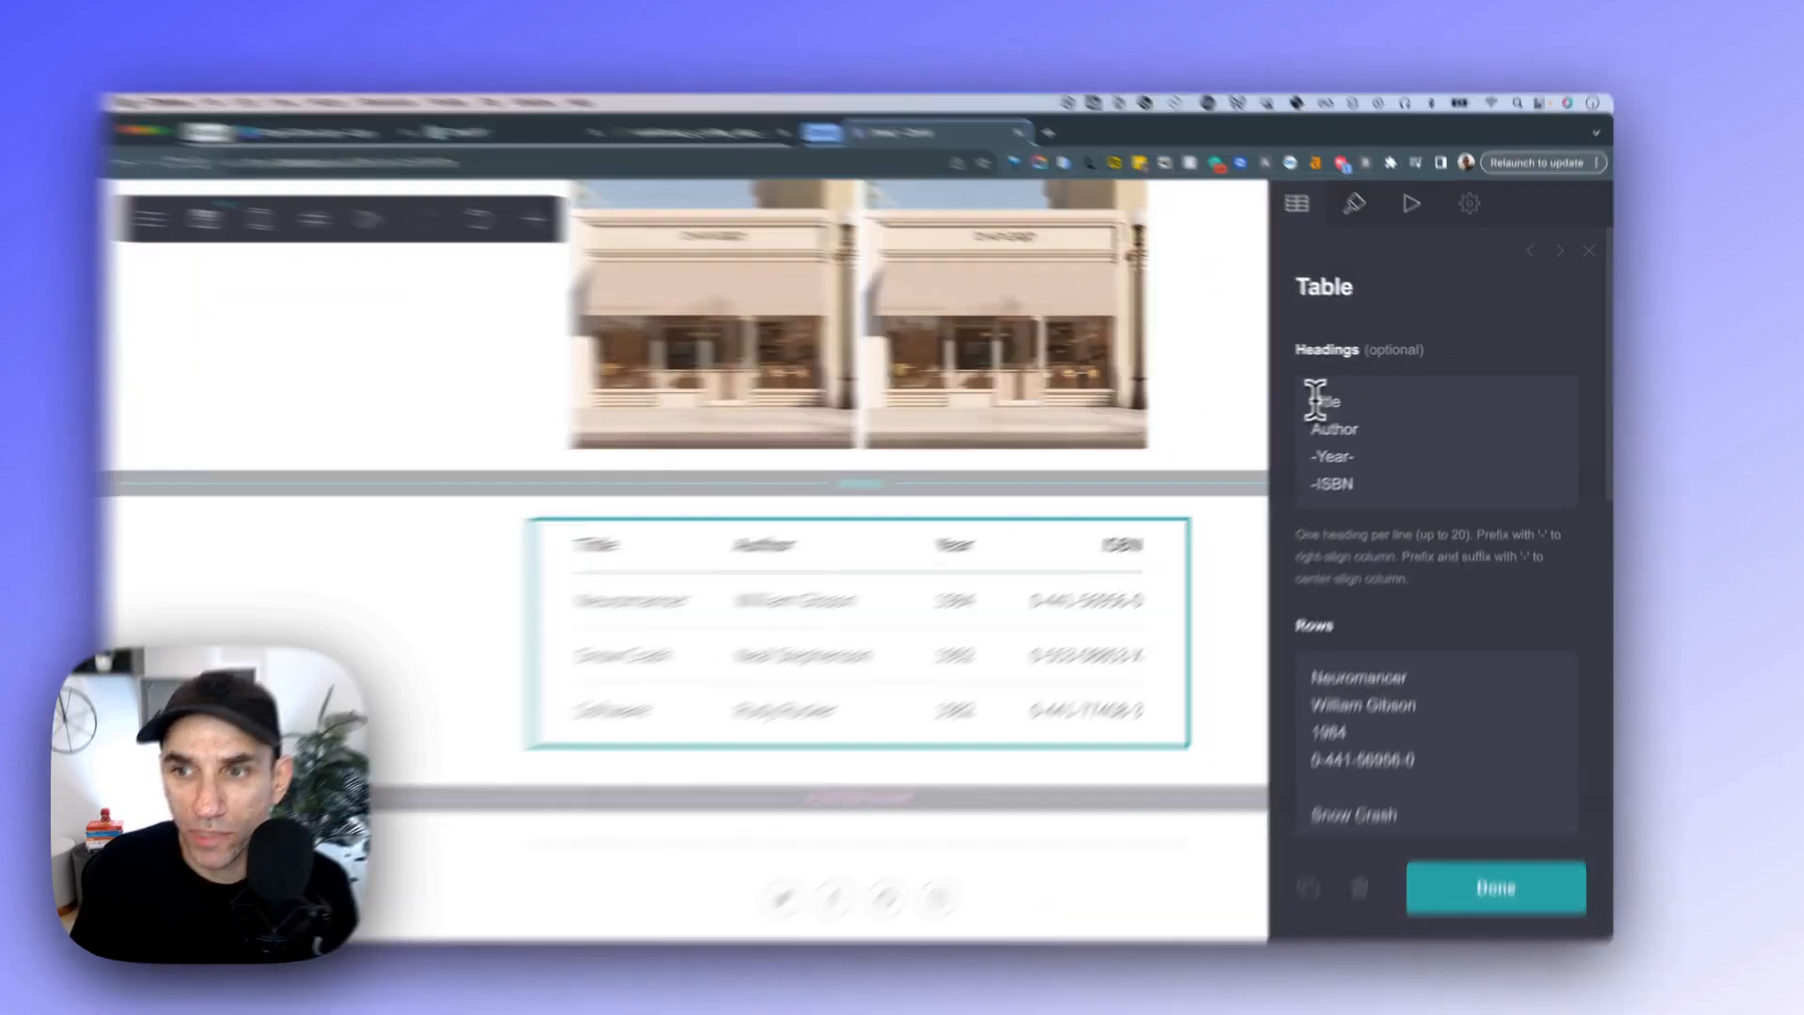
drag(1327, 399, 1382, 473)
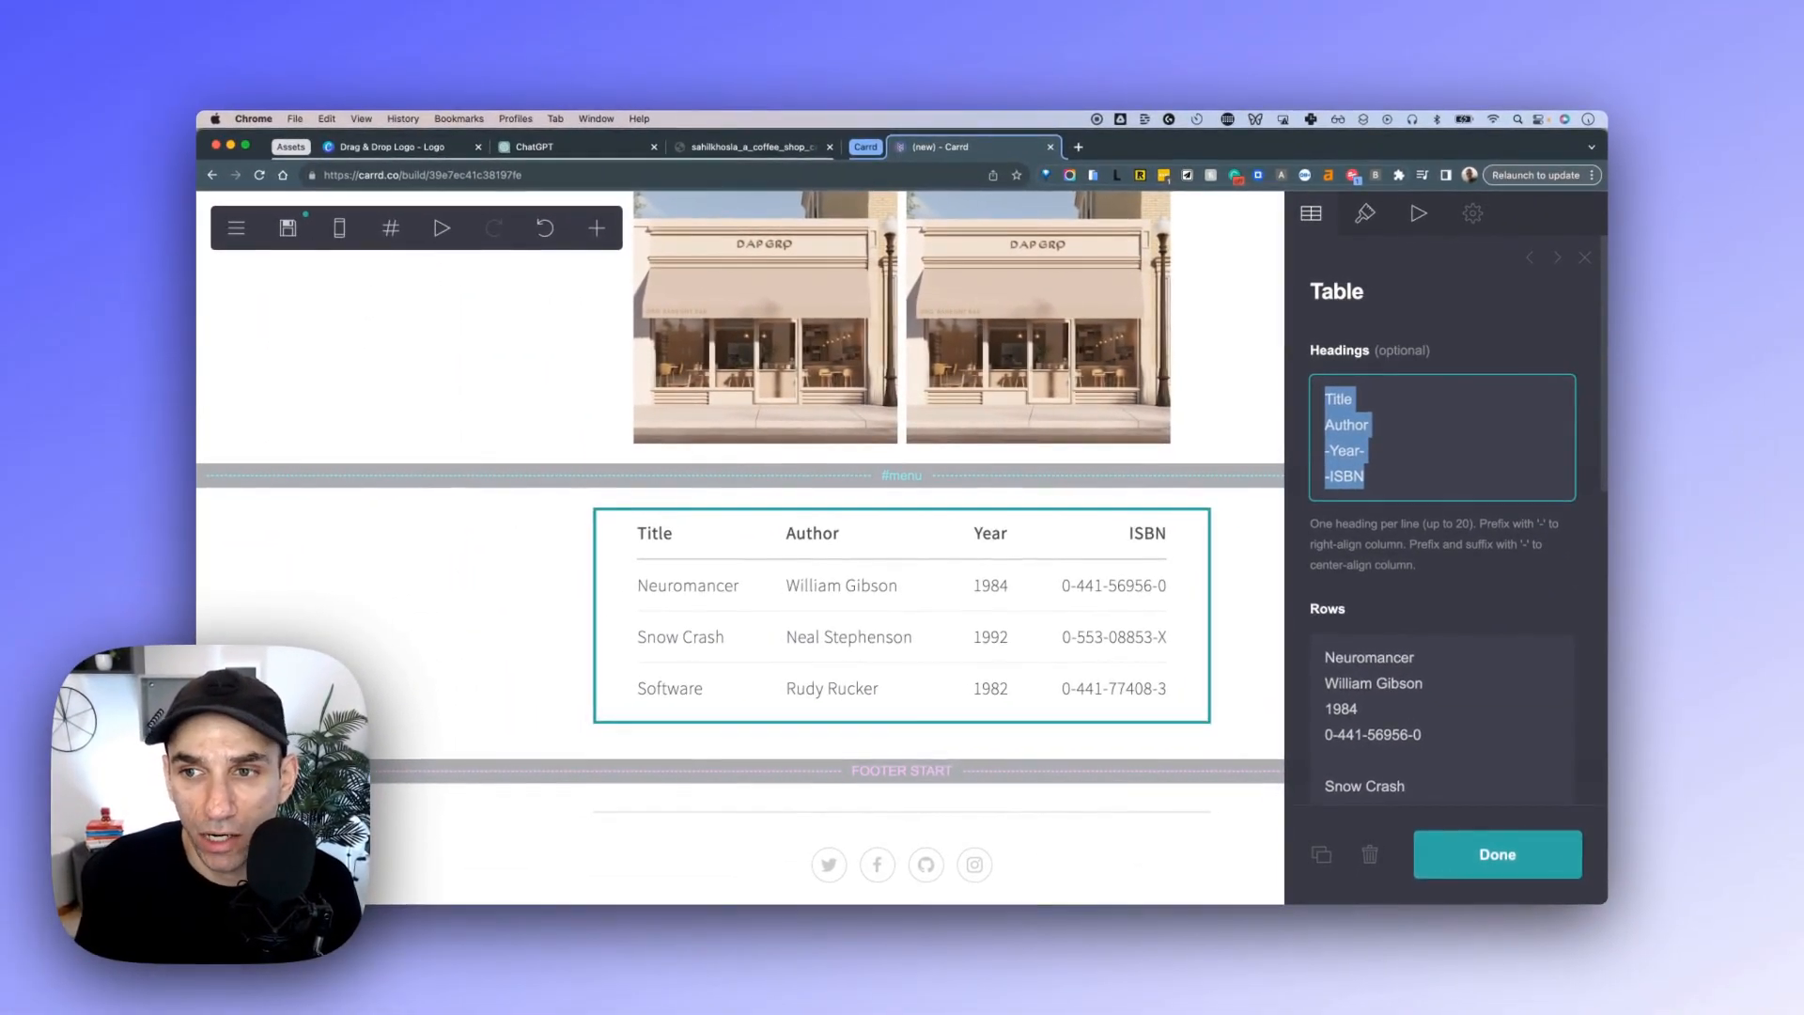
text(Name)
key(Return)
text(D)
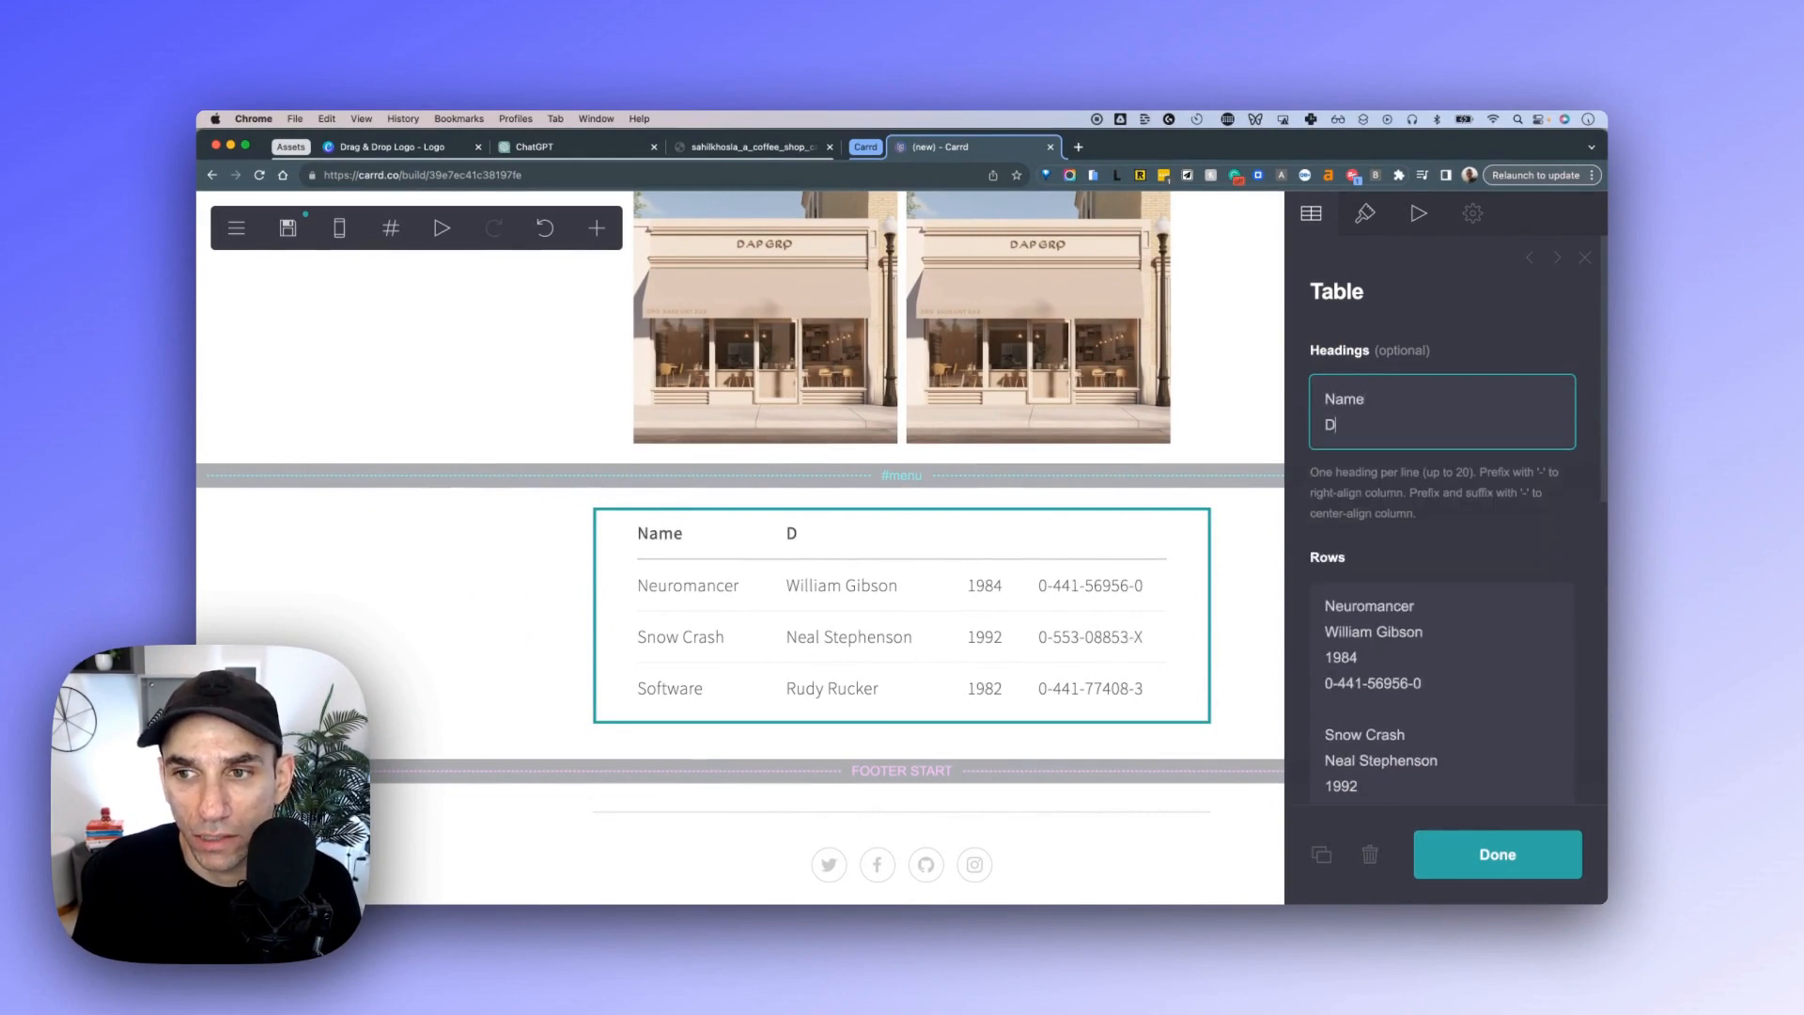
text(escription)
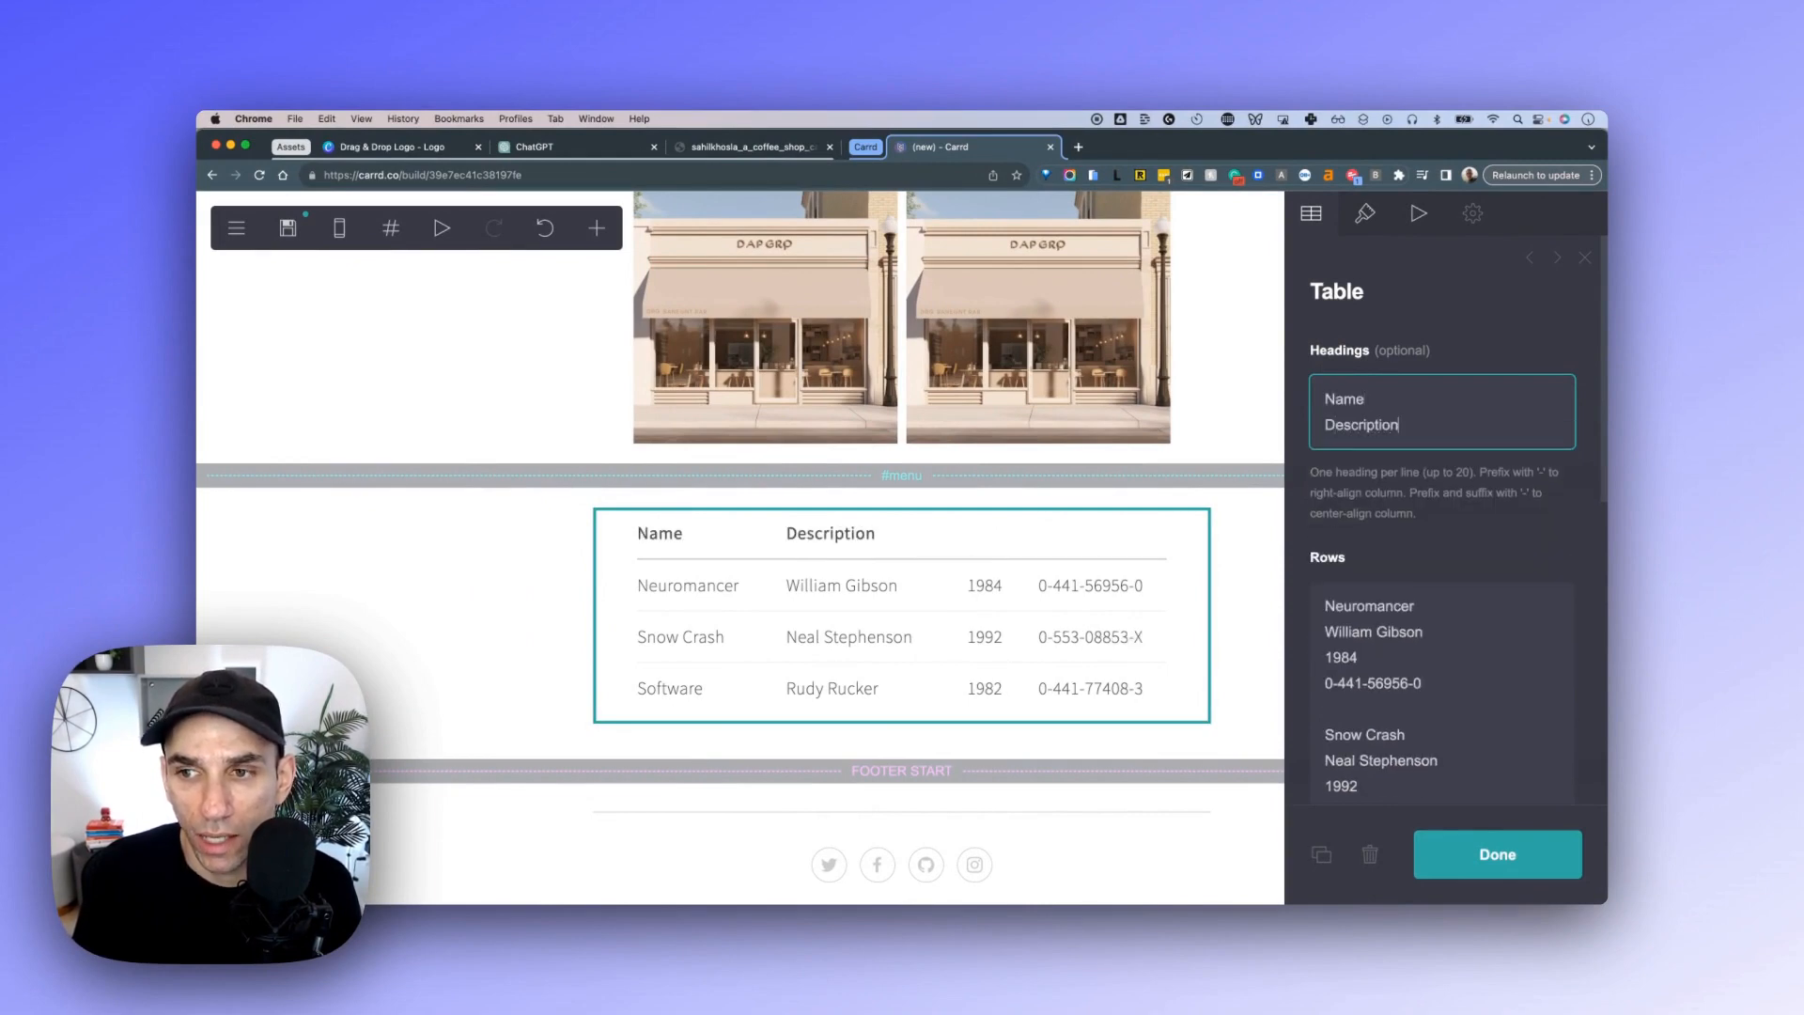
key(Return)
text(Price)
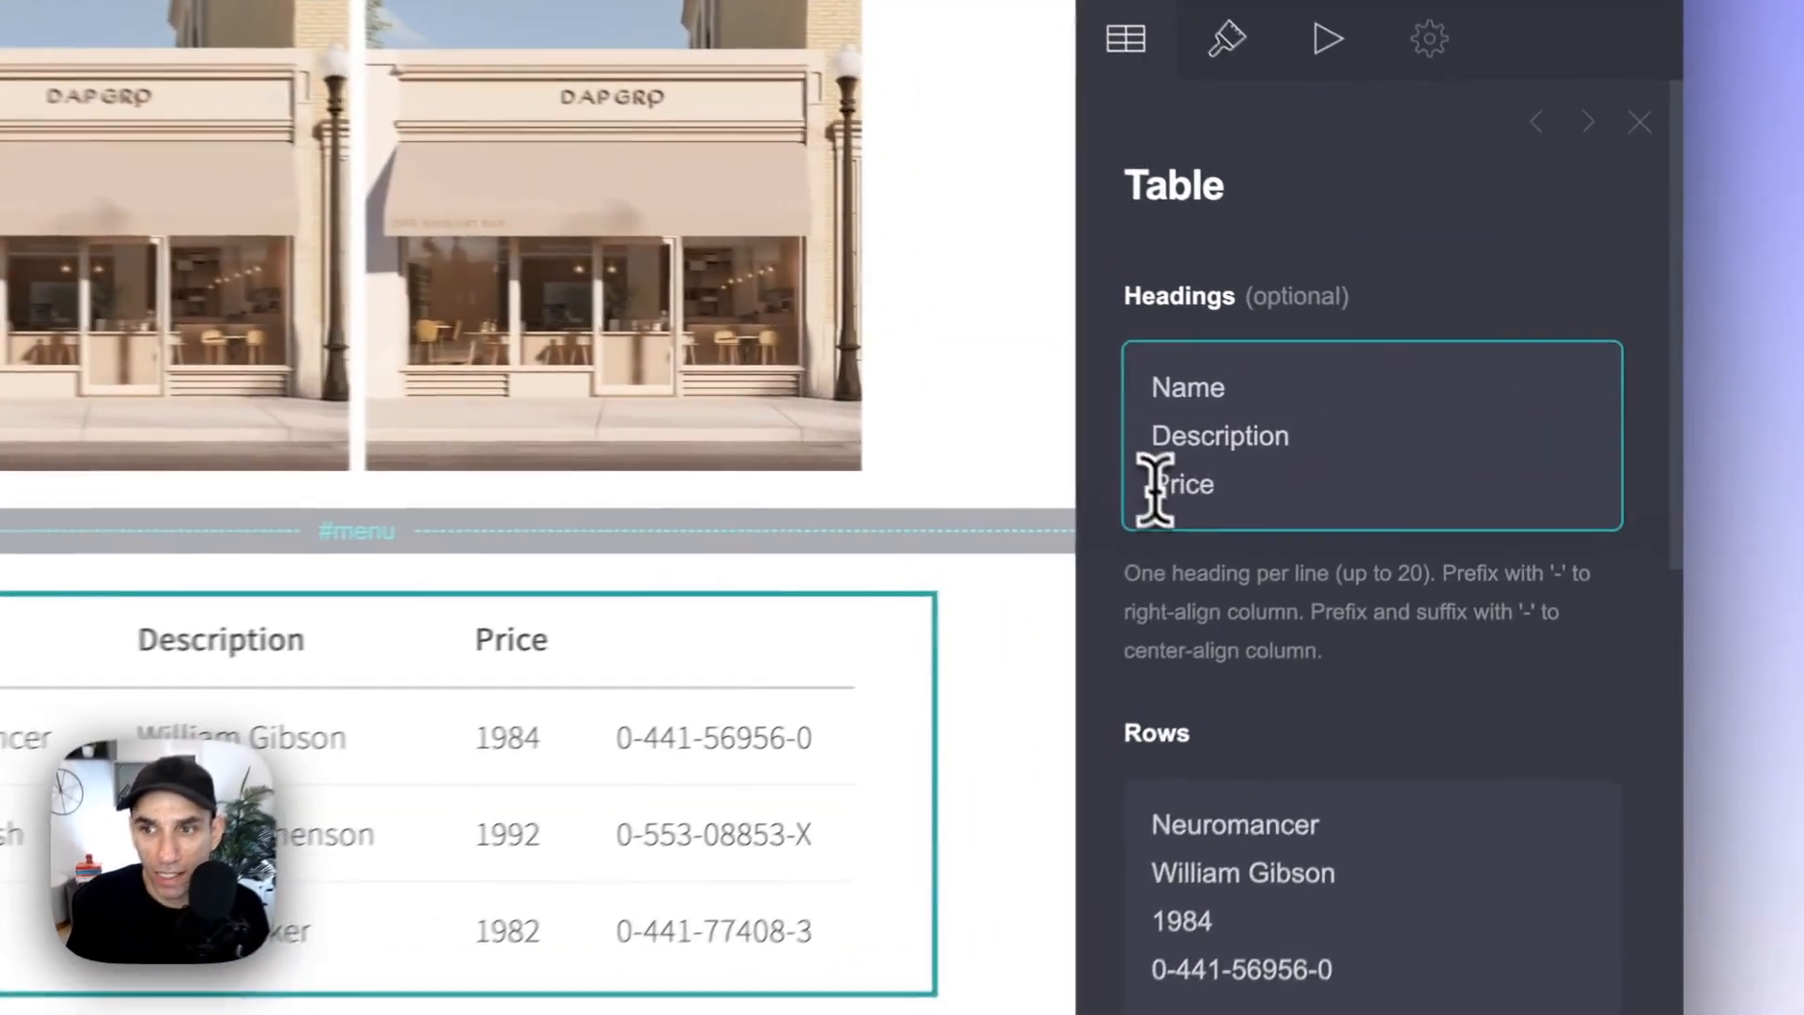
text(-)
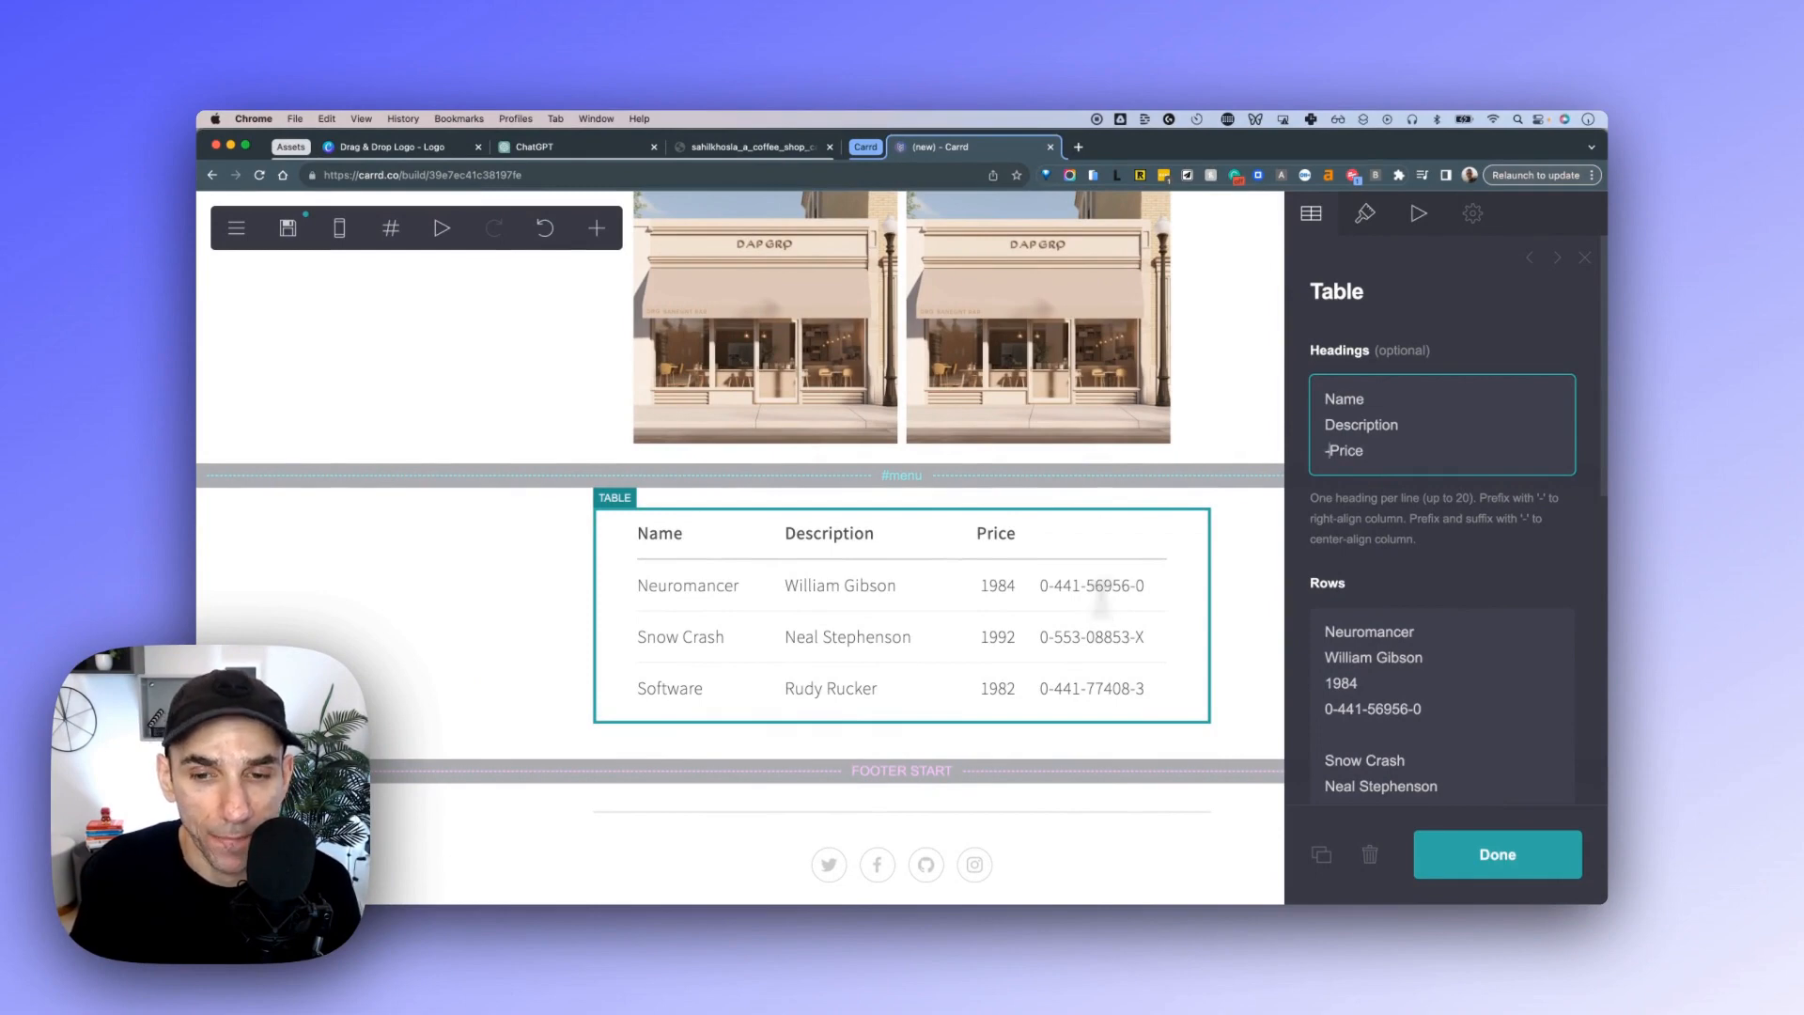
Switch to ChatGPT and copy the menu items from Cascading Espresso through Logic Layer Cake with their descriptions and prices.
click(560, 148)
scroll(804, 332, down, 5)
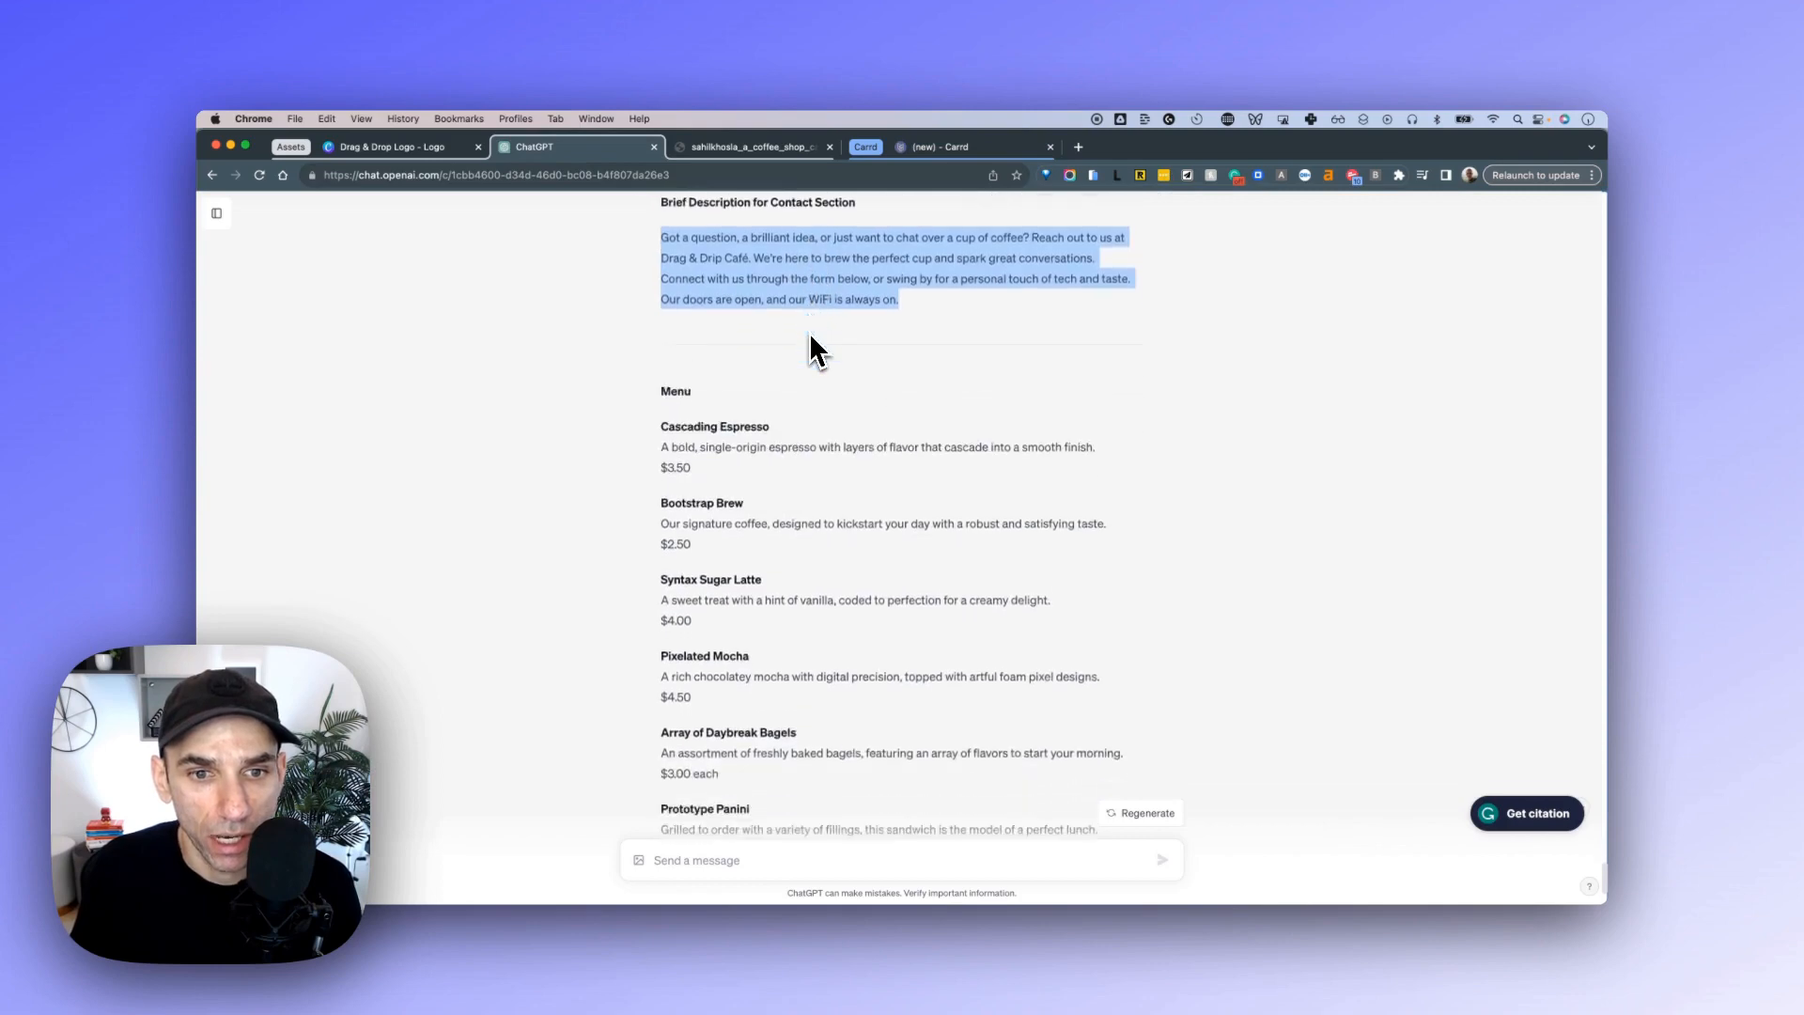
drag(661, 353, 692, 451)
scroll(705, 455, down, 4)
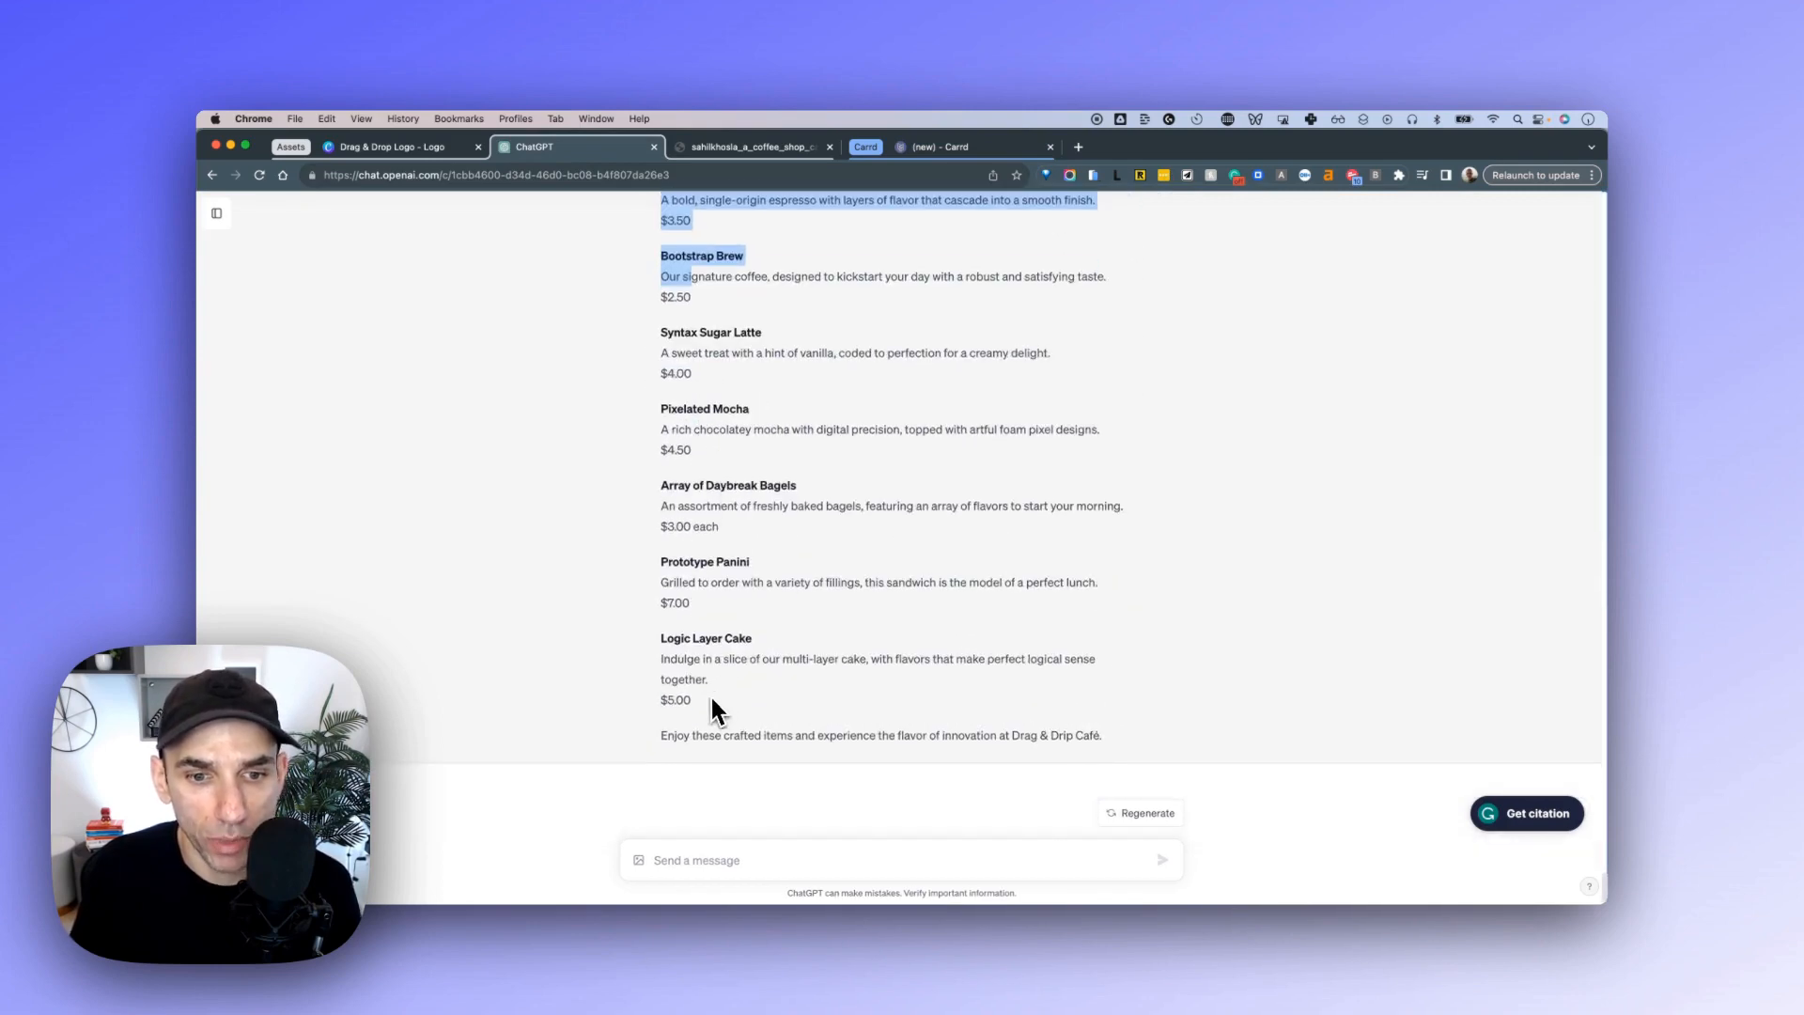
drag(711, 699, 711, 701)
key(super+c)
Return to Carrd and replace the table's sample rows with the copied menu items.
click(960, 148)
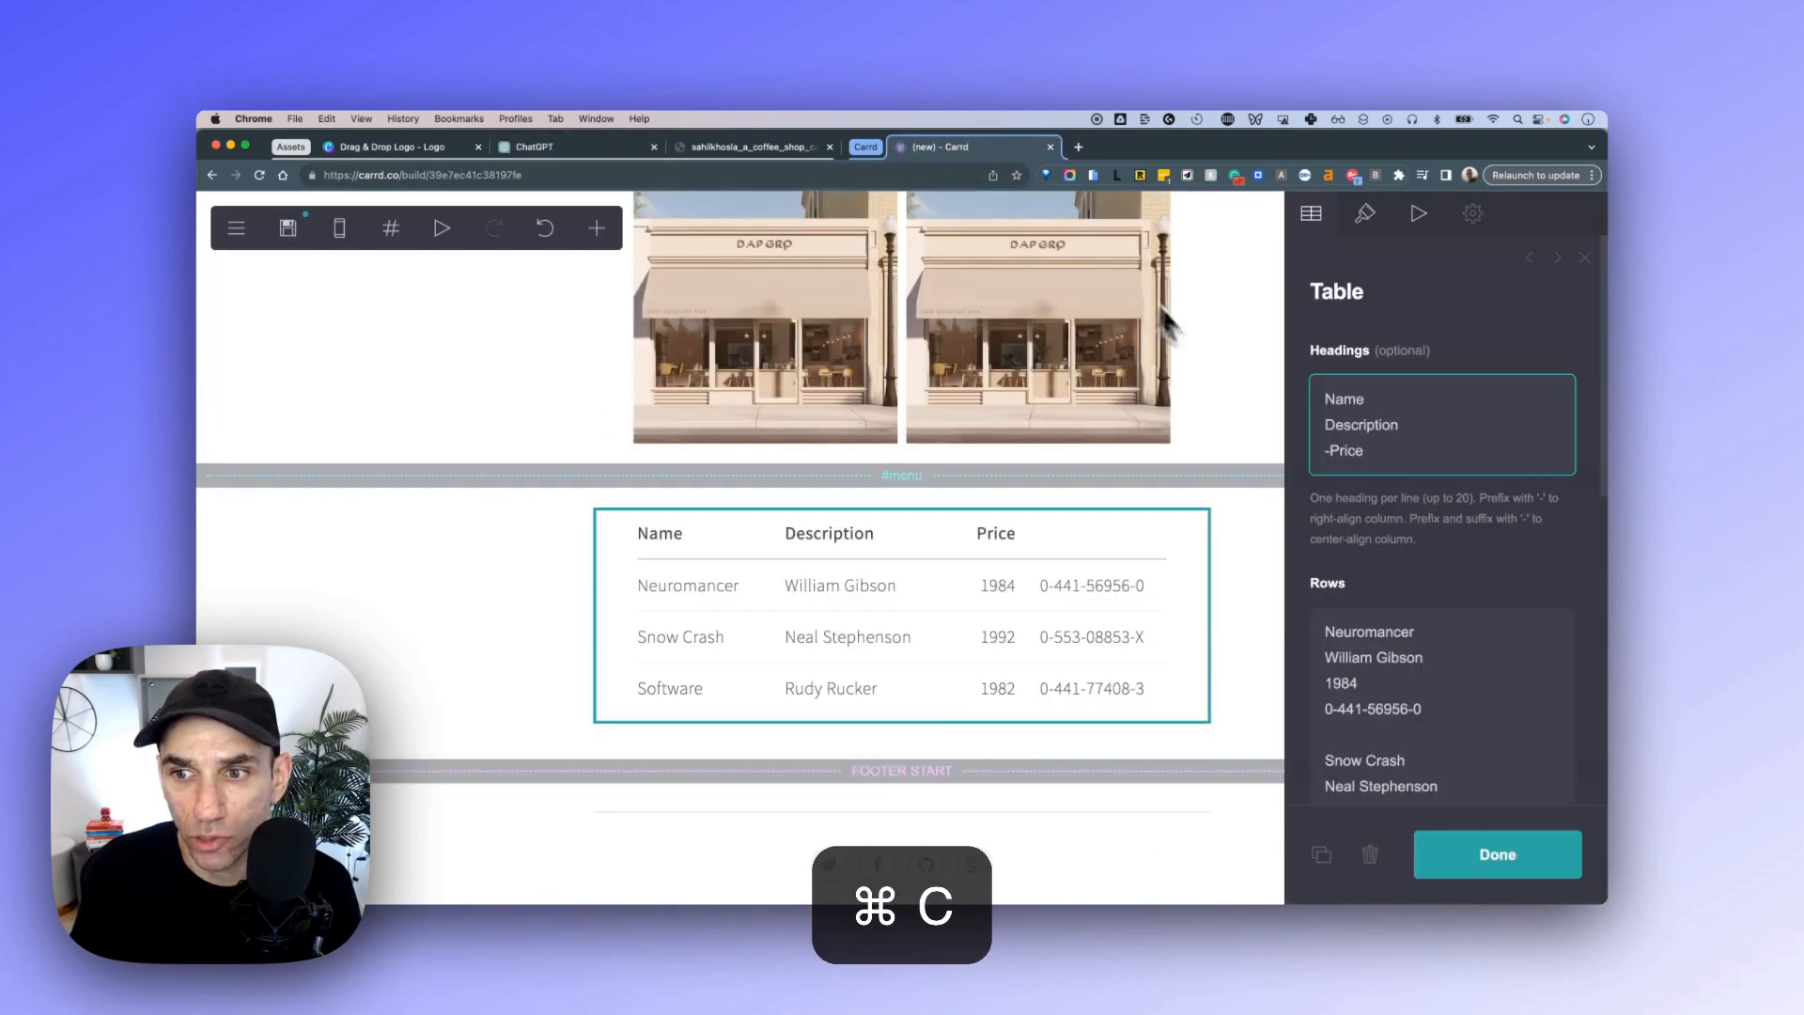
scroll(1339, 357, down, 4)
click(1338, 298)
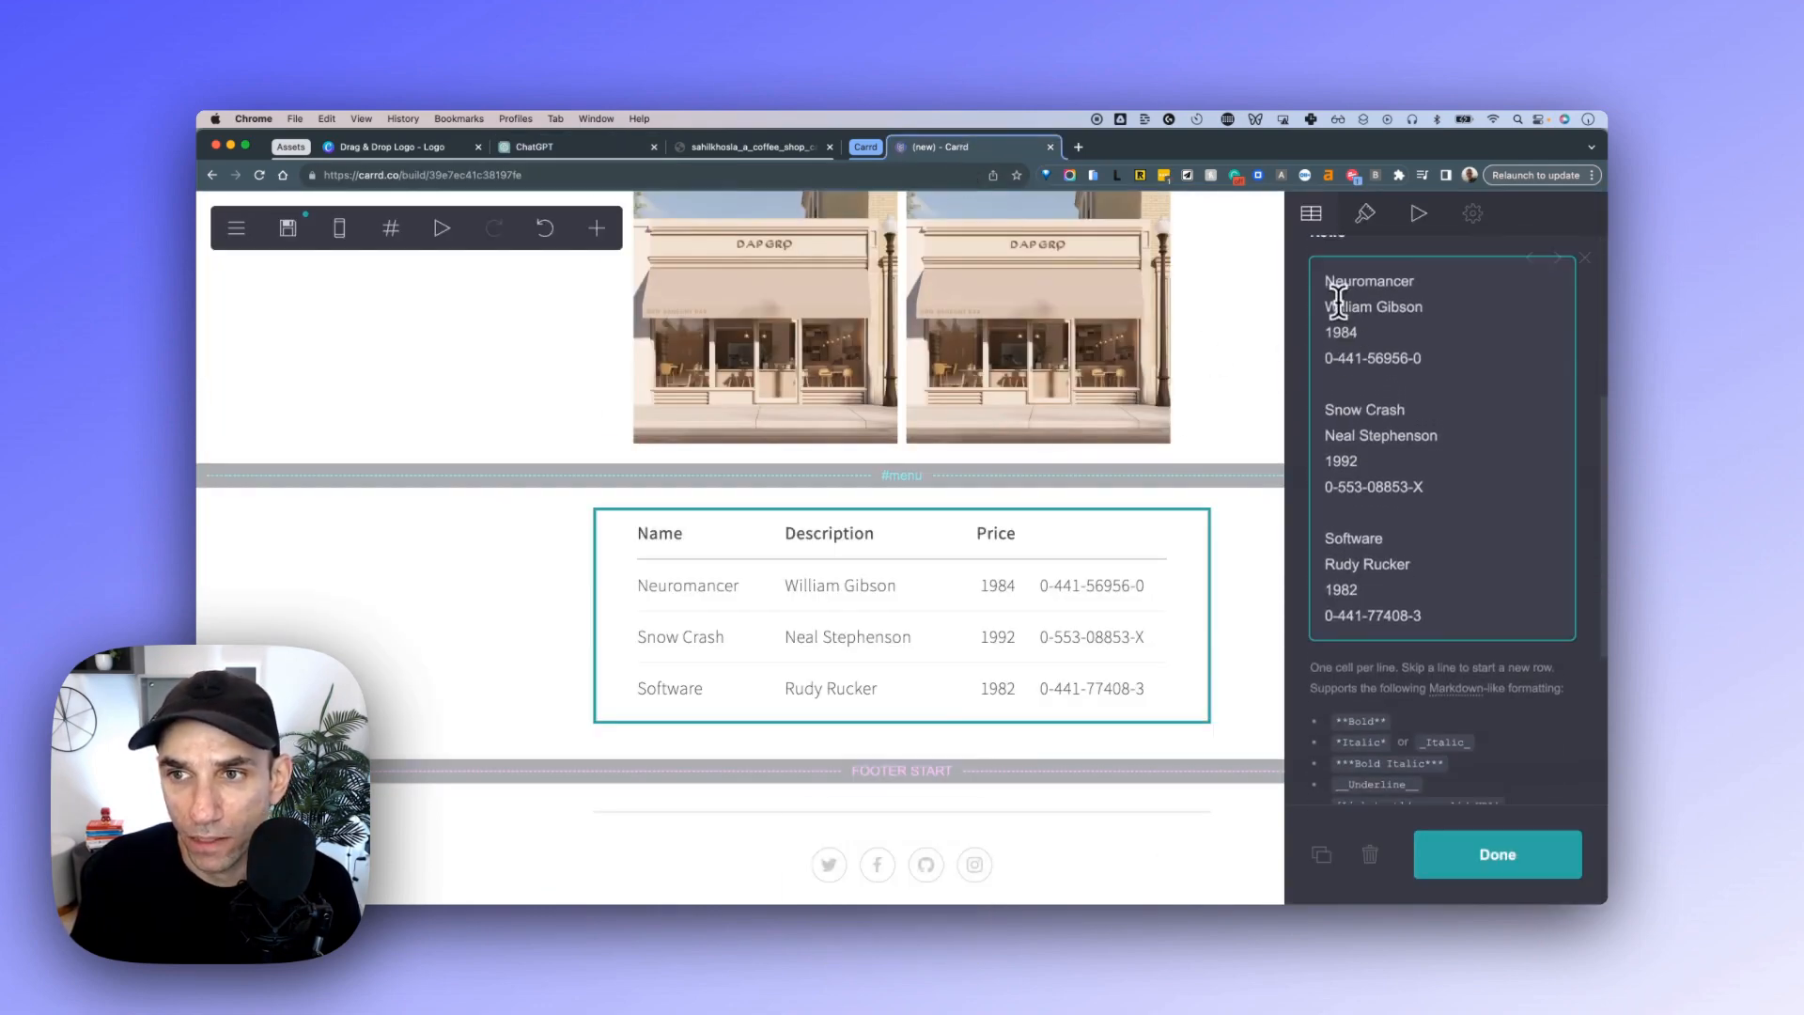
key(super+a)
key(BackSpace)
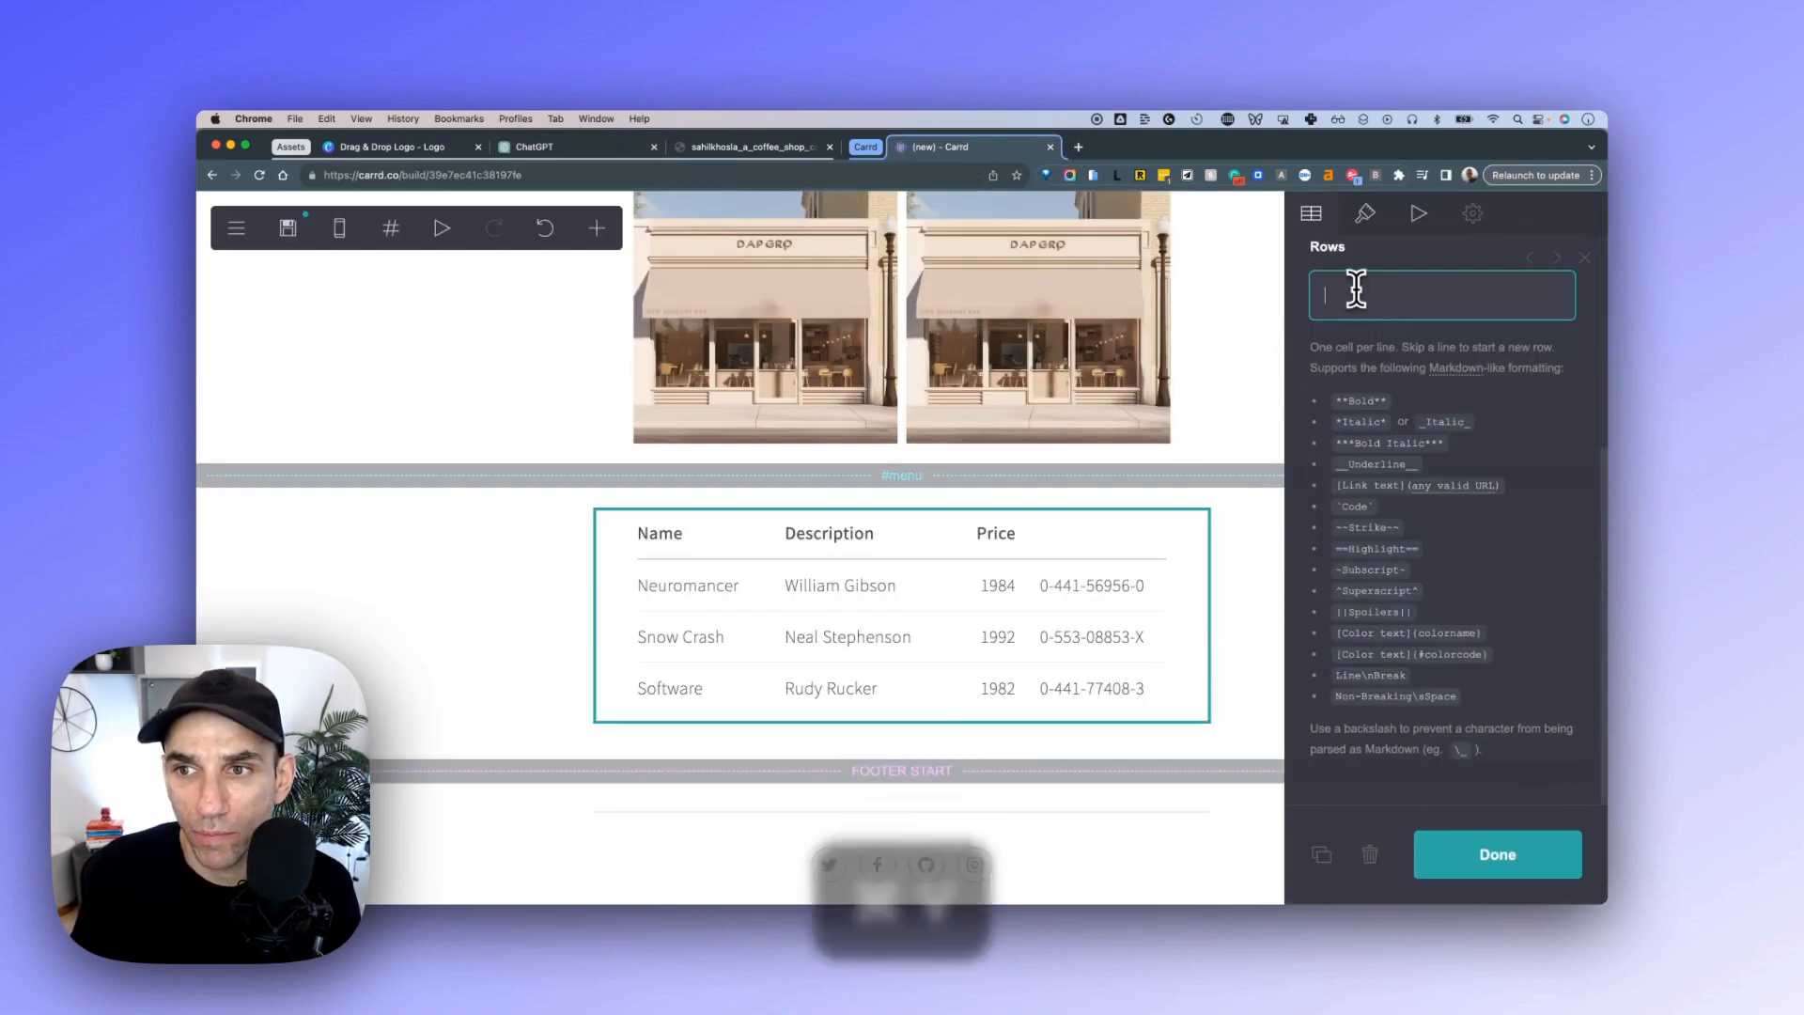
key(super+v)
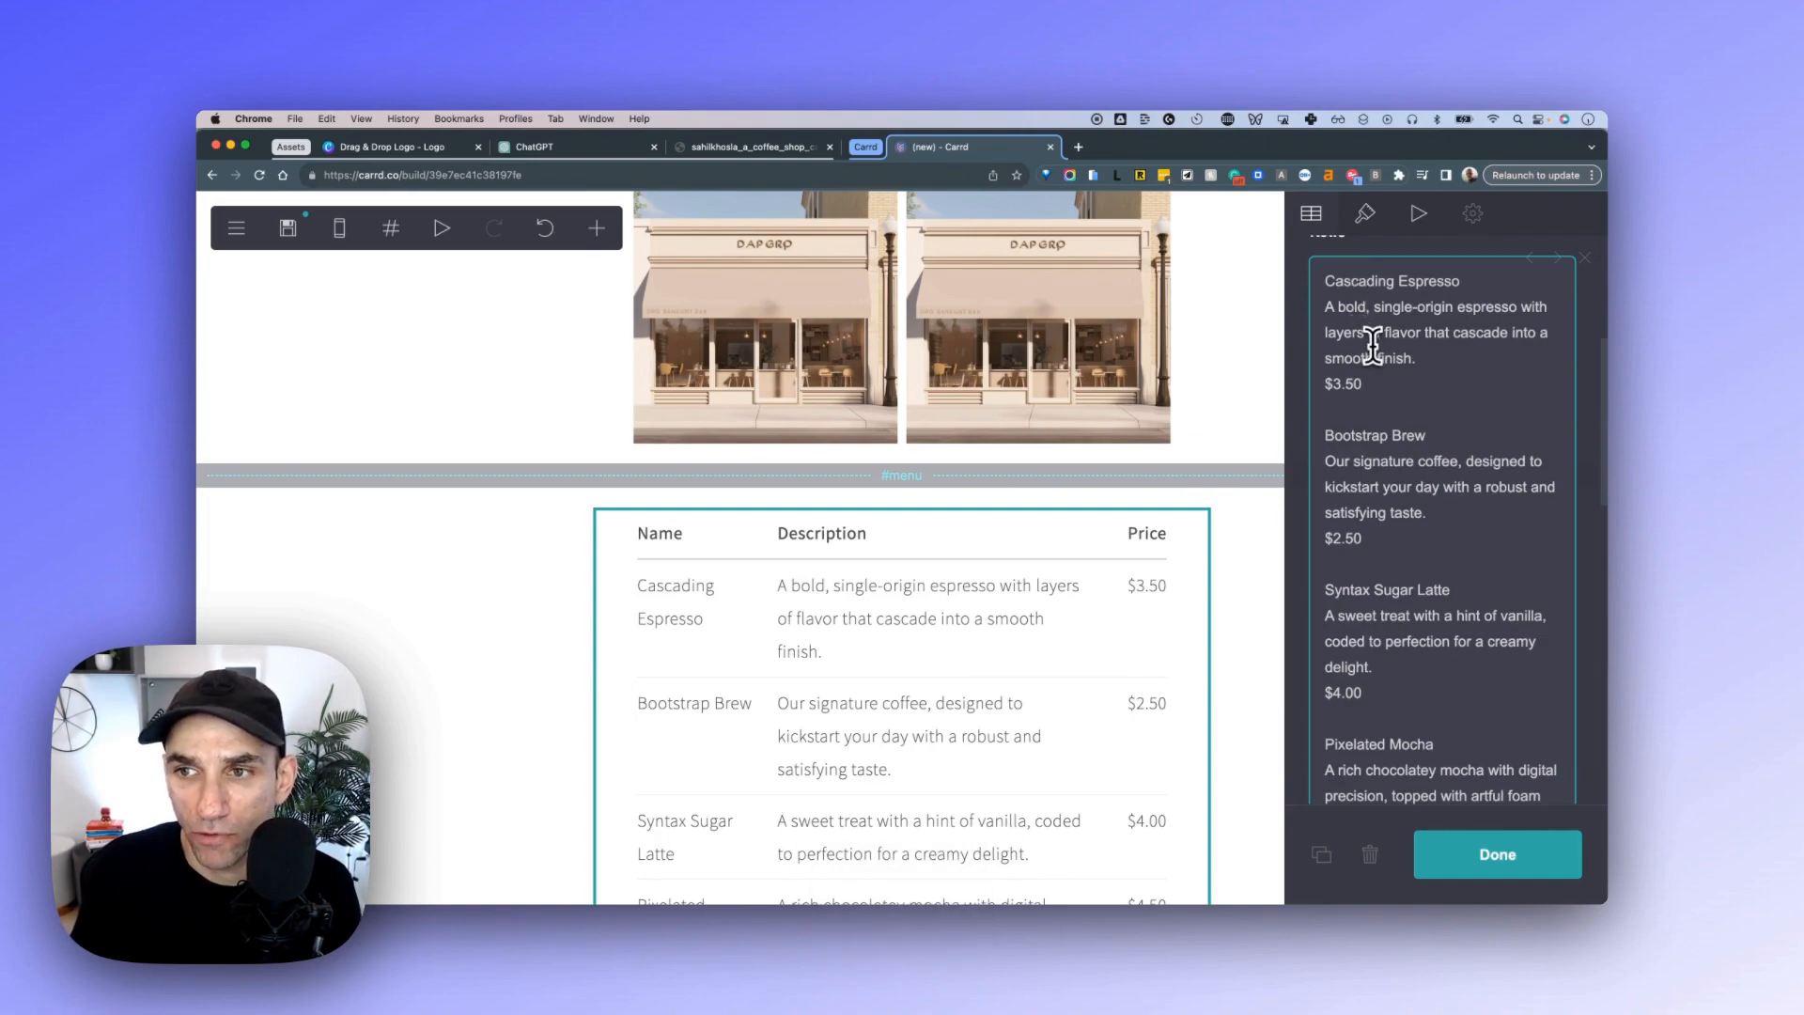
Compare the table's heading and row entries, line by line, with the rendered menu table down to the footer.
scroll(1365, 320, up, 5)
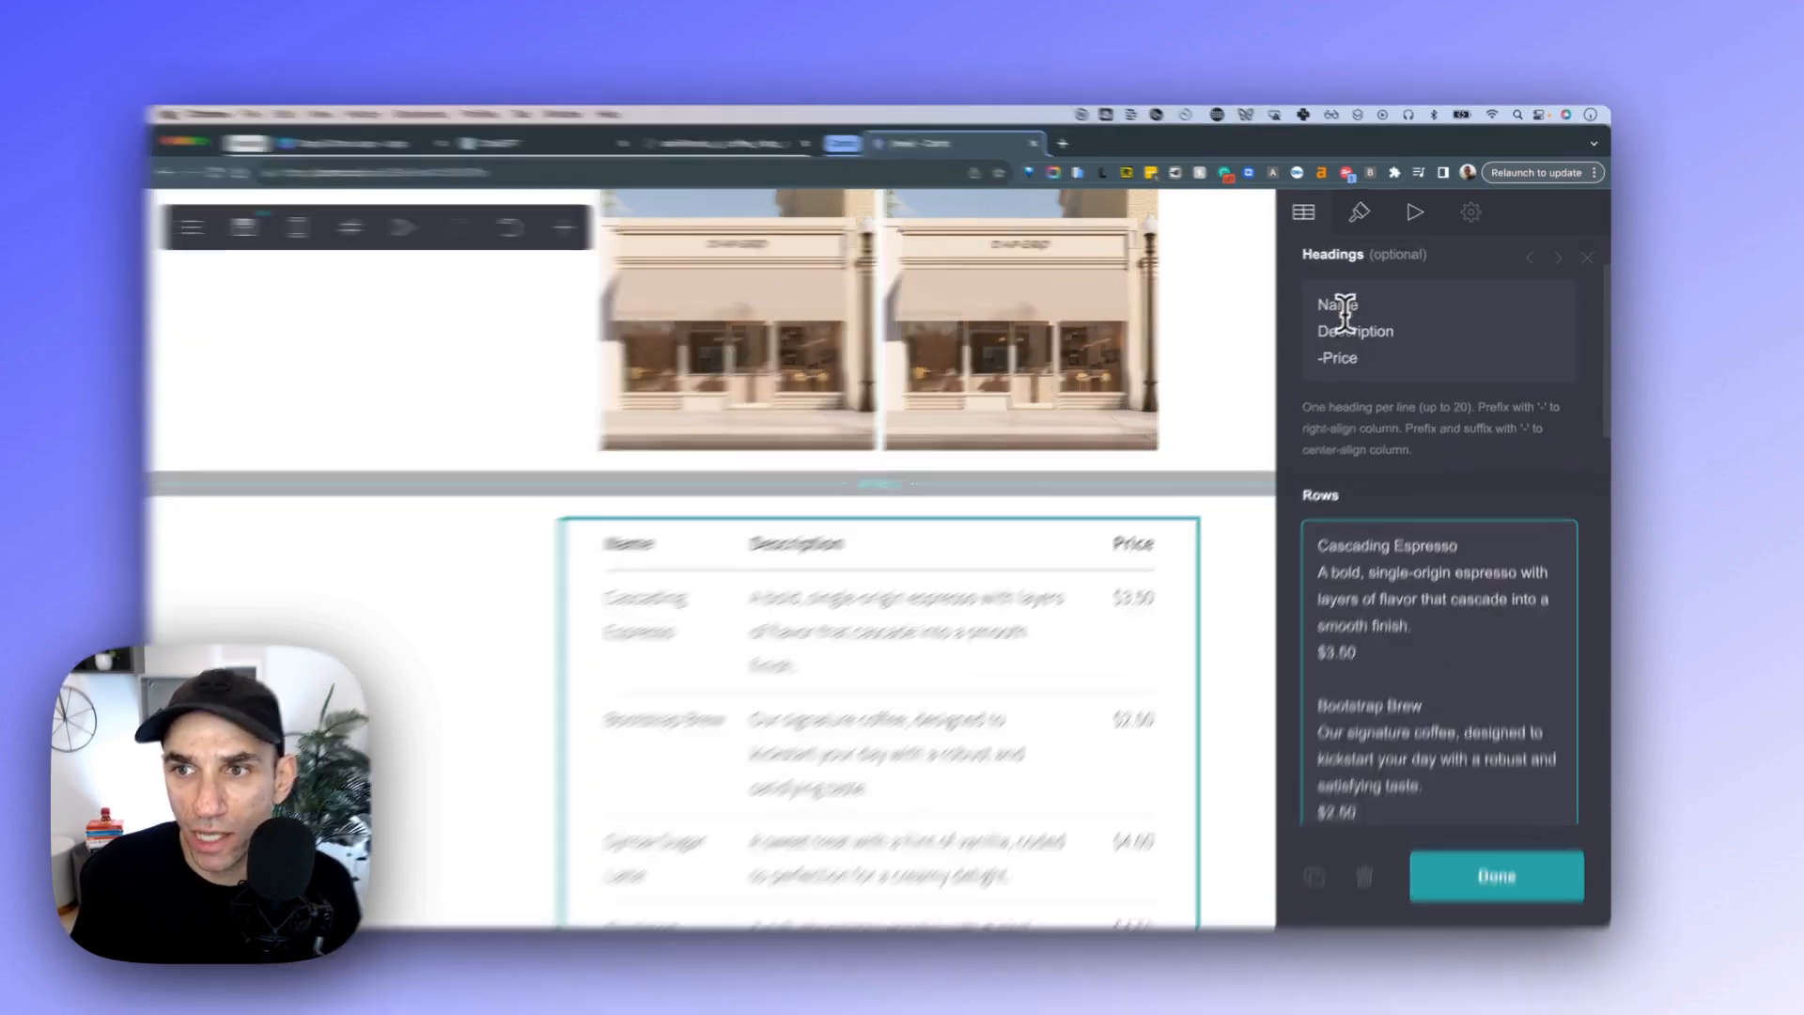
click(1349, 304)
scroll(1179, 451, down, 5)
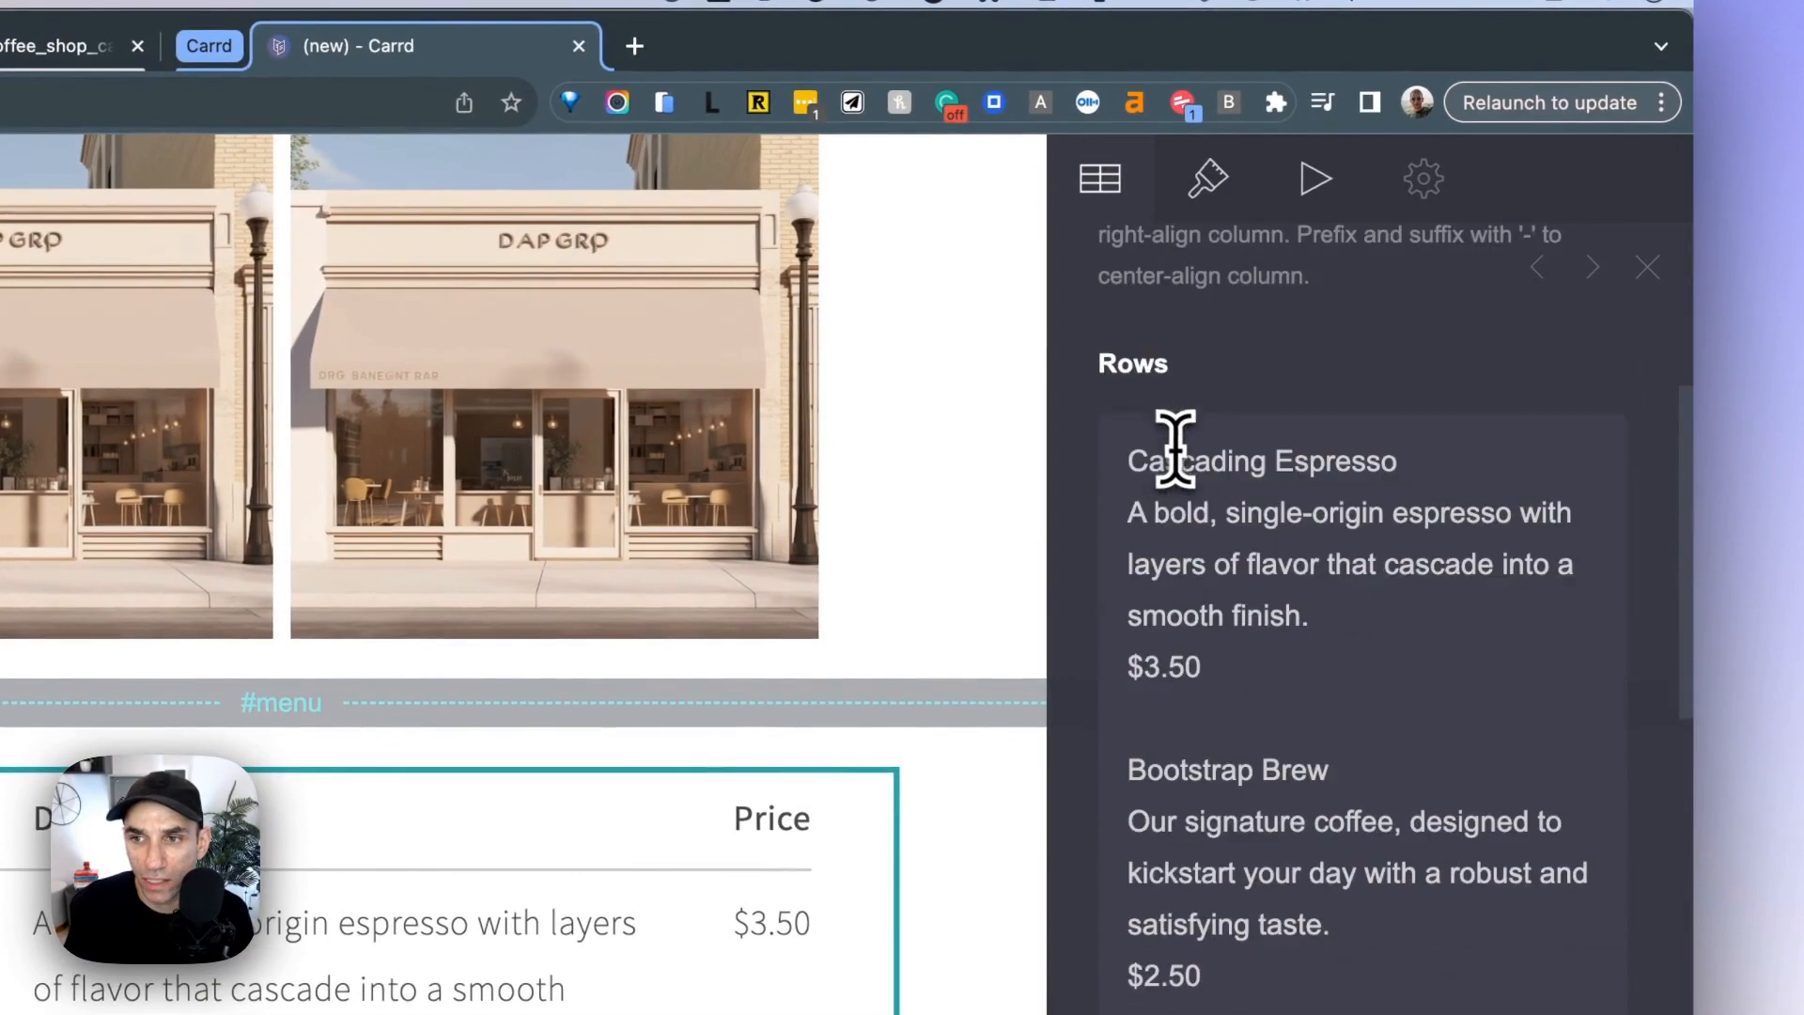
triple_click(1193, 461)
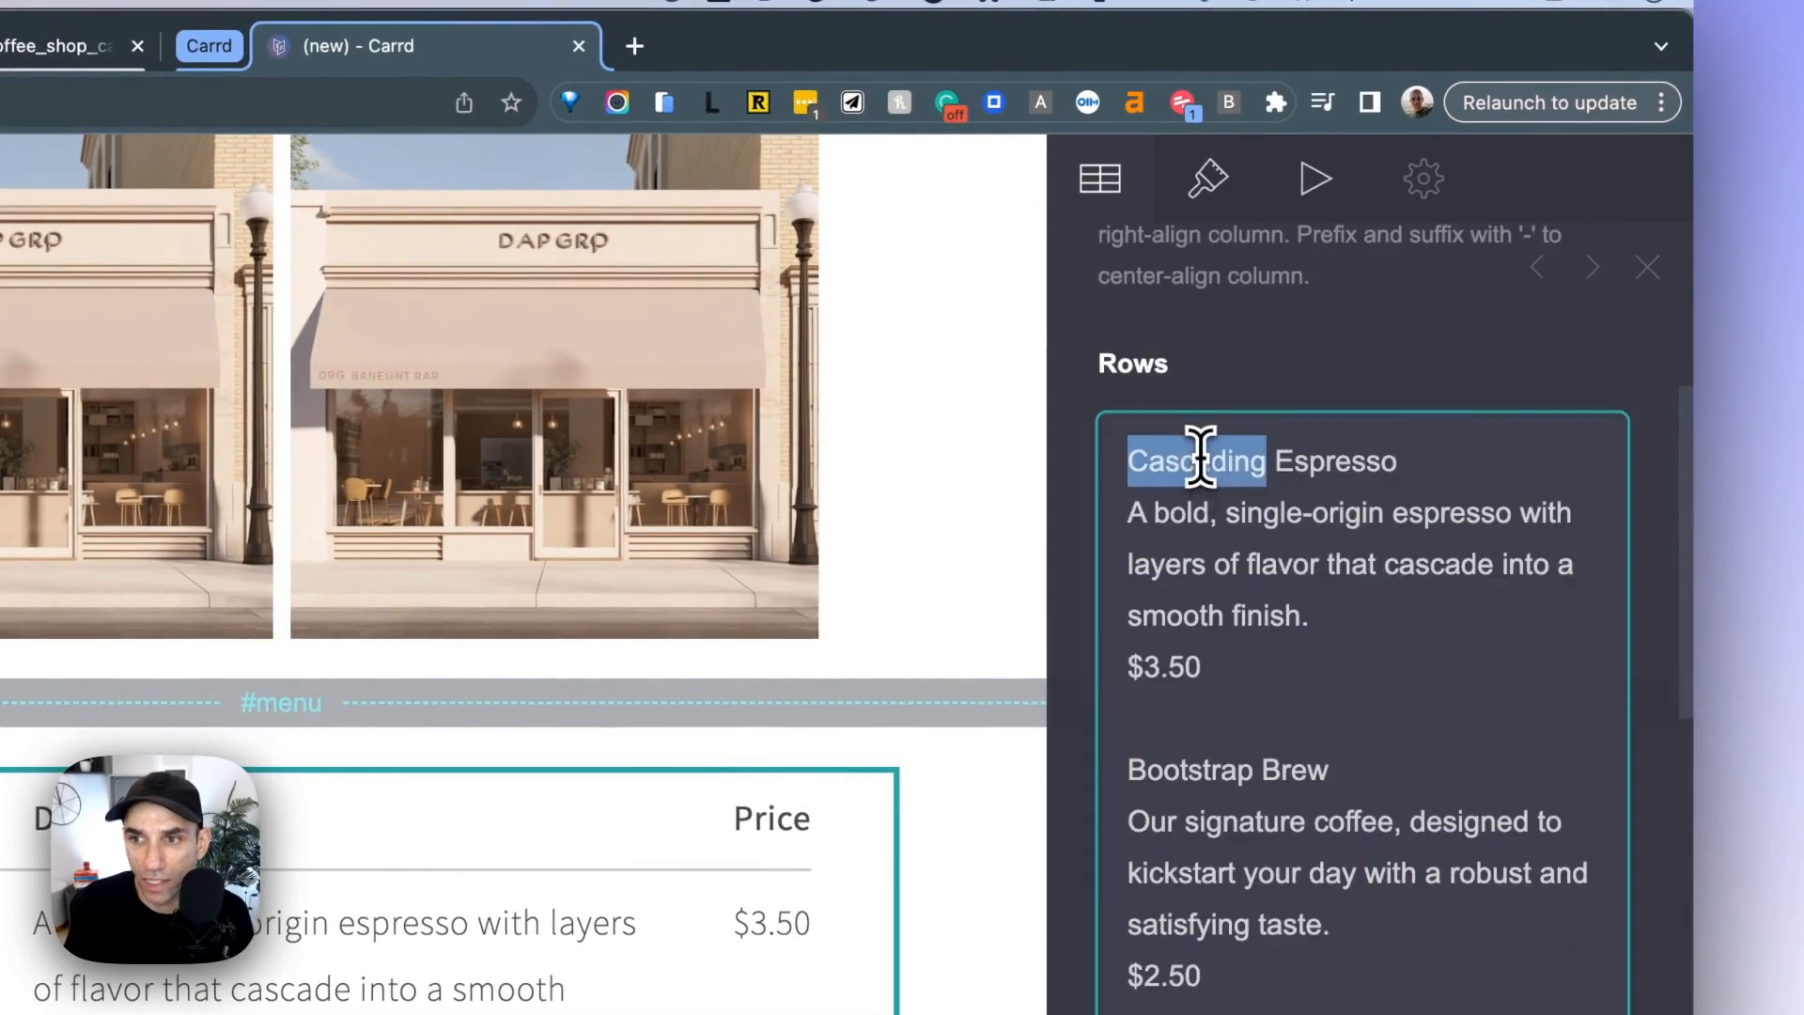
triple_click(1133, 514)
triple_click(1207, 660)
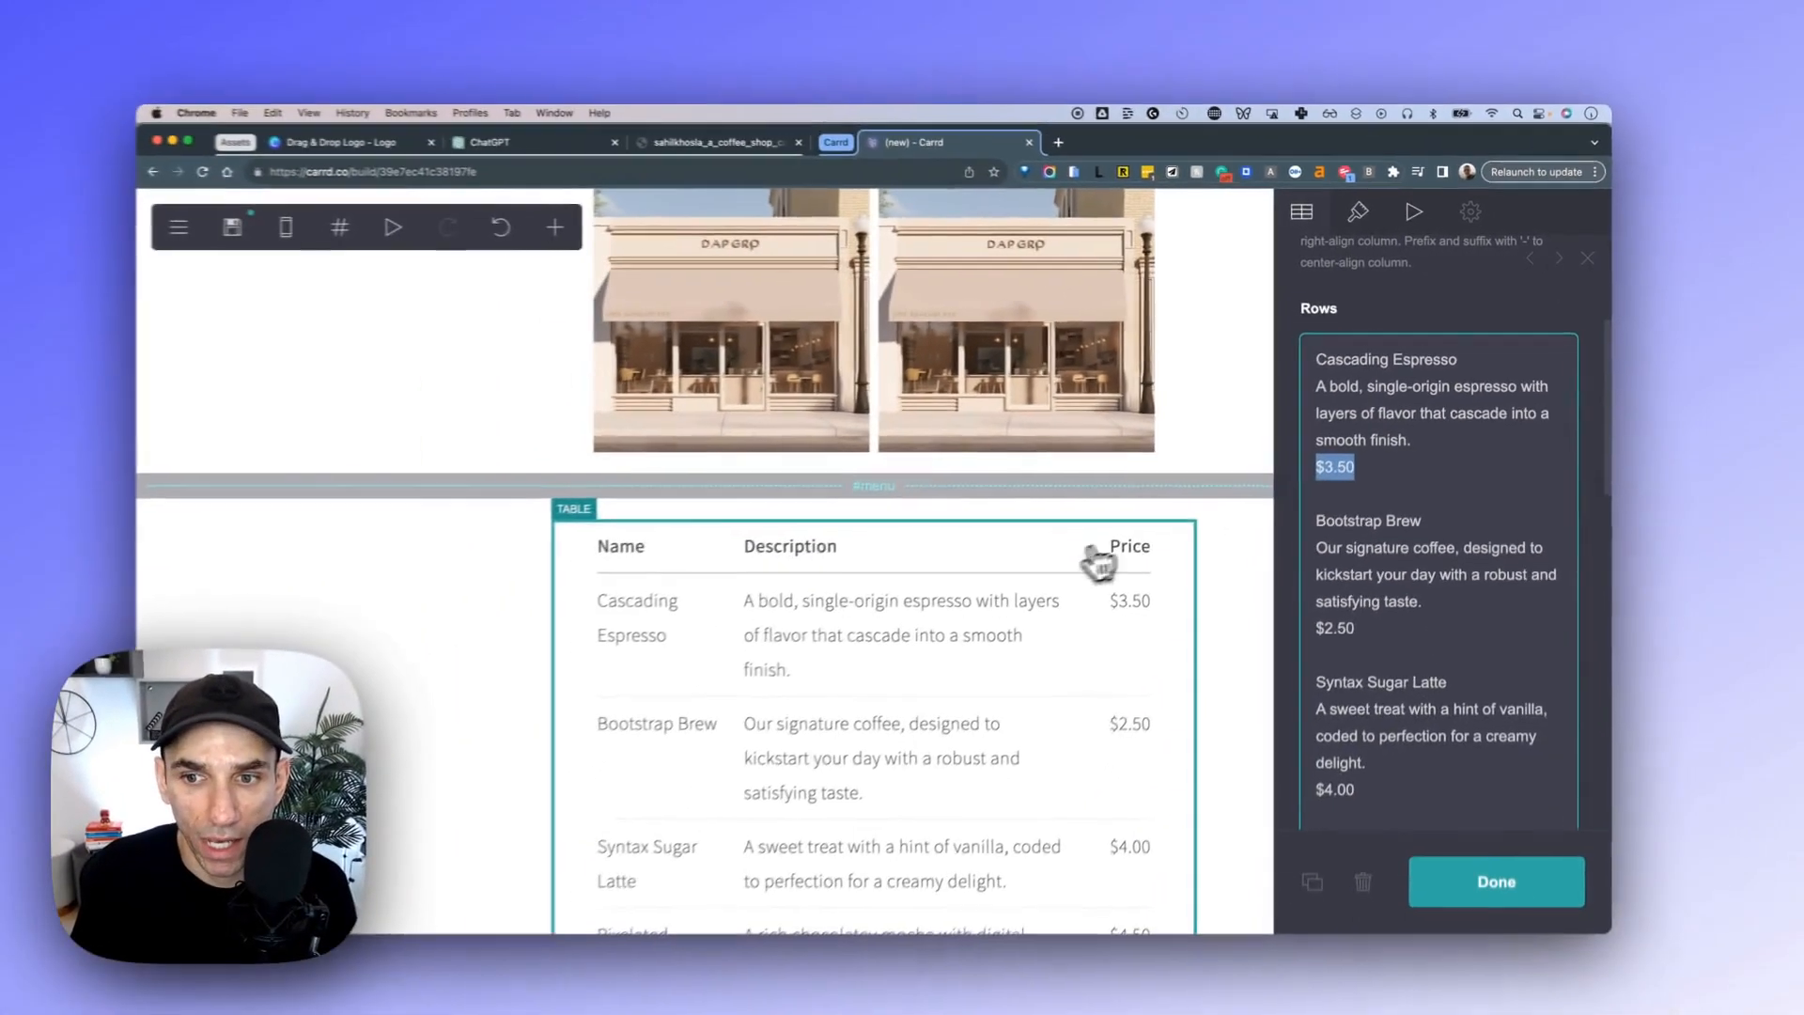
scroll(1098, 564, down, 5)
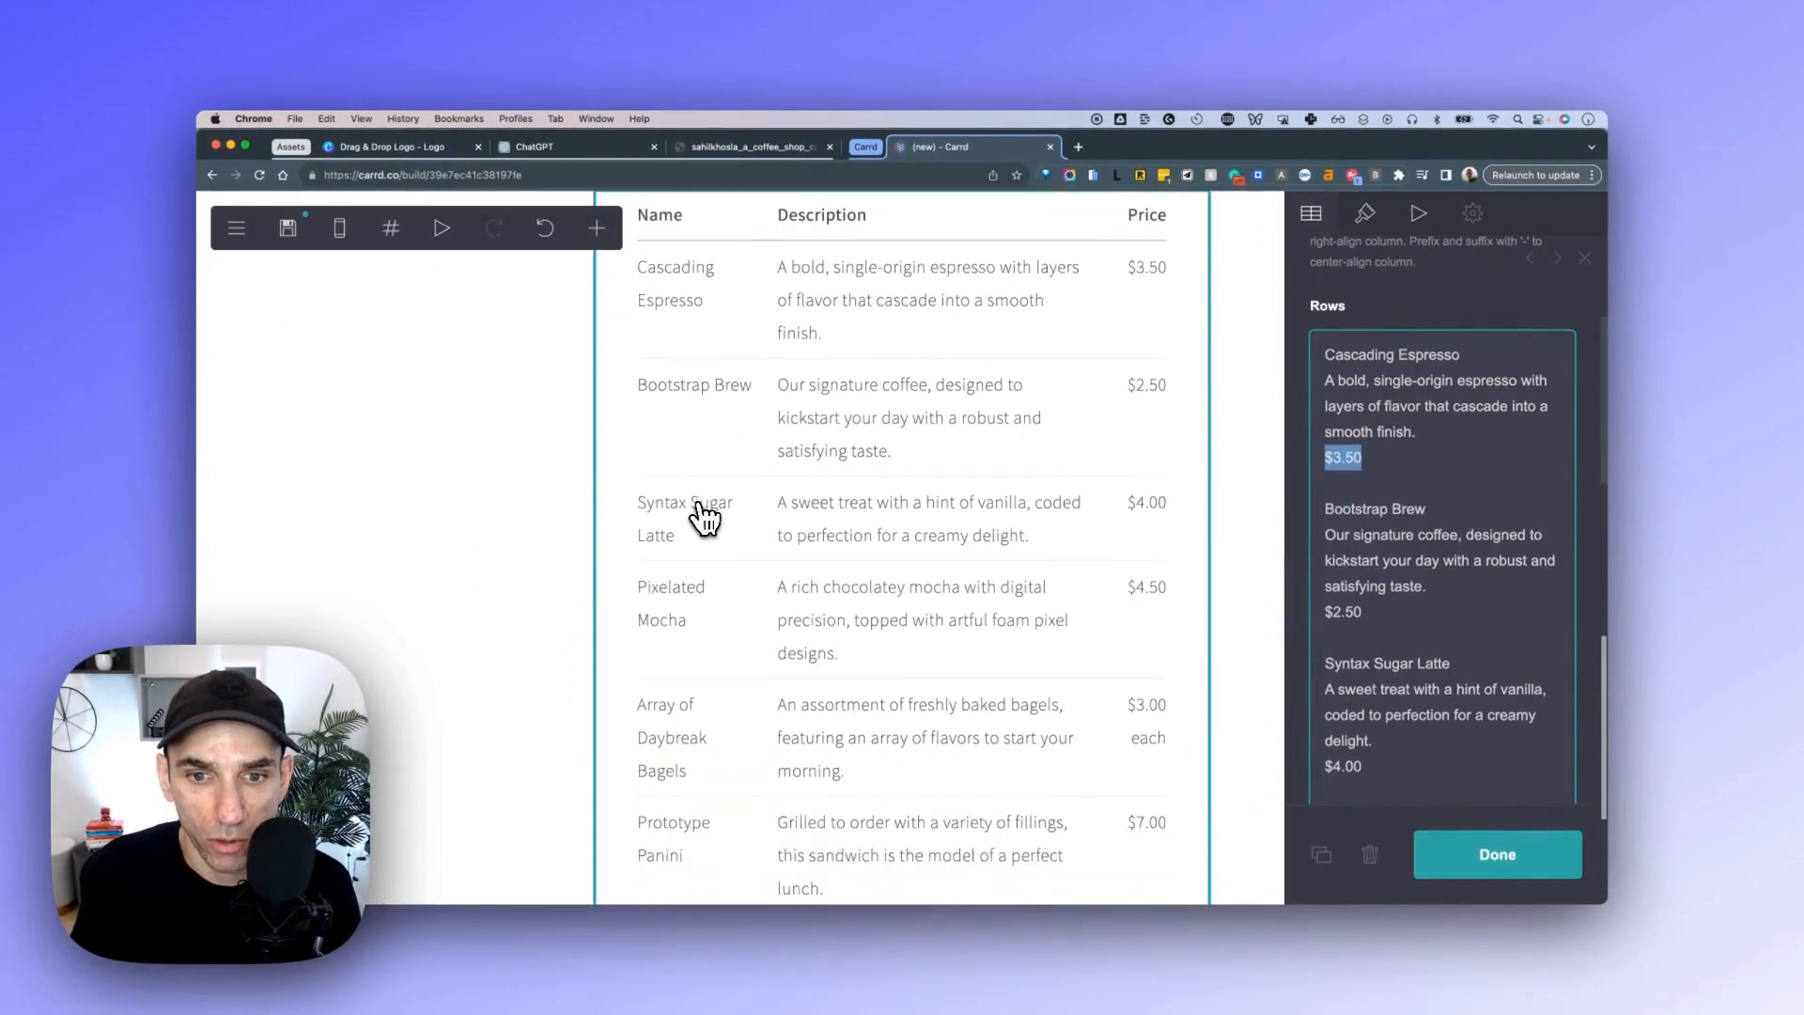
scroll(714, 516, down, 3)
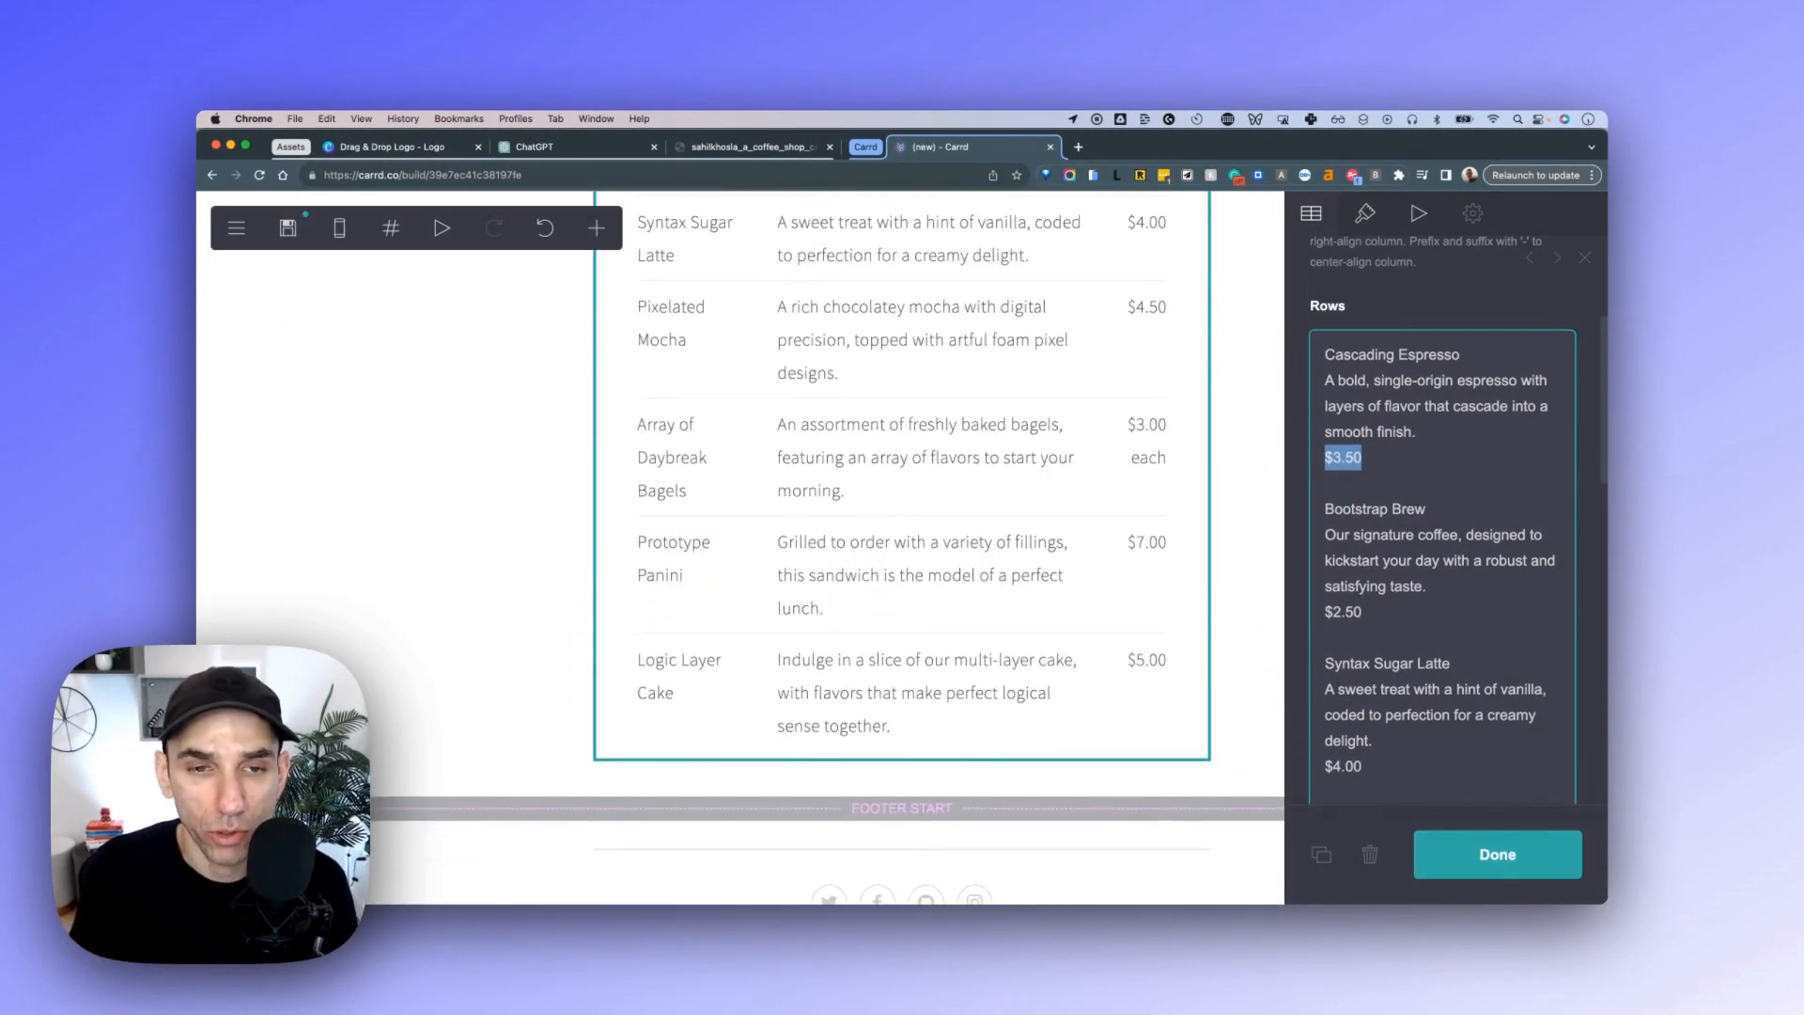
scroll(929, 481, down, 1)
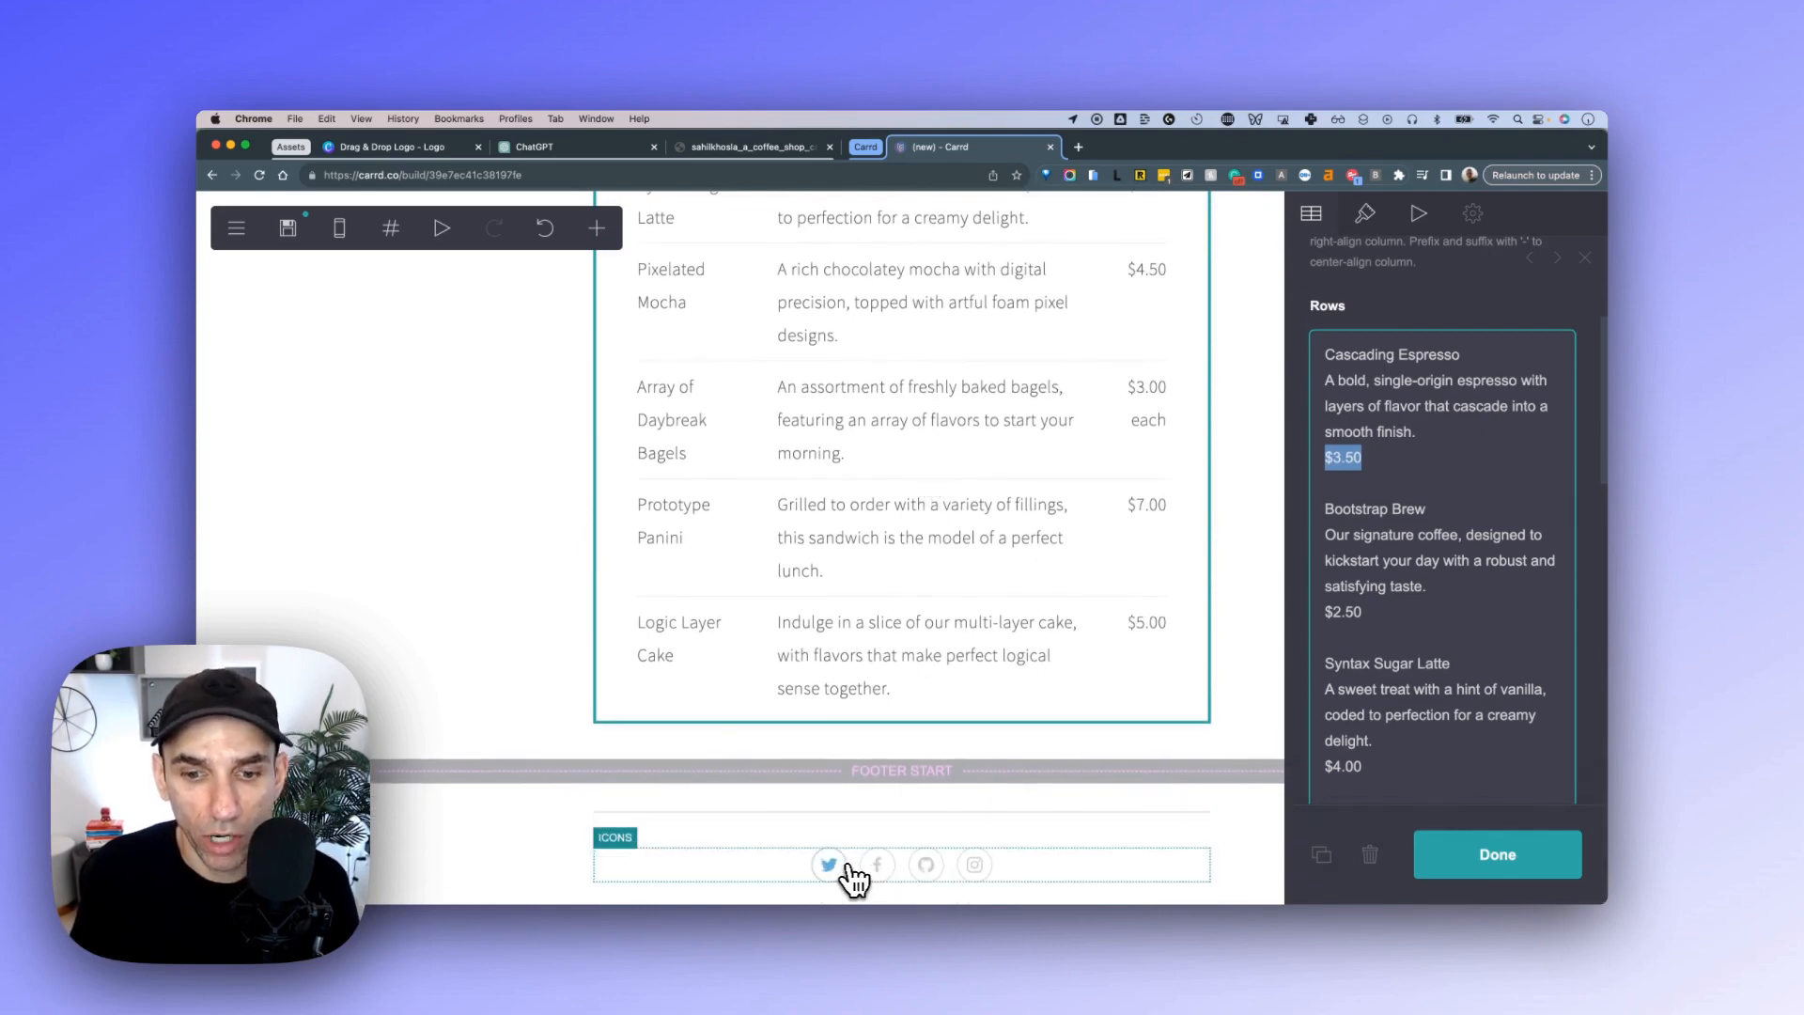
Open the footer's social icons and examine the Twitter icon's type and URL settings.
click(1020, 869)
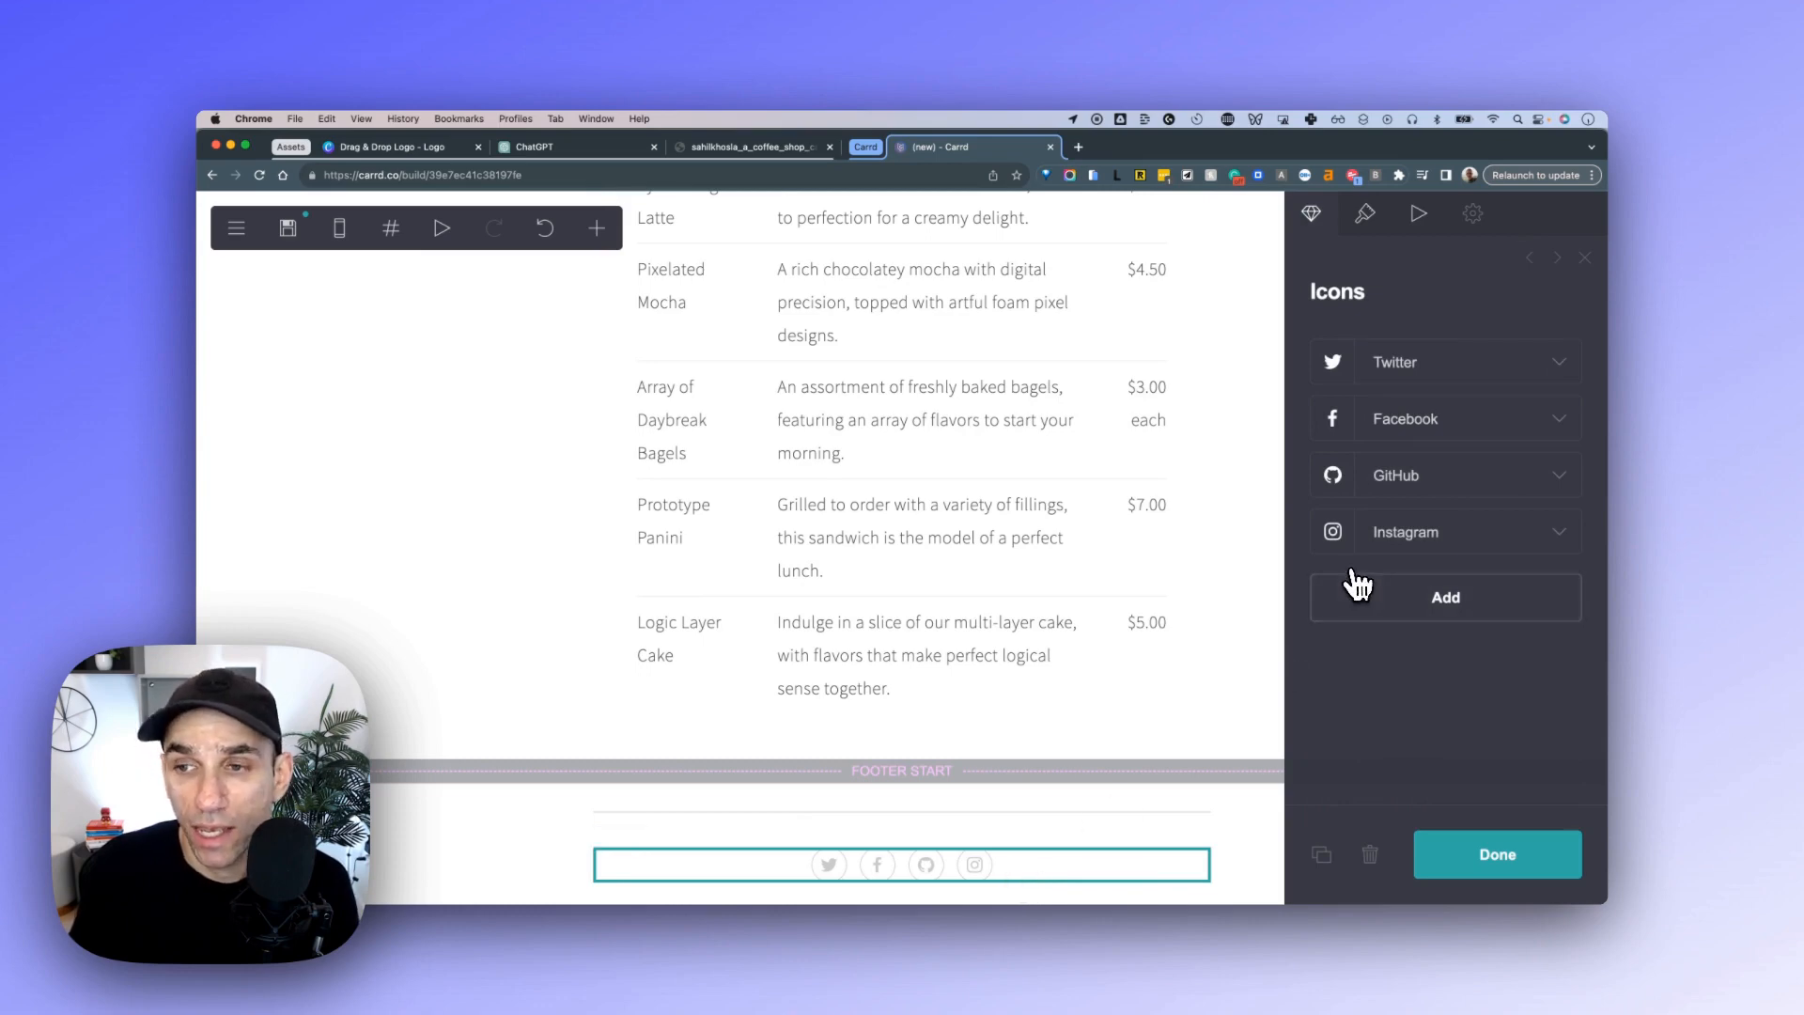
click(1485, 367)
click(1485, 380)
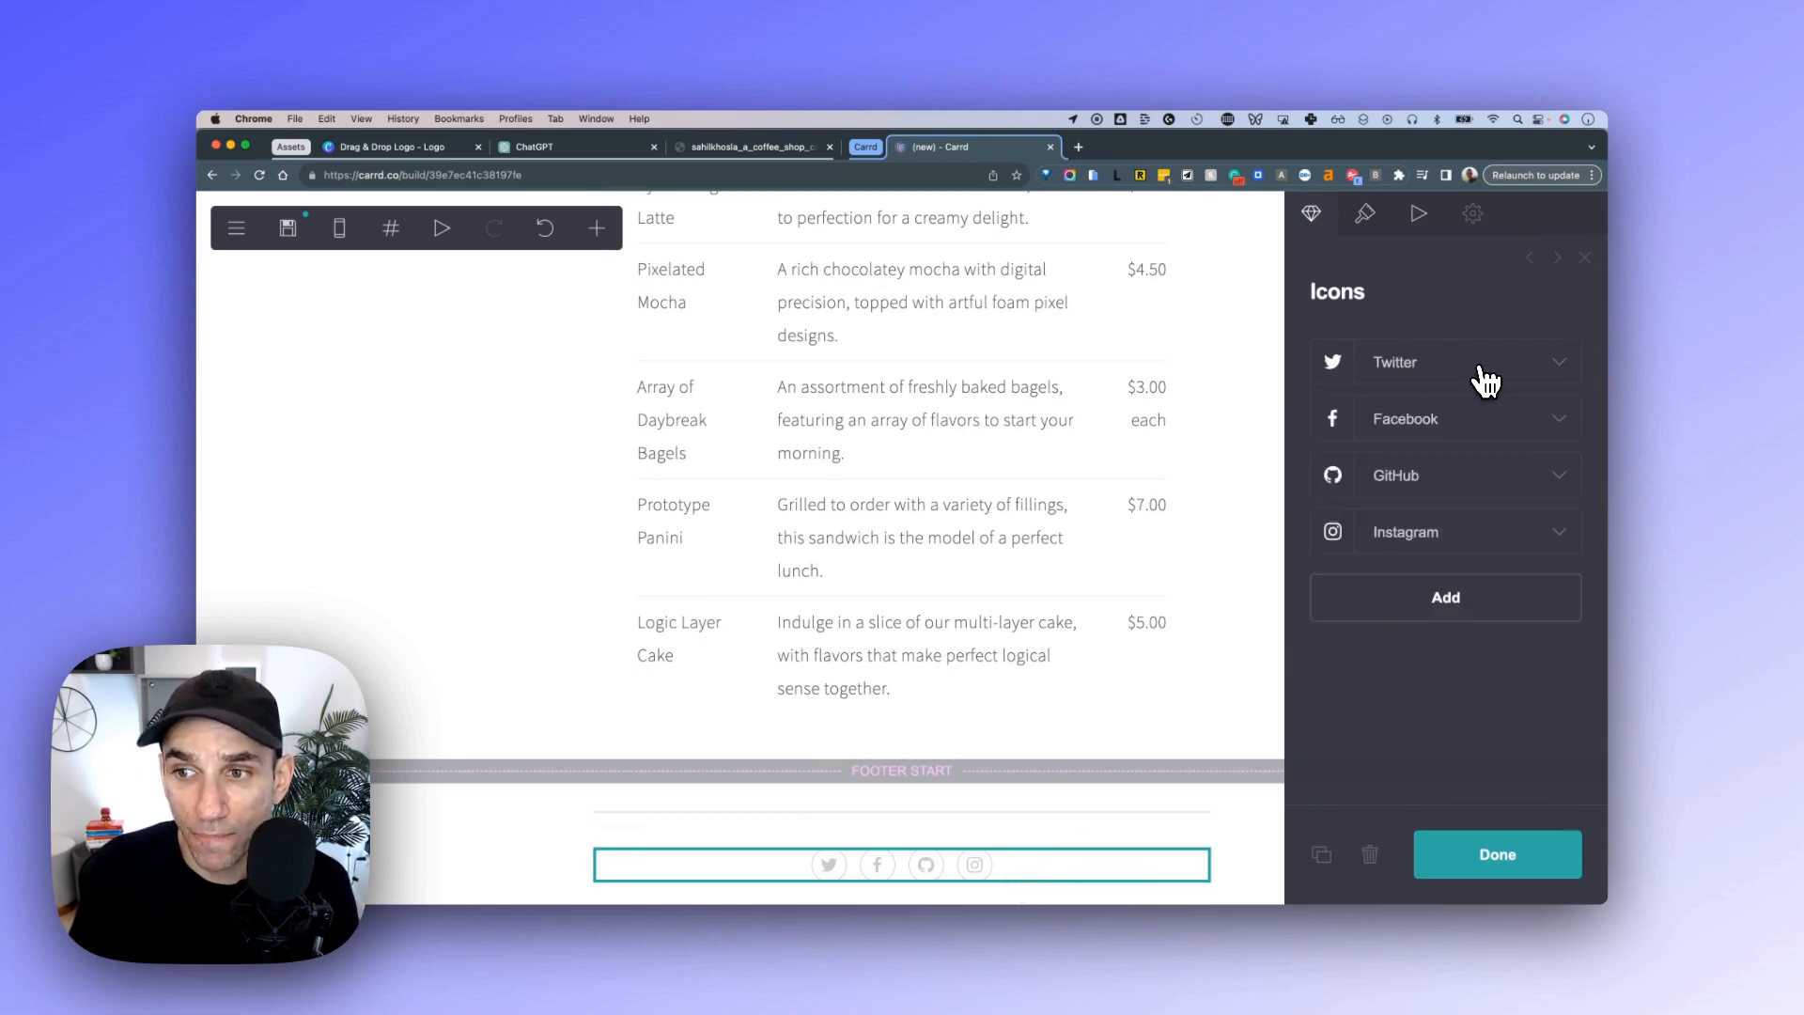
click(1483, 376)
scroll(1461, 456, down, 2)
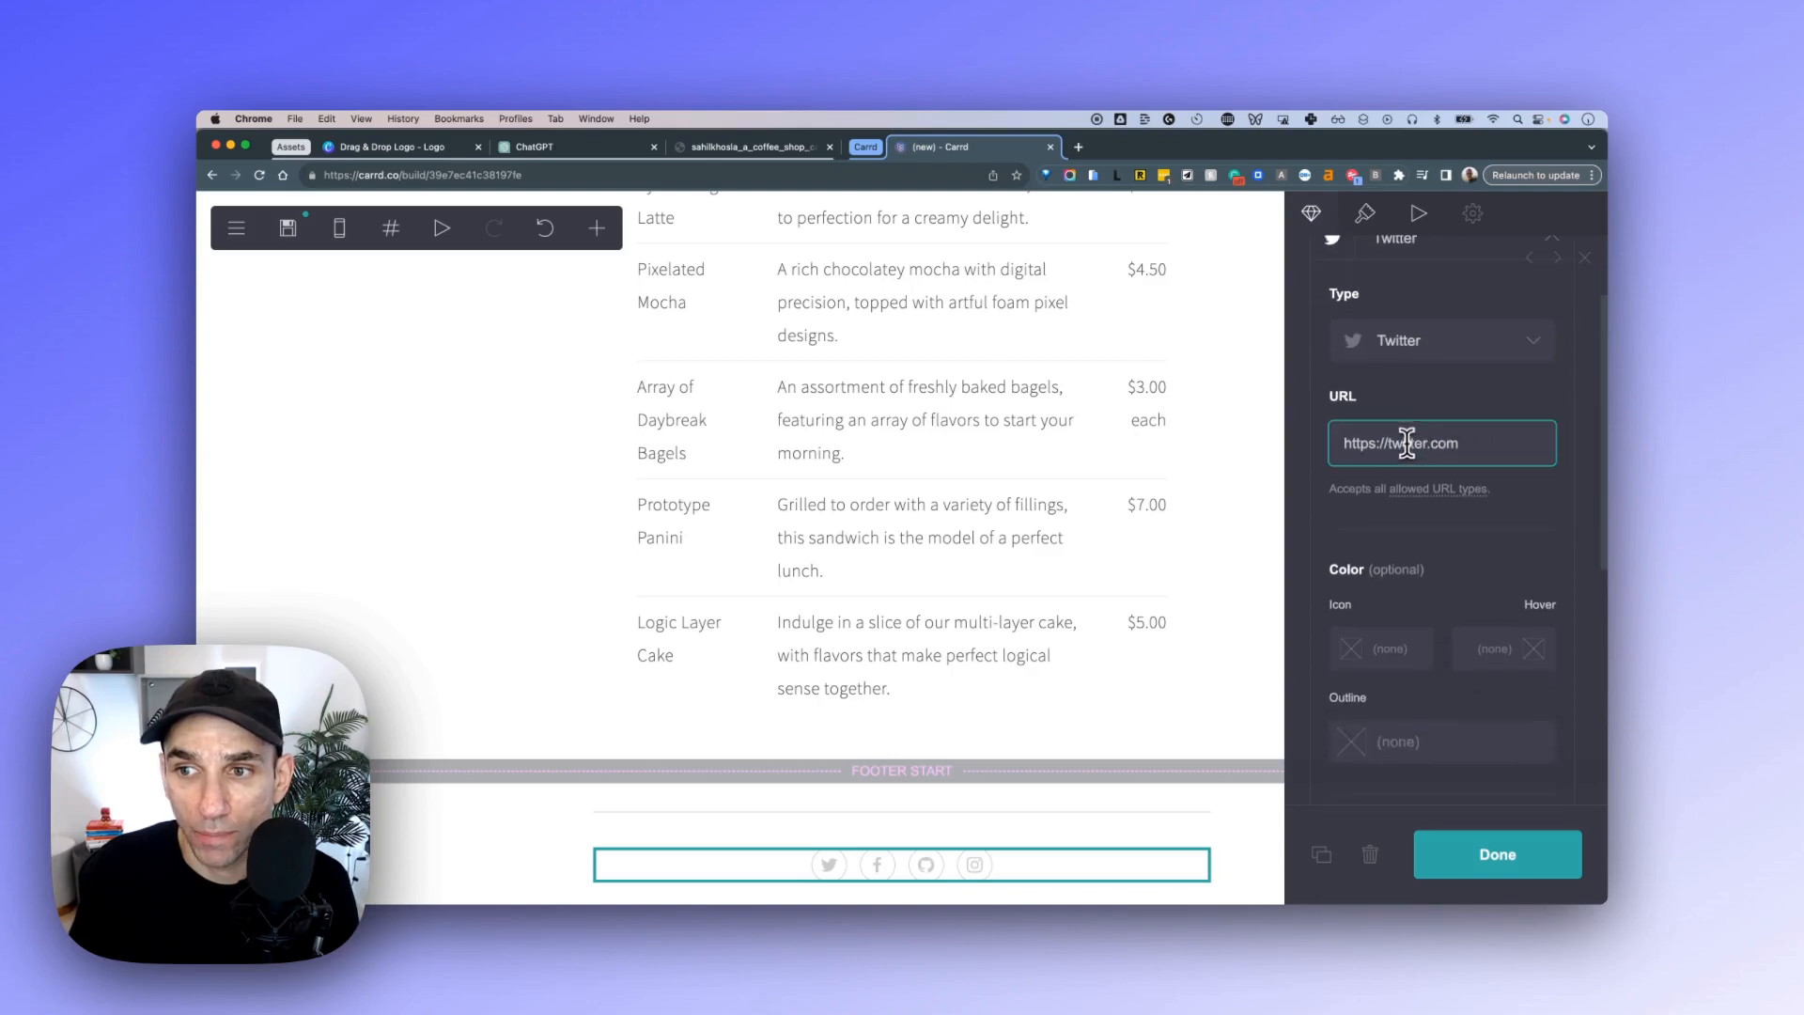
triple_click(1407, 445)
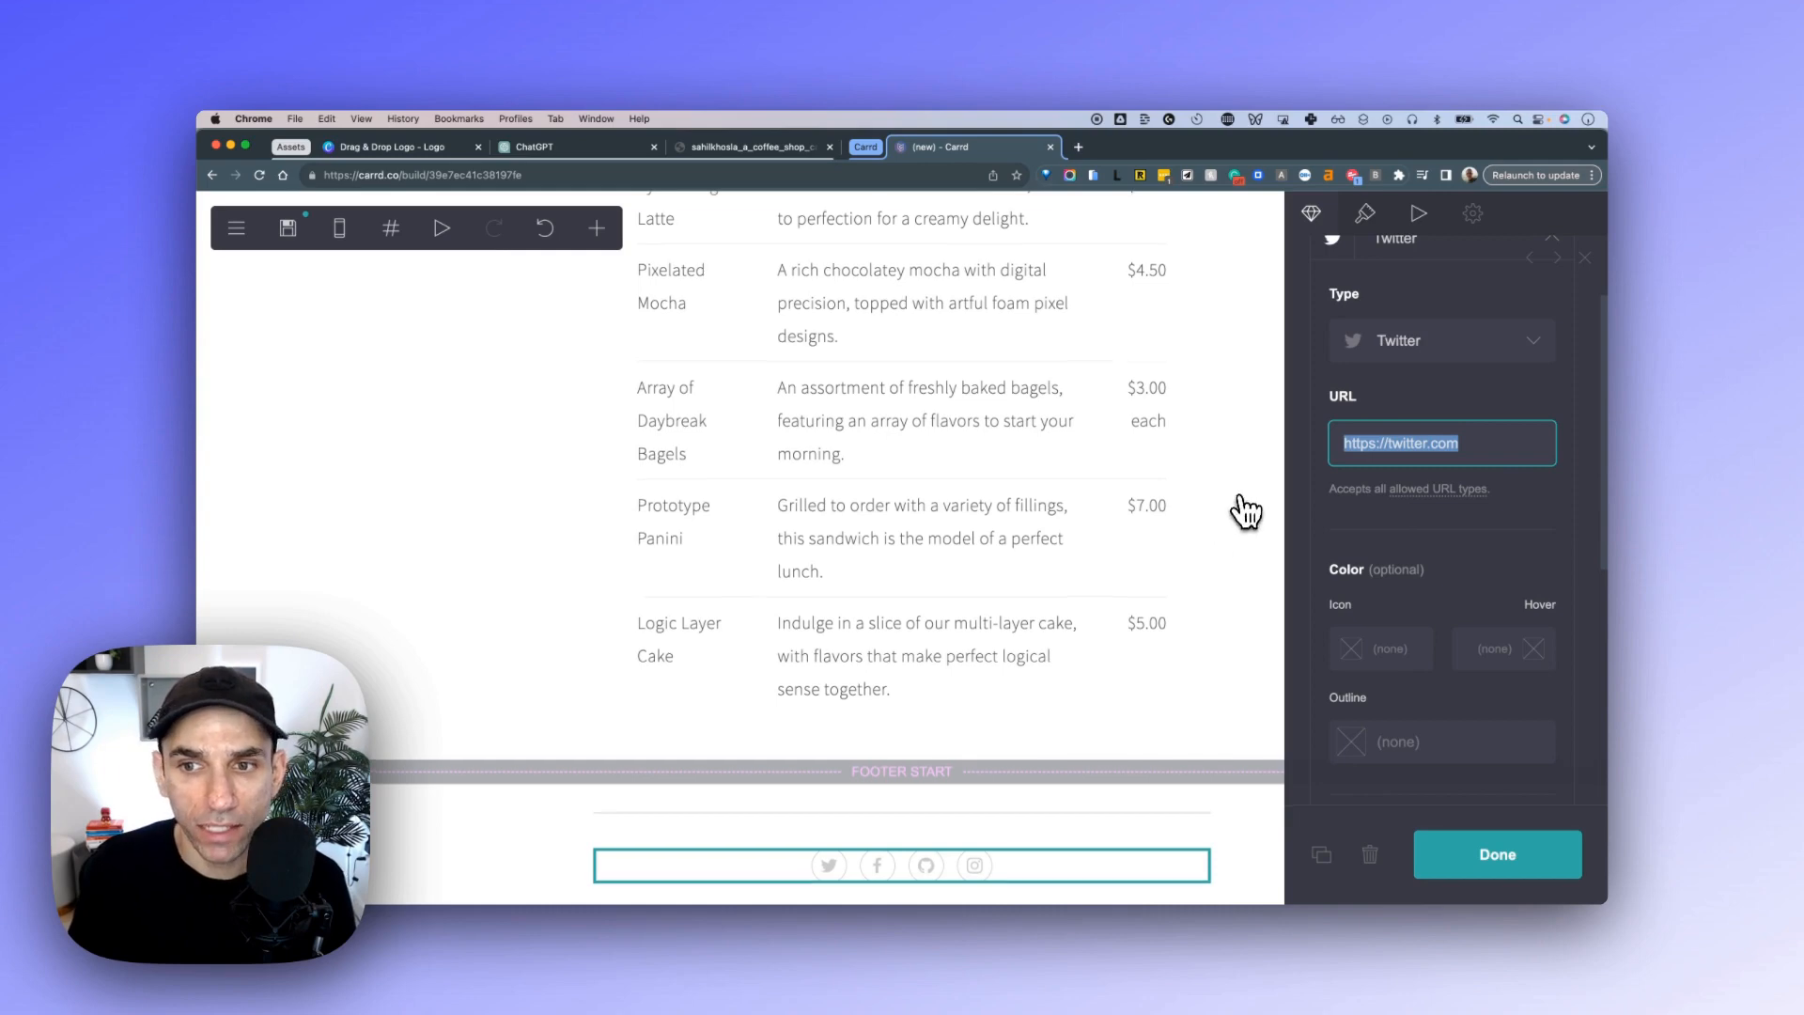
Add a button labelled Gallery to the navigation buttons in the page header.
scroll(1241, 511, up, 15)
scroll(1241, 495, up, 3)
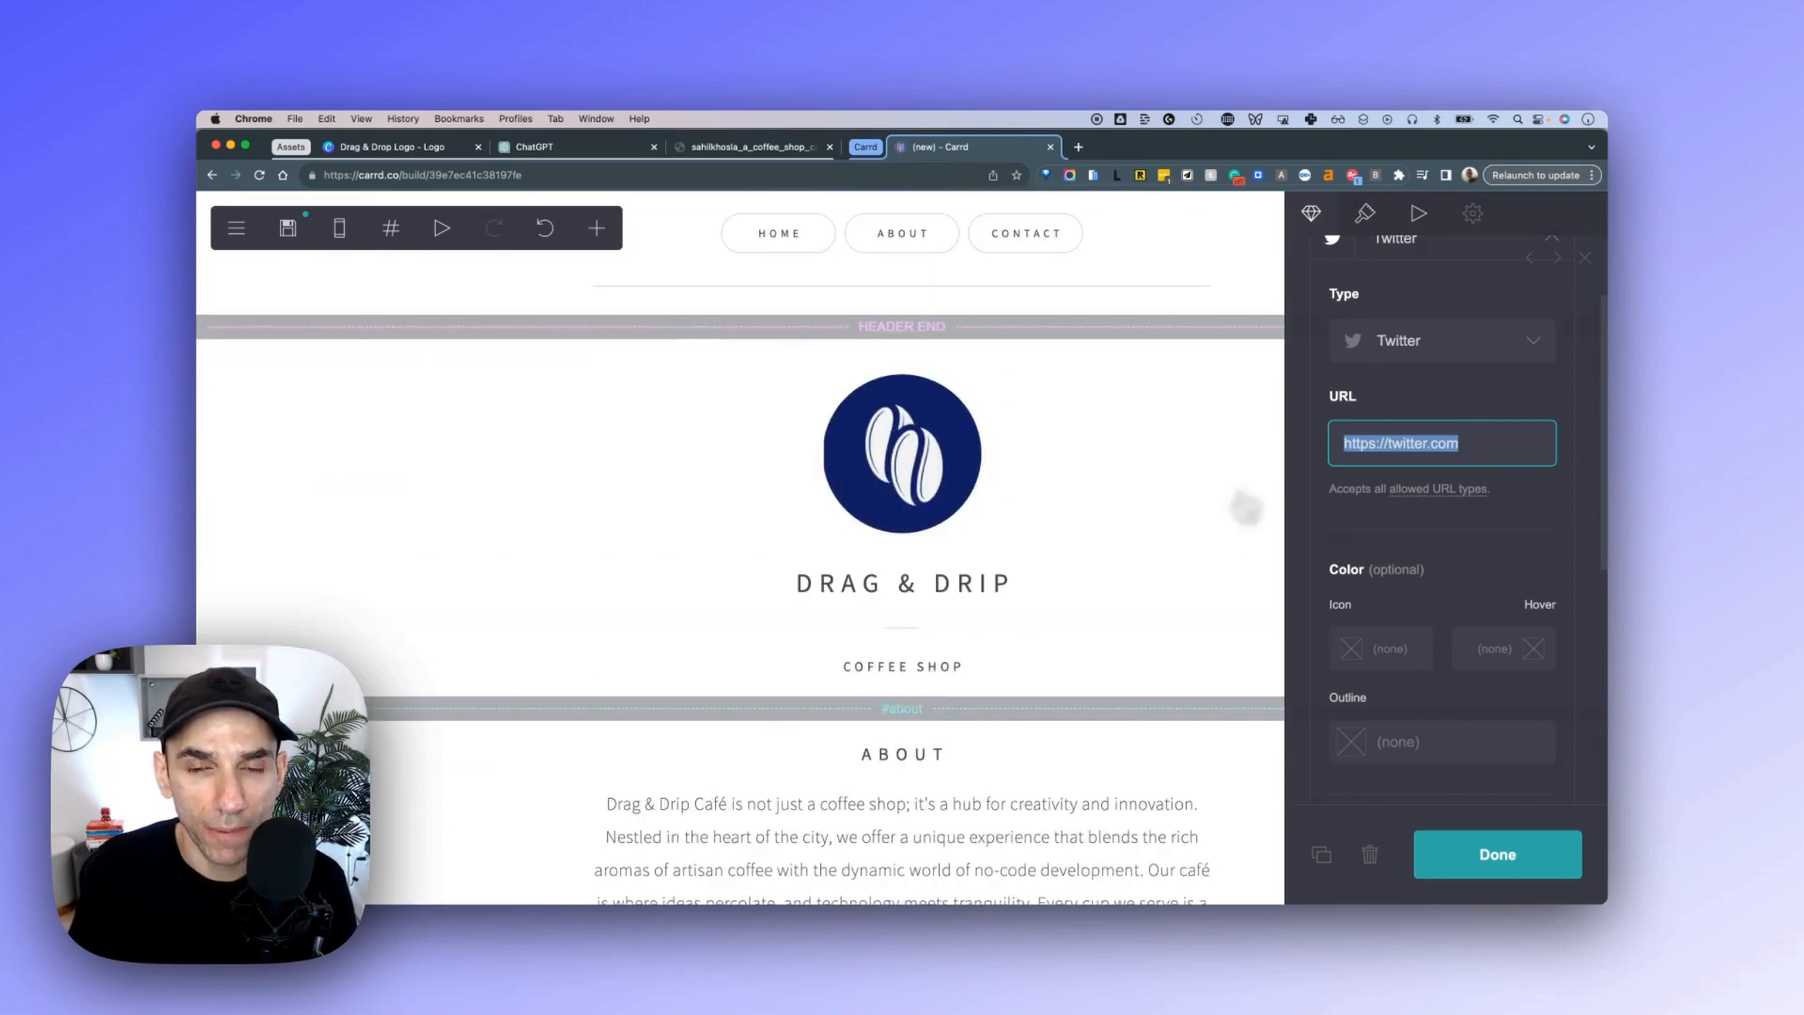
scroll(1060, 226, up, 2)
key(super+0)
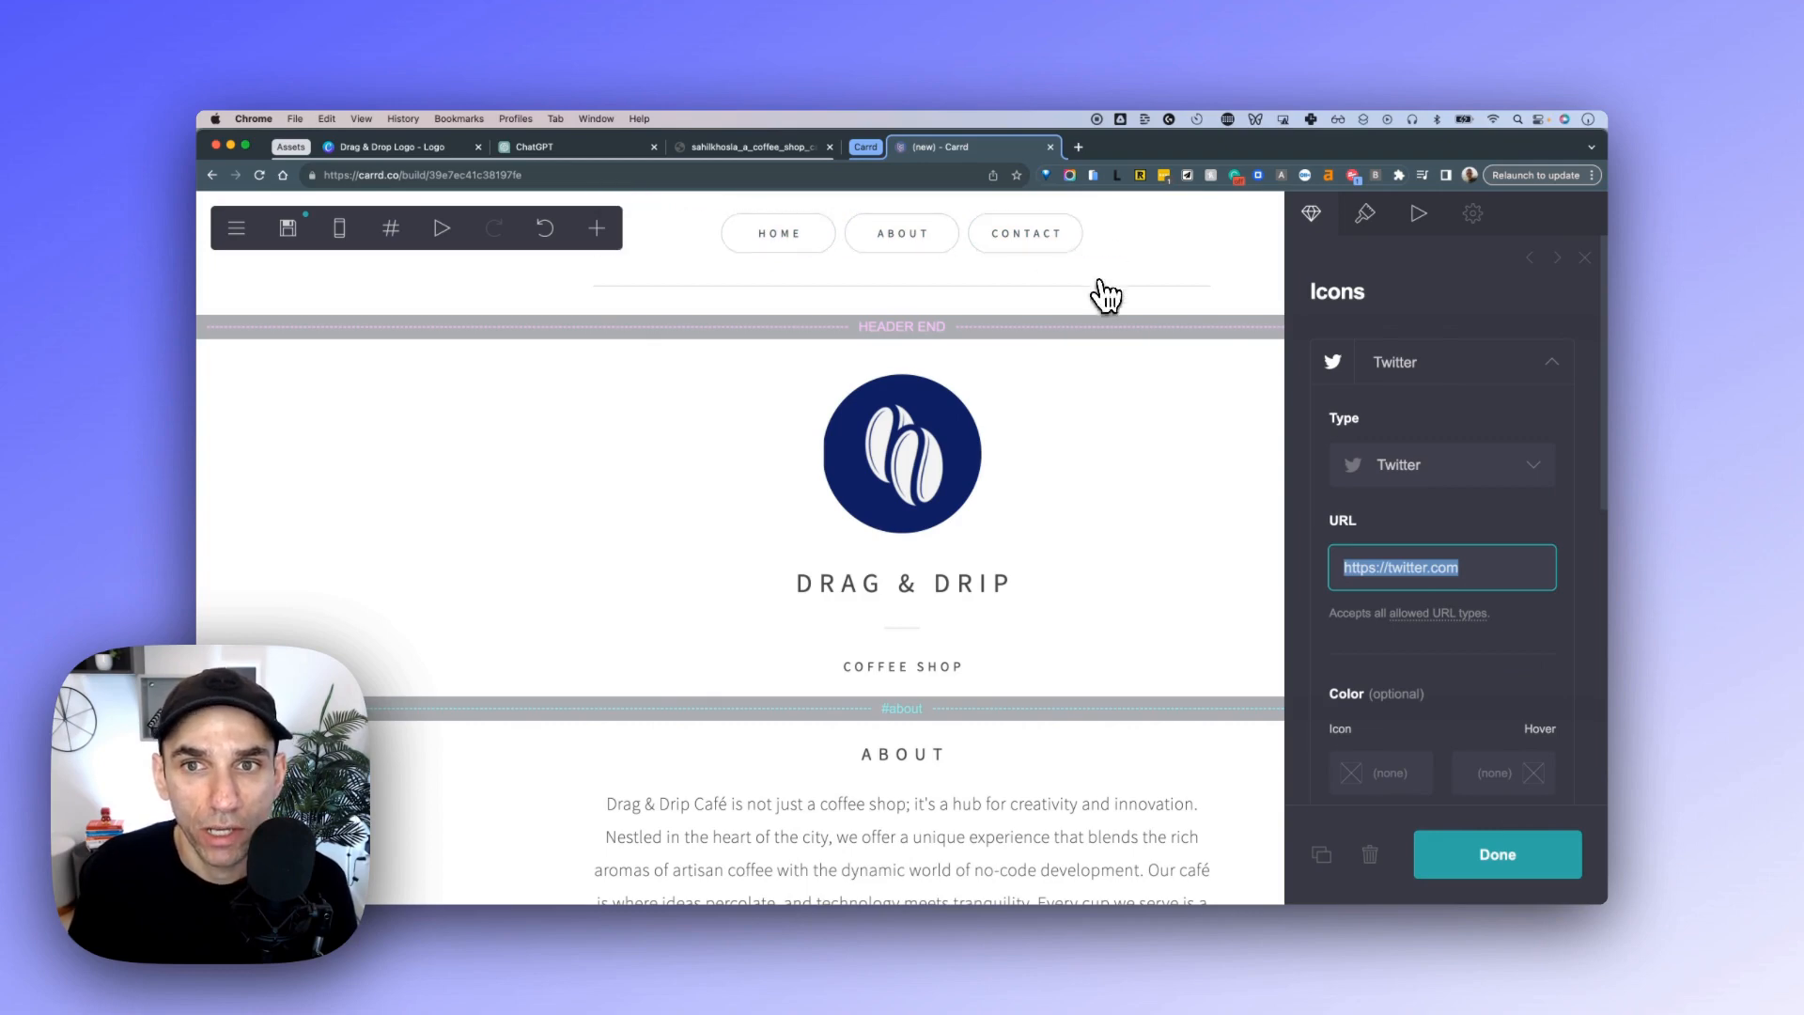
click(1107, 249)
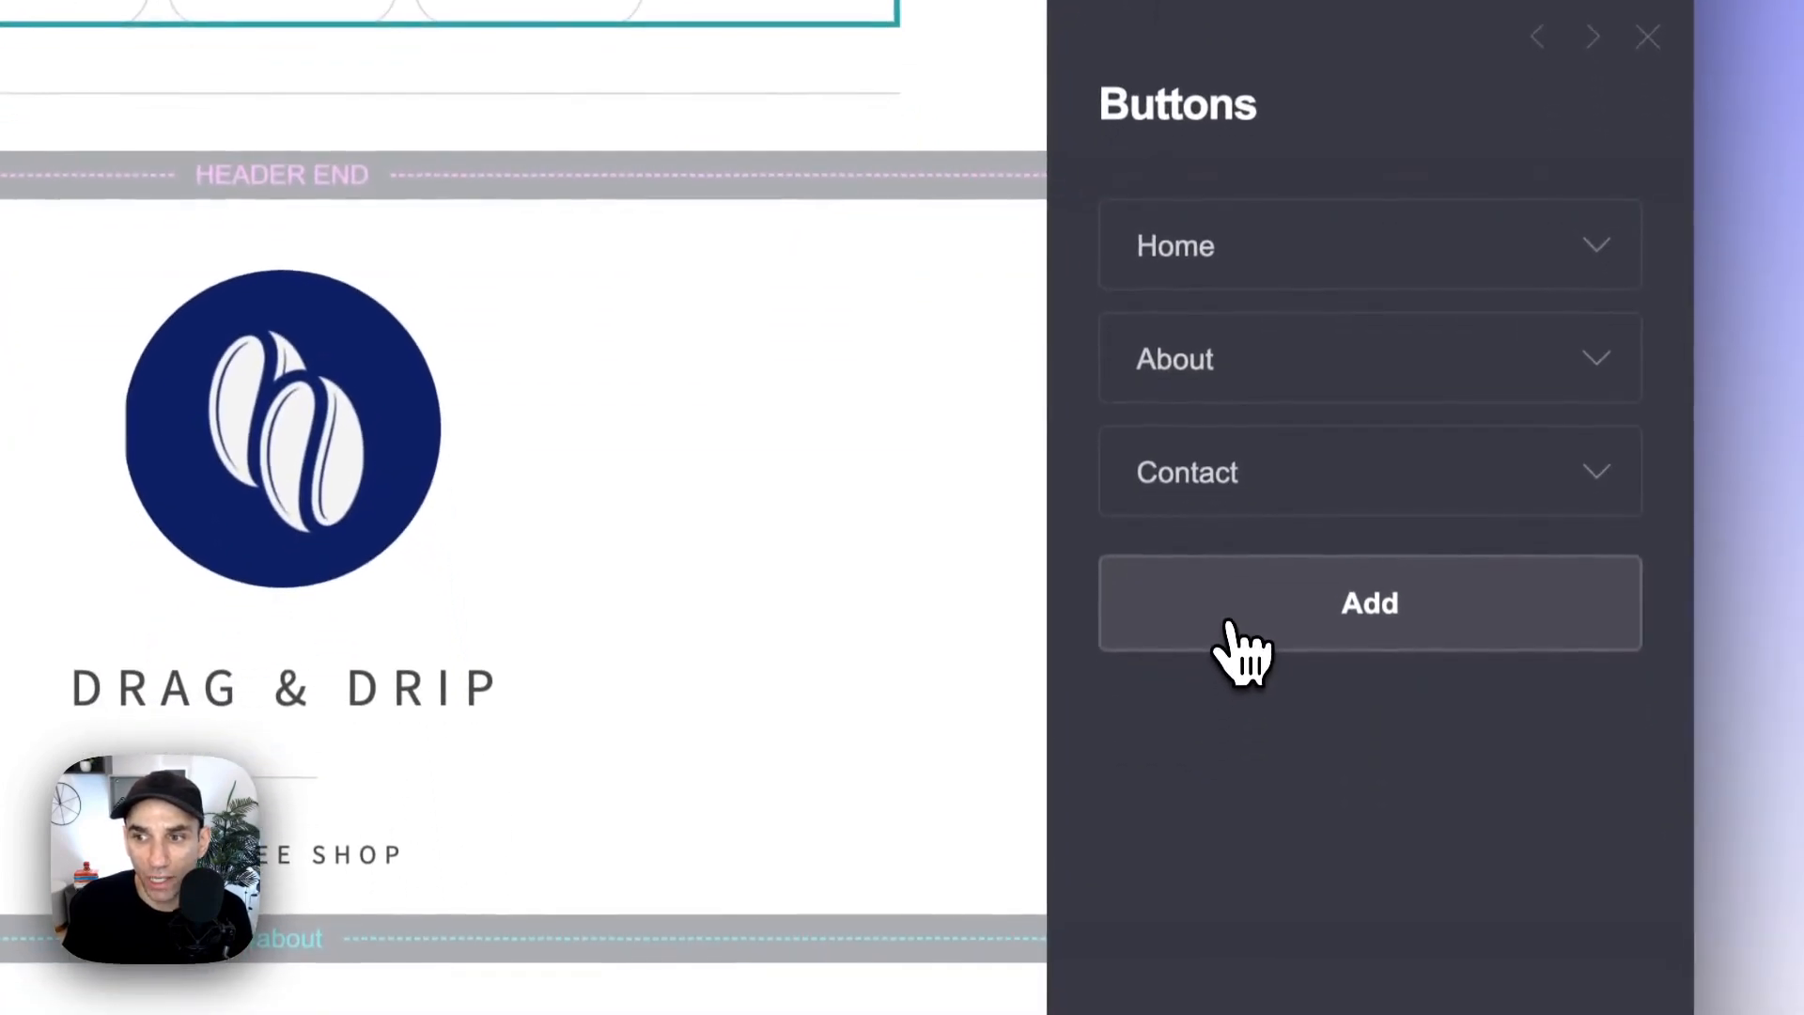
click(1239, 642)
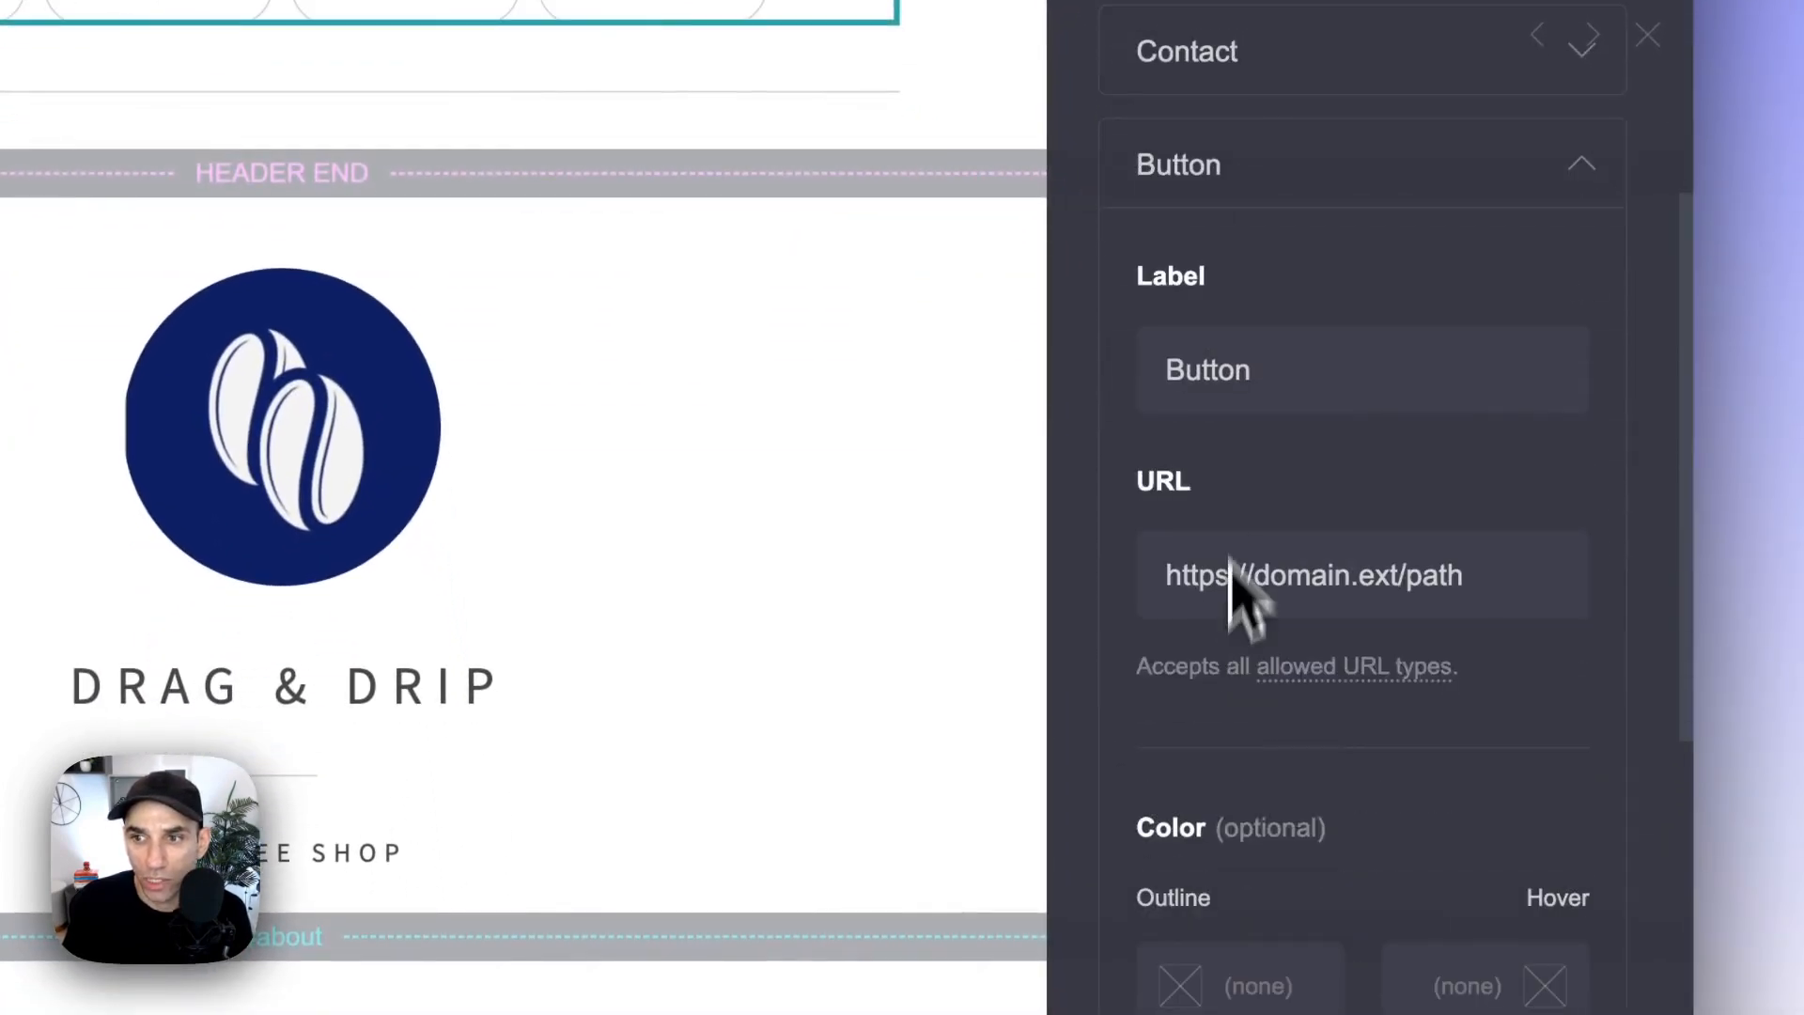
double_click(1231, 381)
text(Gal)
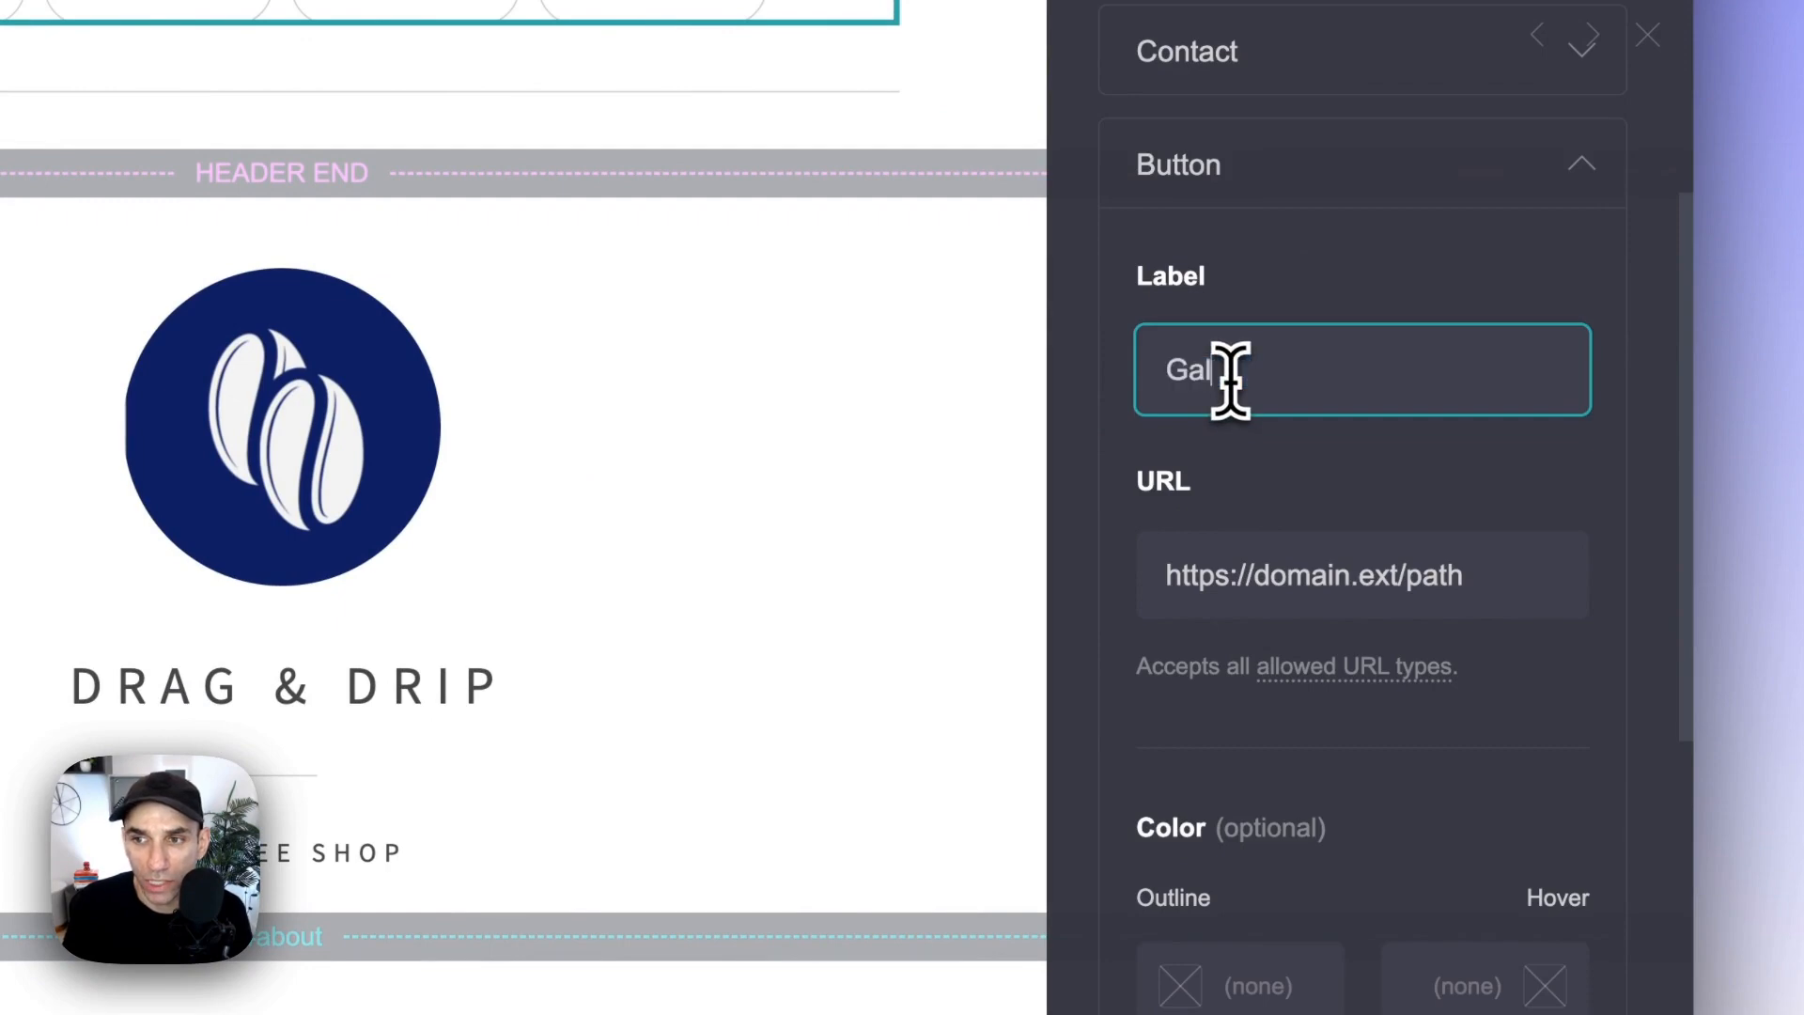
text(lery)
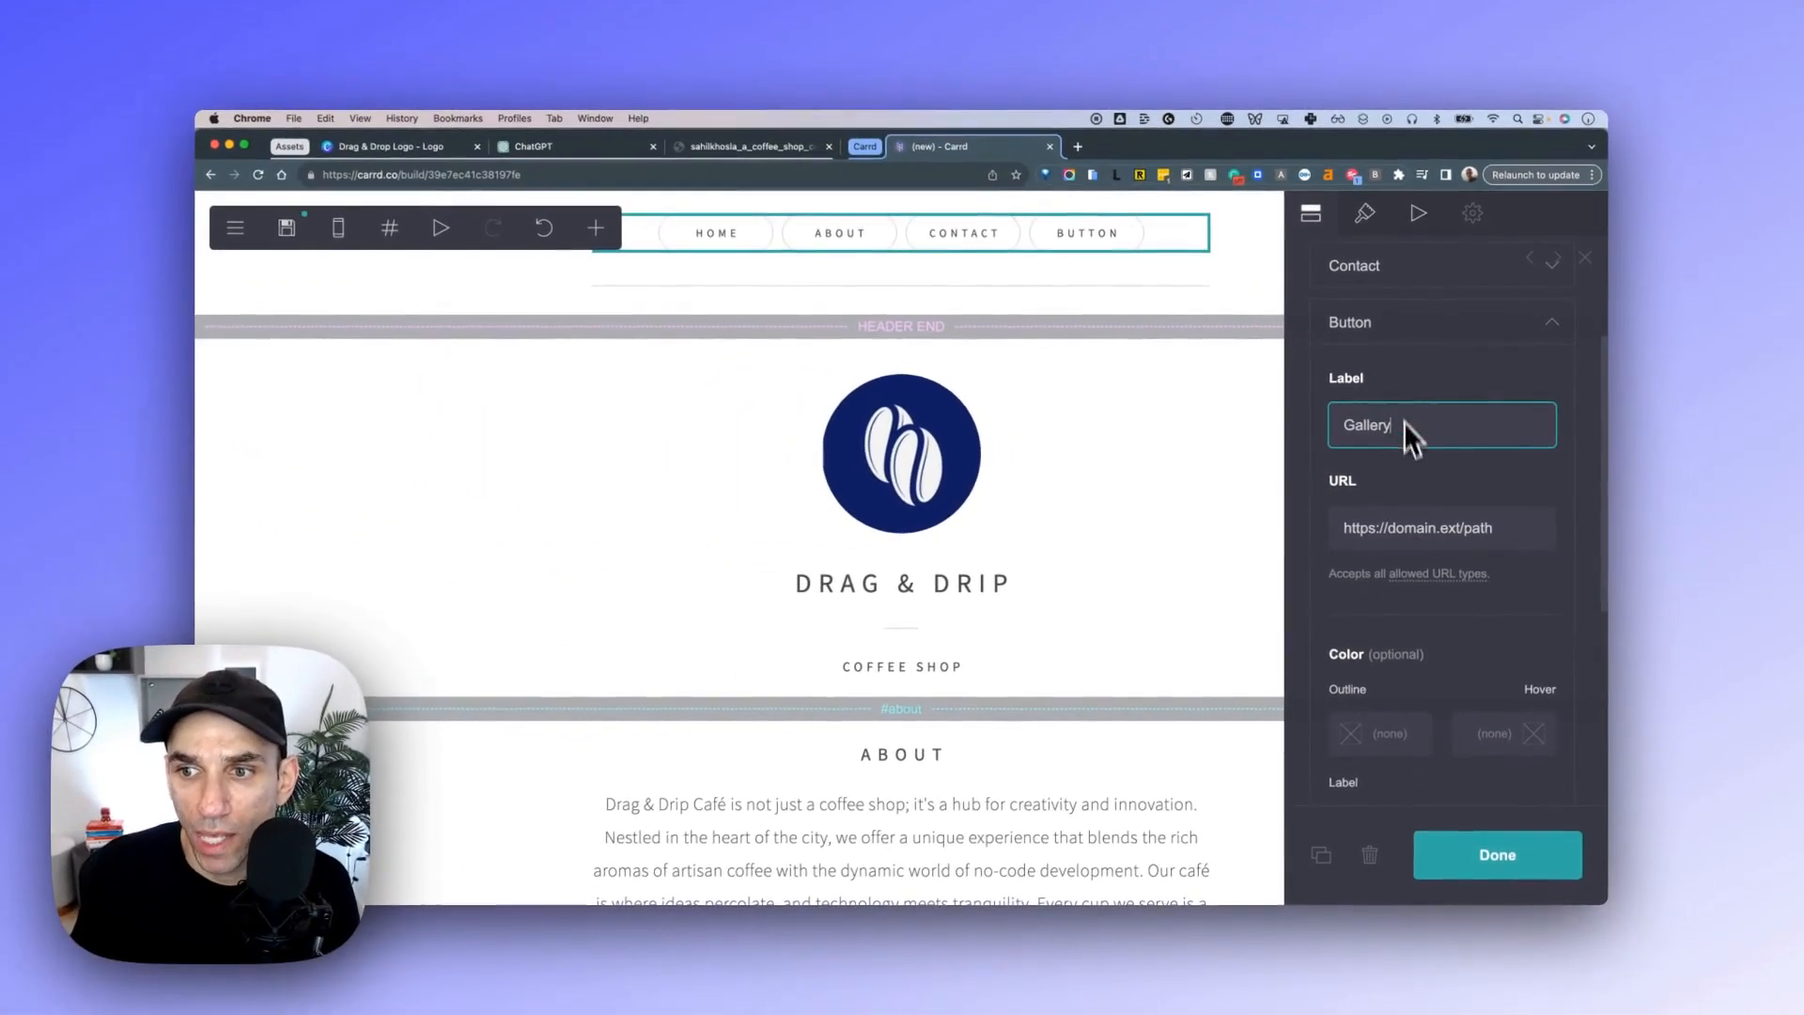
Link the Gallery button to #gallery and collapse its settings.
scroll(1419, 535, down, 1)
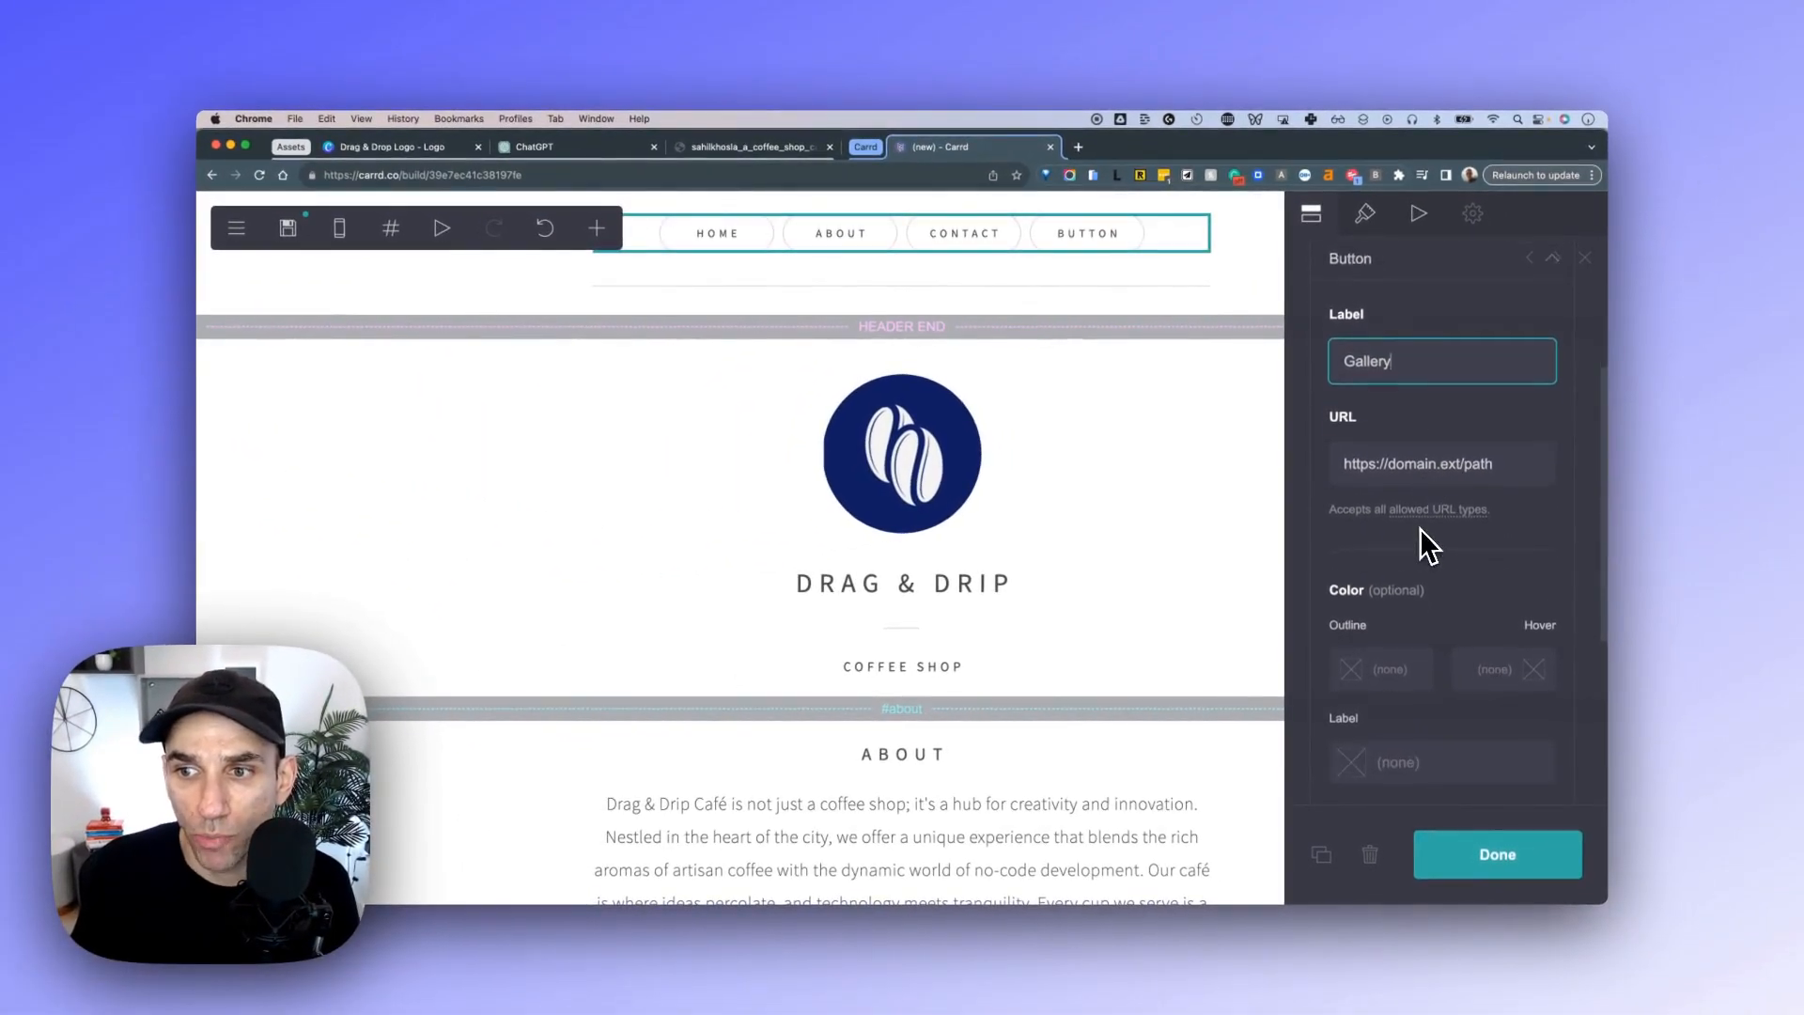
click(1412, 465)
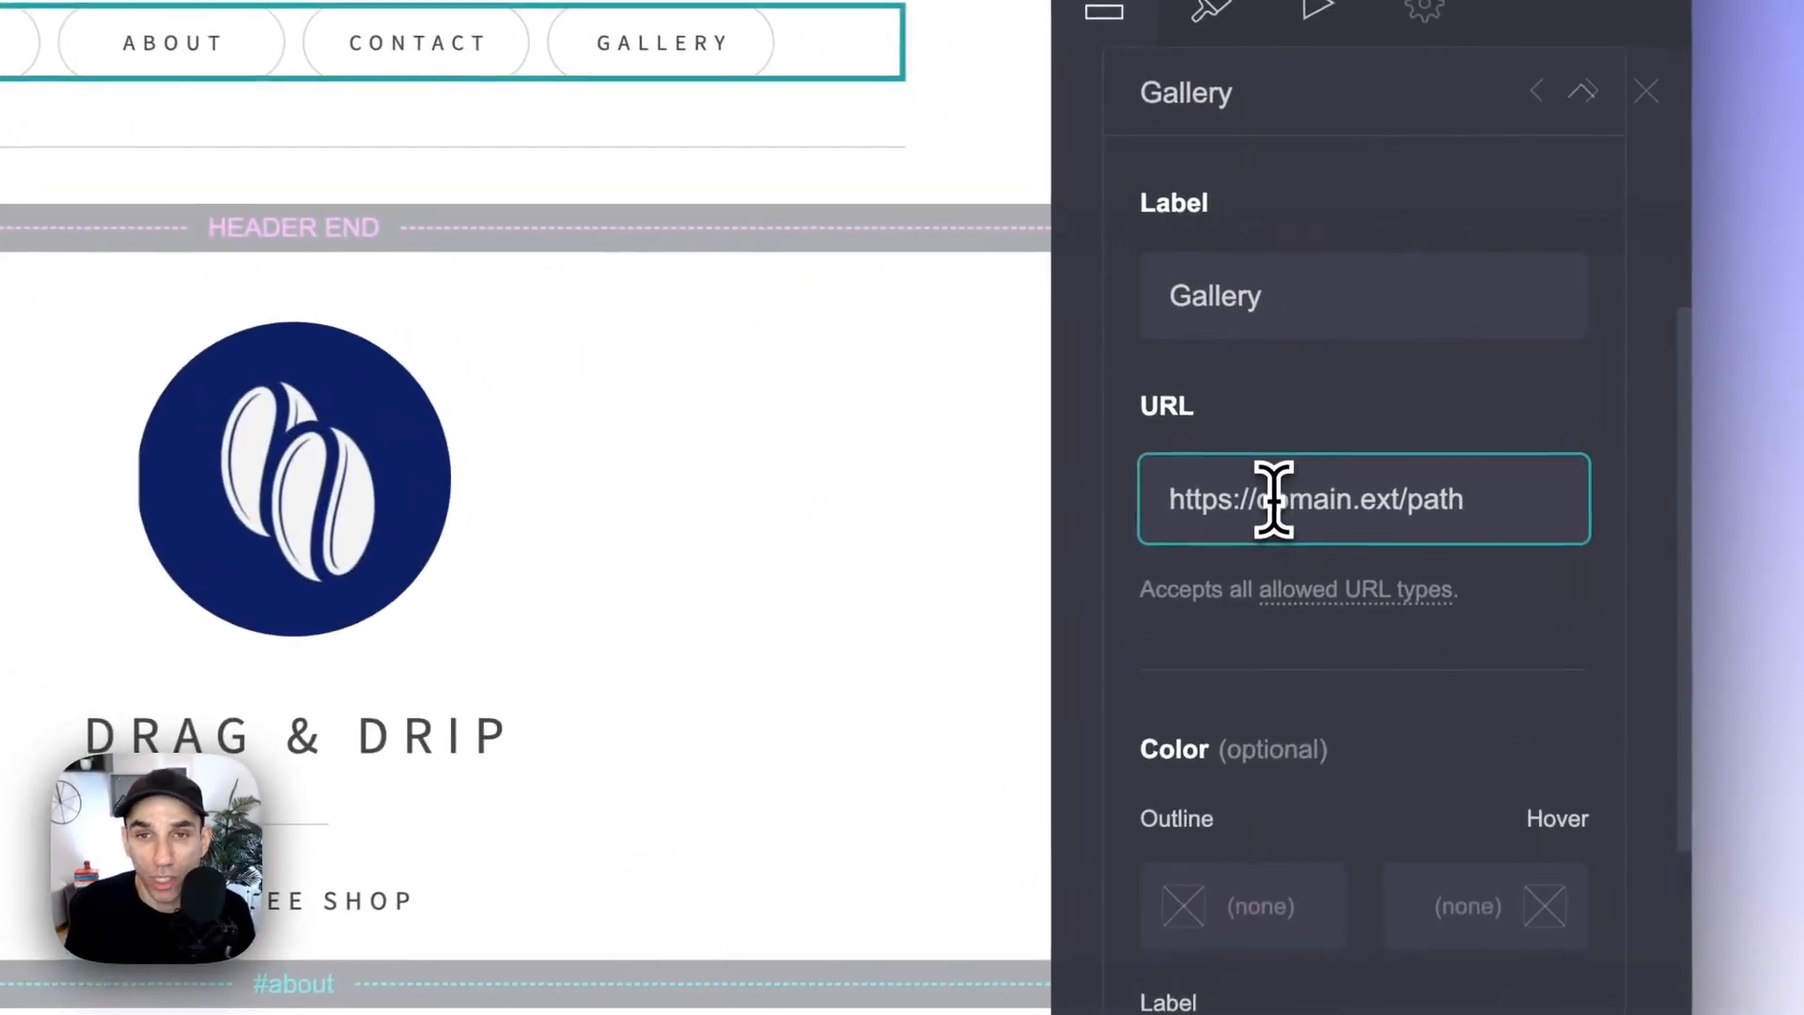
key(super+a)
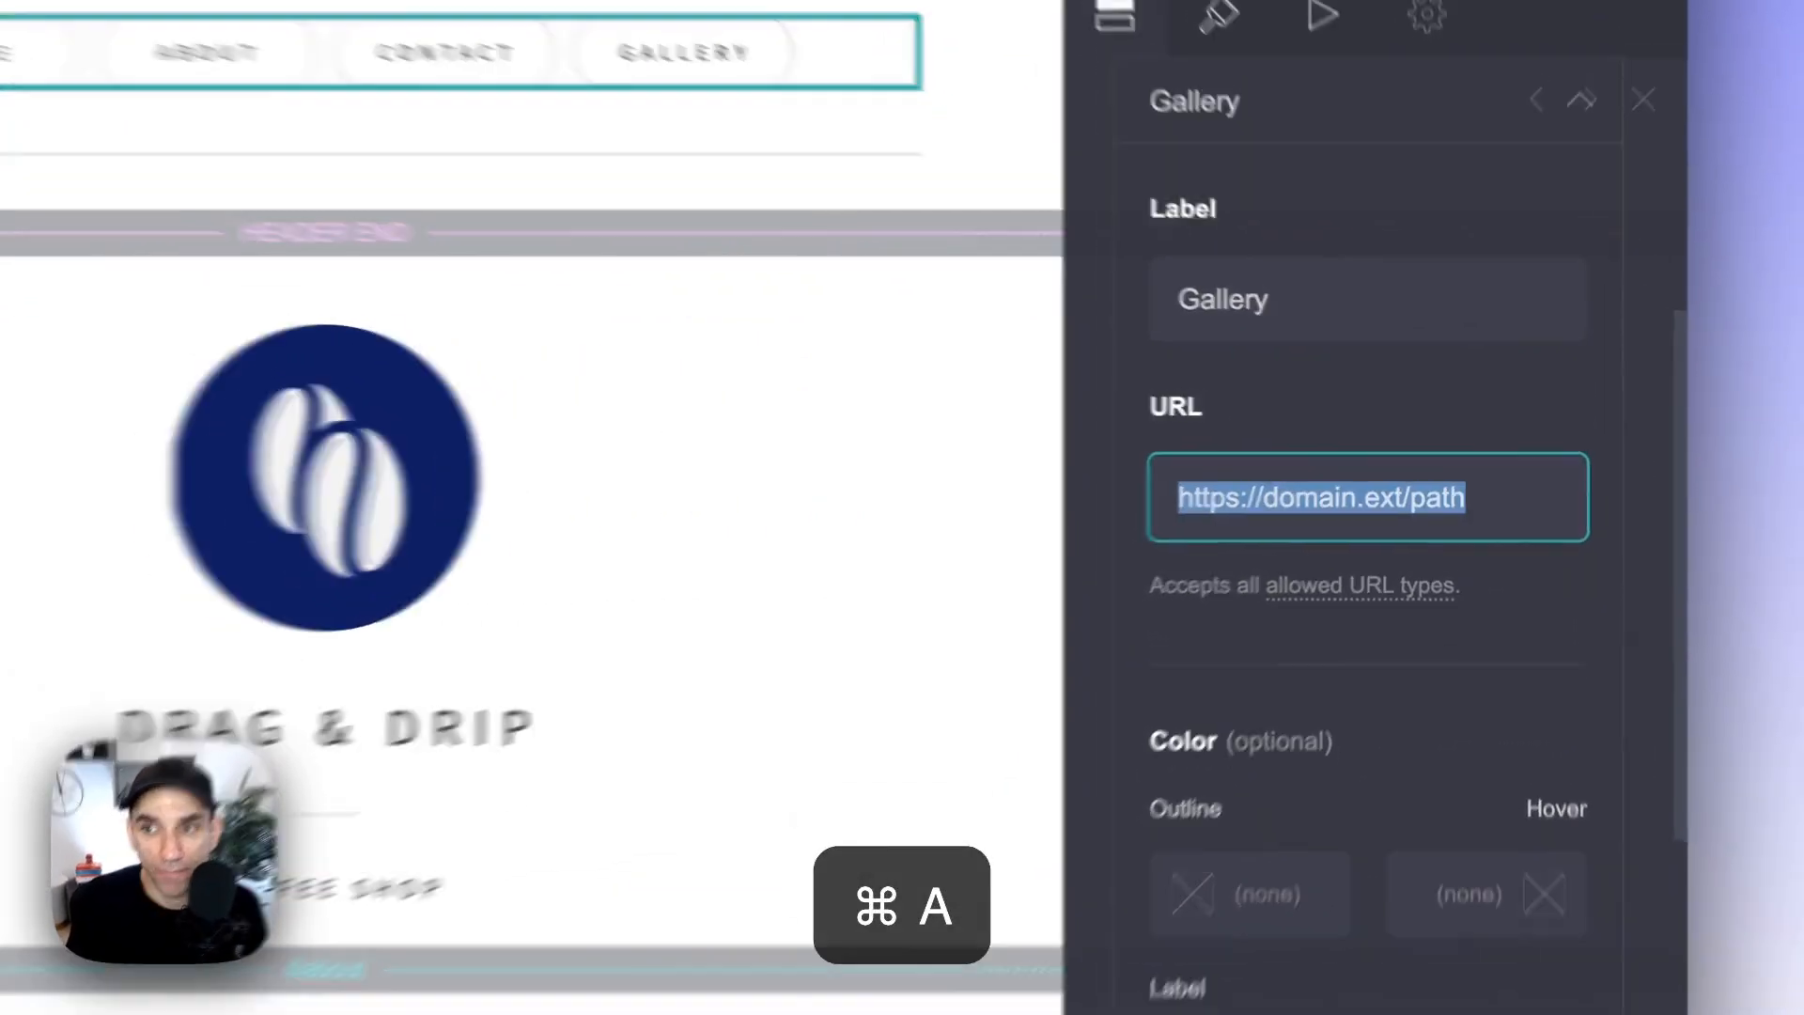
key(BackSpace)
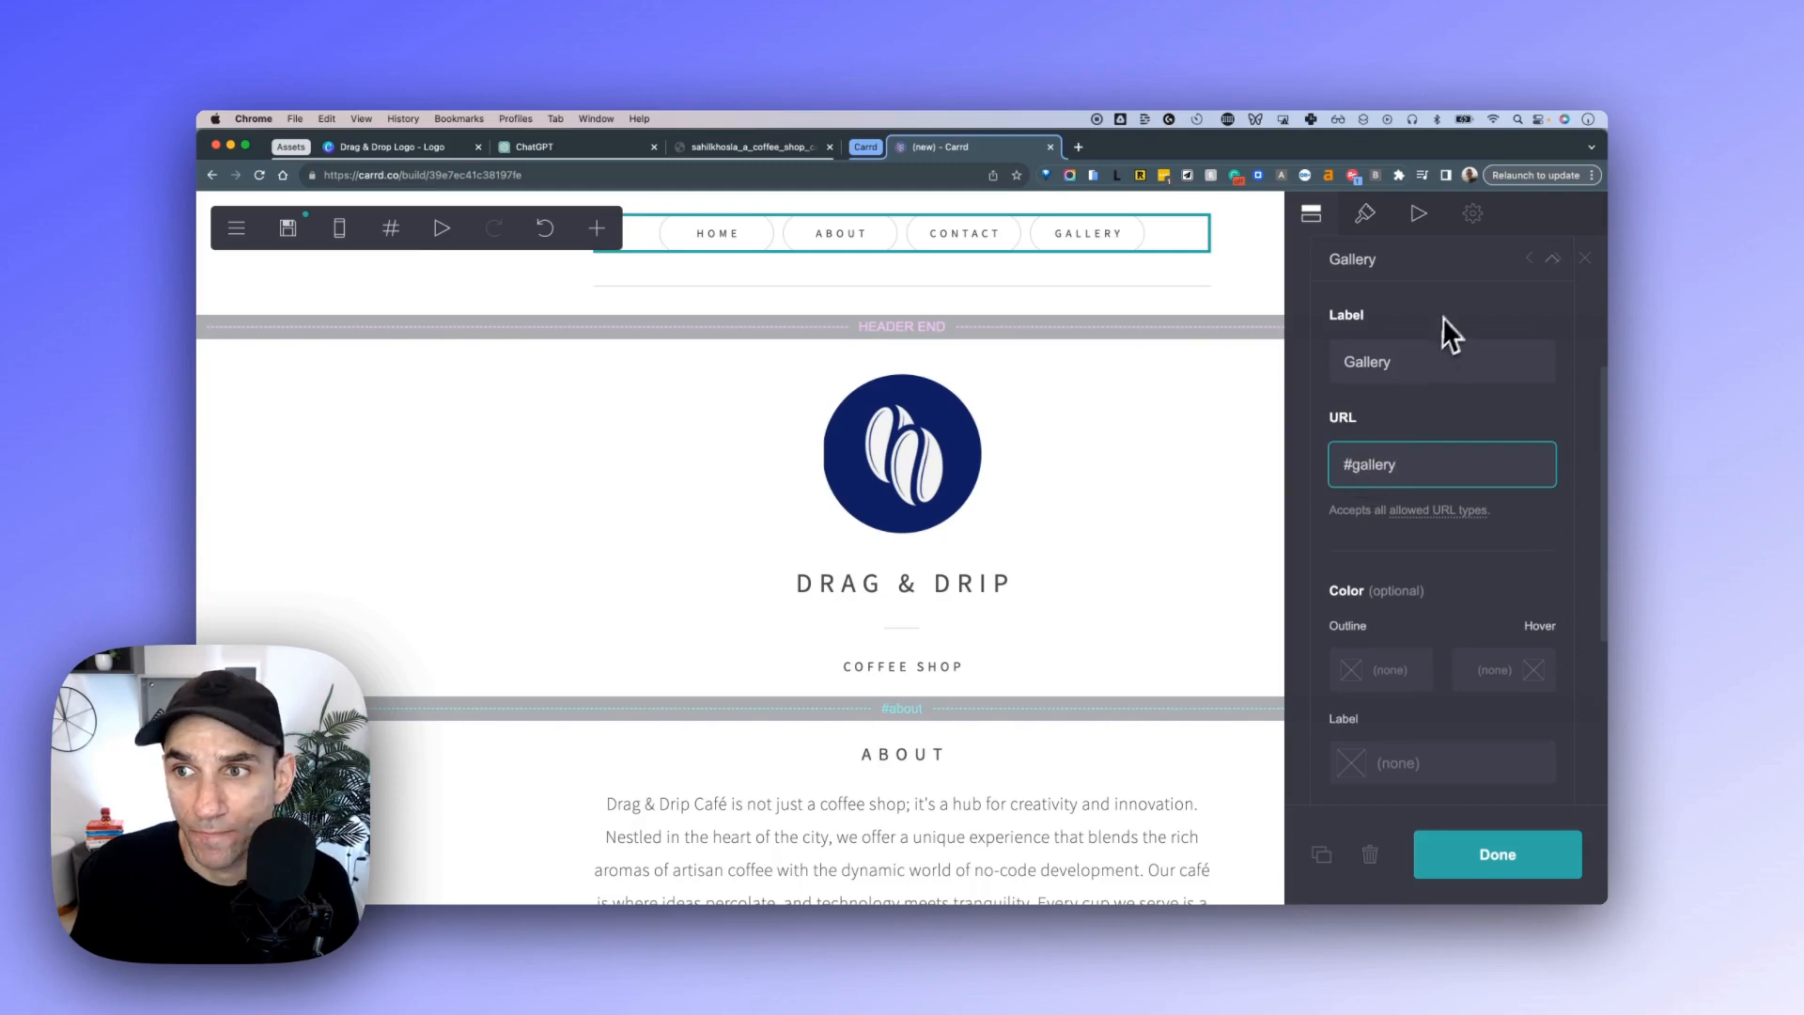
scroll(1441, 319, up, 1)
click(1464, 331)
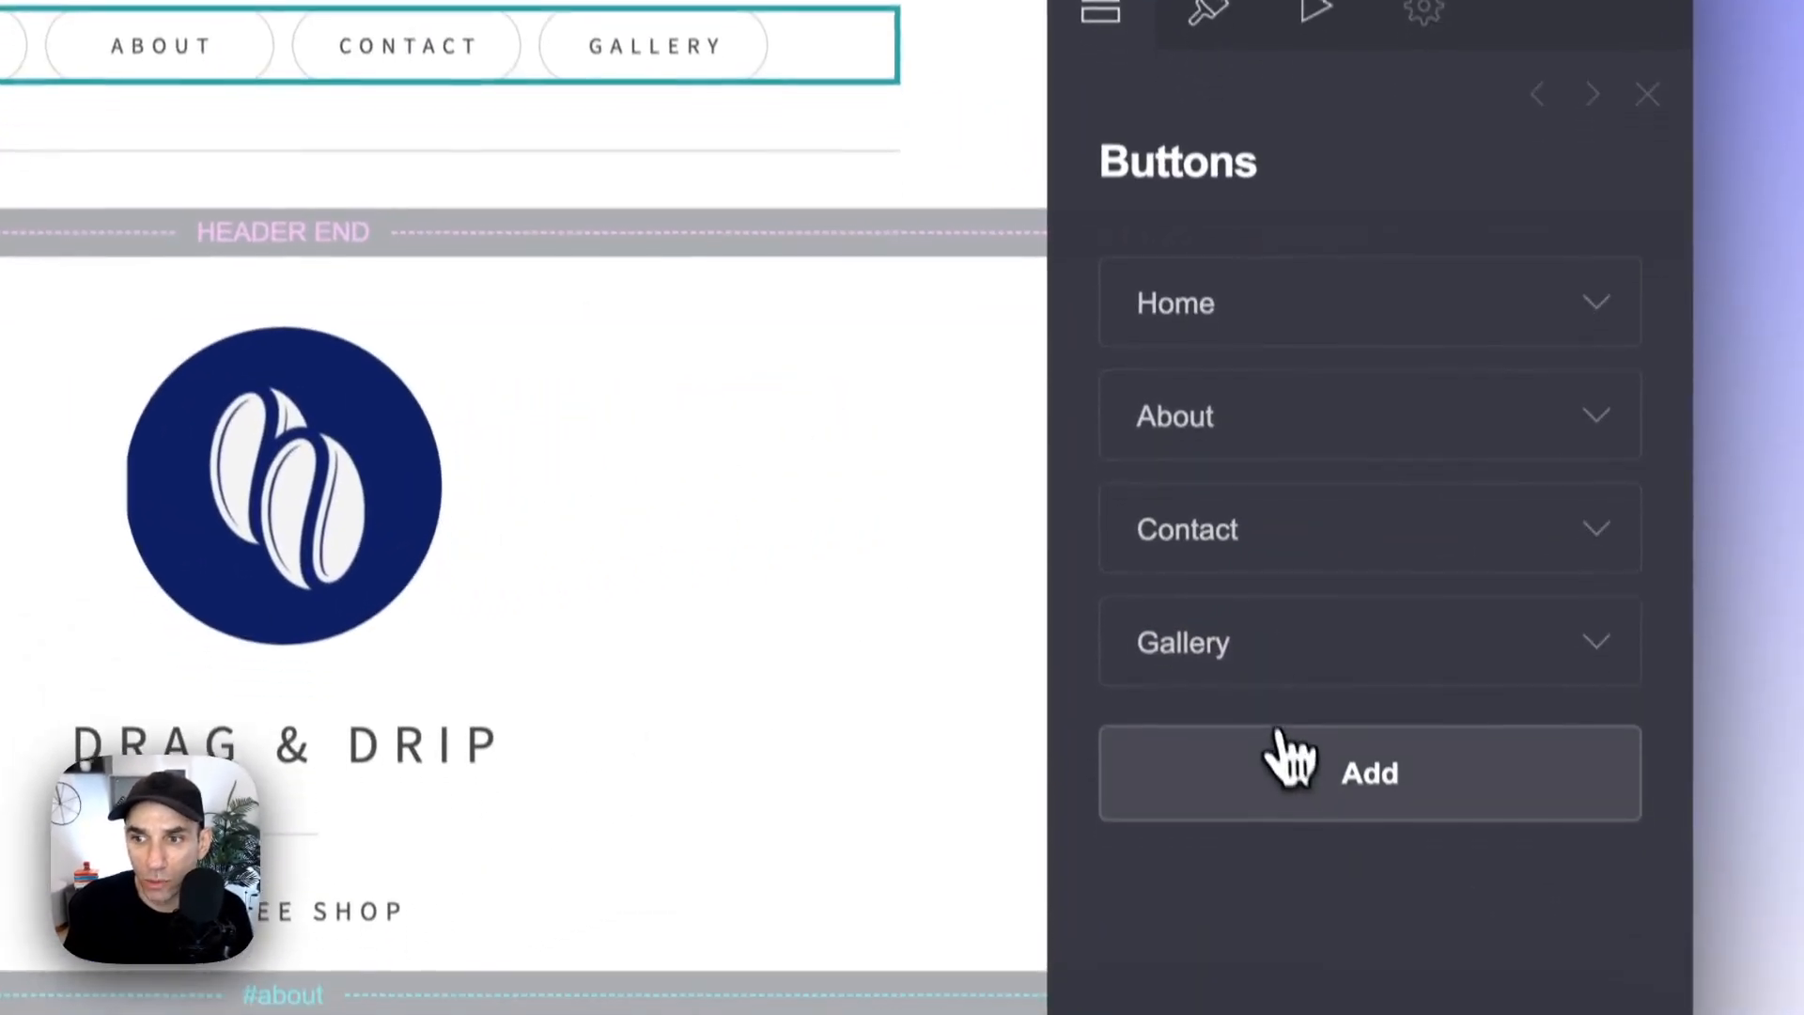
Add a fifth header navigation button with the label Meny.
click(1292, 761)
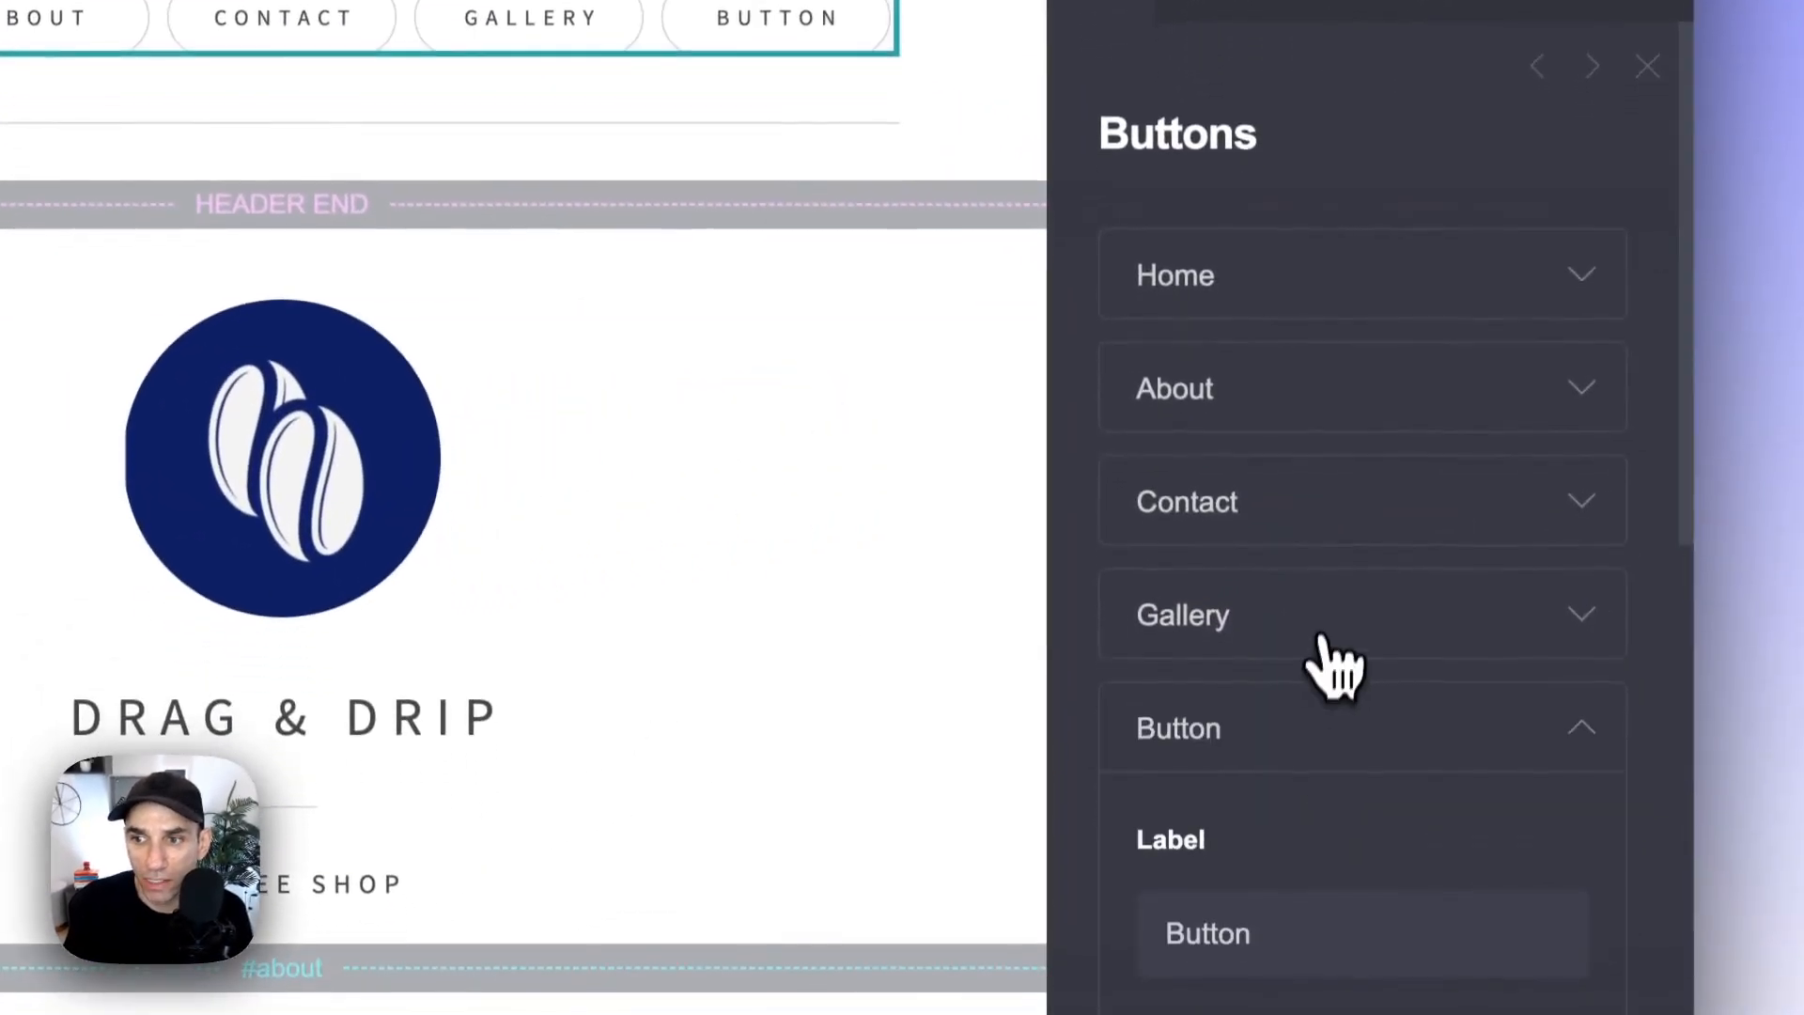
scroll(1333, 696, down, 5)
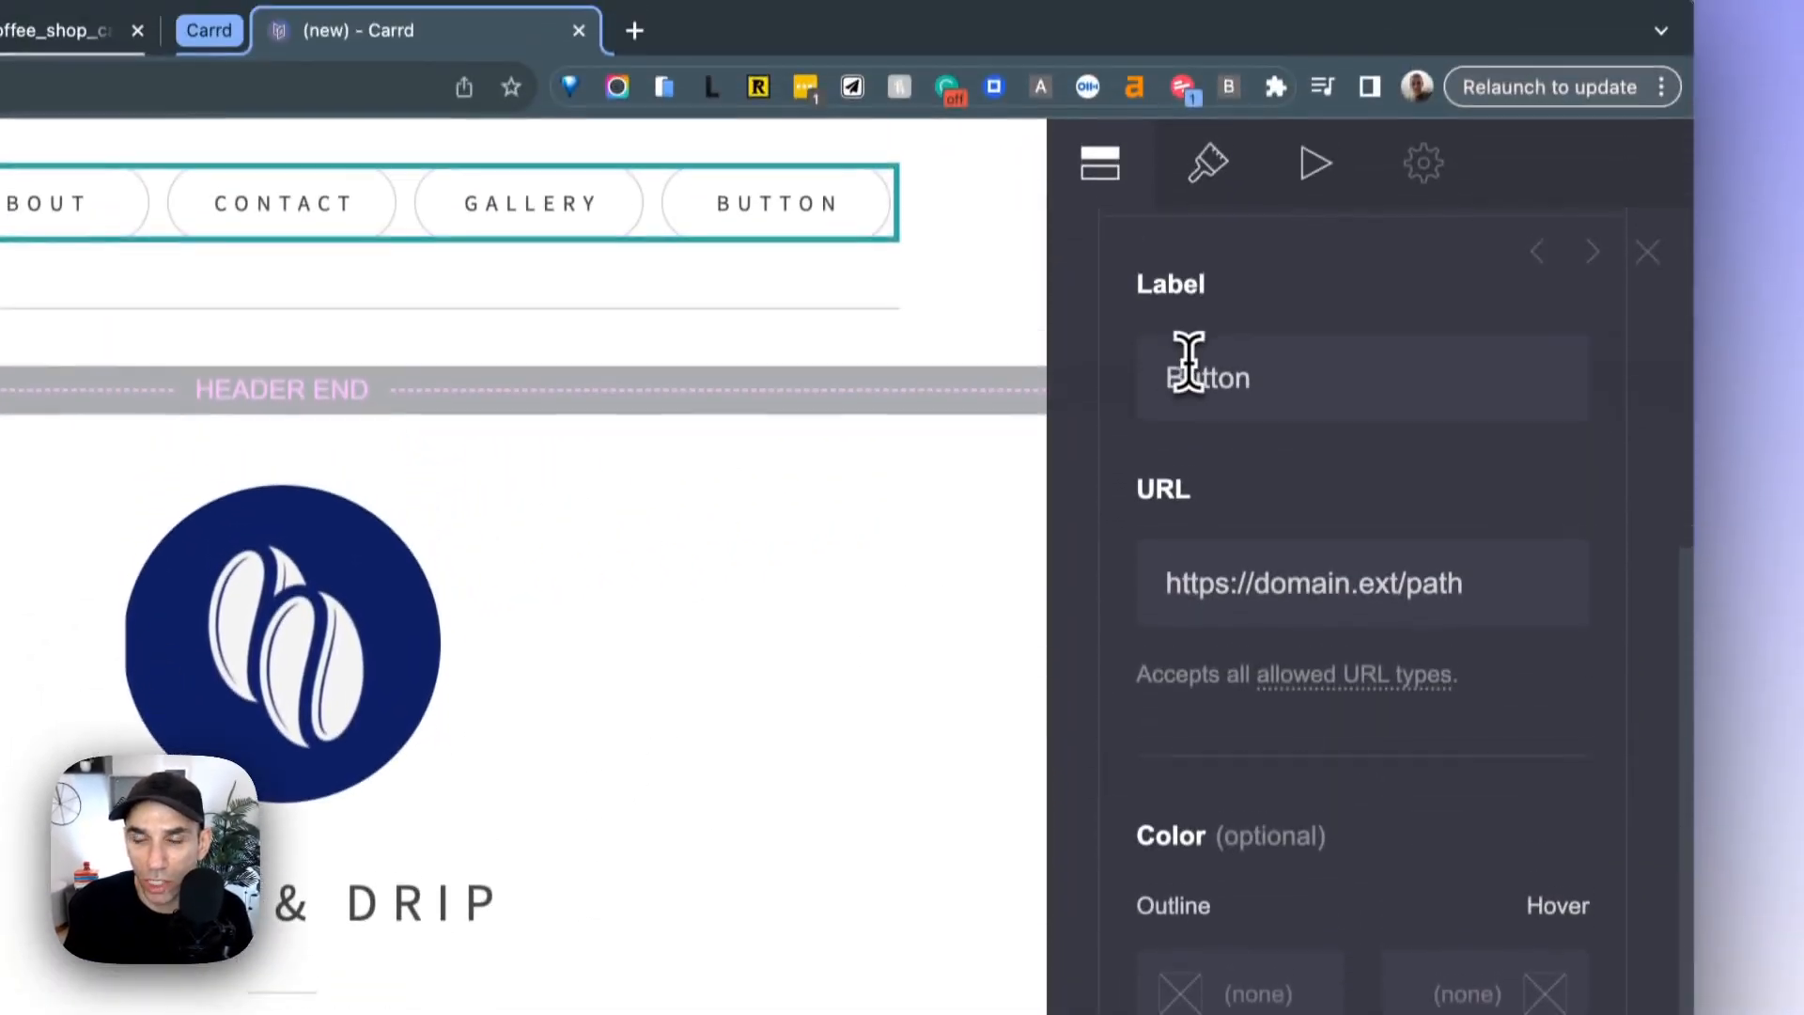
double_click(1188, 362)
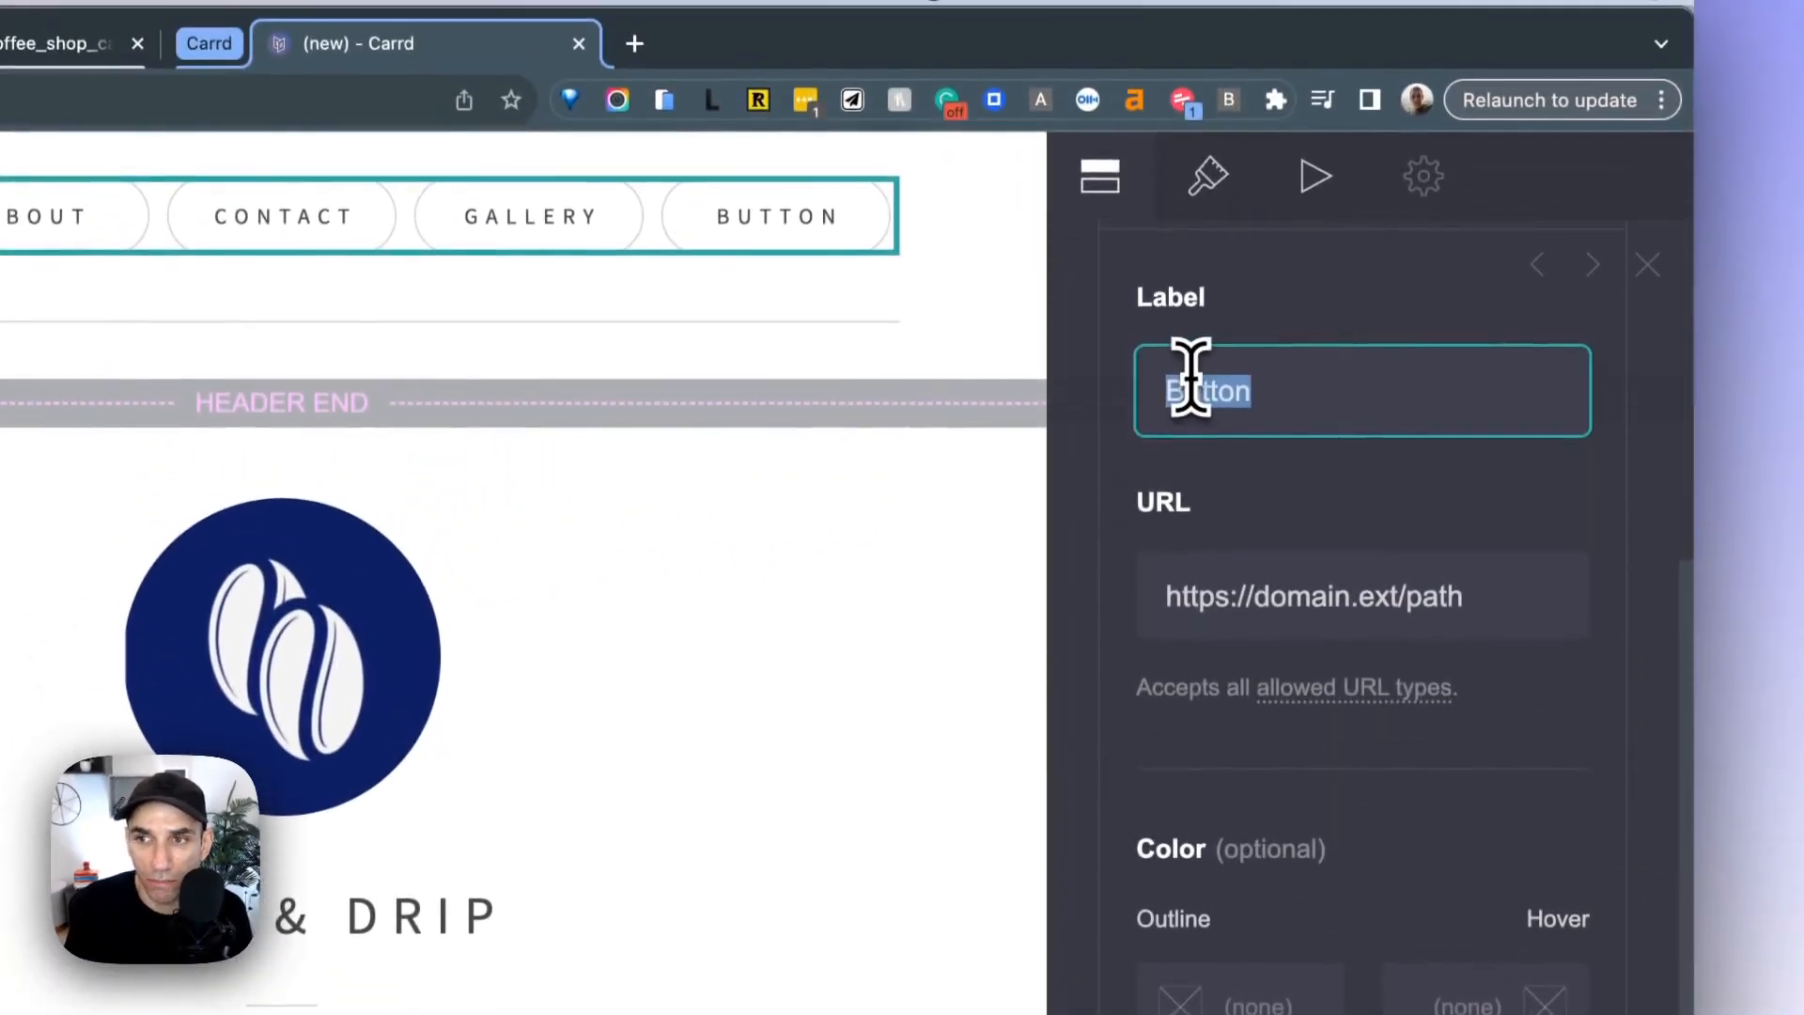
key(BackSpace)
text(Meny)
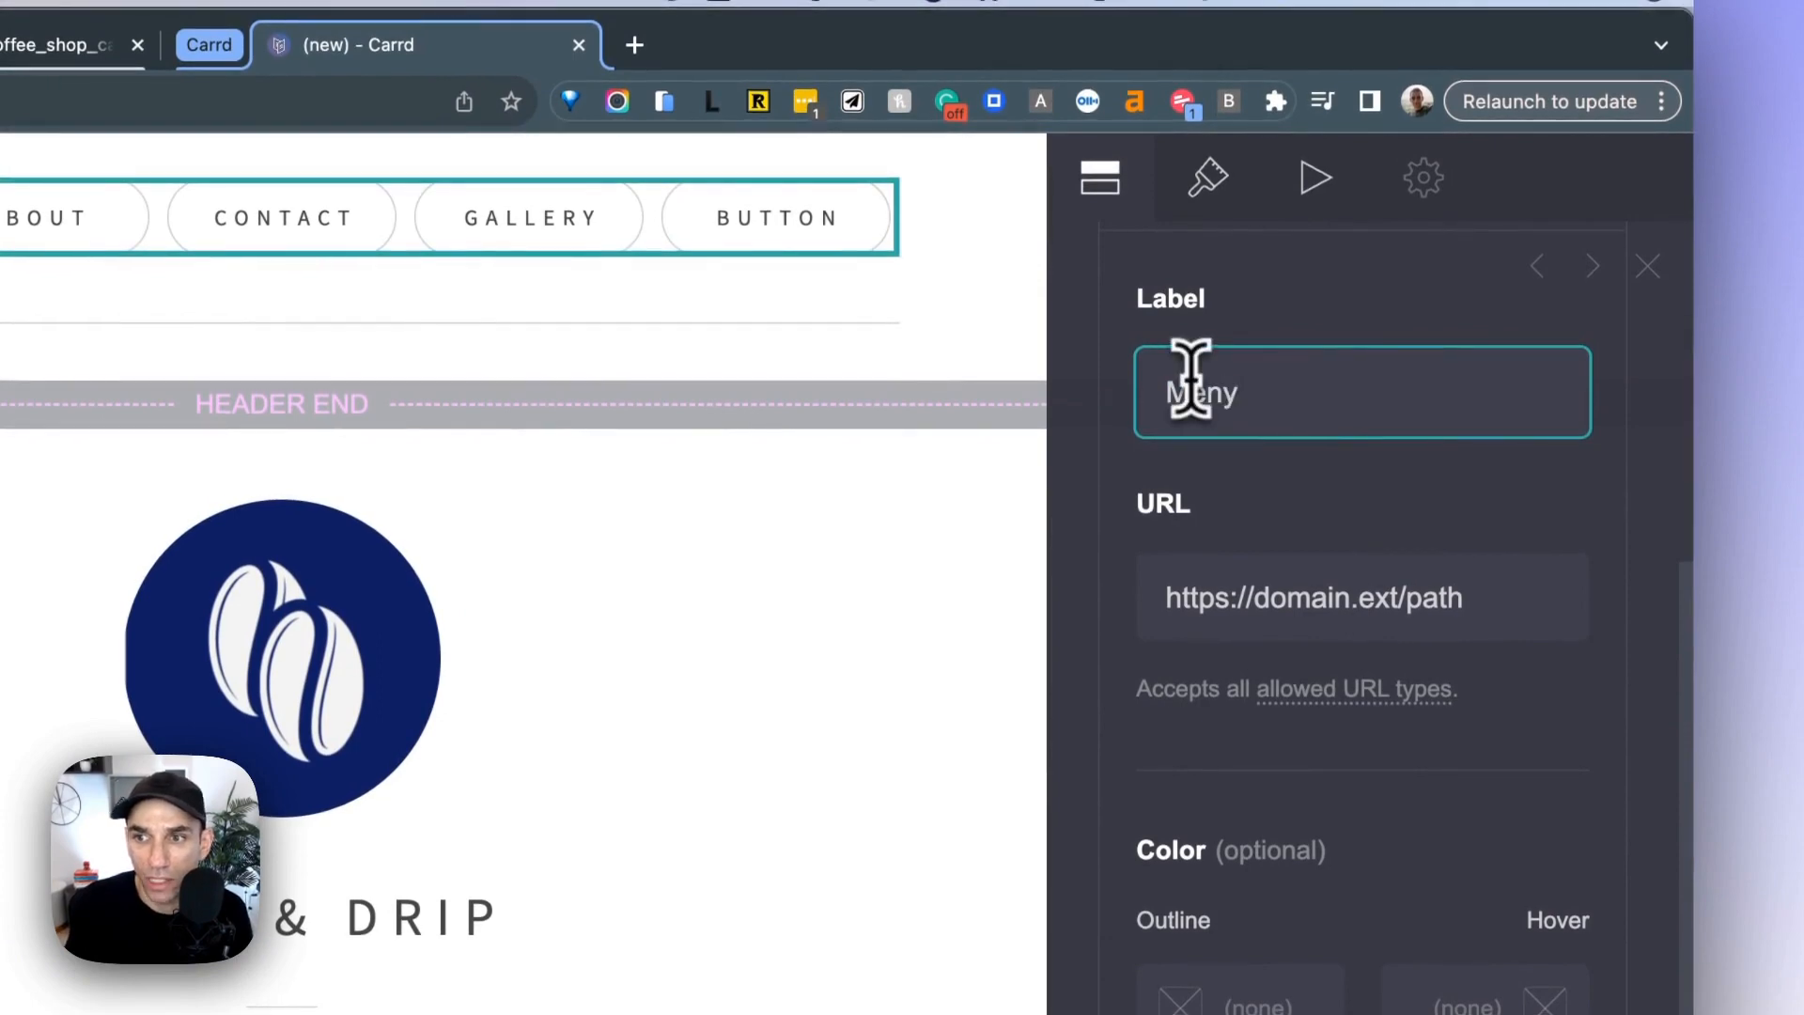
Link the fifth navigation button to #menu and finish editing the buttons.
click(1257, 573)
key(BackSpace)
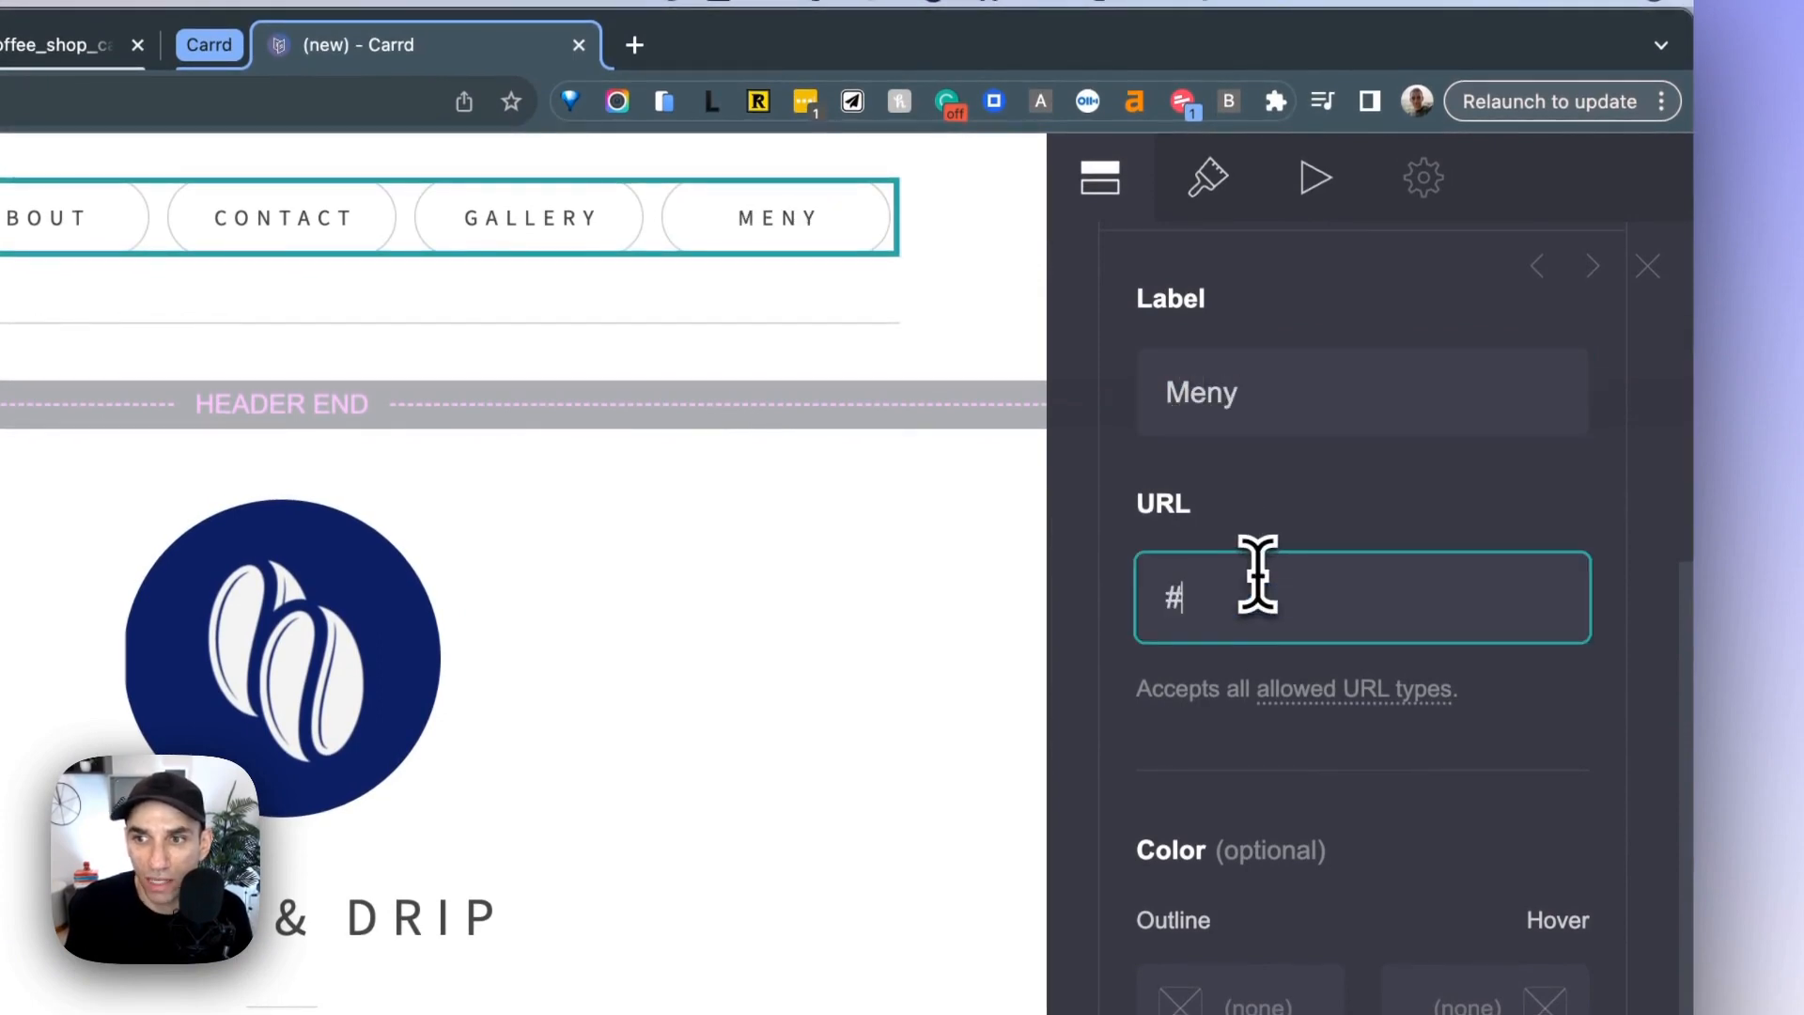
text(#menu)
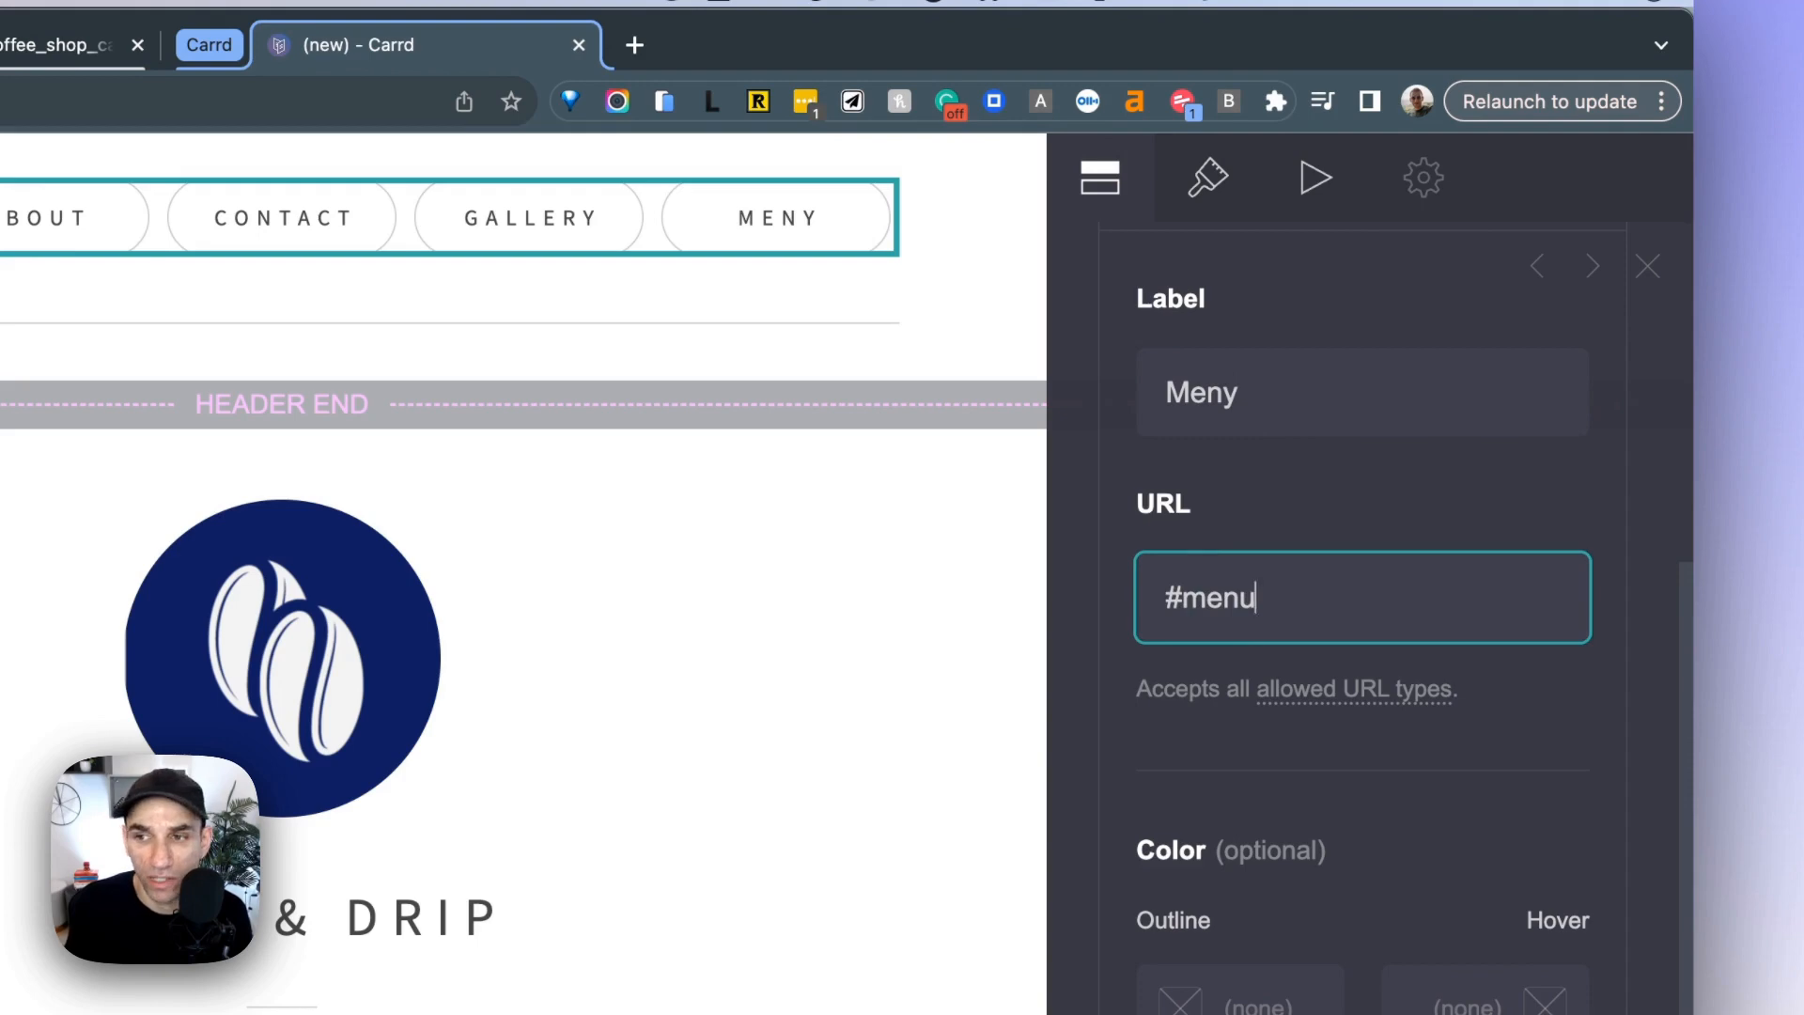
click(1119, 636)
scroll(1119, 648, down, 2)
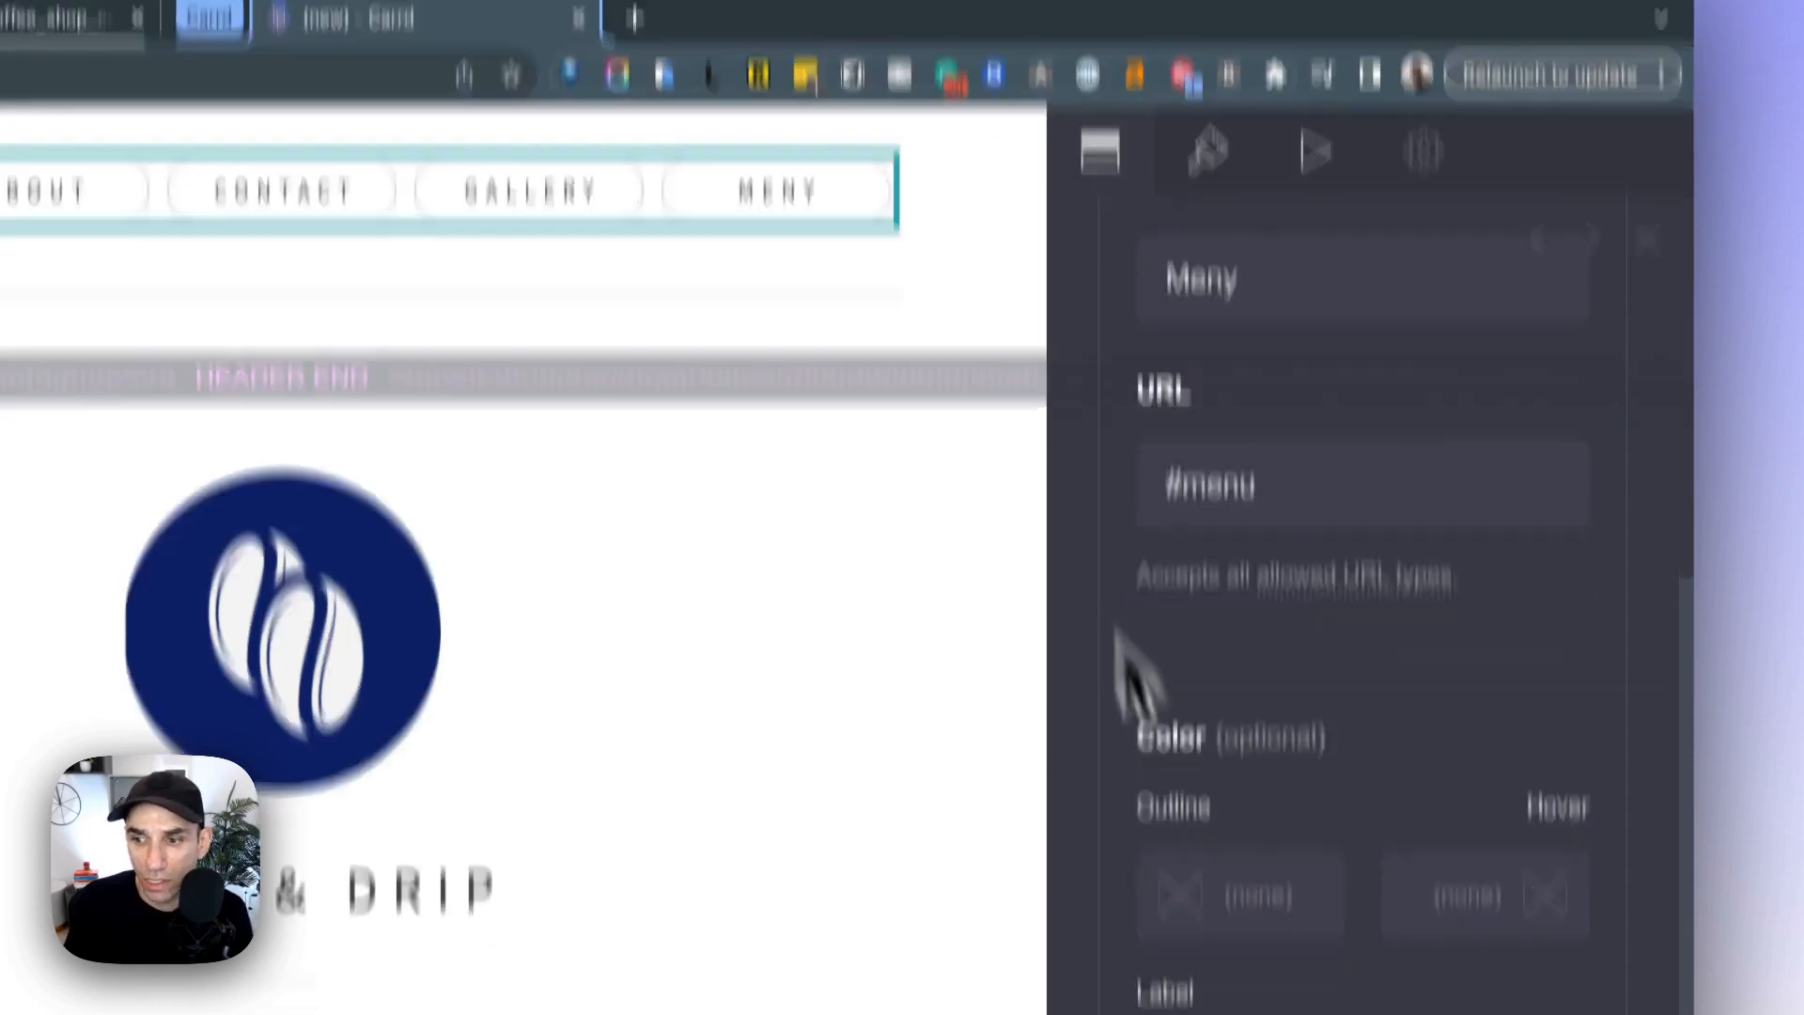
click(1494, 827)
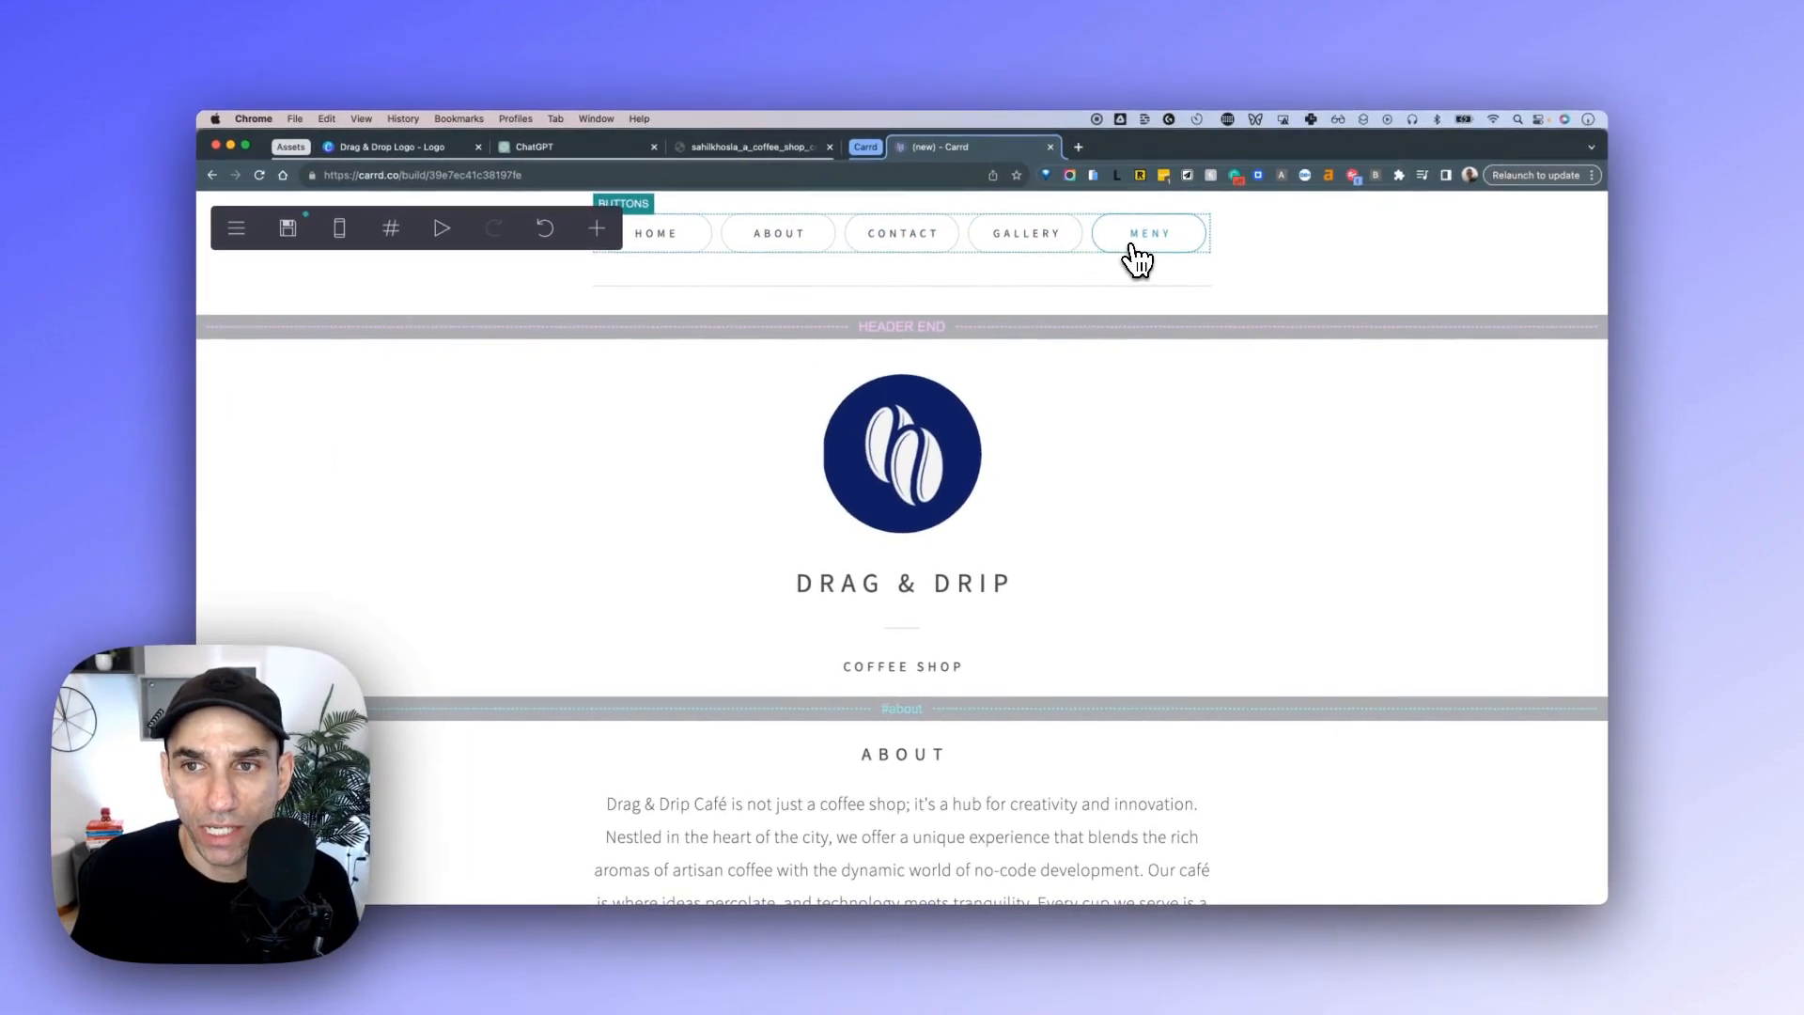
Correct the last navigation button's label to Menu.
click(1138, 253)
click(1378, 282)
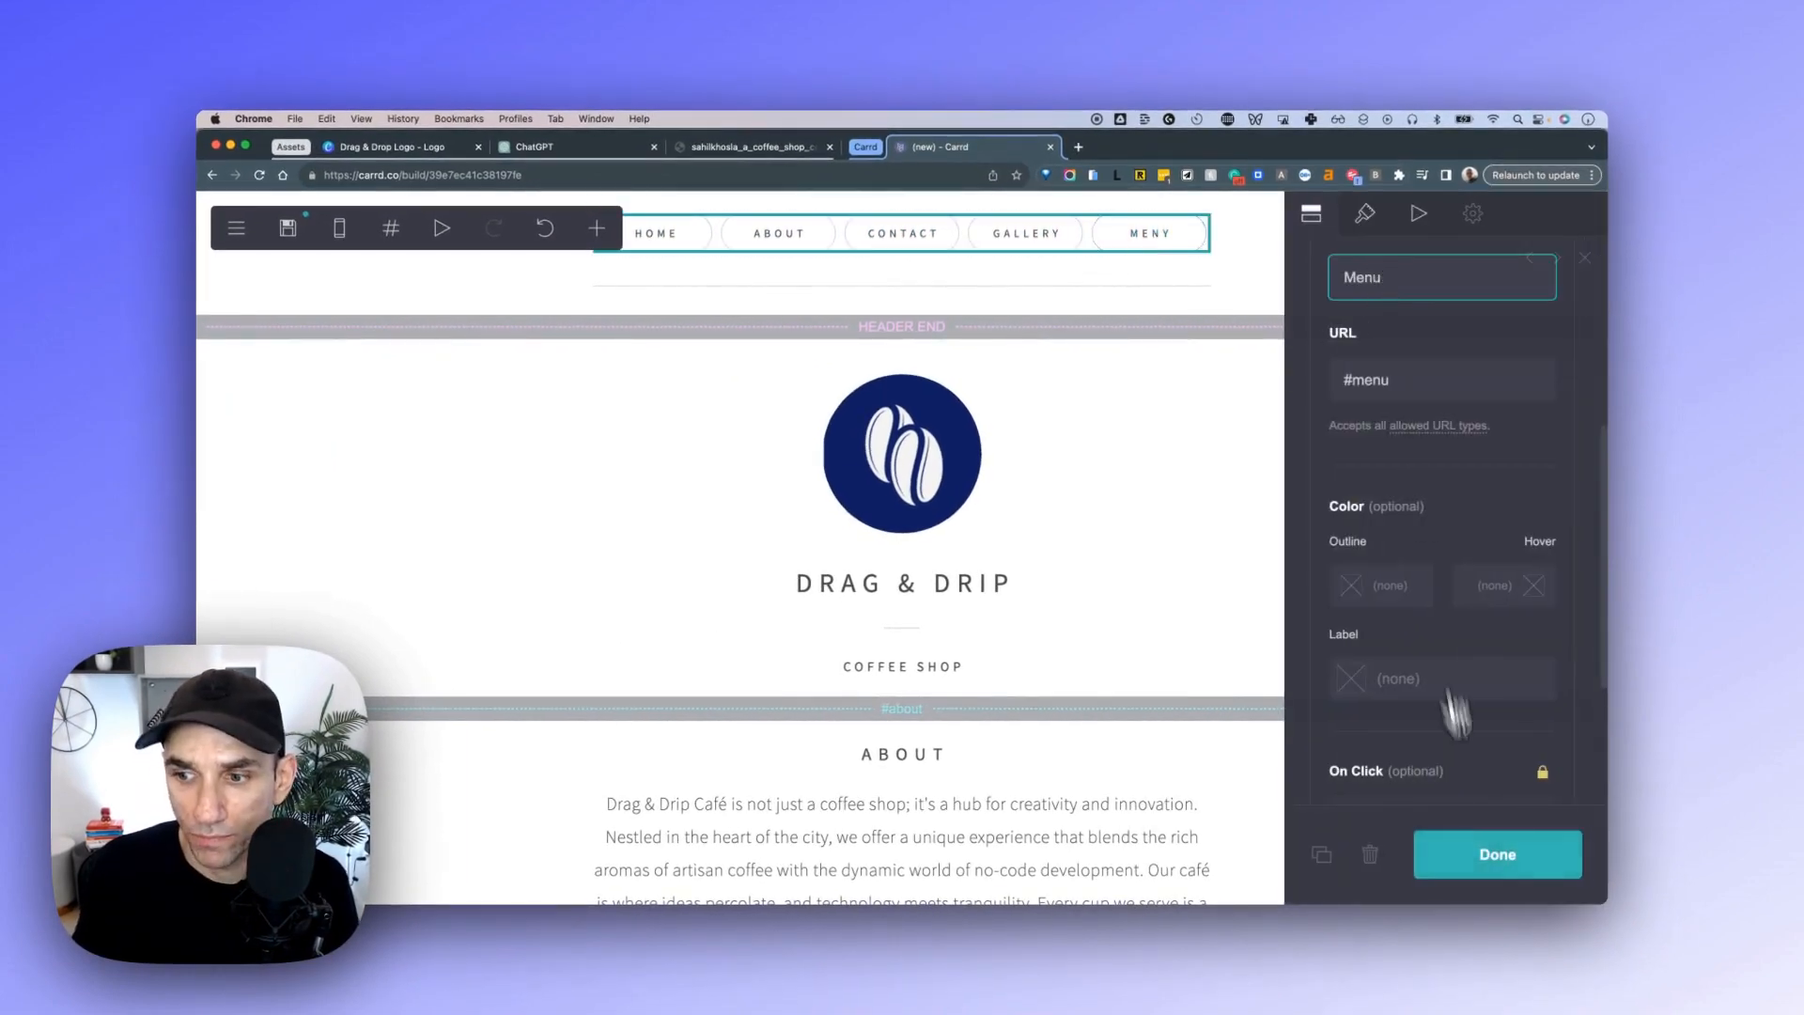
click(1495, 858)
Review the whole page from the header navigation down to the menu table and footer.
scroll(1034, 677, down, 2)
scroll(989, 663, down, 15)
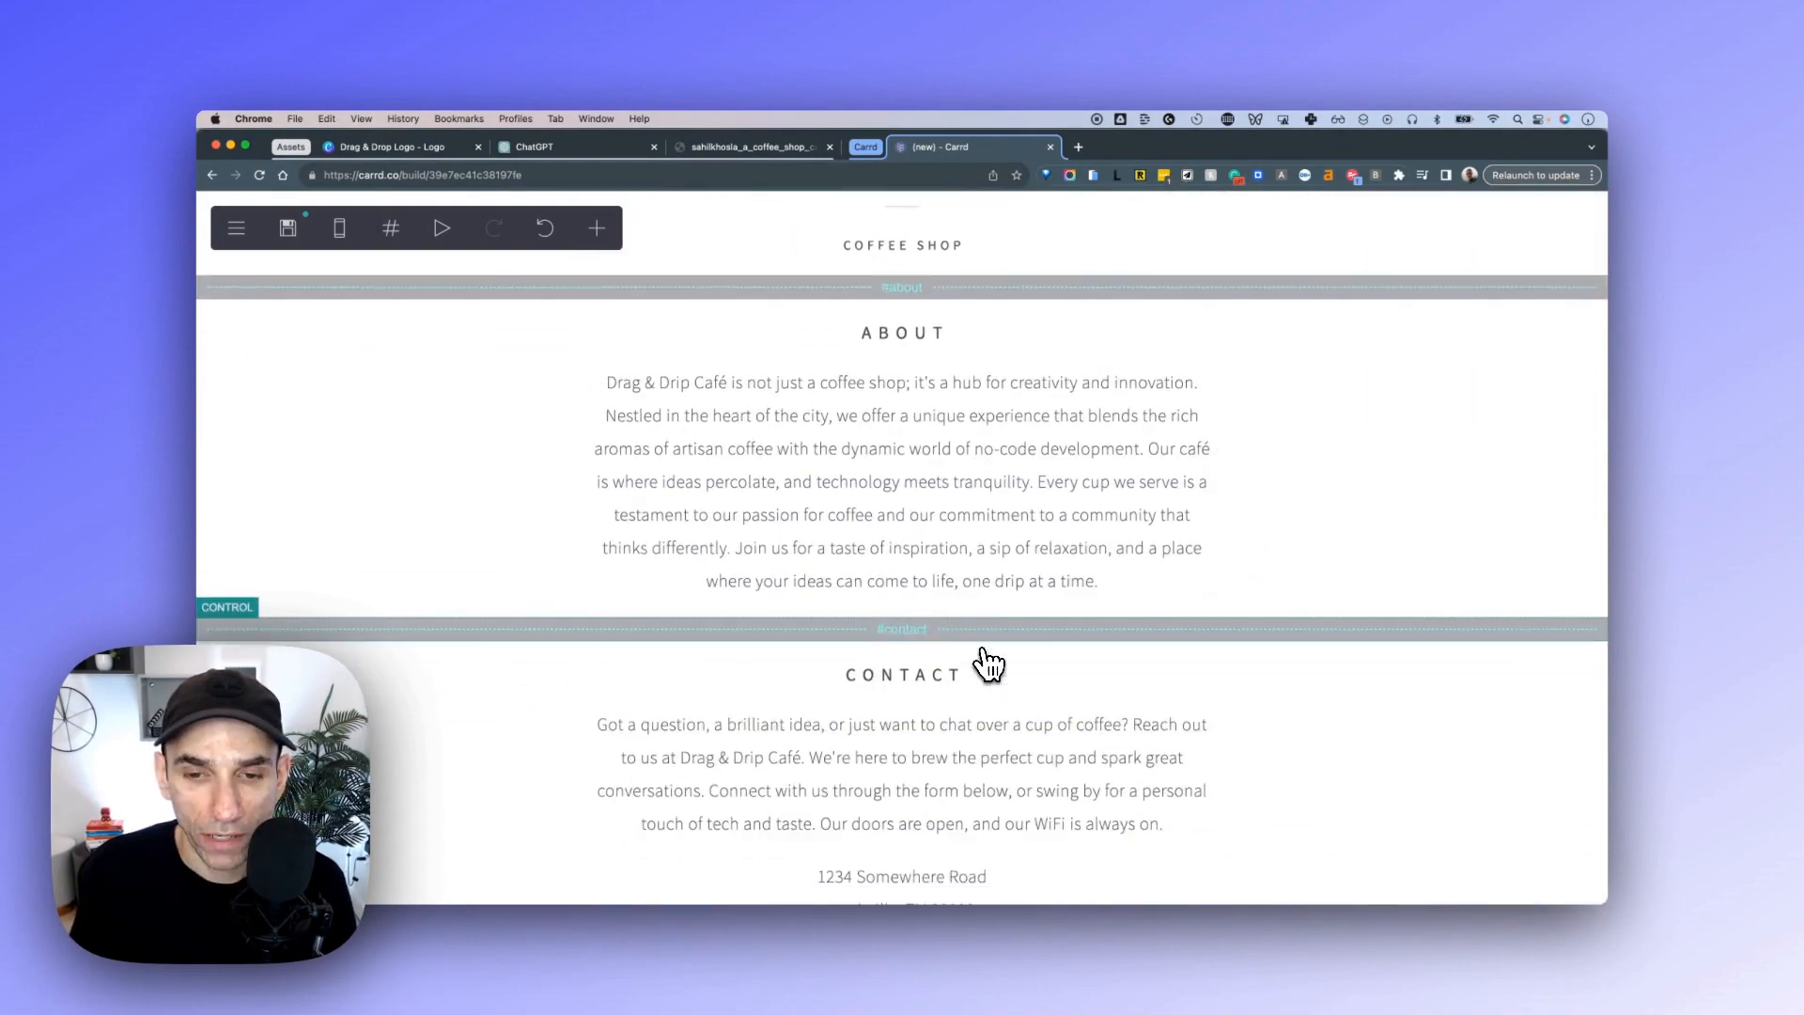
scroll(903, 545, down, 3)
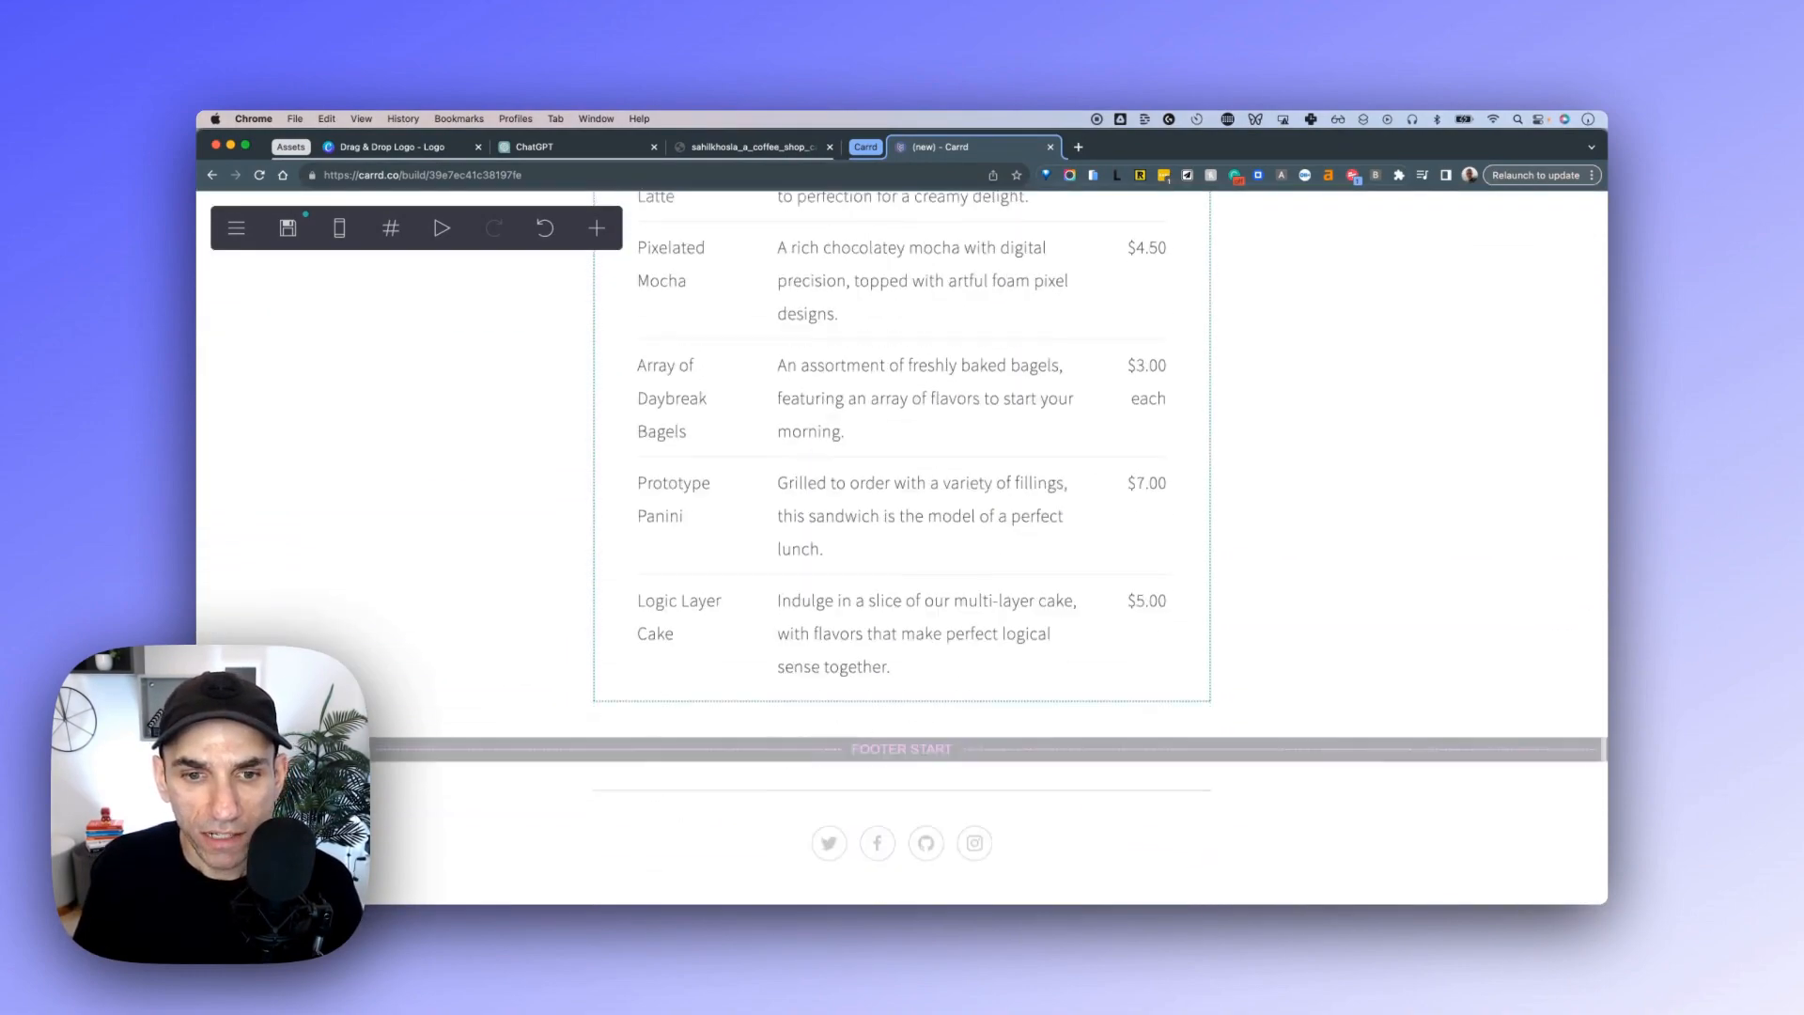
scroll(902, 545, up, 10)
scroll(902, 550, up, 10)
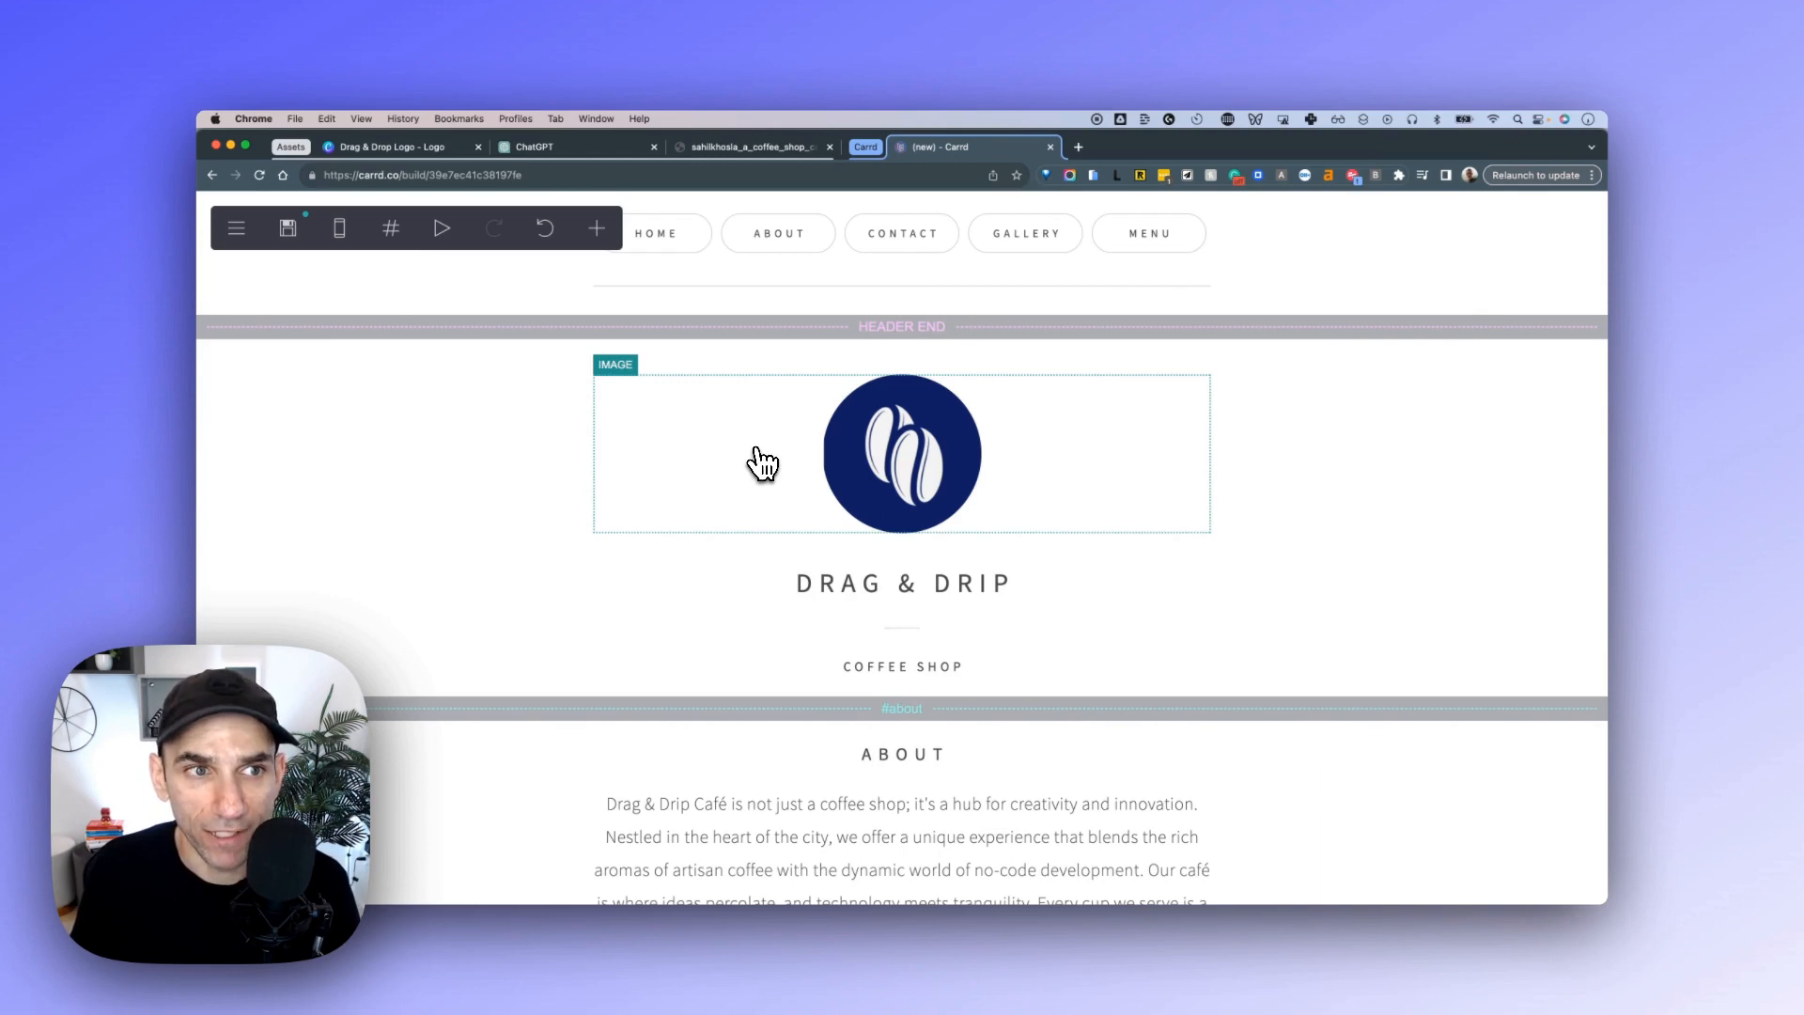
Open the page background settings and set the solid background color to white #FFFFFF.
click(318, 425)
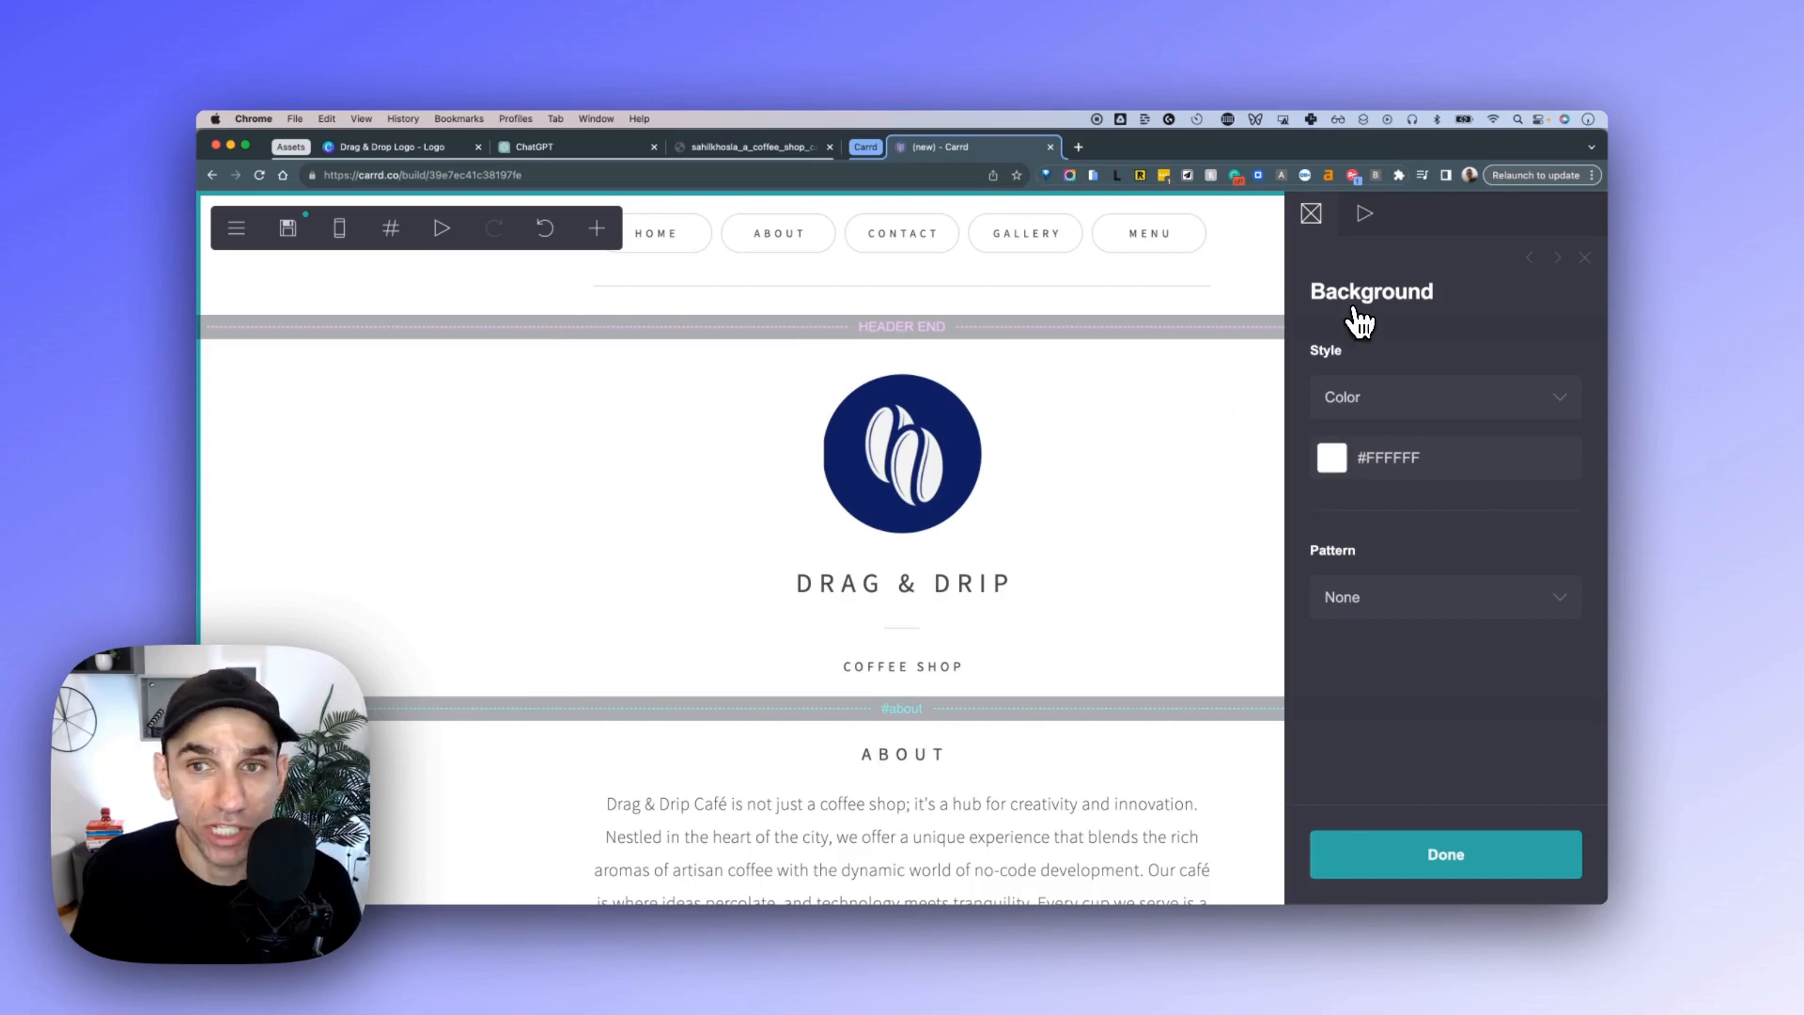
click(1393, 460)
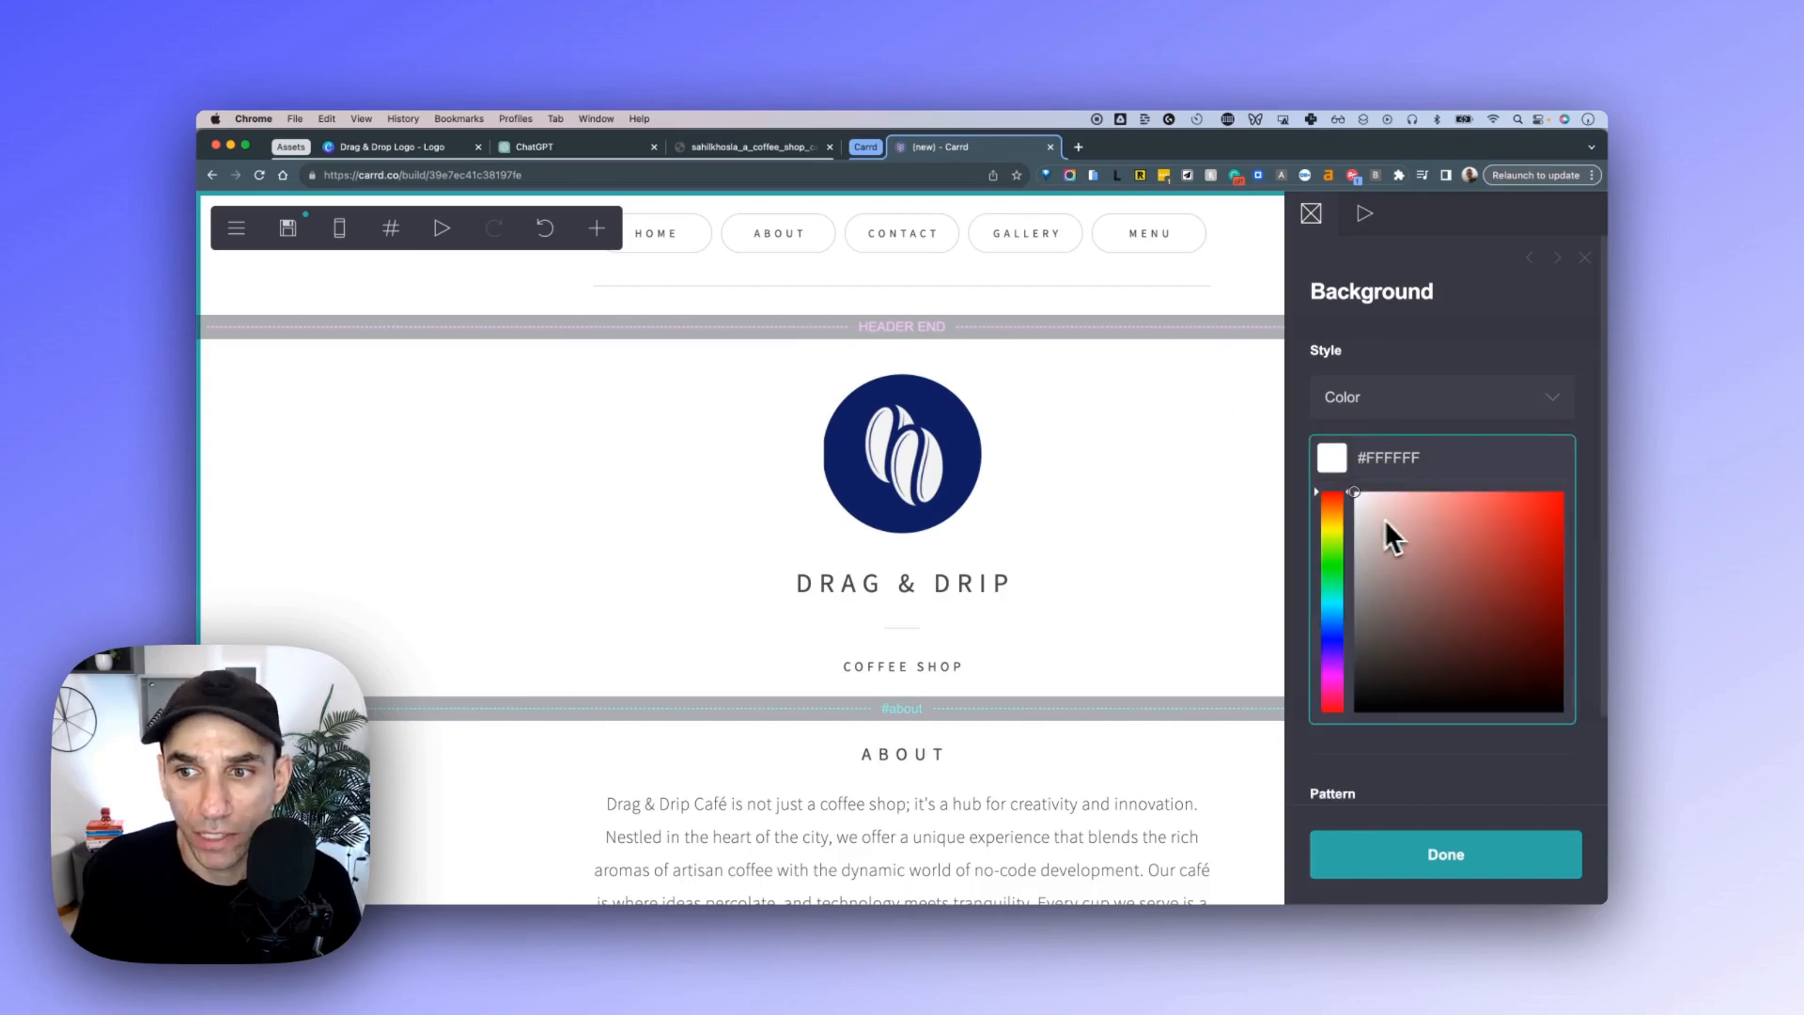
mouse_move(1391, 535)
mouse_down()
mouse_move(1362, 511)
mouse_move(1522, 552)
mouse_move(1471, 561)
mouse_move(1351, 493)
mouse_up()
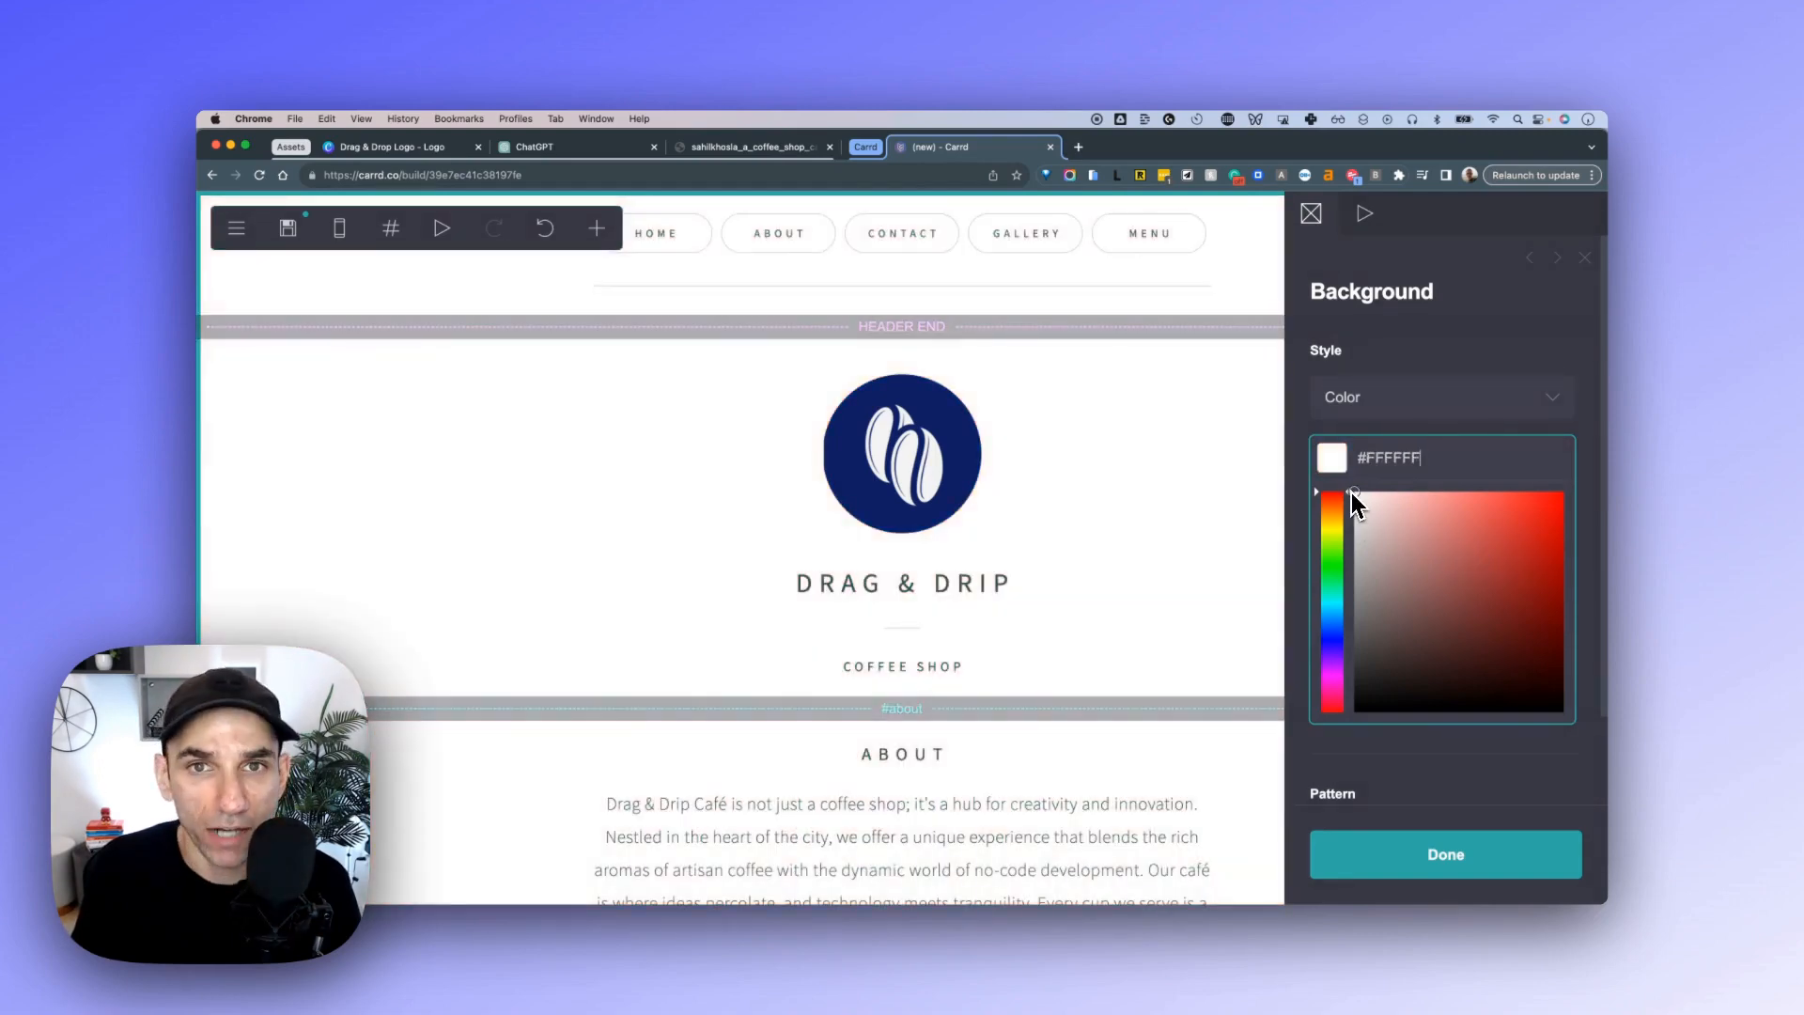
Try the Gradient and Image styles for the page background and return the style to Color.
click(1434, 406)
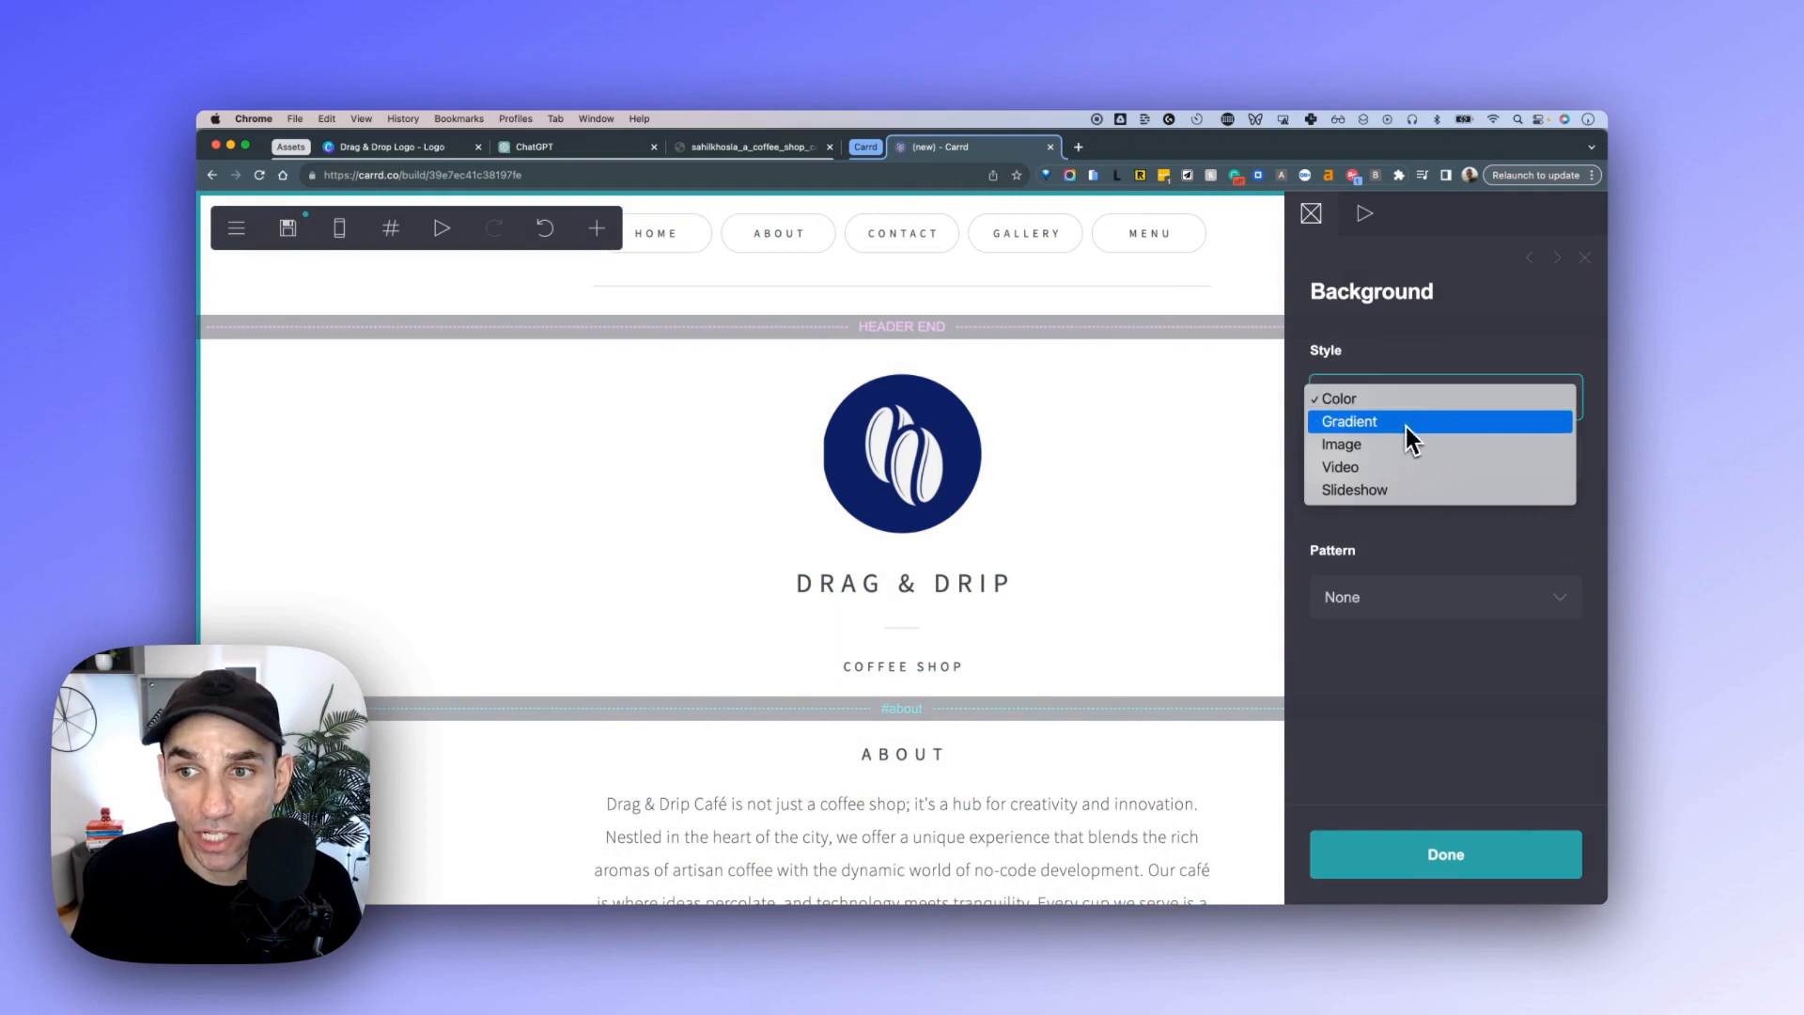
key(Escape)
click(1401, 426)
click(1401, 423)
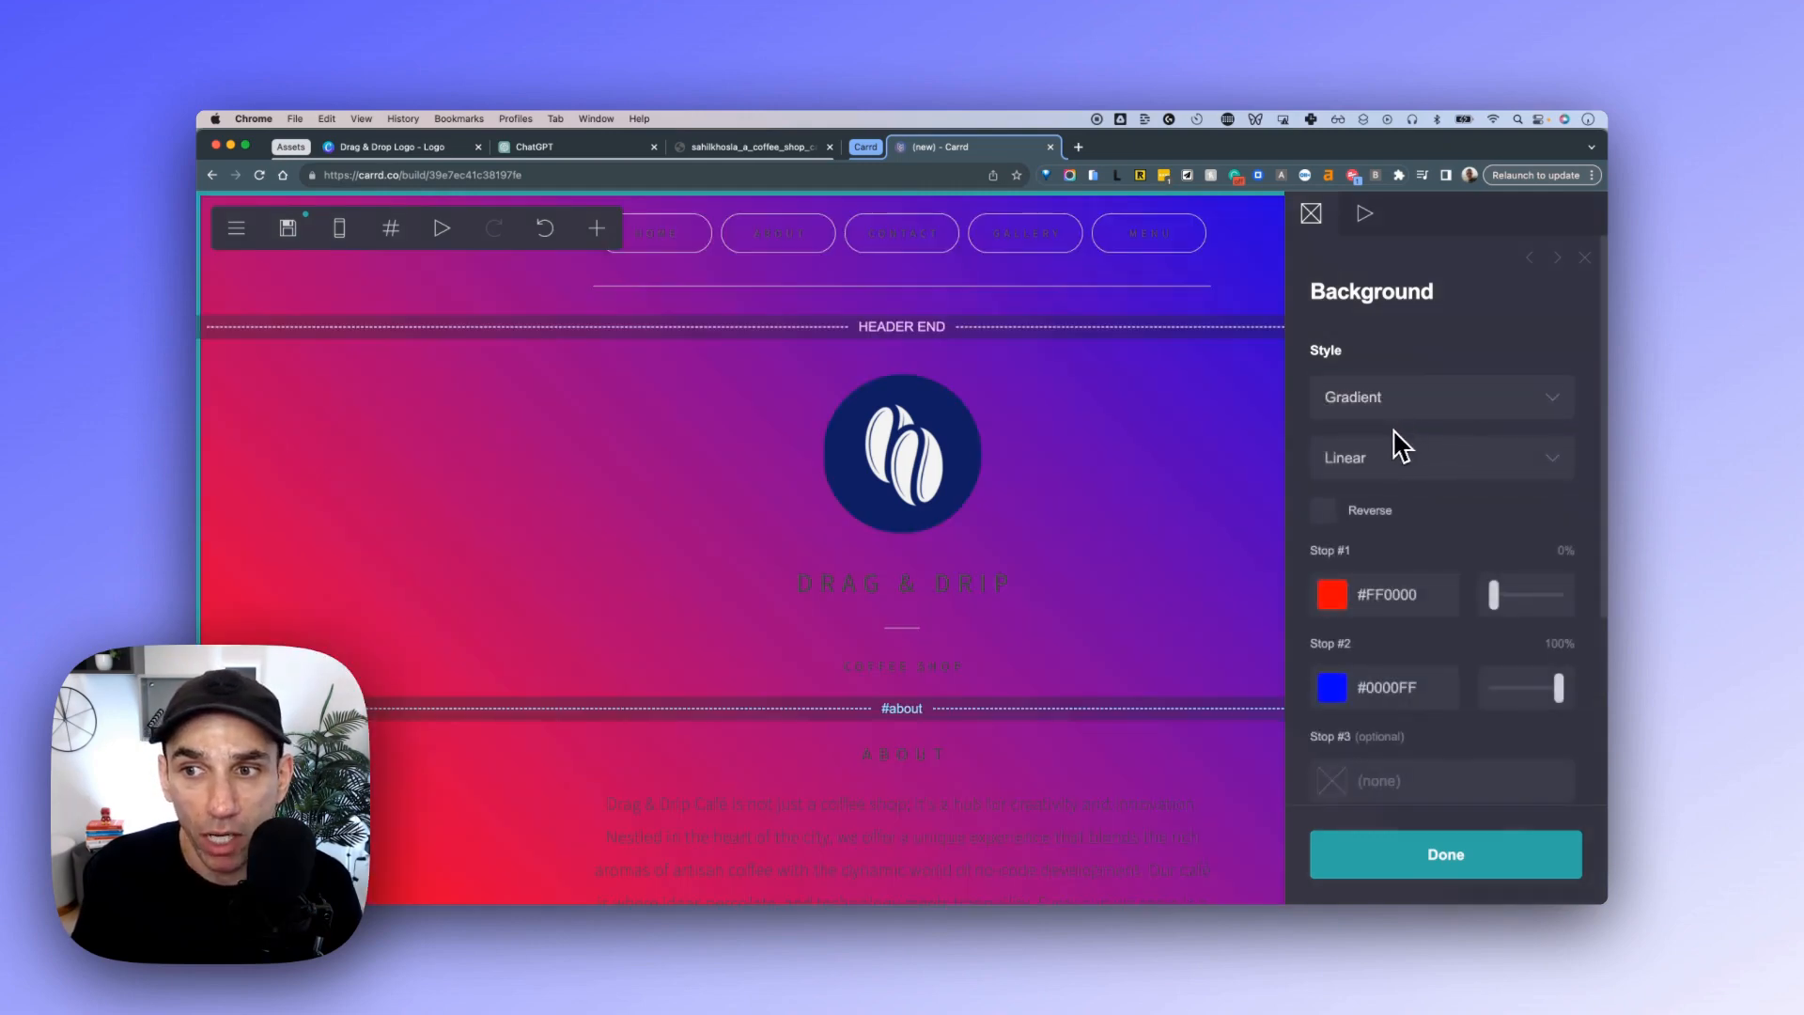
click(1390, 419)
click(1387, 444)
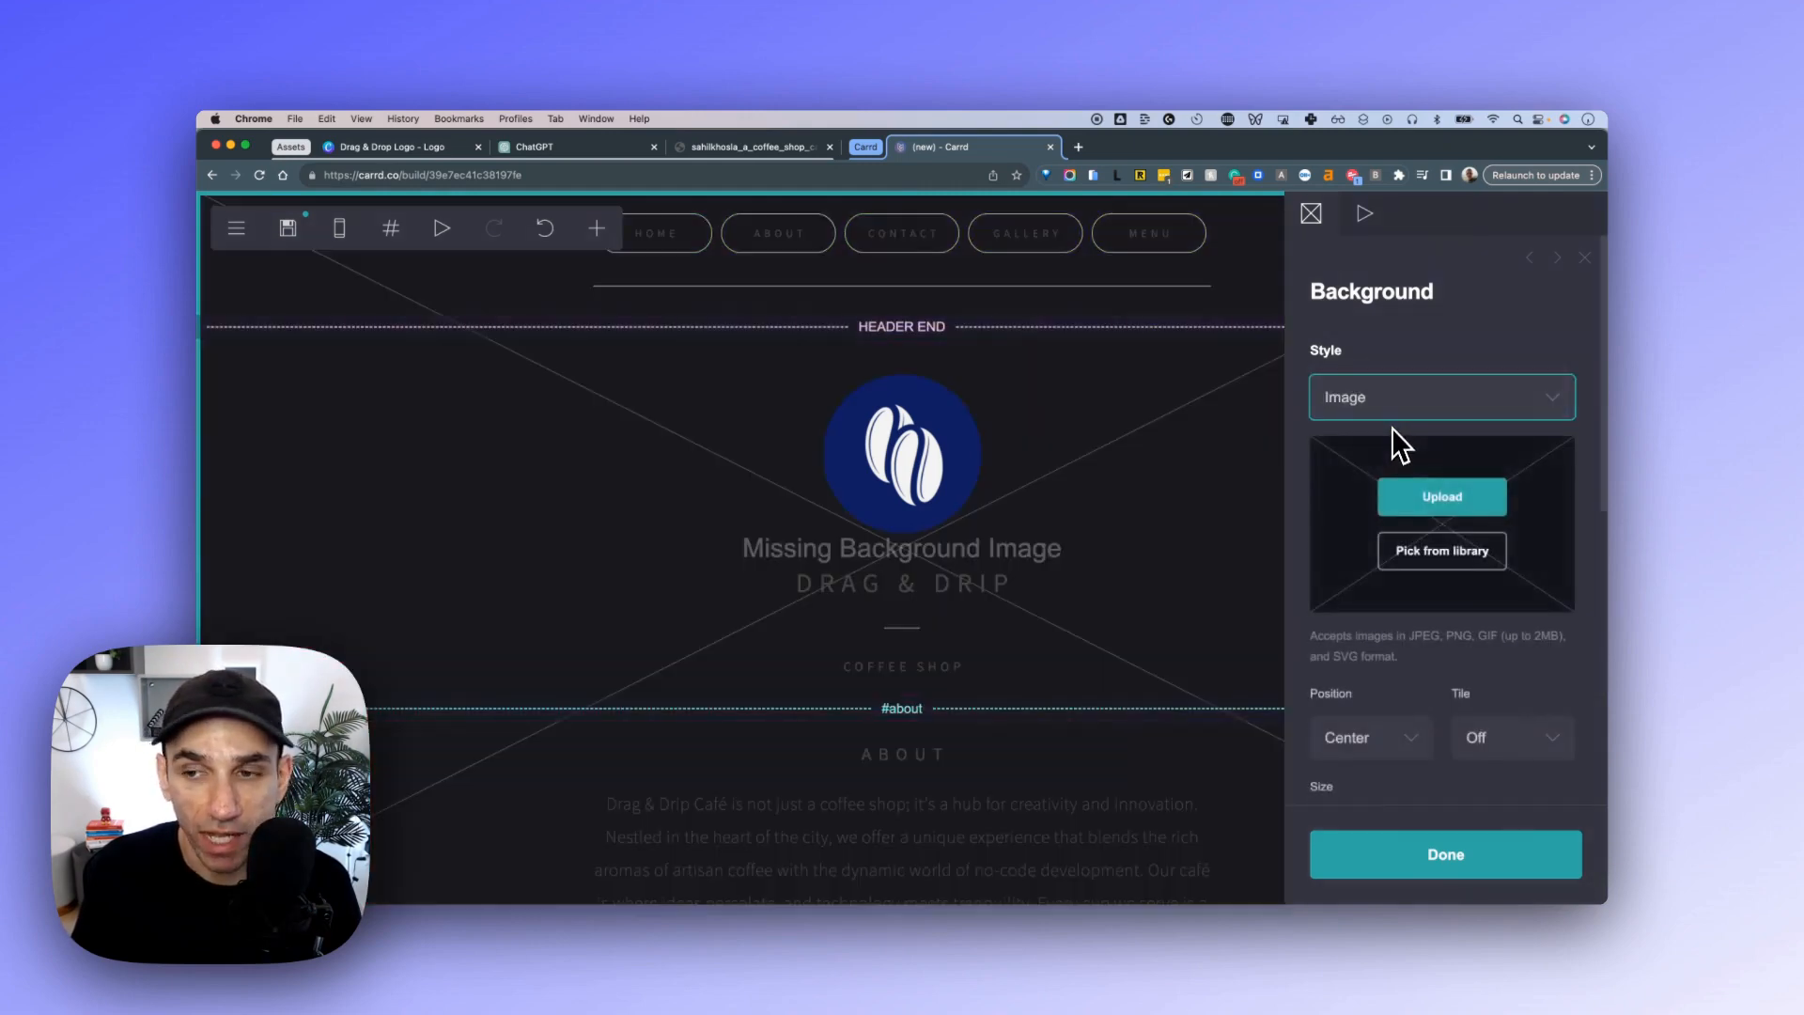
click(1398, 420)
click(1370, 363)
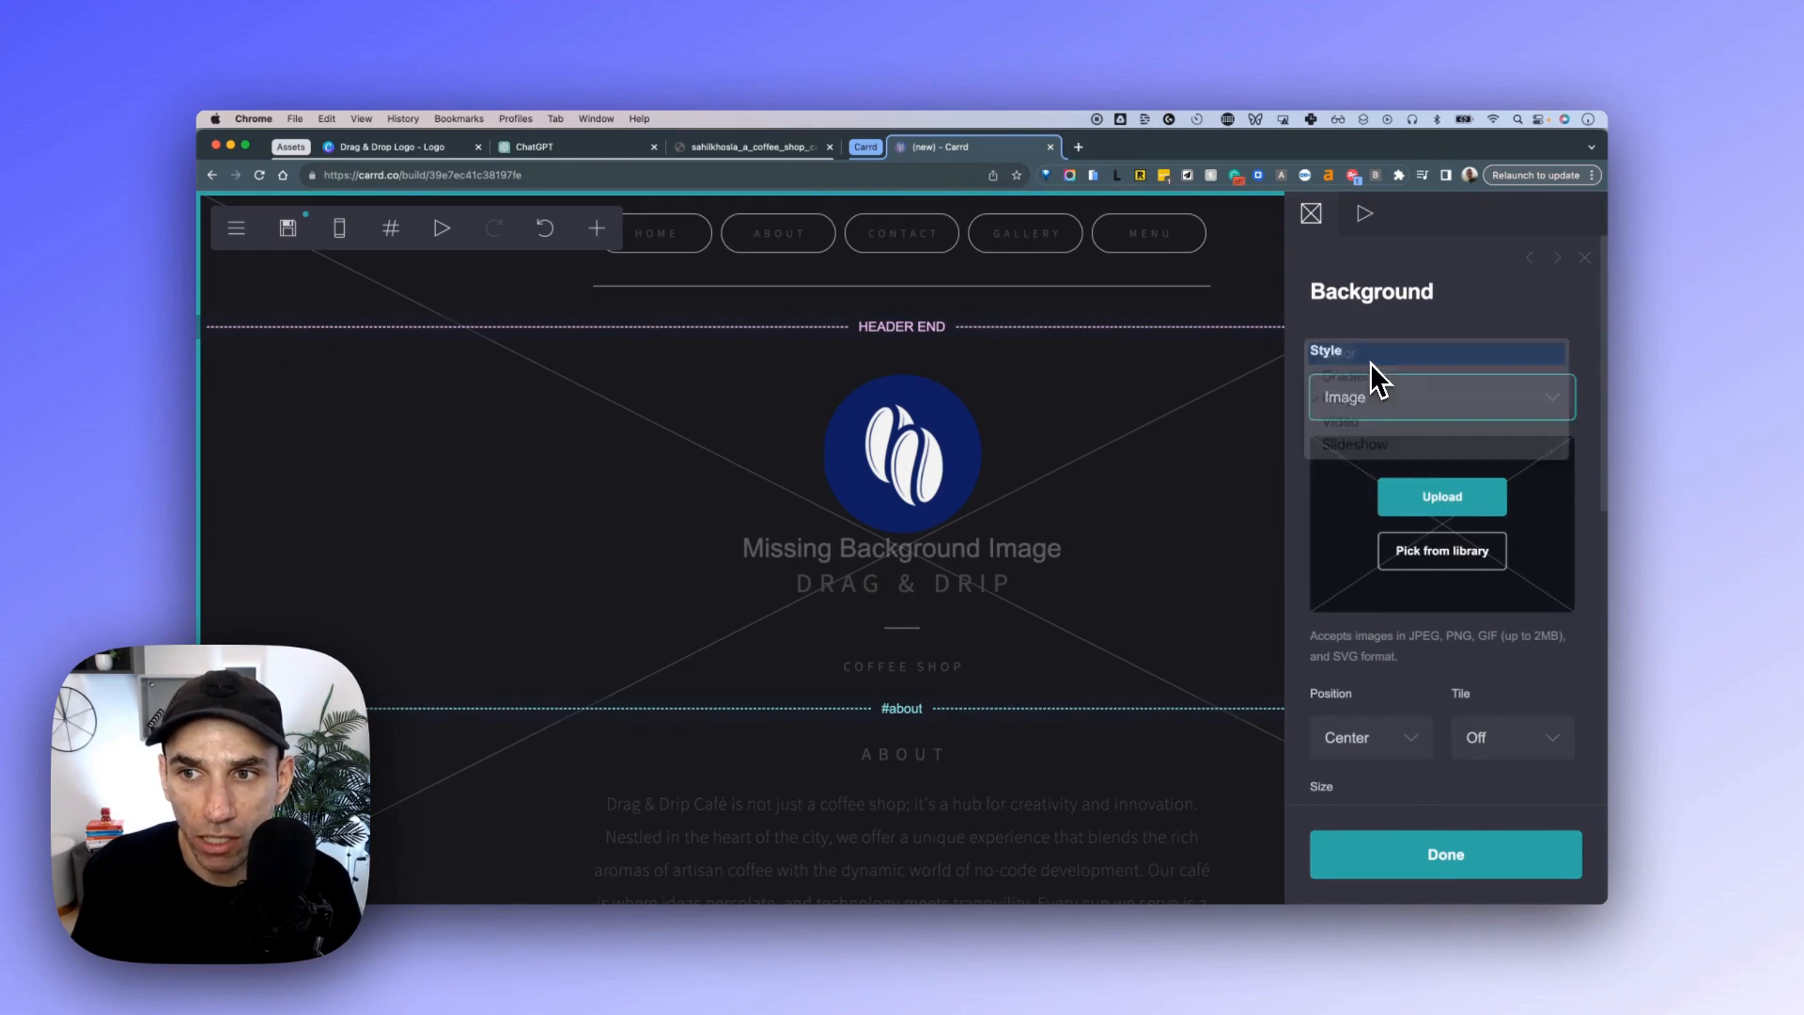
Apply a Dots (Circle) pattern with size 2 to the page background and finish editing it.
scroll(1373, 382, down, 4)
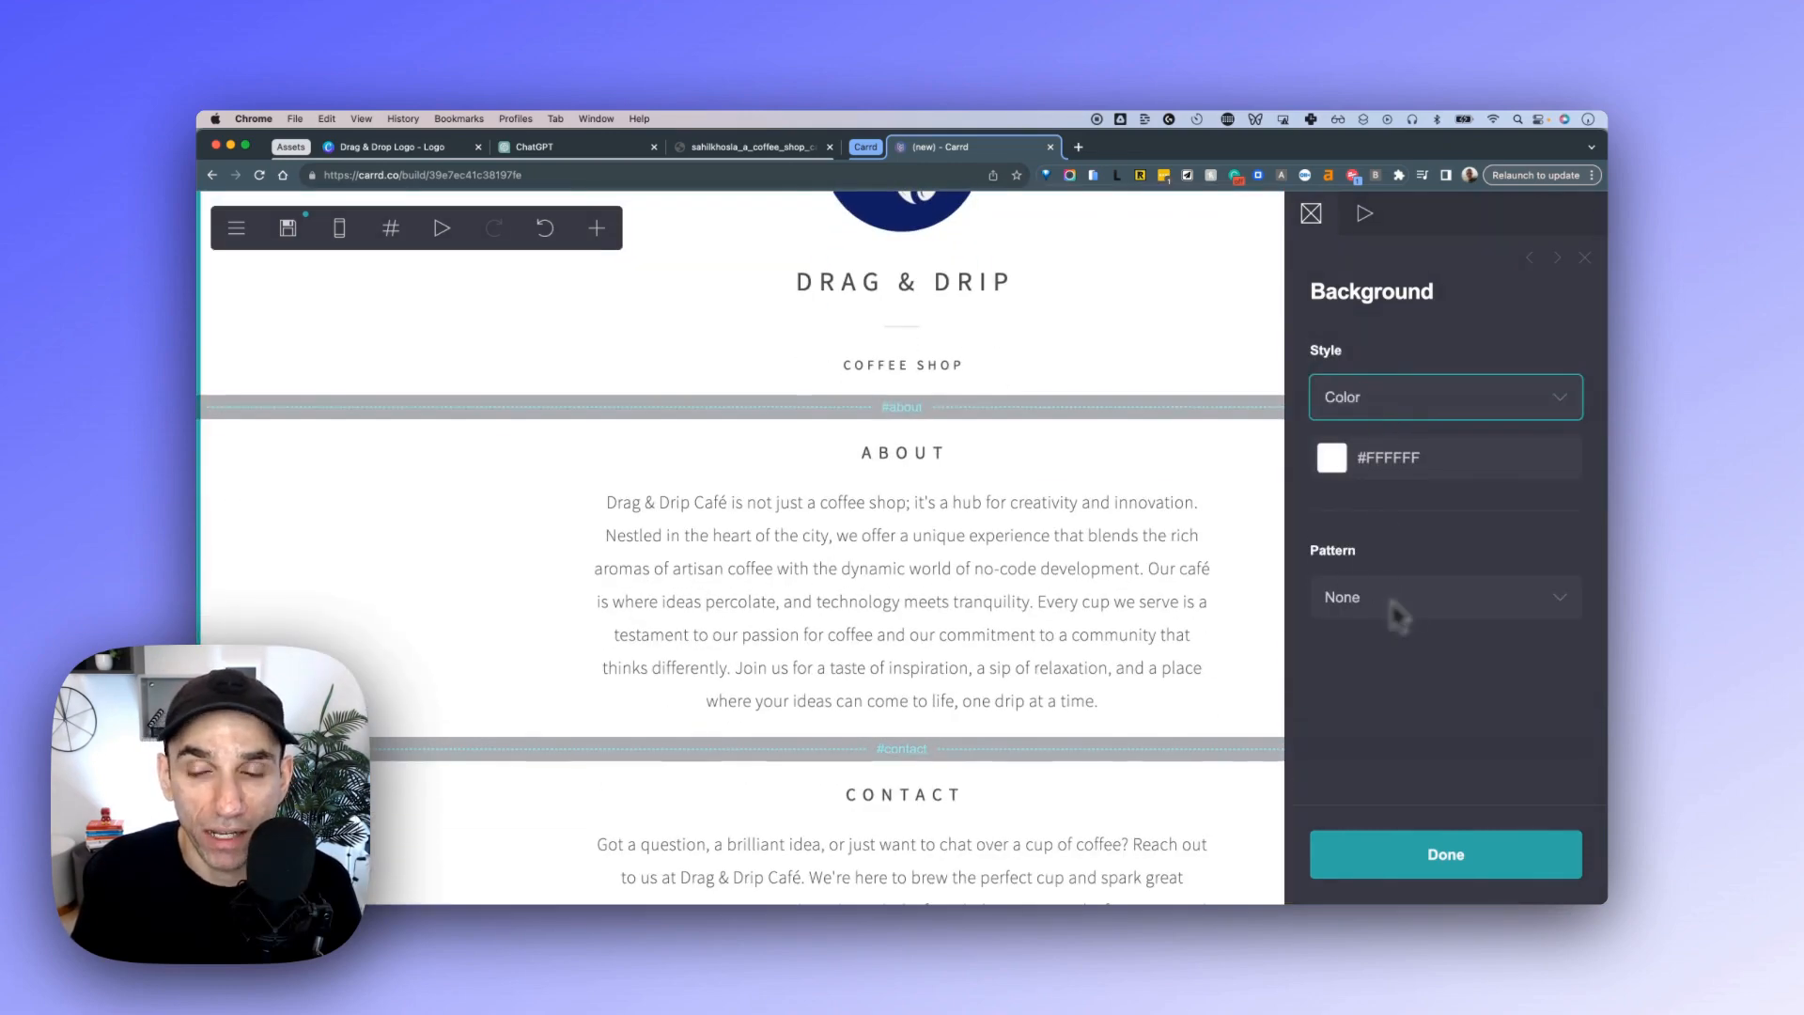
click(1391, 601)
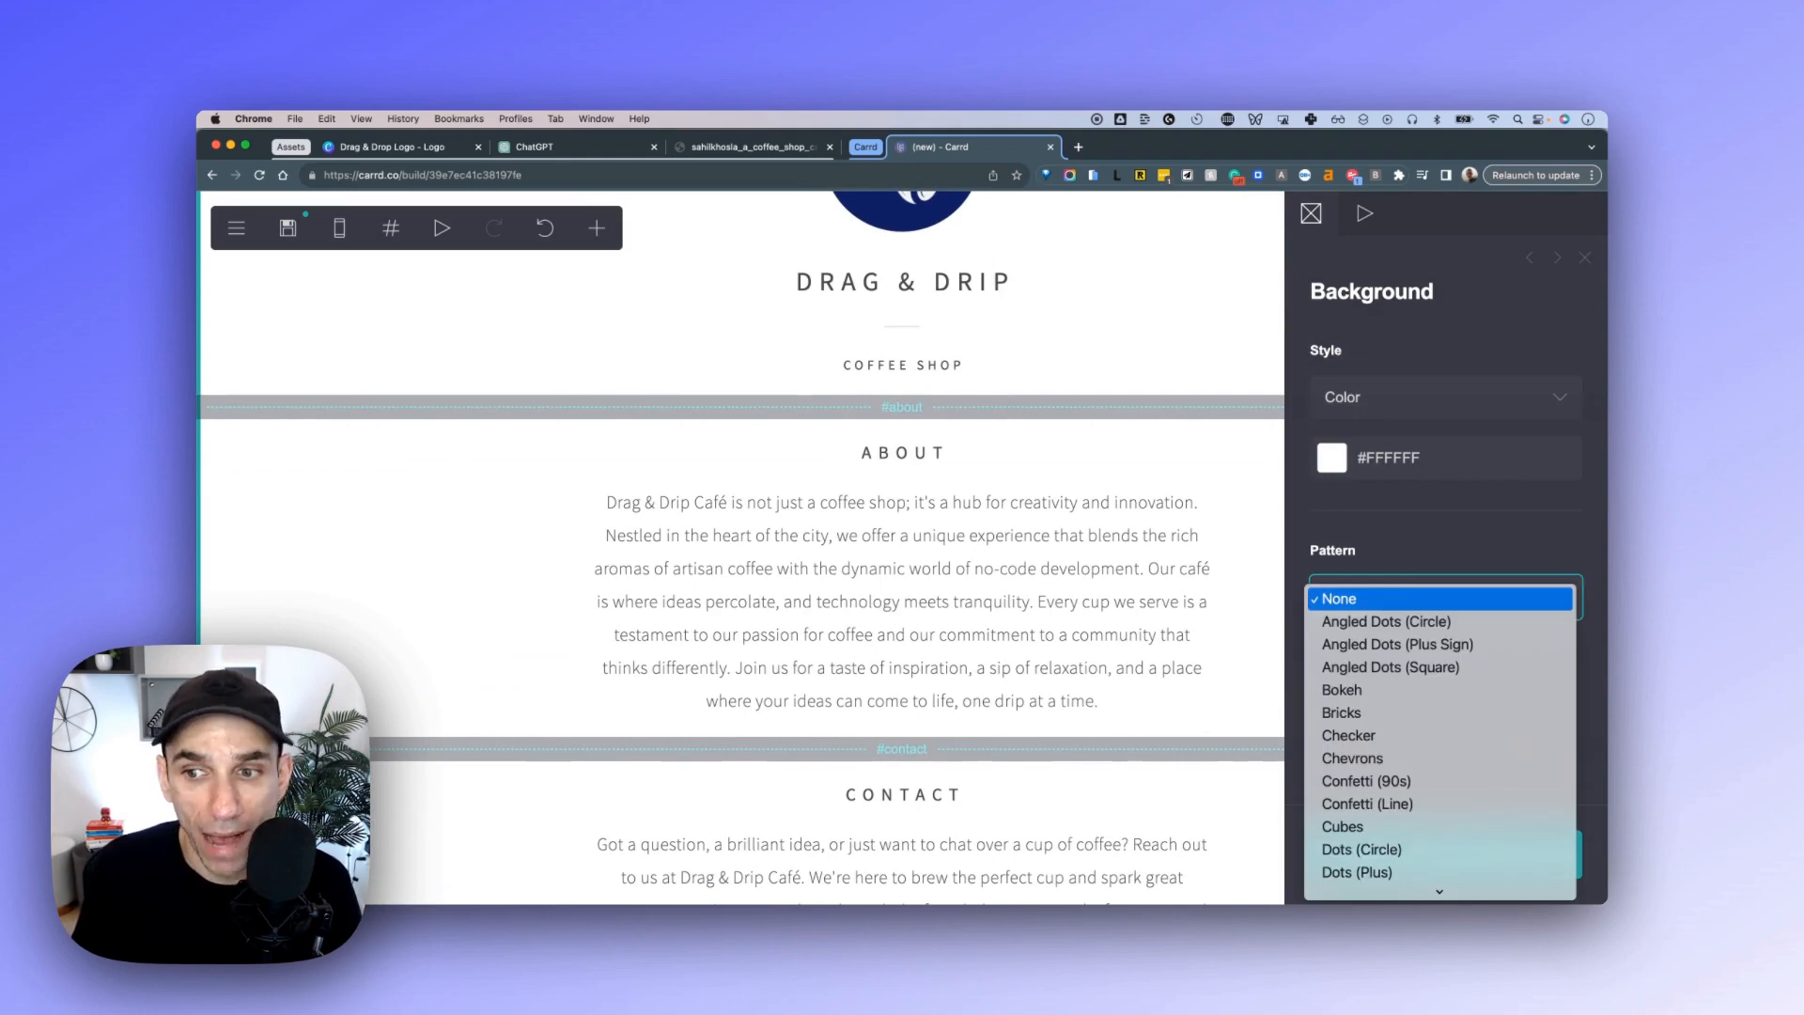
scroll(1409, 733, down, 10)
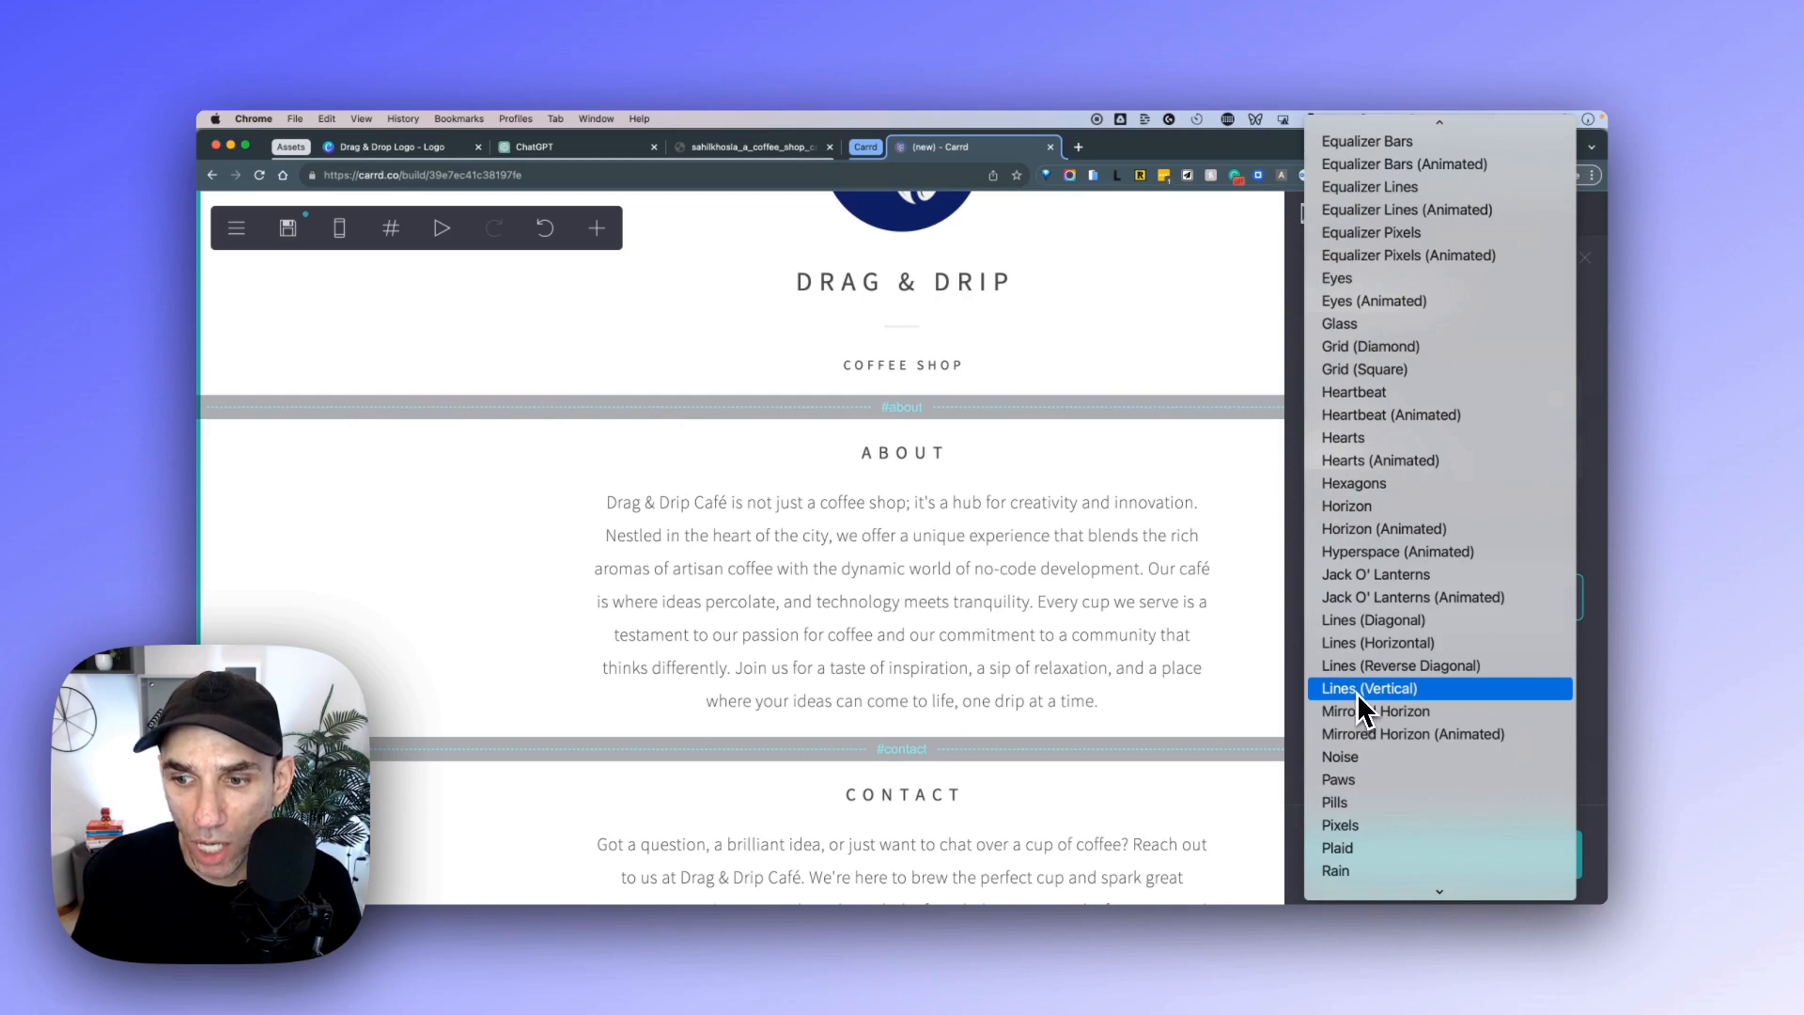
scroll(1357, 692, down, 10)
scroll(1361, 686, up, 15)
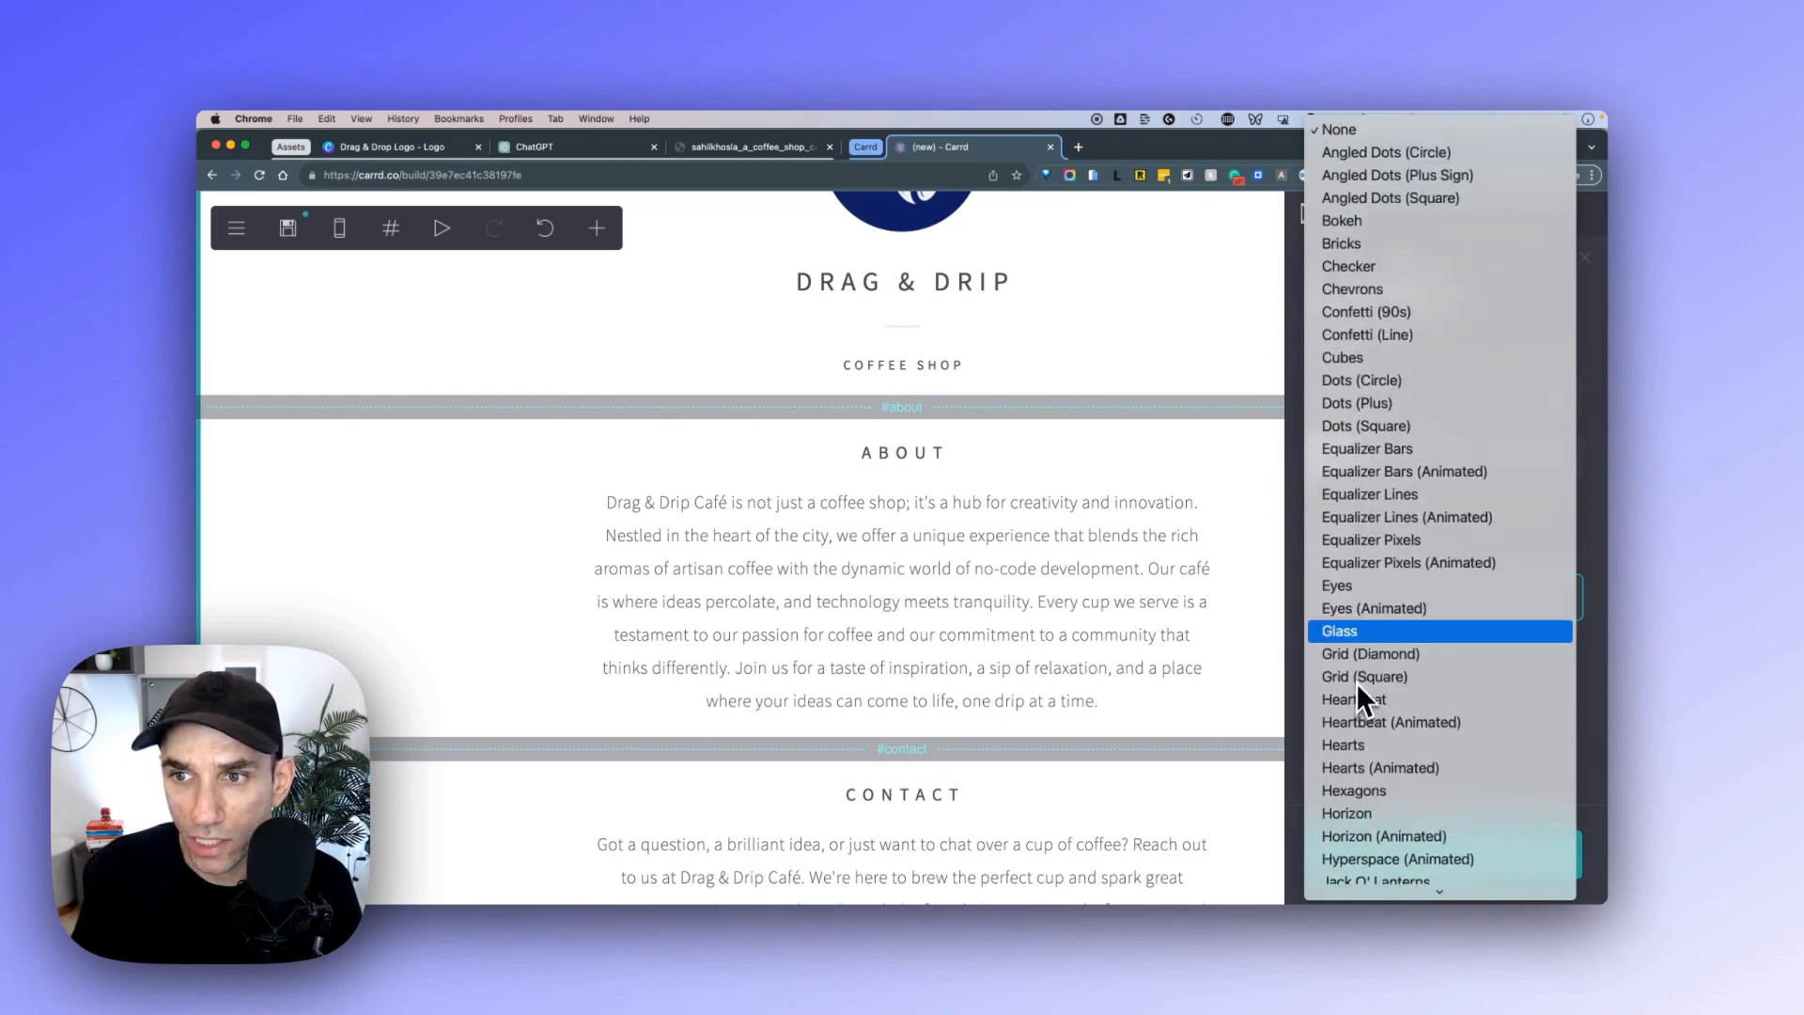
click(1368, 383)
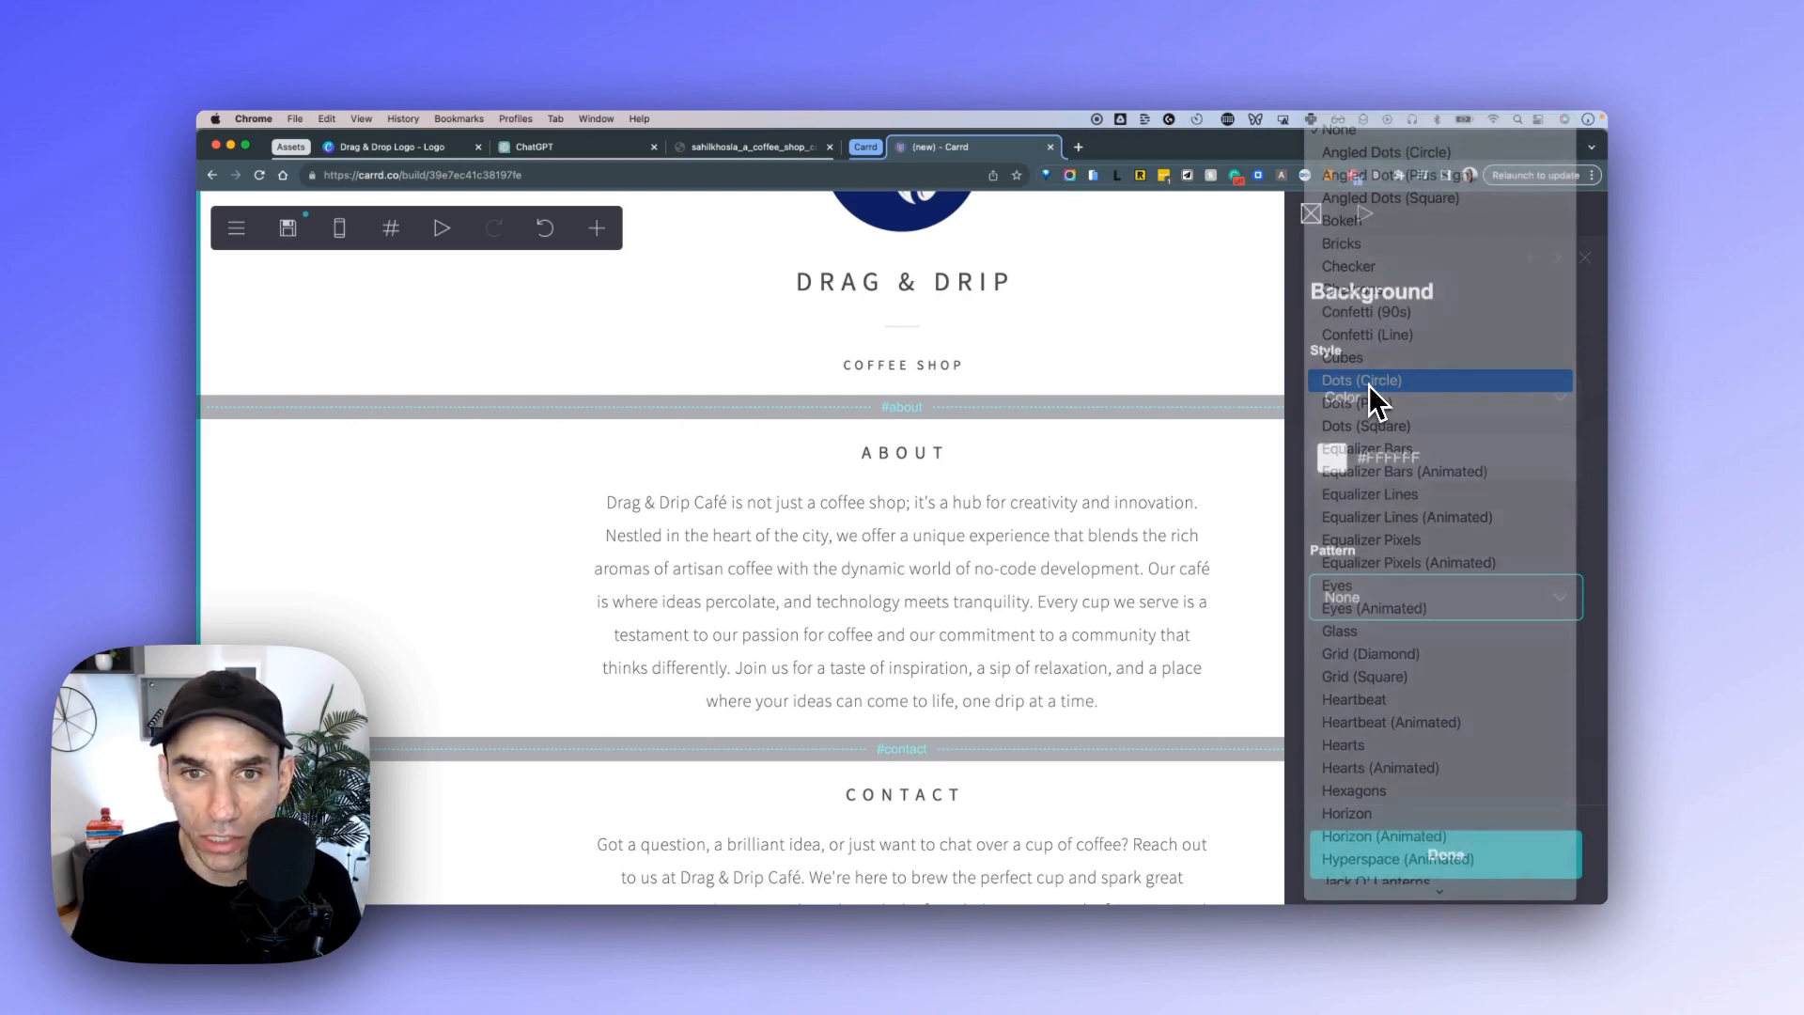
scroll(1401, 484, down, 3)
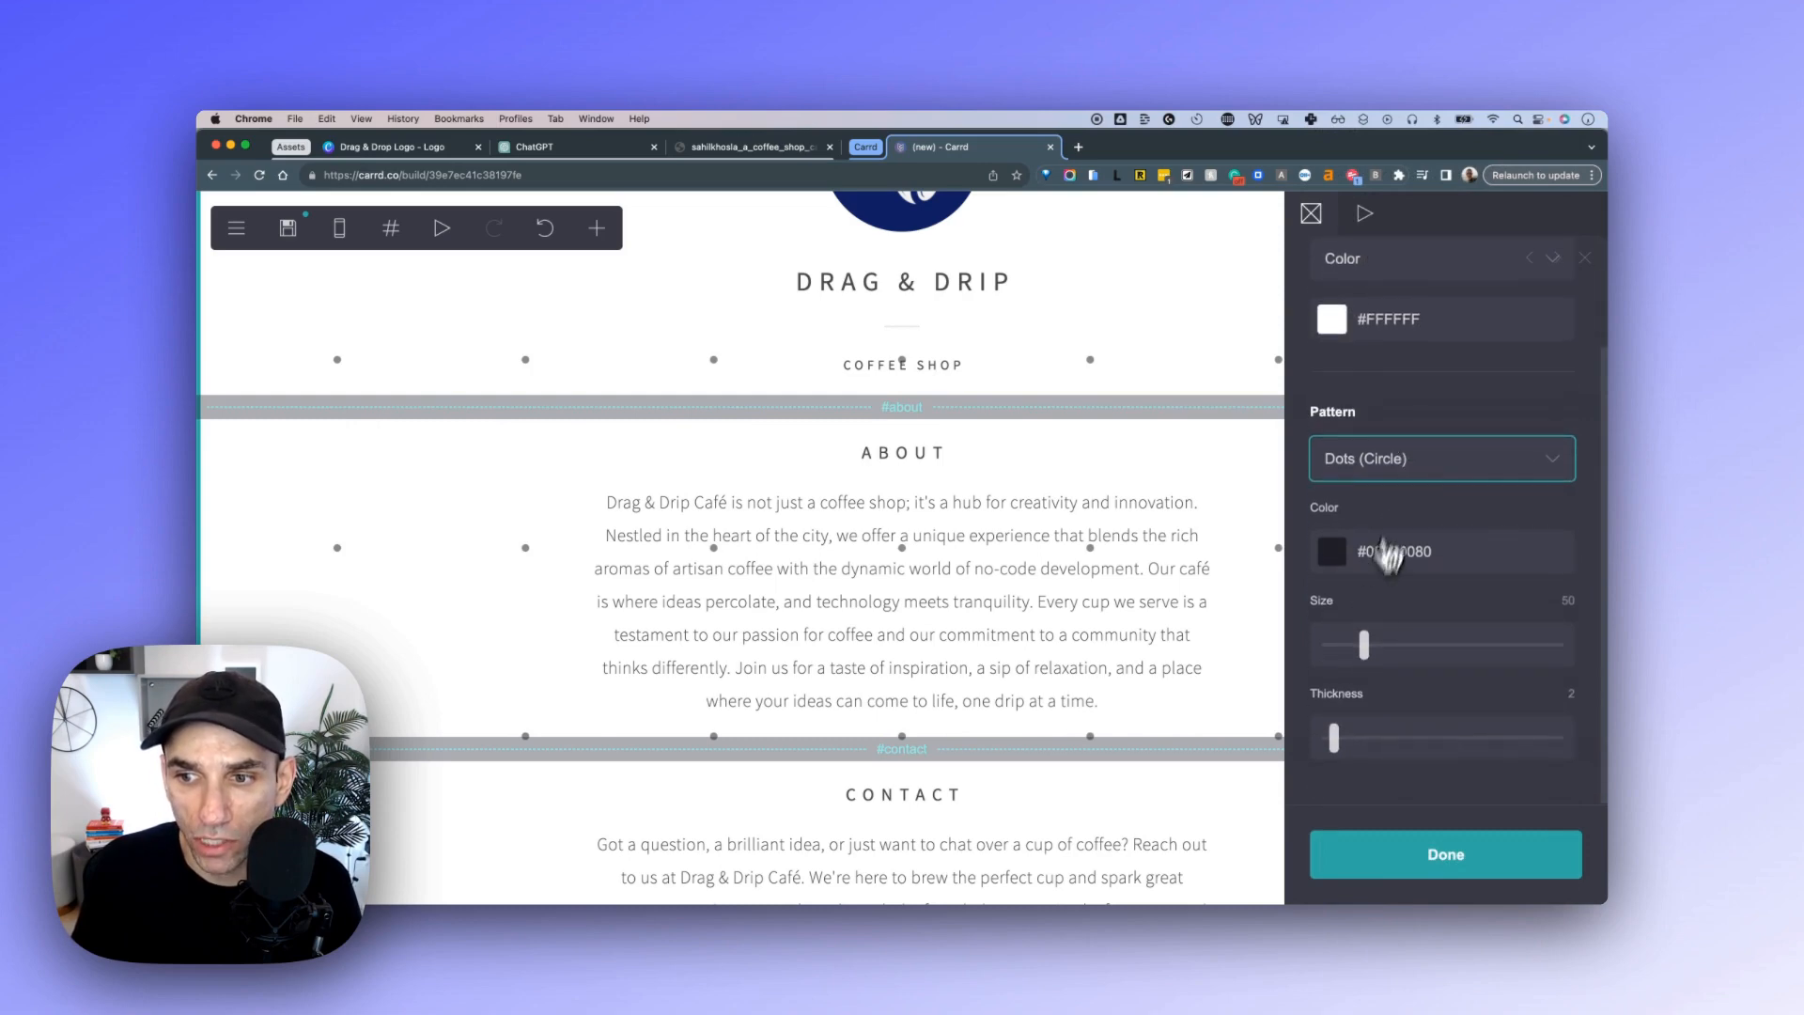
mouse_move(1365, 644)
mouse_down()
mouse_move(1327, 648)
mouse_move(1341, 663)
mouse_up()
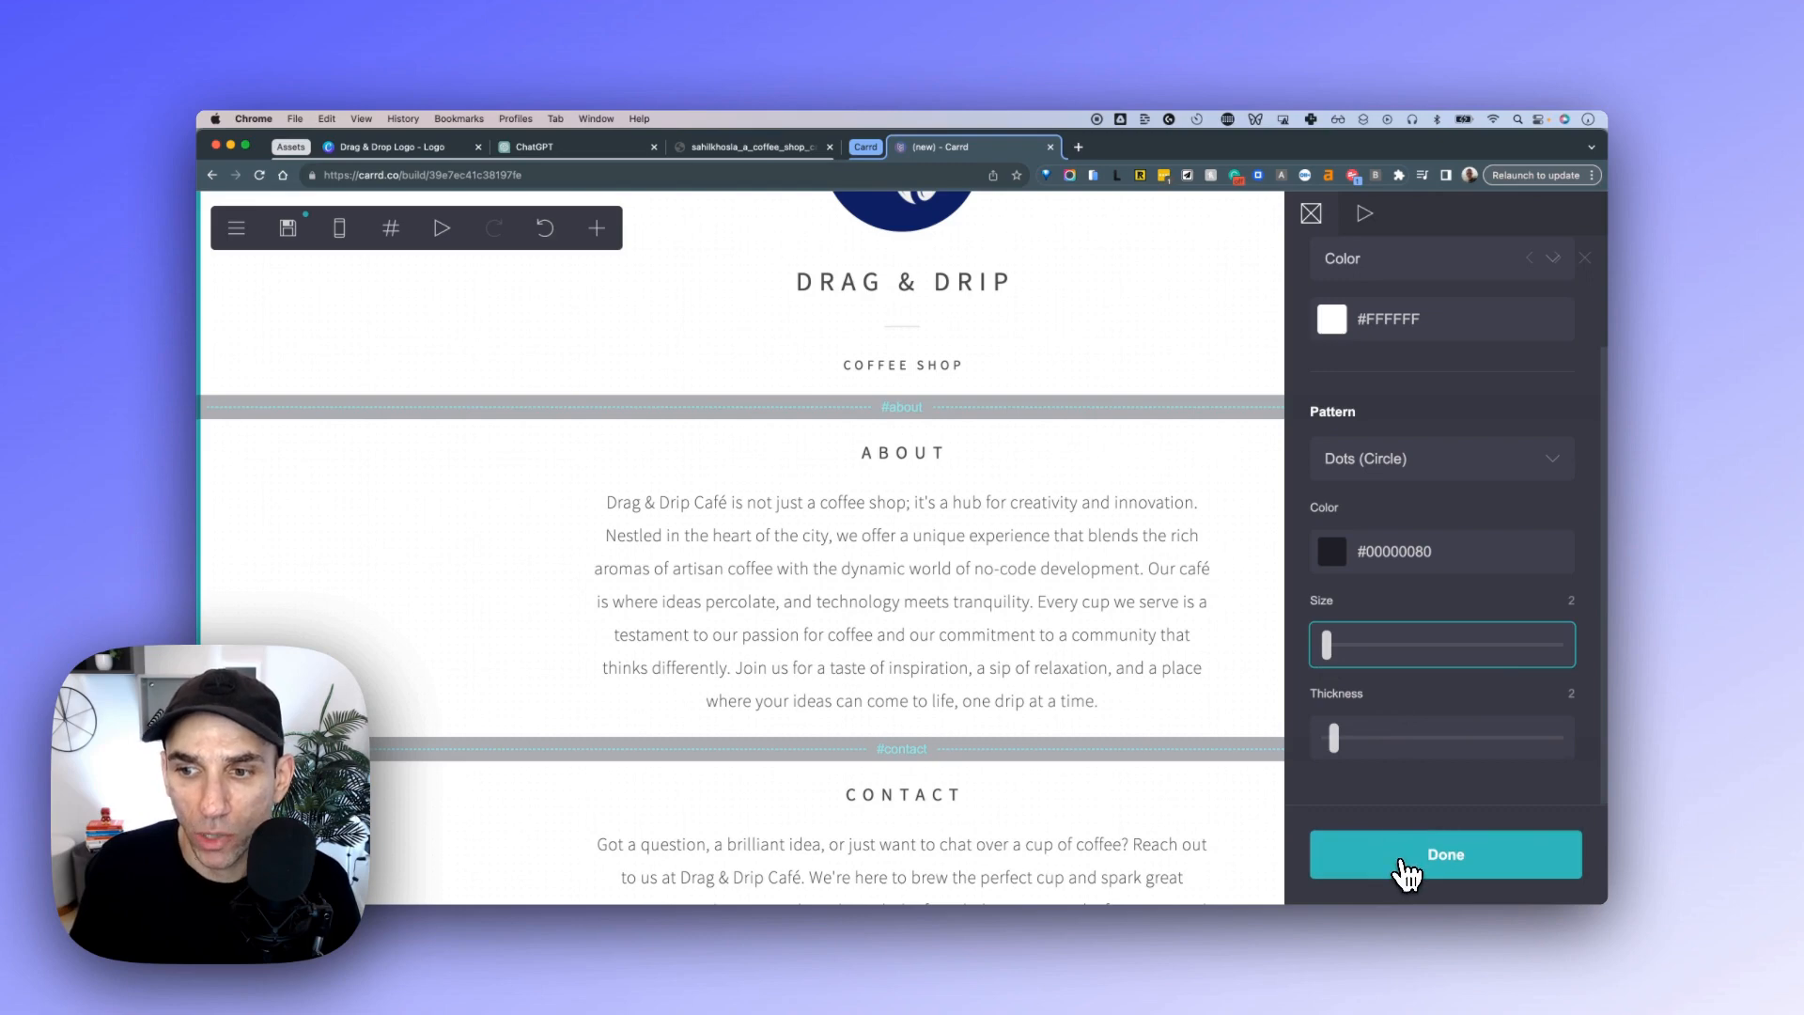
click(1406, 873)
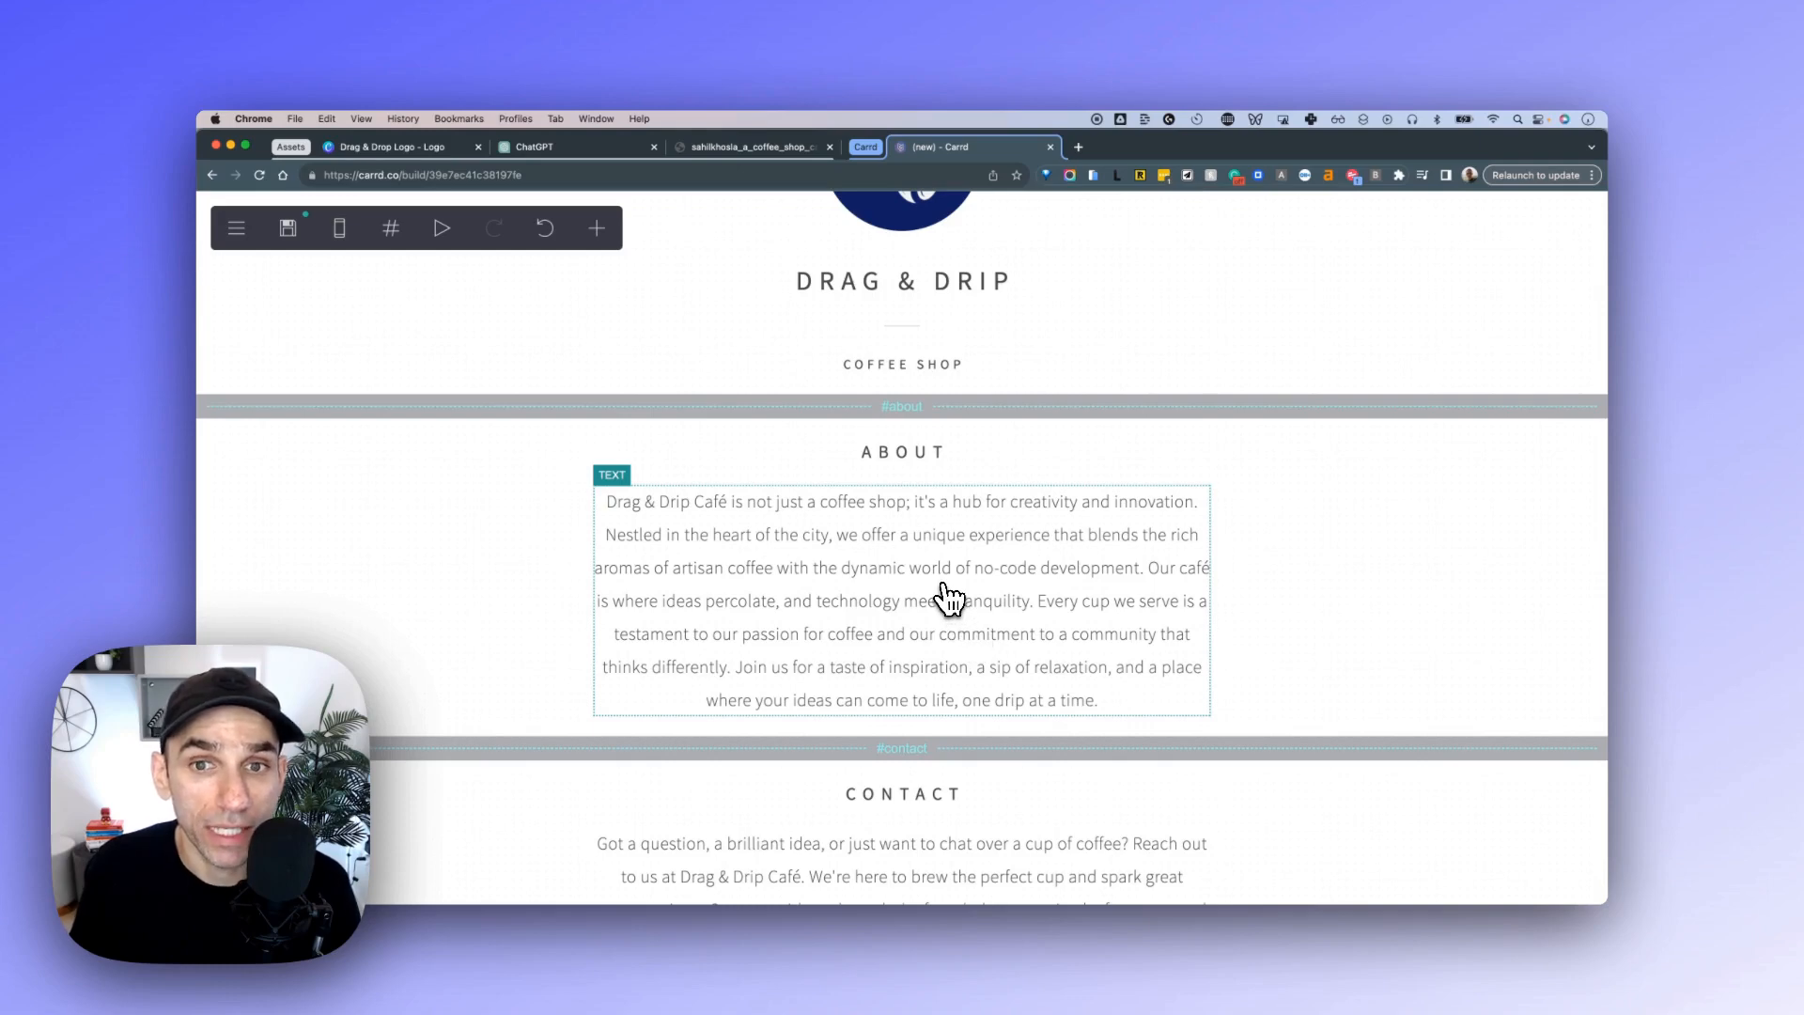
Reduce the width of the coffee bean logo image to 5.625.
scroll(948, 597, up, 5)
click(963, 458)
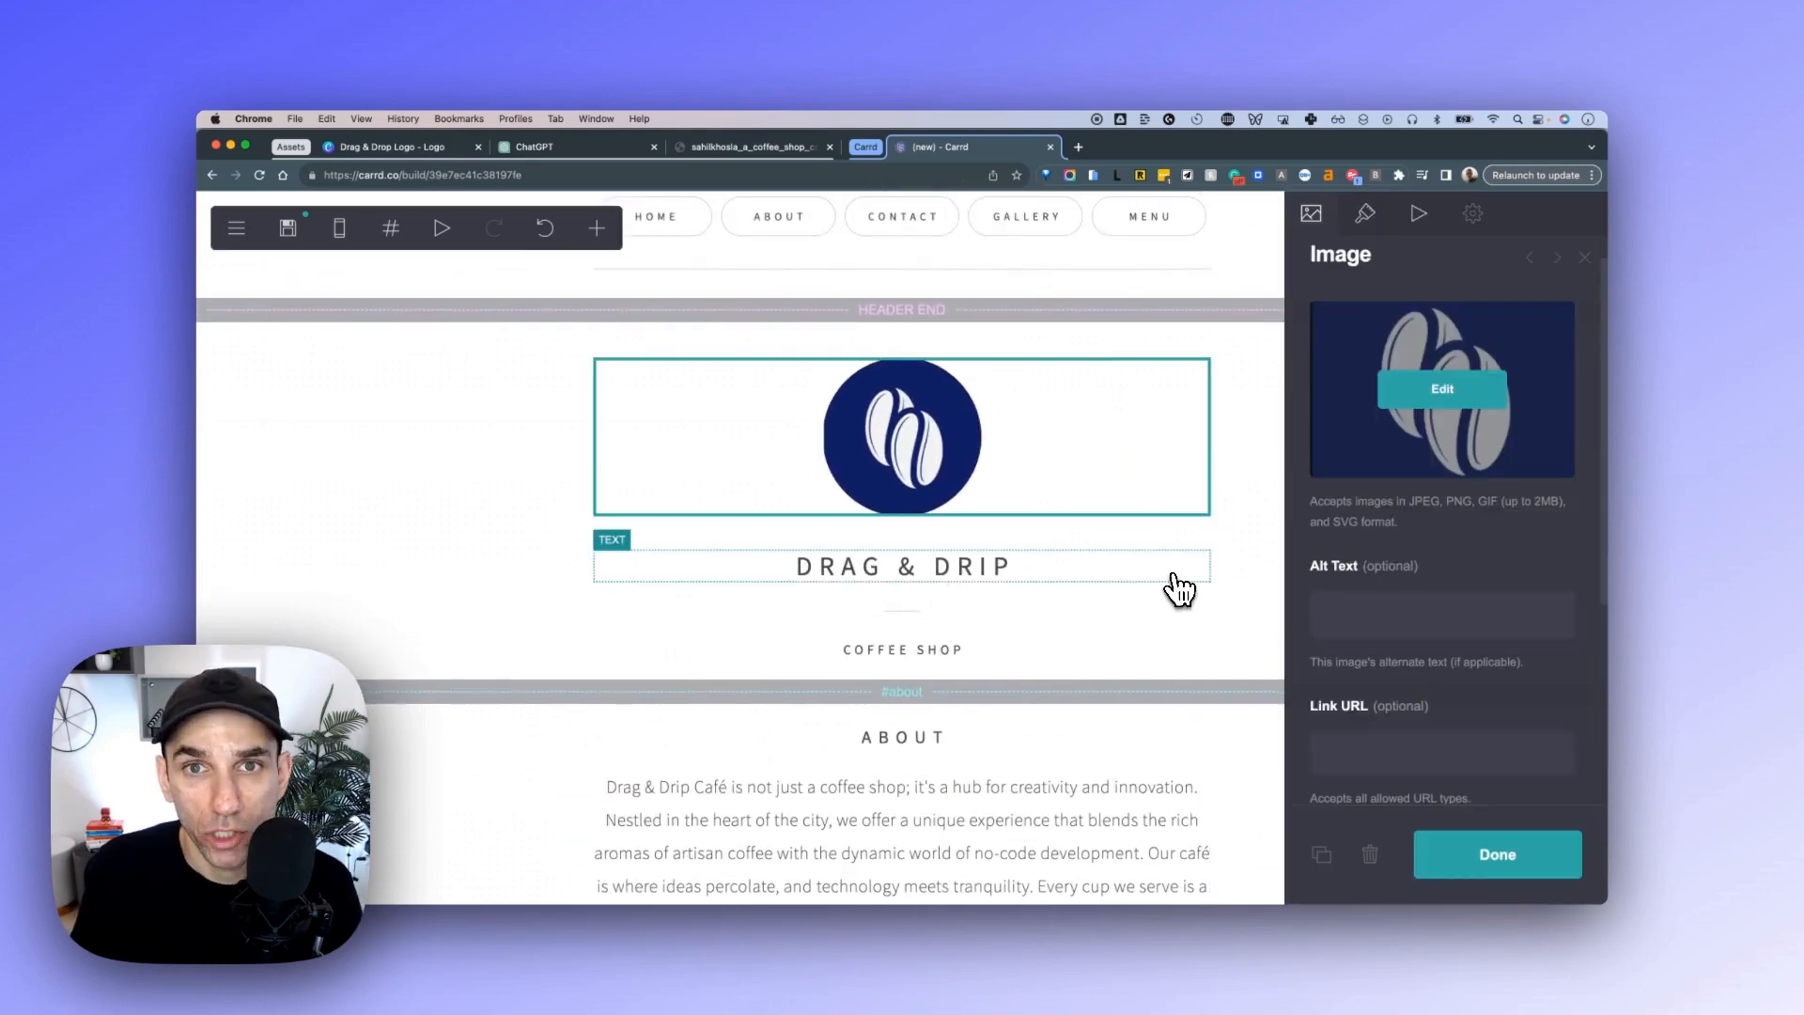
click(951, 455)
click(928, 446)
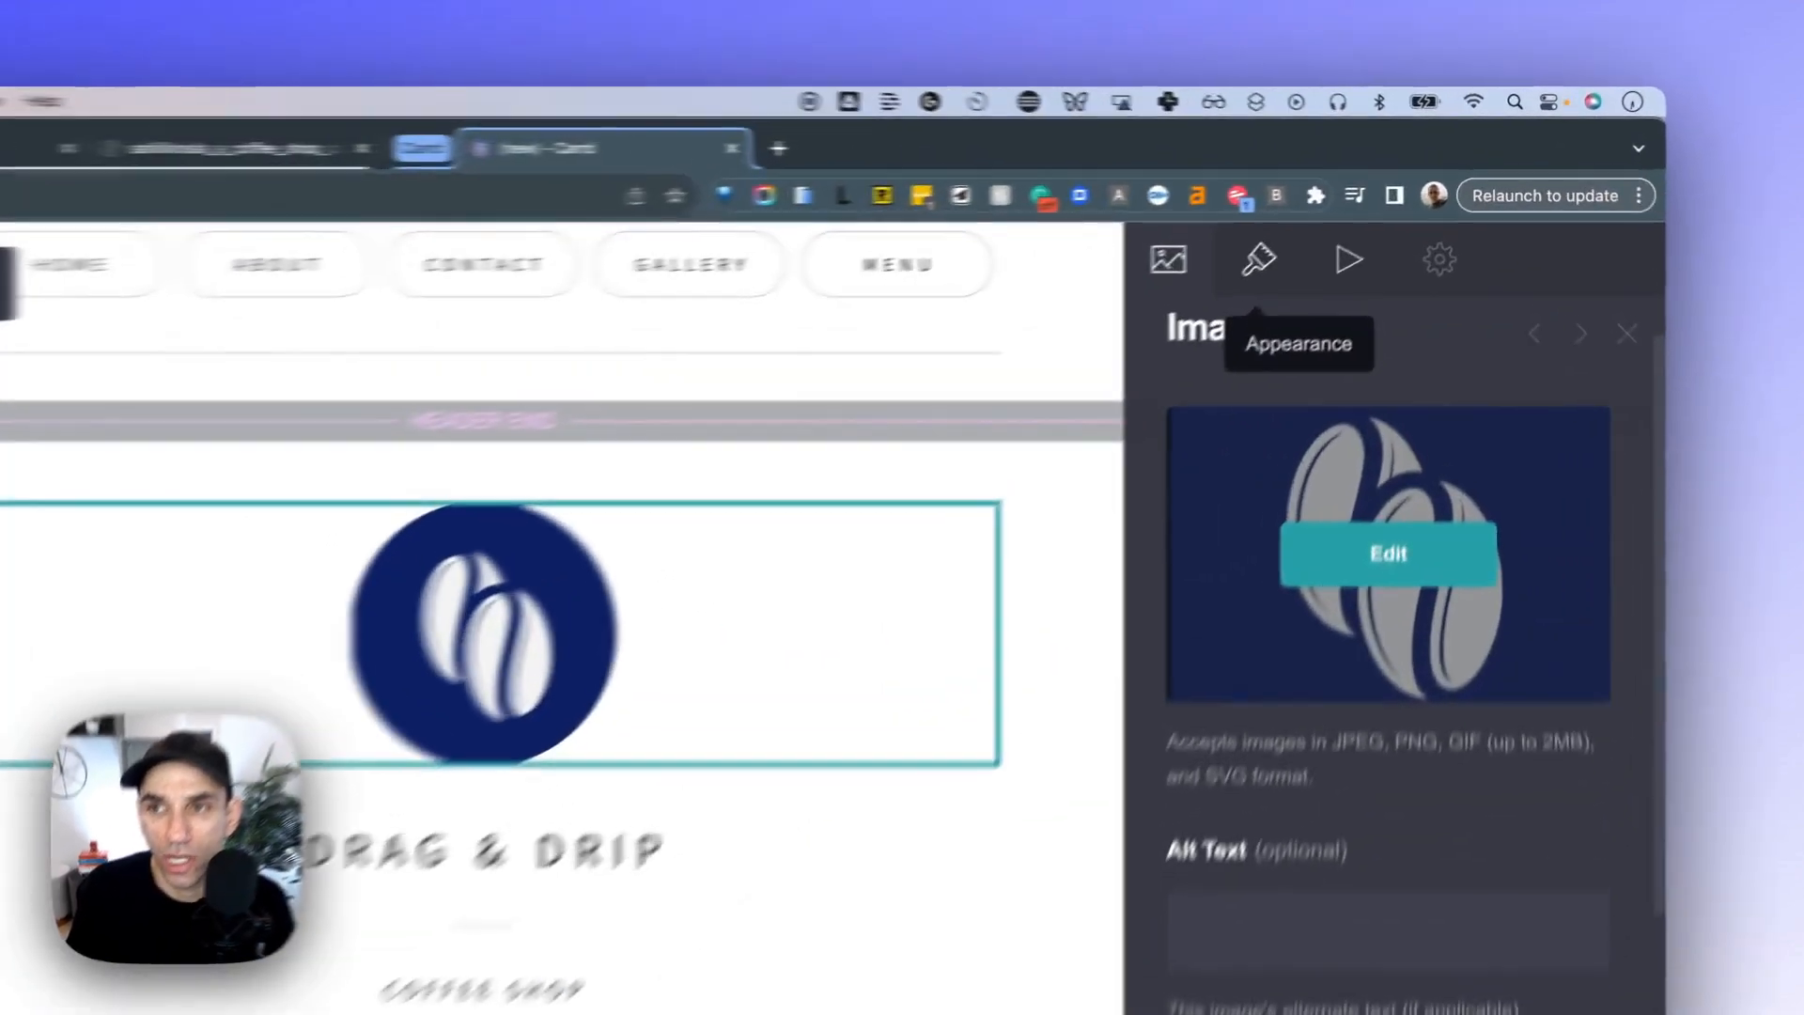
click(1366, 214)
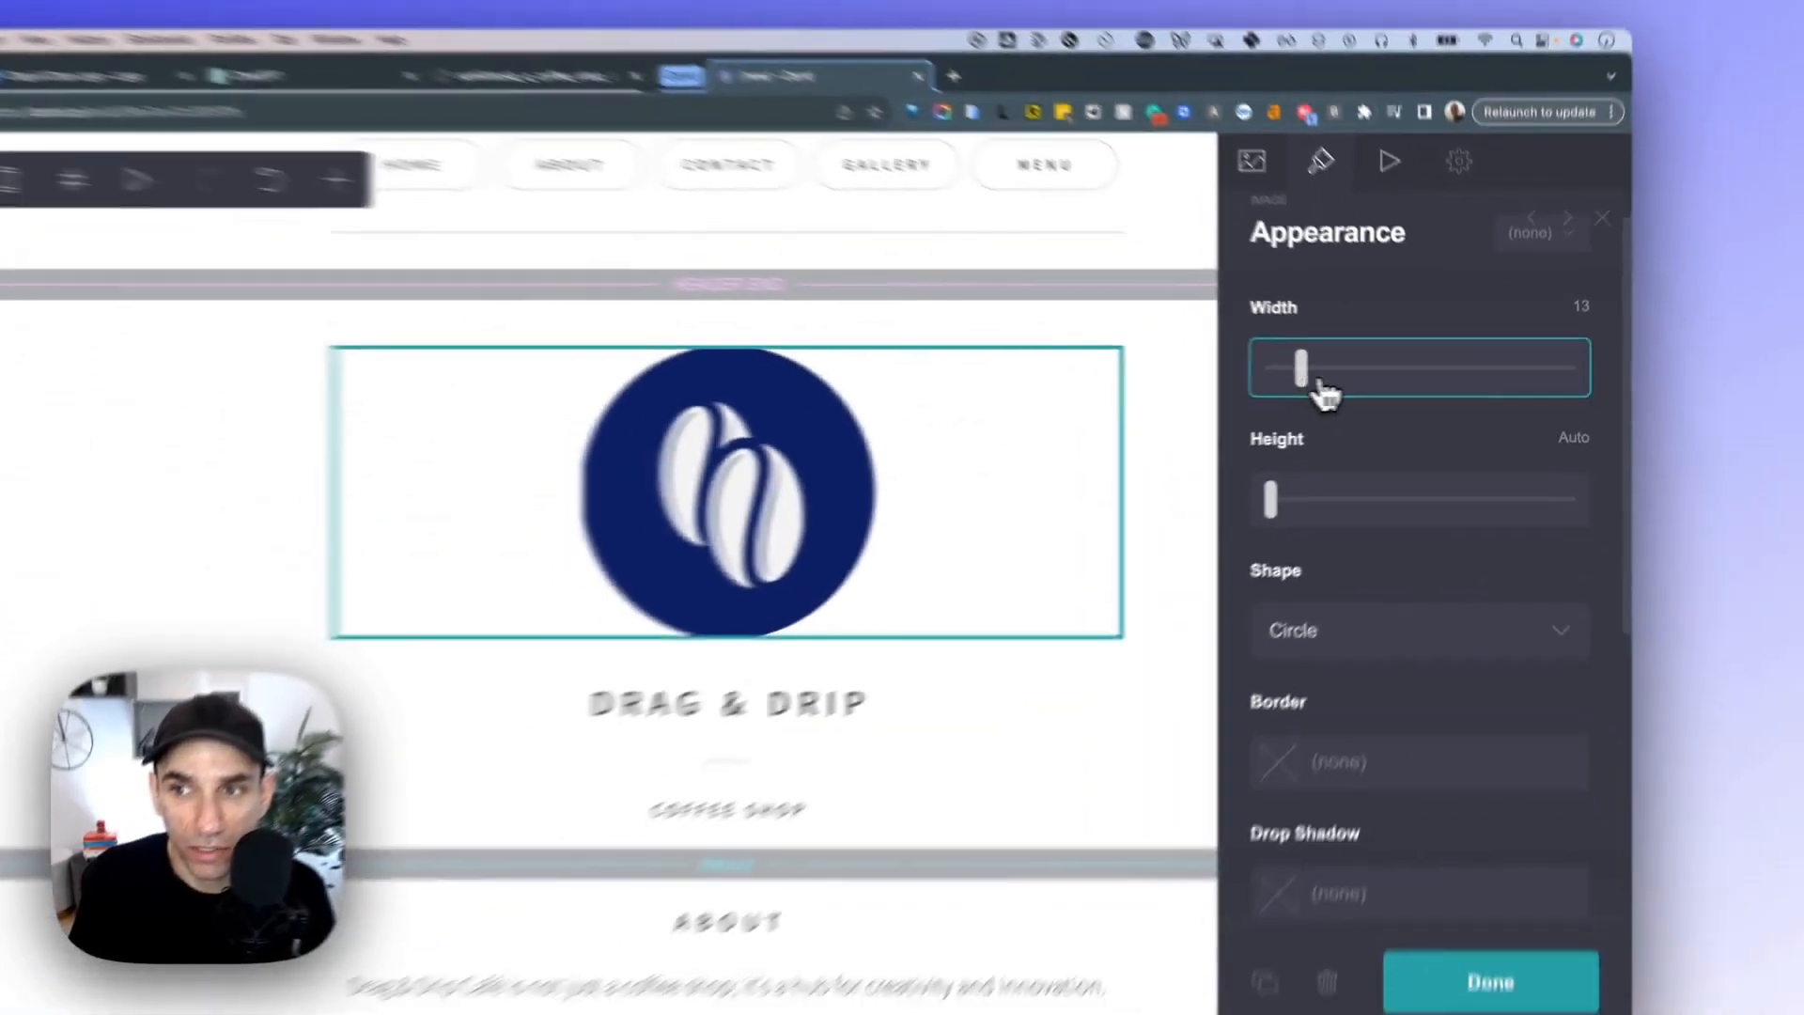
drag(1206, 390, 1146, 392)
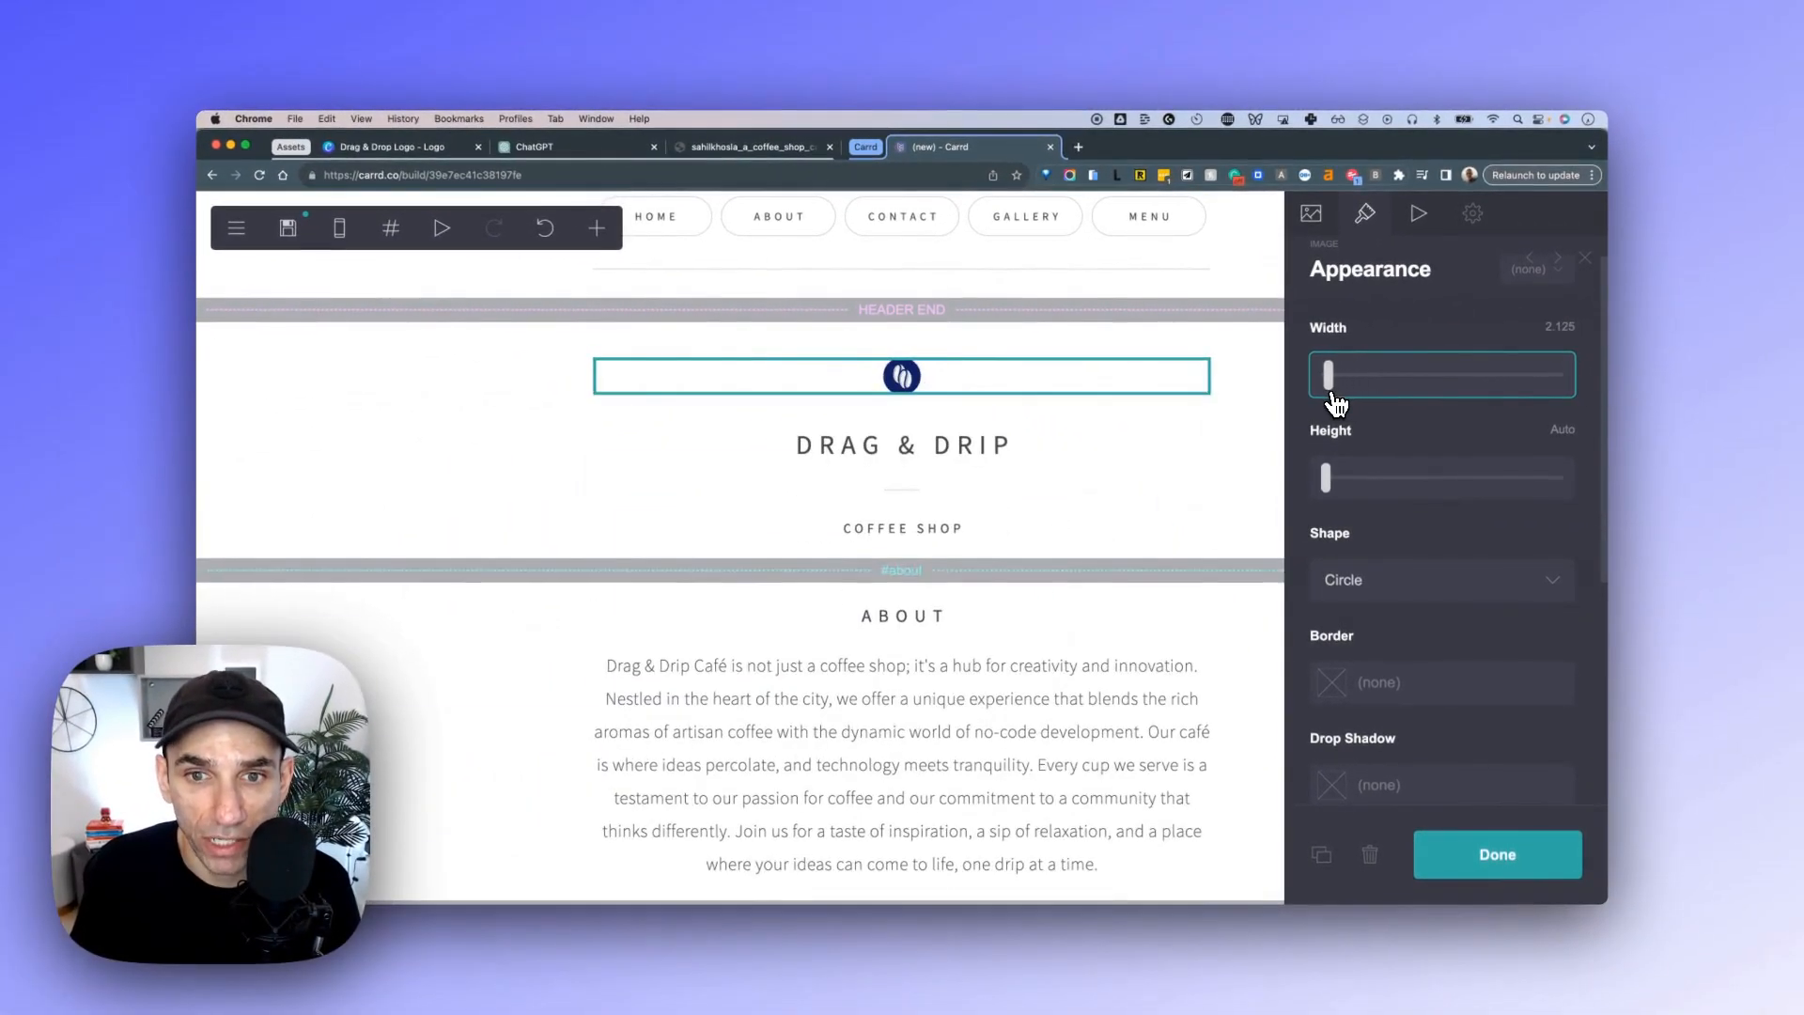
drag(1333, 395, 1339, 393)
Change the logo image's shape to Rectangle.
click(1421, 575)
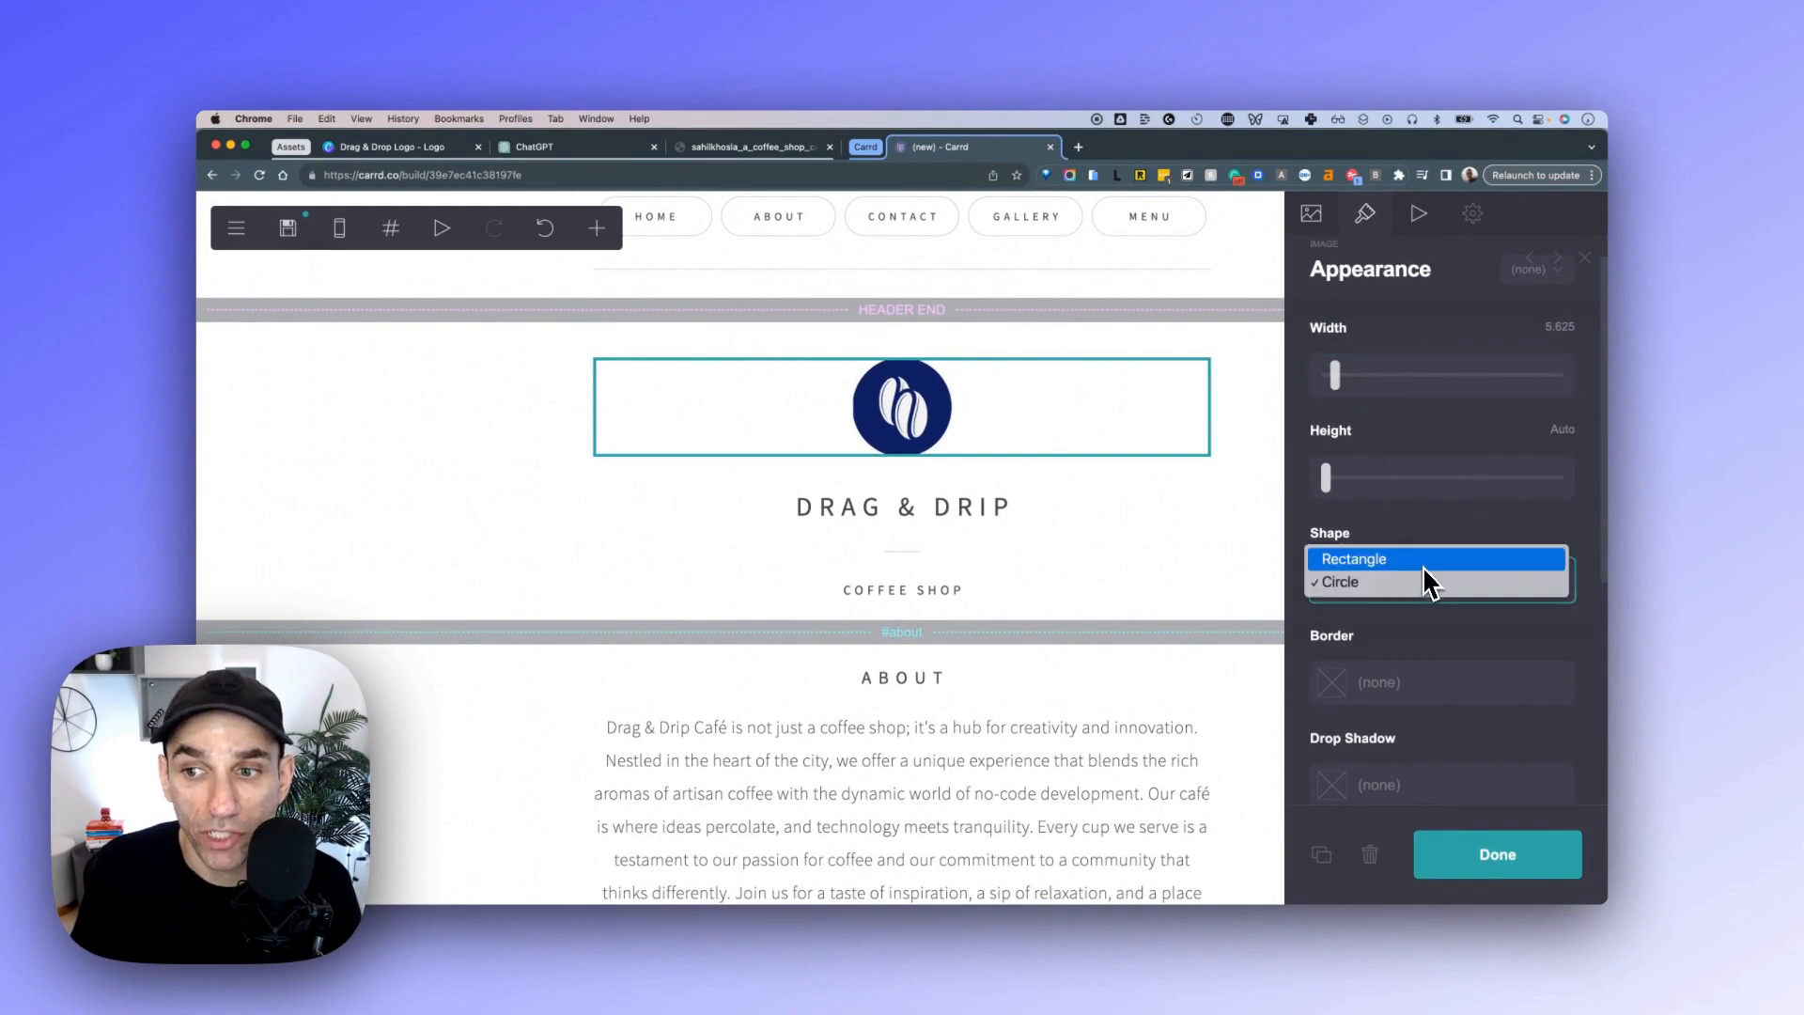
click(1424, 564)
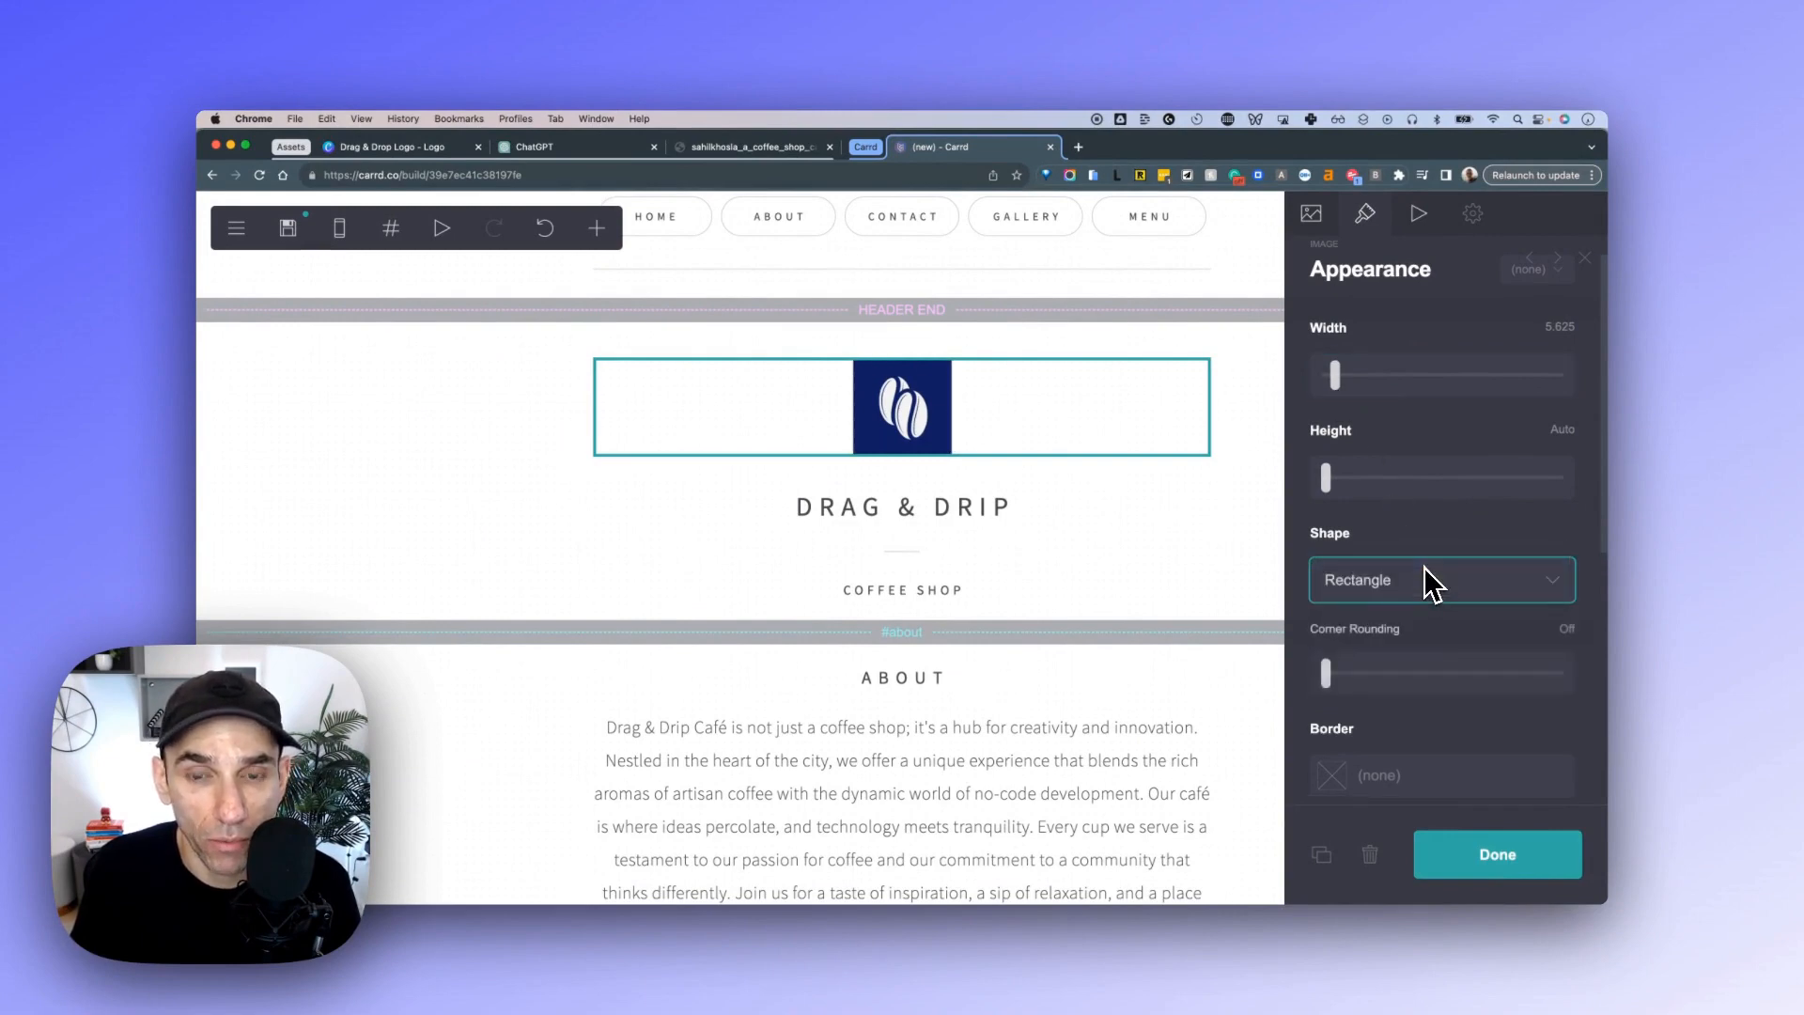
scroll(1432, 523, down, 5)
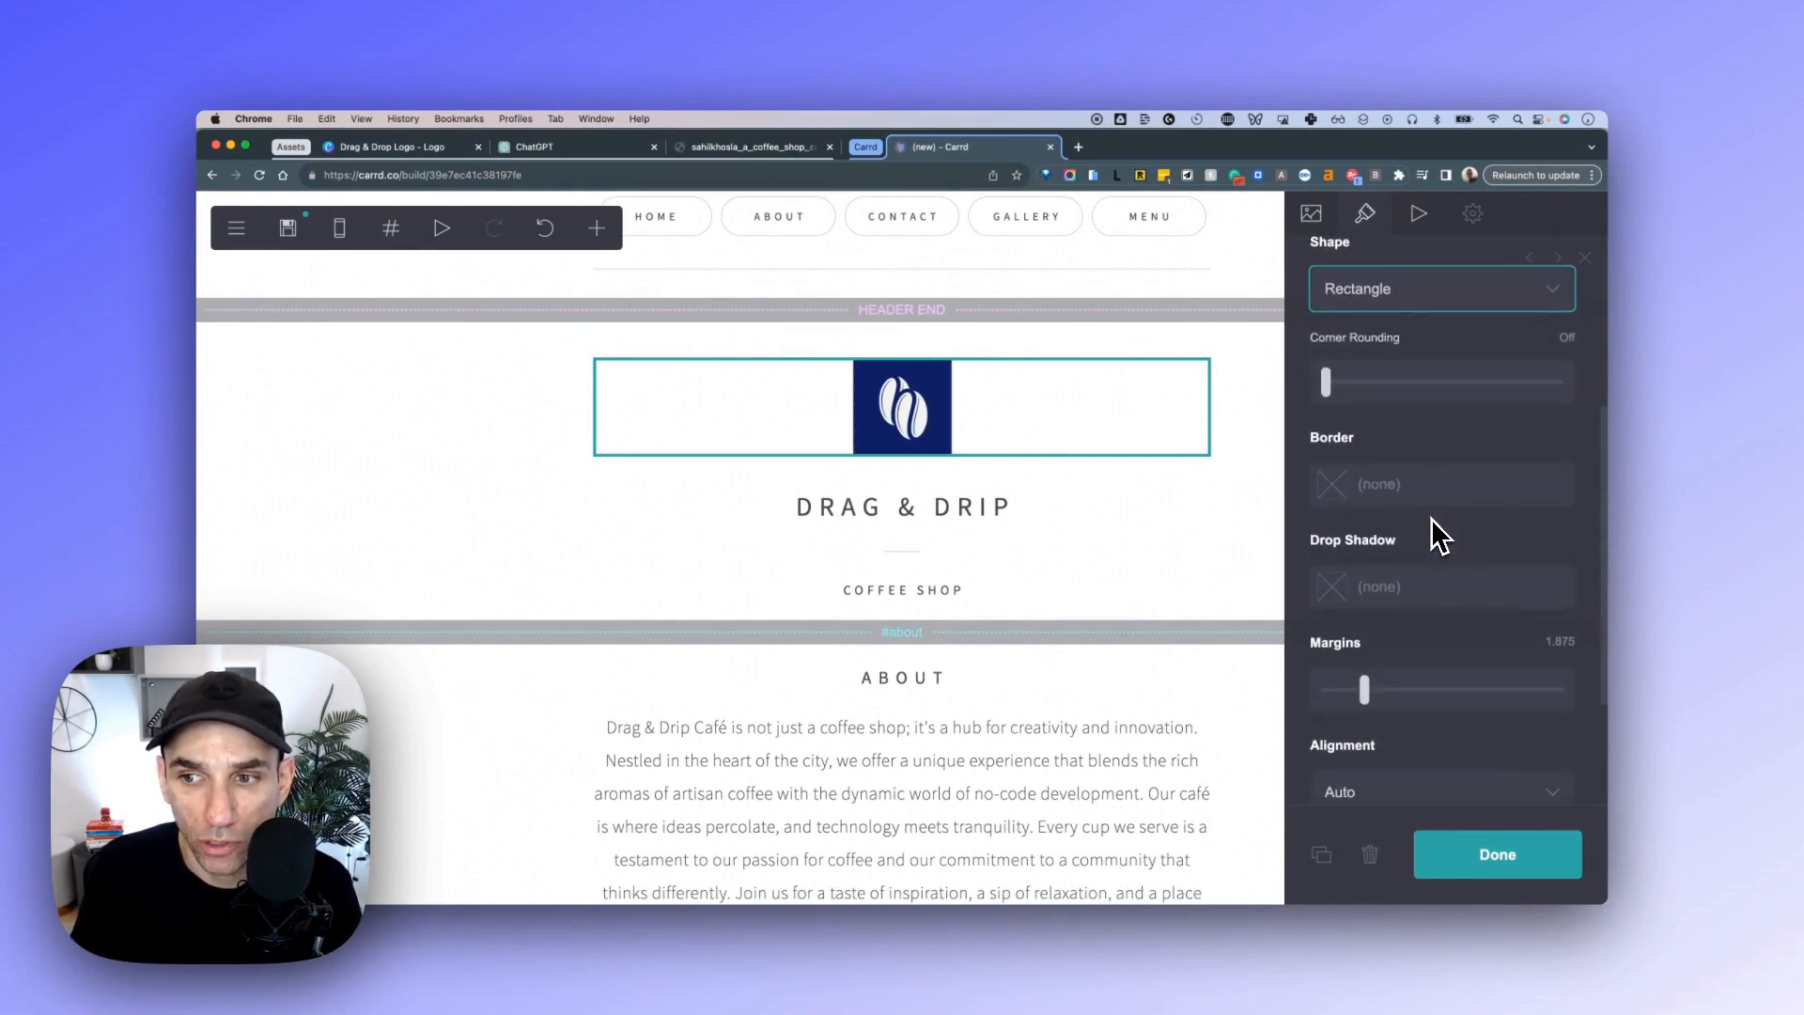
scroll(1432, 523, up, 4)
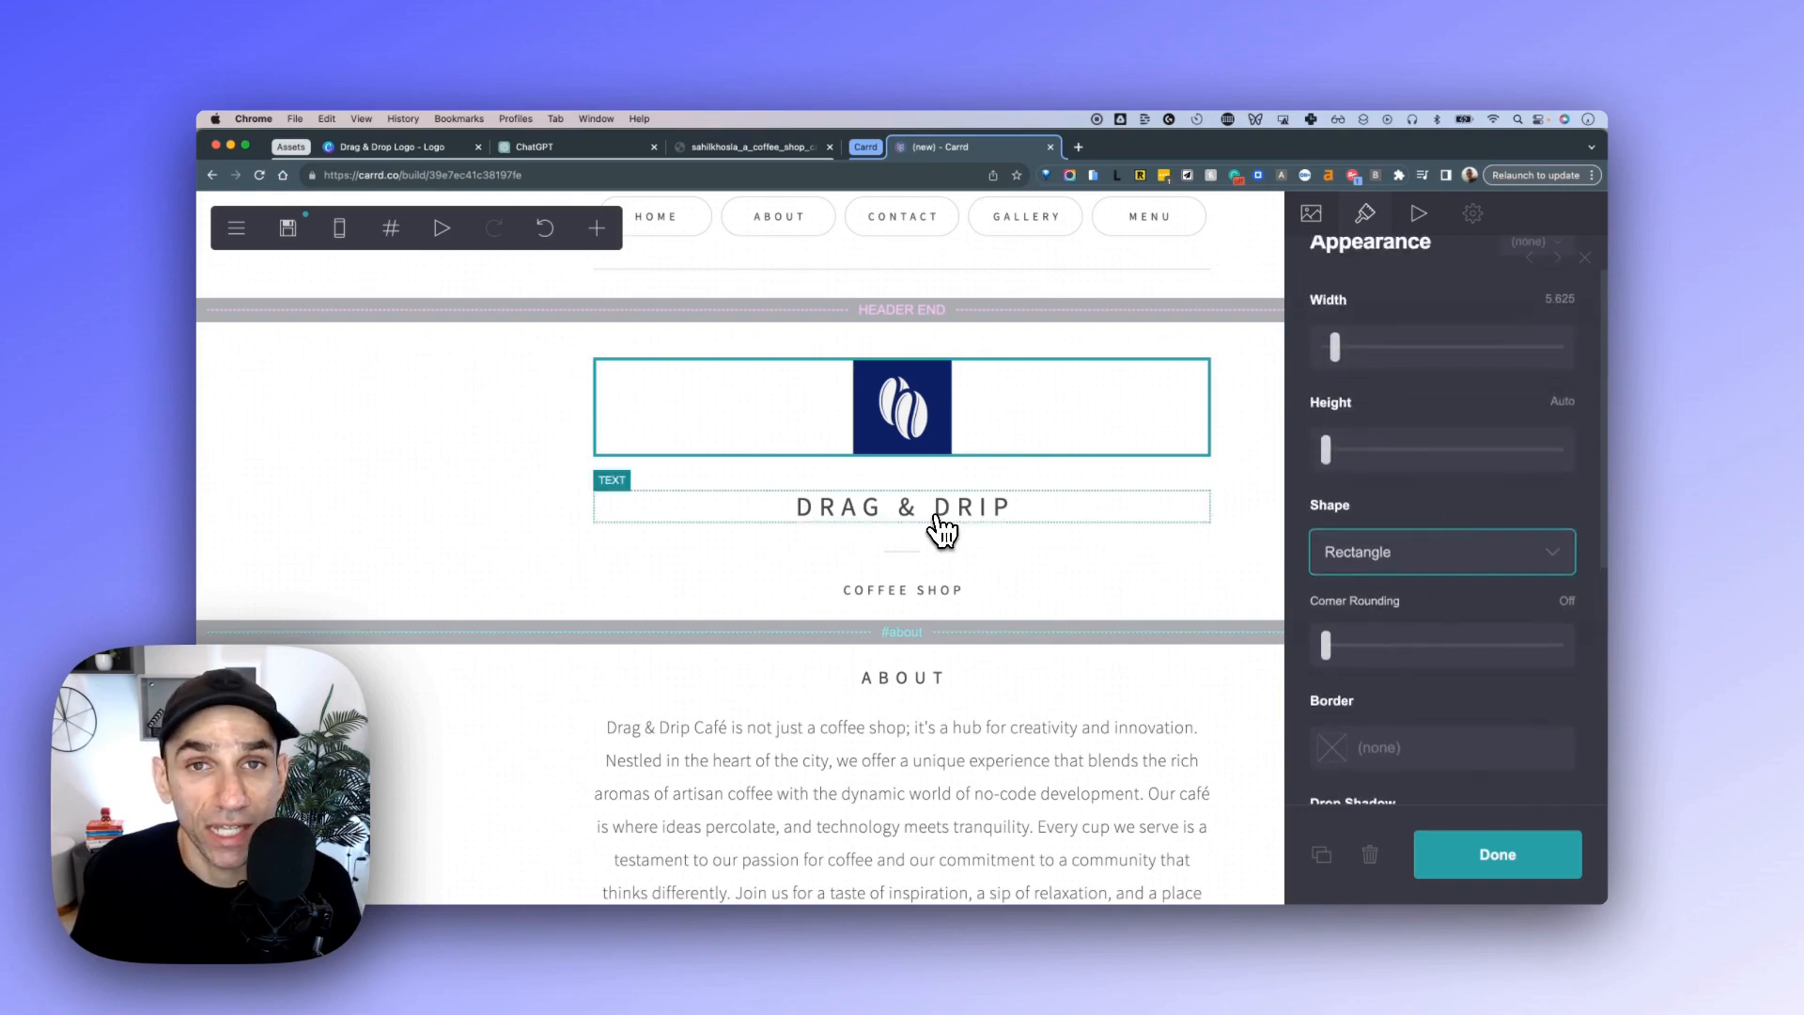
Change the font of the Drag & Drip title to Space Grotesk and finish editing the text.
click(937, 519)
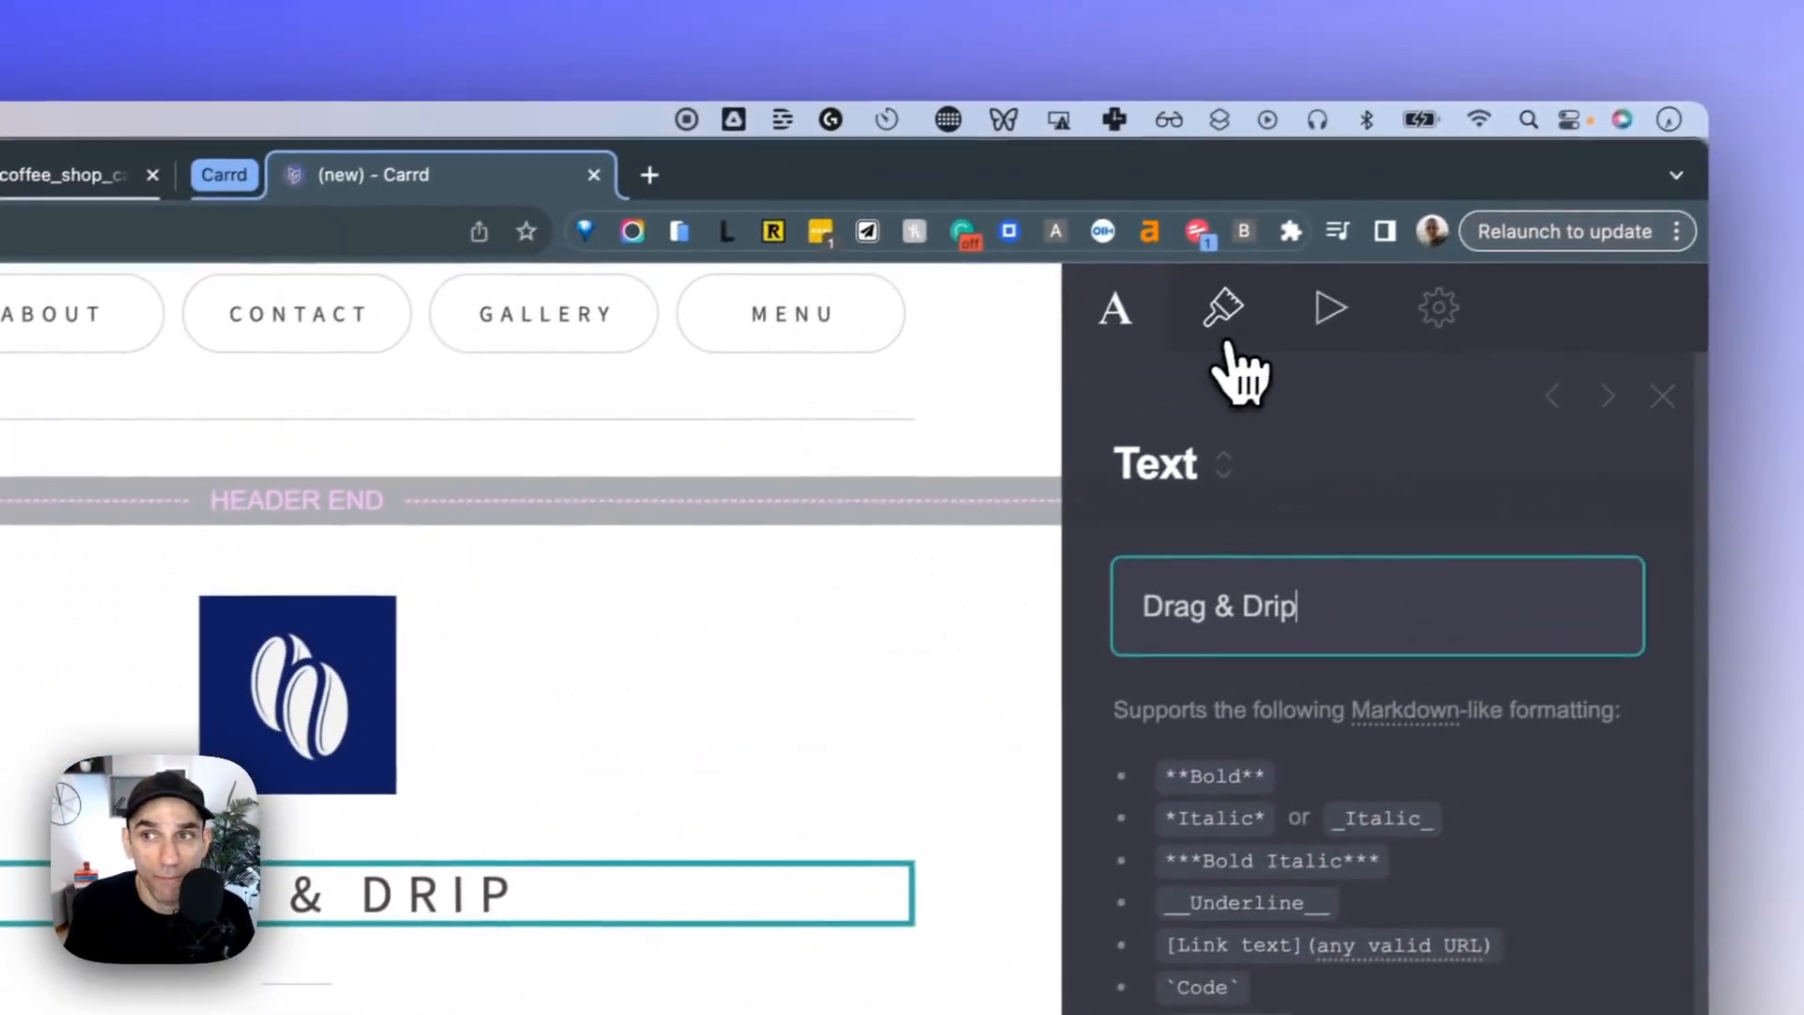
click(1476, 156)
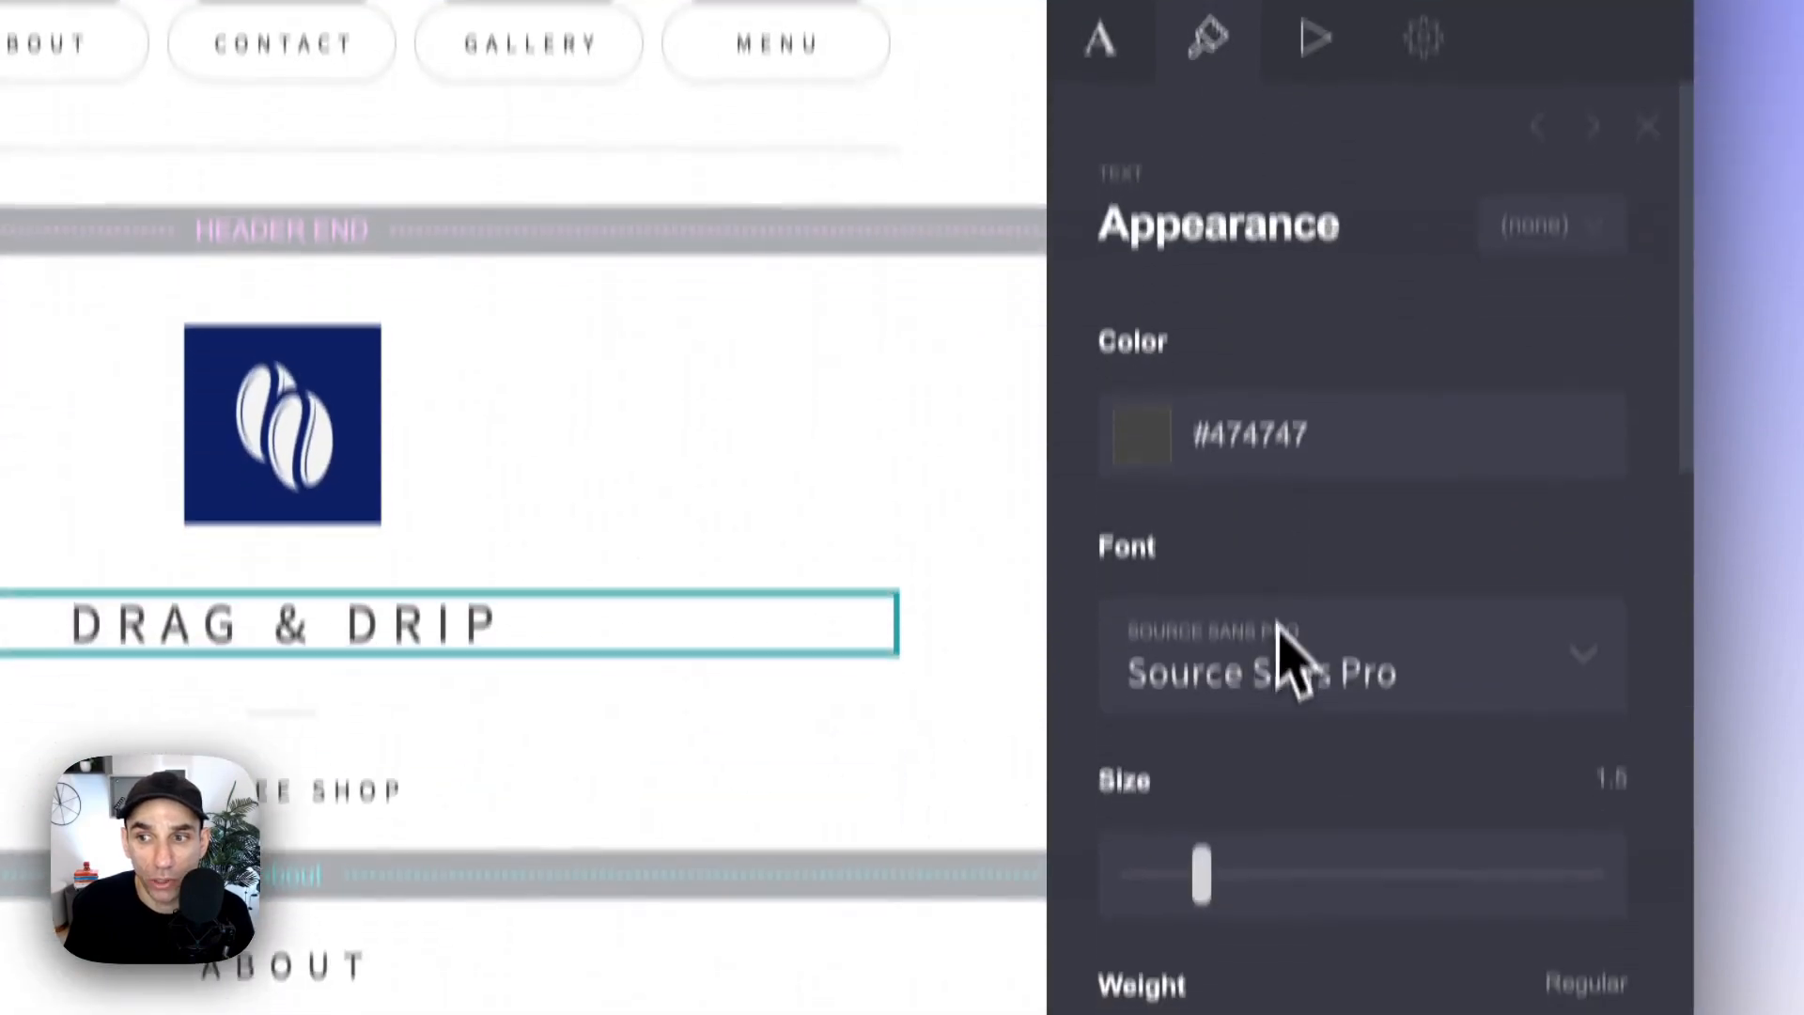
click(1278, 930)
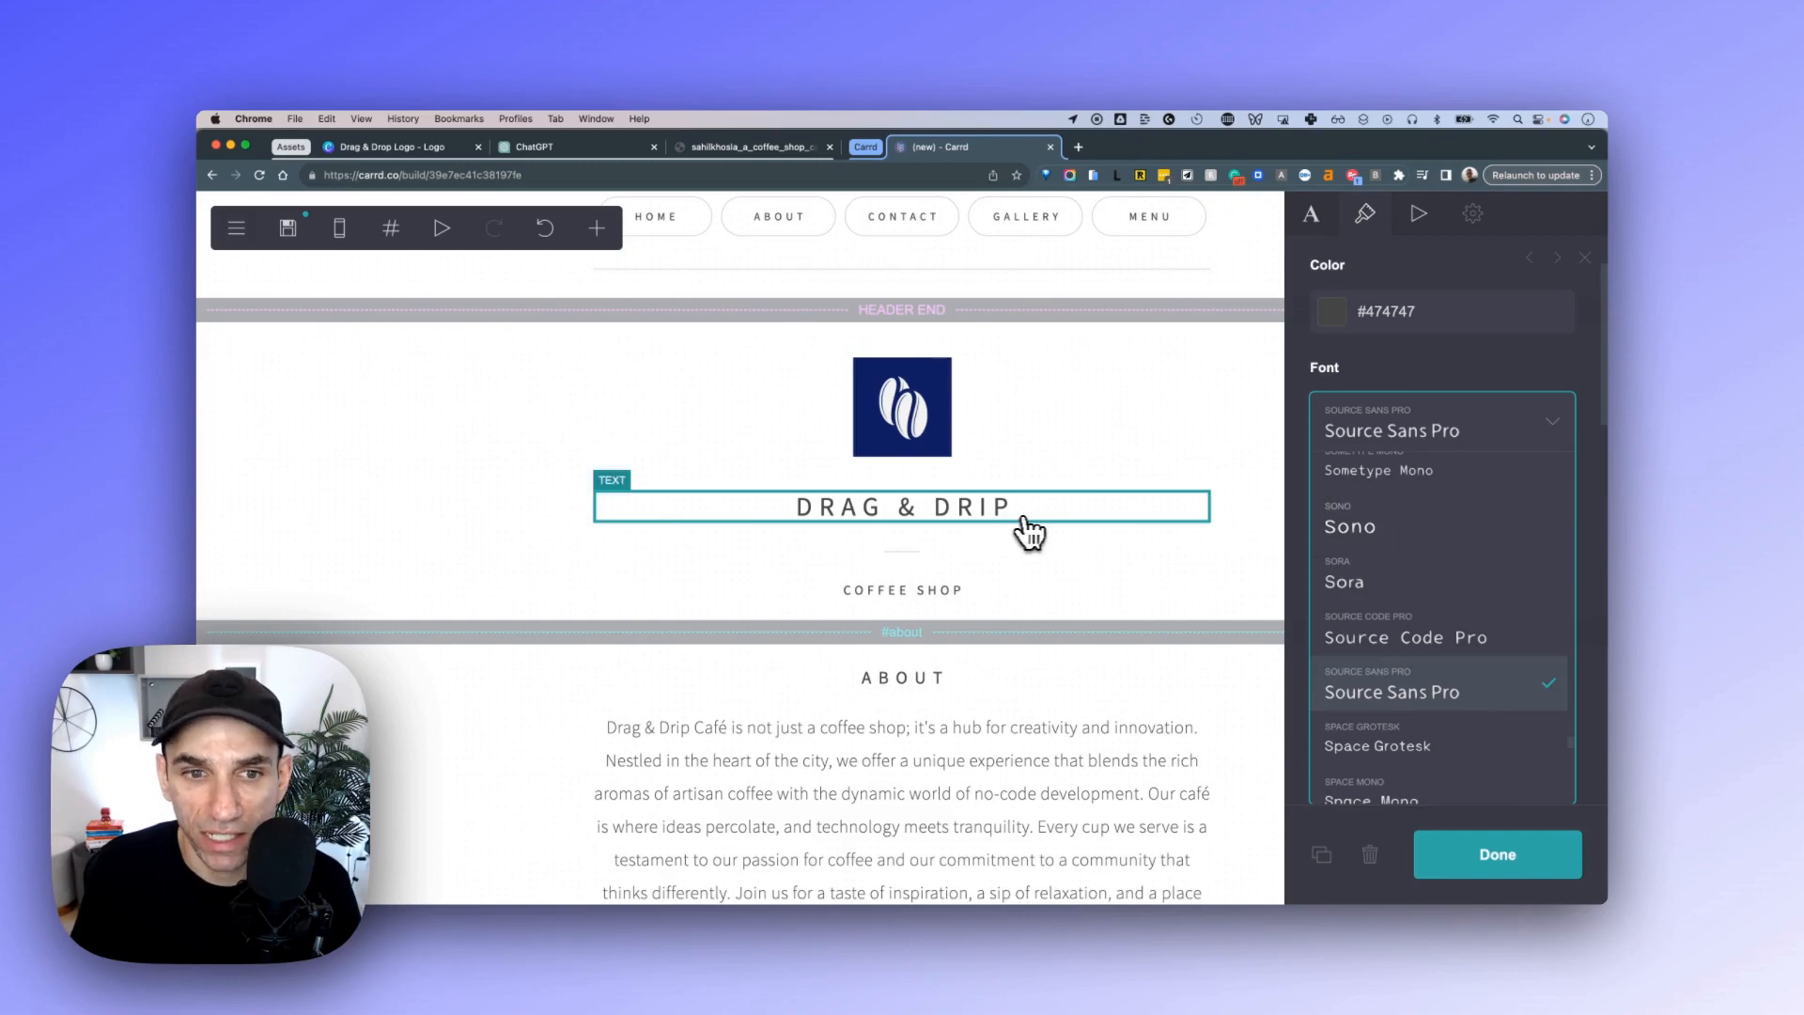
scroll(1378, 498, down, 3)
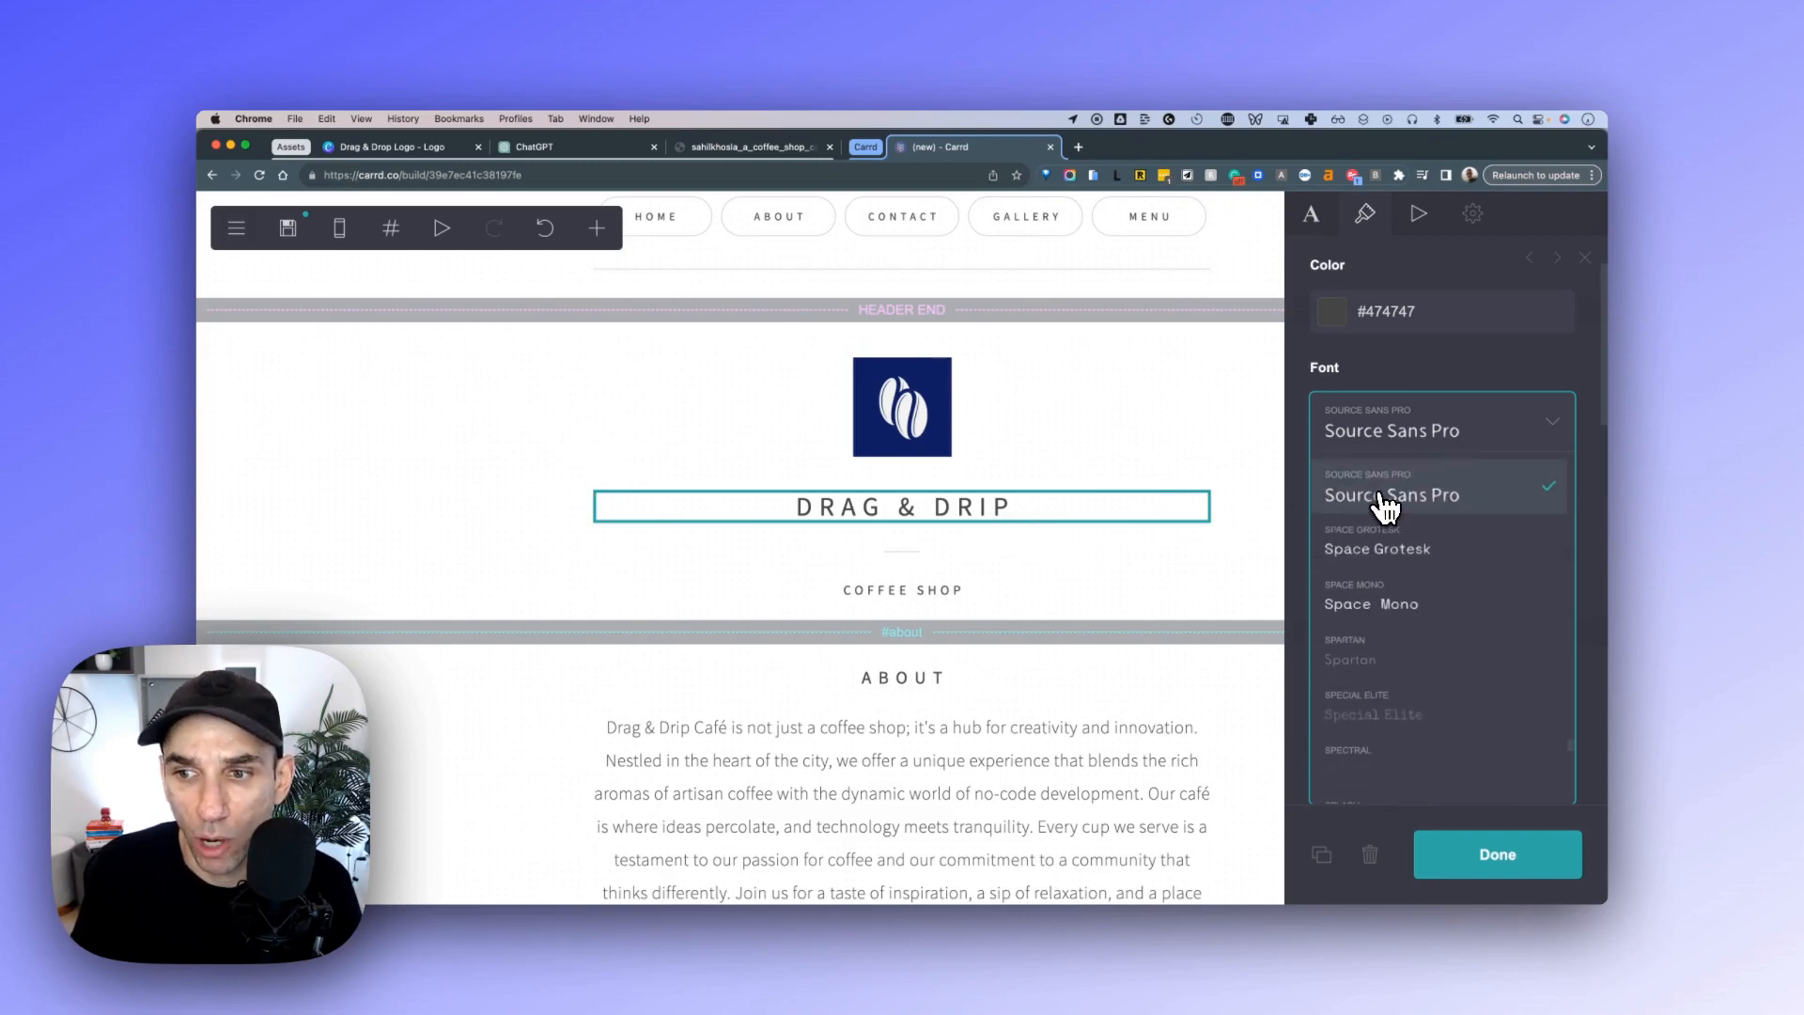
click(1375, 552)
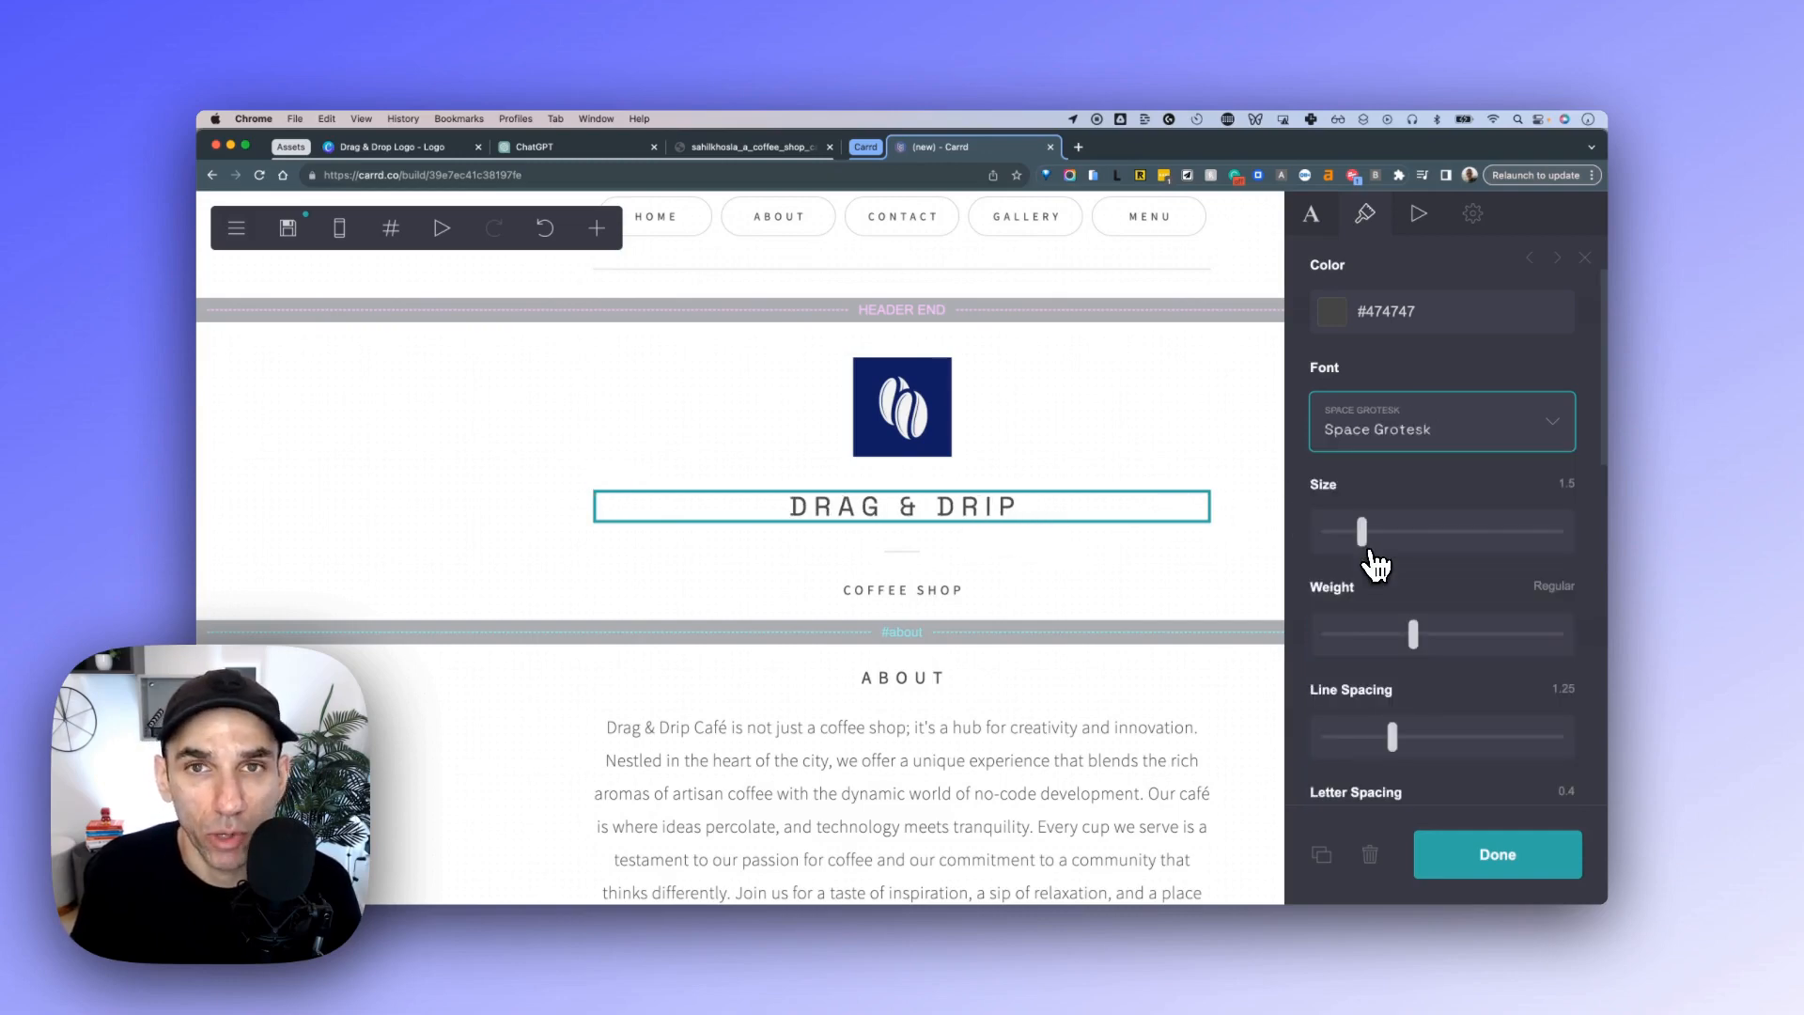
key(super+z)
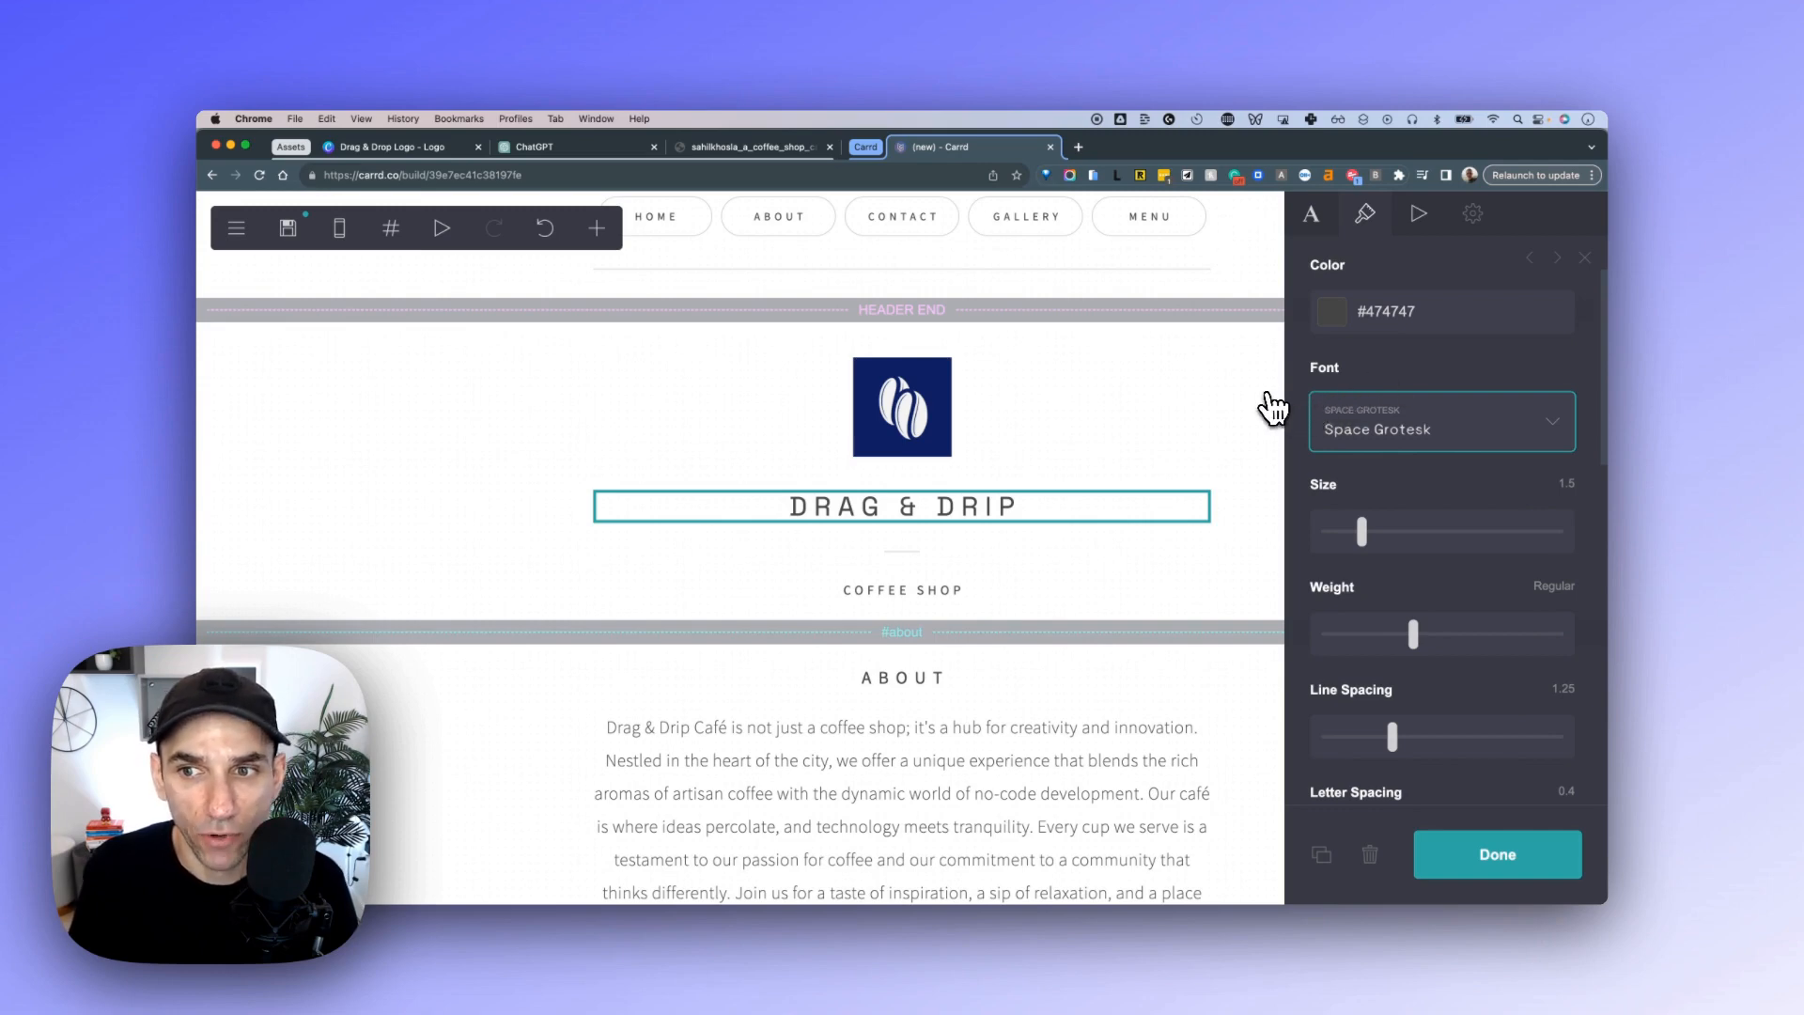
click(1514, 856)
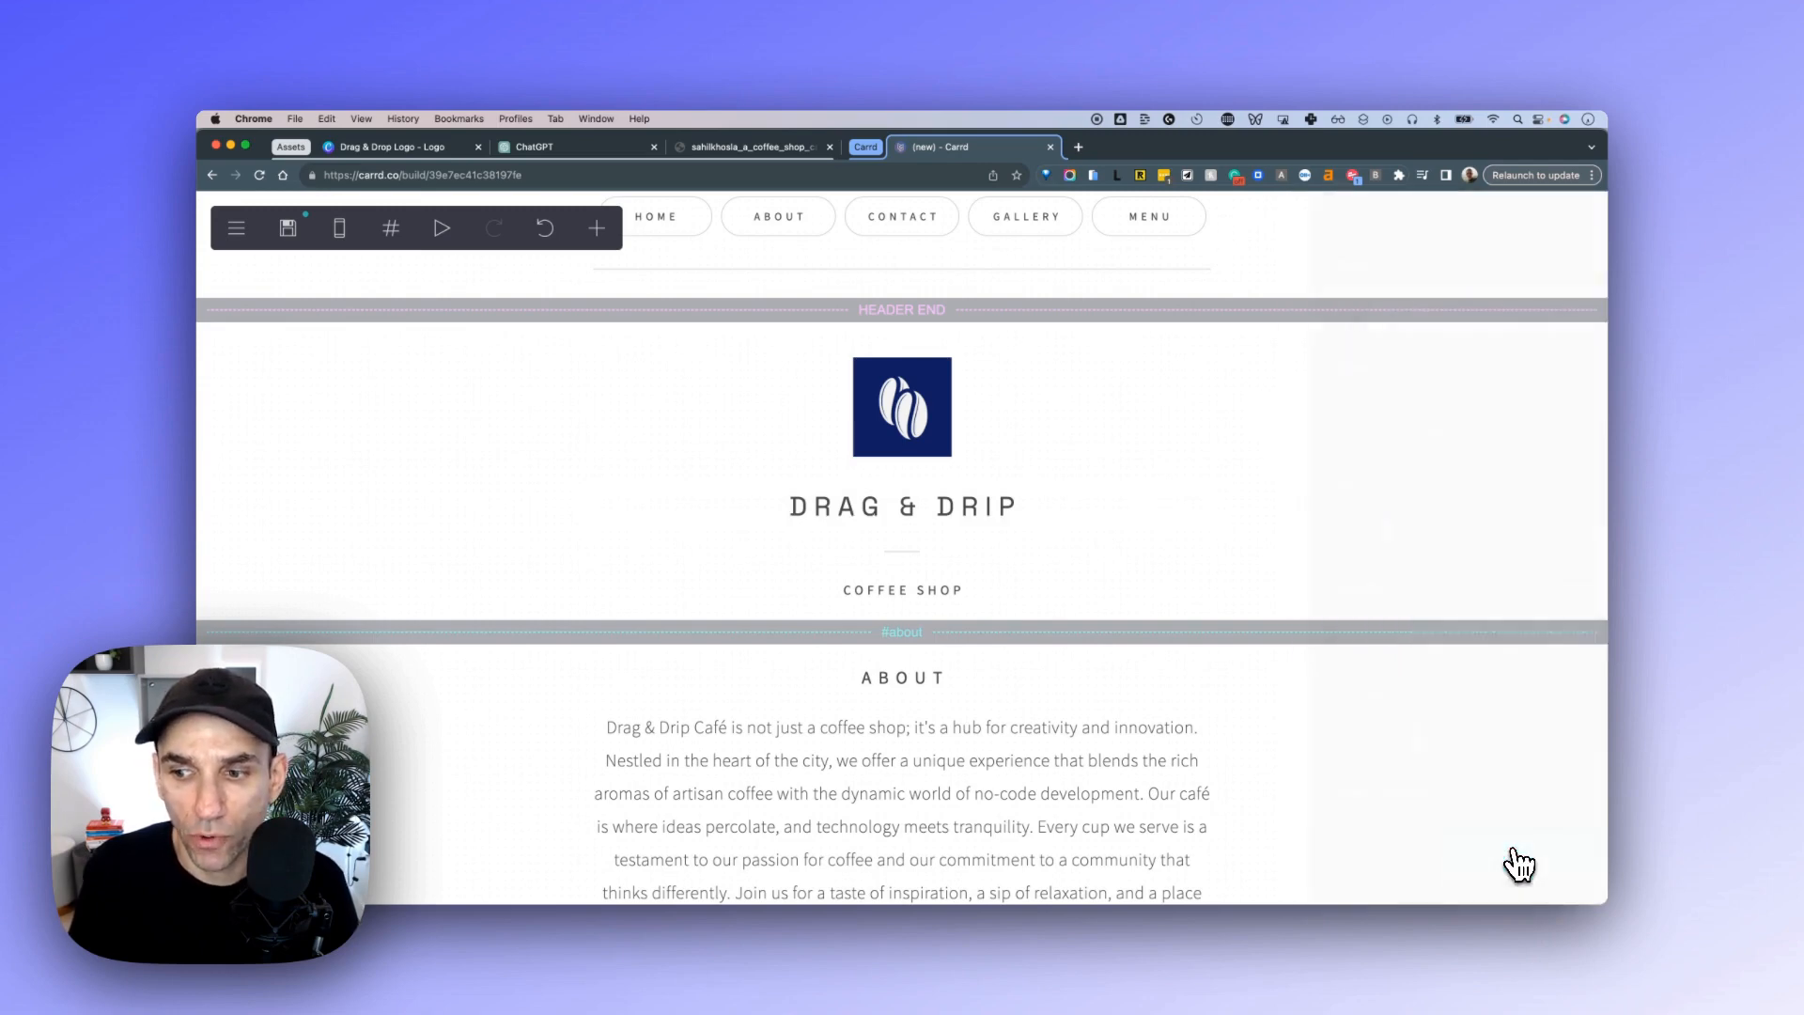
Open the site's publish settings, log in to the existing Carrd account and acknowledge the login notice.
scroll(1209, 605, up, 1)
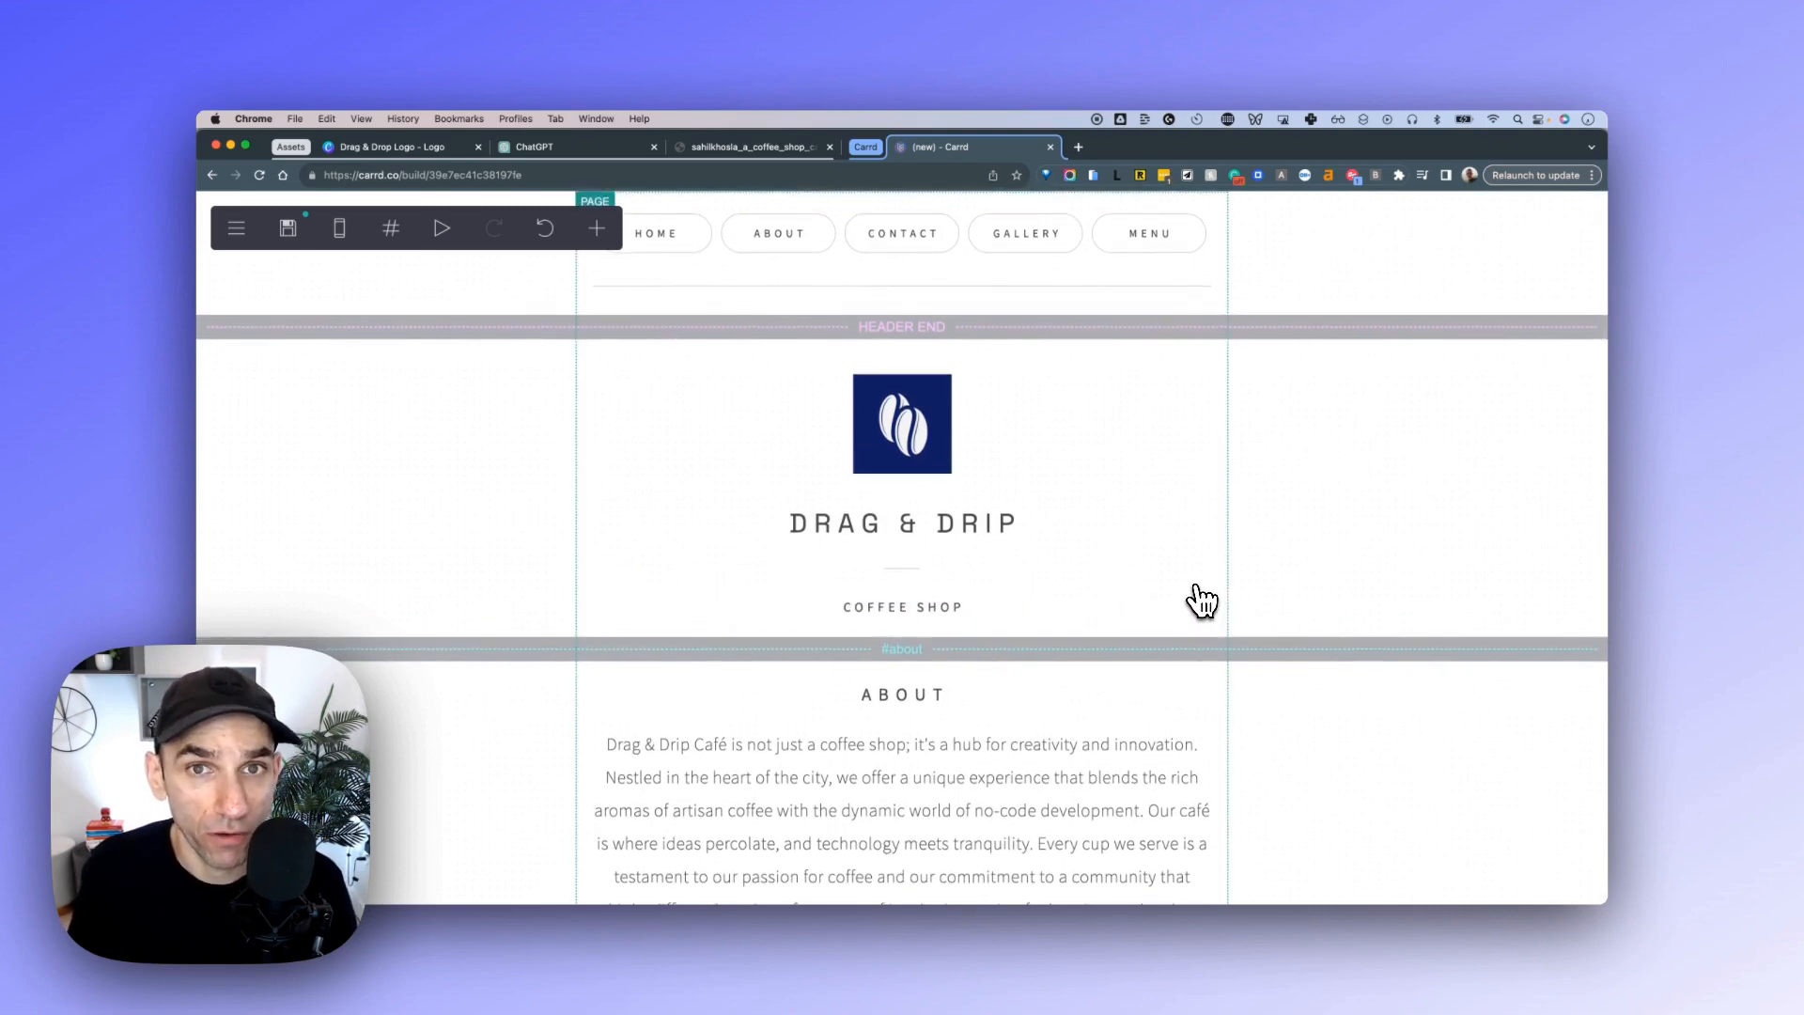
click(295, 240)
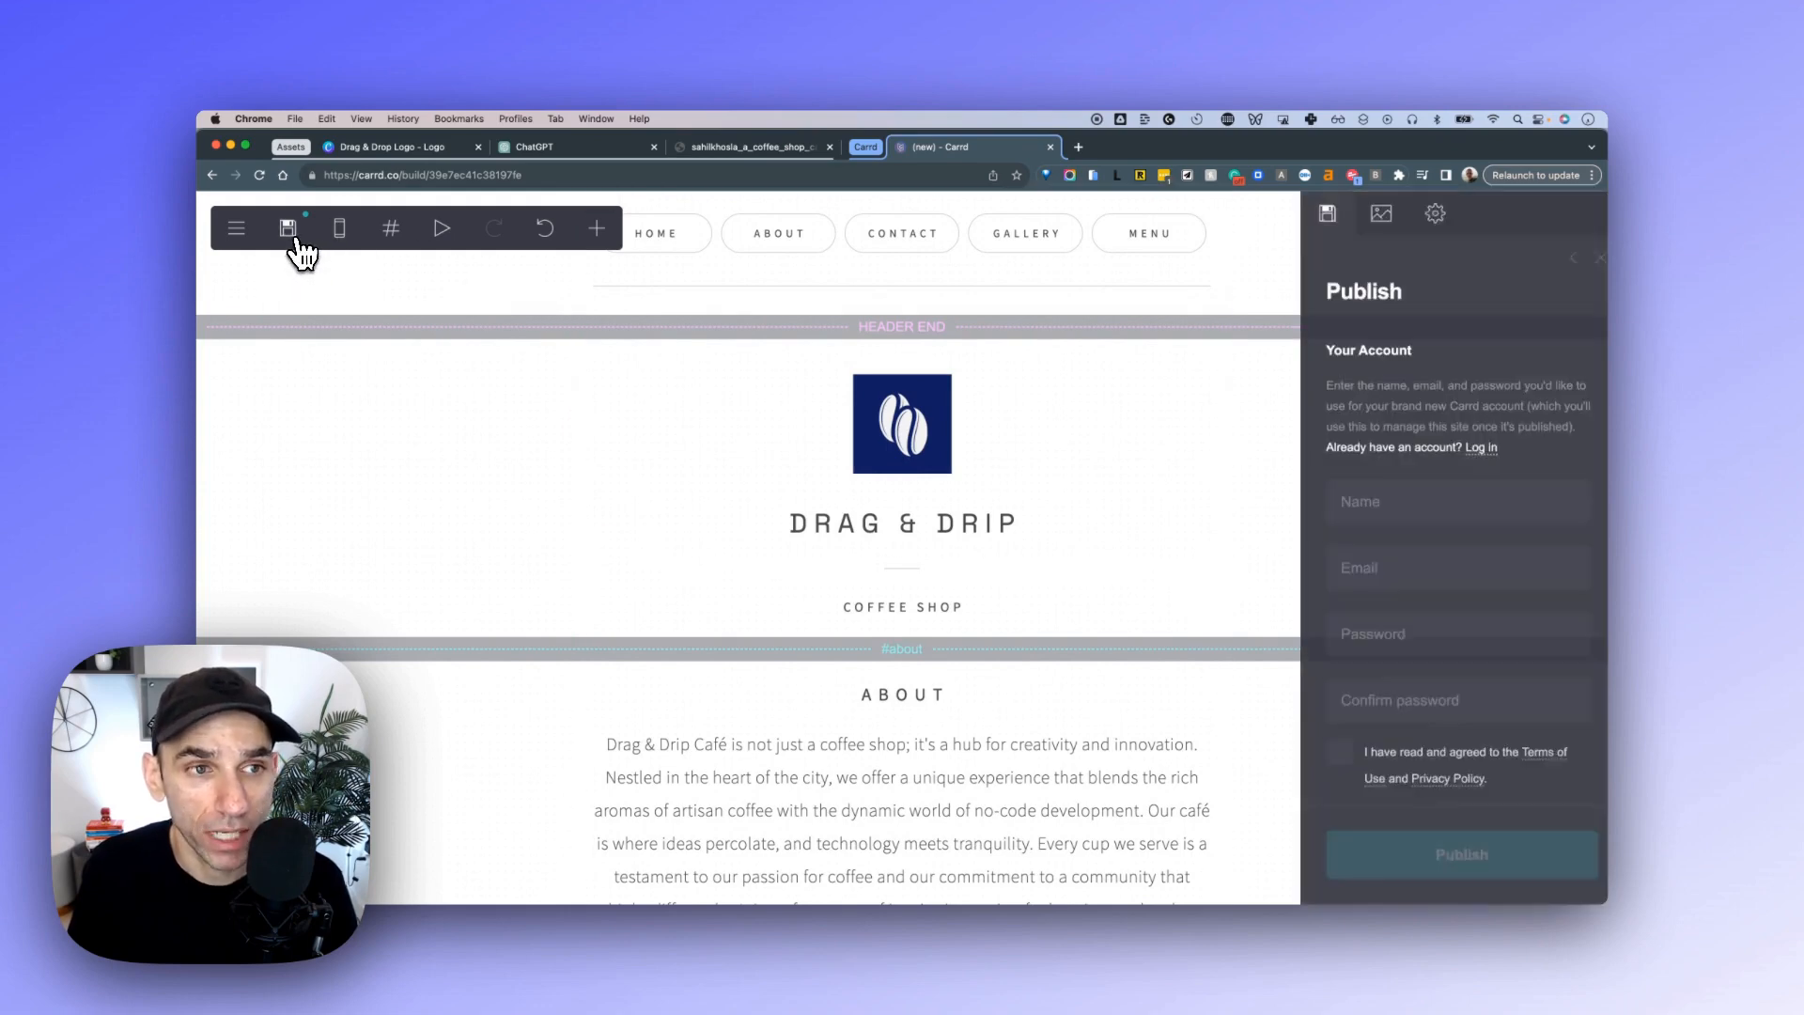
scroll(1330, 474, down, 3)
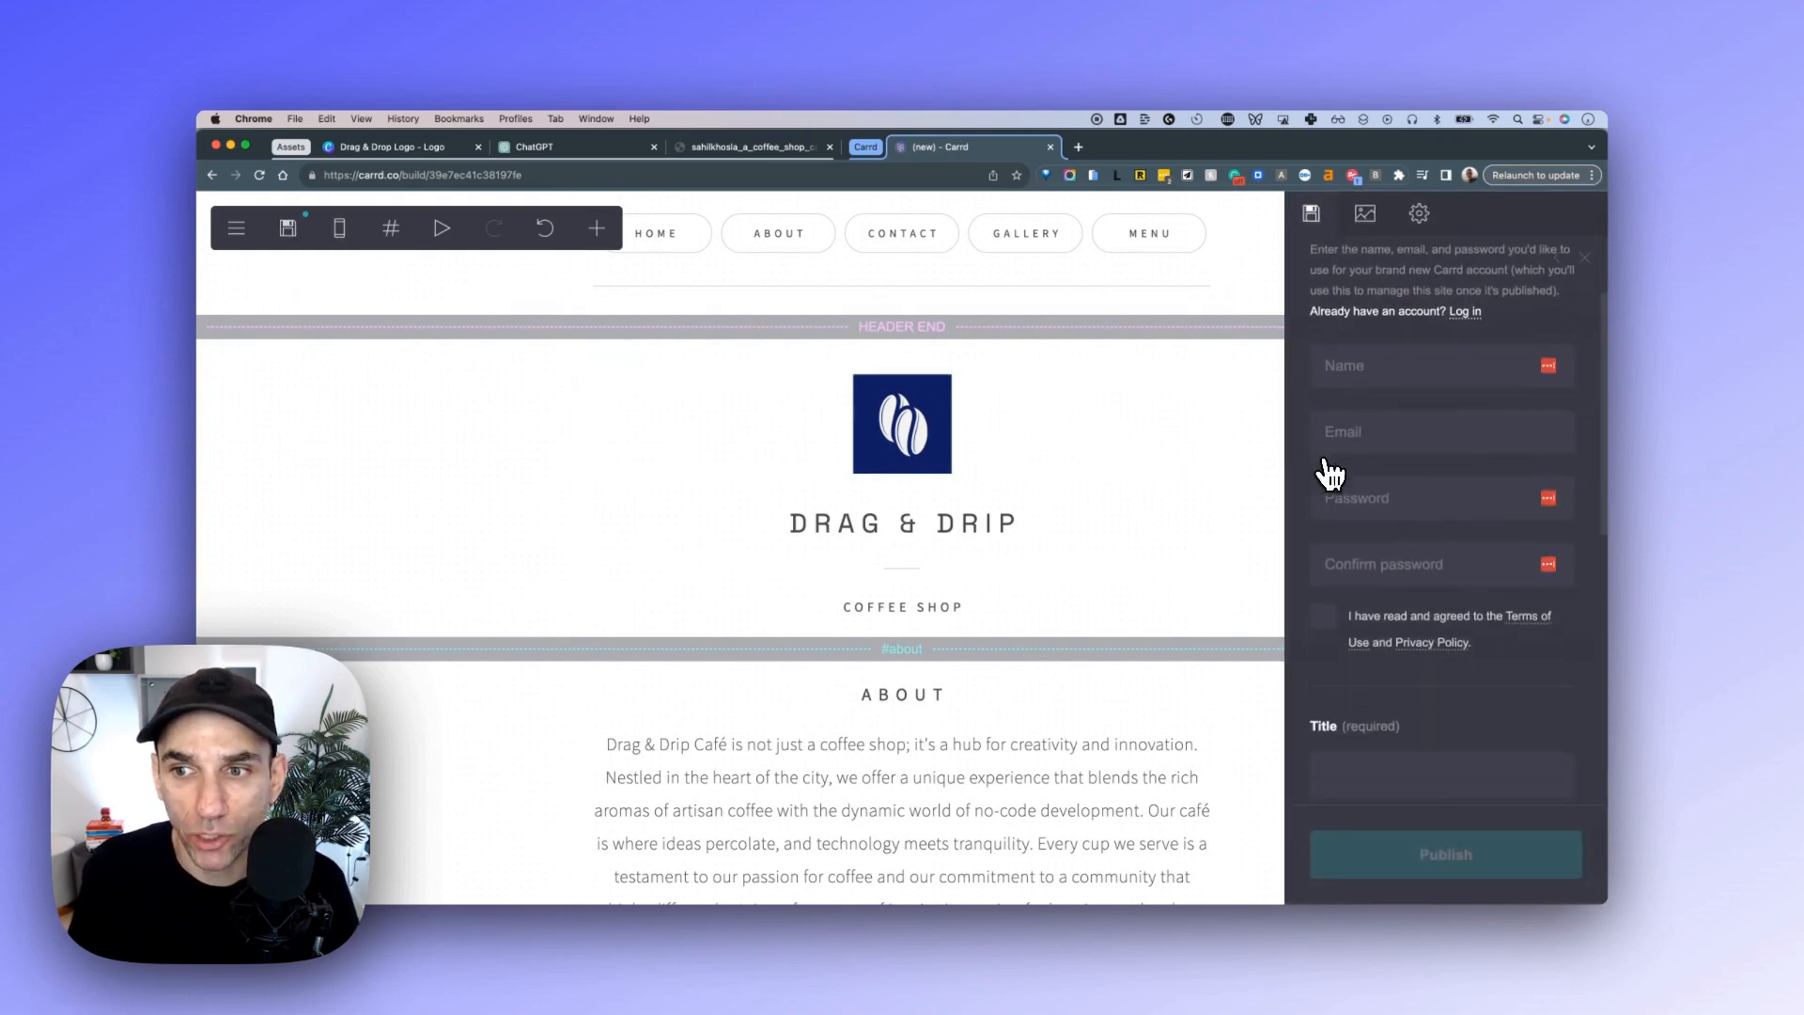
scroll(1335, 474, up, 2)
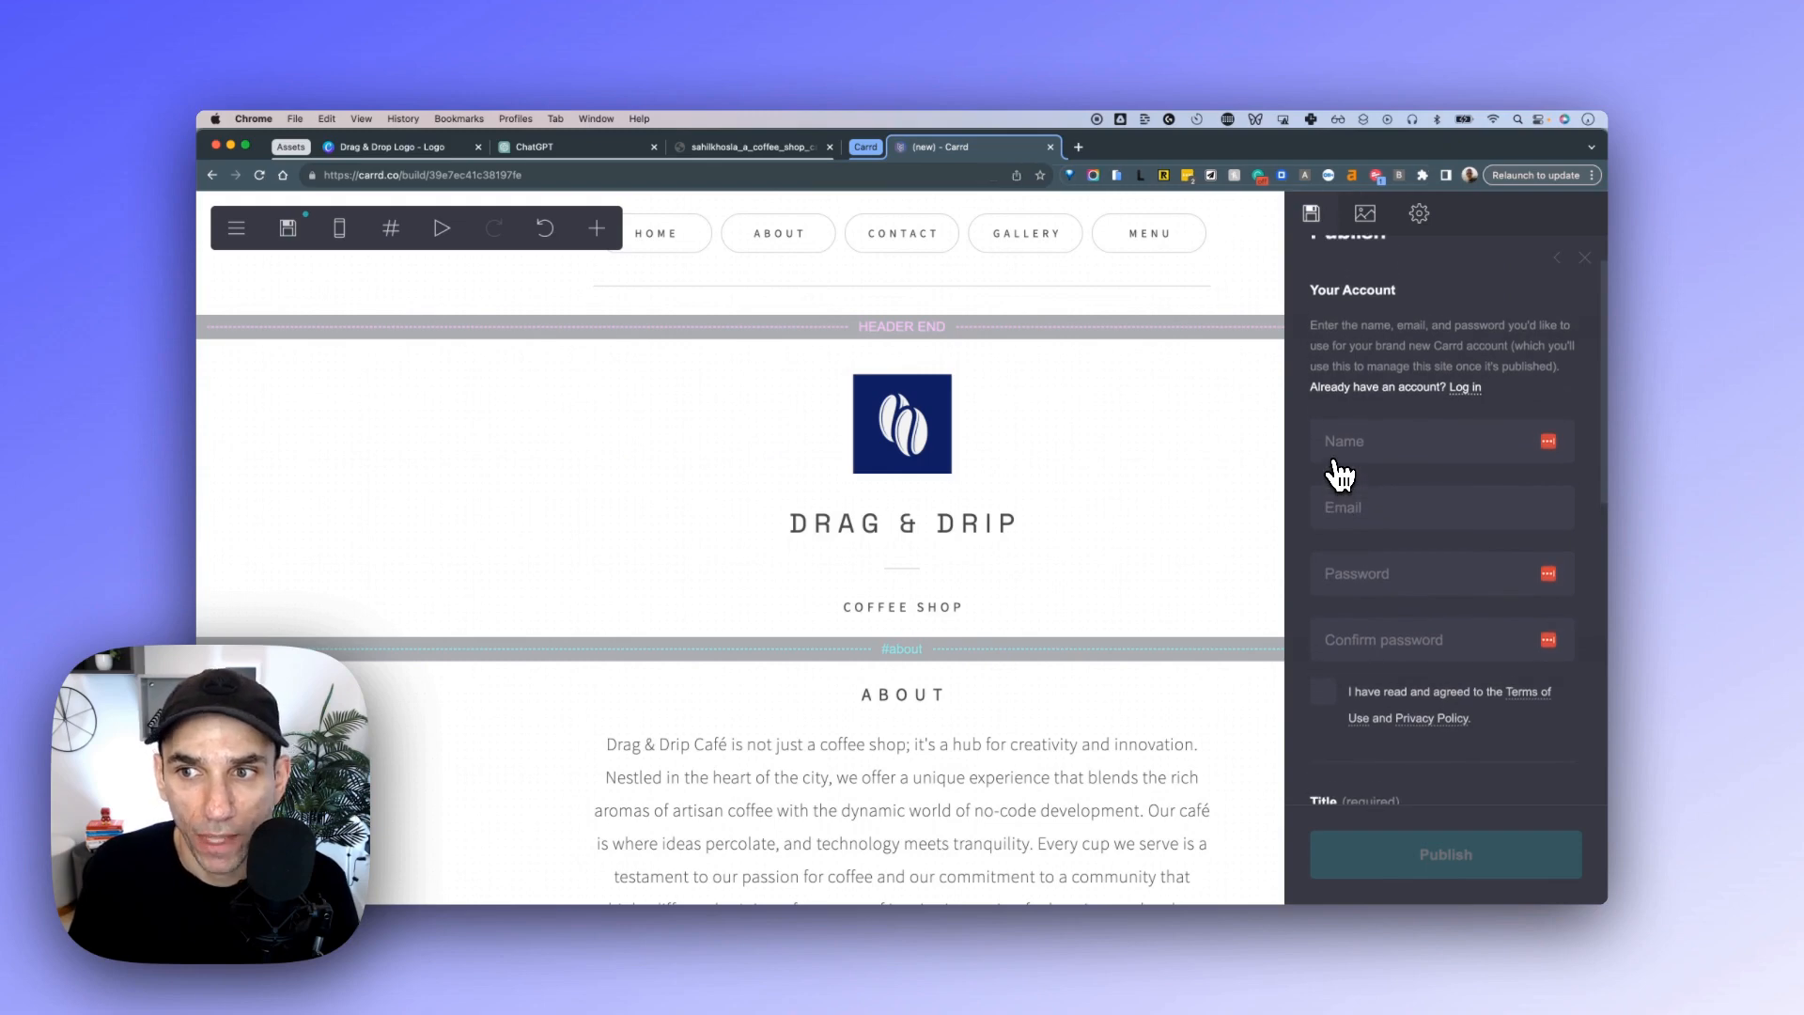
scroll(1473, 437, up, 2)
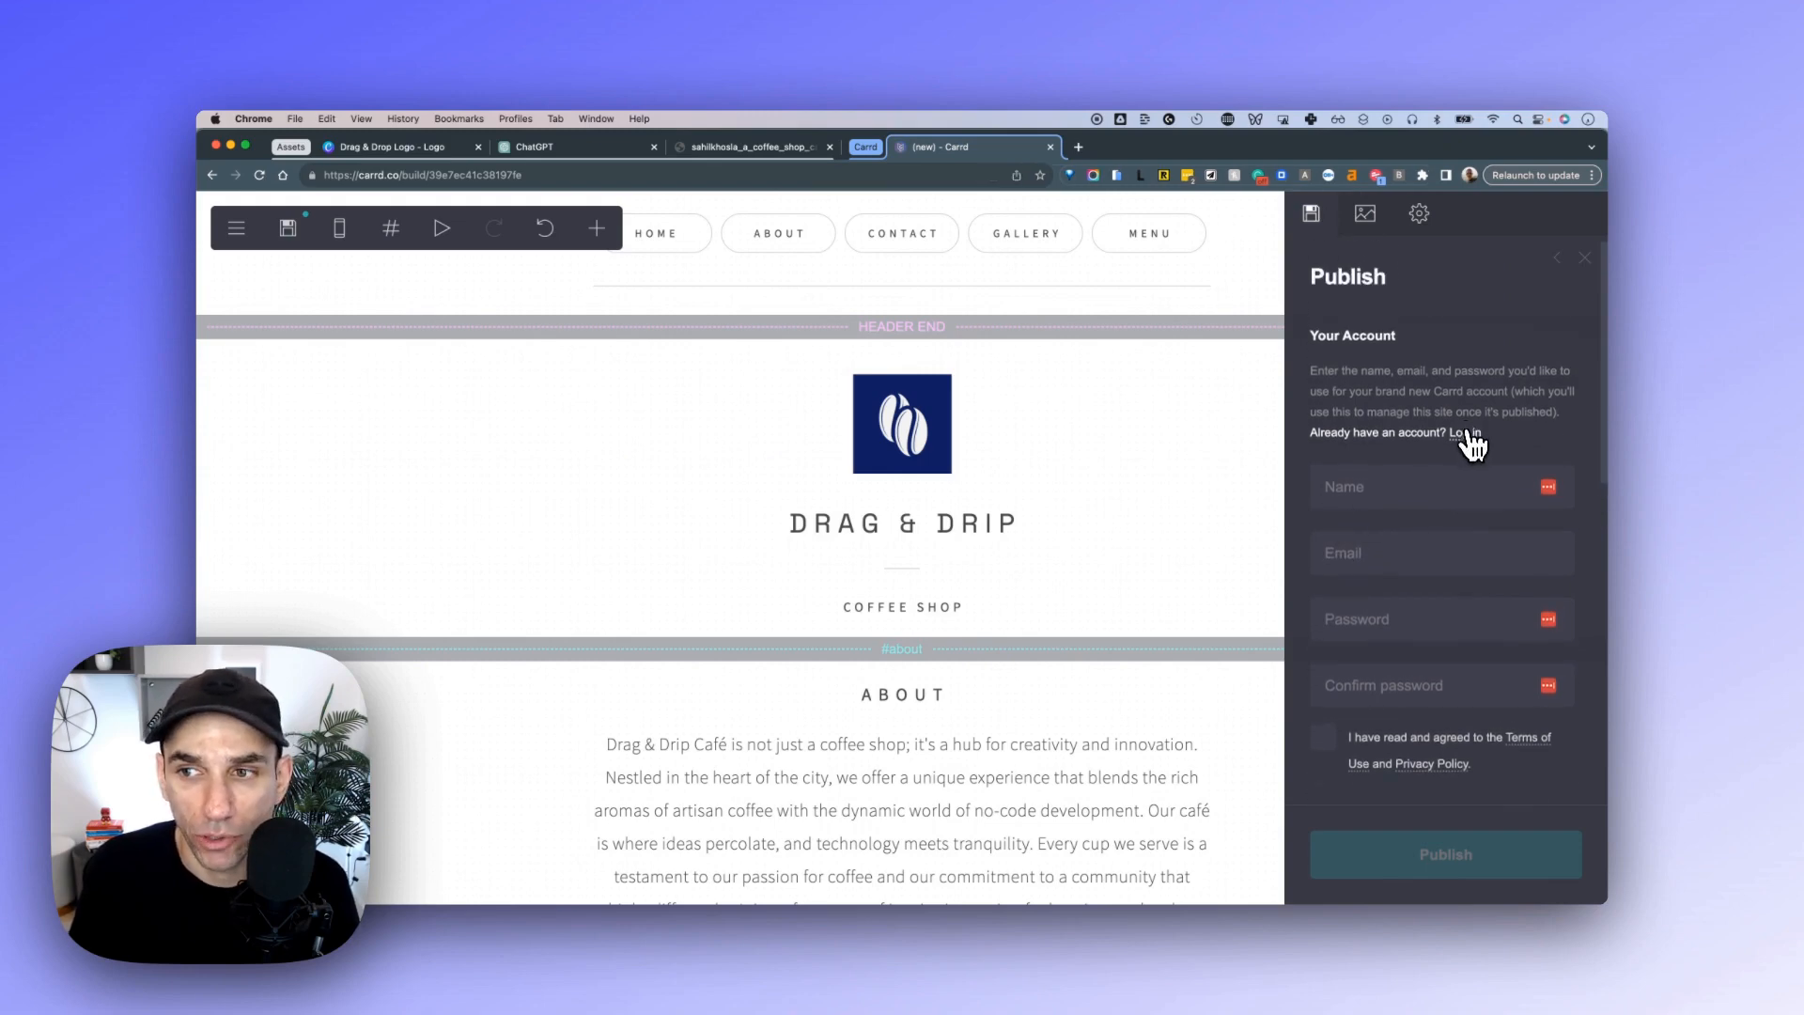
click(1464, 434)
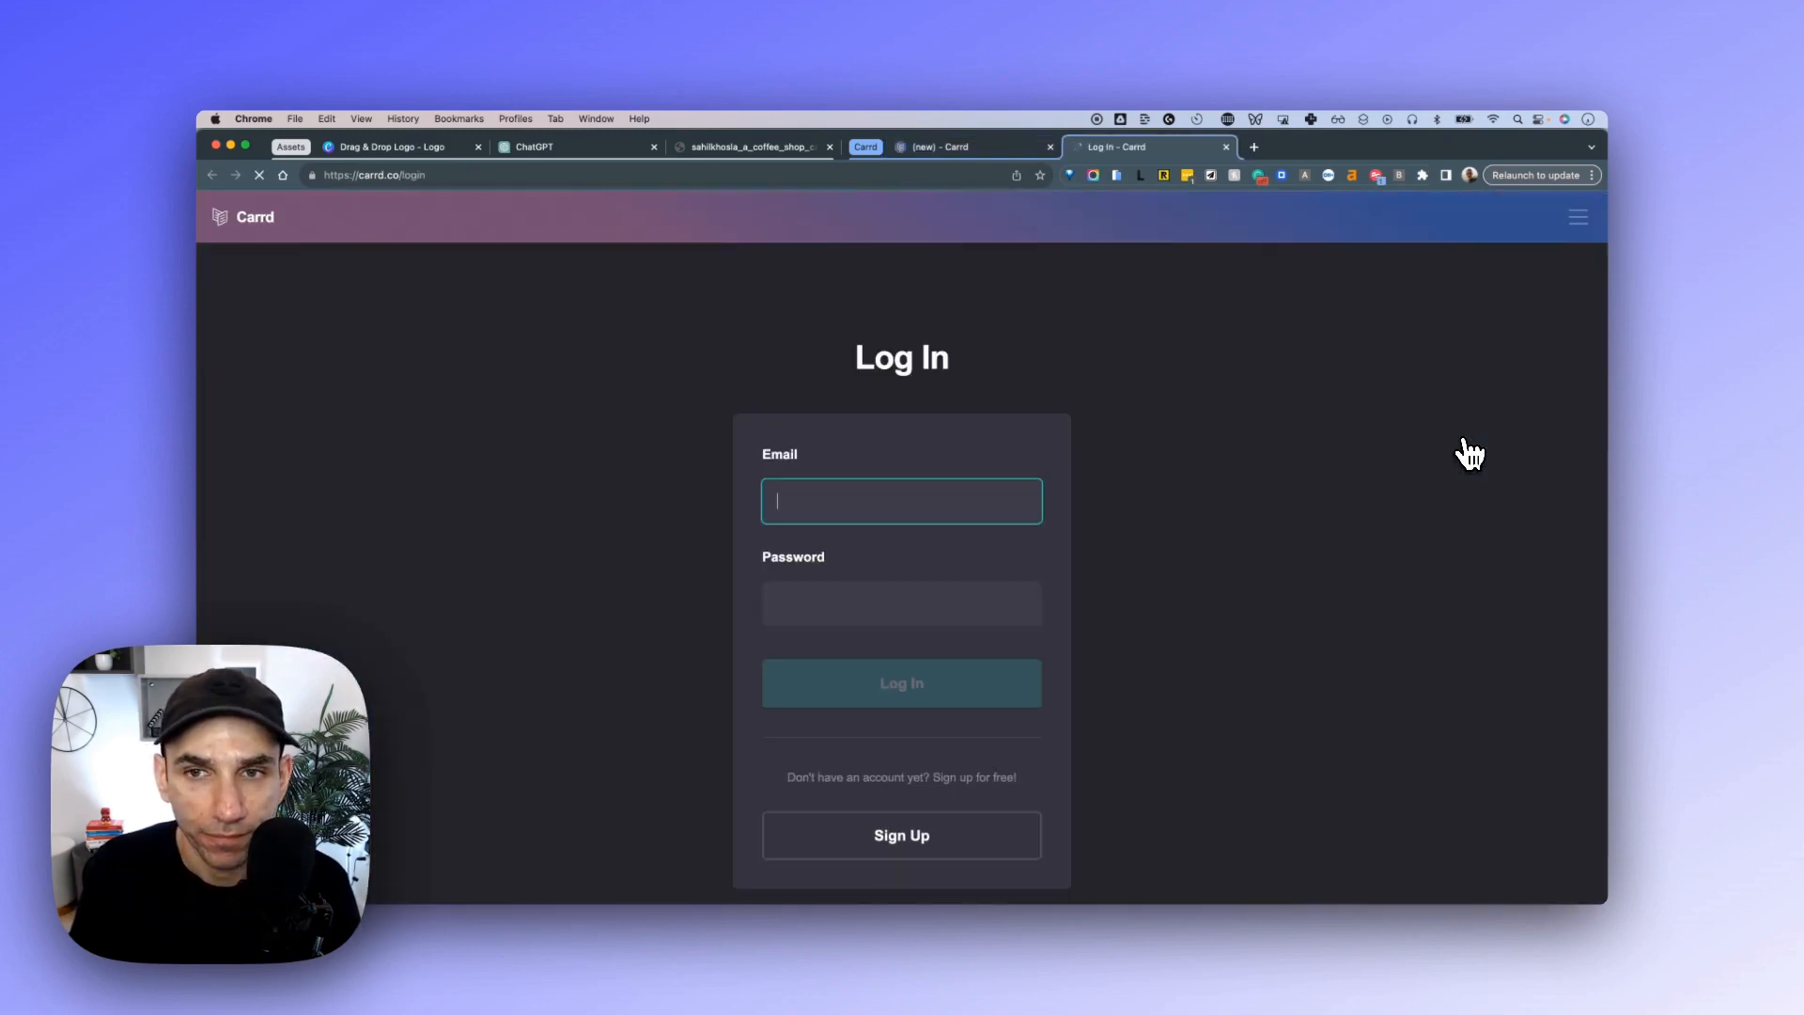
scroll(913, 531, down, 2)
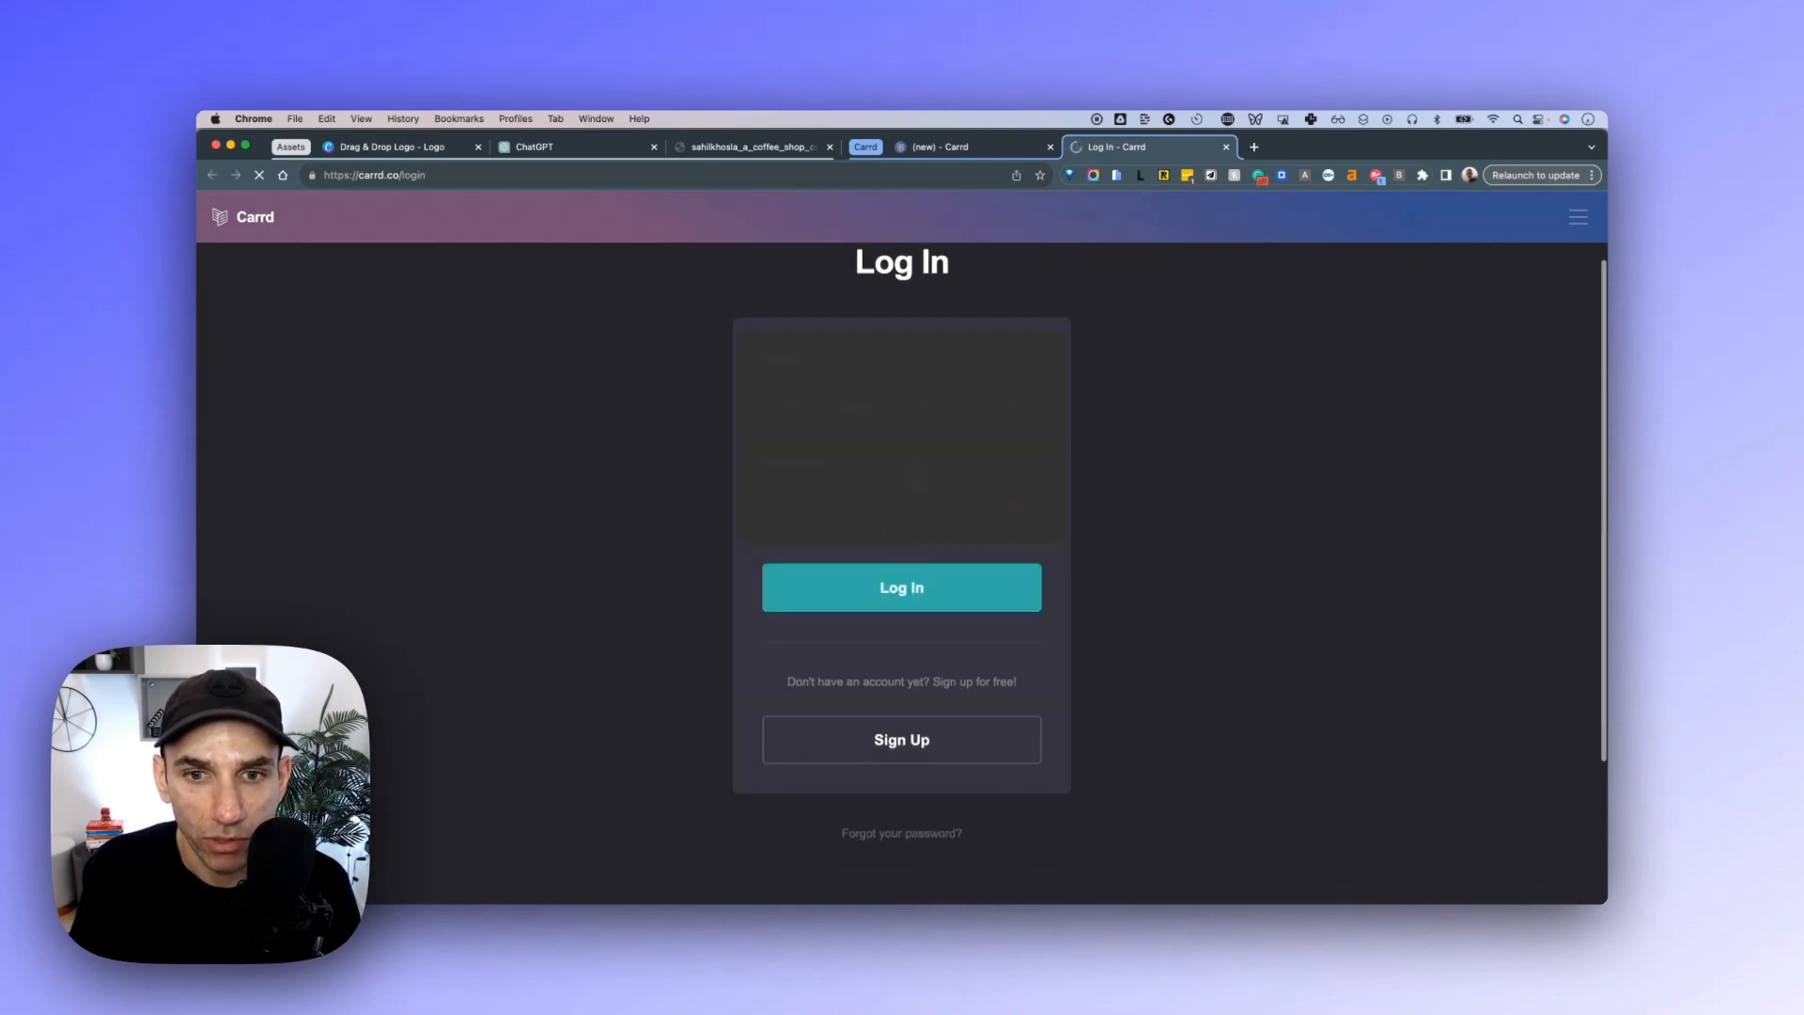
click(933, 596)
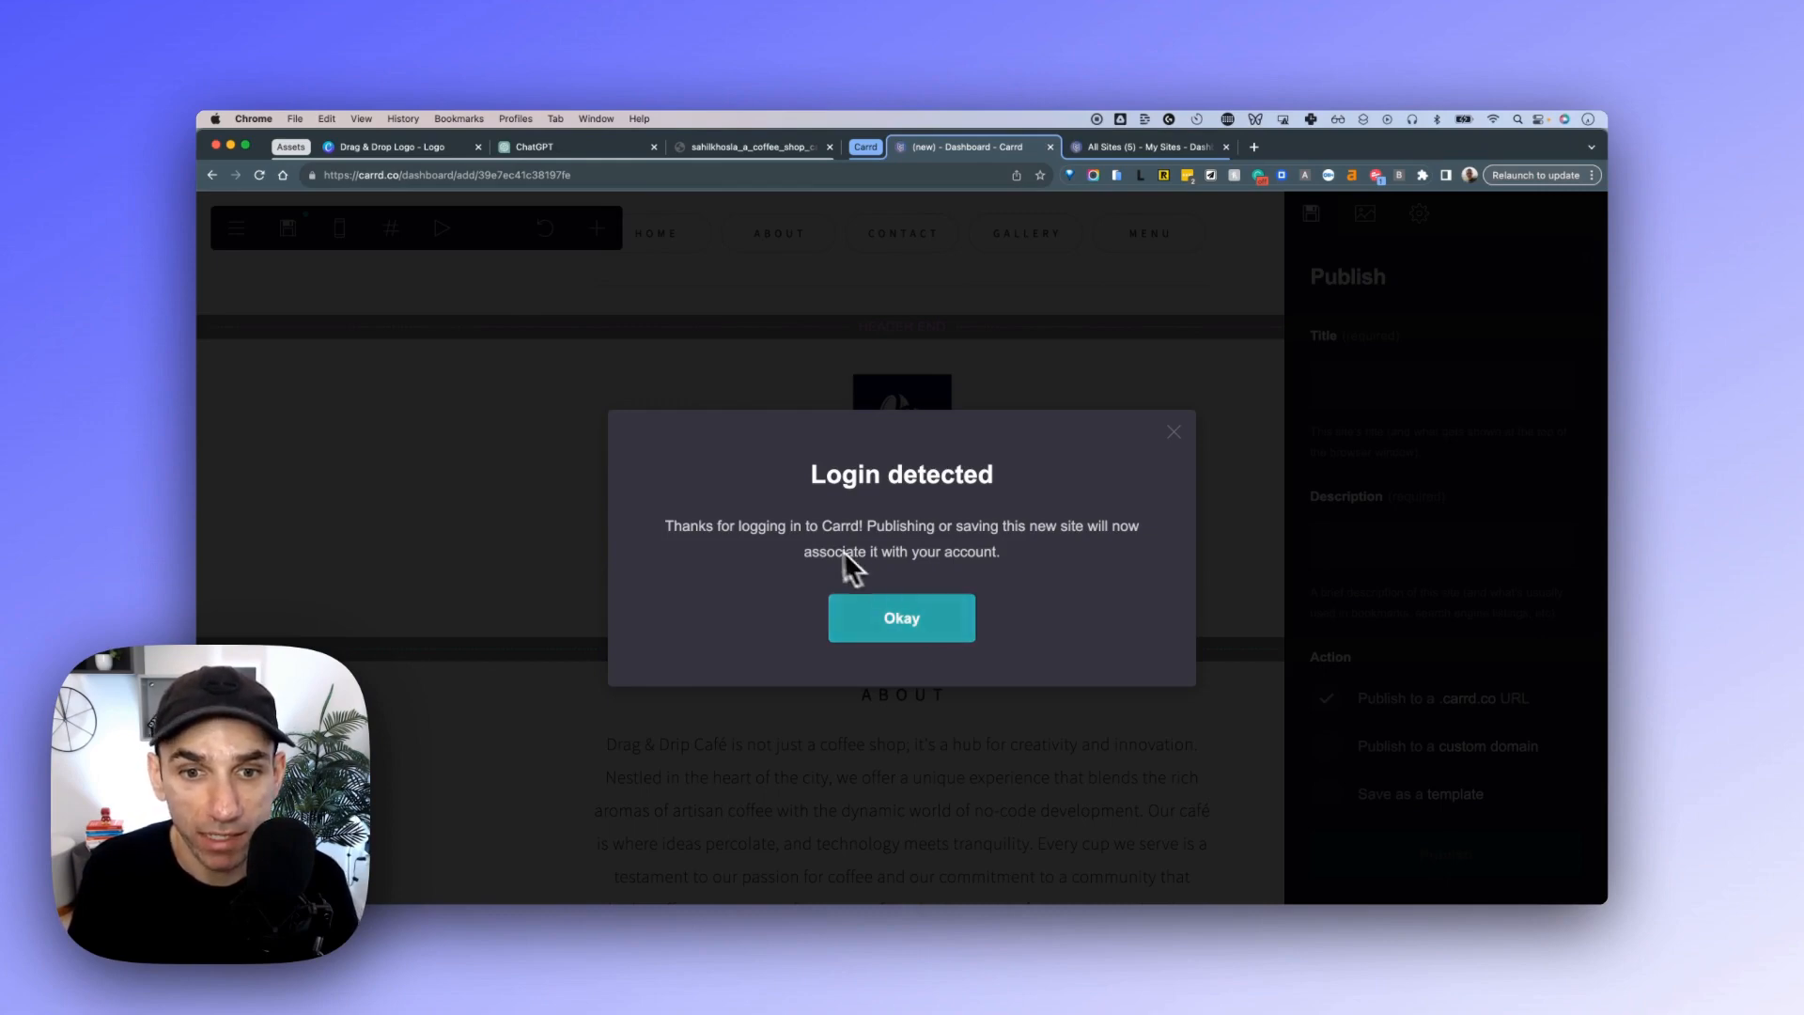
click(934, 630)
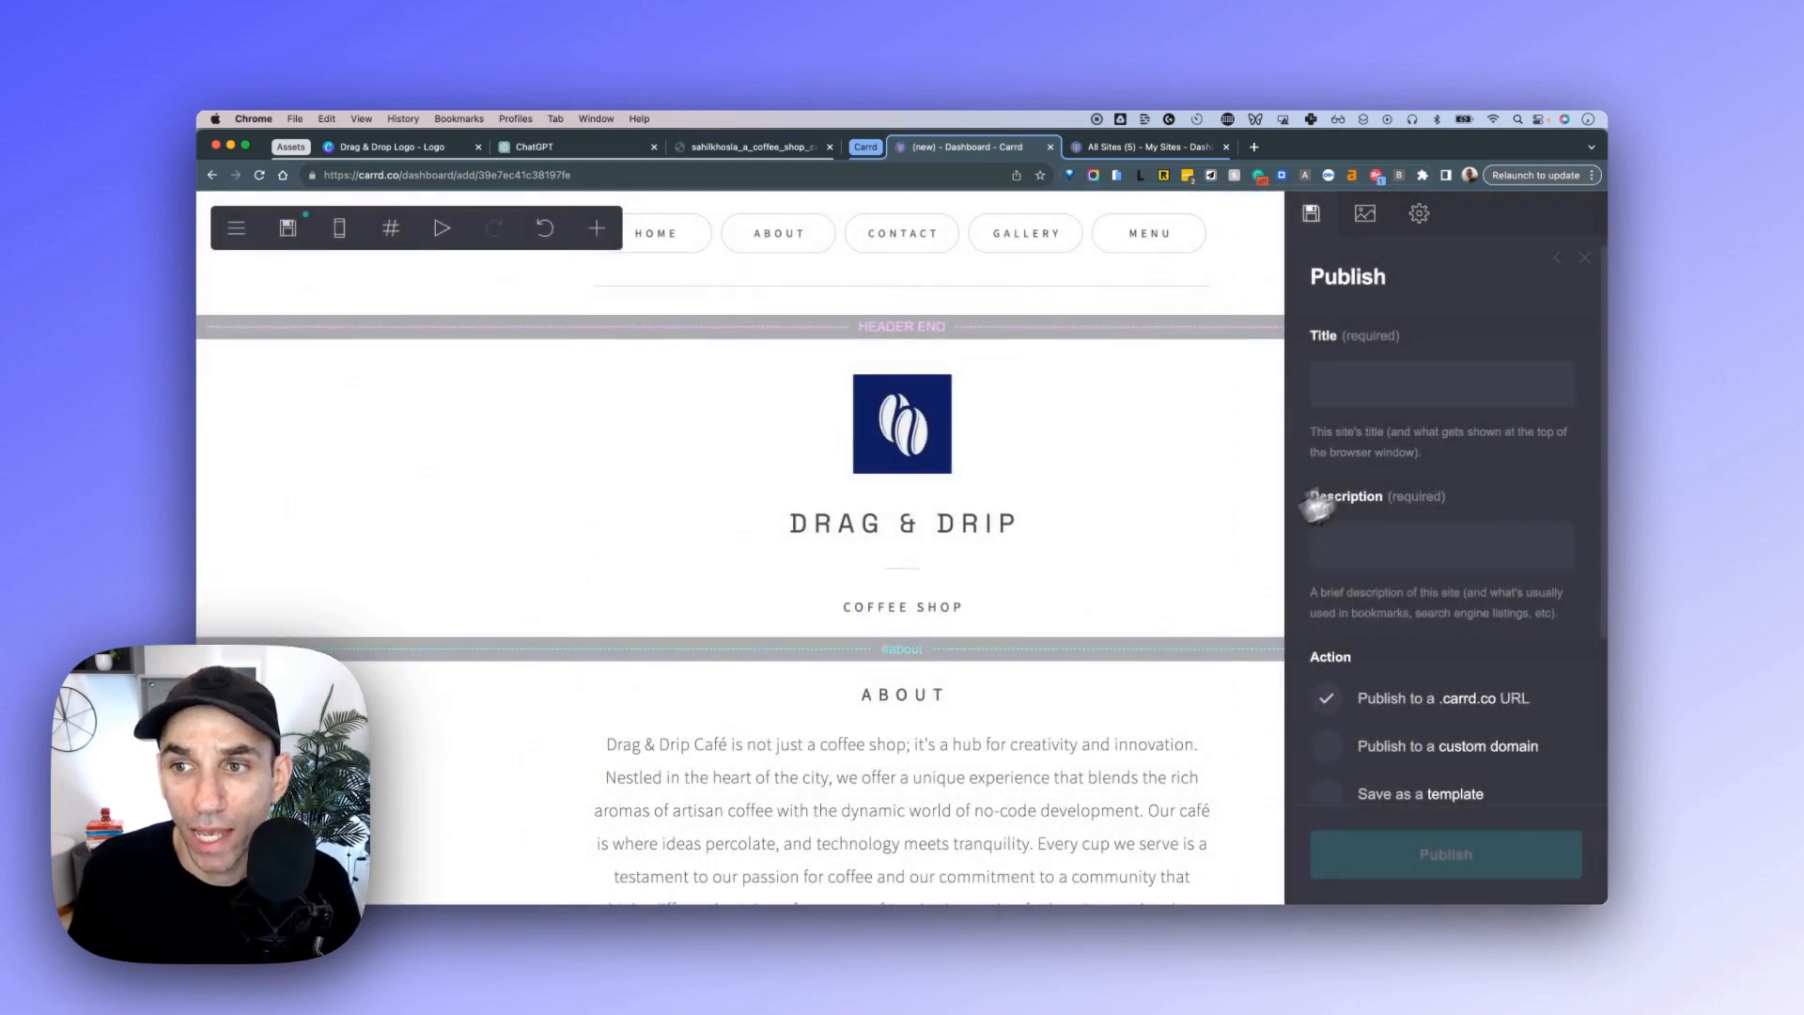
Enter "Homepage for Drag & Drip Coffee Shop" as the site title in the publish settings.
scroll(1401, 489, down, 3)
scroll(1407, 489, down, 2)
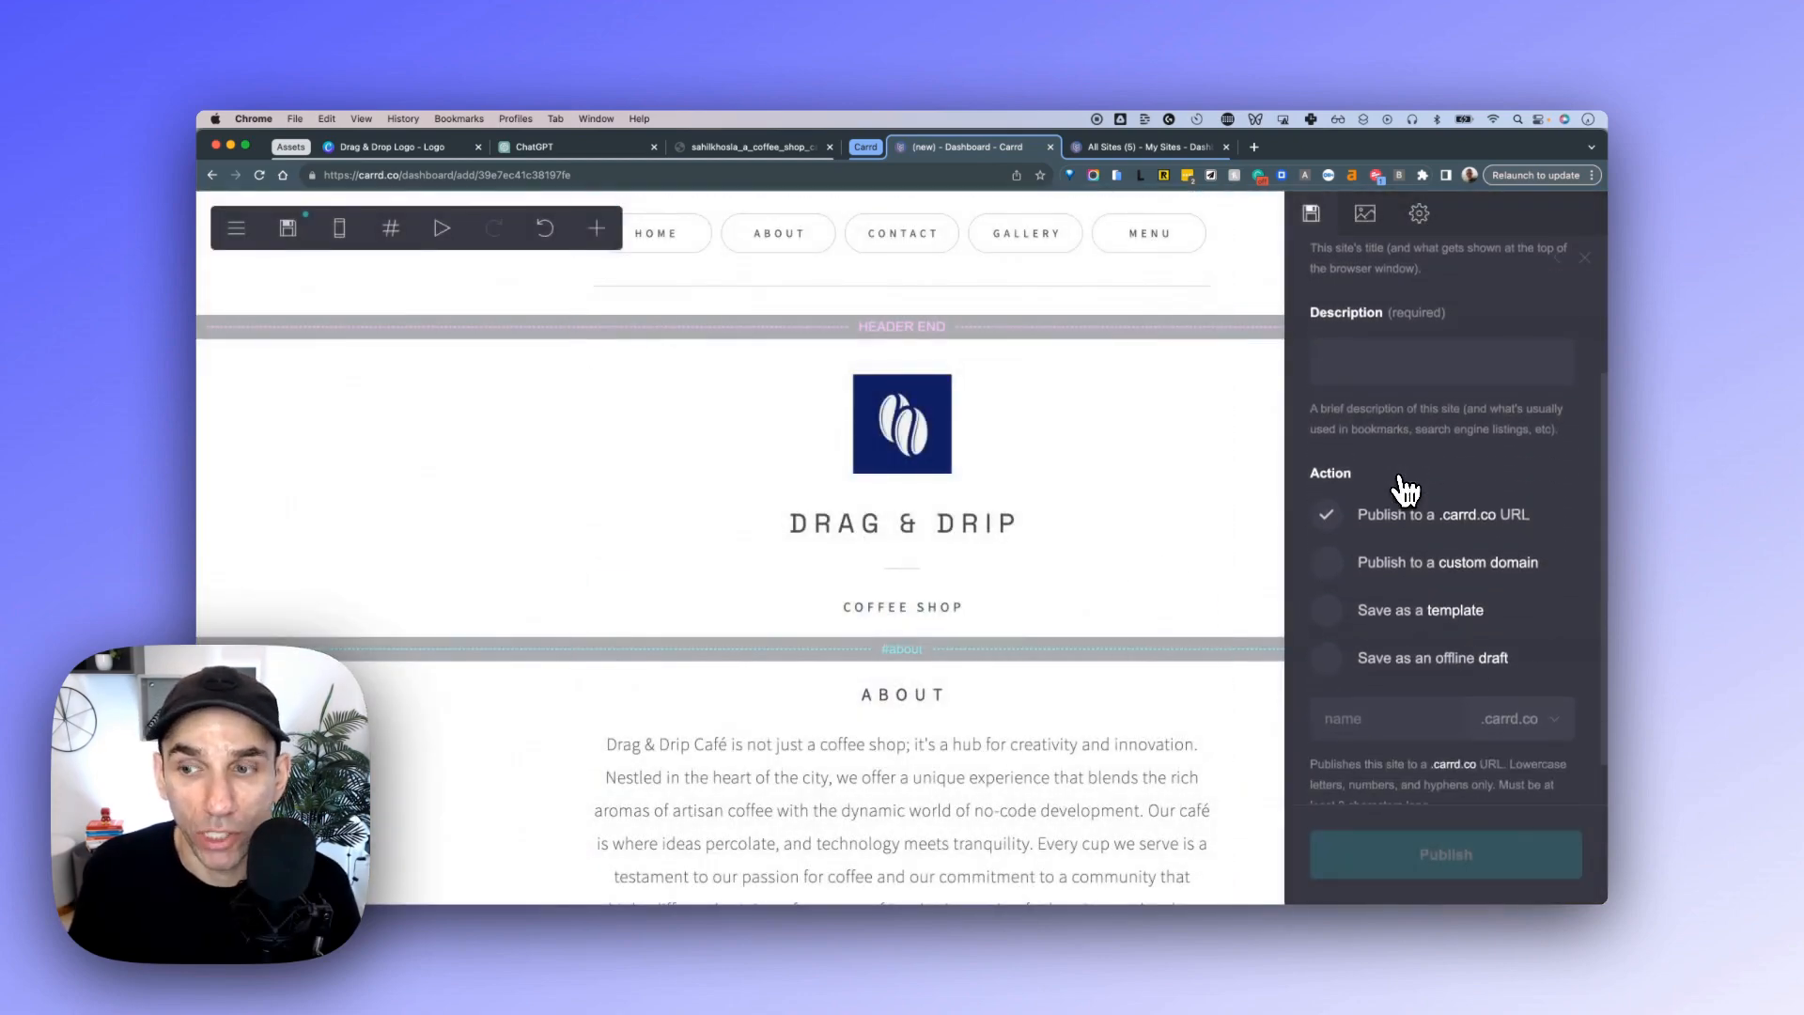
scroll(1444, 527, up, 5)
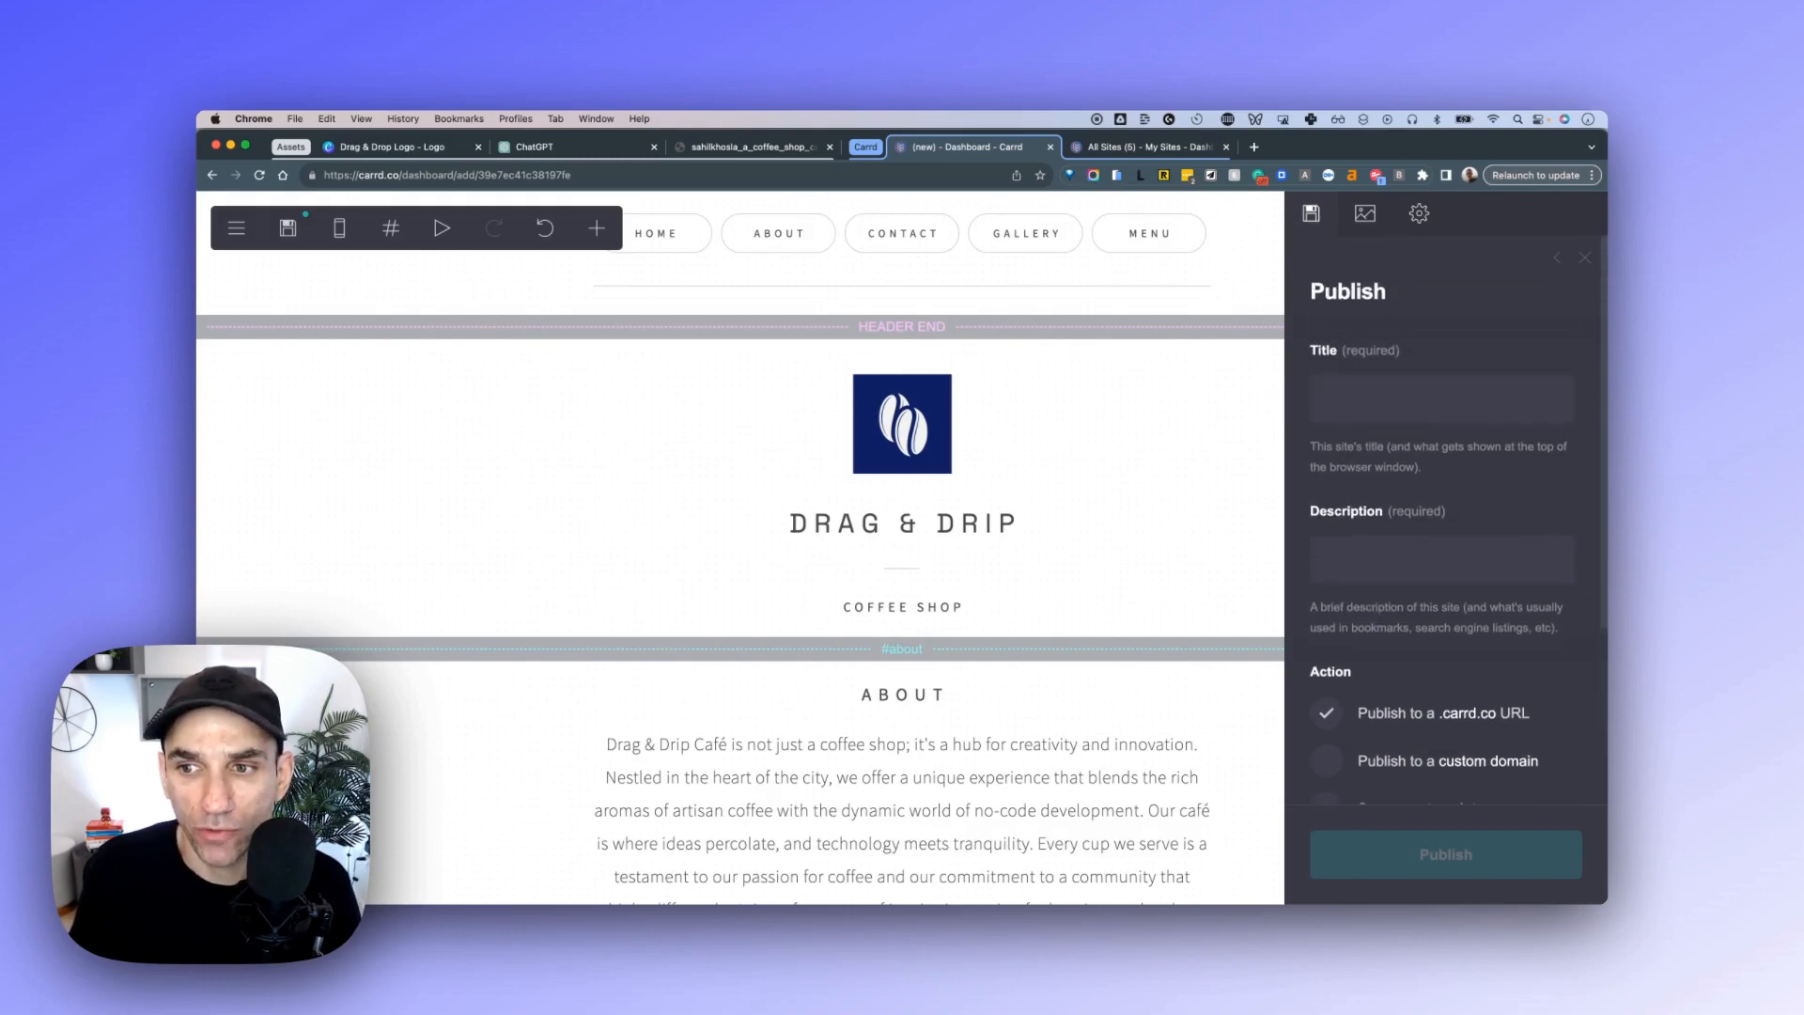
click(1379, 404)
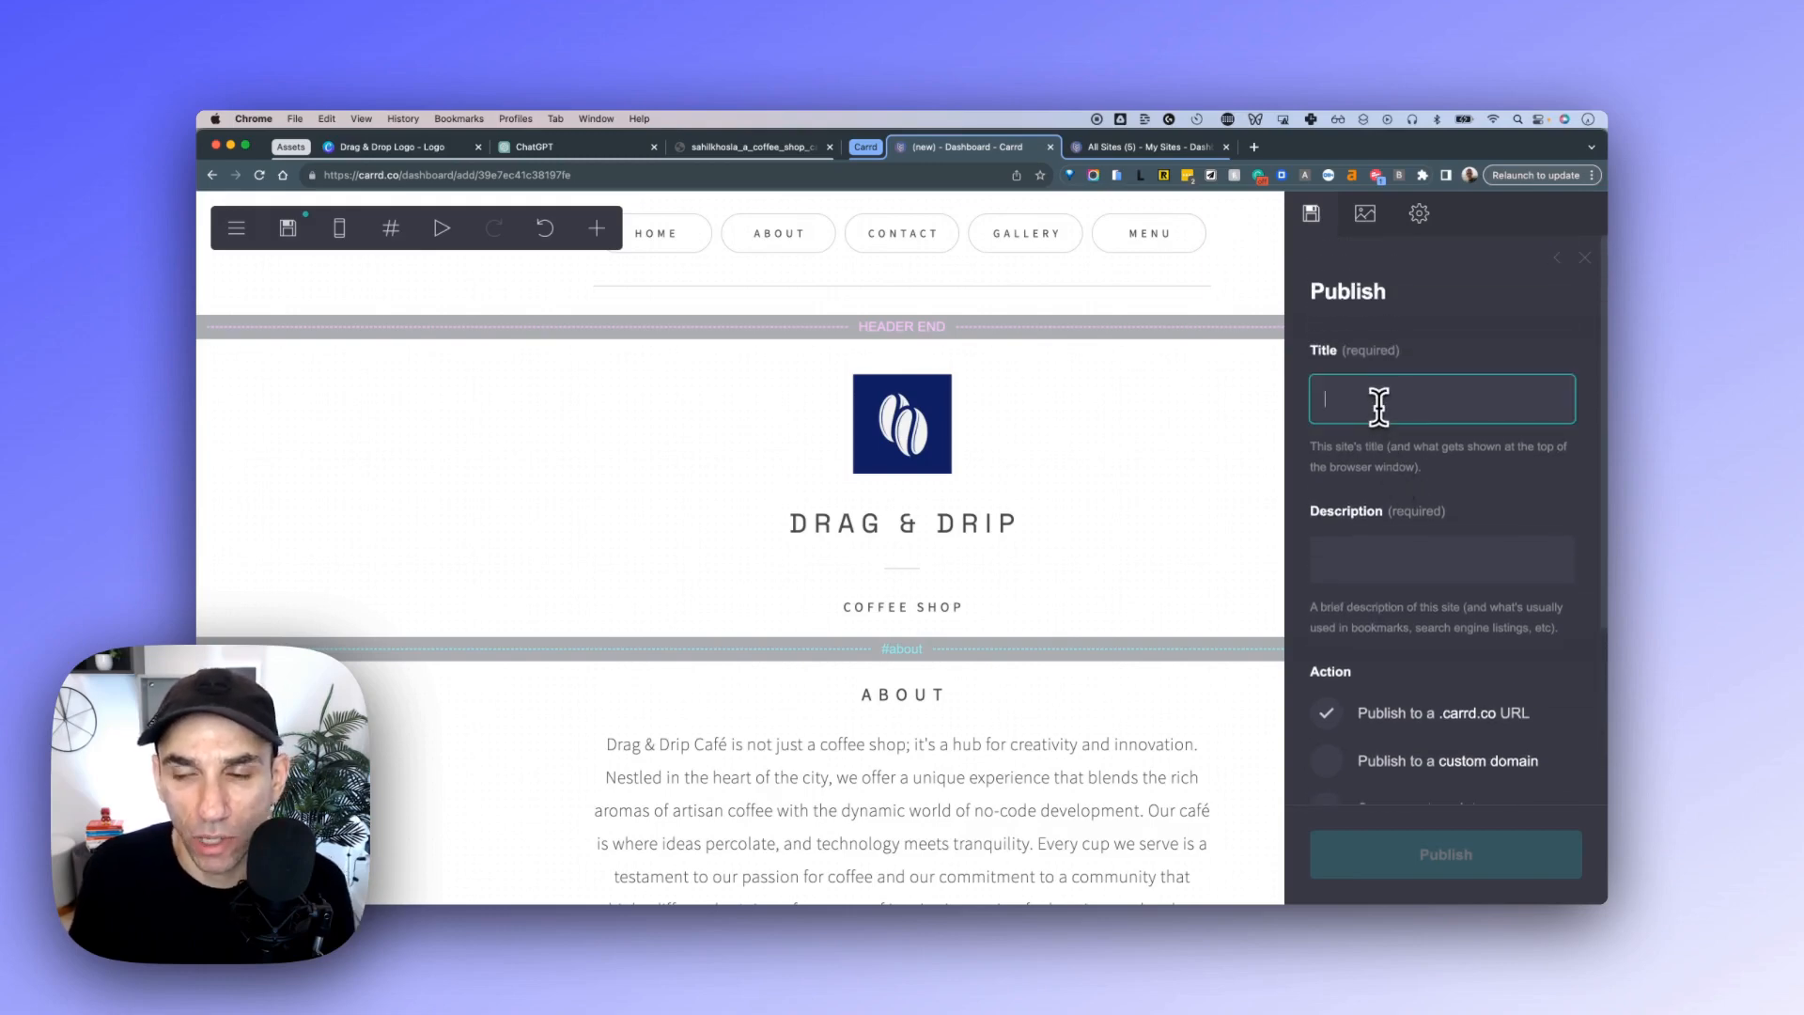
text(Ho)
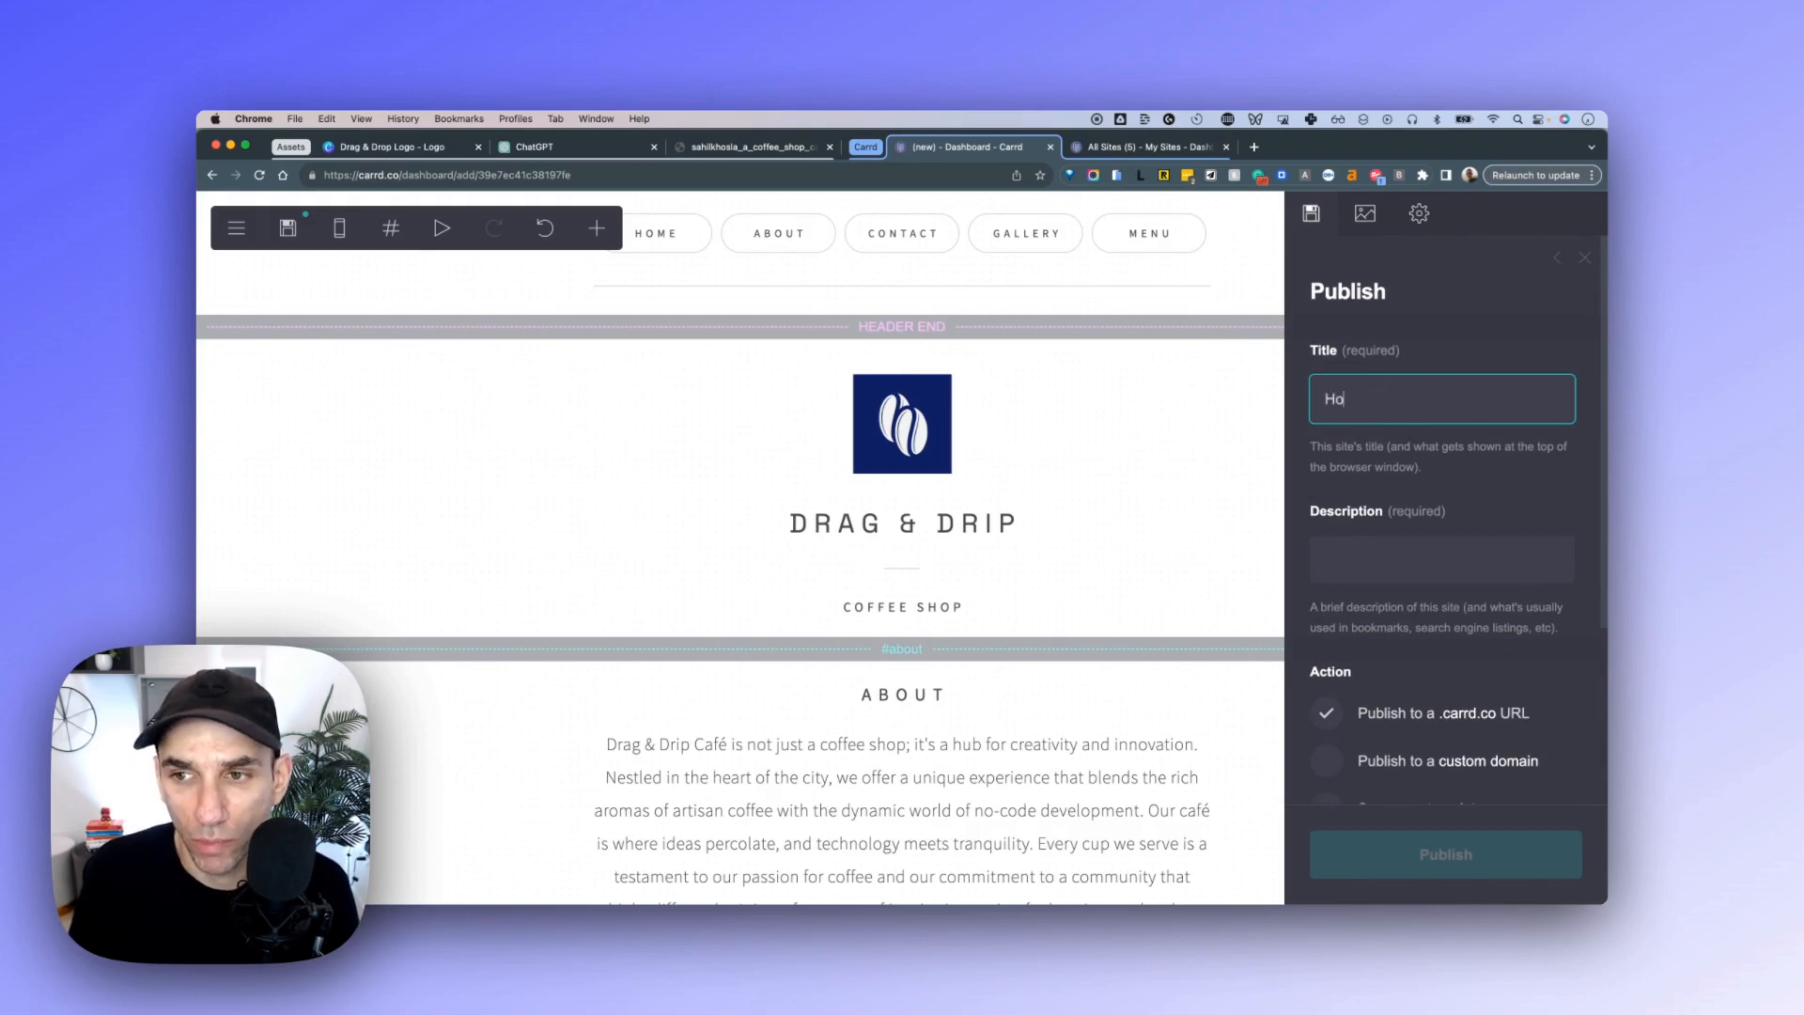
text(mepage for Drag)
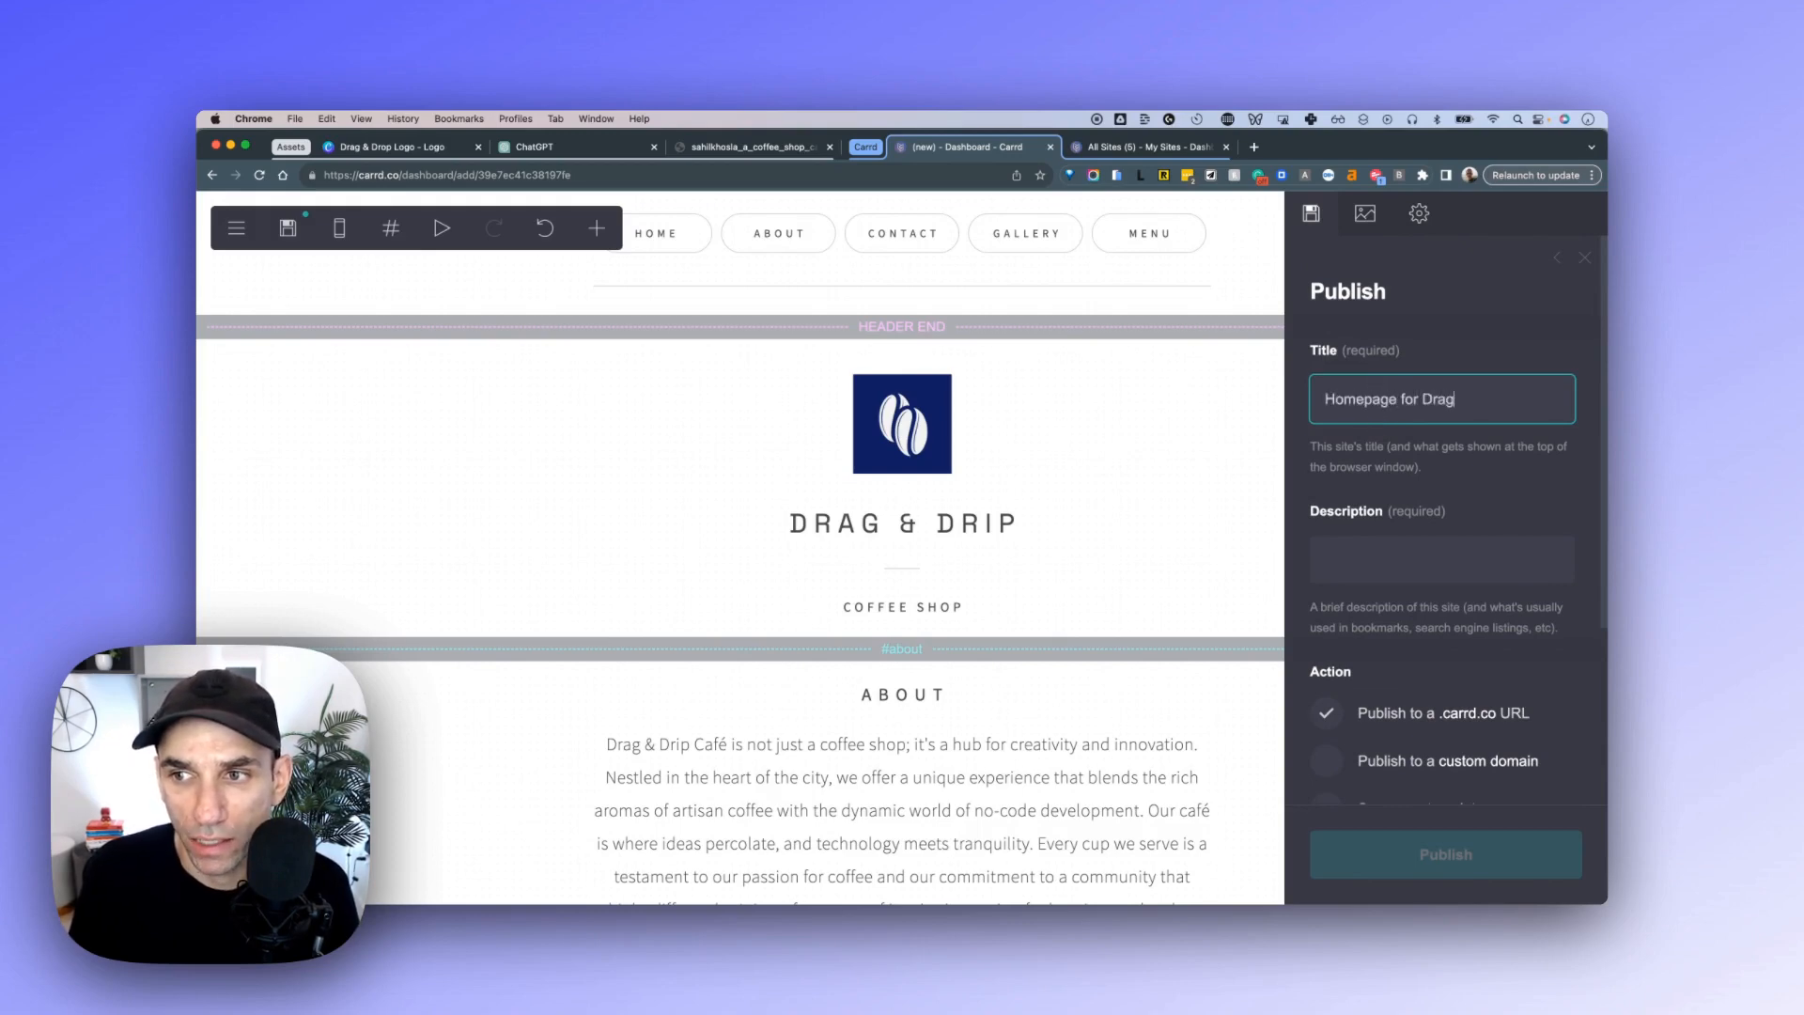
text( & Drip)
key(BackSpace)
key(BackSpace)
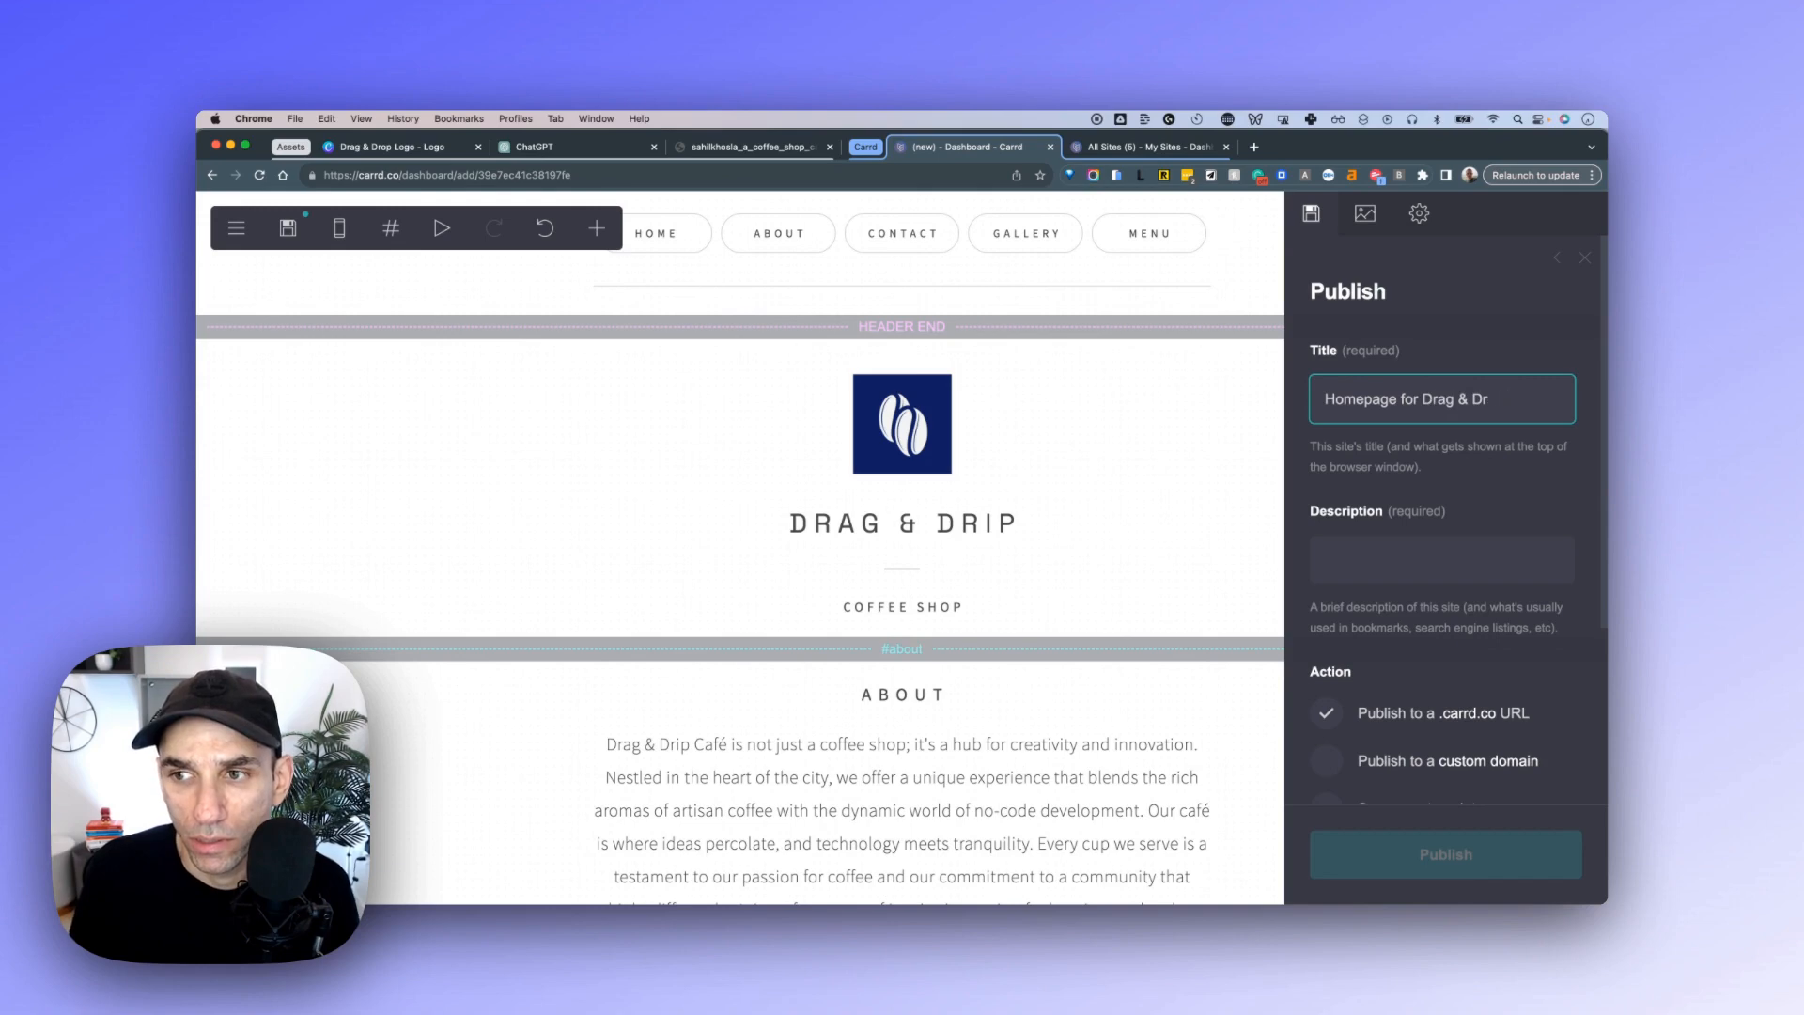
text(ip Coffee Shop)
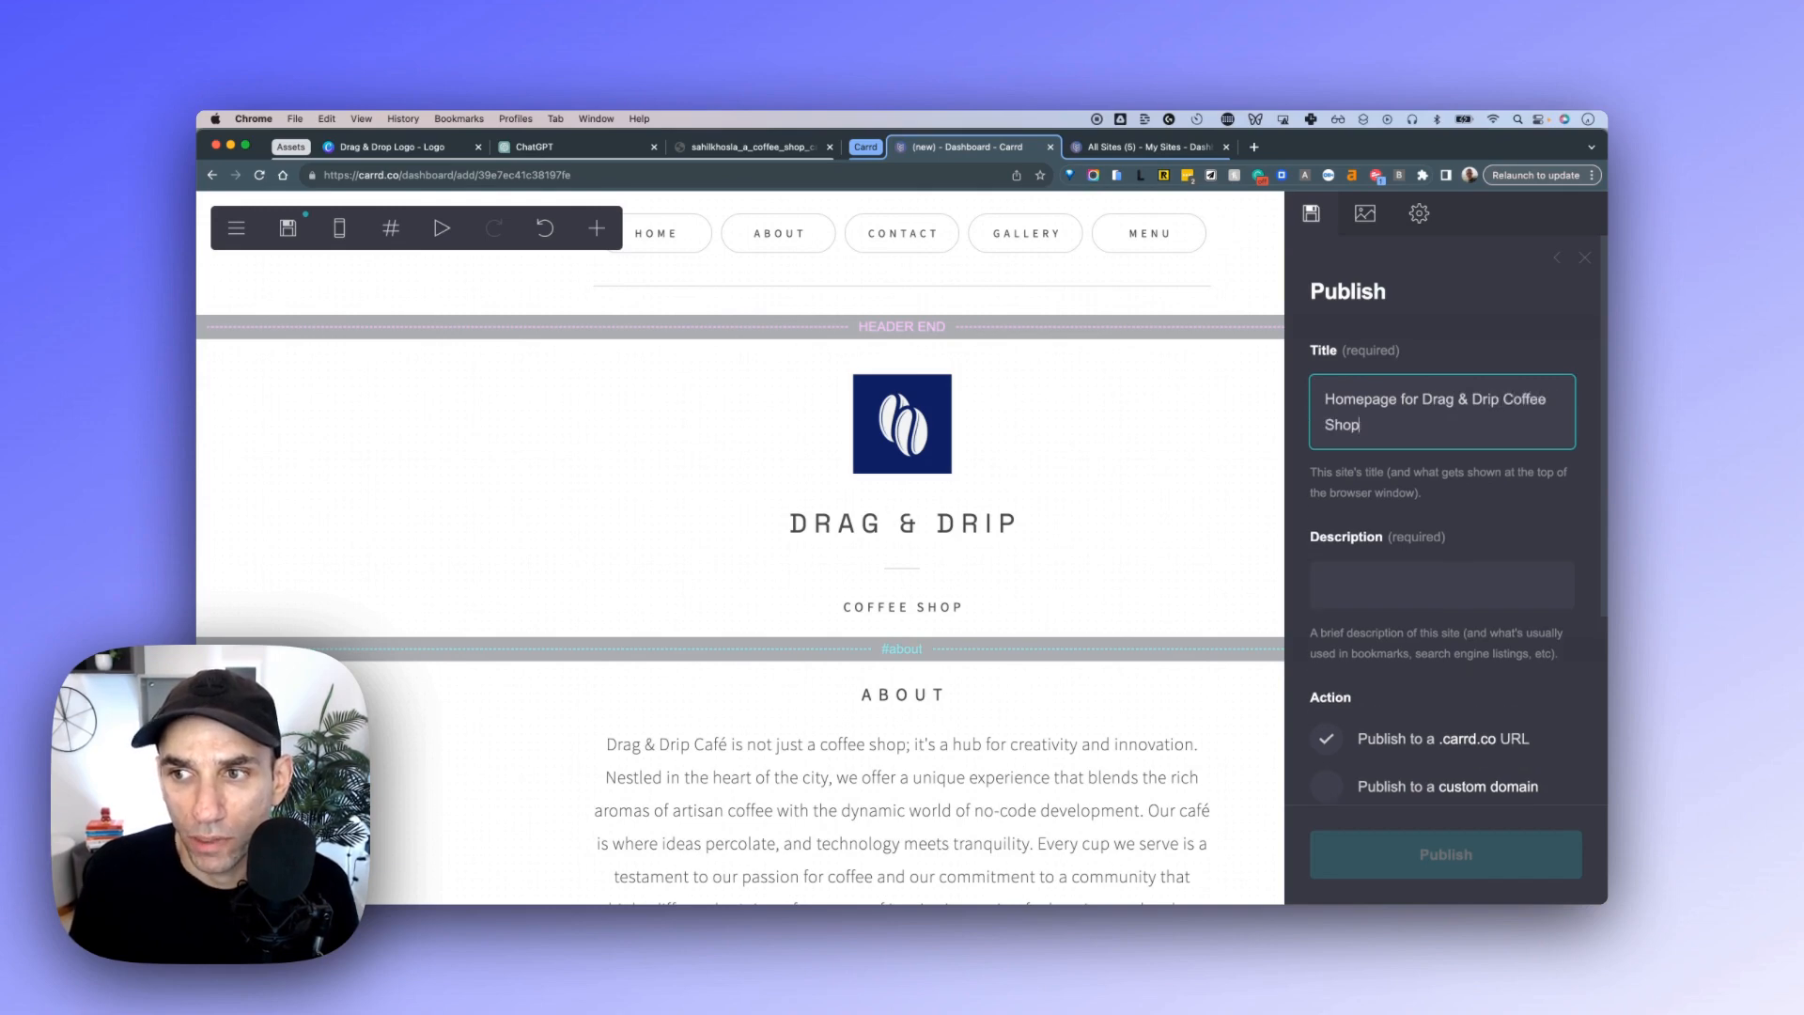
Move the whole title text into the site's Description field, leaving the title empty.
scroll(1385, 487, down, 4)
scroll(1389, 533, up, 1)
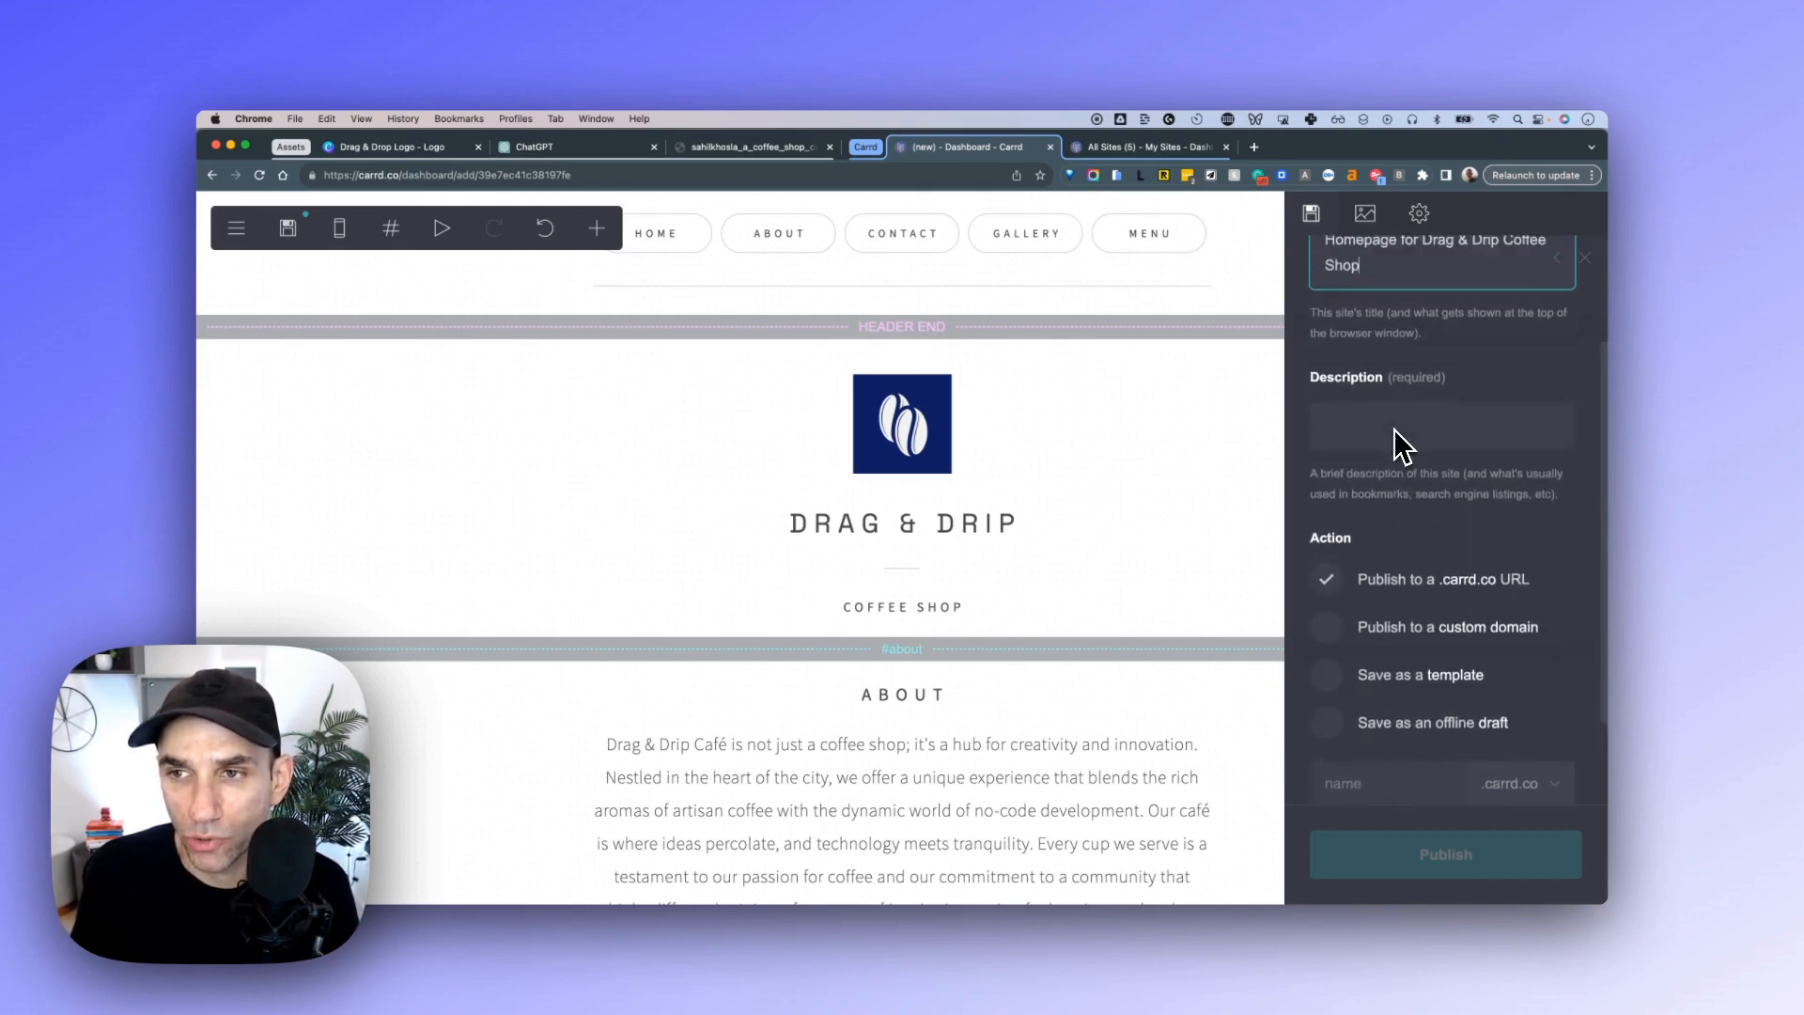
drag(1421, 271, 1302, 266)
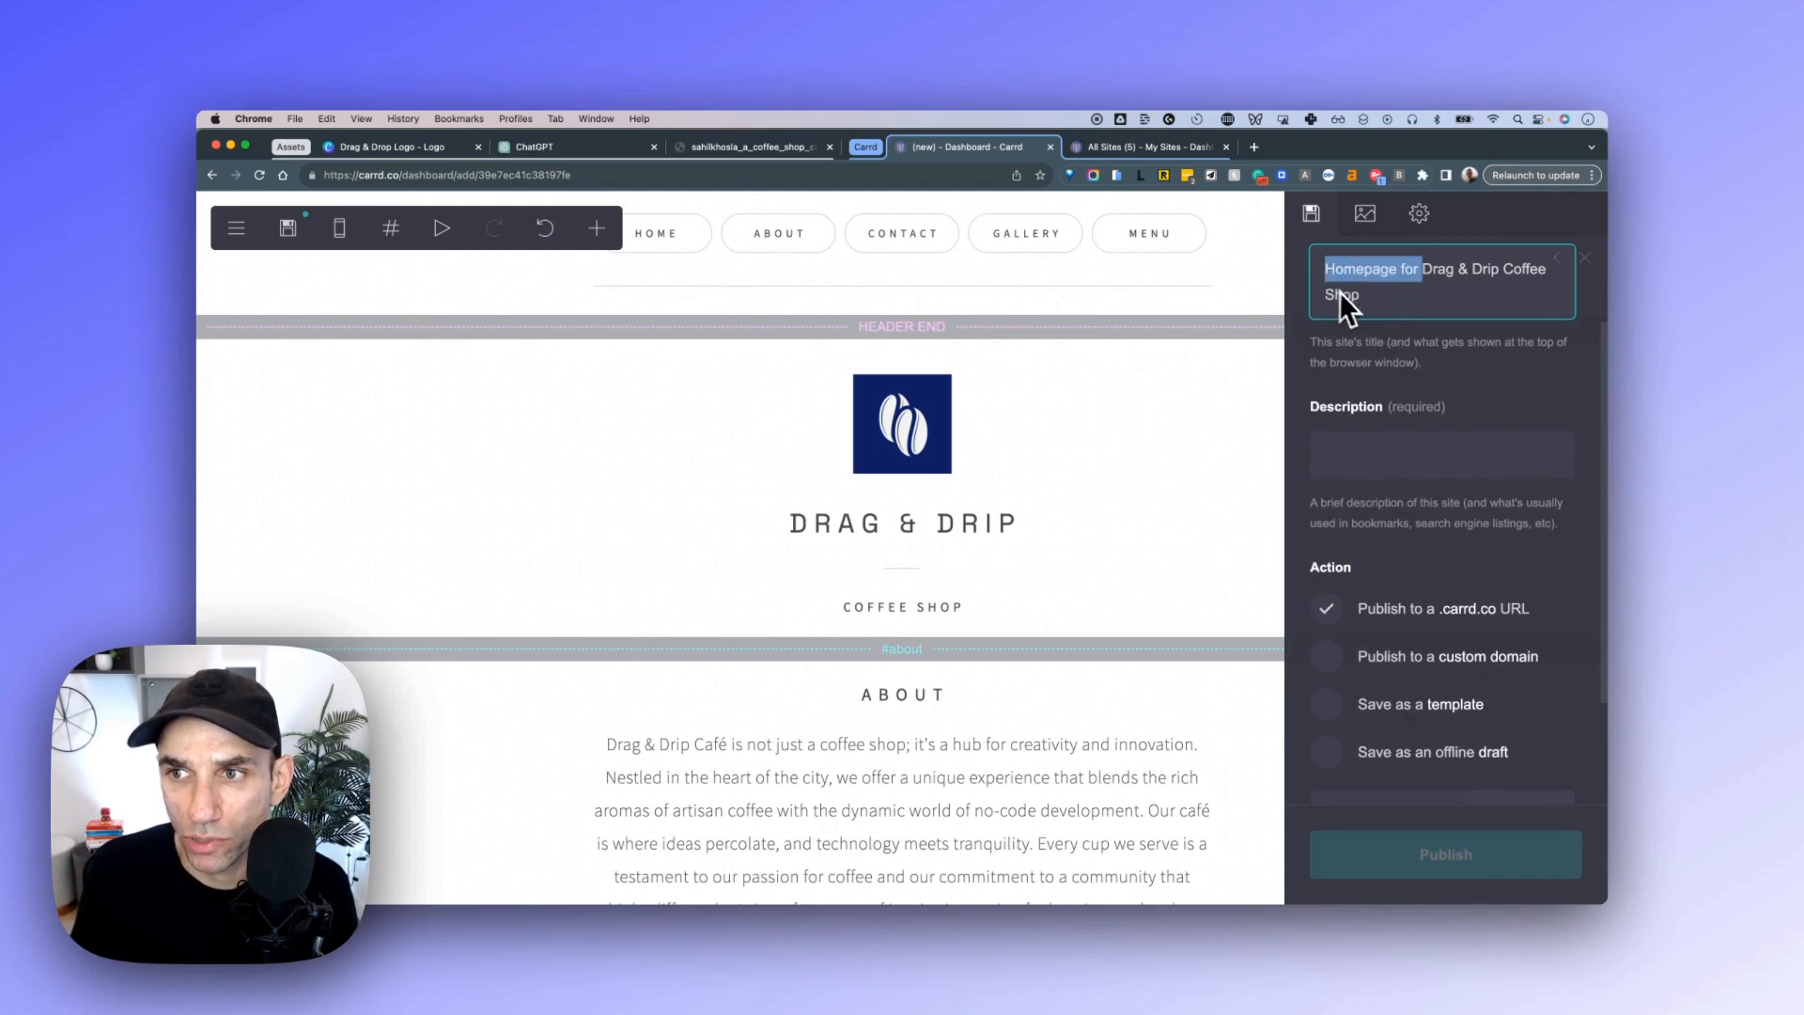
key(super+a)
key(super+x)
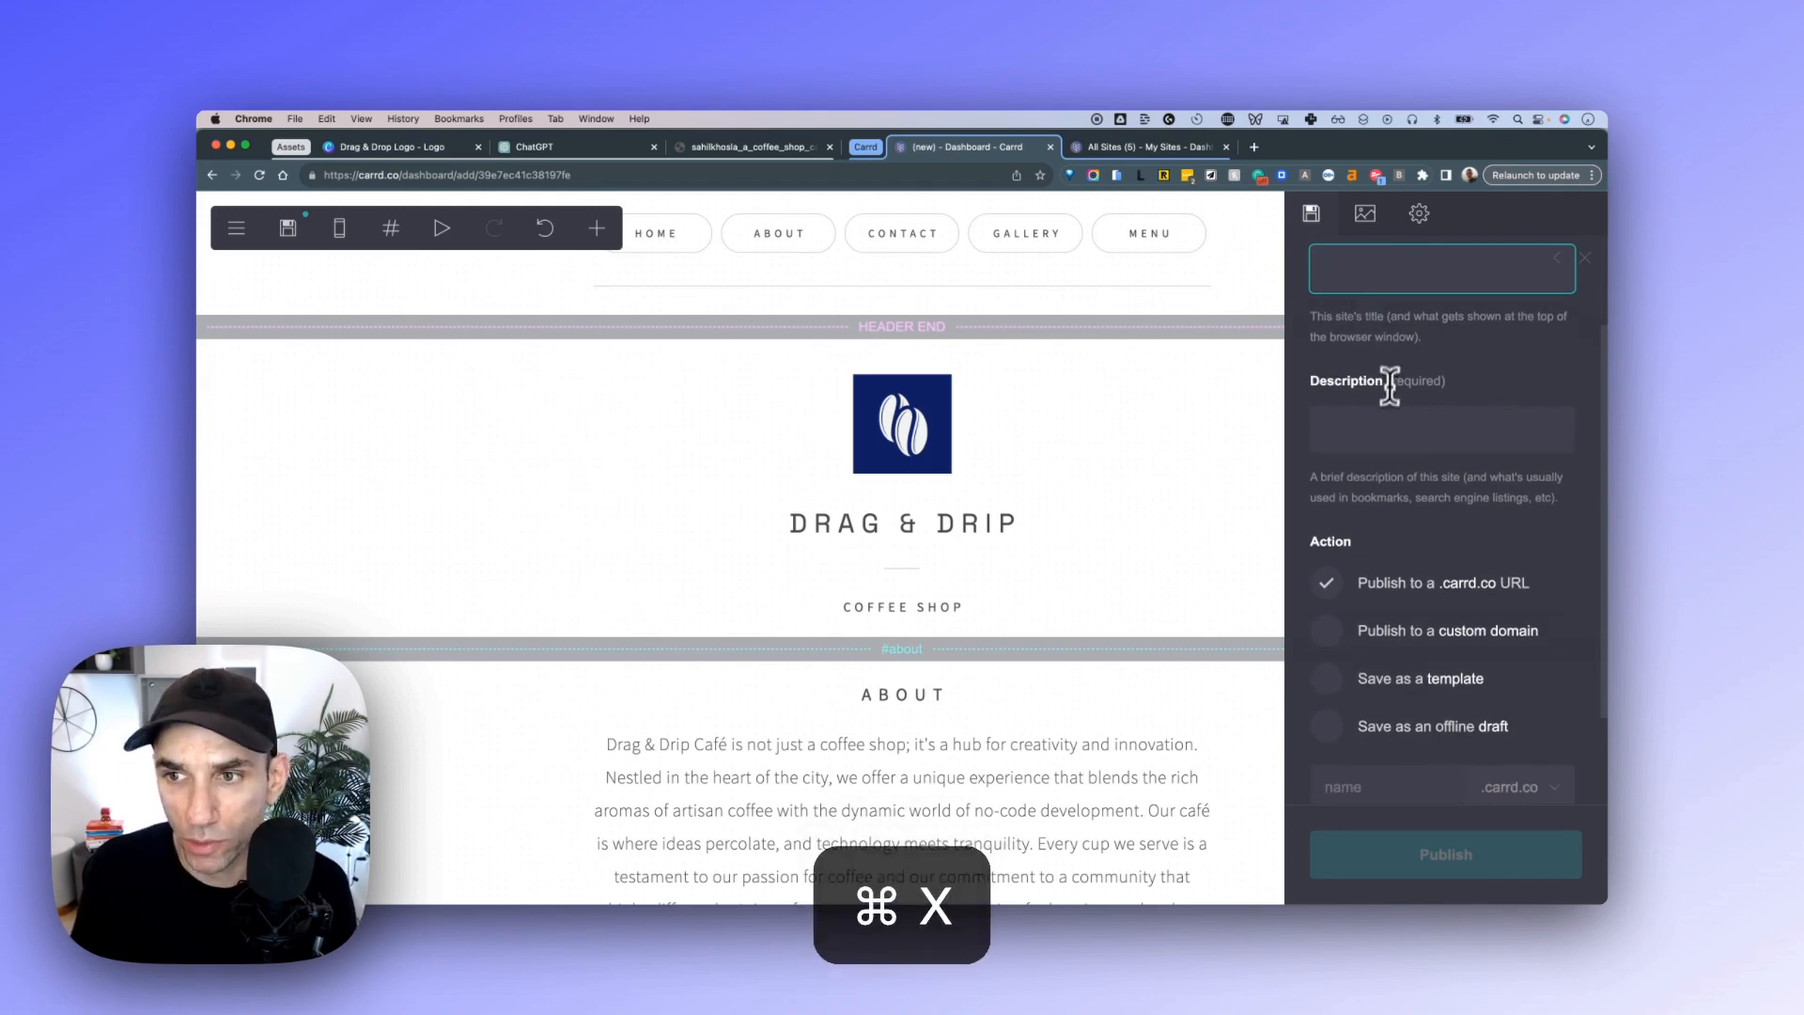
click(1389, 427)
key(super+v)
Set the site title to "Drag & Drip".
click(1371, 275)
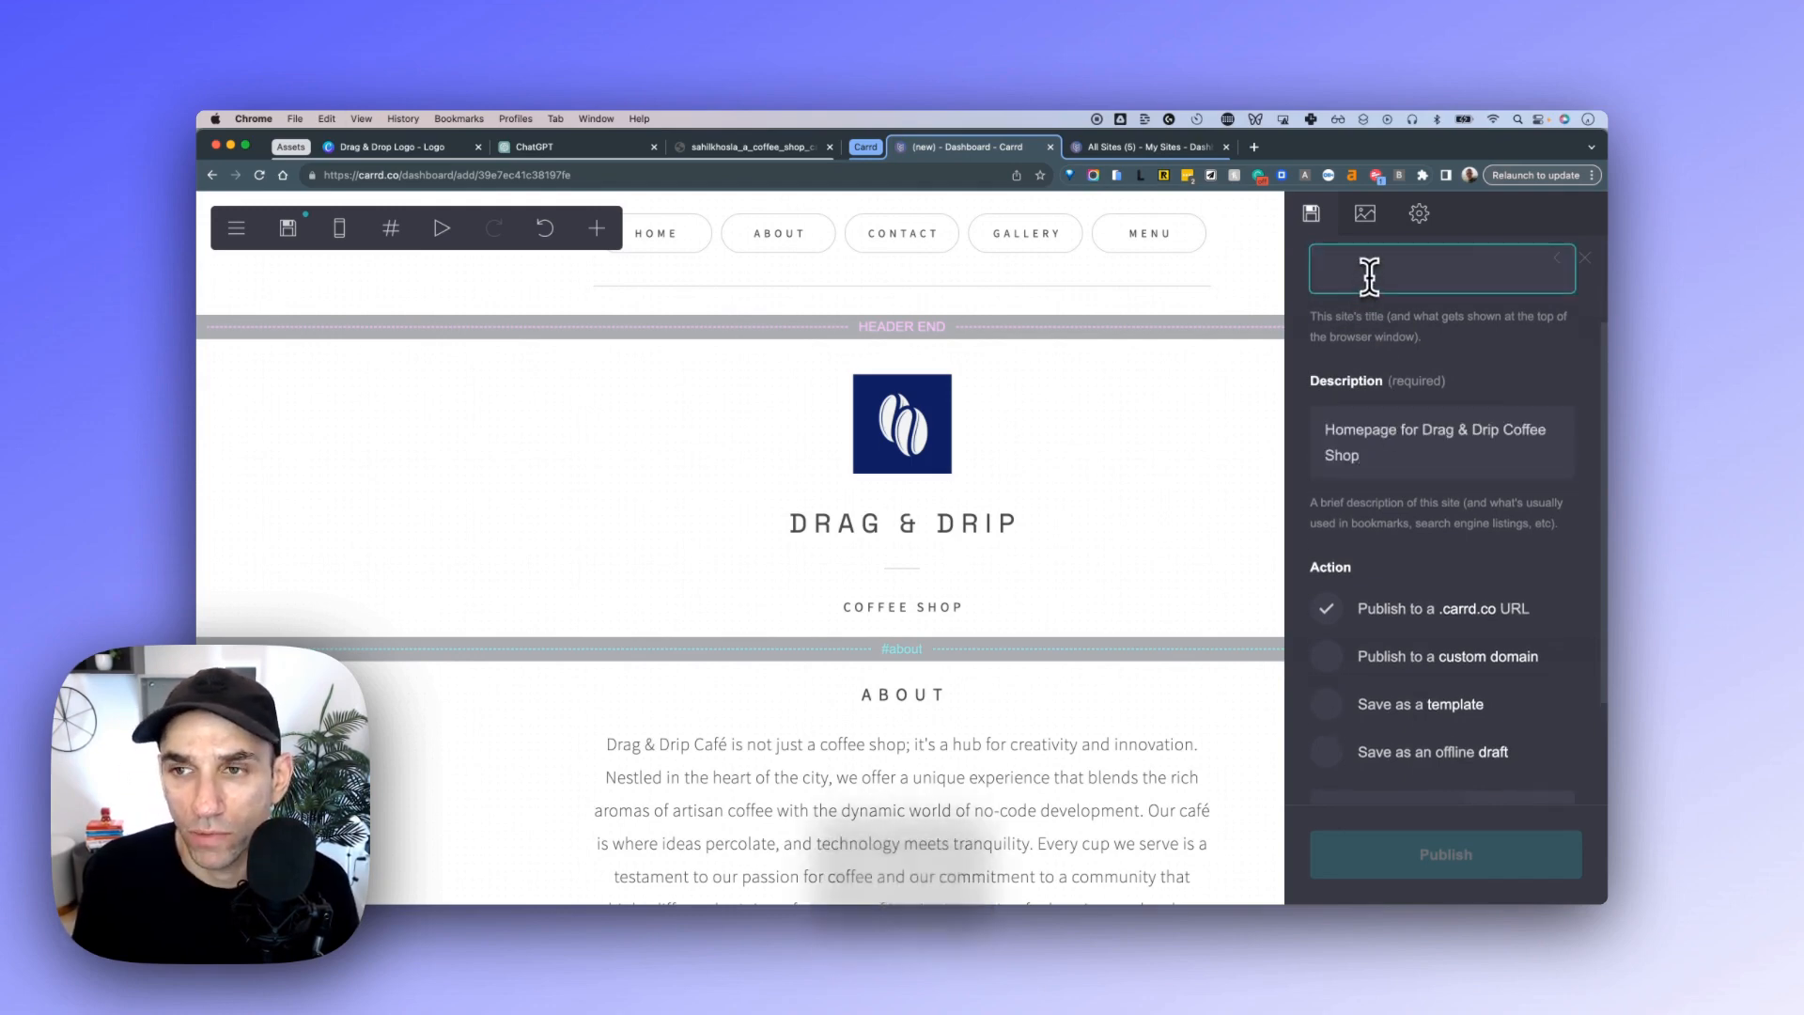
text(Drag & Drop)
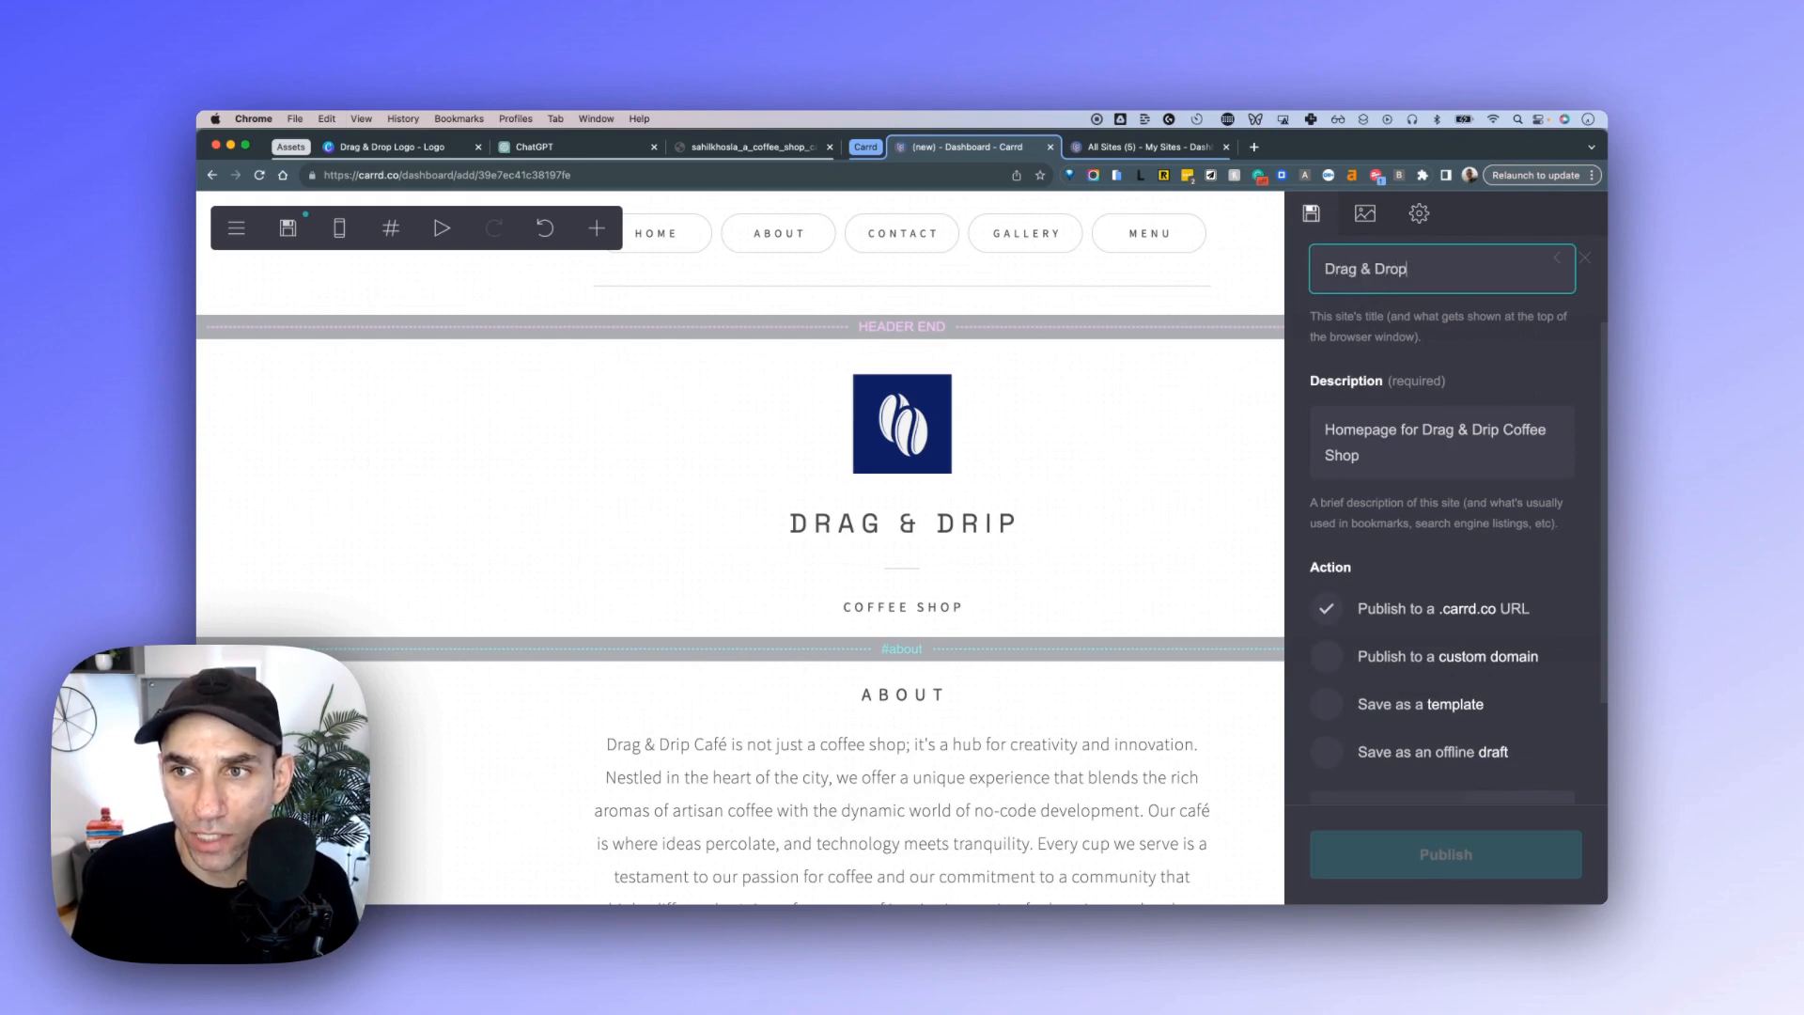
key(BackSpace)
key(BackSpace)
text(ip)
key(BackSpace)
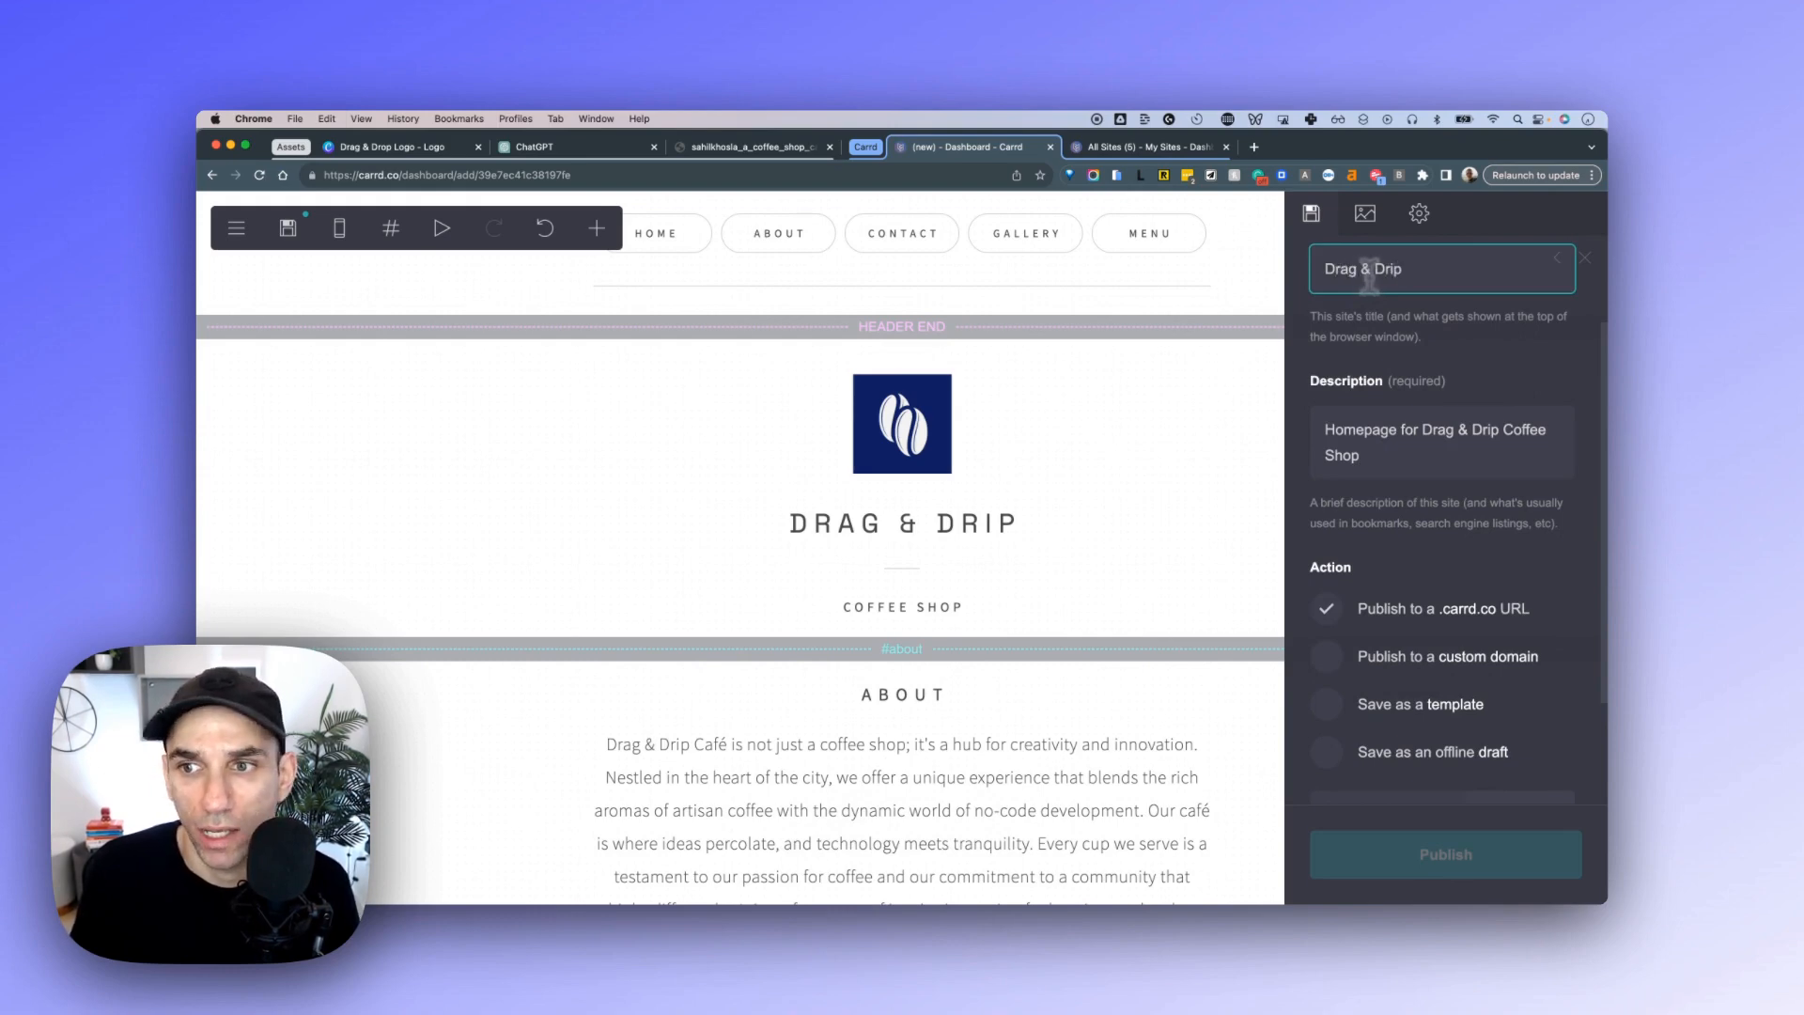
Set the .carrd.co address name to dragndripcoffee and publish the site.
scroll(1367, 456, down, 3)
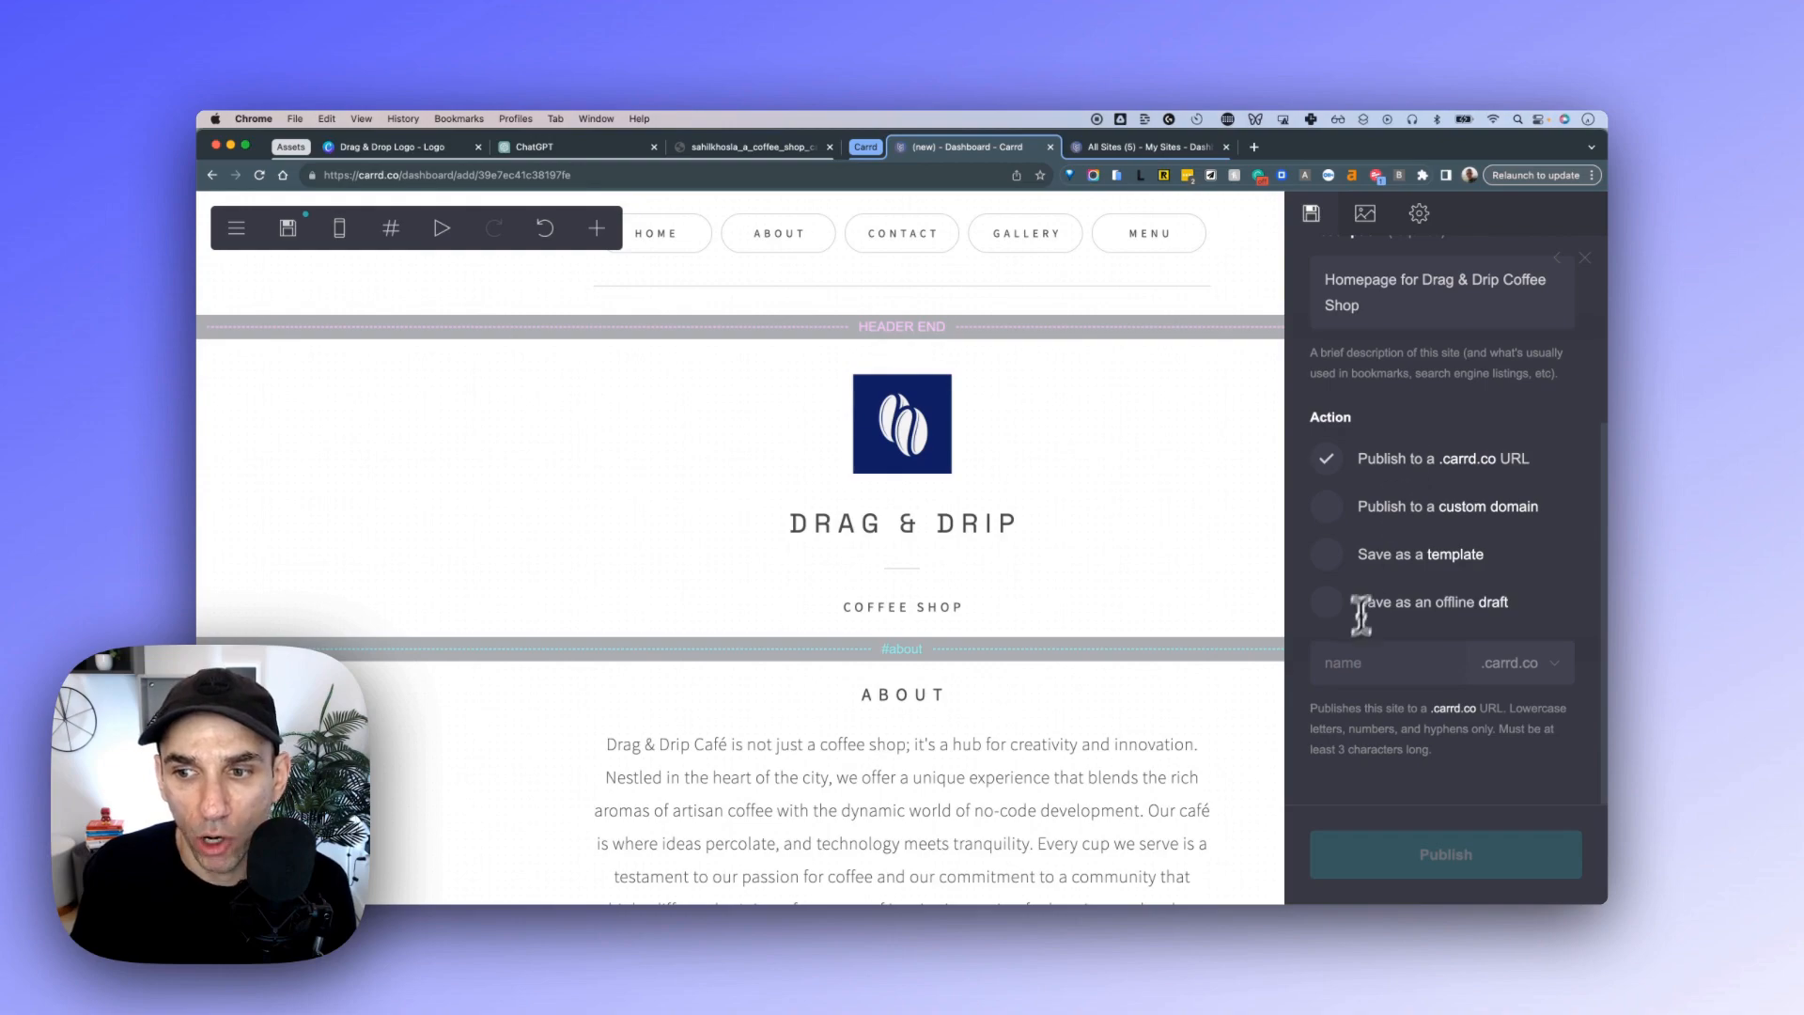
click(1341, 662)
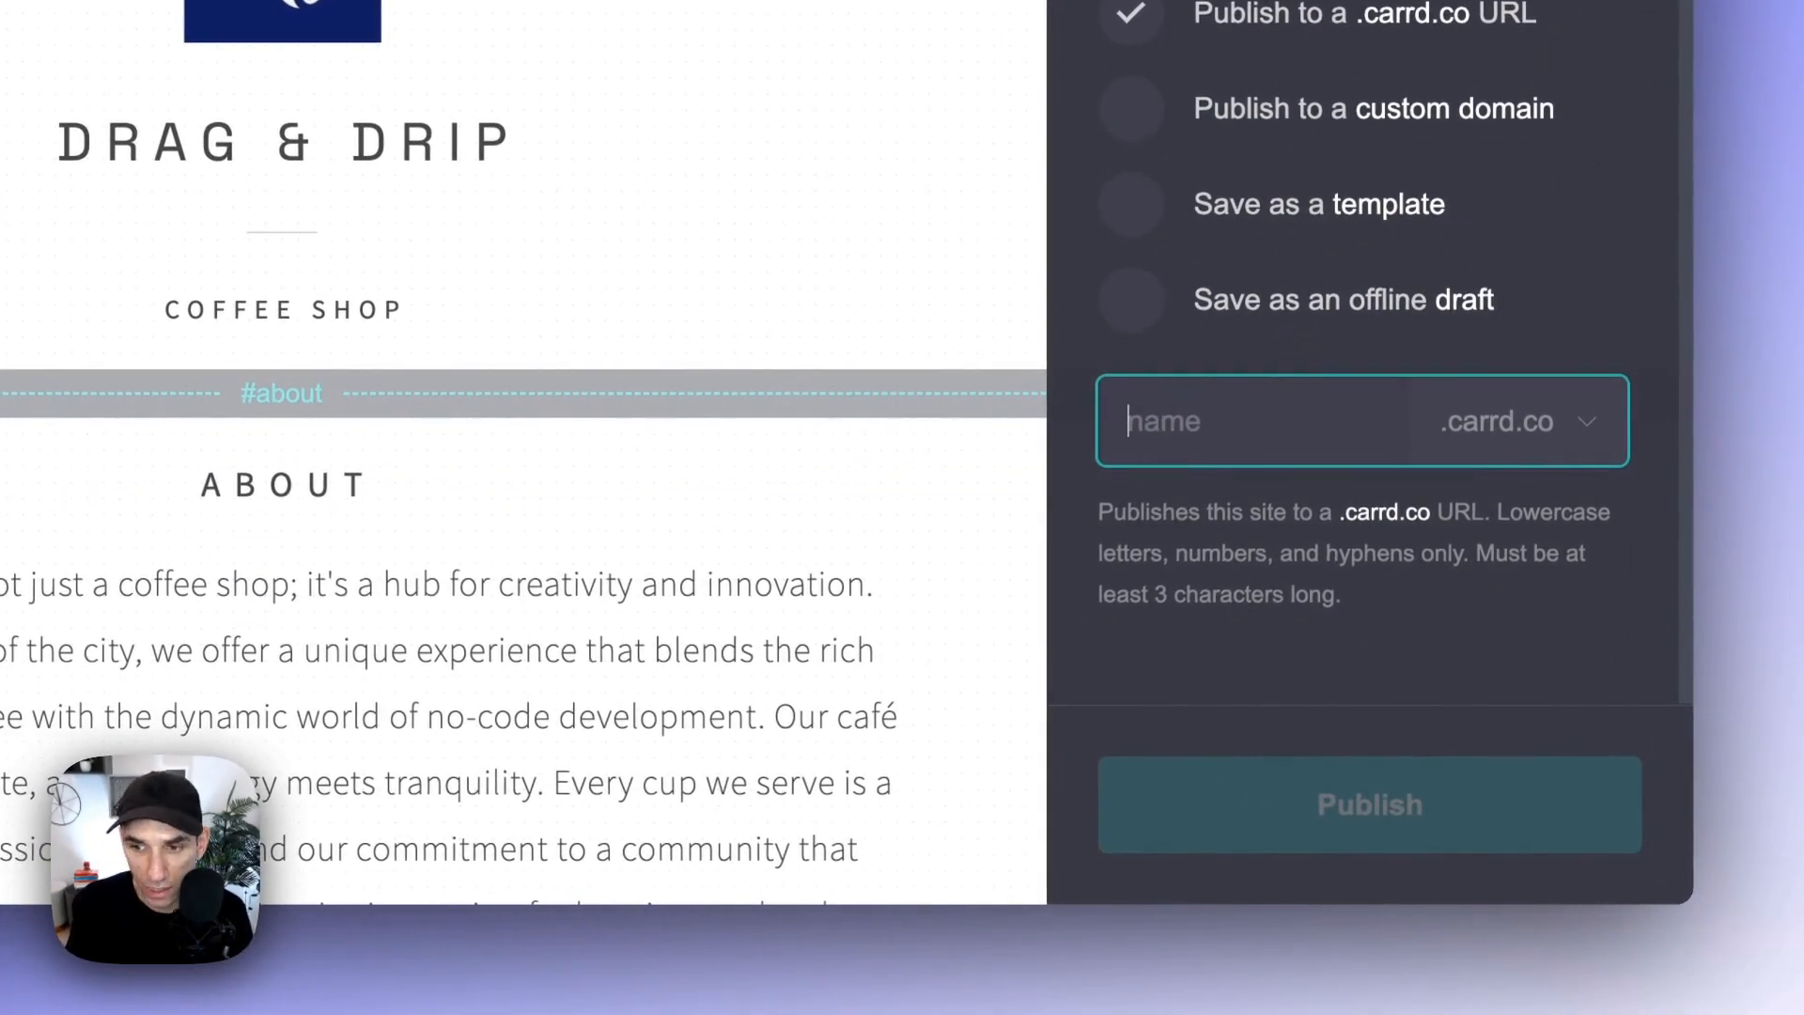
text(d)
key(BackSpace)
text(dra)
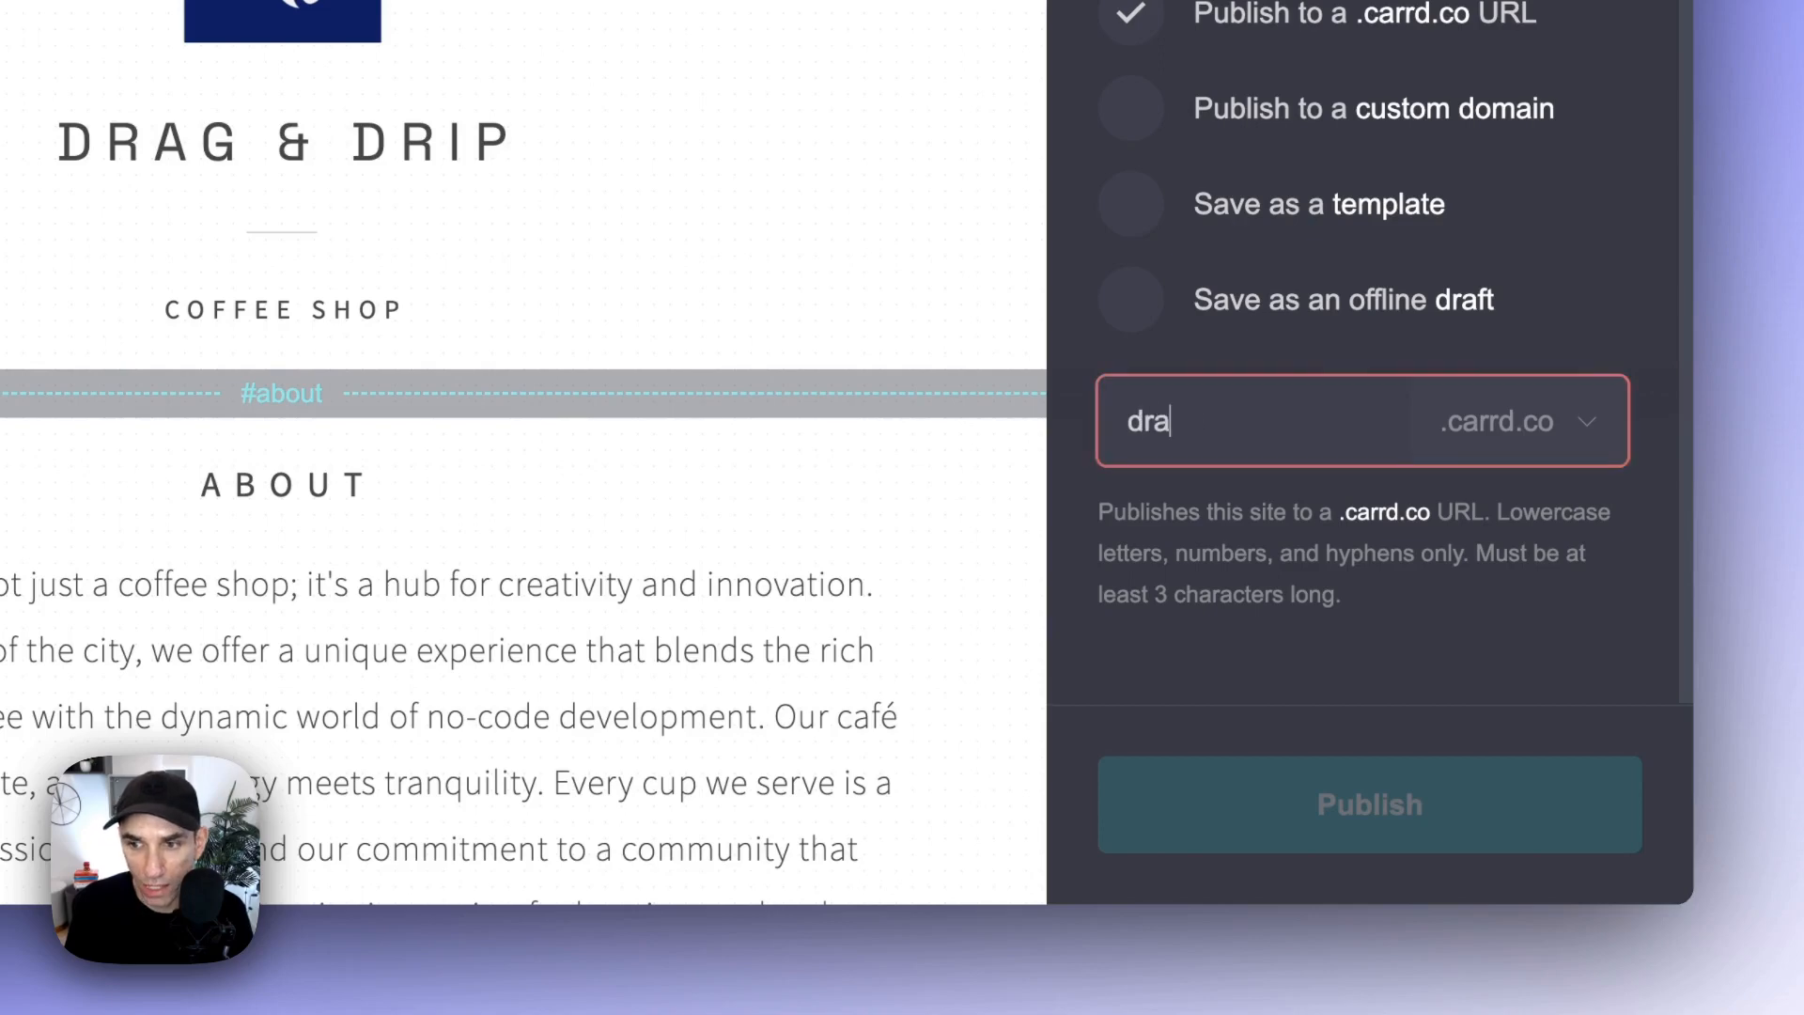
text(gndrip)
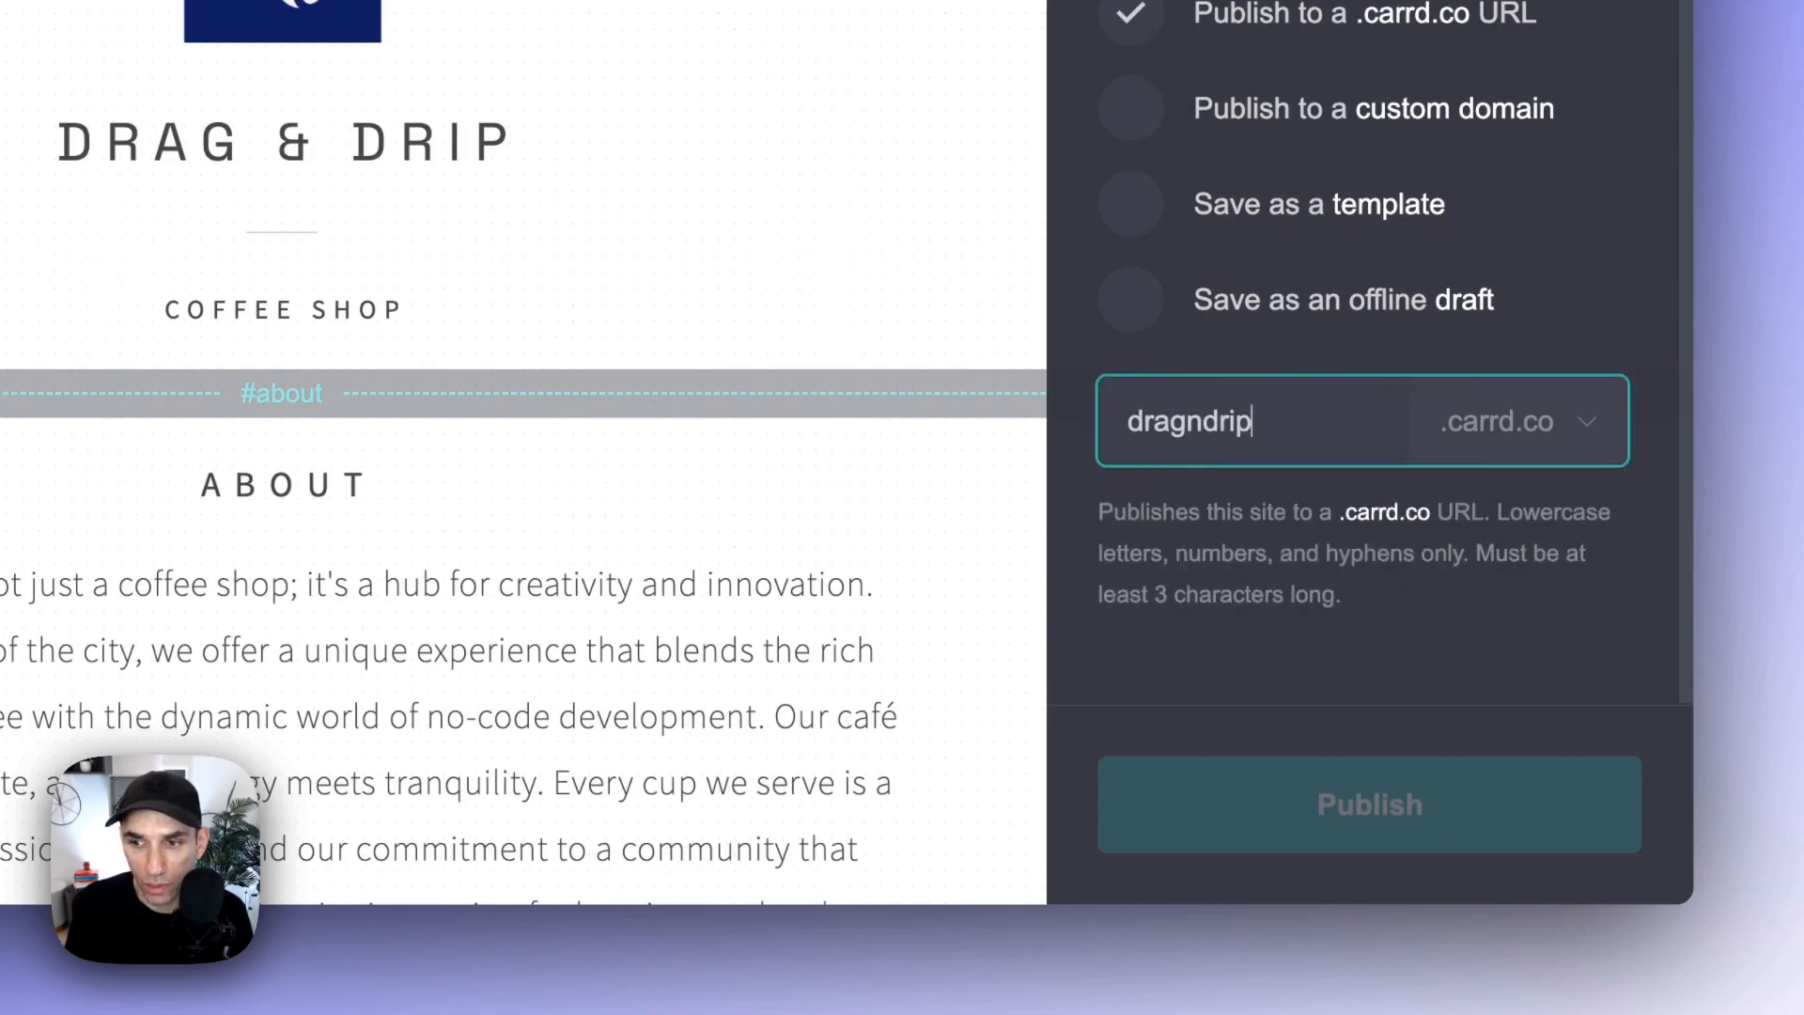
text(coffee)
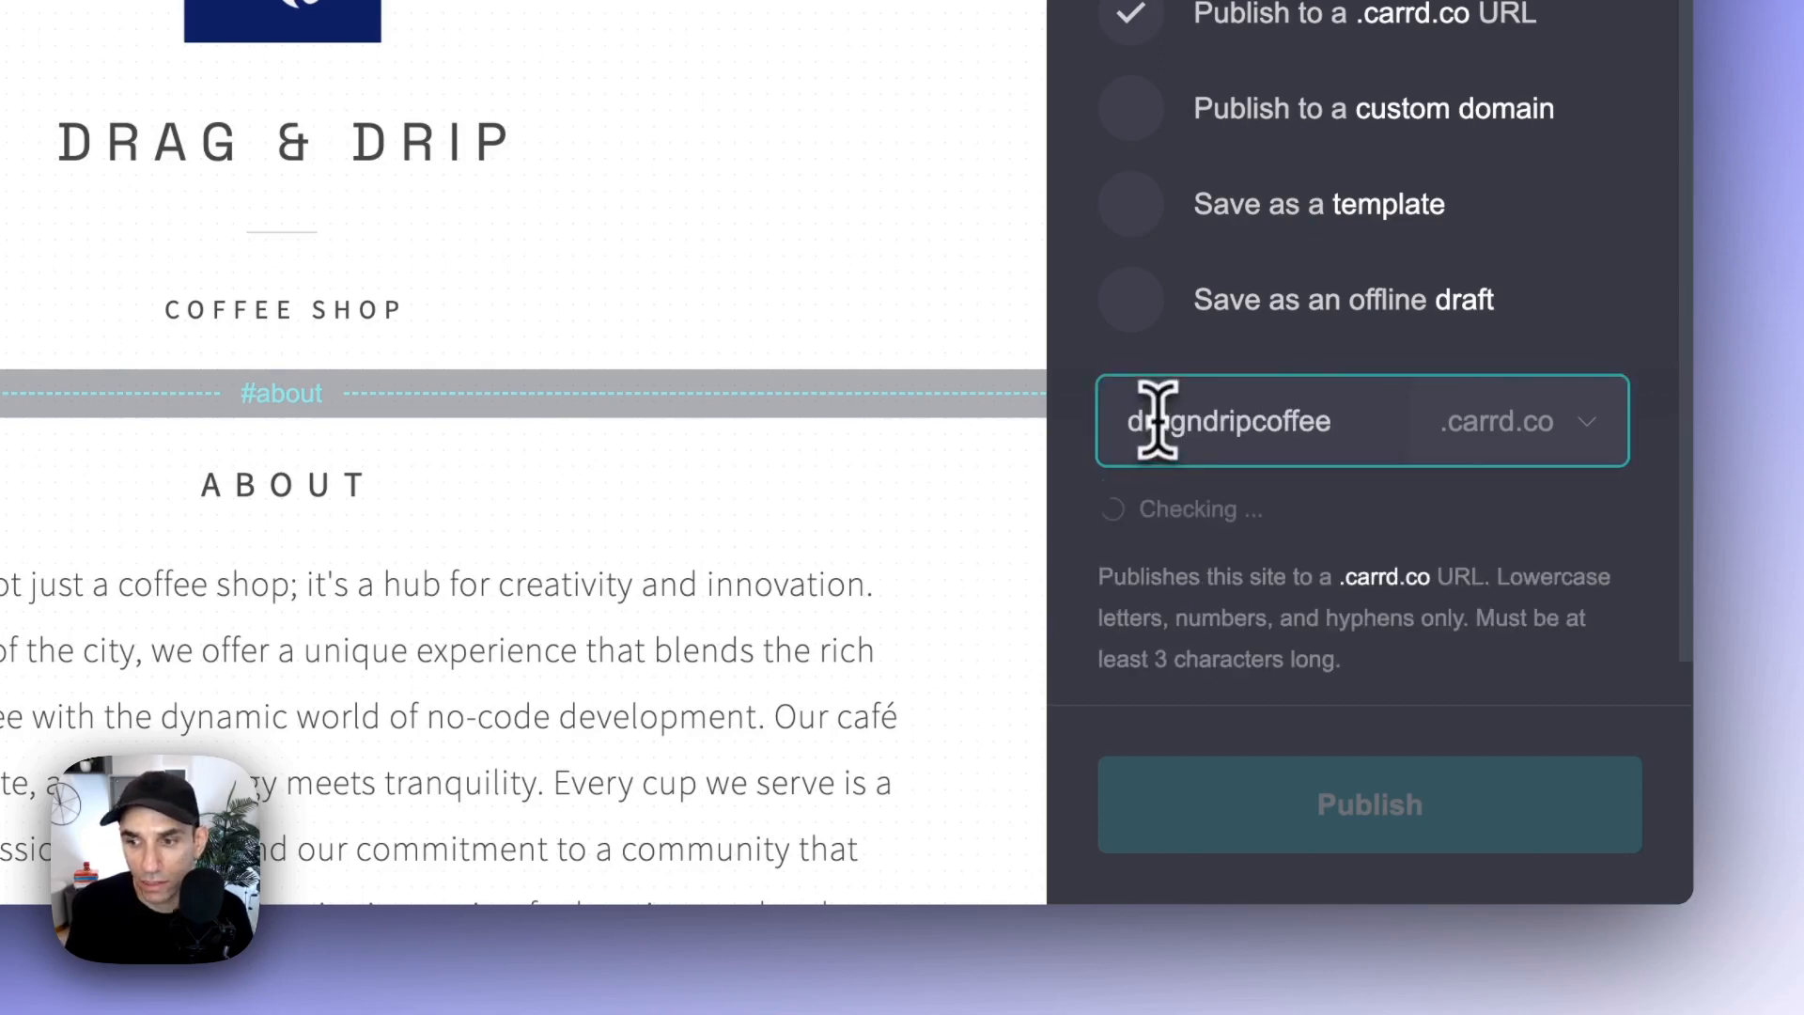
scroll(1192, 343, down, 1)
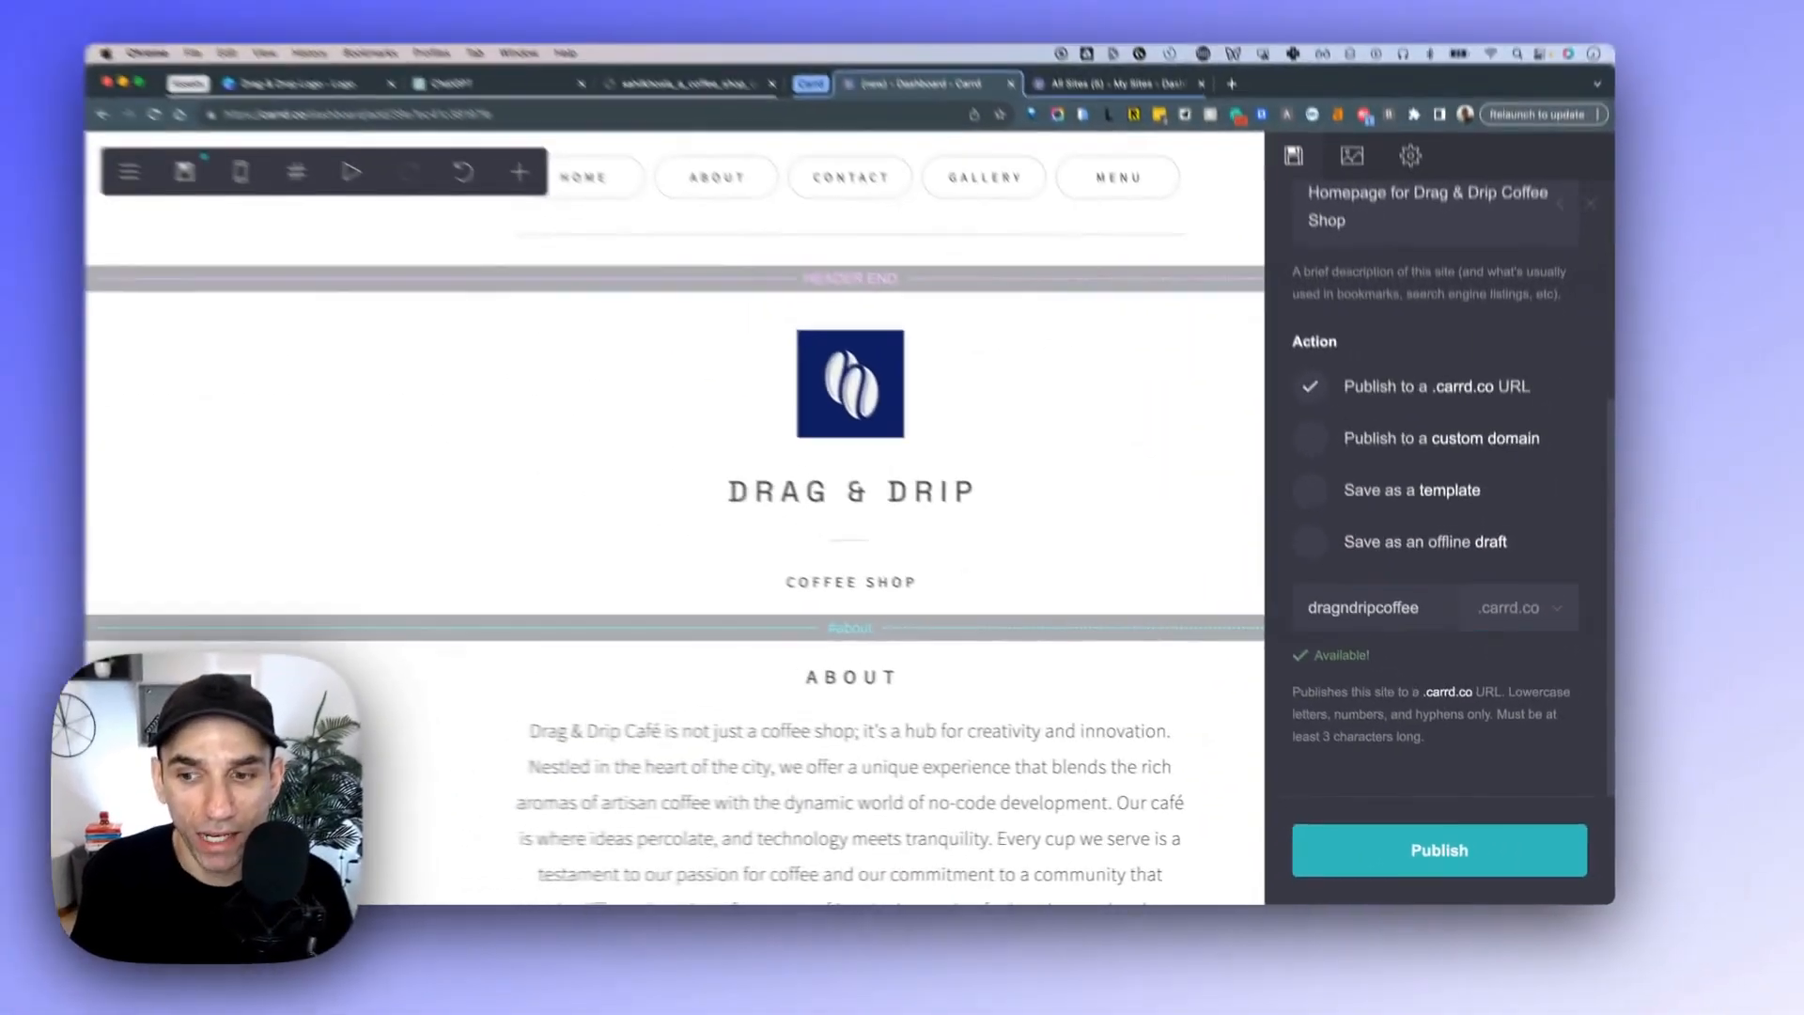
click(1182, 827)
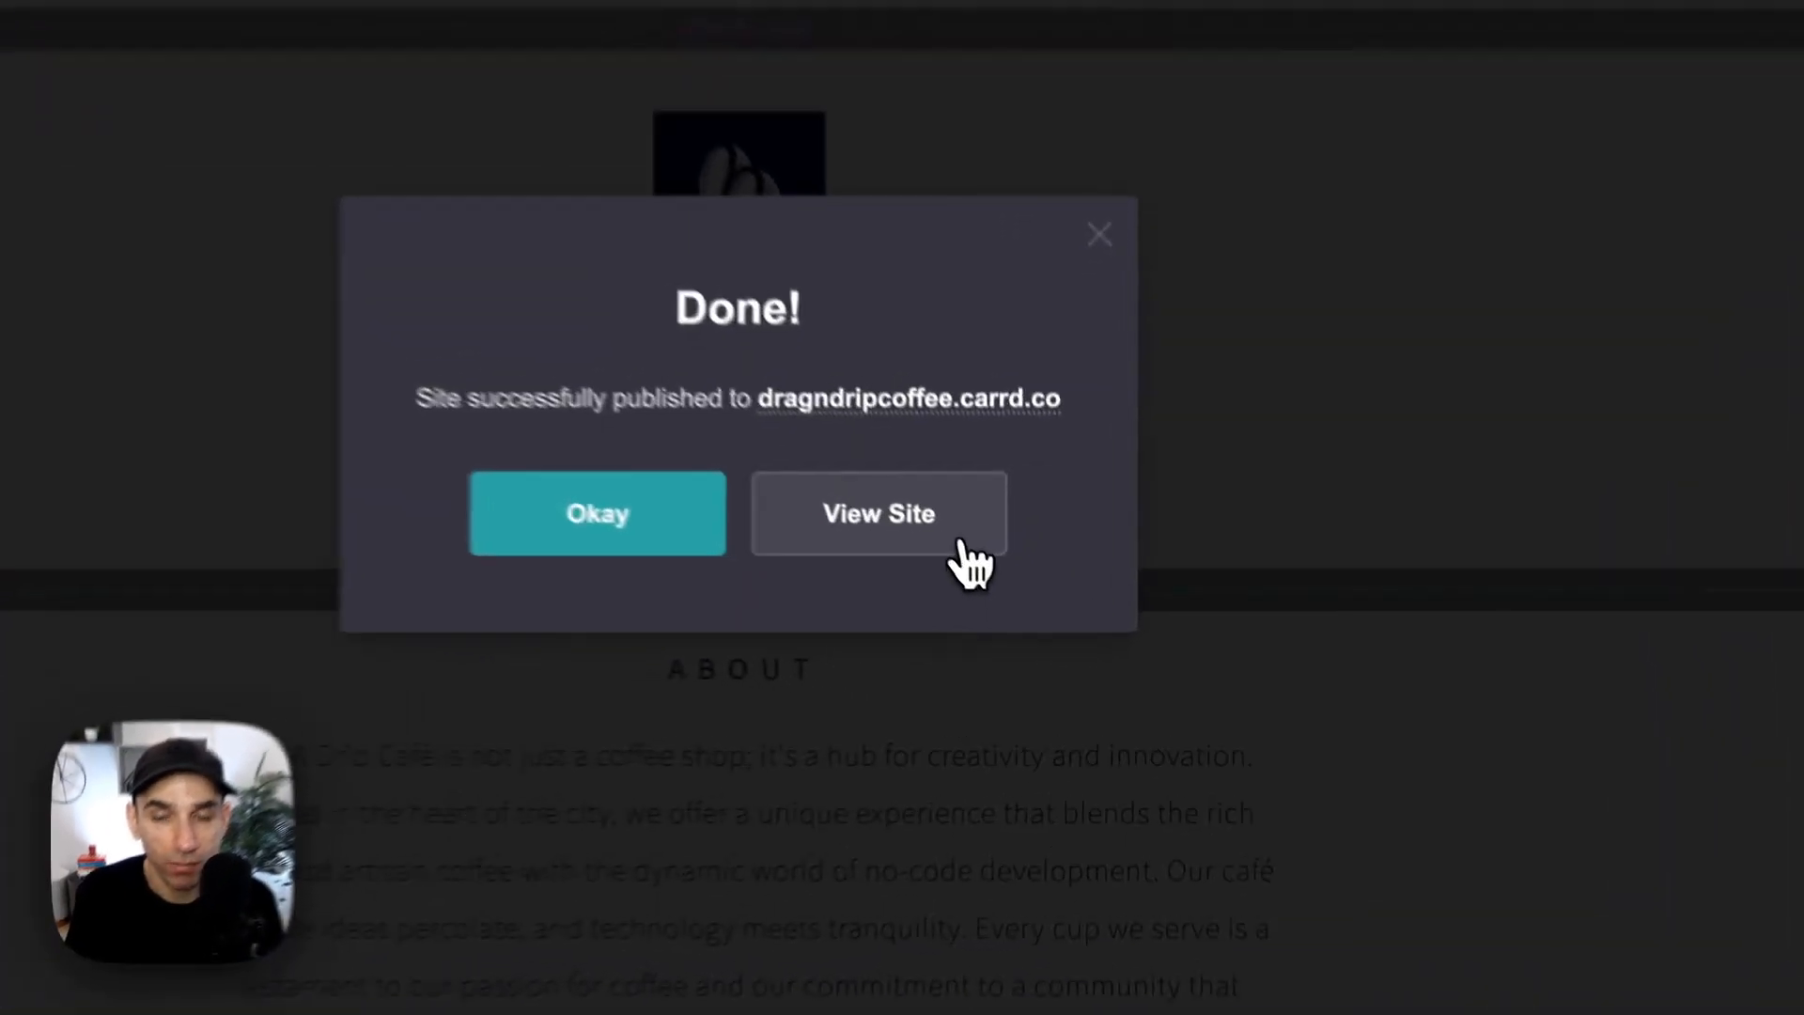
View the published site and examine its web address and its About, Gallery and Menu sections.
click(1031, 624)
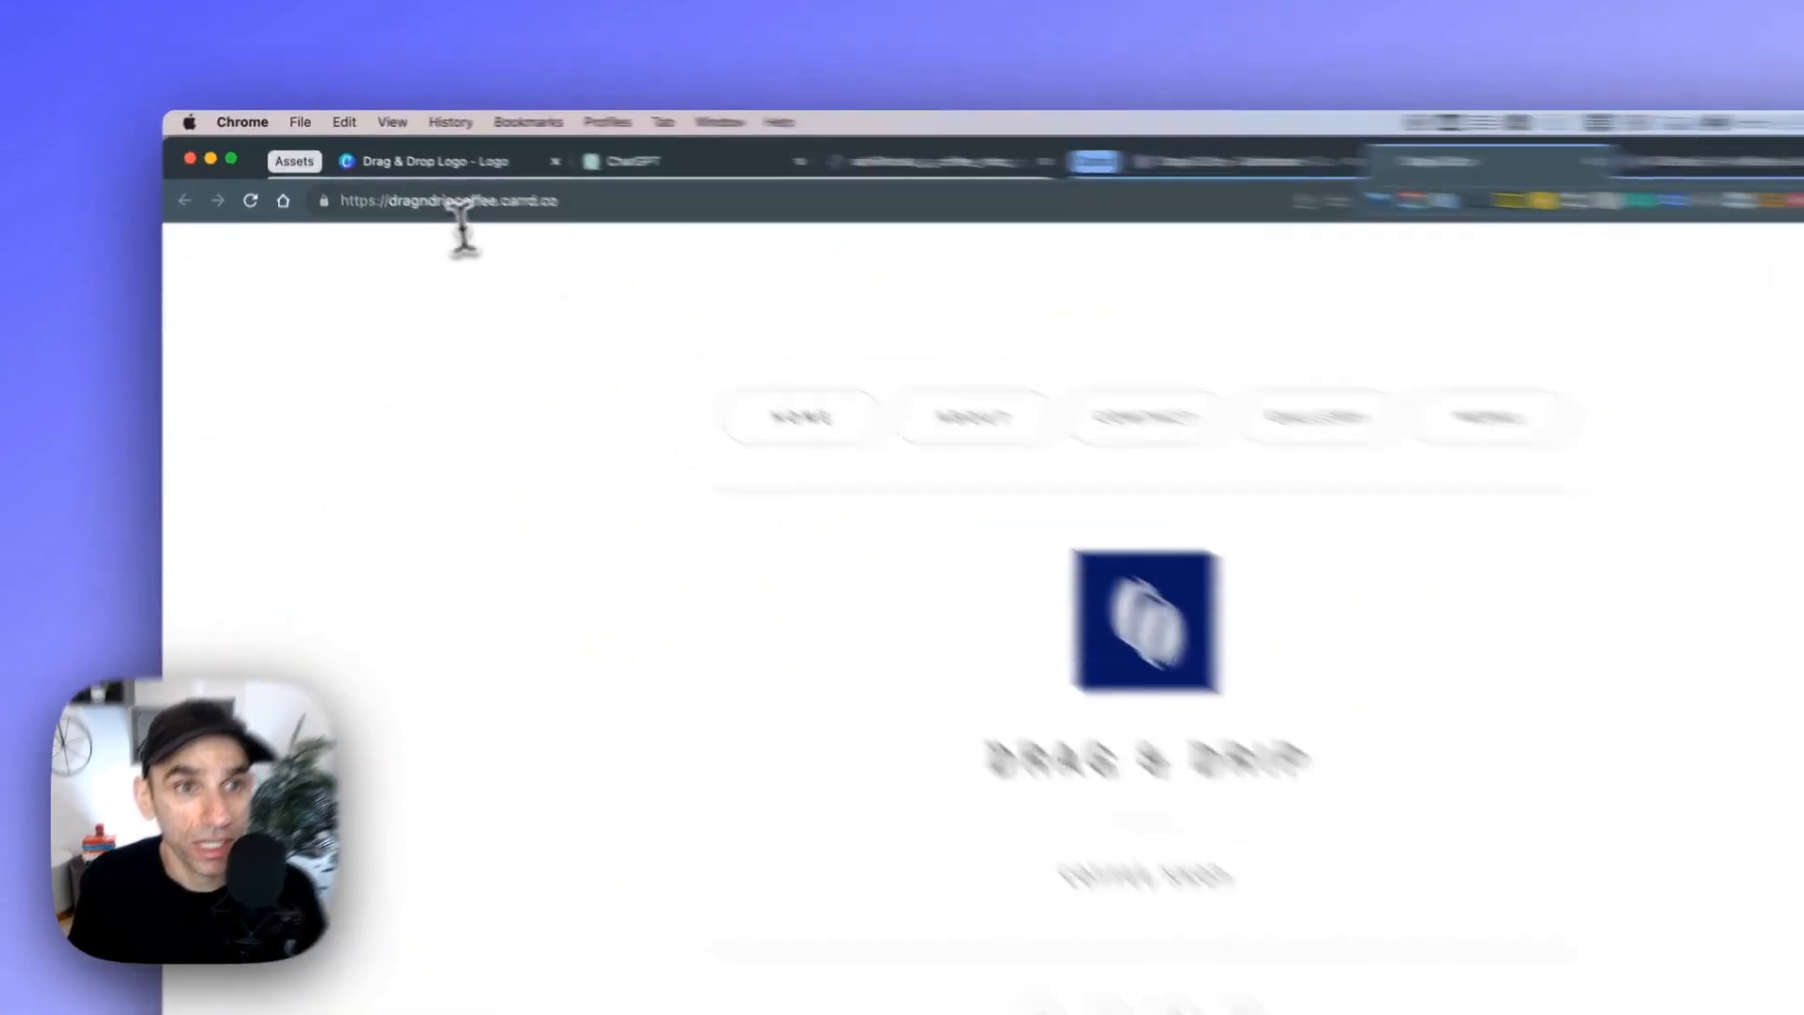
click(504, 175)
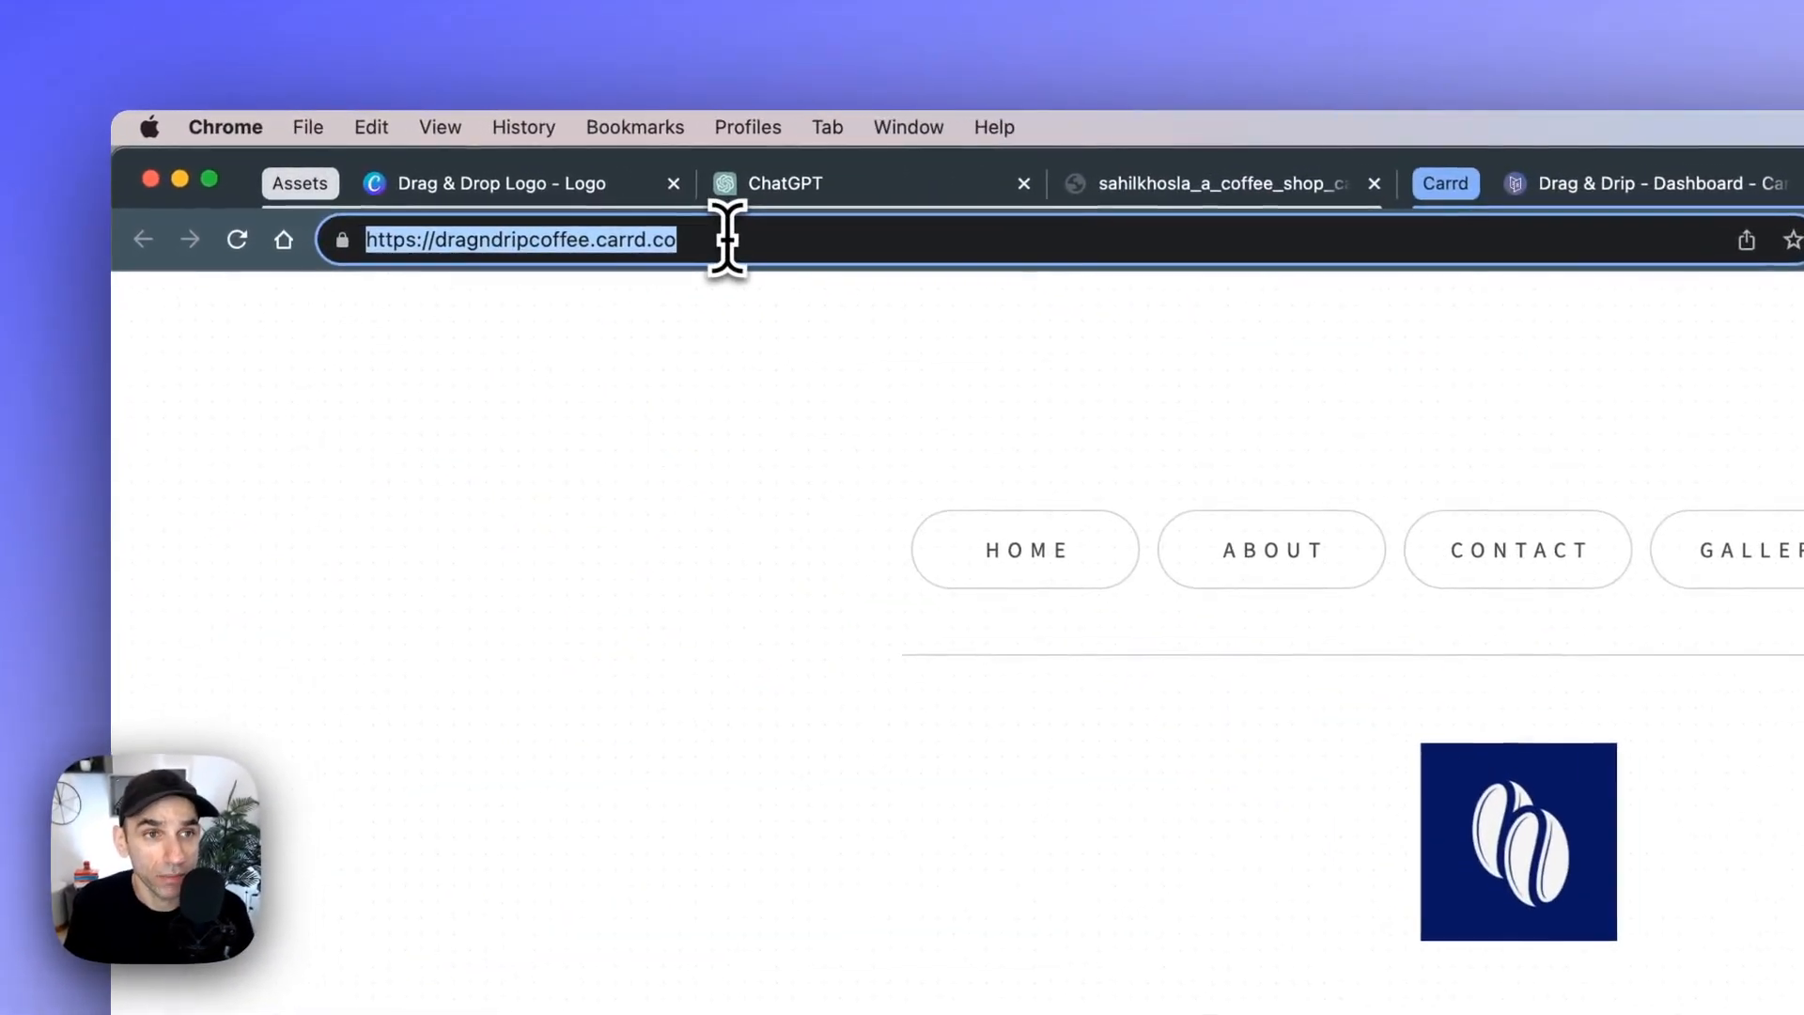
triple_click(728, 239)
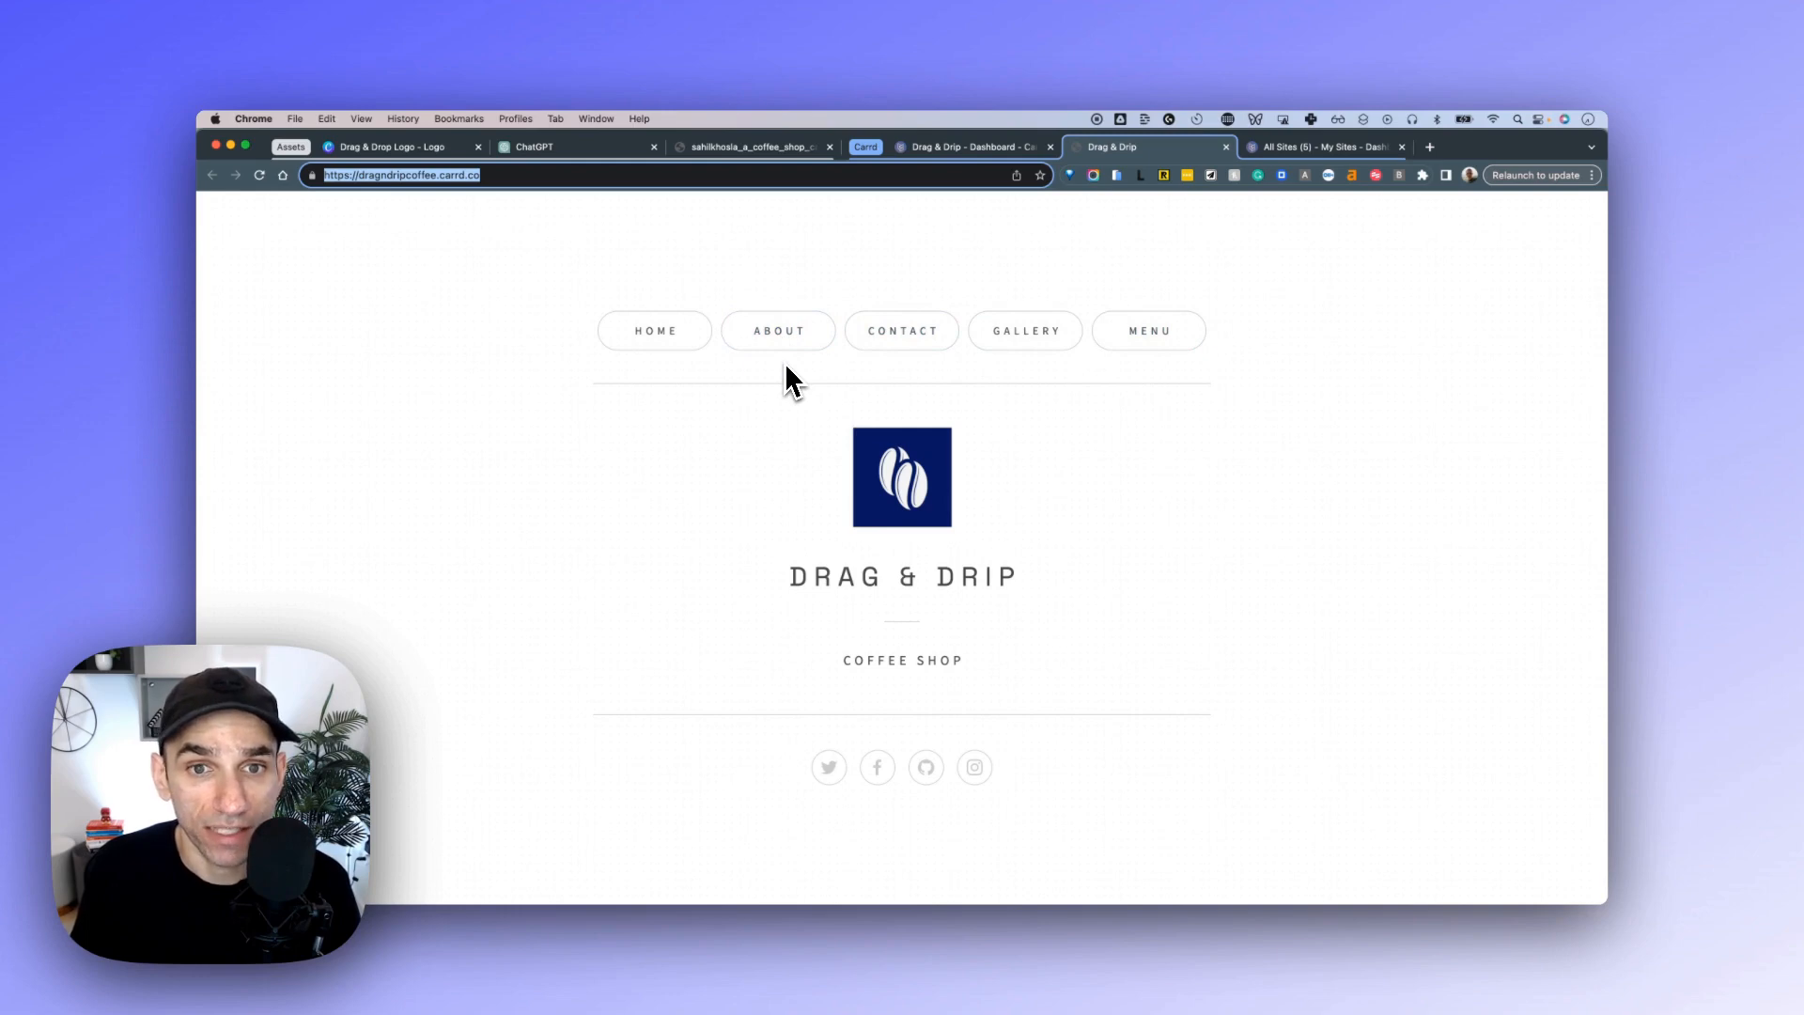
click(790, 336)
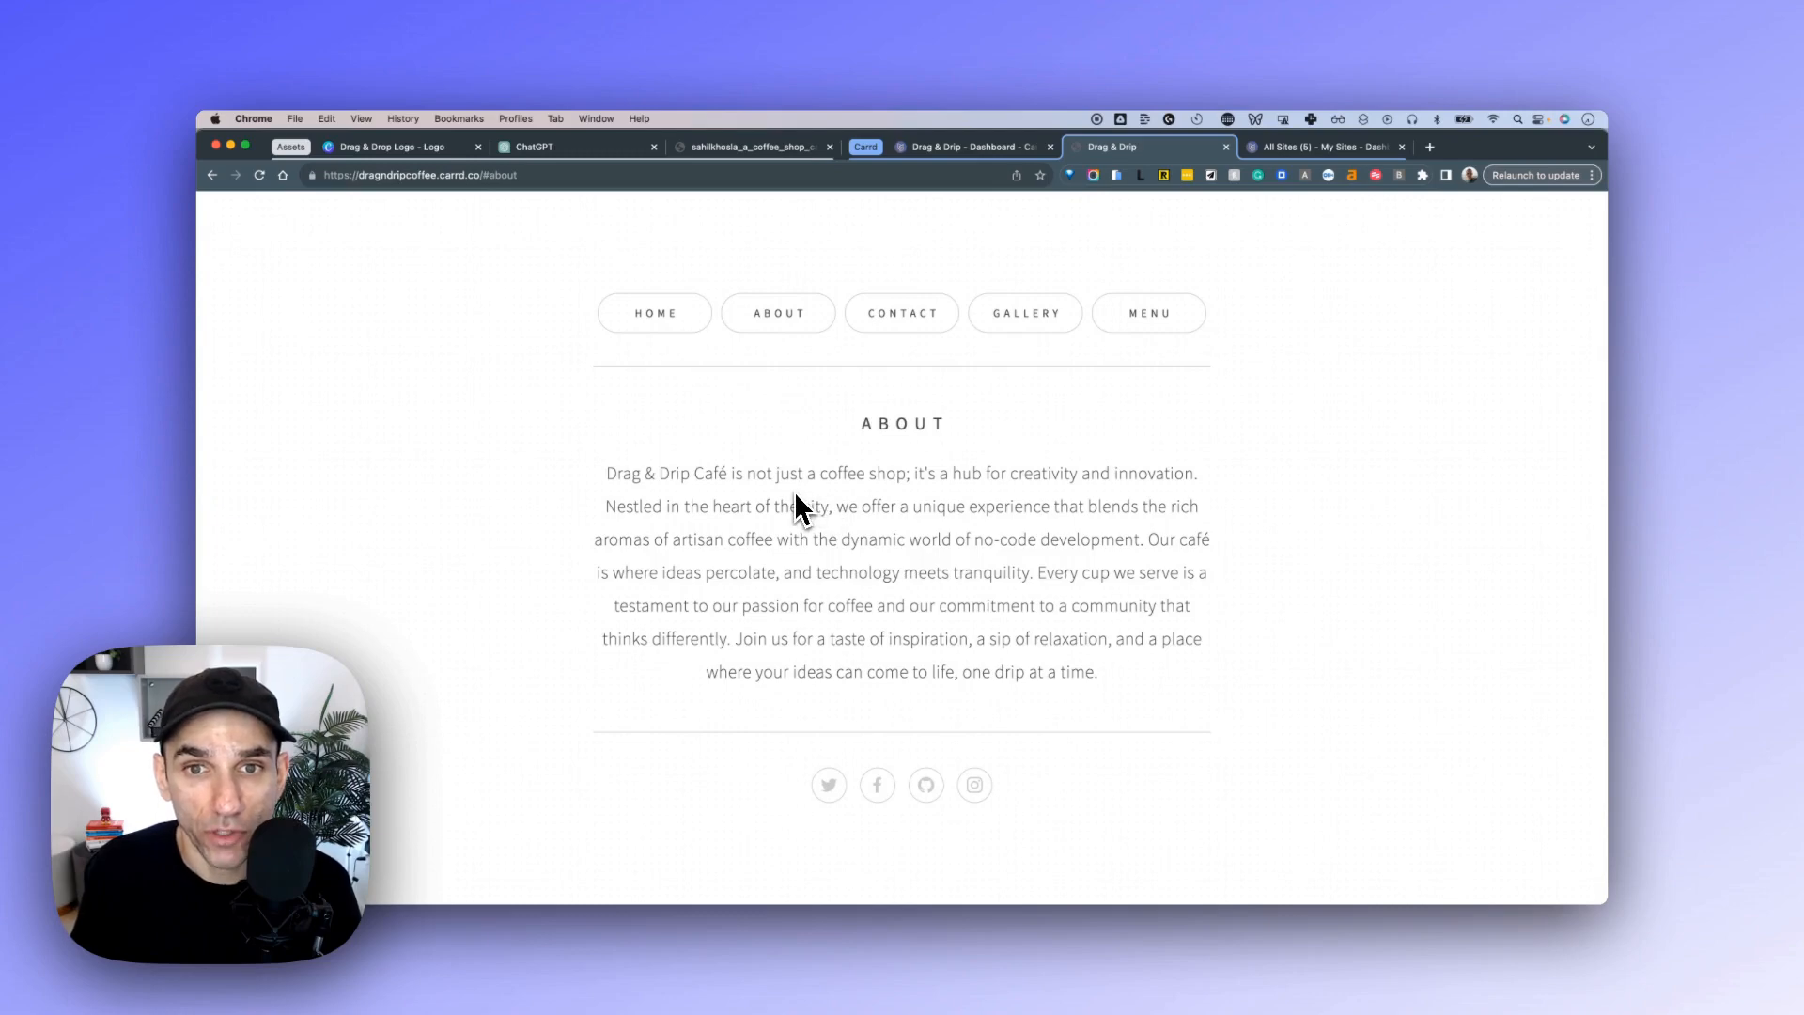
click(1028, 324)
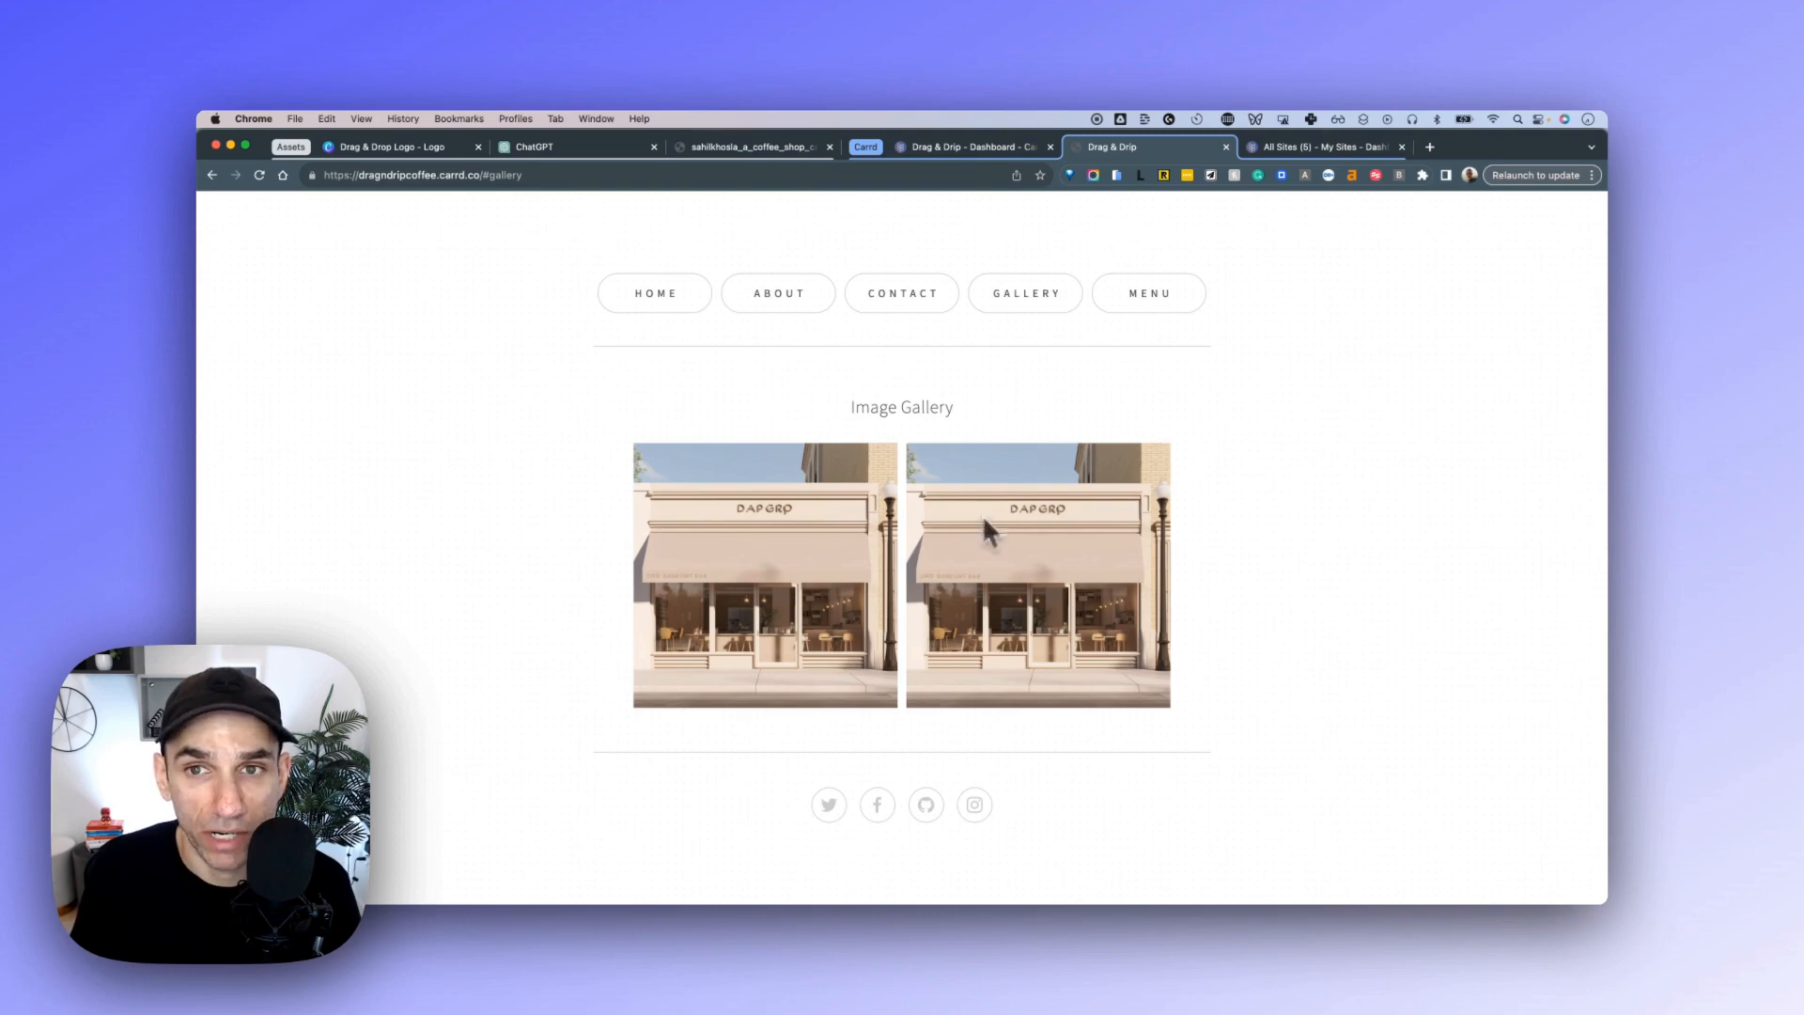
click(1146, 318)
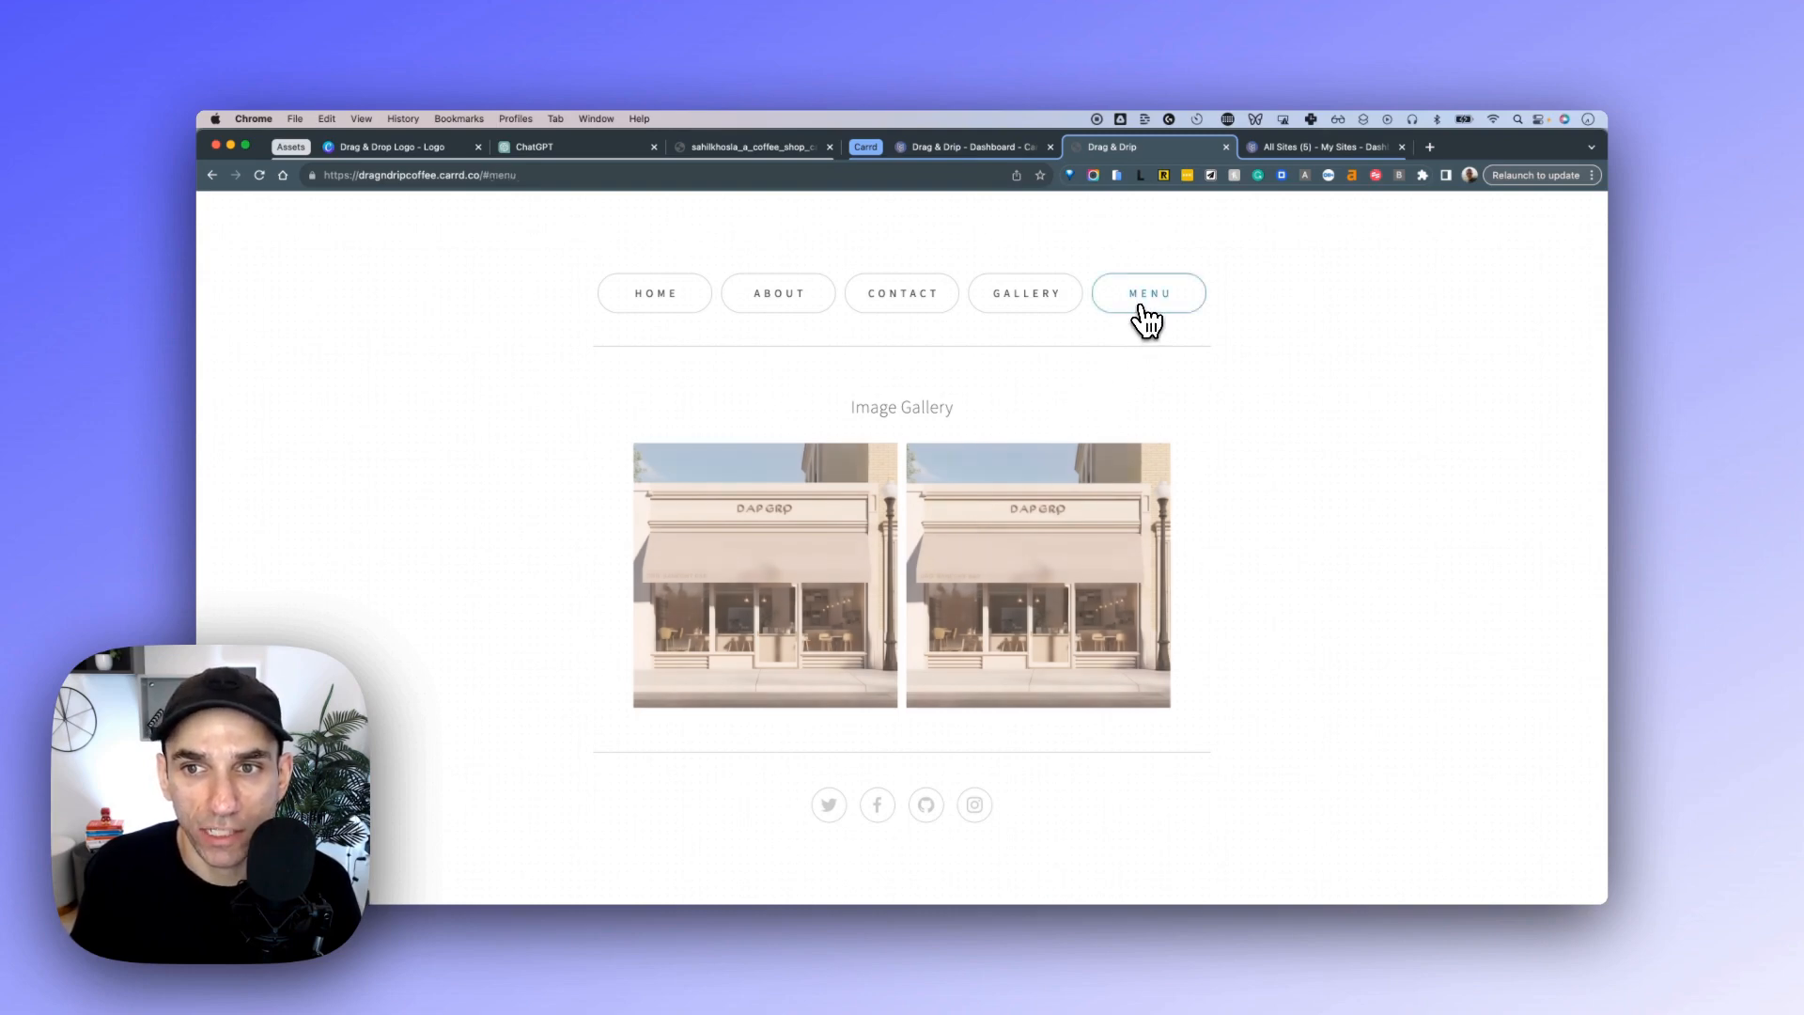
Look through the live site's full menu table and return to the Home section to check the site's web address.
scroll(1170, 409, down, 2)
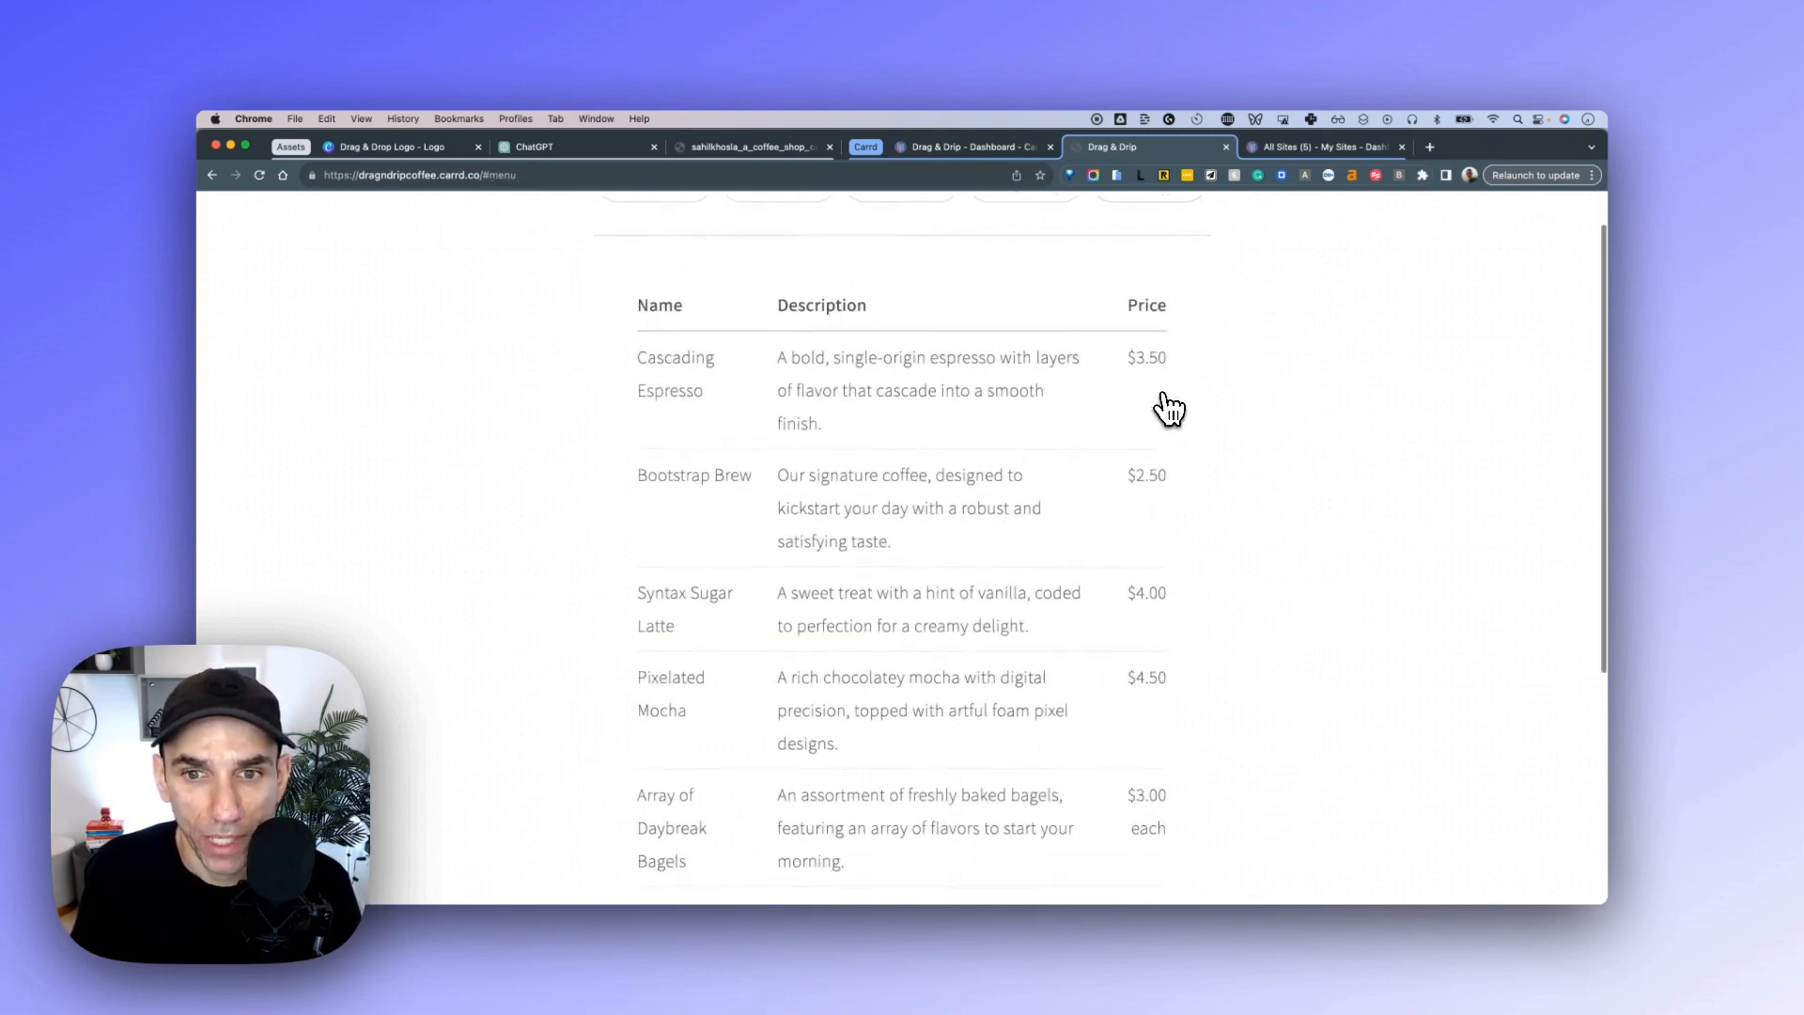
scroll(1170, 409, down, 4)
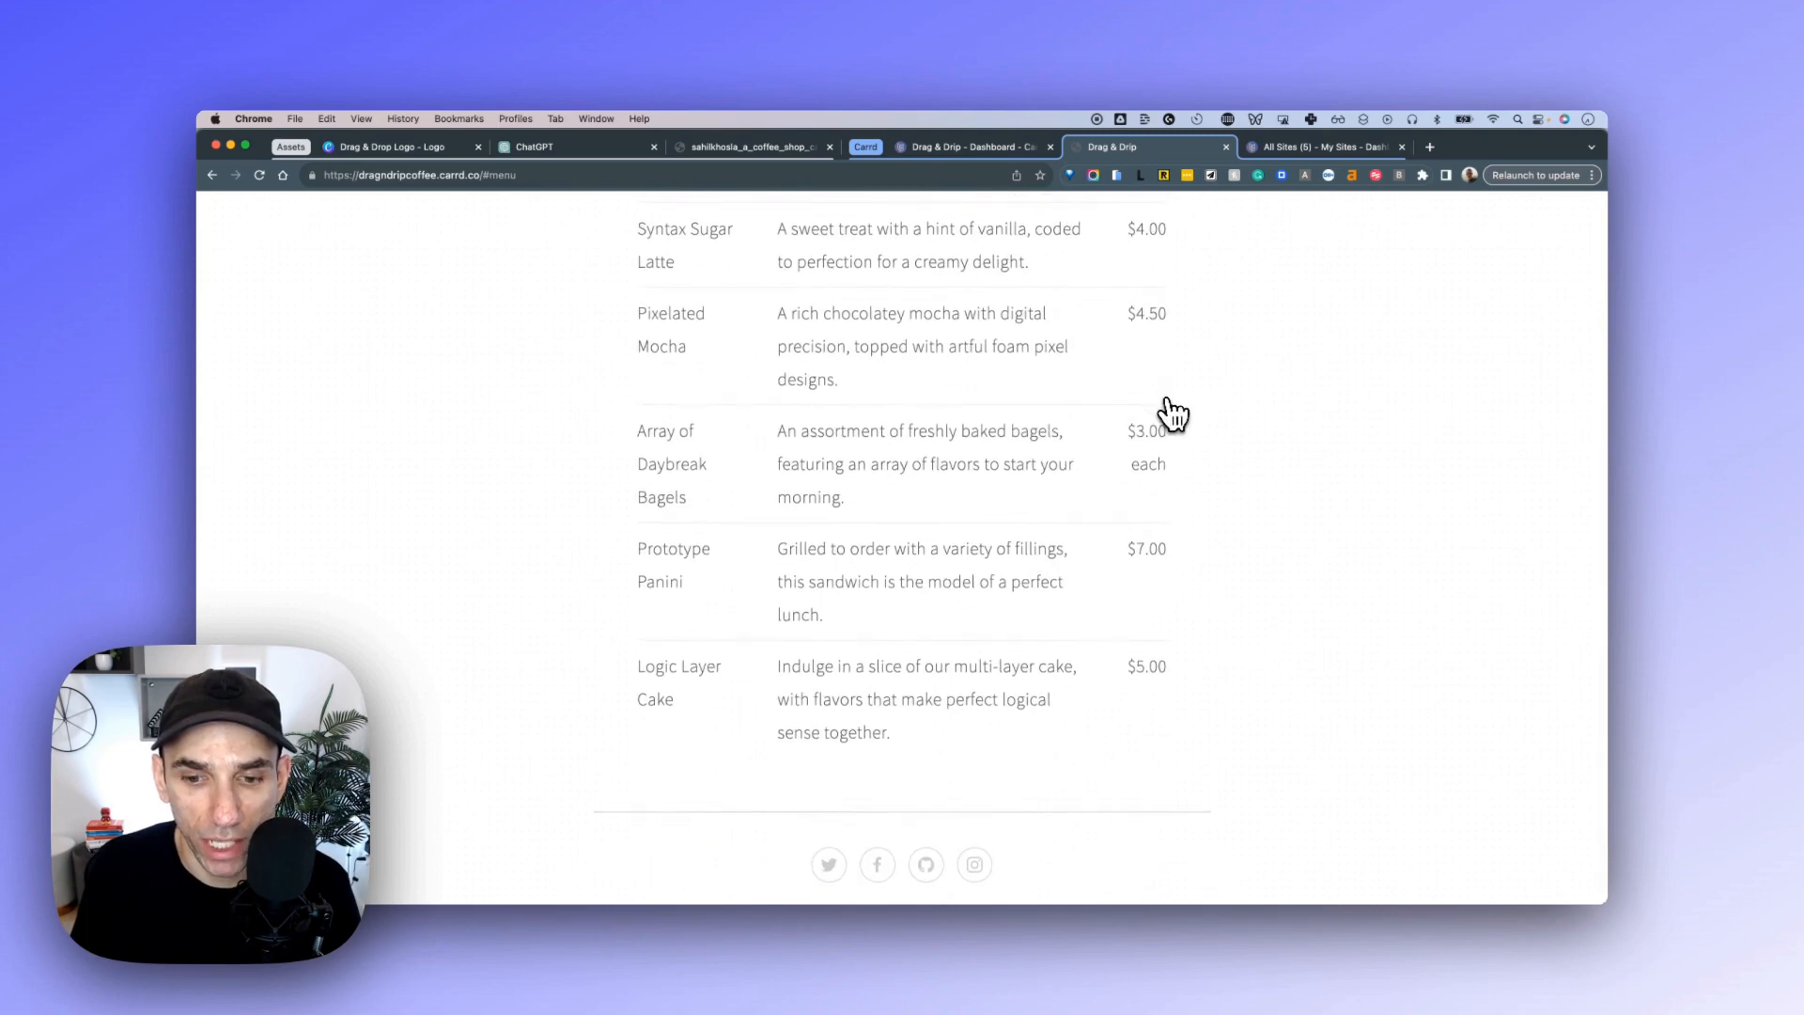
scroll(1170, 409, up, 5)
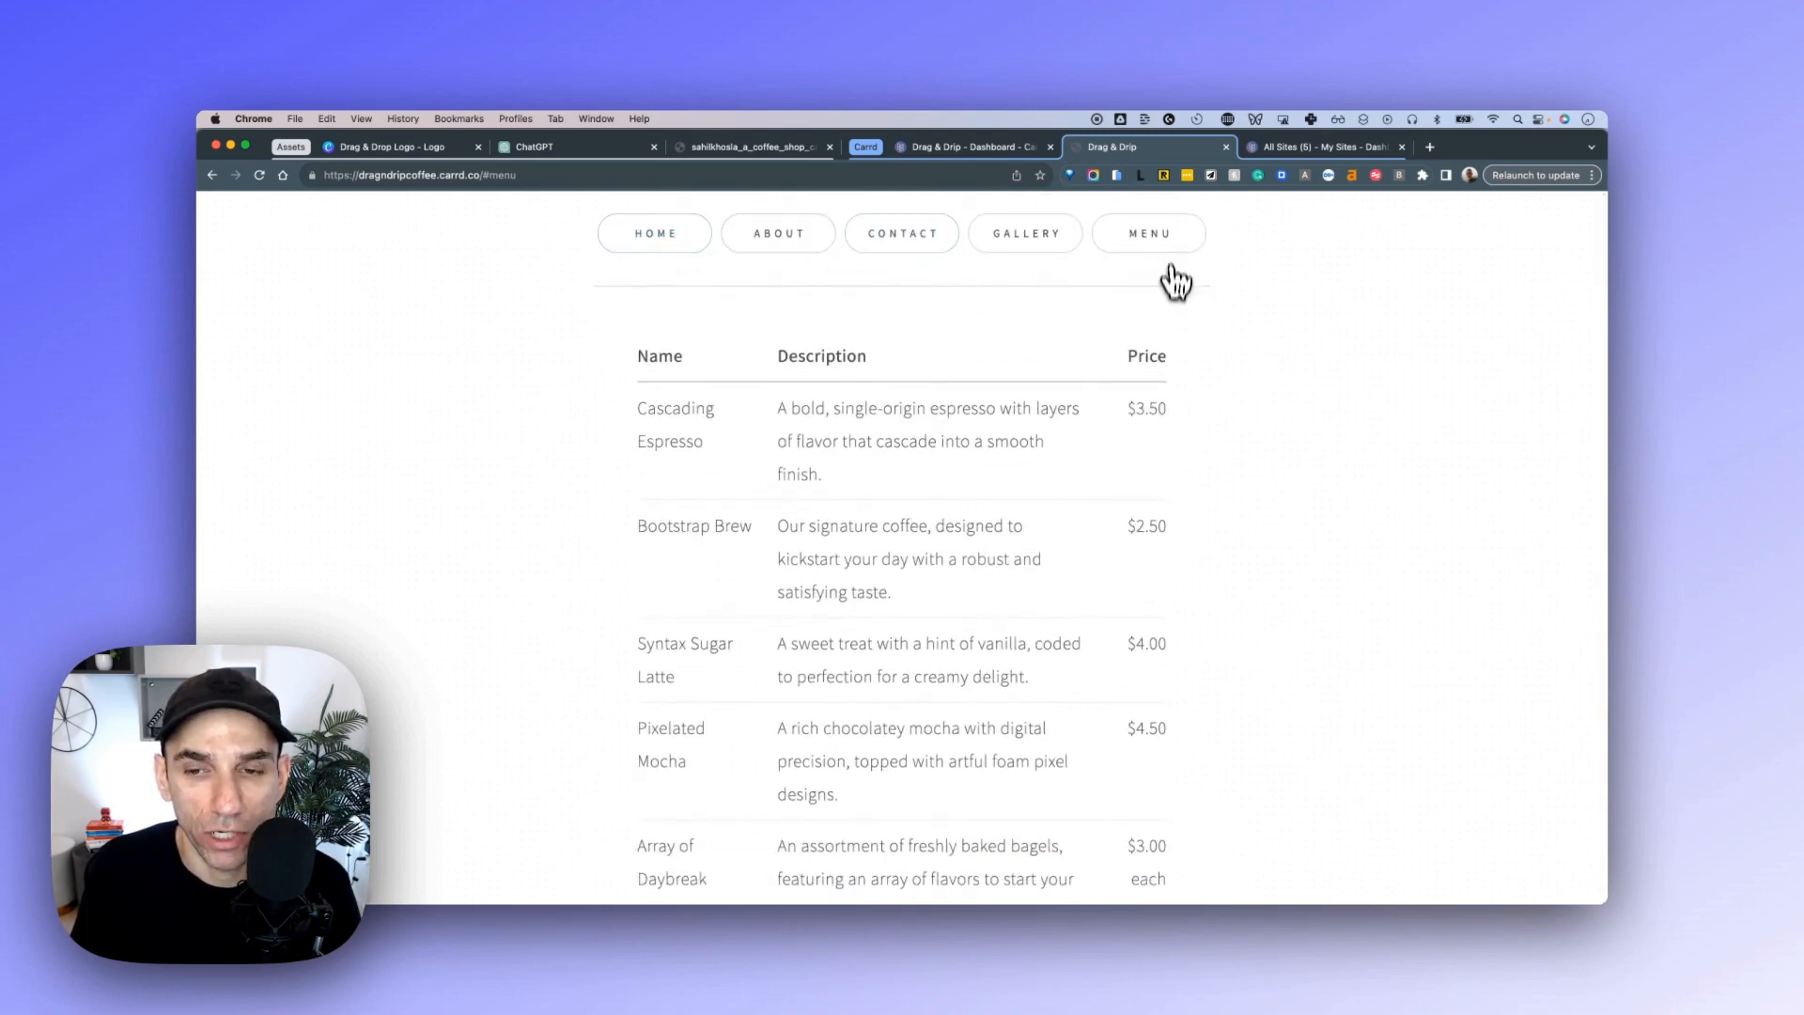
scroll(1175, 280, down, 5)
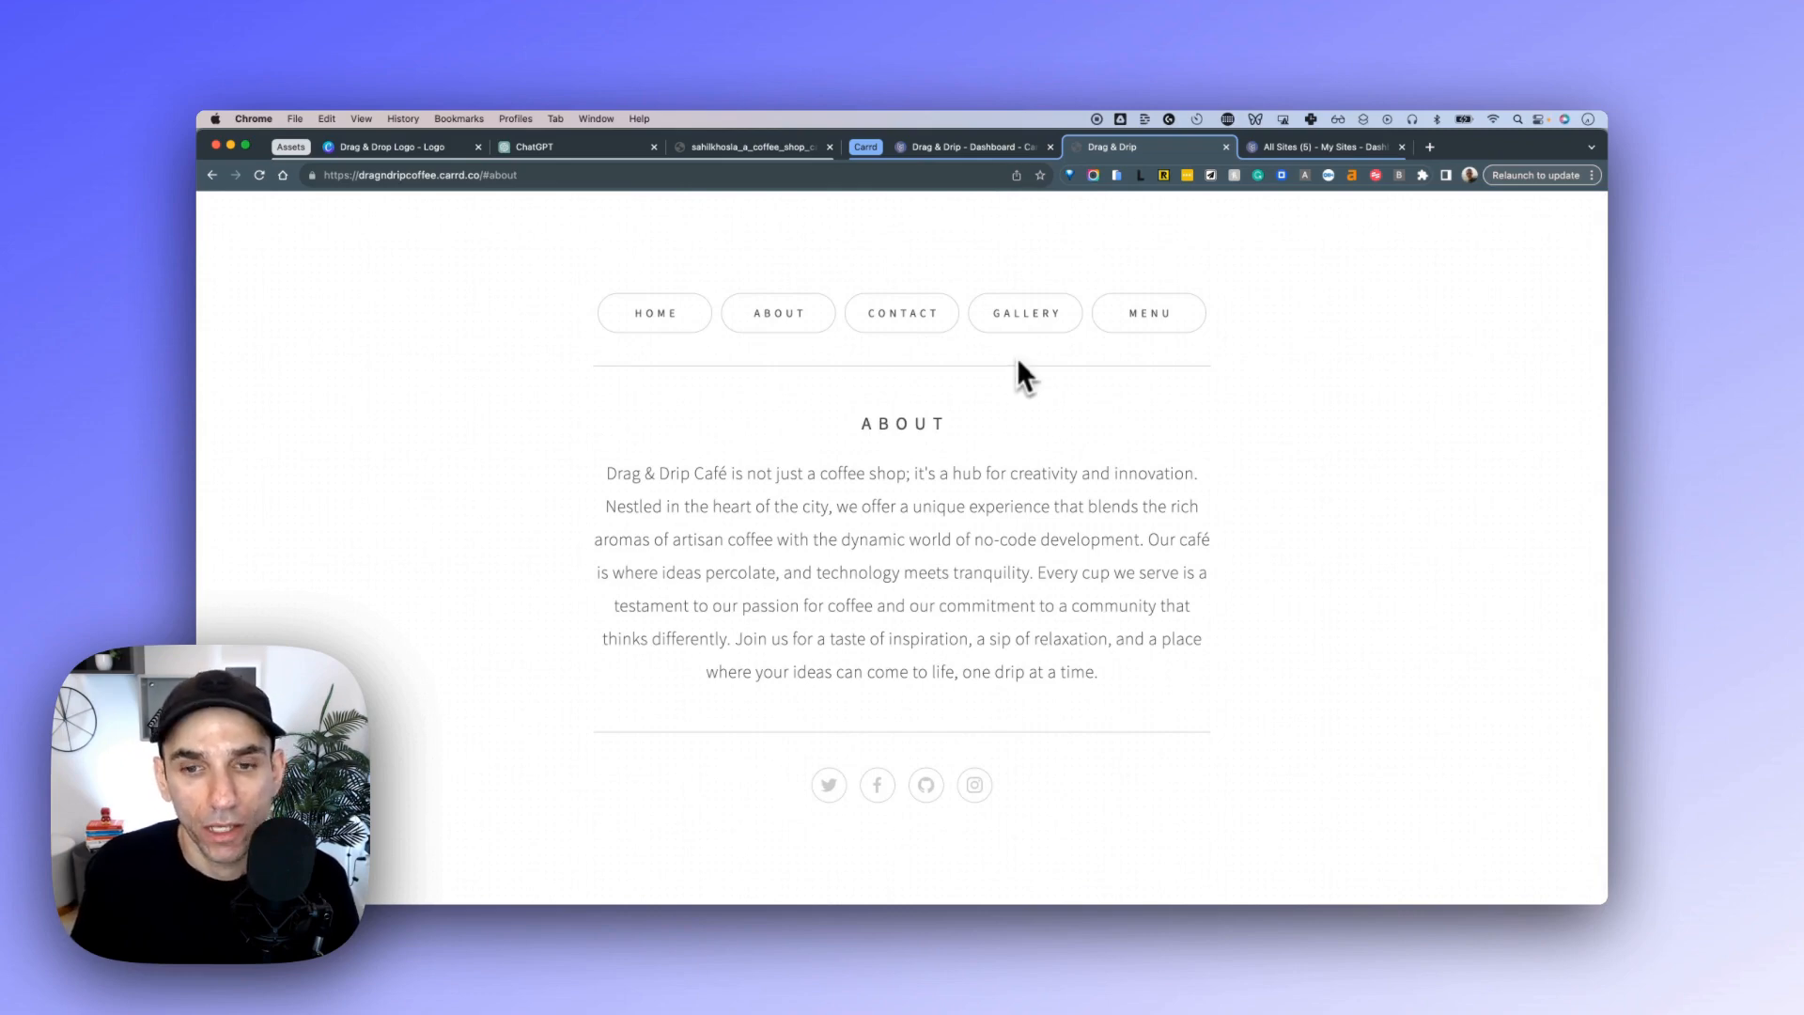
click(663, 317)
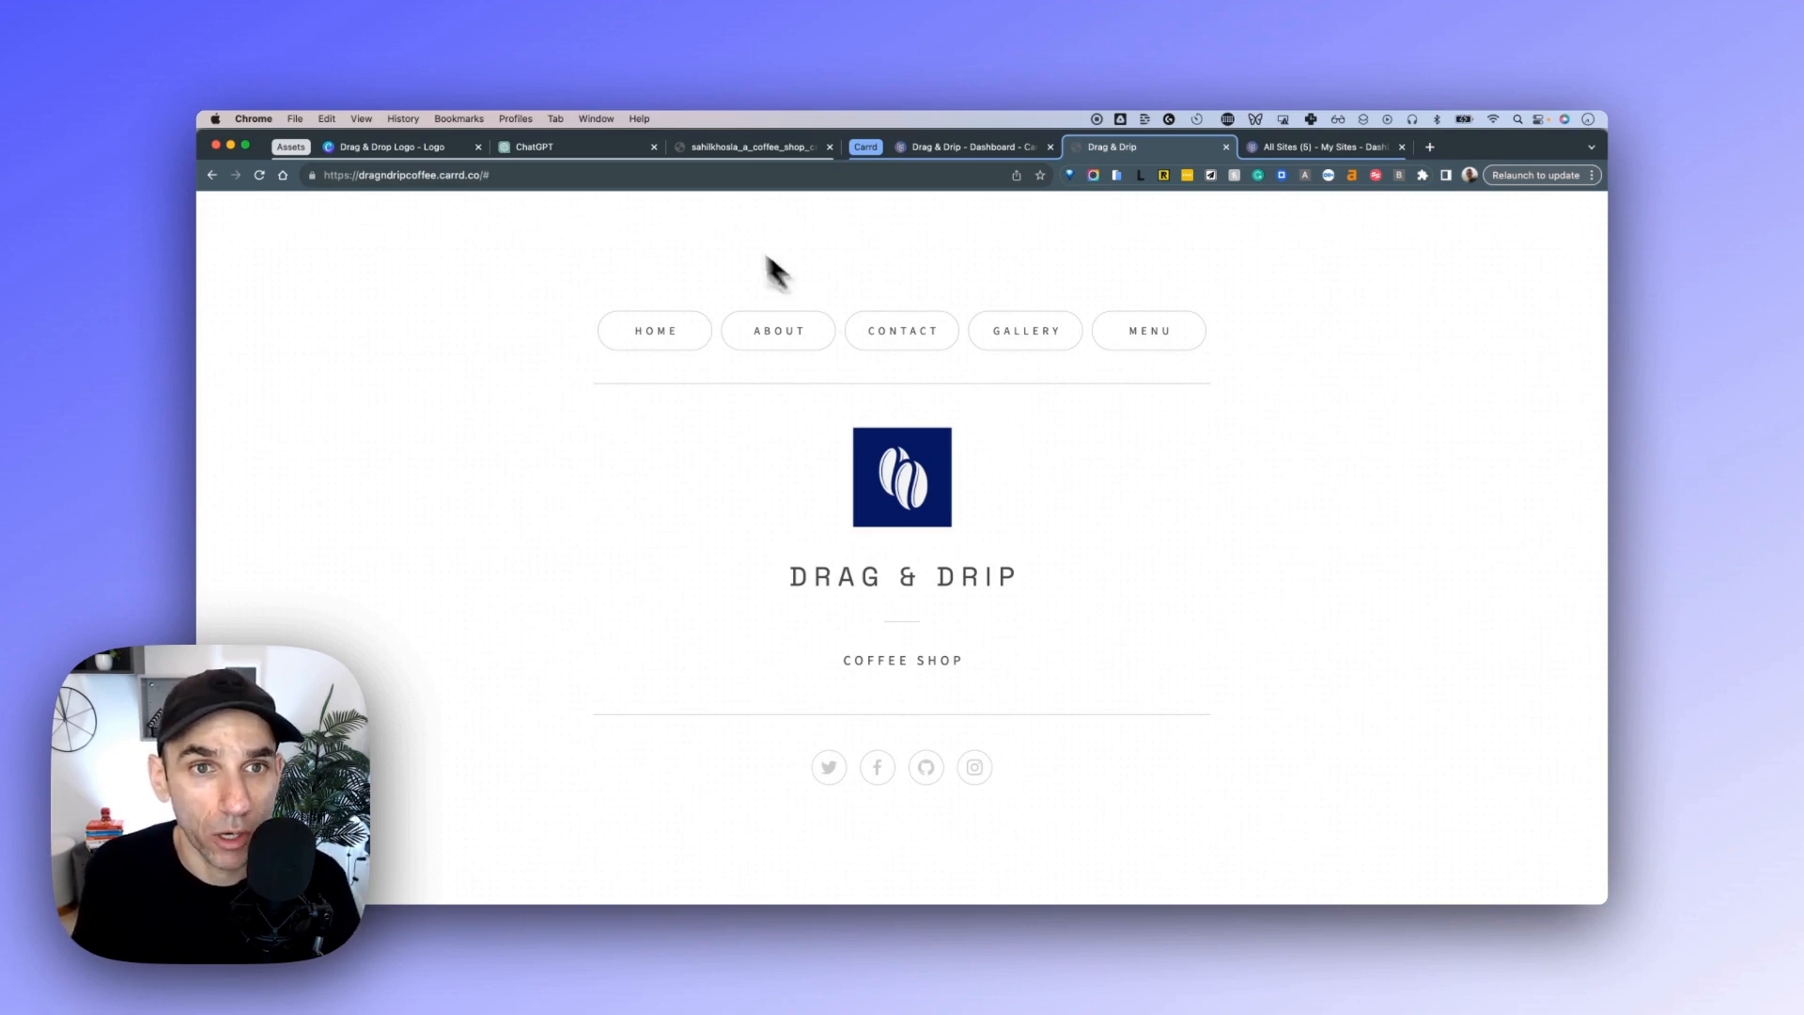
click(686, 175)
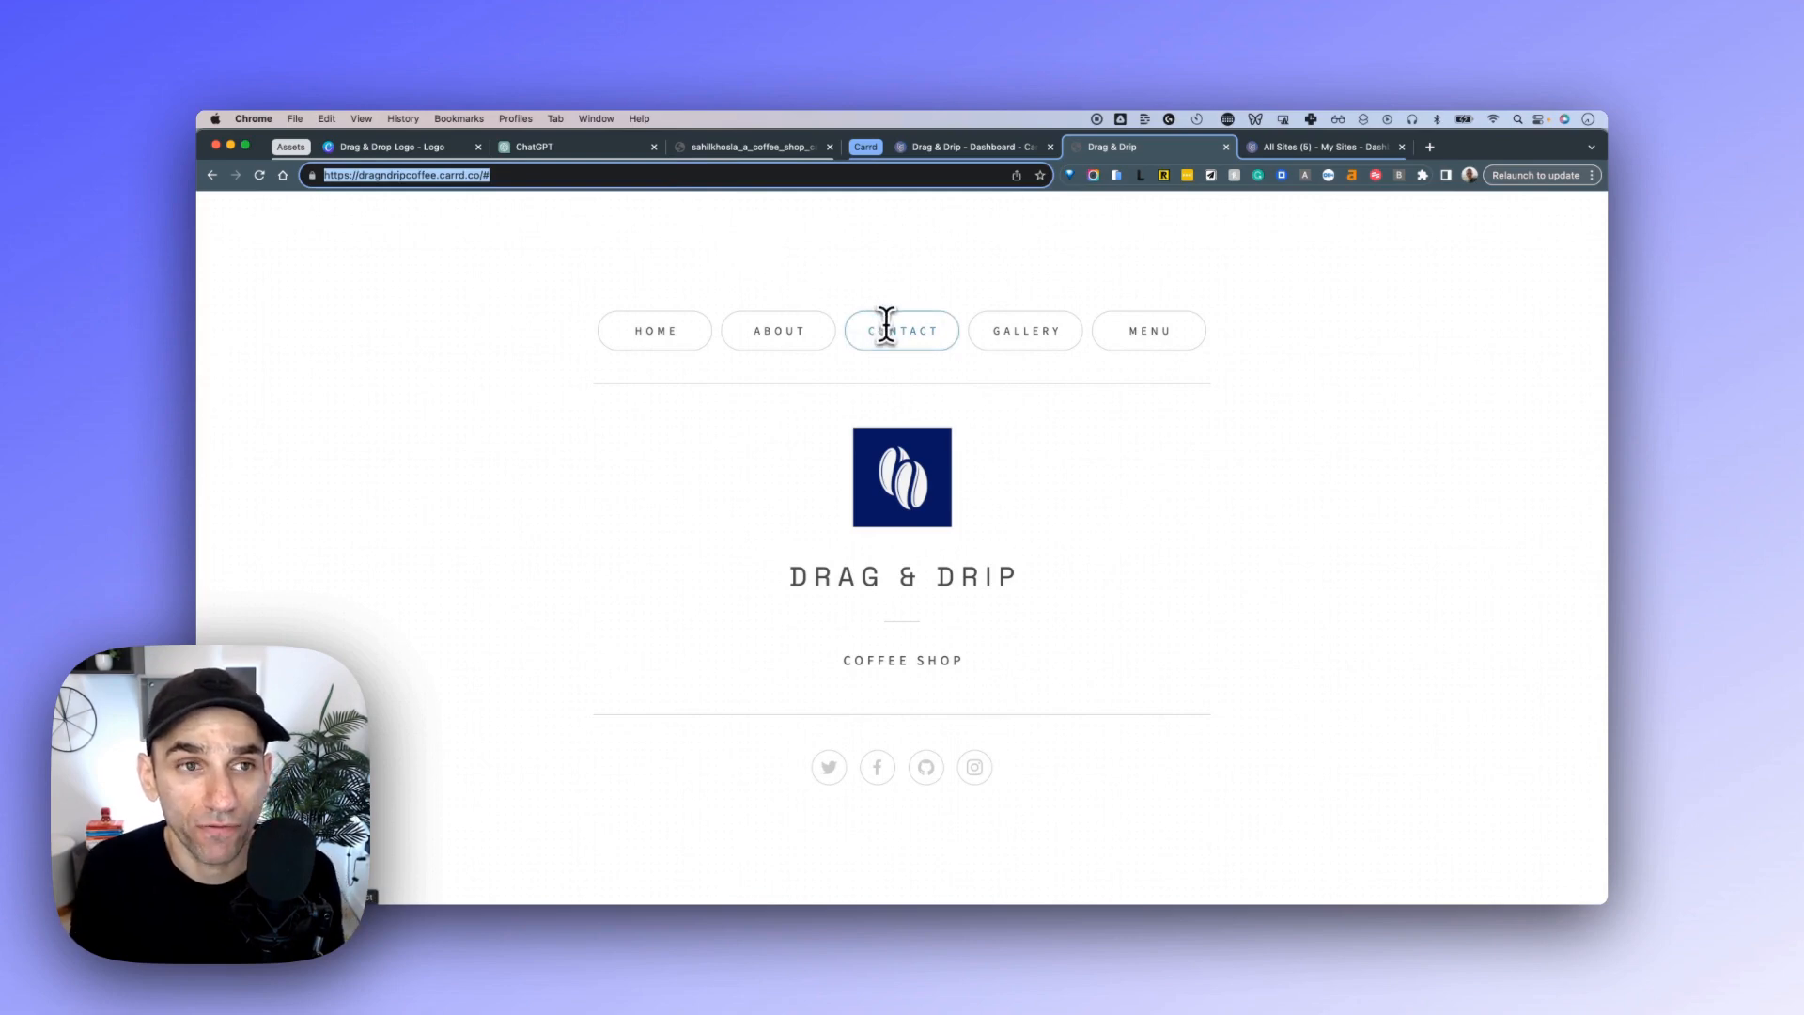